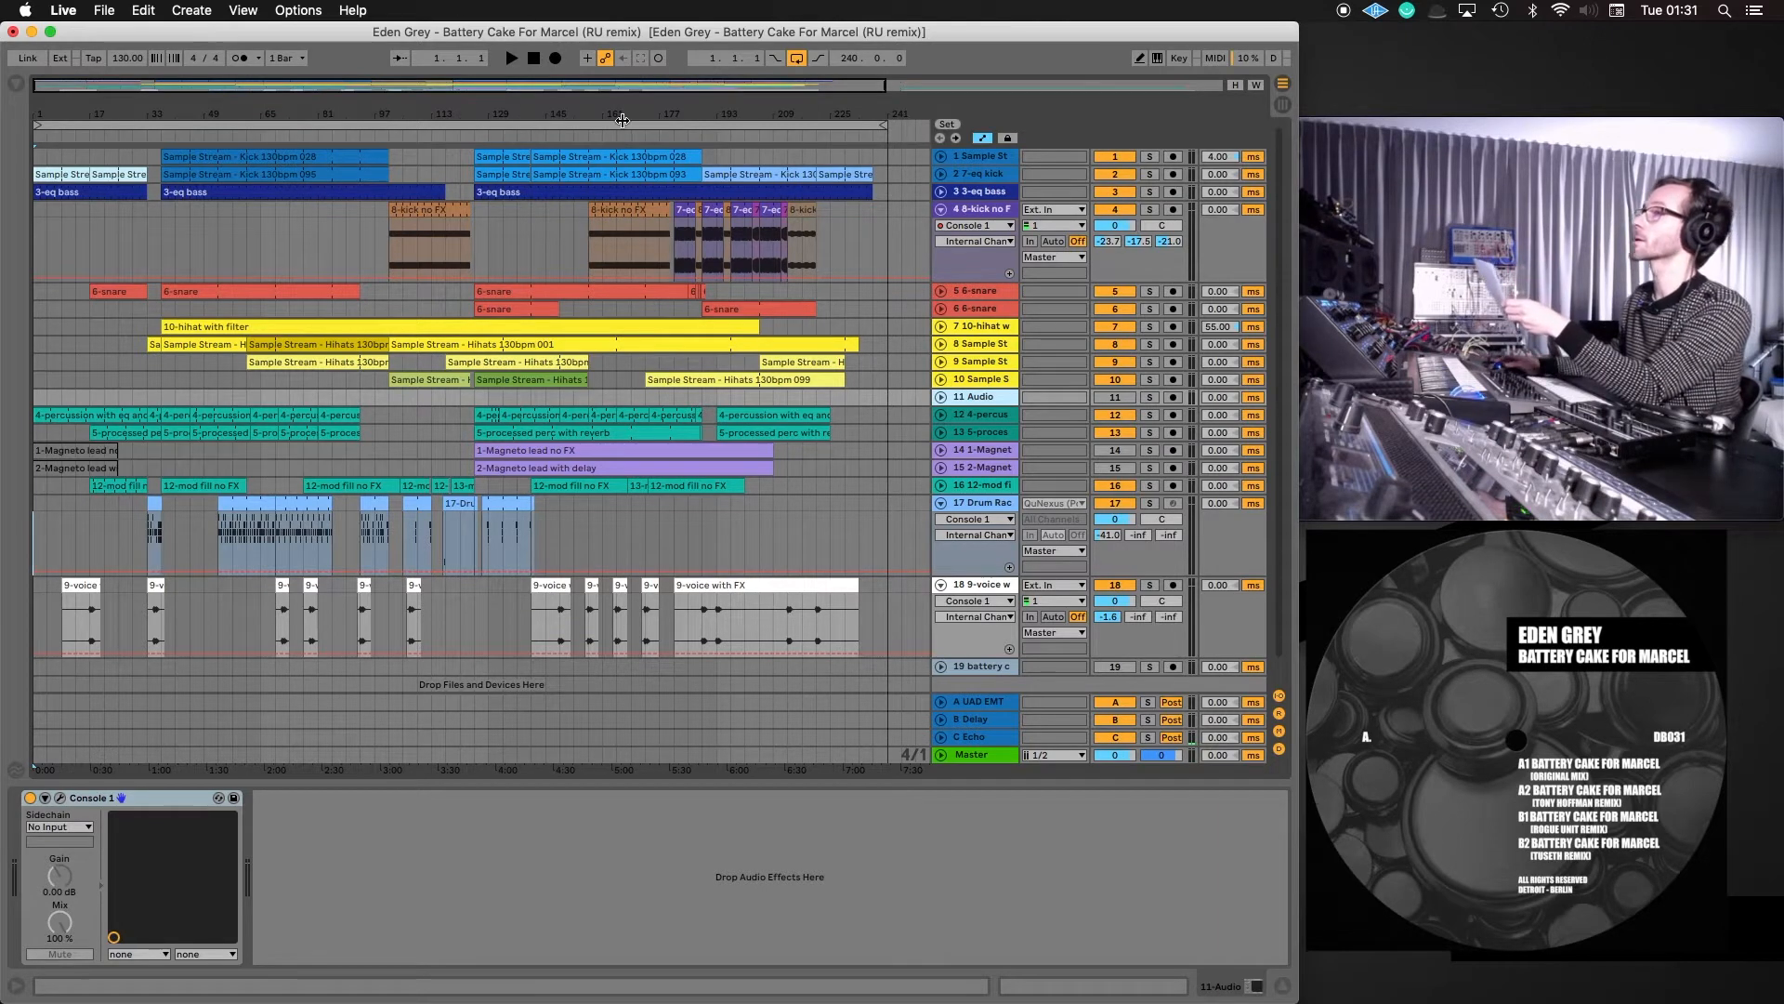
# Unfold track 2 (7-eq kick) and show its Console 1 Low Cut automation lane
pyautogui.click(941, 174)
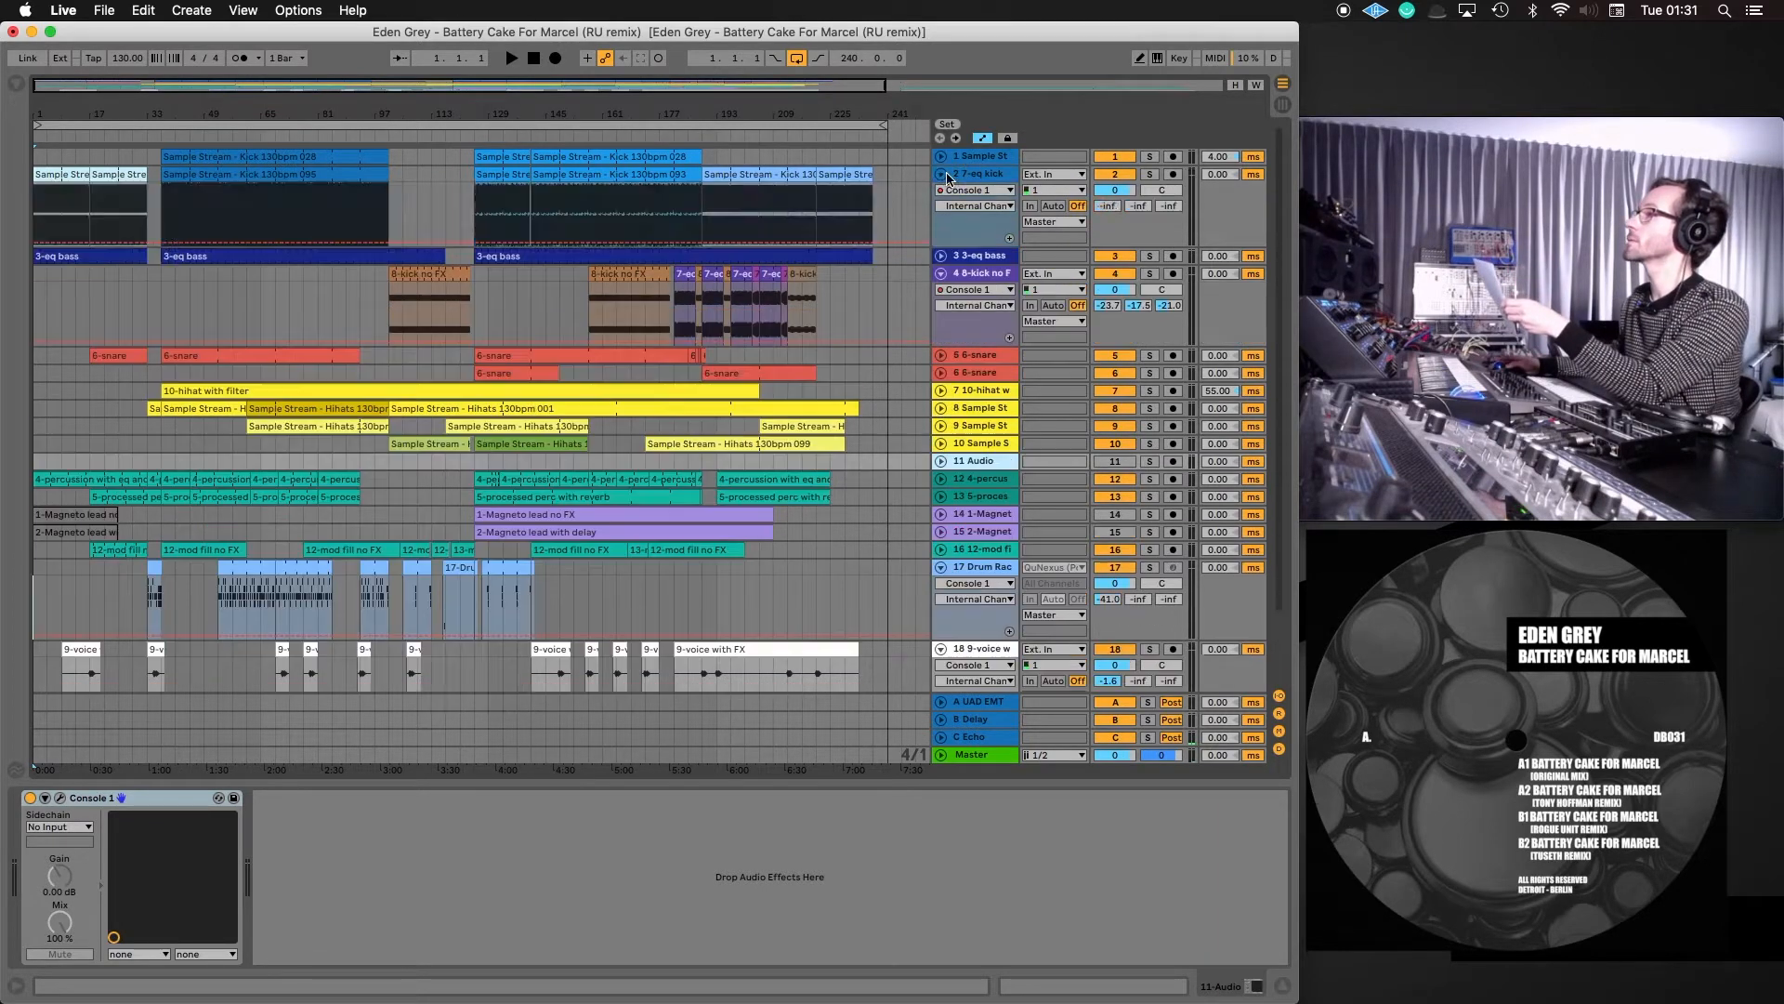
pyautogui.click(970, 191)
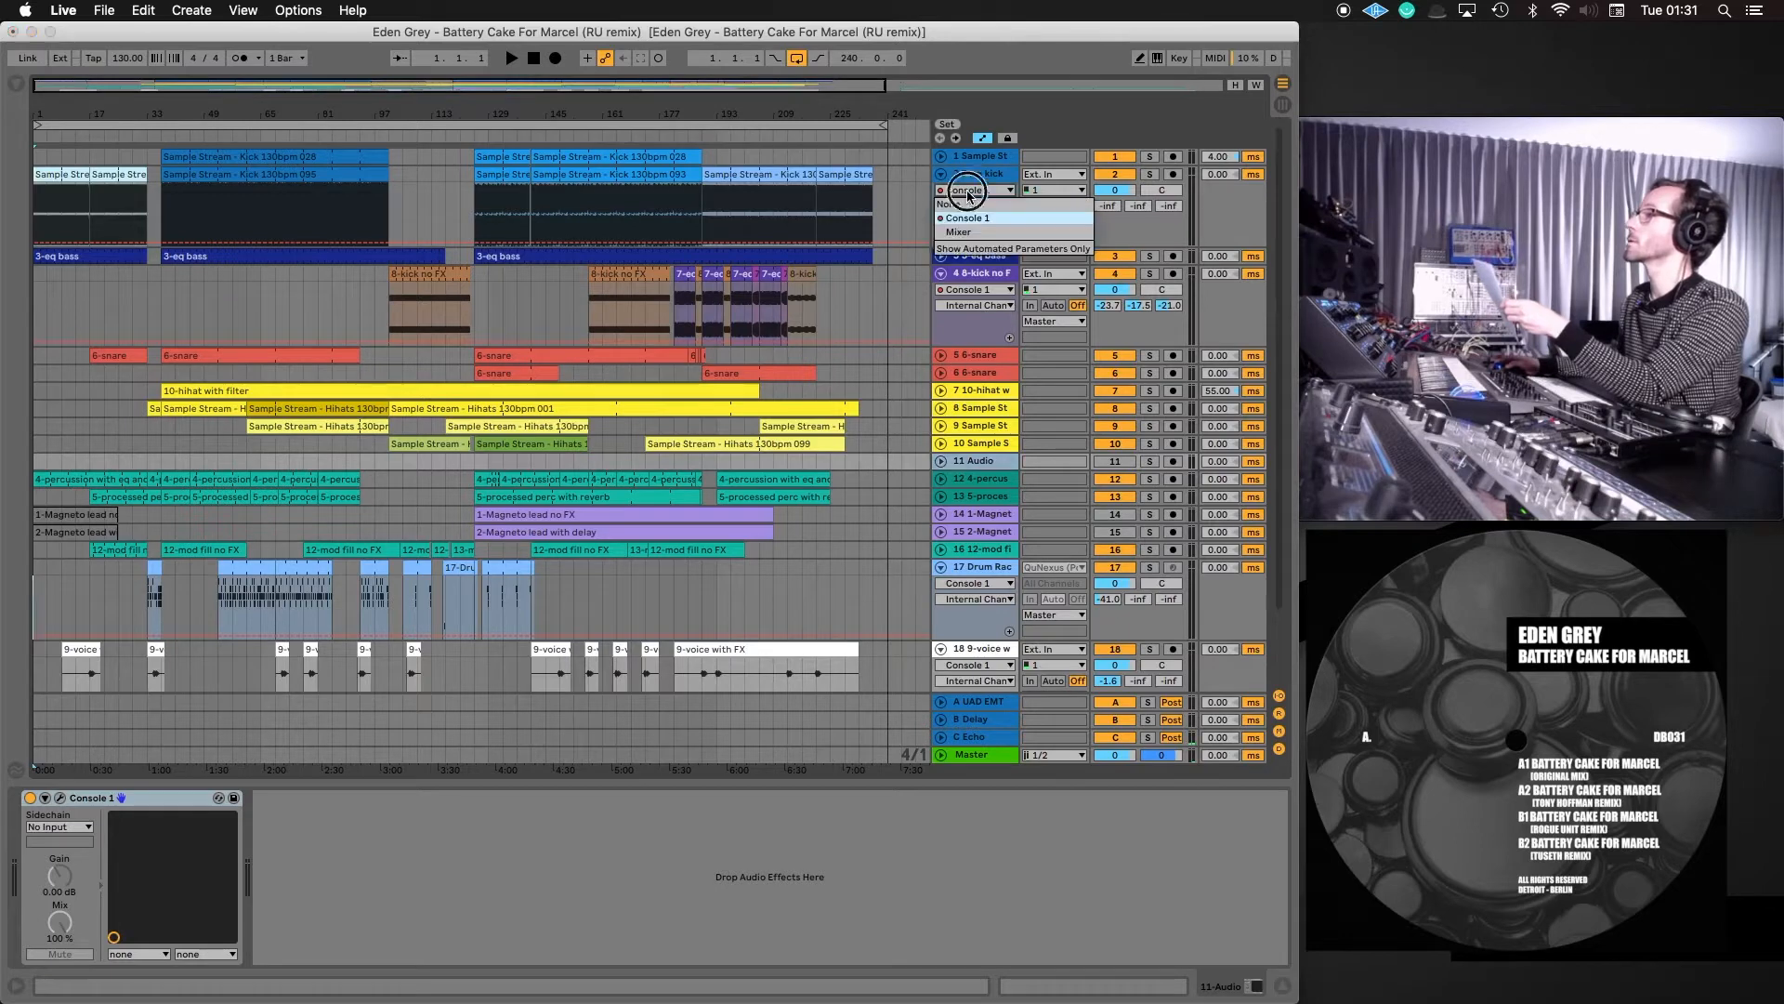
pyautogui.click(966, 217)
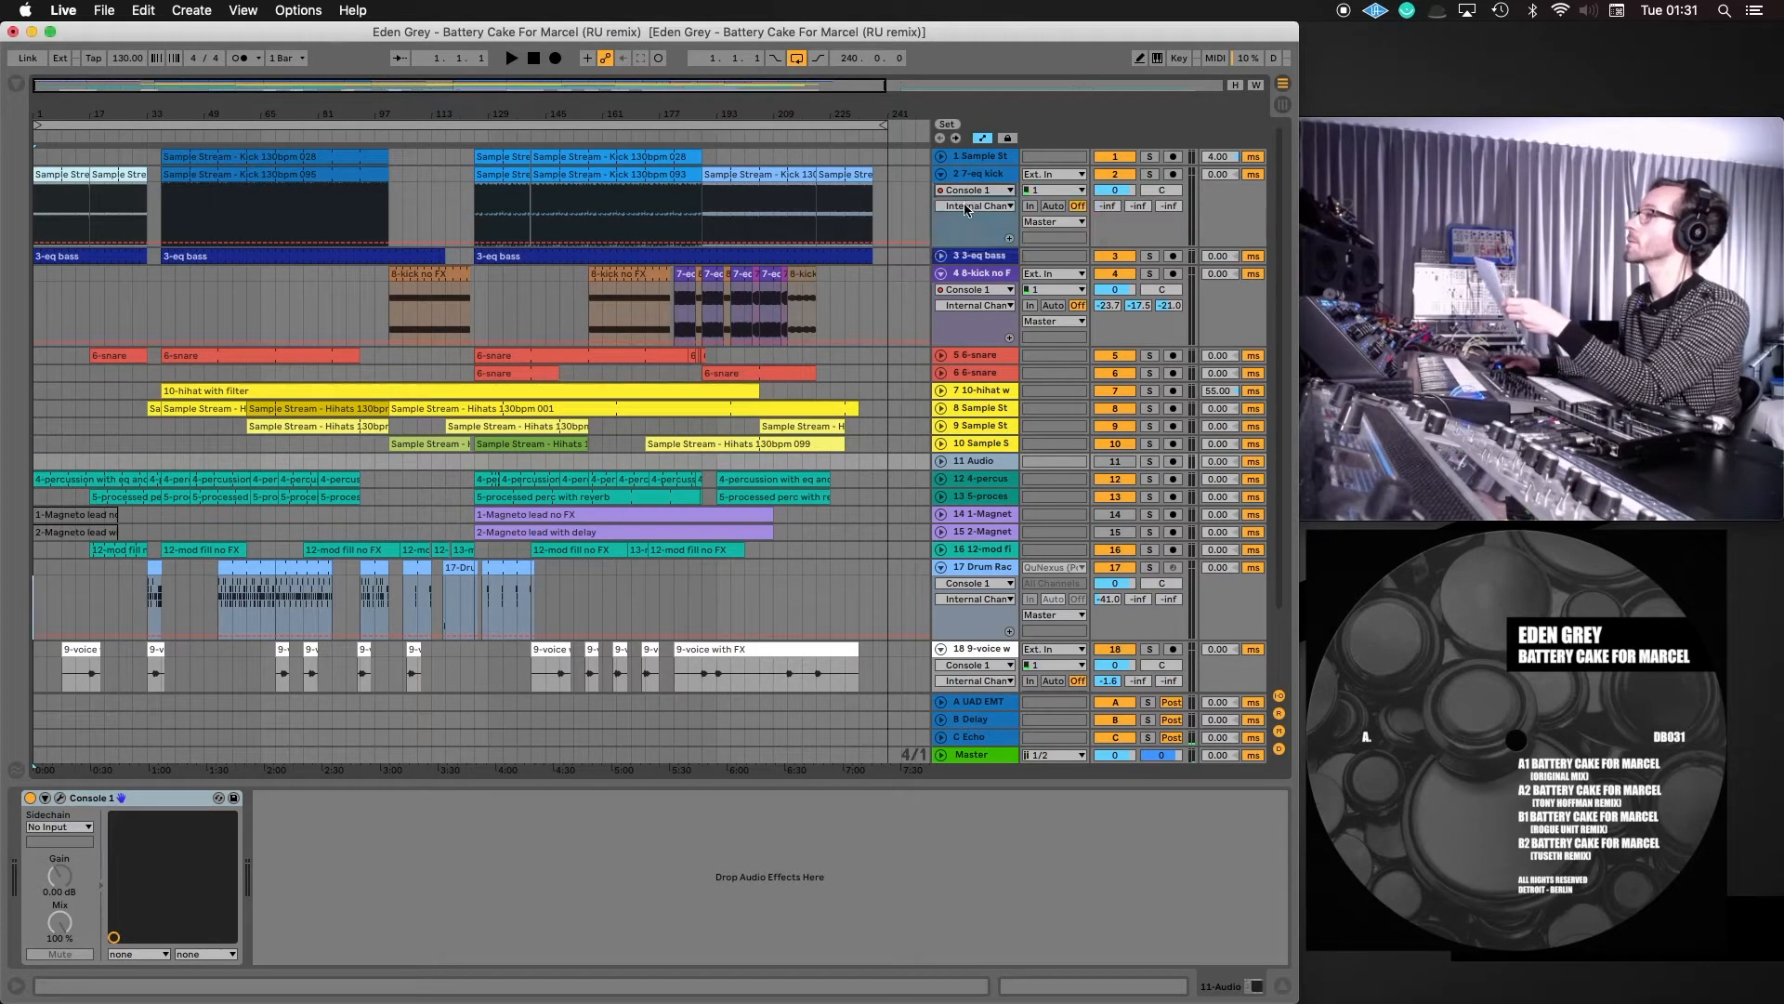
pyautogui.click(971, 205)
pyautogui.click(964, 303)
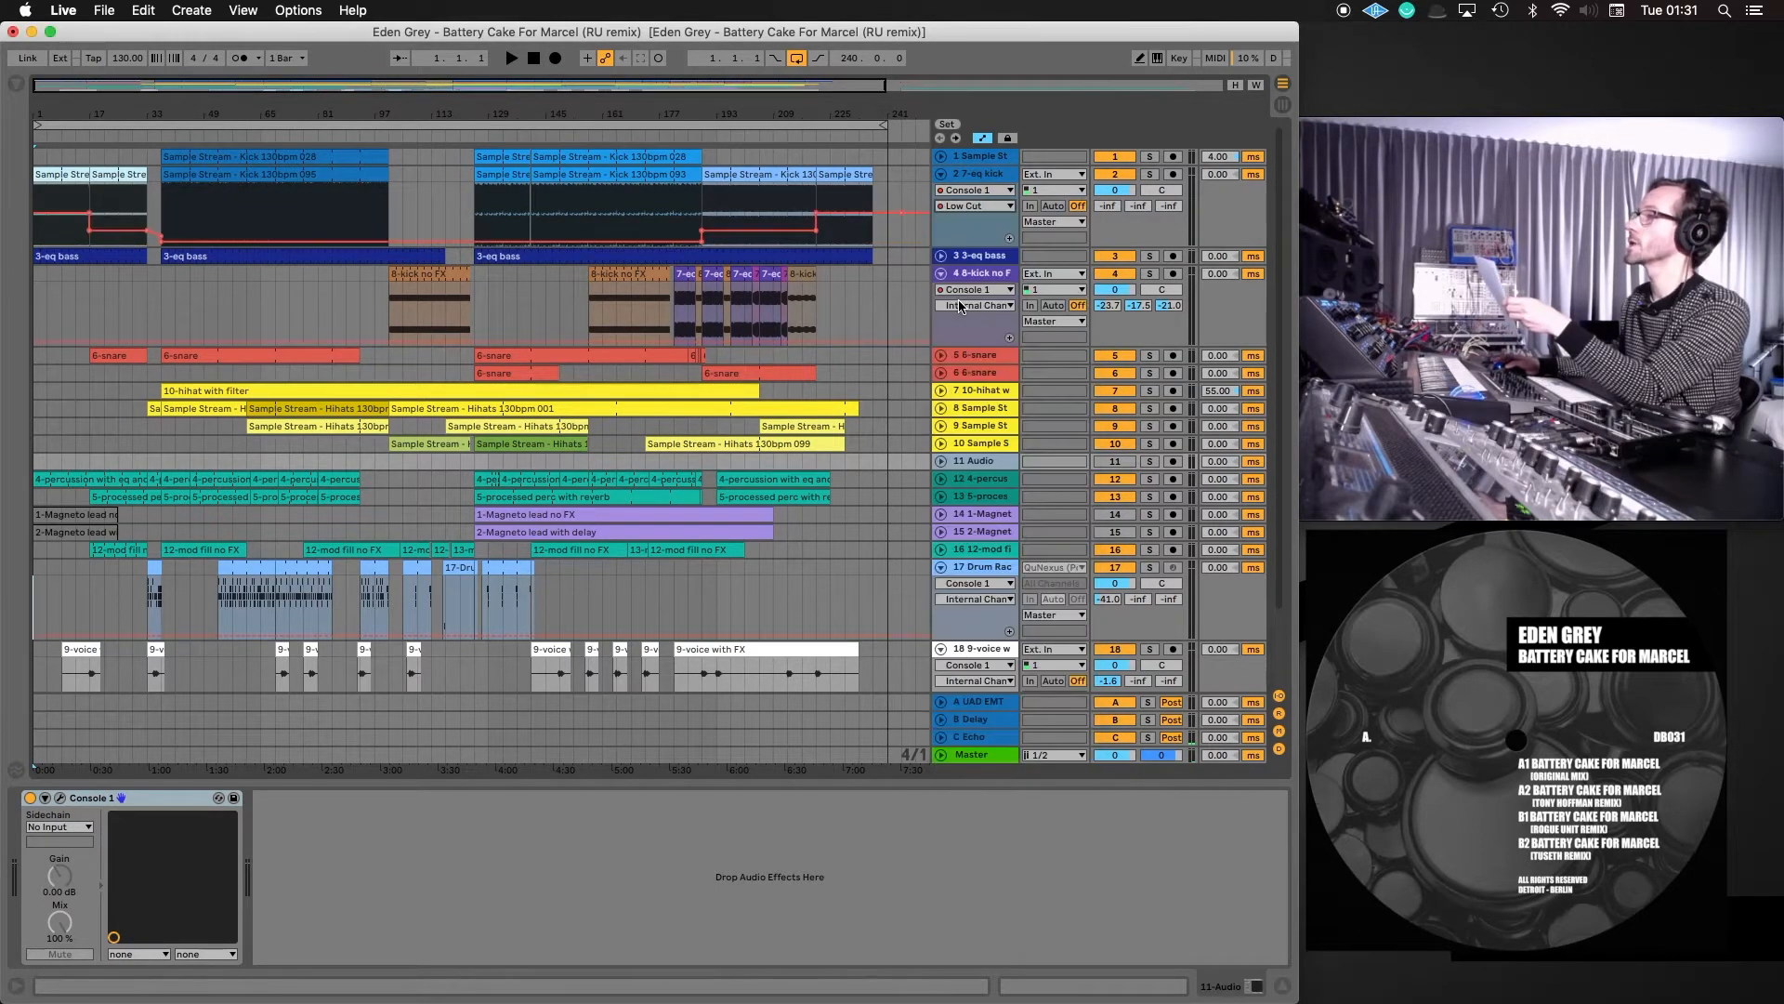
# Add breakpoints to the kick's Low Cut automation in the intro so it slopes down gradually toward bar 17
pyautogui.click(60, 214)
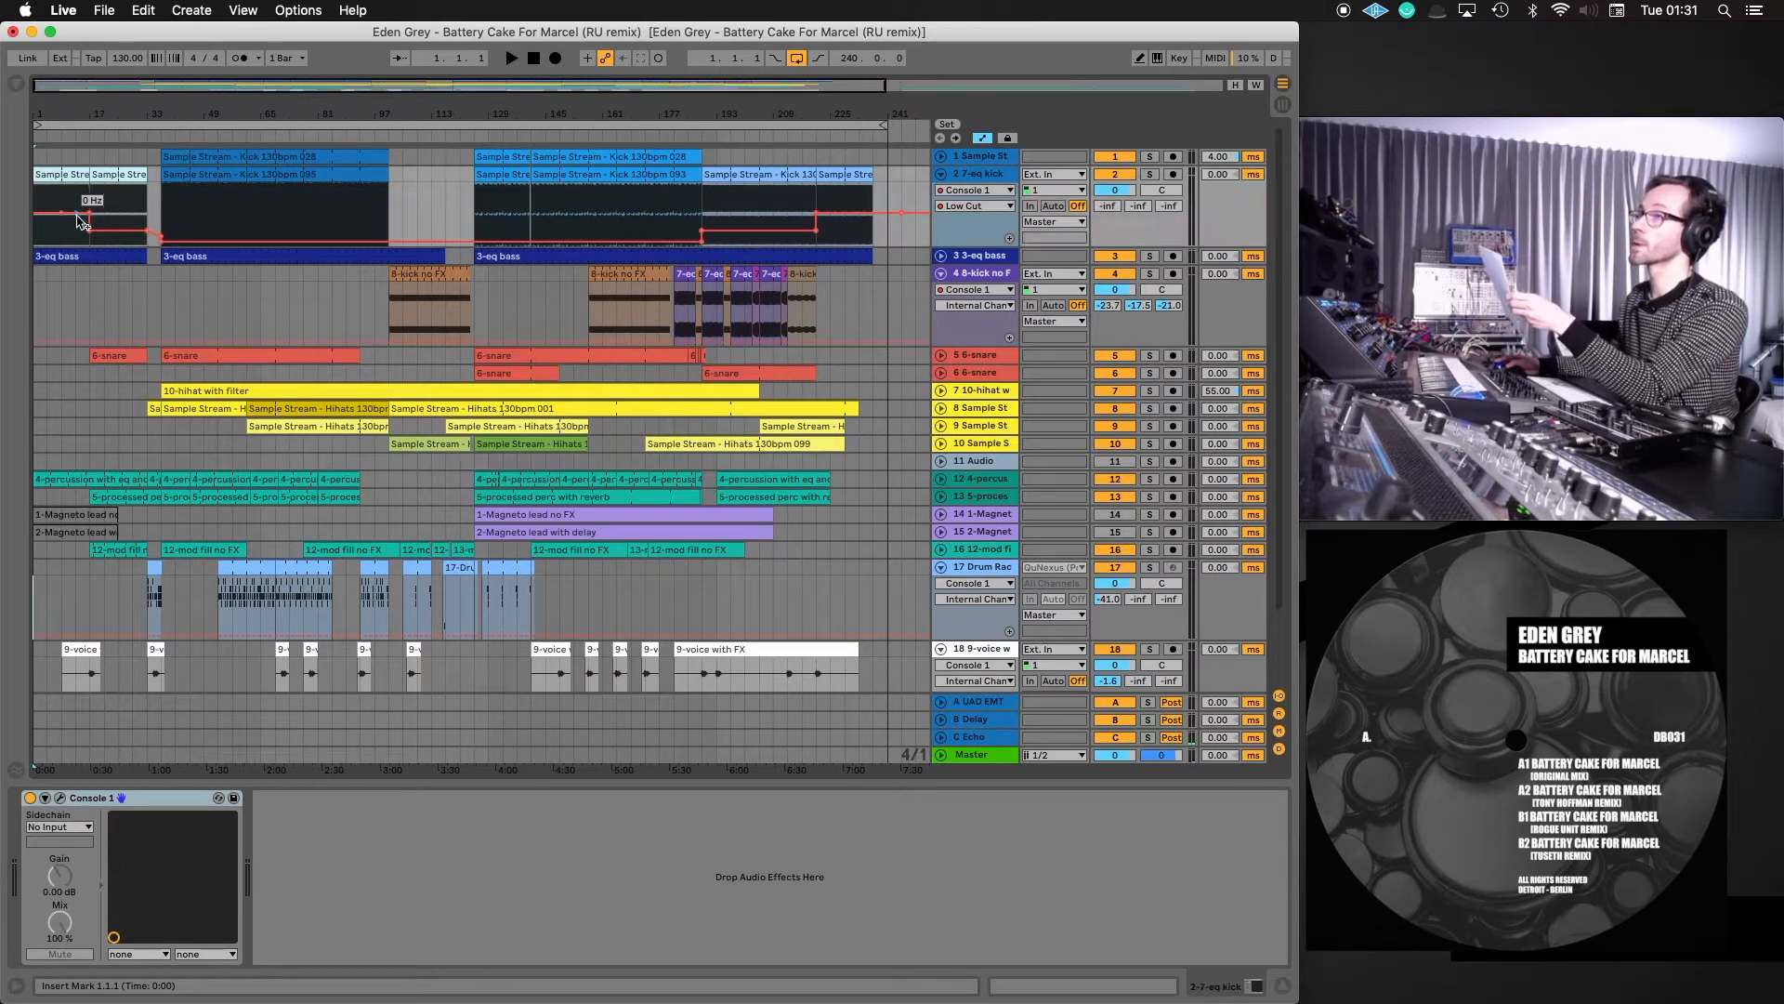
pyautogui.click(90, 214)
pyautogui.moveTo(90, 215); pyautogui.dragTo(91, 220)
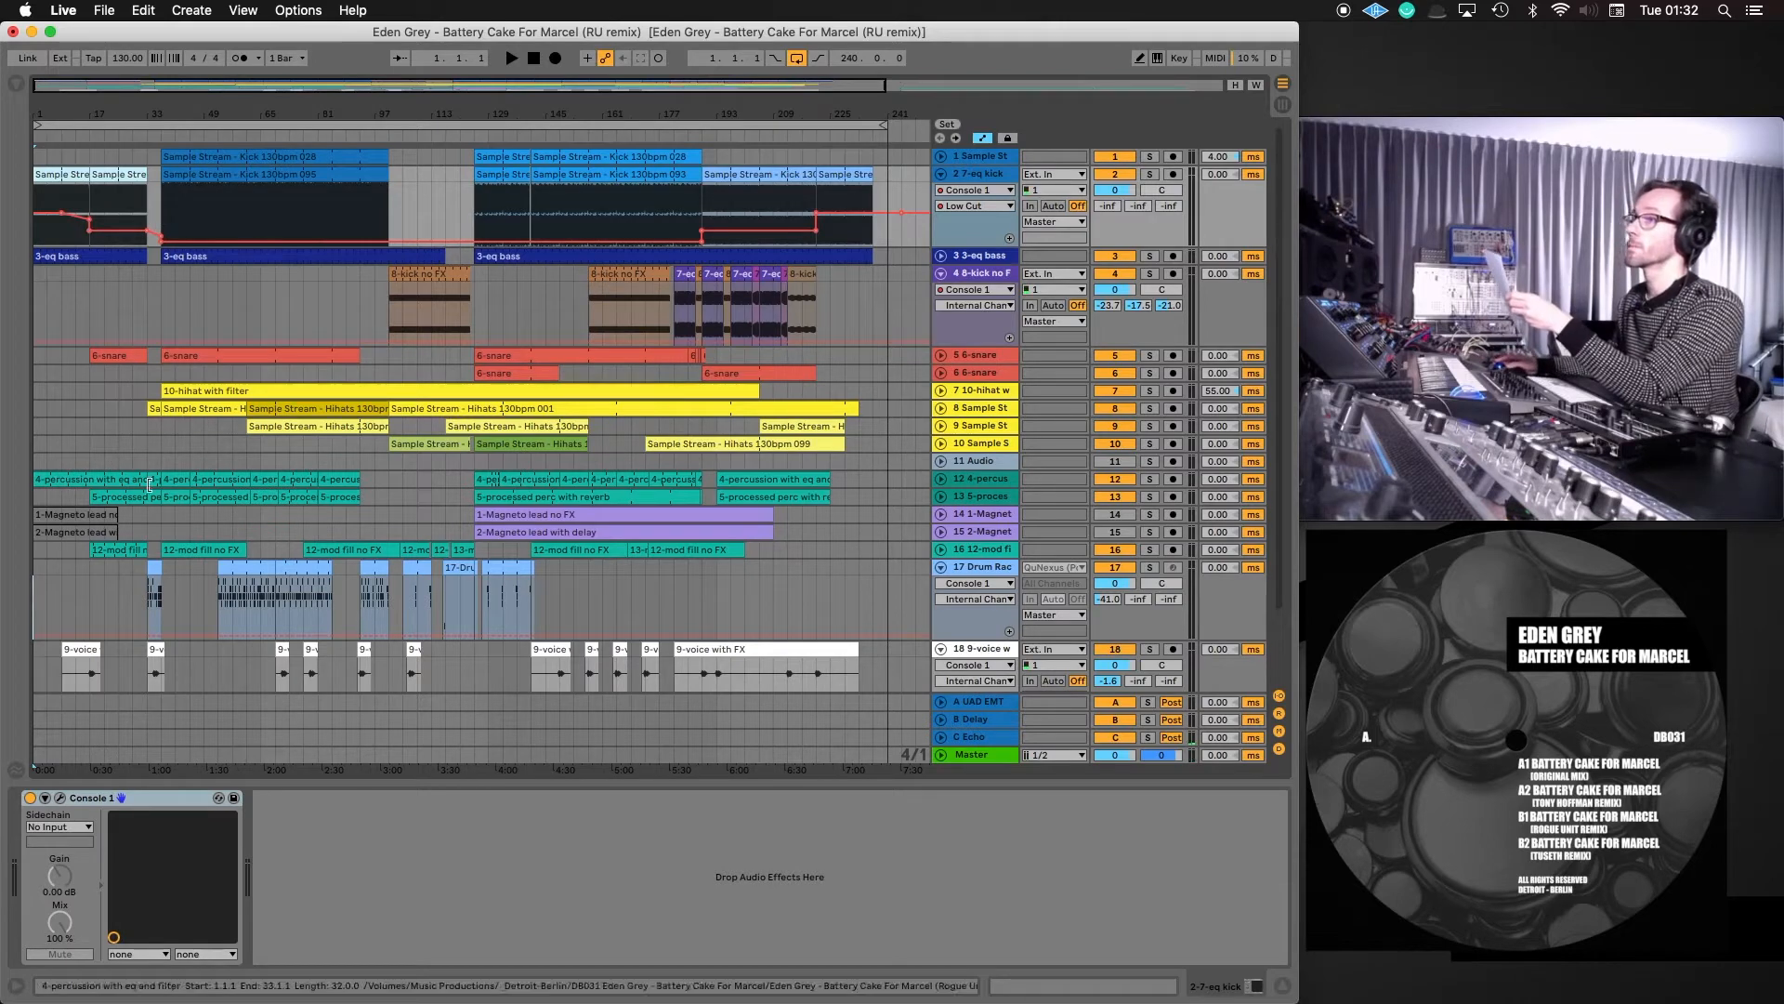
# Show the mixer Track Volume automation of percussion track 12 and draw a gradual rise from about -10 dB to 0 dB over the intro
pyautogui.click(942, 479)
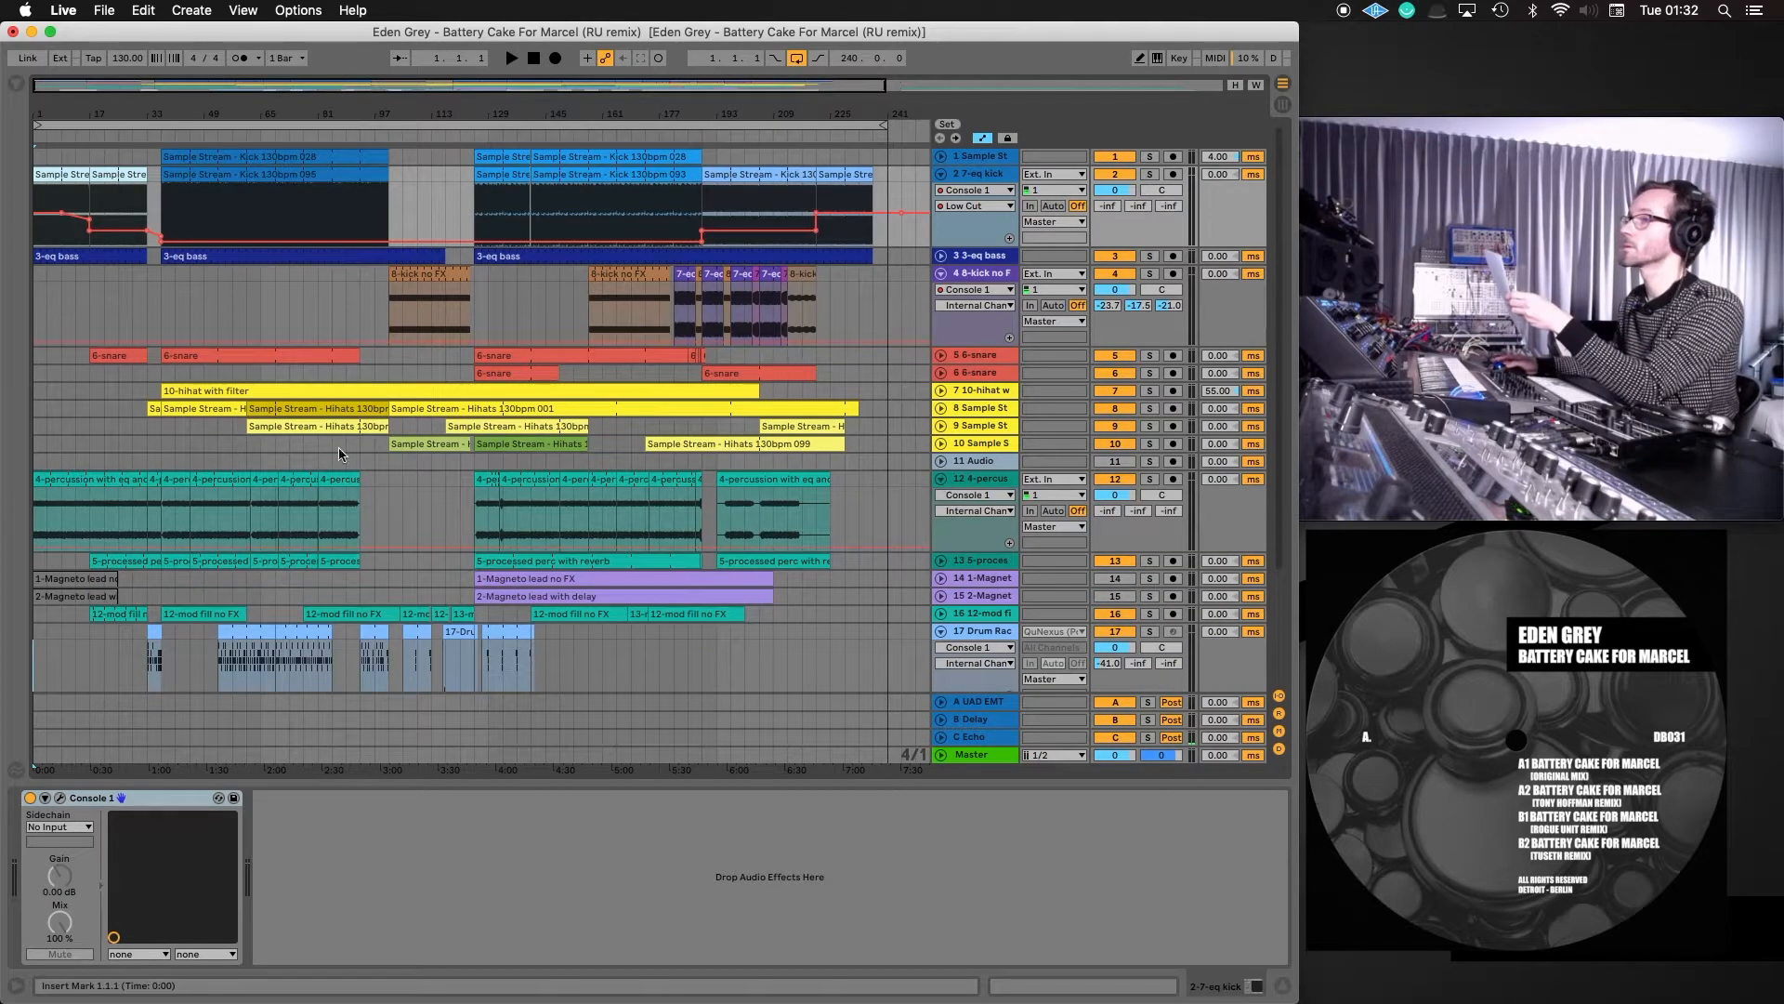
pyautogui.click(974, 494)
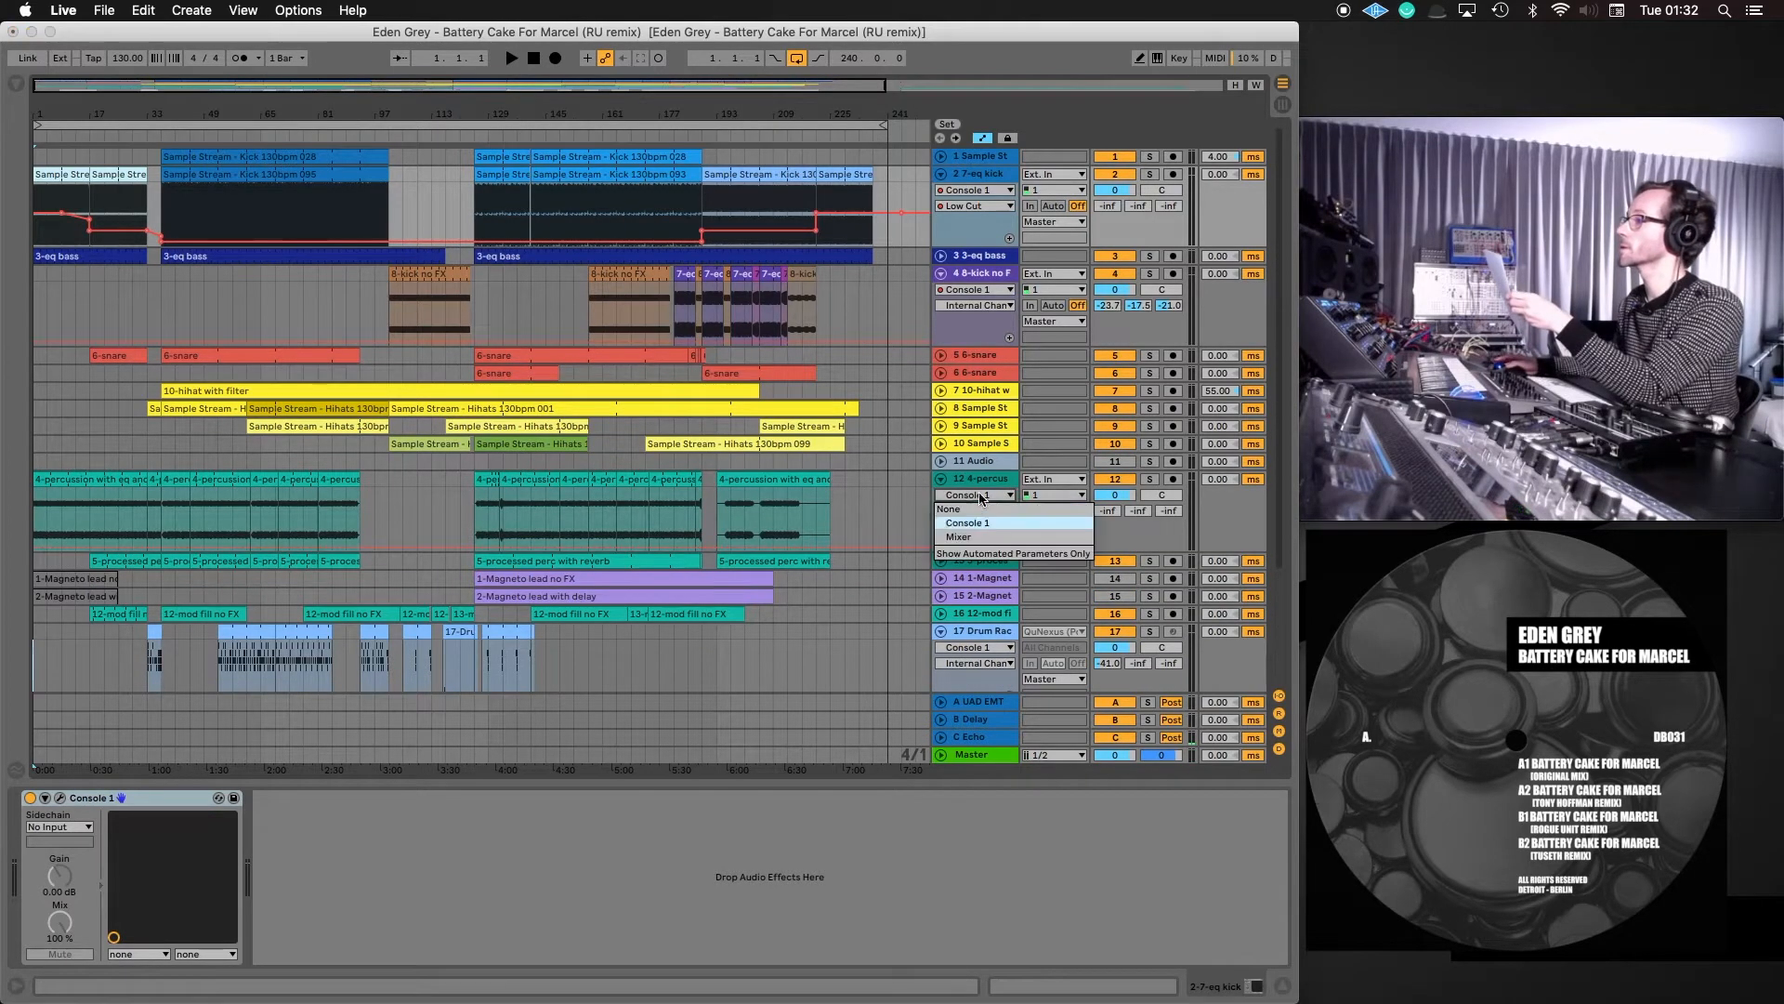
pyautogui.click(962, 537)
pyautogui.click(976, 510)
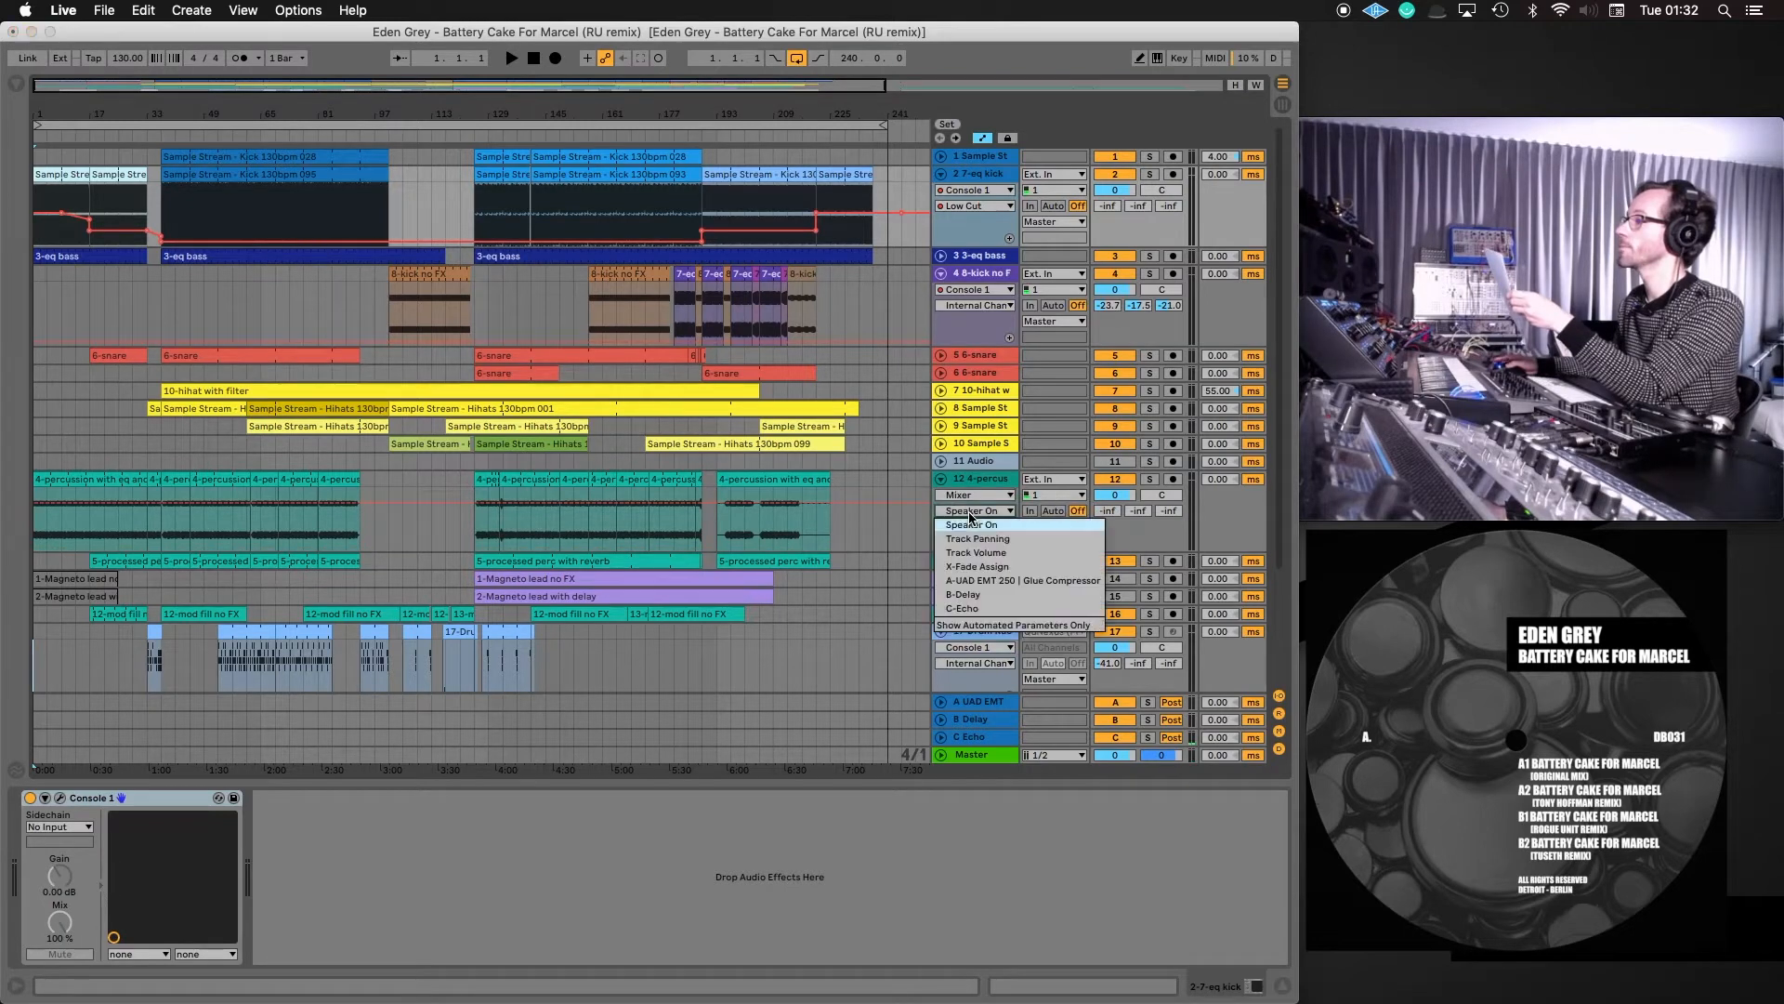
pyautogui.click(976, 556)
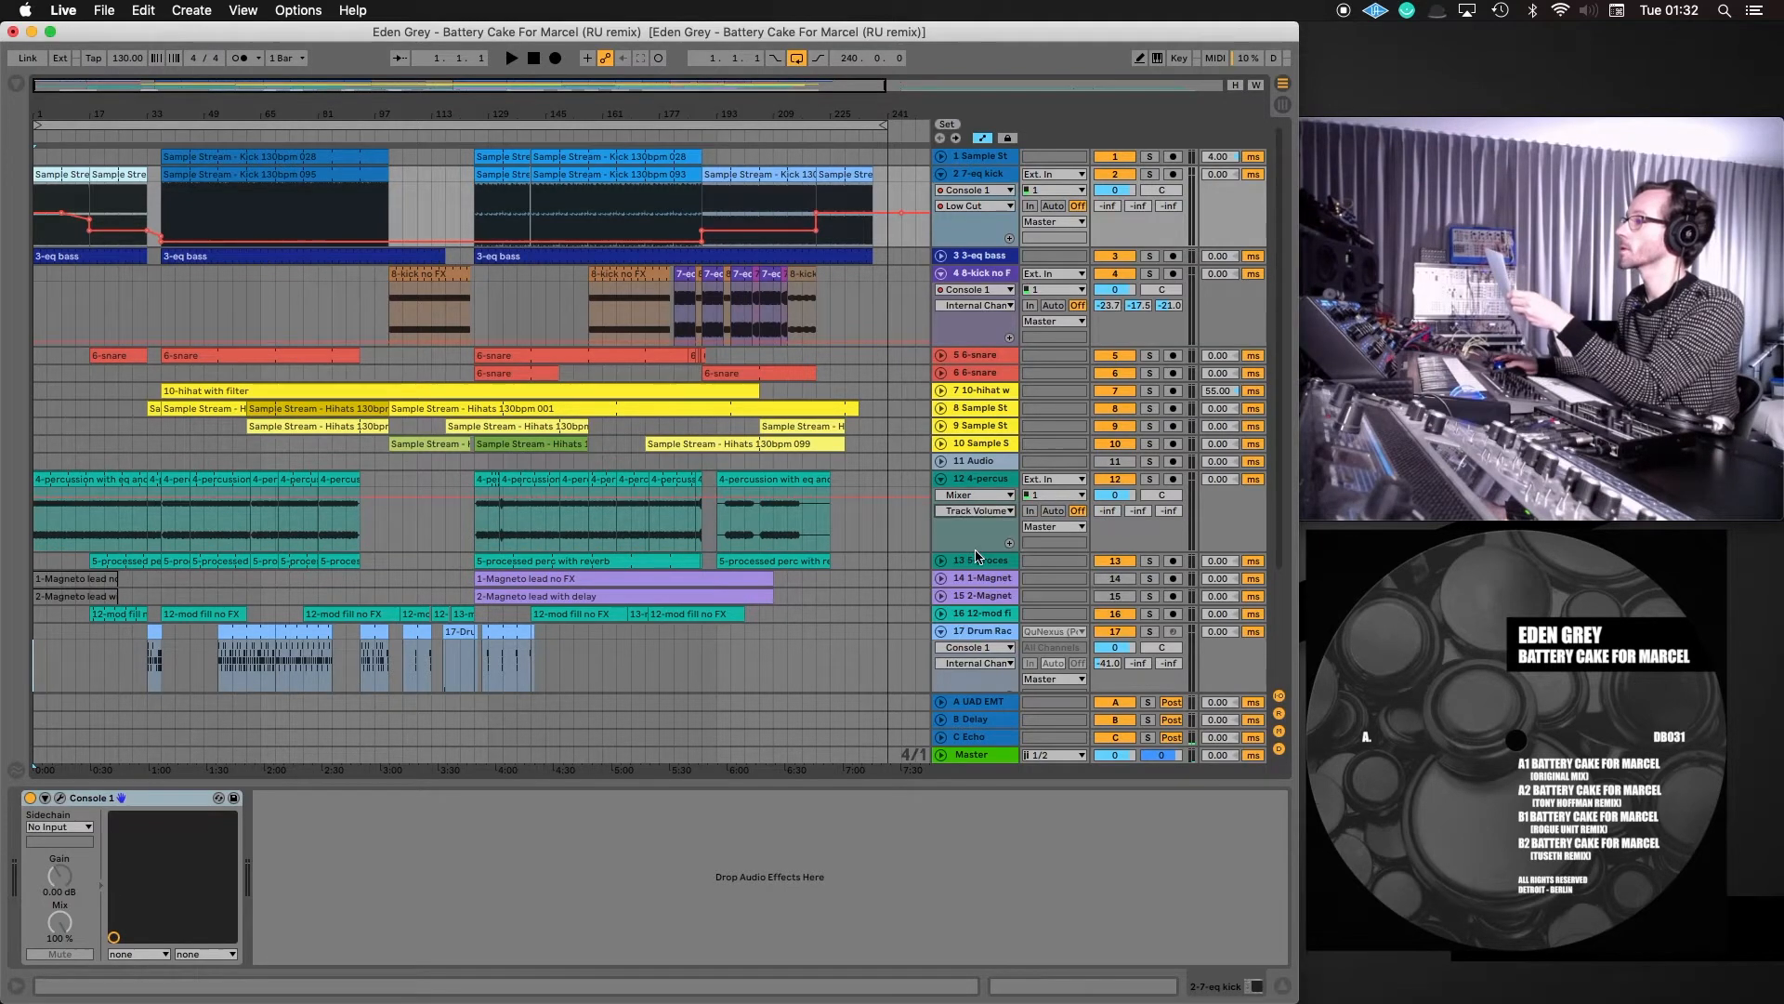
pyautogui.click(89, 500)
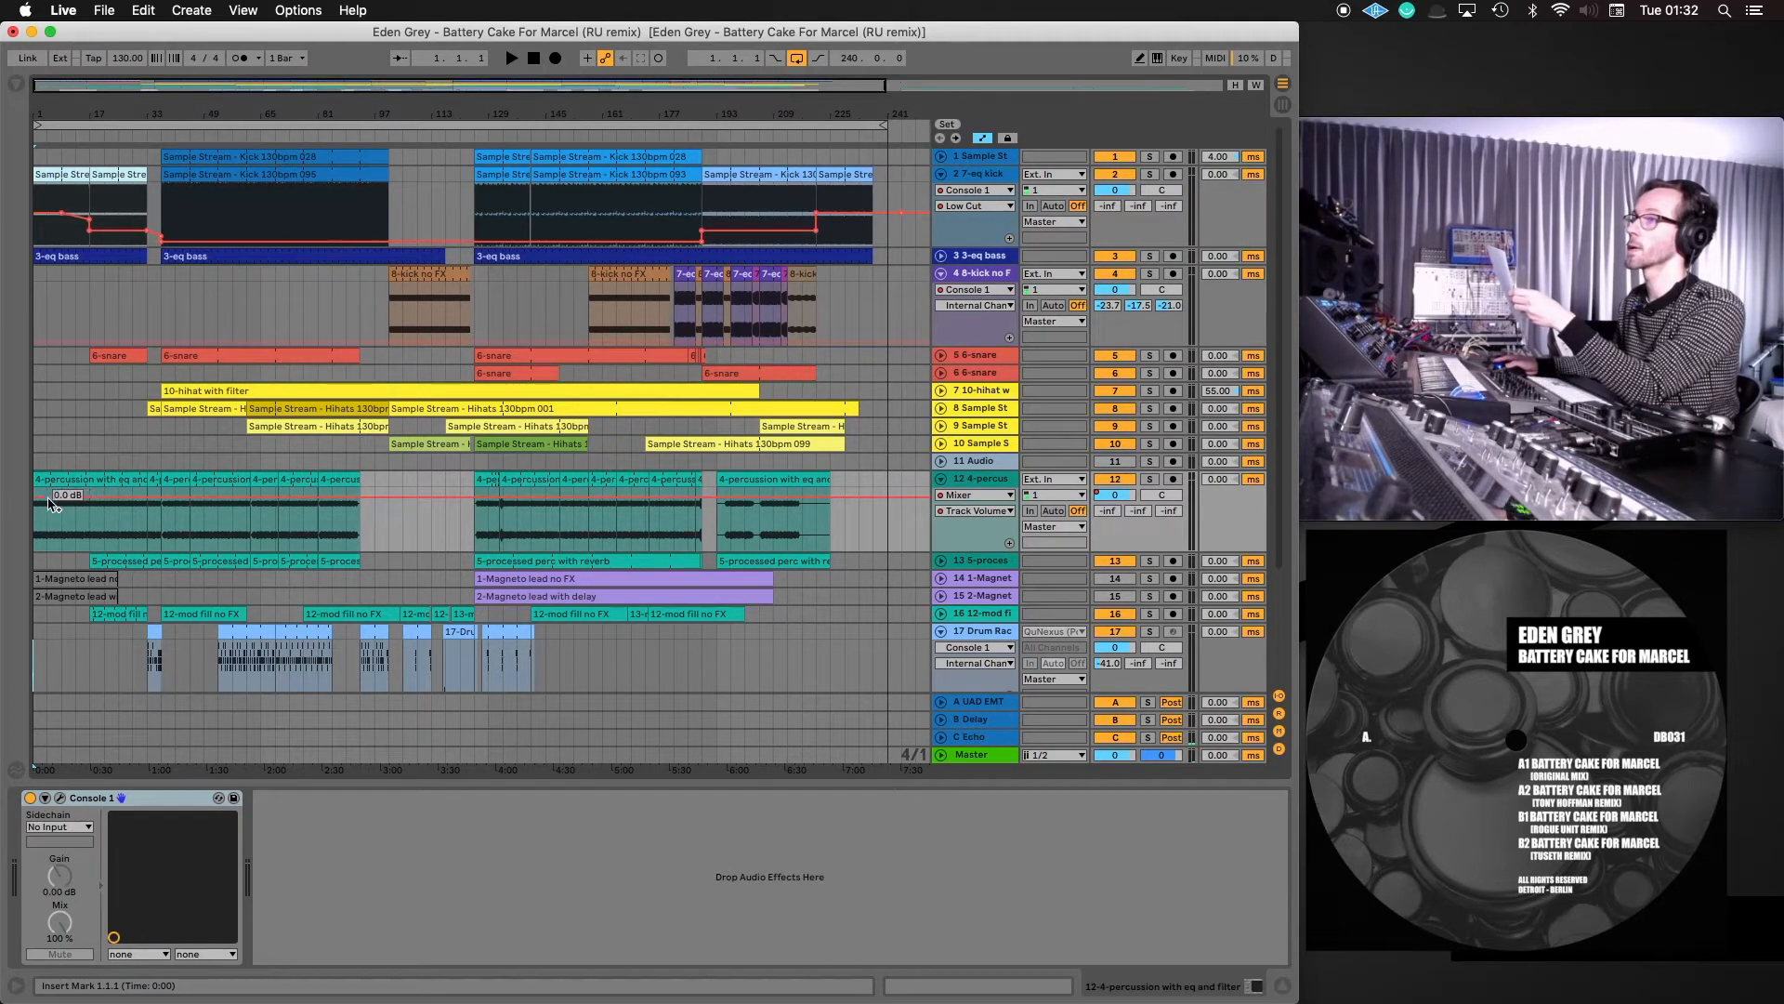
pyautogui.moveTo(41, 503)
pyautogui.mouseDown()
pyautogui.moveTo(40, 518)
pyautogui.moveTo(77, 503)
pyautogui.mouseUp()
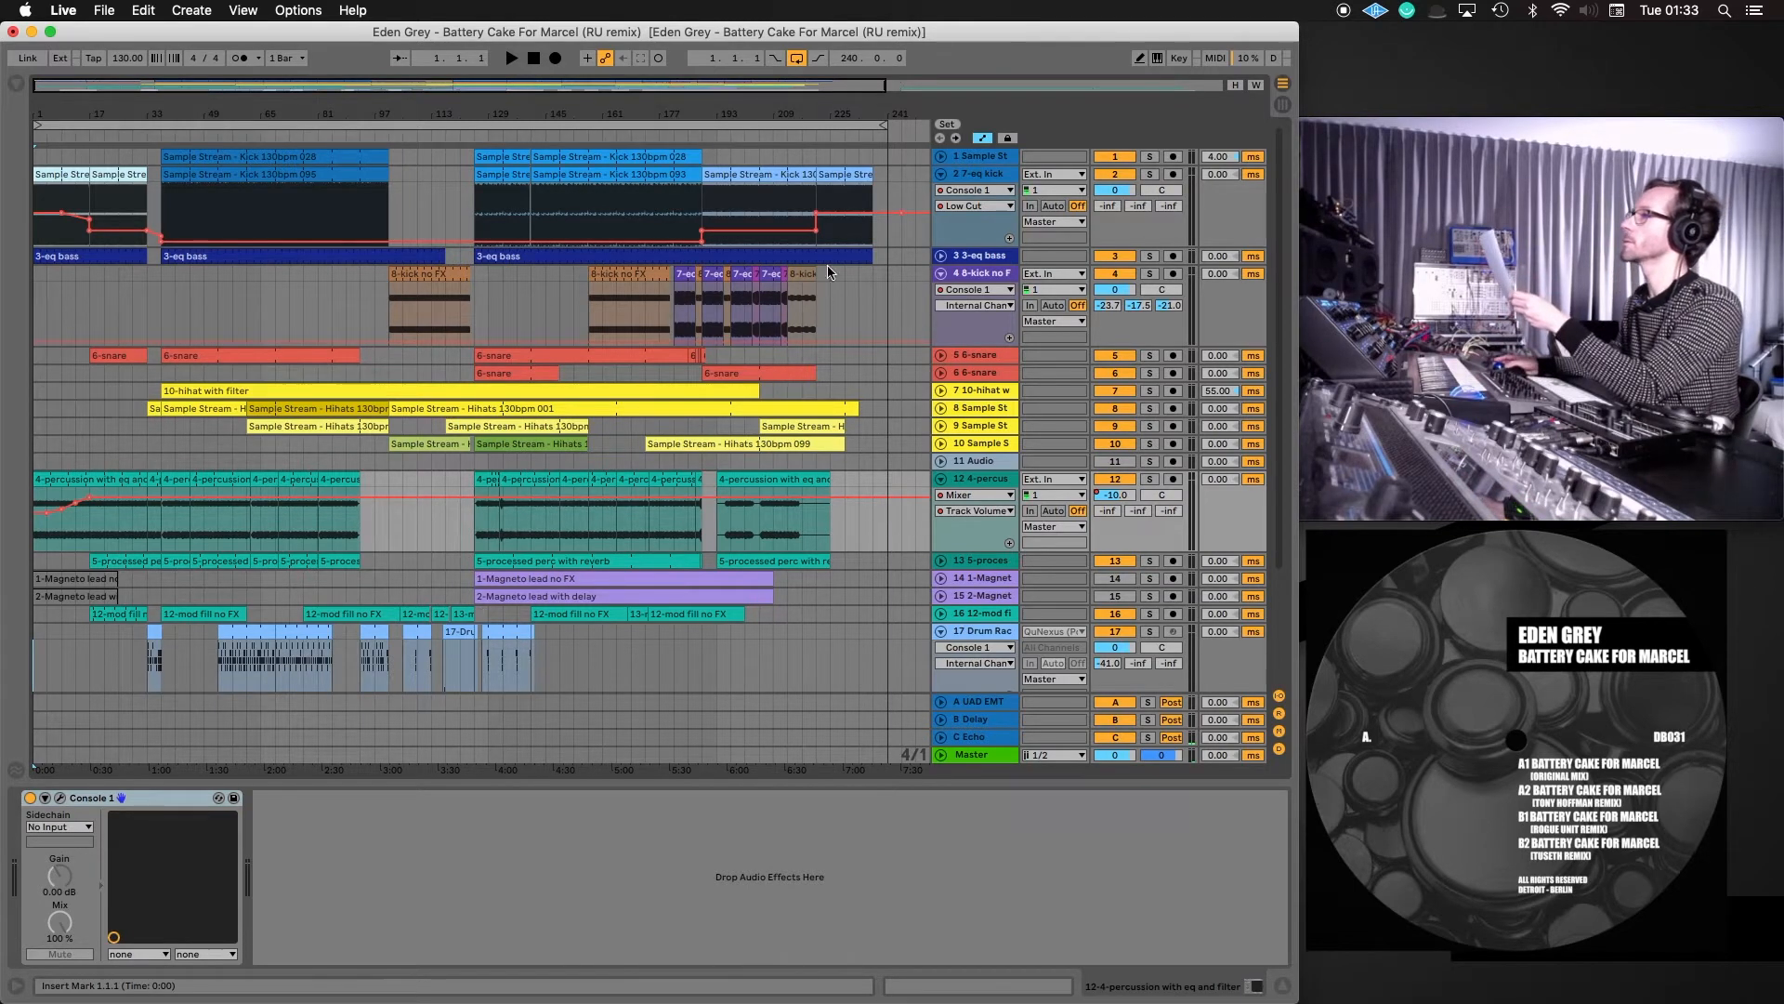
# Reshape the kick's Low Cut automation near the end of the arrangement, replacing the abrupt jump with a gradual rise using added breakpoints
pyautogui.click(862, 218)
pyautogui.moveTo(862, 220)
pyautogui.mouseDown()
pyautogui.moveTo(815, 229)
pyautogui.moveTo(829, 219)
pyautogui.mouseUp()
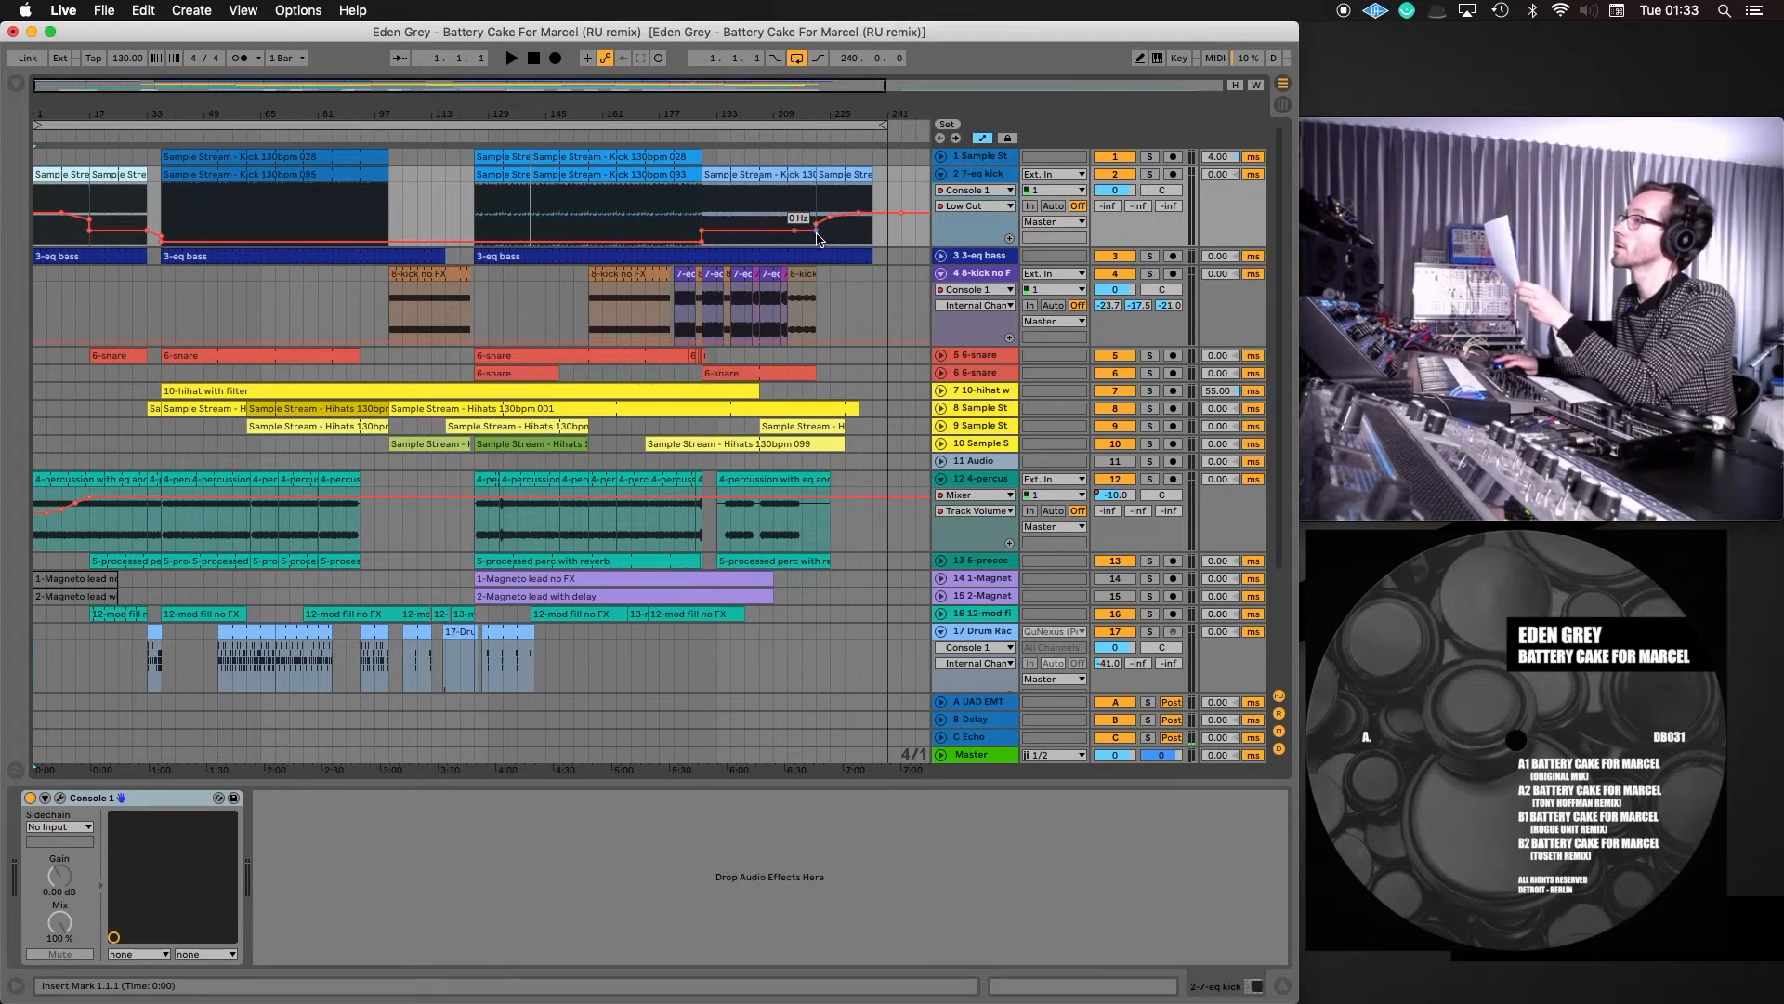
pyautogui.click(817, 234)
pyautogui.moveTo(817, 233); pyautogui.dragTo(802, 235)
pyautogui.moveTo(823, 110); pyautogui.dragTo(809, 111)
pyautogui.moveTo(731, 235); pyautogui.dragTo(747, 235)
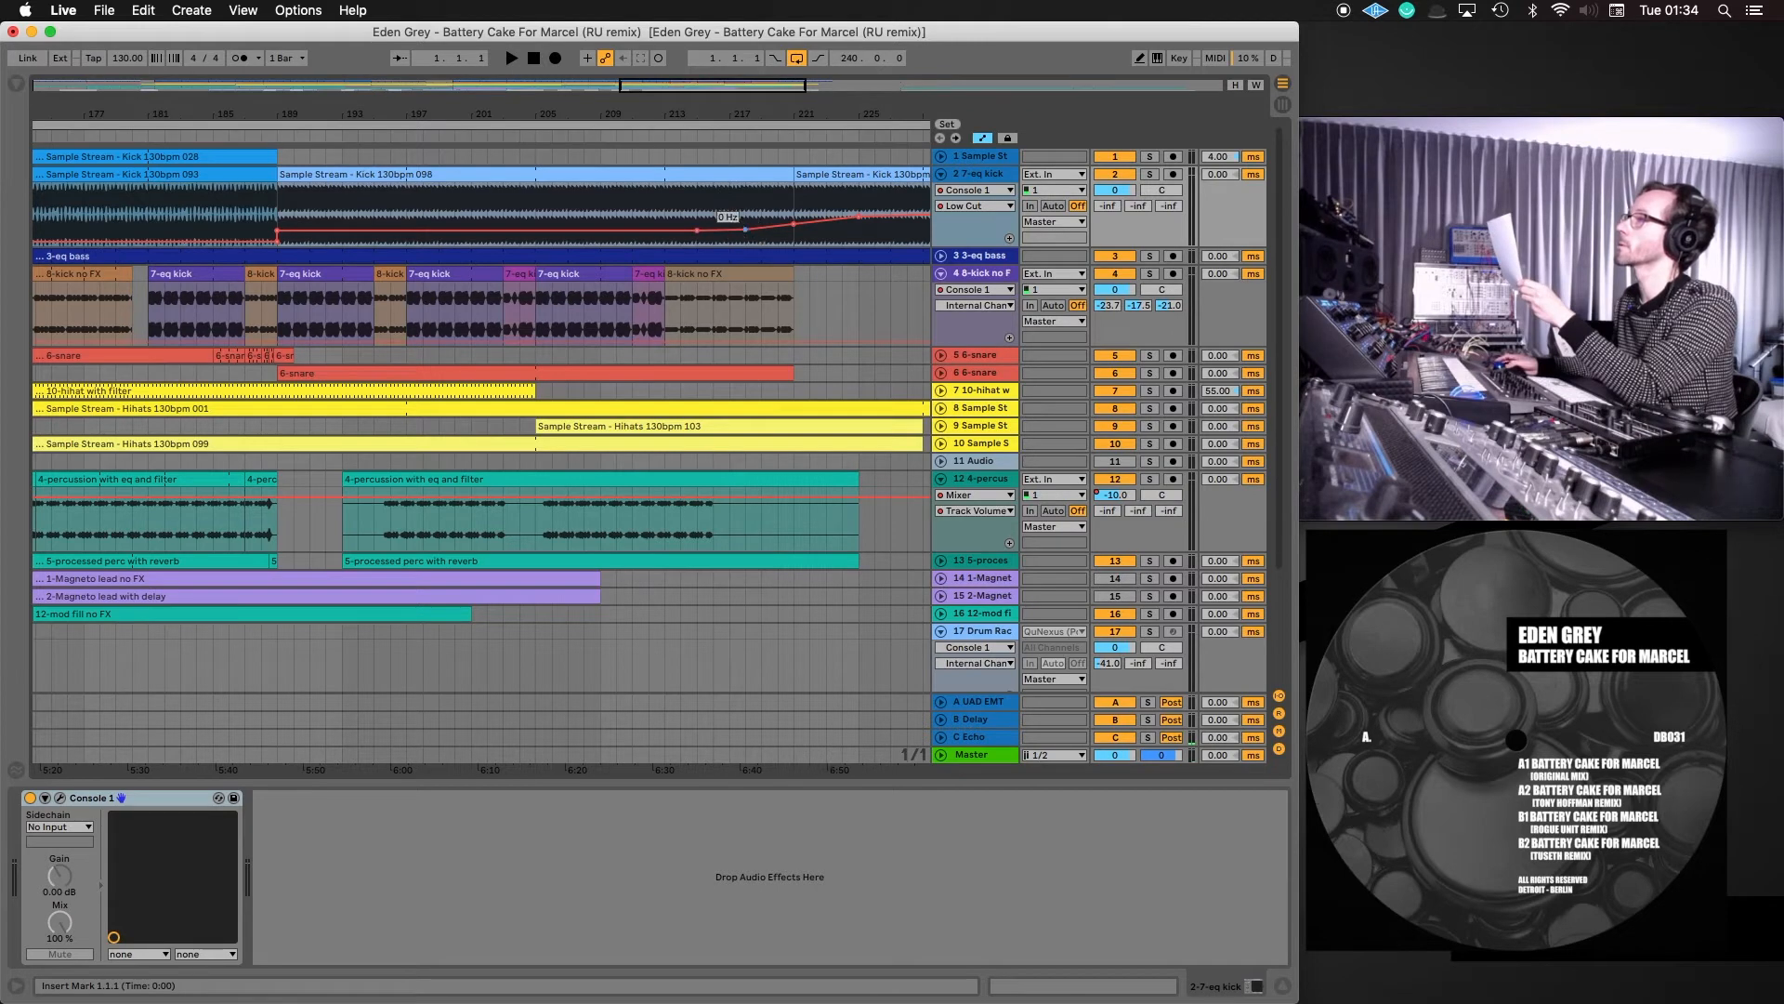
pyautogui.moveTo(746, 229)
pyautogui.mouseDown()
pyautogui.moveTo(810, 224)
pyautogui.moveTo(745, 230)
pyautogui.mouseUp()
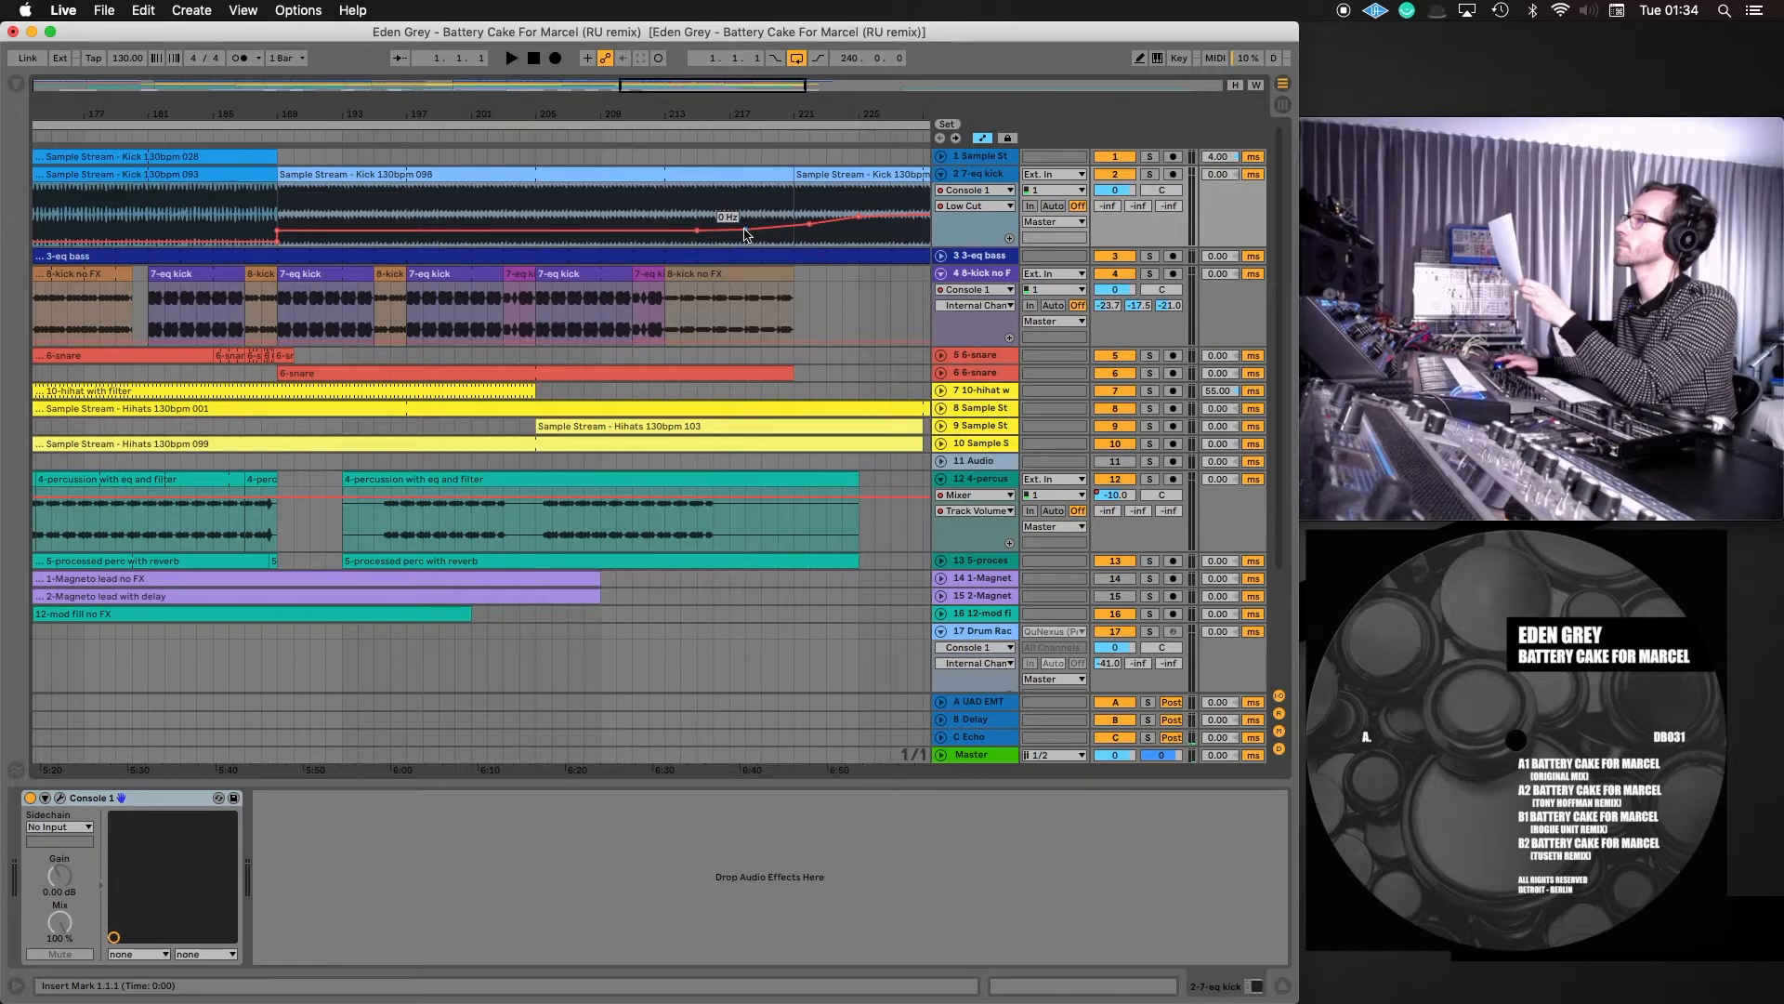
# Deactivate the Drum Rack MIDI clip on track 17 between bars 33 and 37, leaving its tail after bar 37 active
pyautogui.moveTo(760, 87); pyautogui.dragTo(924, 88)
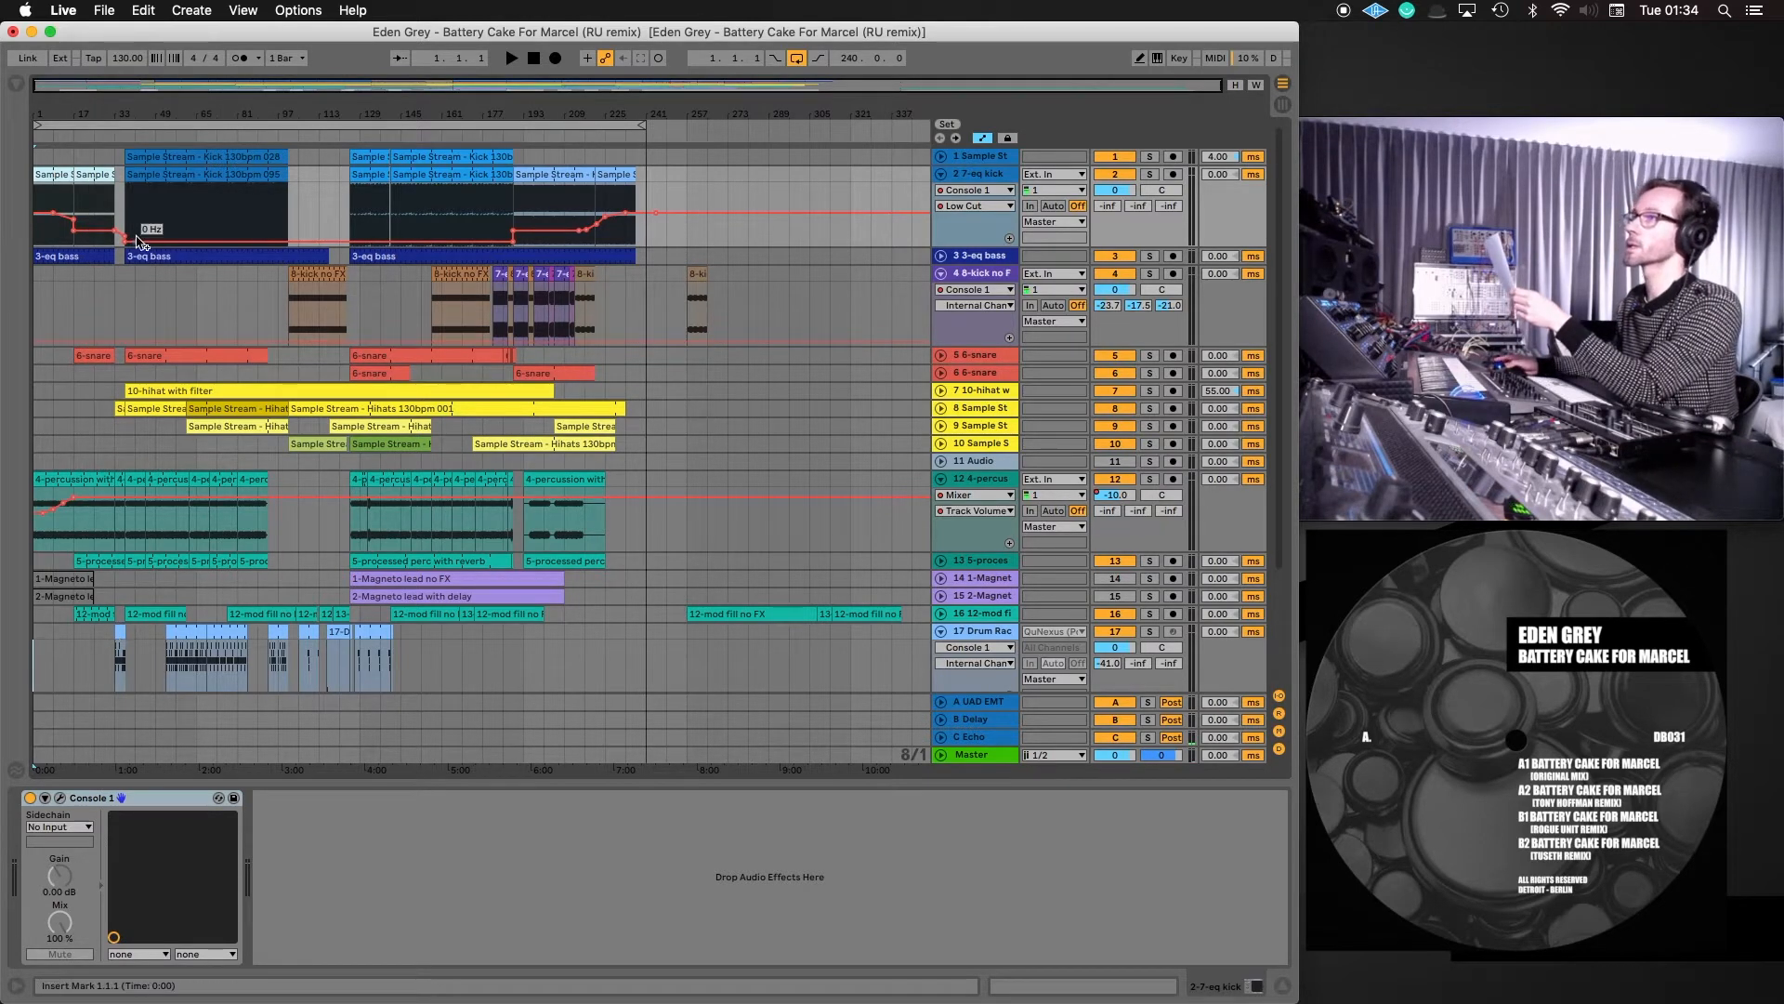
pyautogui.moveTo(106, 110); pyautogui.dragTo(106, 254)
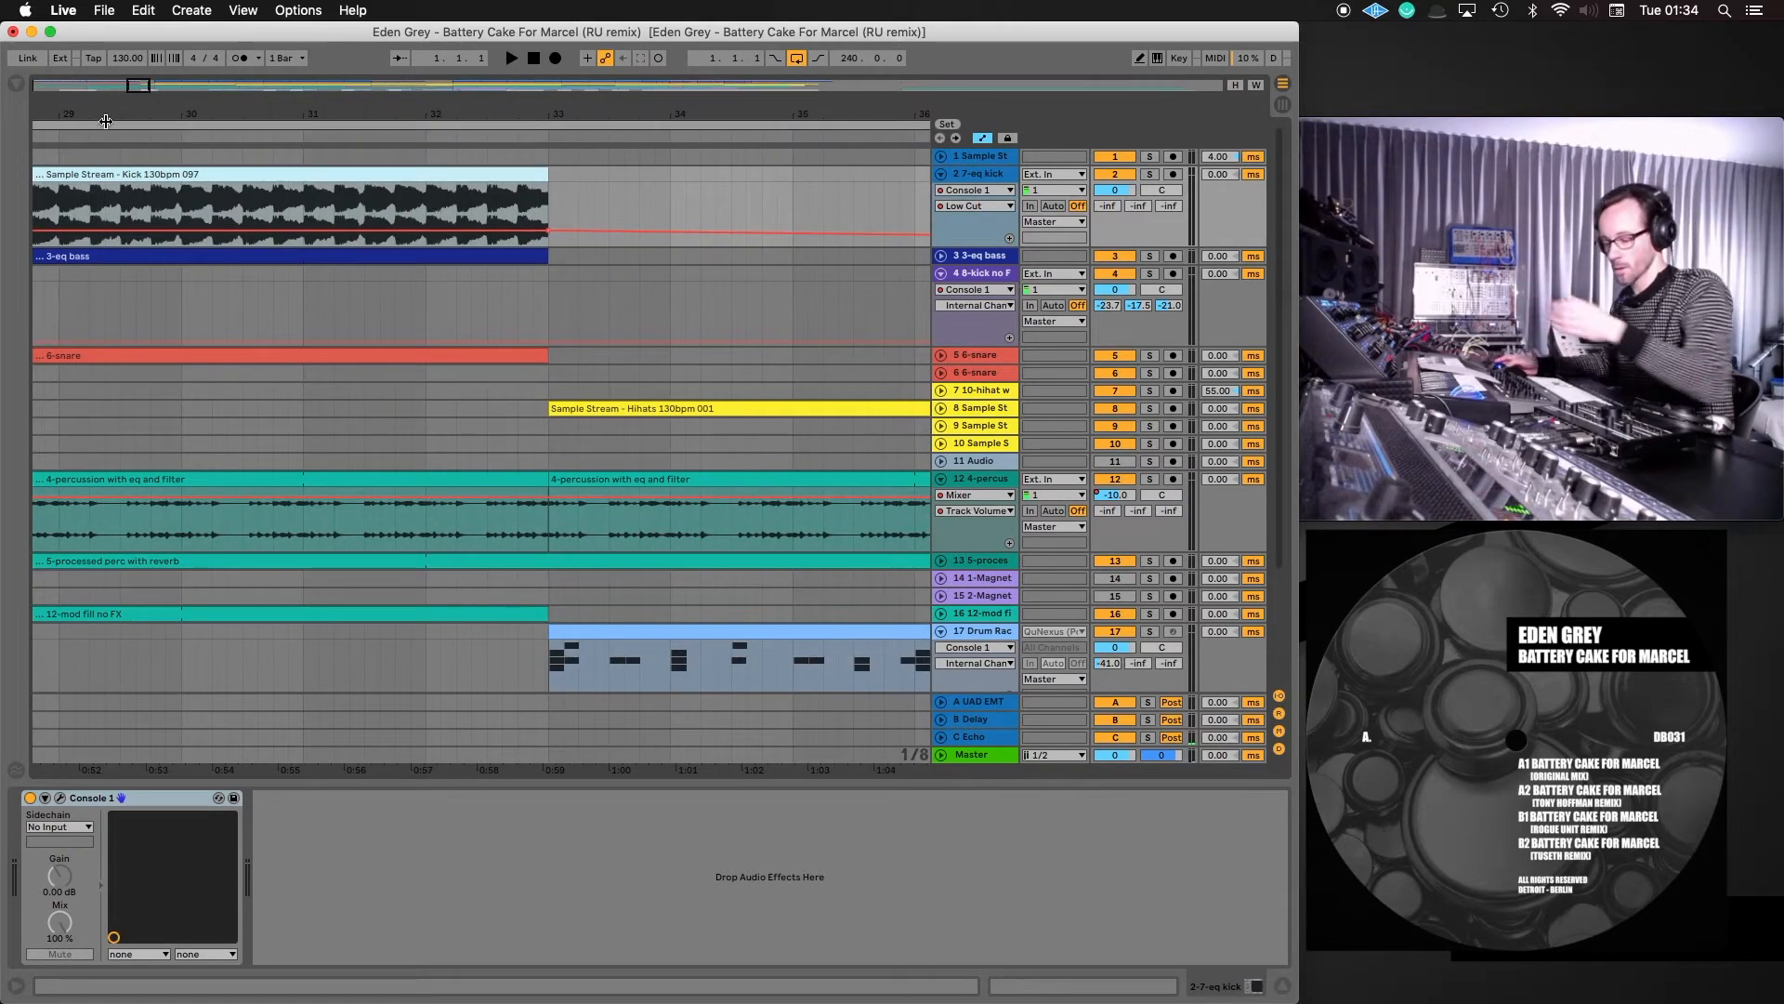
pyautogui.moveTo(669, 89); pyautogui.dragTo(253, 237)
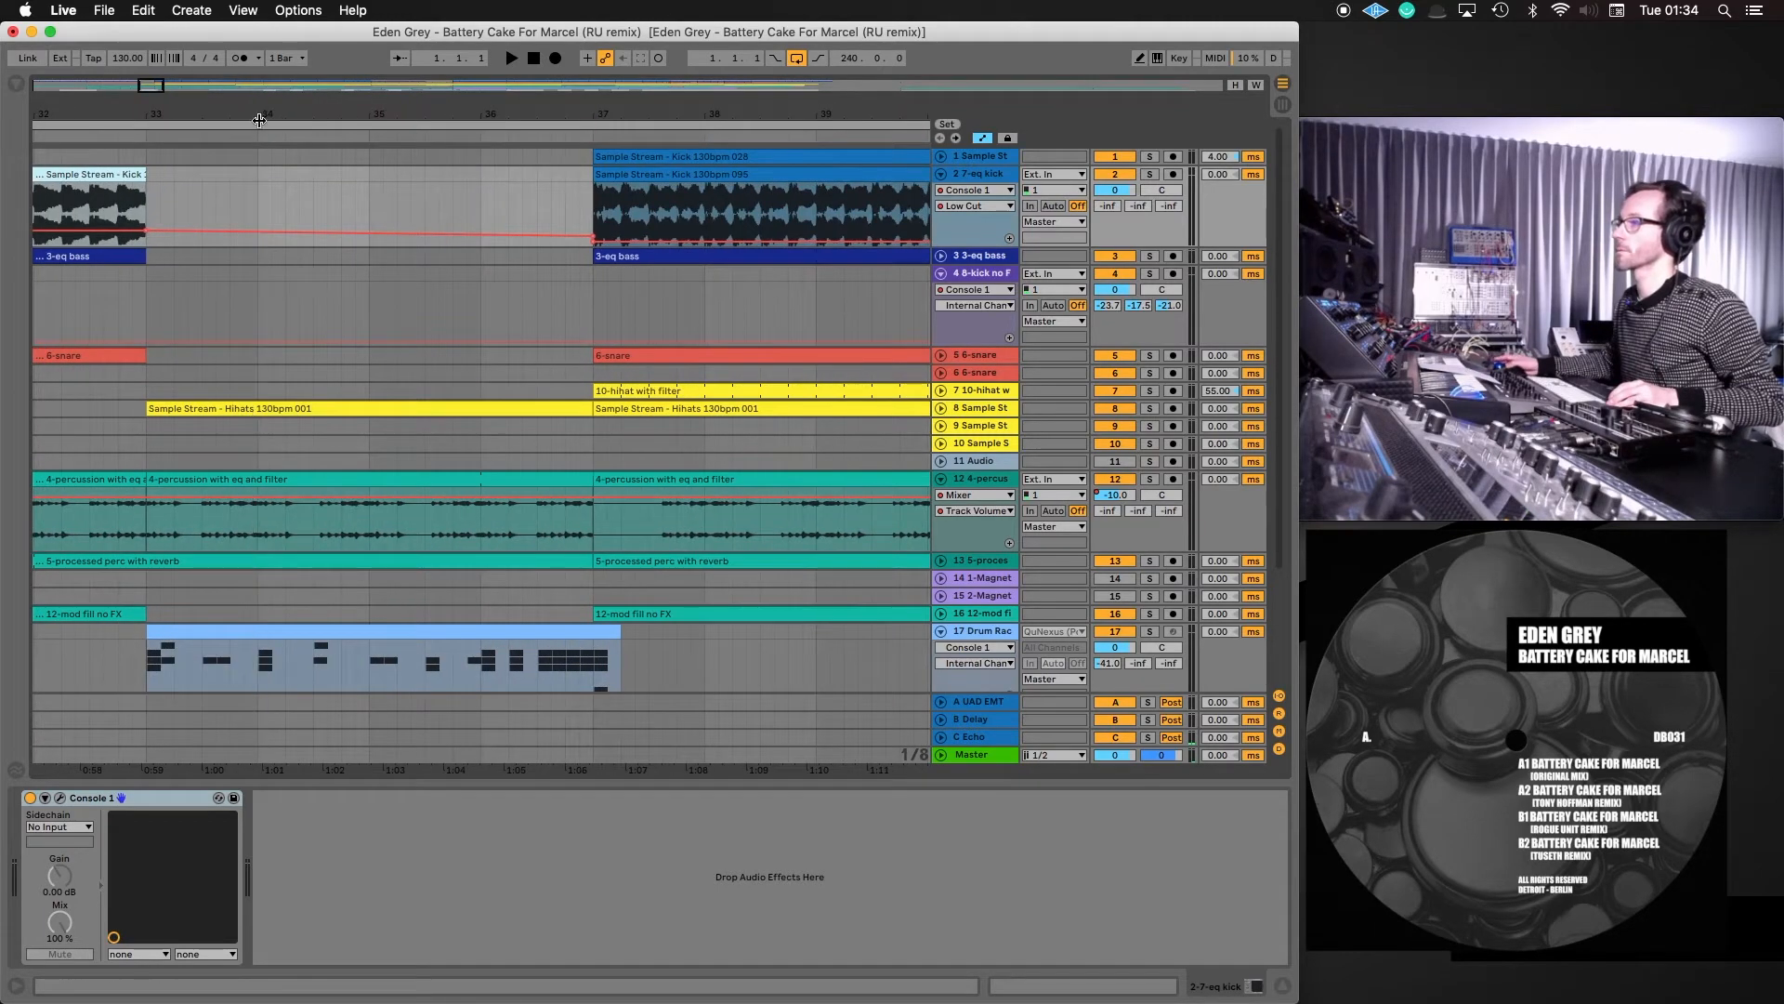
pyautogui.click(598, 632)
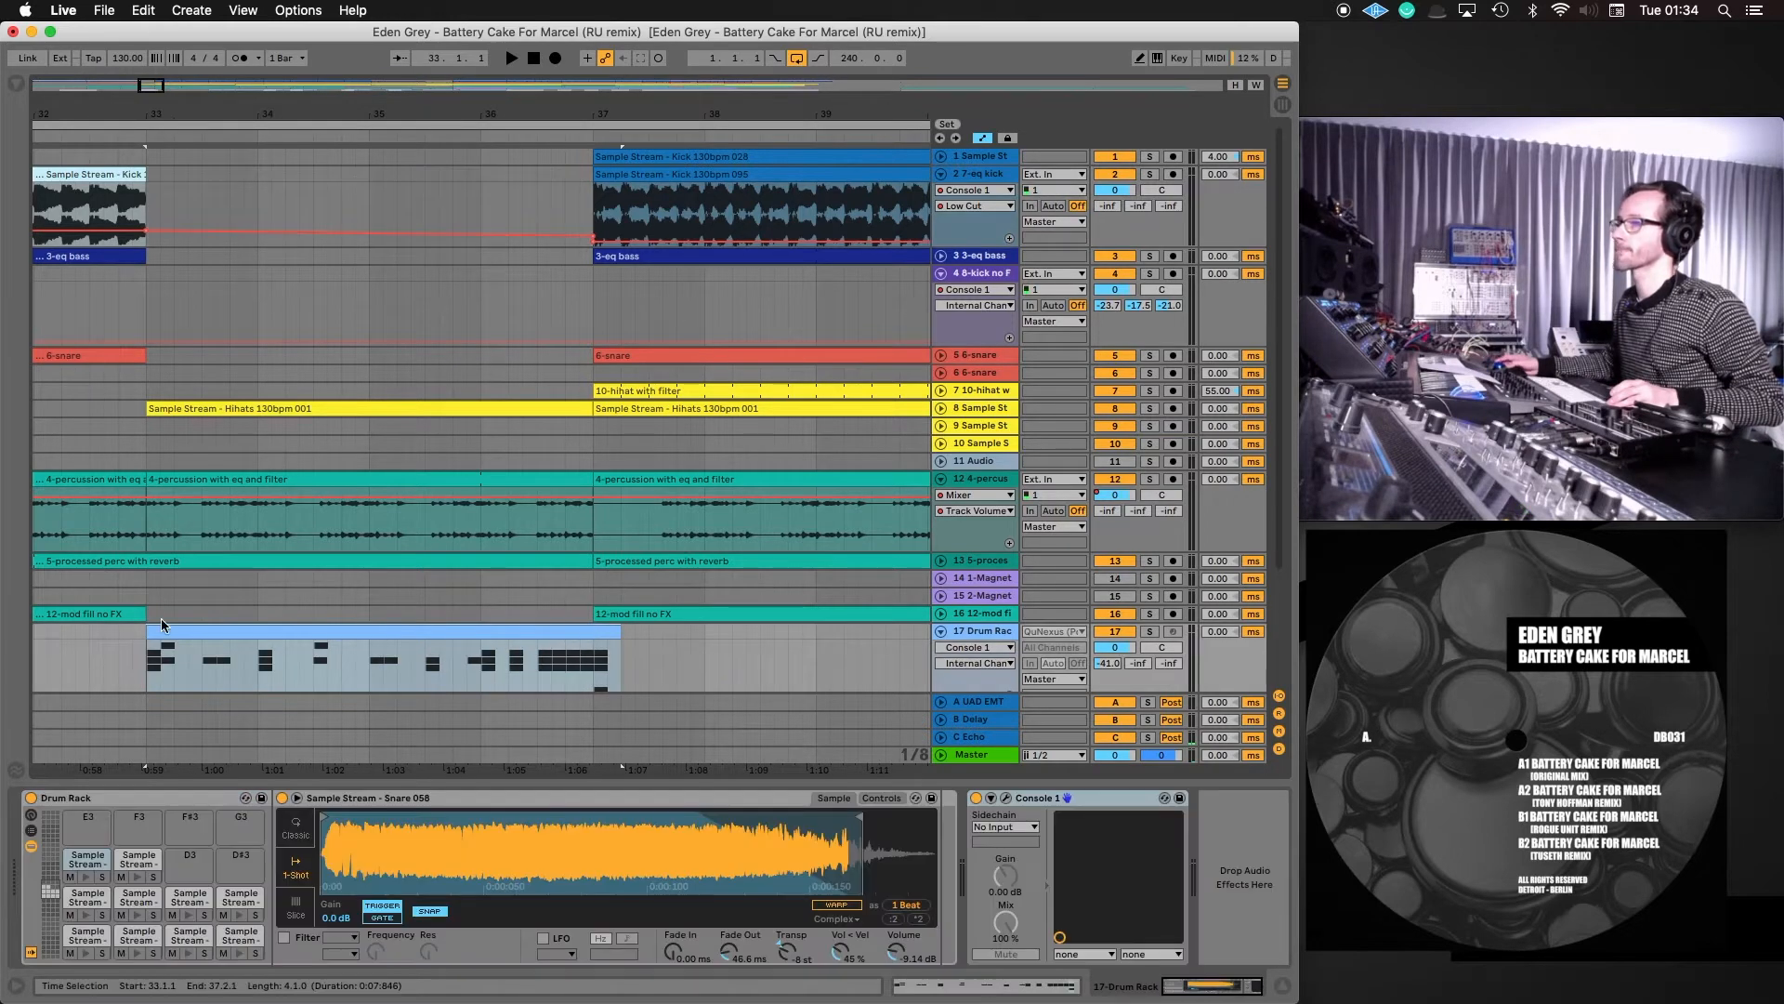
pyautogui.moveTo(130, 631); pyautogui.dragTo(580, 635)
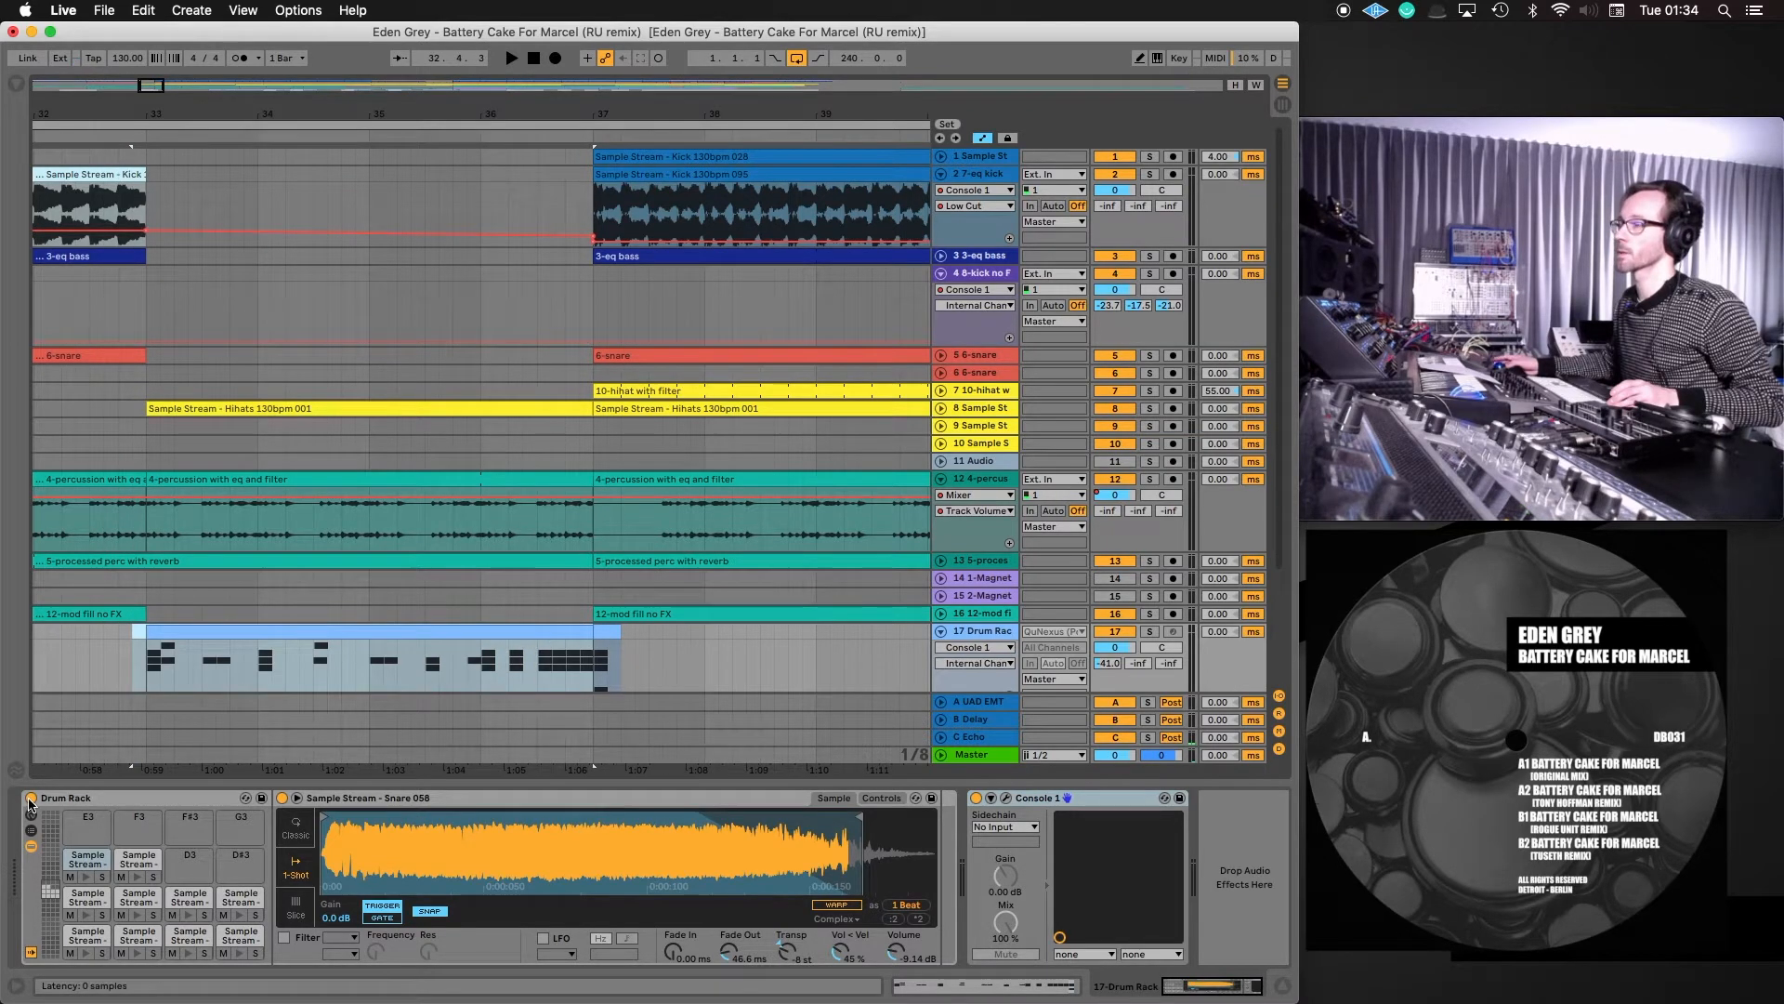
pyautogui.doubleClick(266, 651)
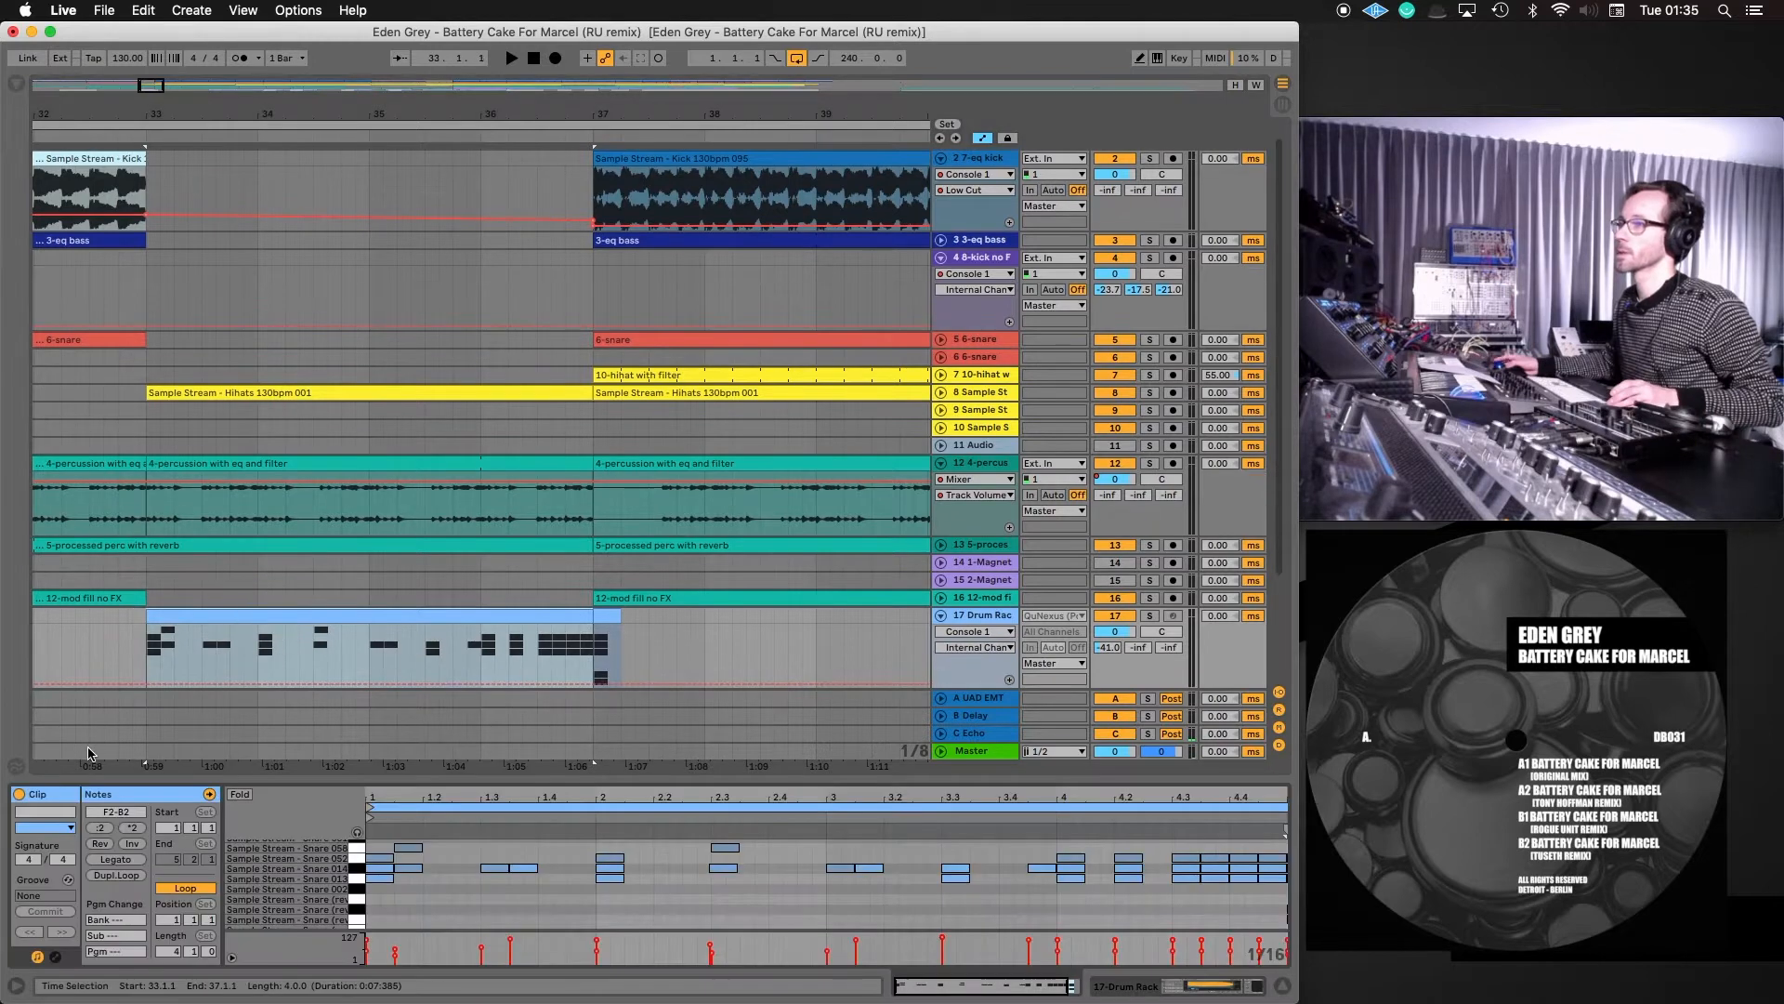
pyautogui.click(20, 796)
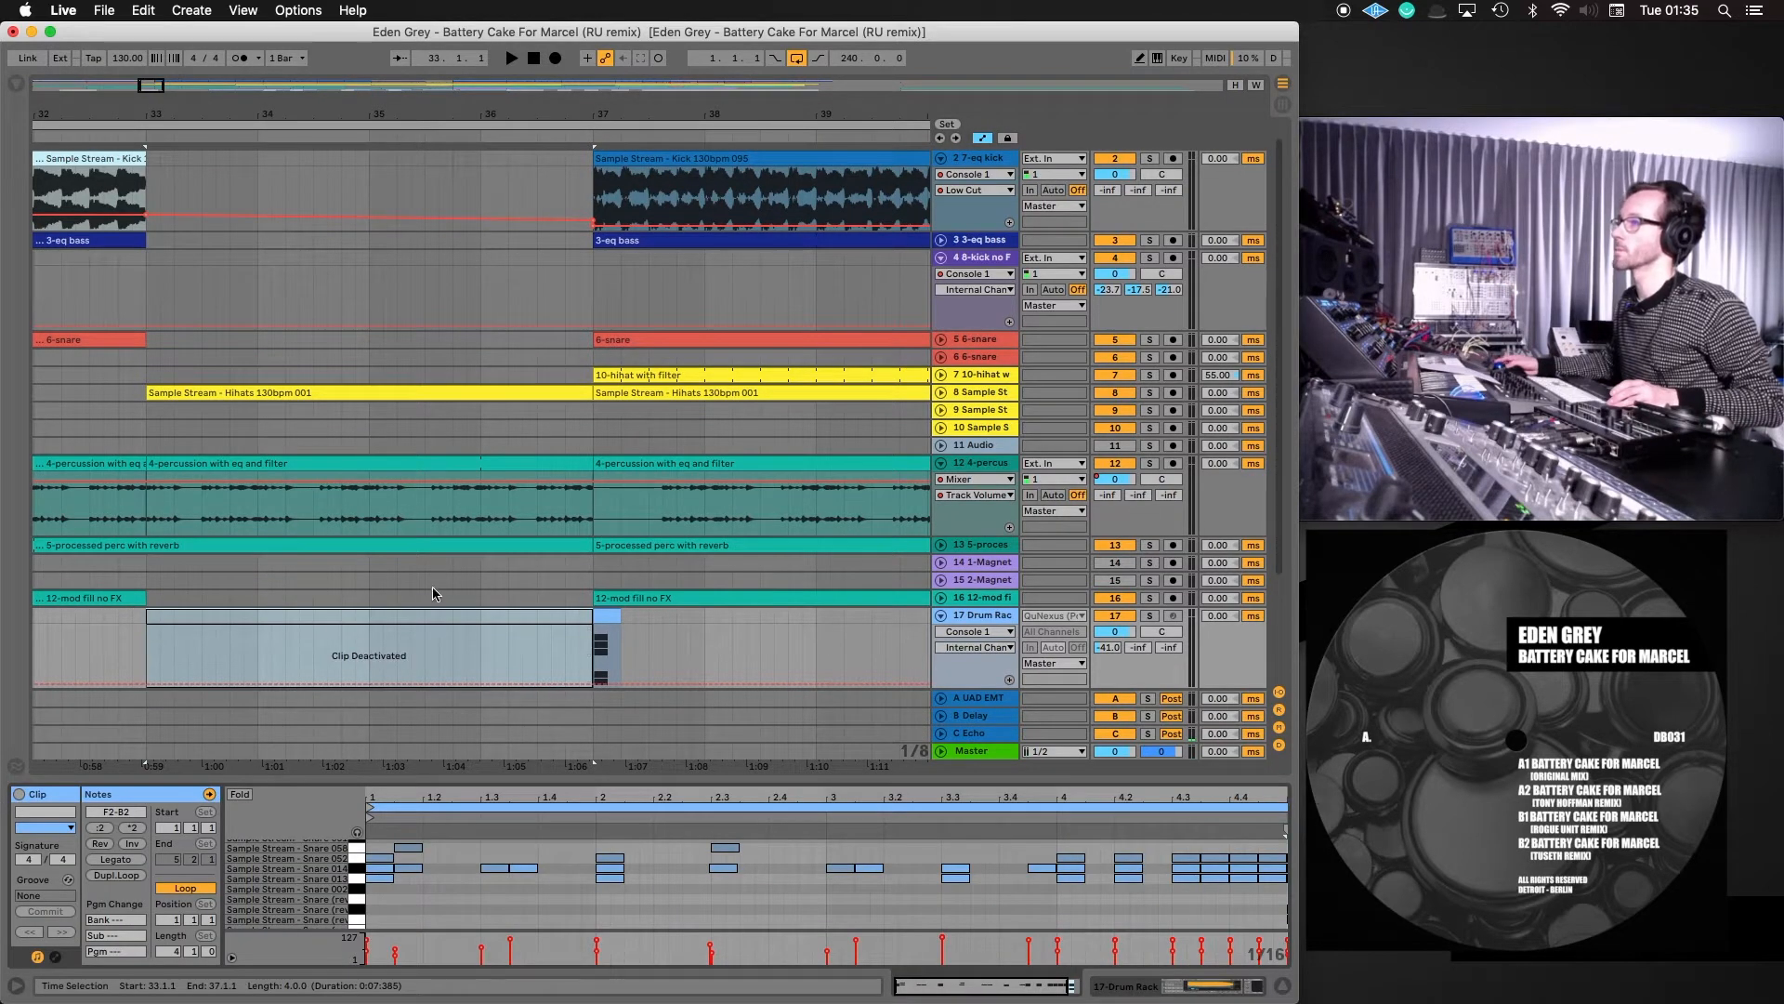
# Play the arrangement from bar 33 and show the mixer Track Volume automation of Drum Rack track 17
pyautogui.press('space')
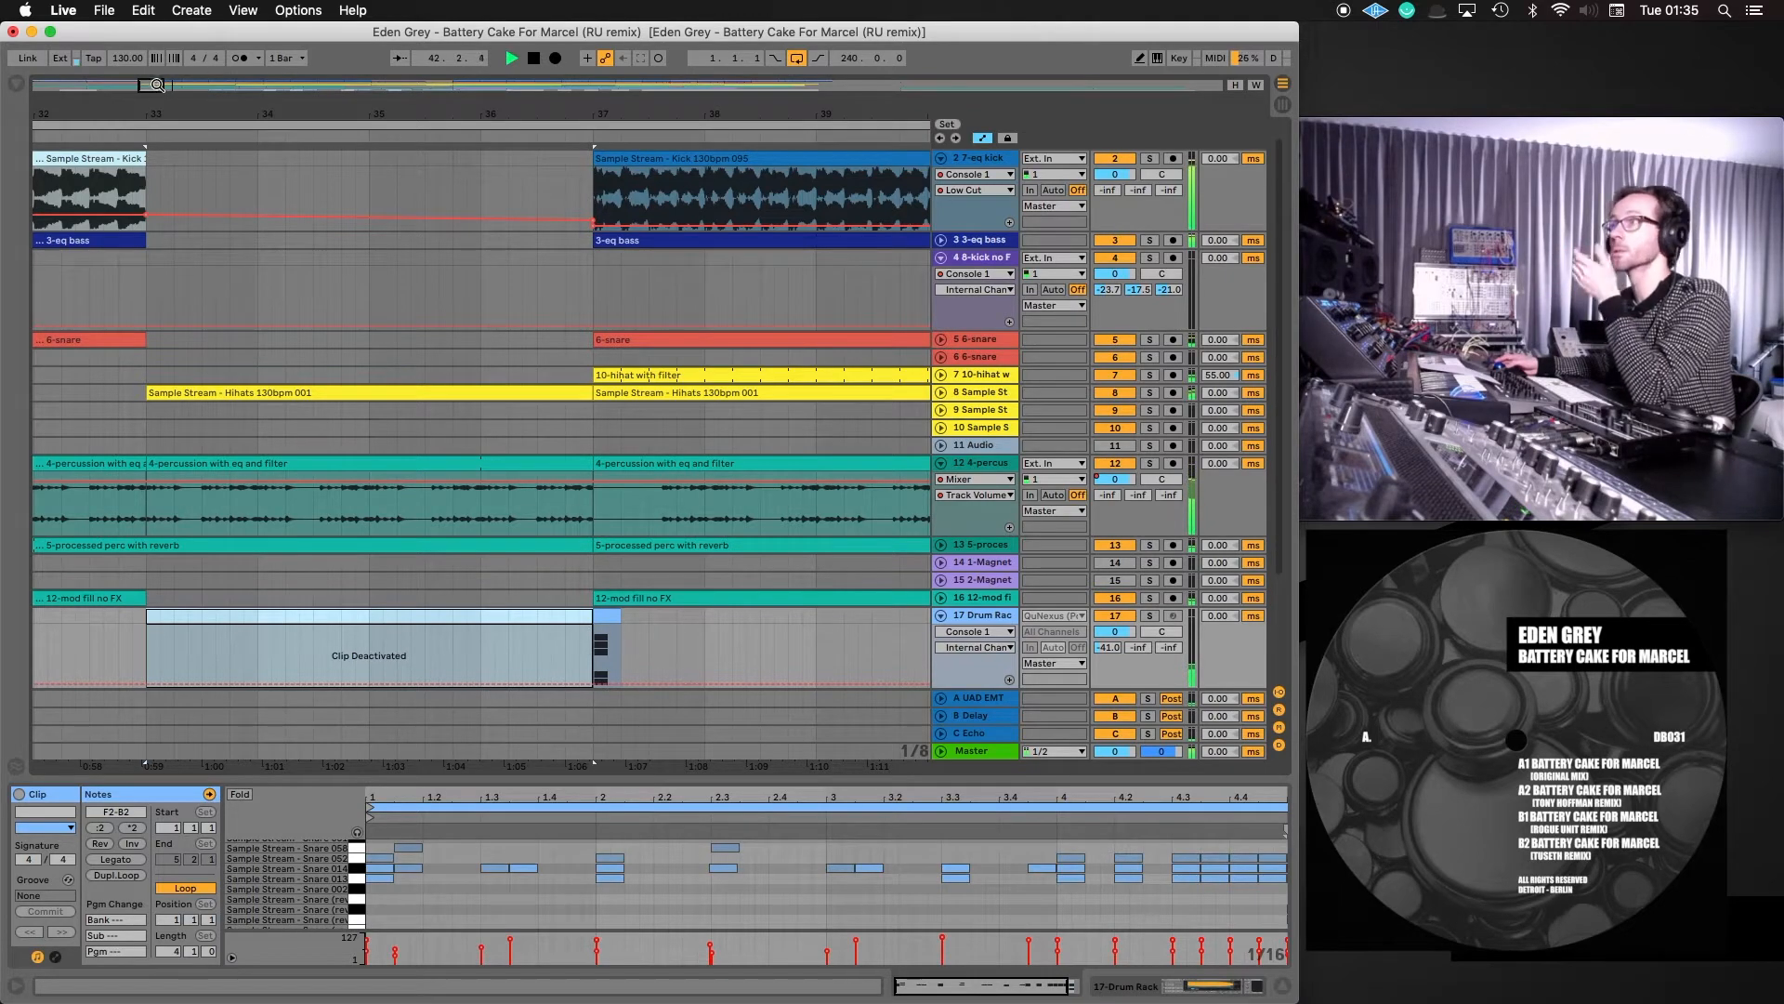
pyautogui.moveTo(490, 114); pyautogui.dragTo(429, 2)
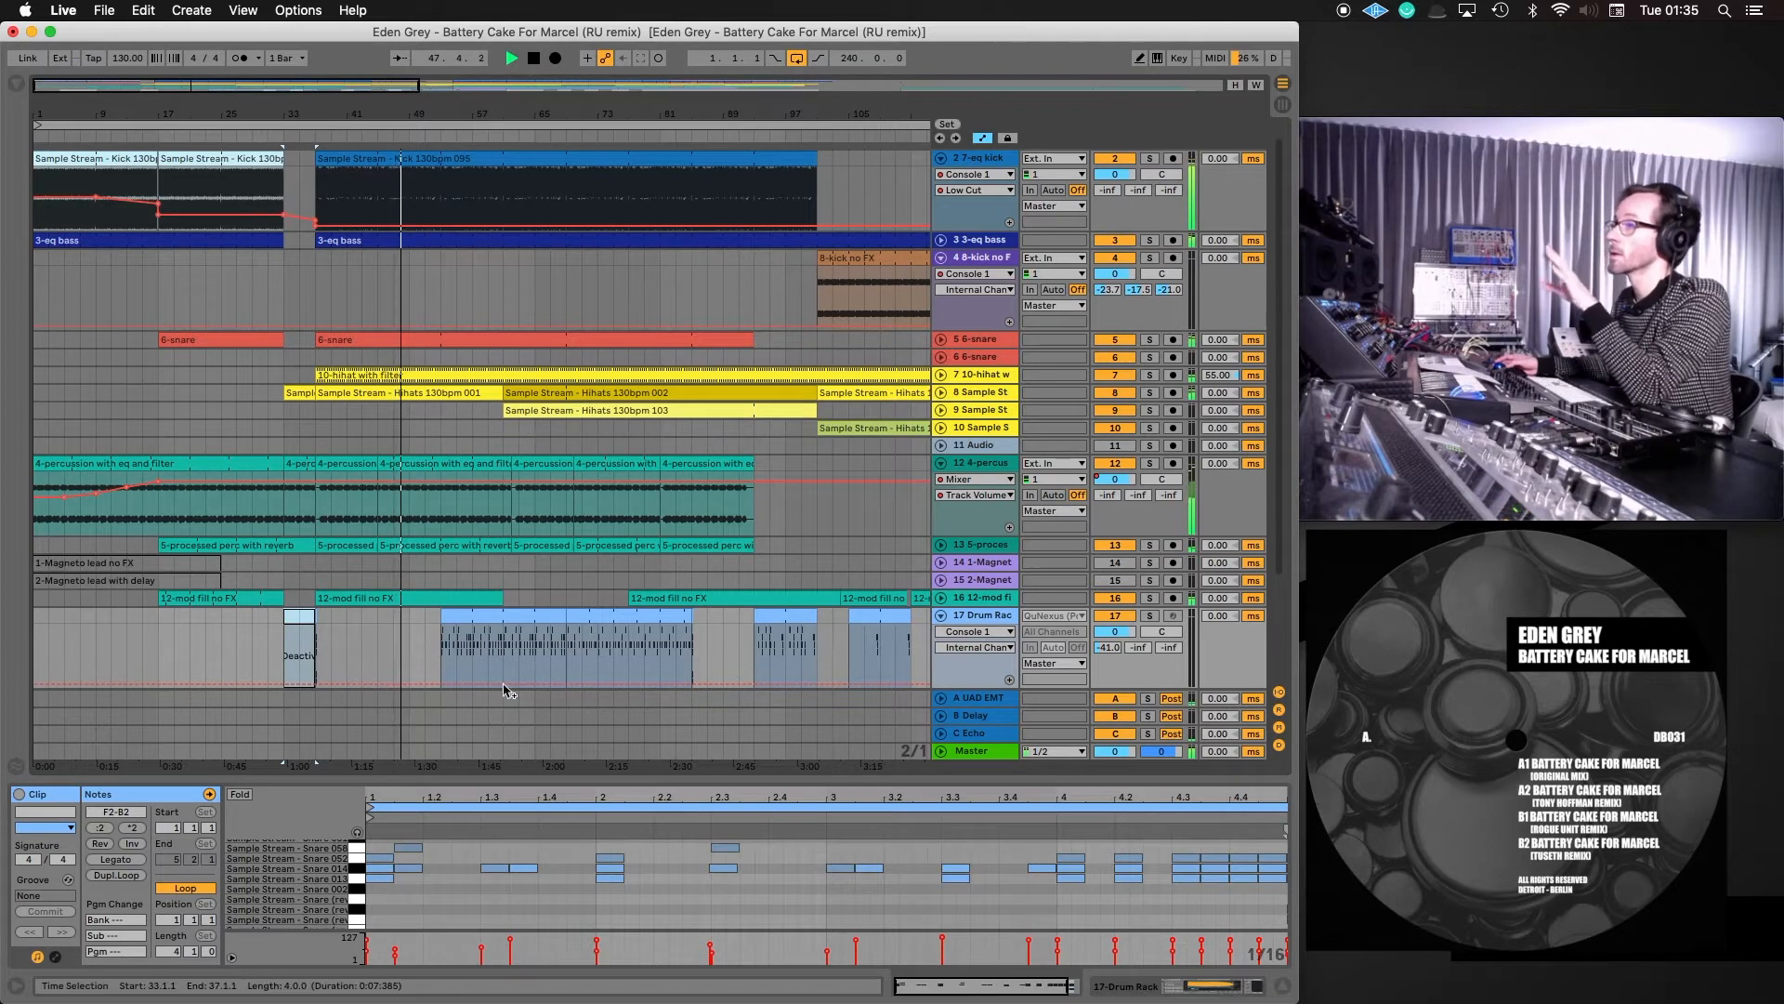
pyautogui.click(960, 637)
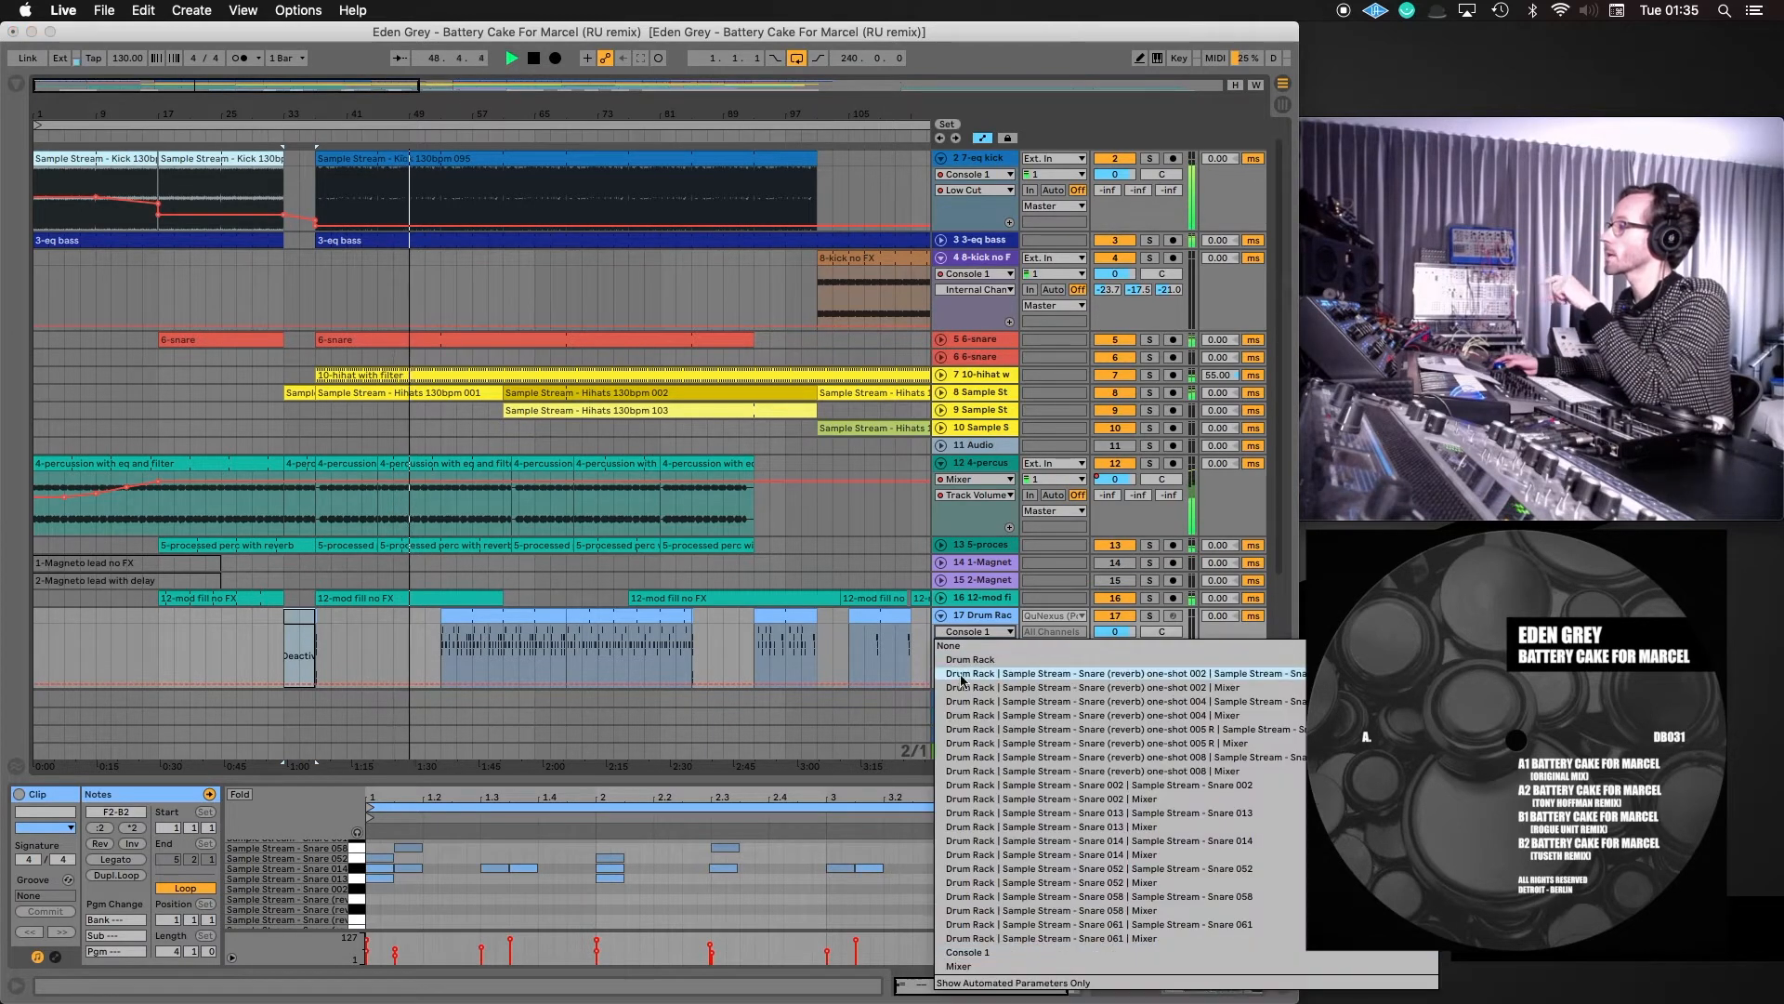
pyautogui.click(958, 965)
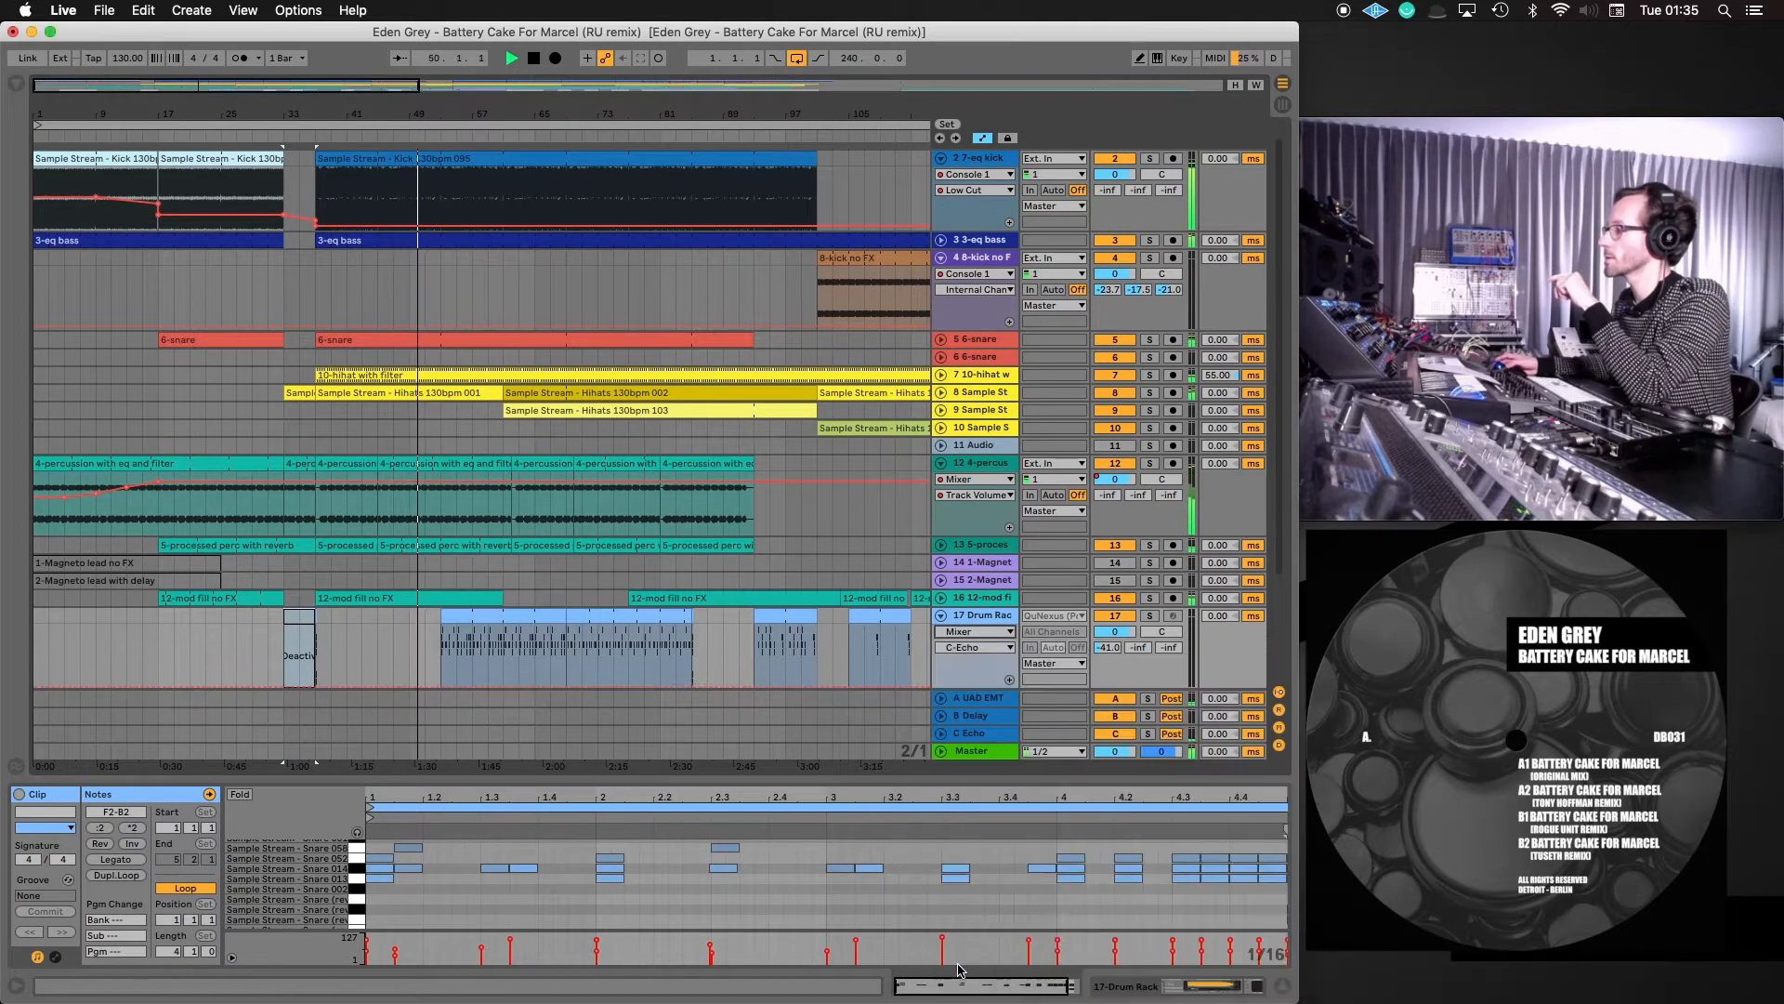
pyautogui.click(974, 647)
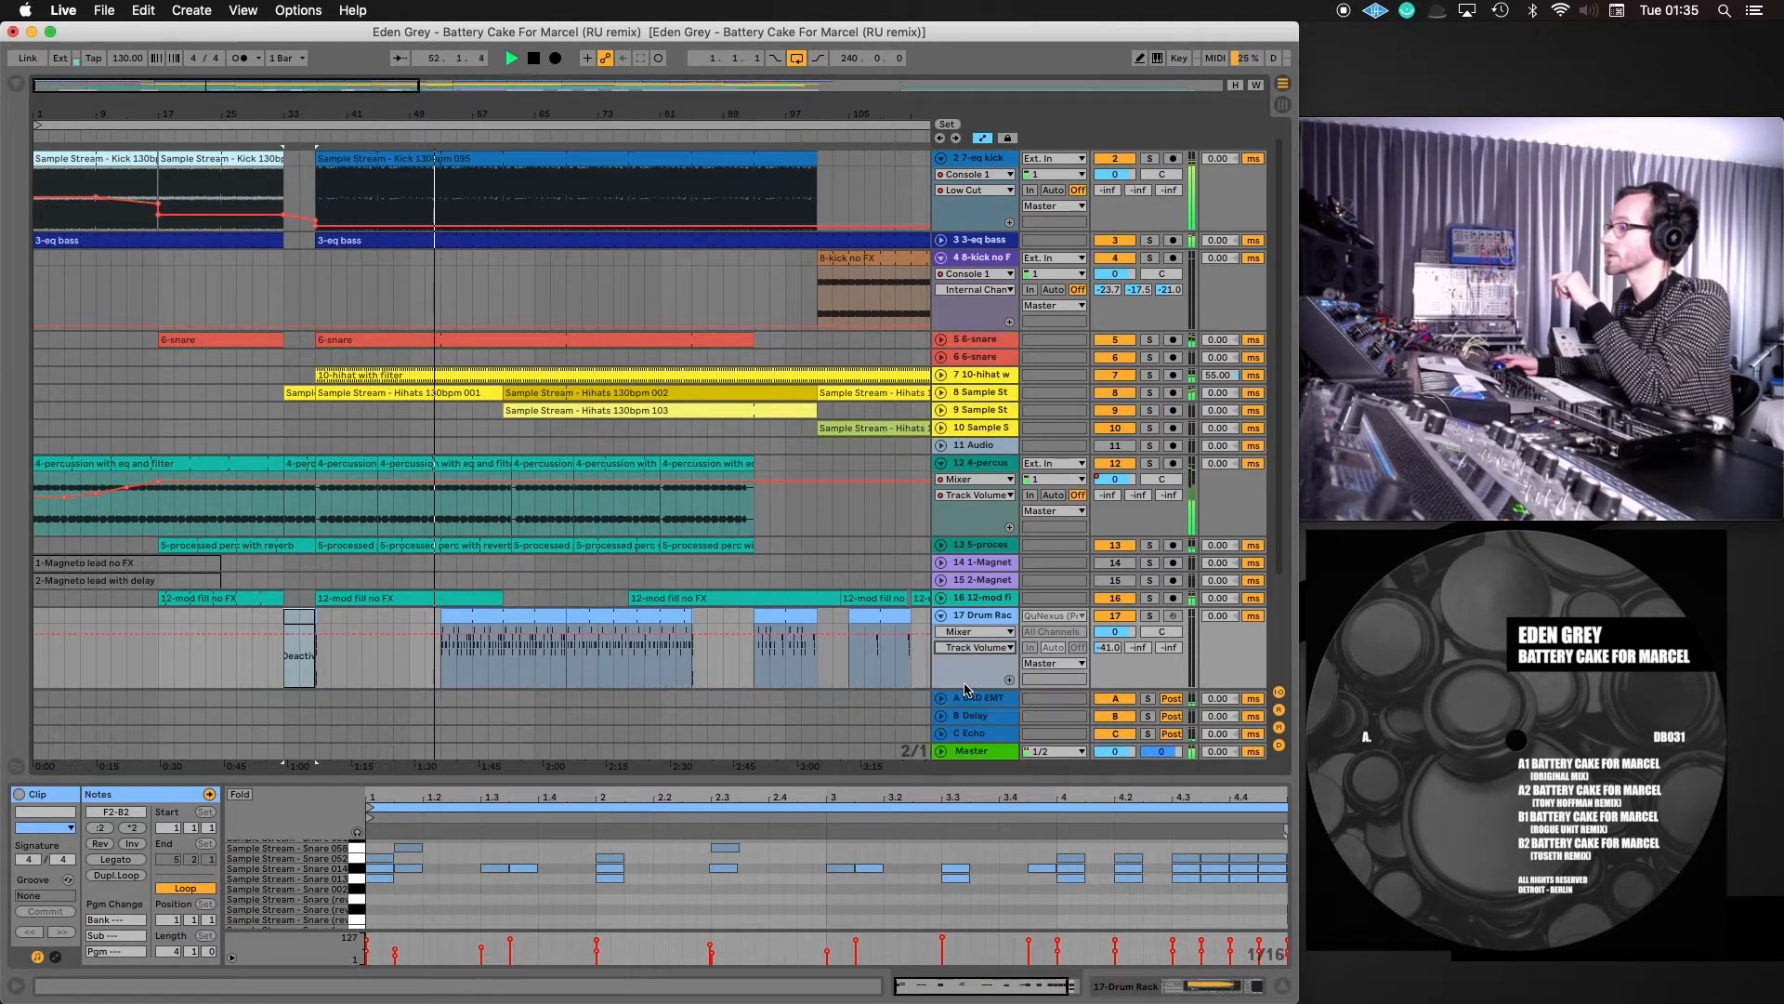
pyautogui.click(967, 689)
# Draw a volume rise from about -6.5 dB to 0 dB at the start of the Drum Rack's long clip and play that section again
pyautogui.click(535, 634)
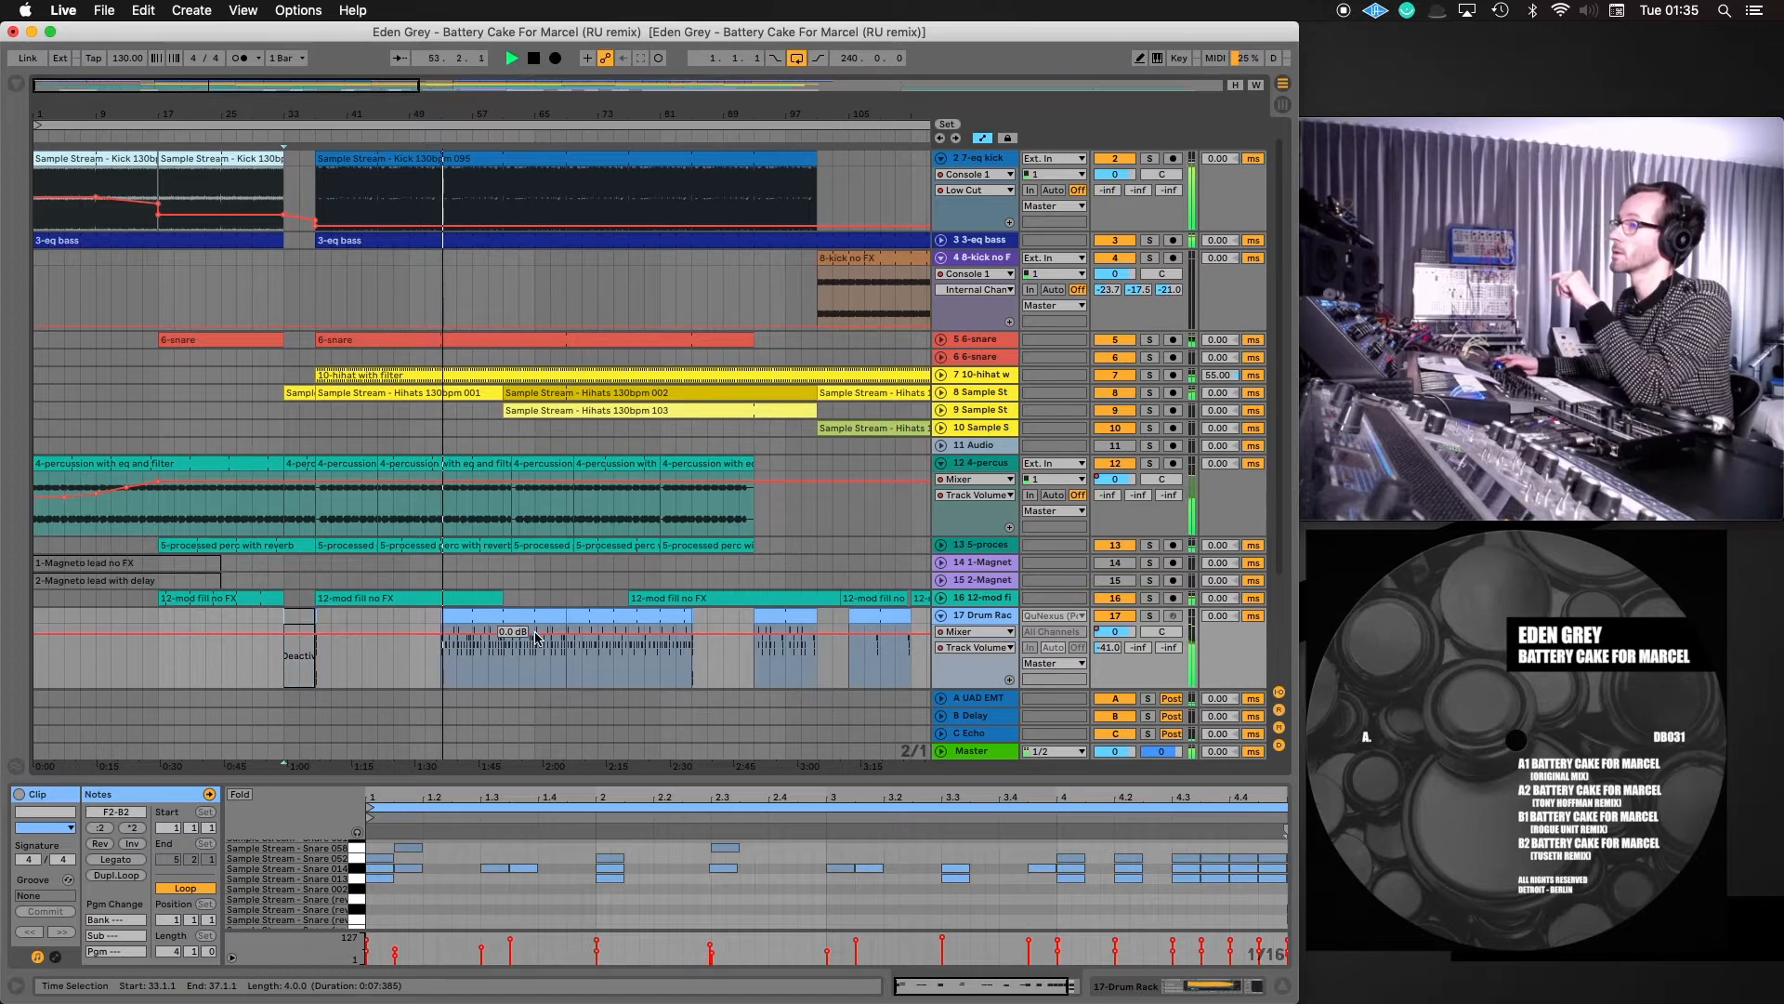
pyautogui.moveTo(442, 634); pyautogui.dragTo(442, 644)
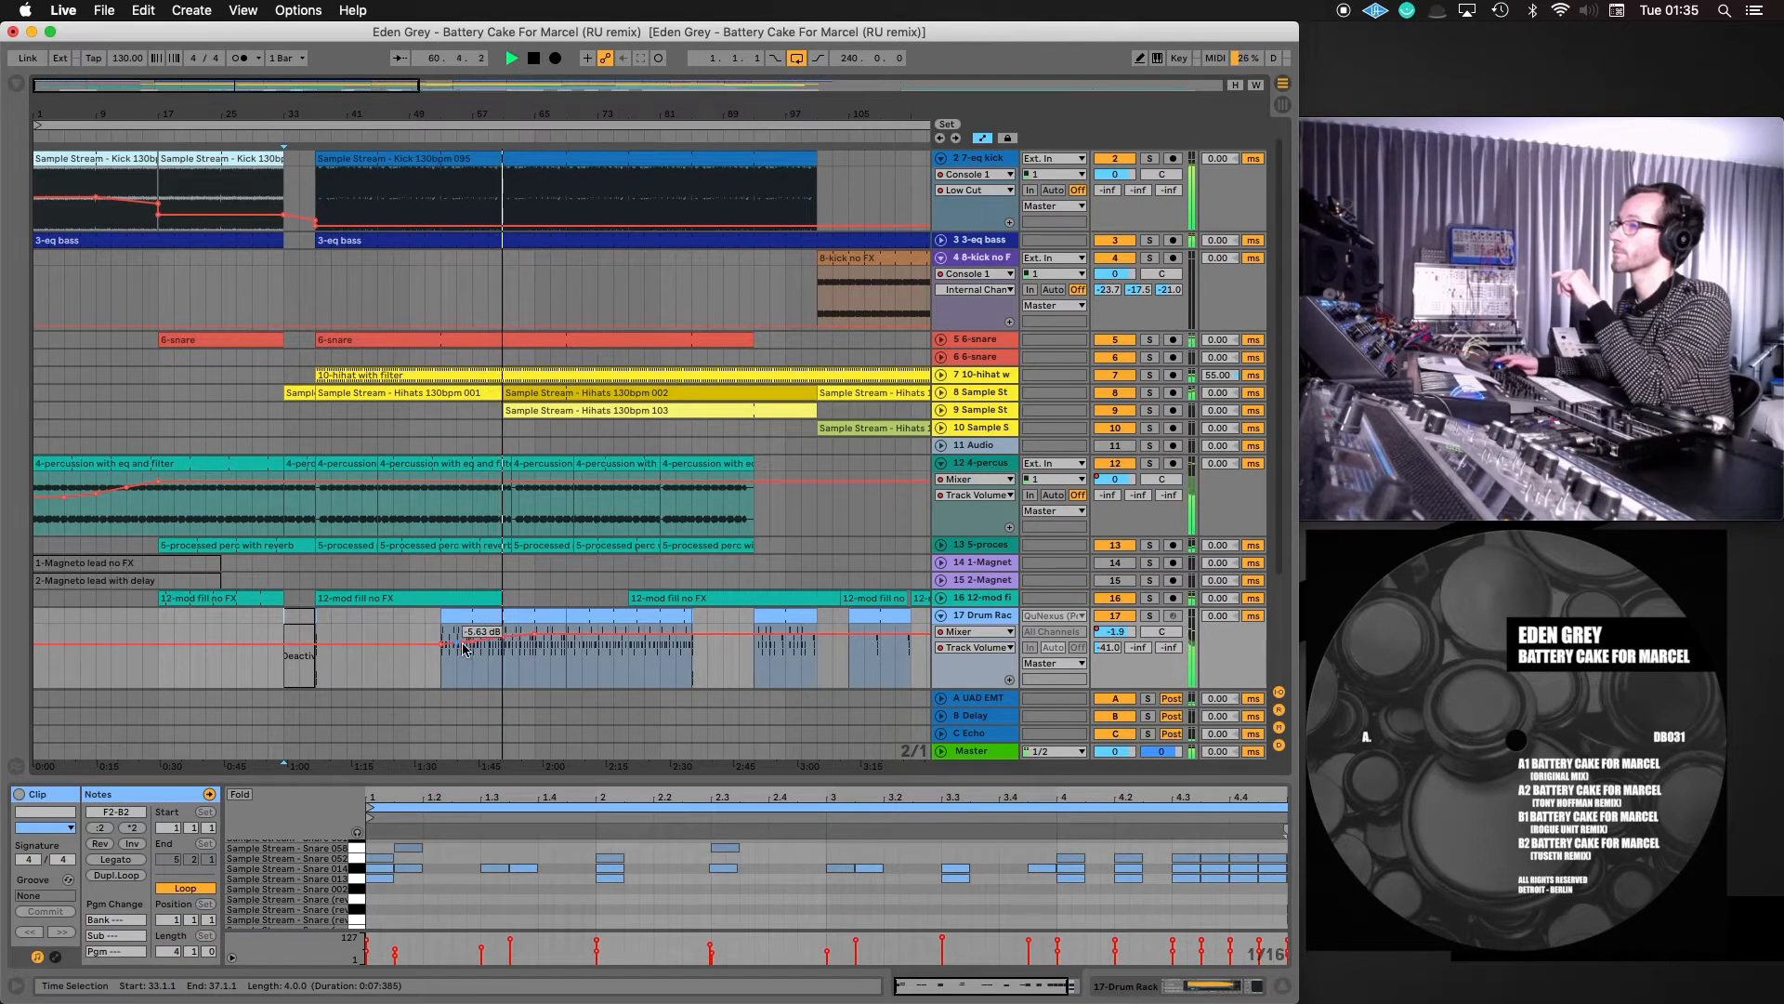
pyautogui.moveTo(488, 640); pyautogui.dragTo(488, 635)
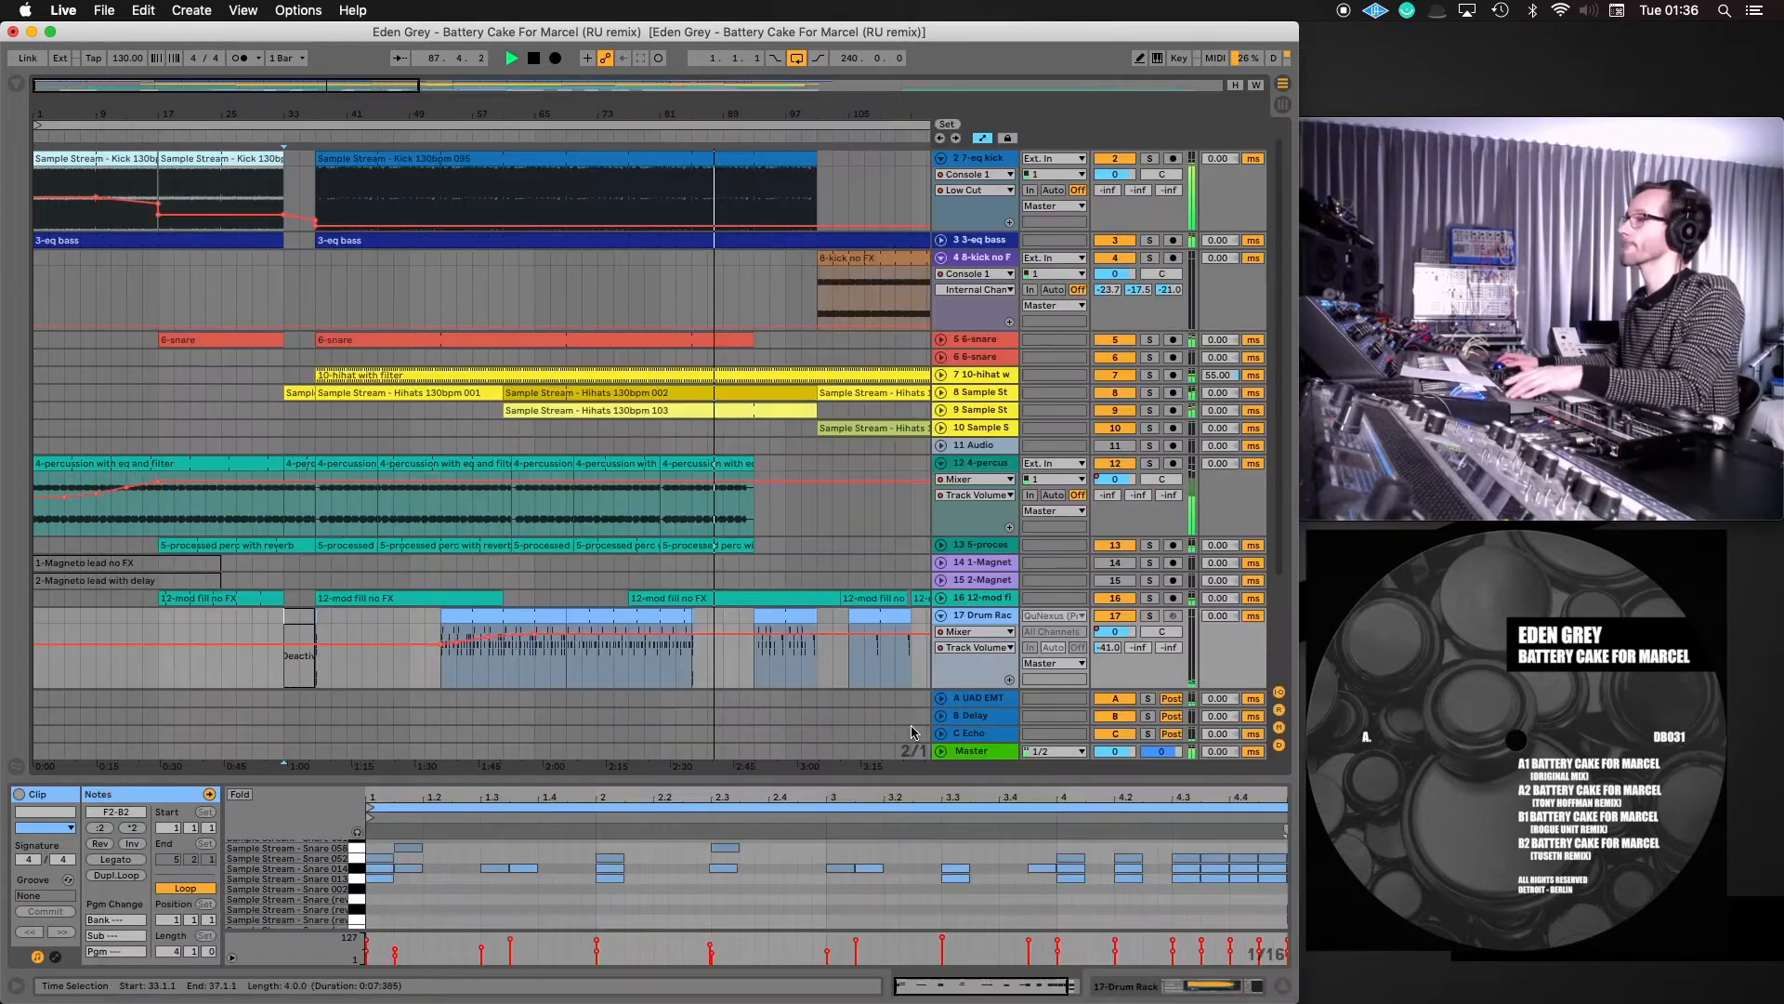
pyautogui.click(520, 133)
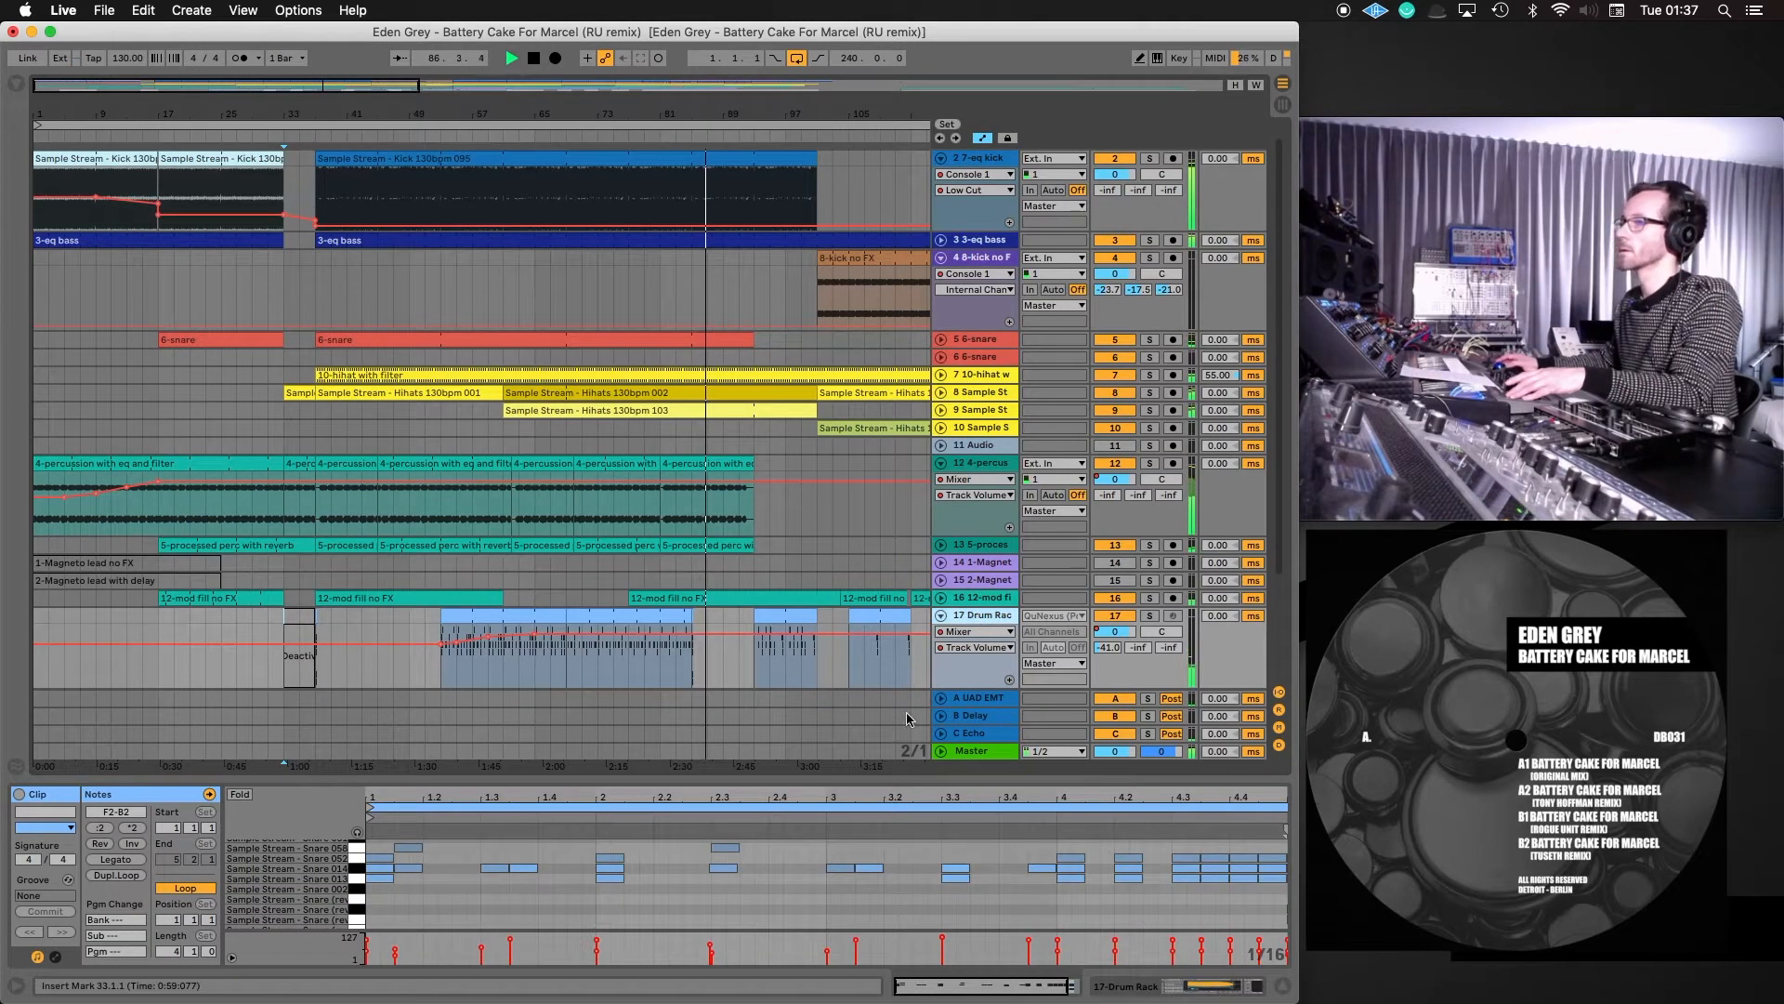
# Open the Console 1 plug-in window of Drum Rack track 17 and examine its channel-strip settings during playback
pyautogui.doubleClick(985, 616)
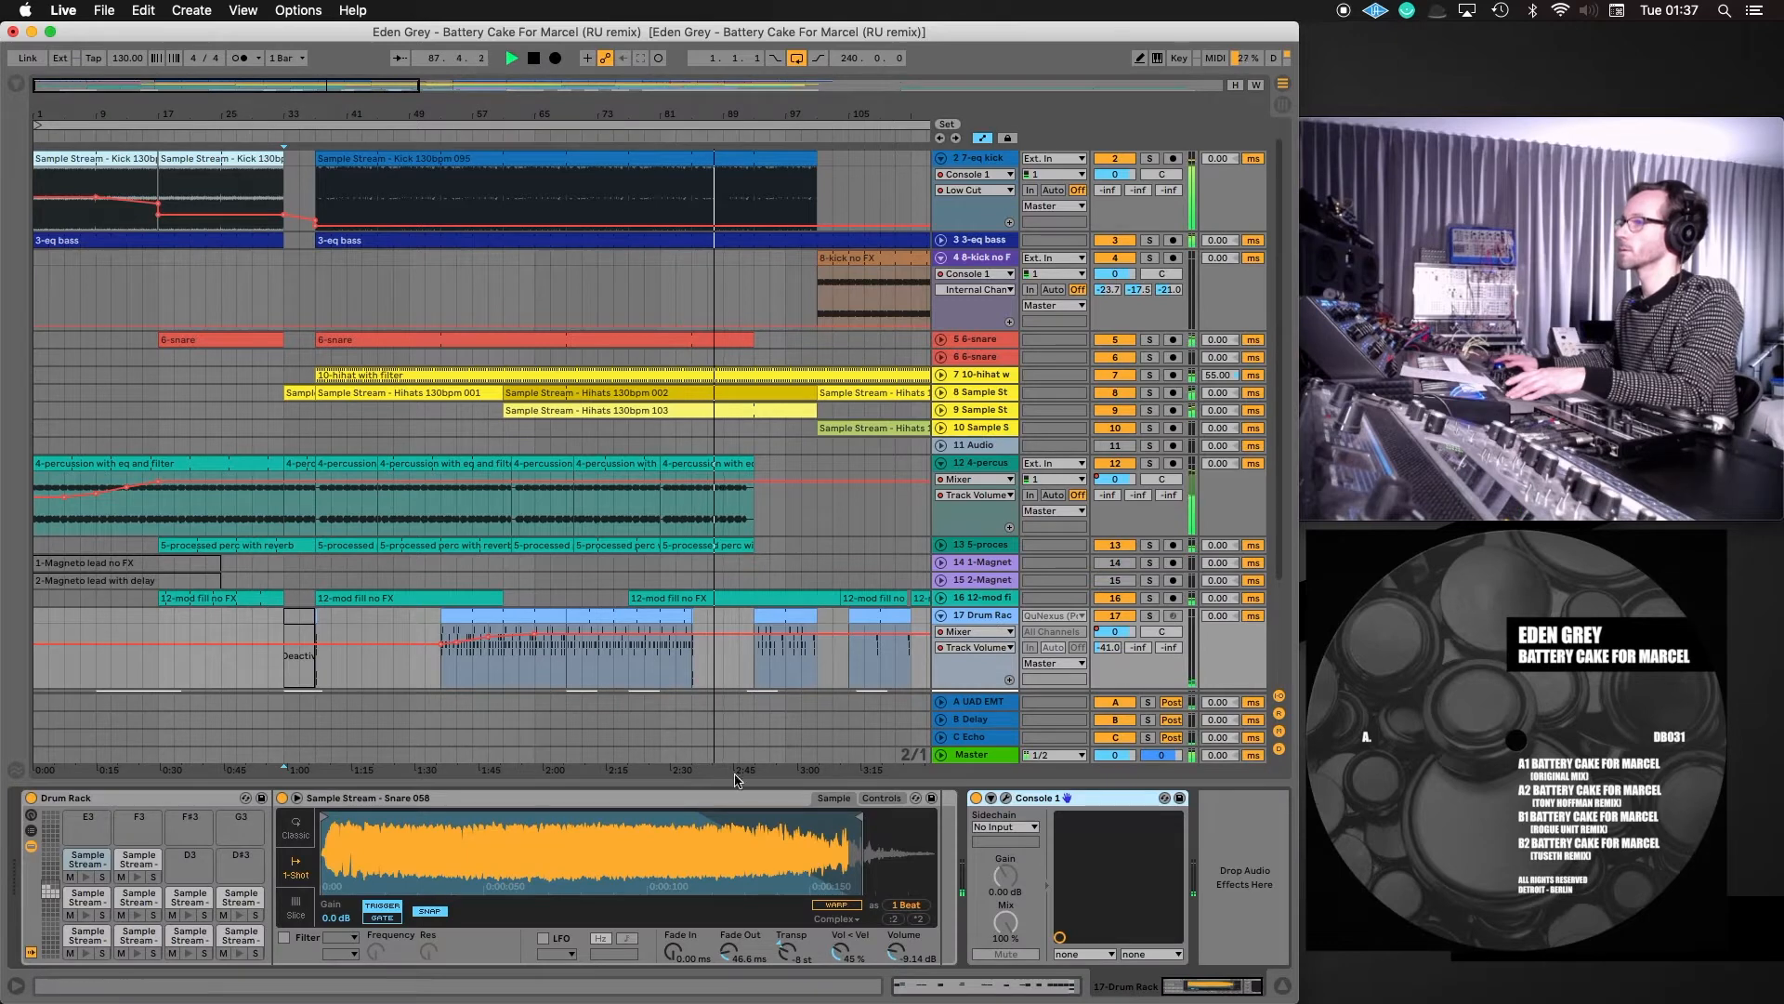
pyautogui.click(1005, 798)
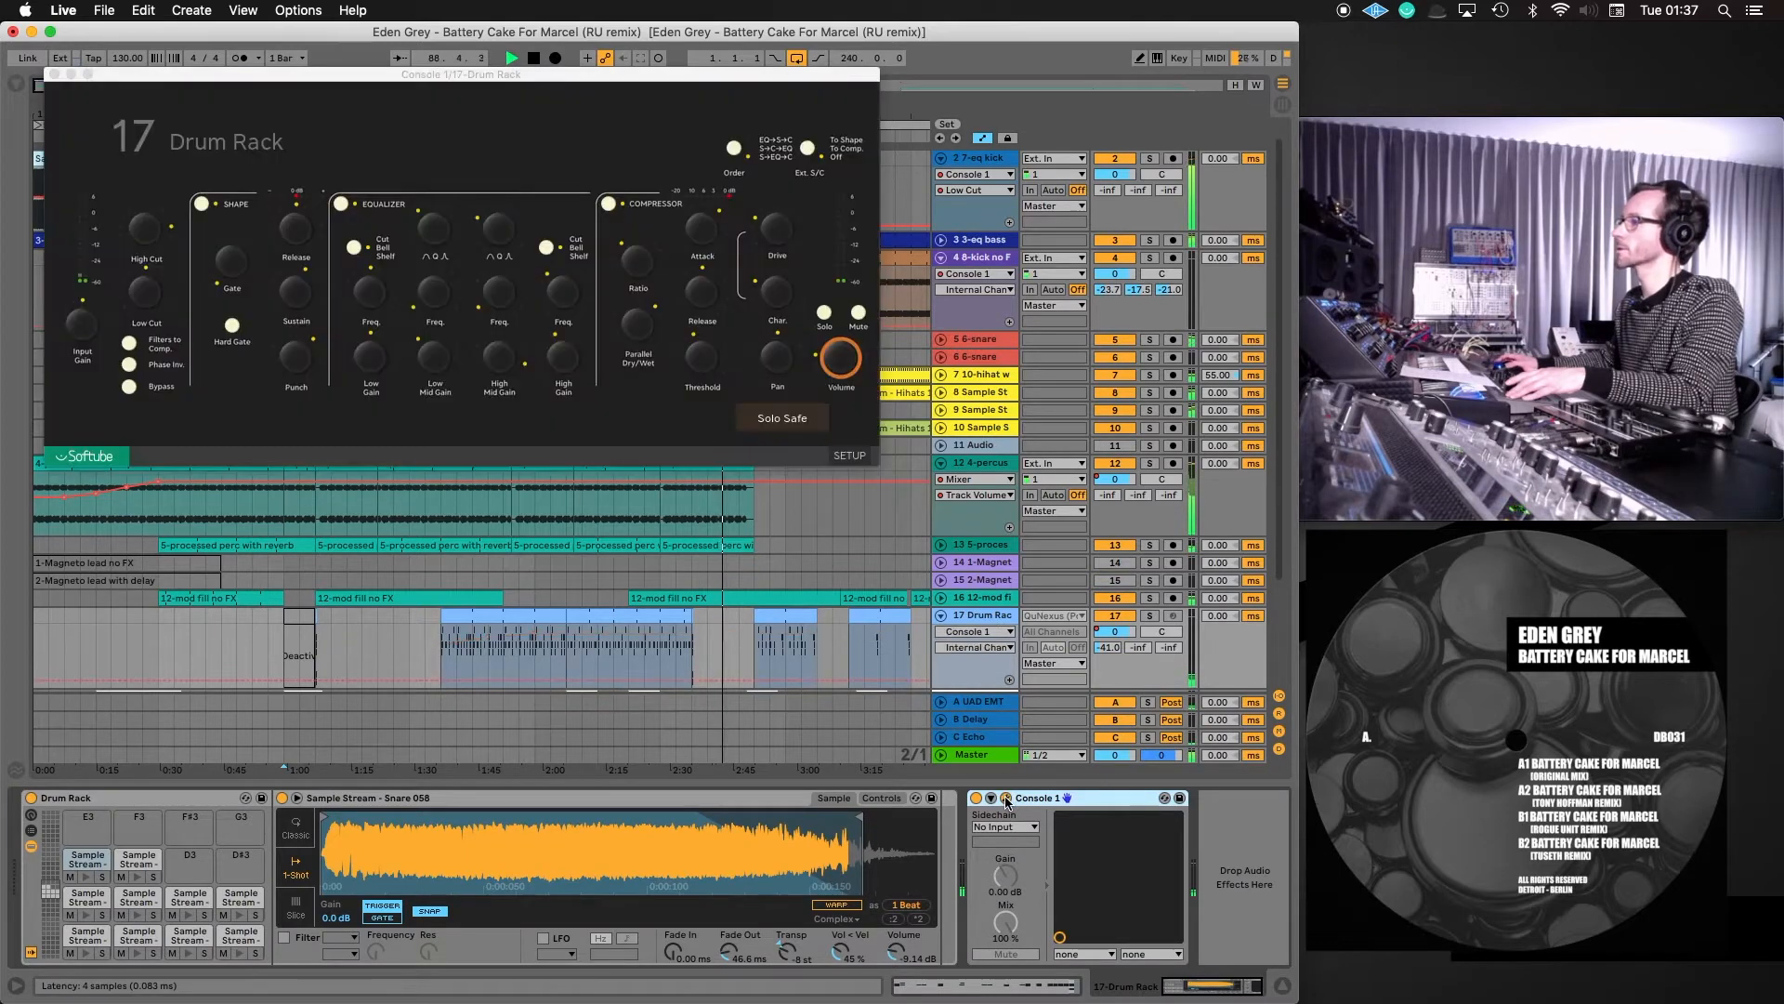
pyautogui.click(127, 131)
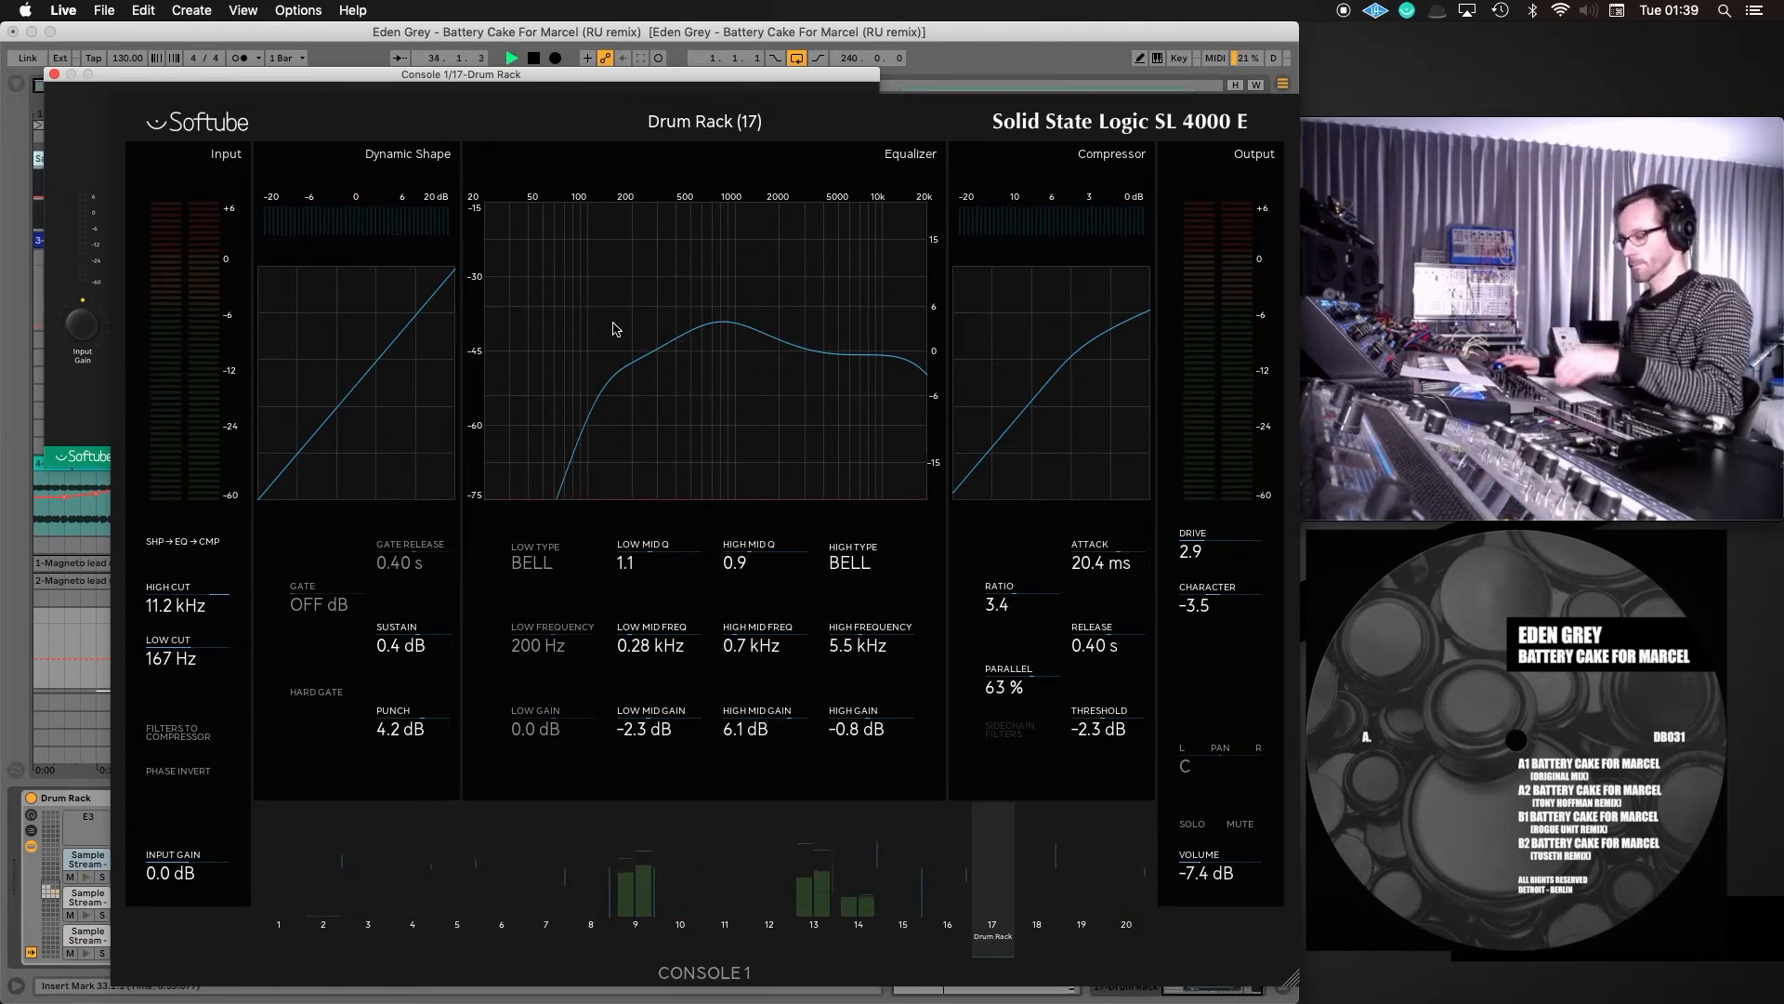
pyautogui.click(614, 330)
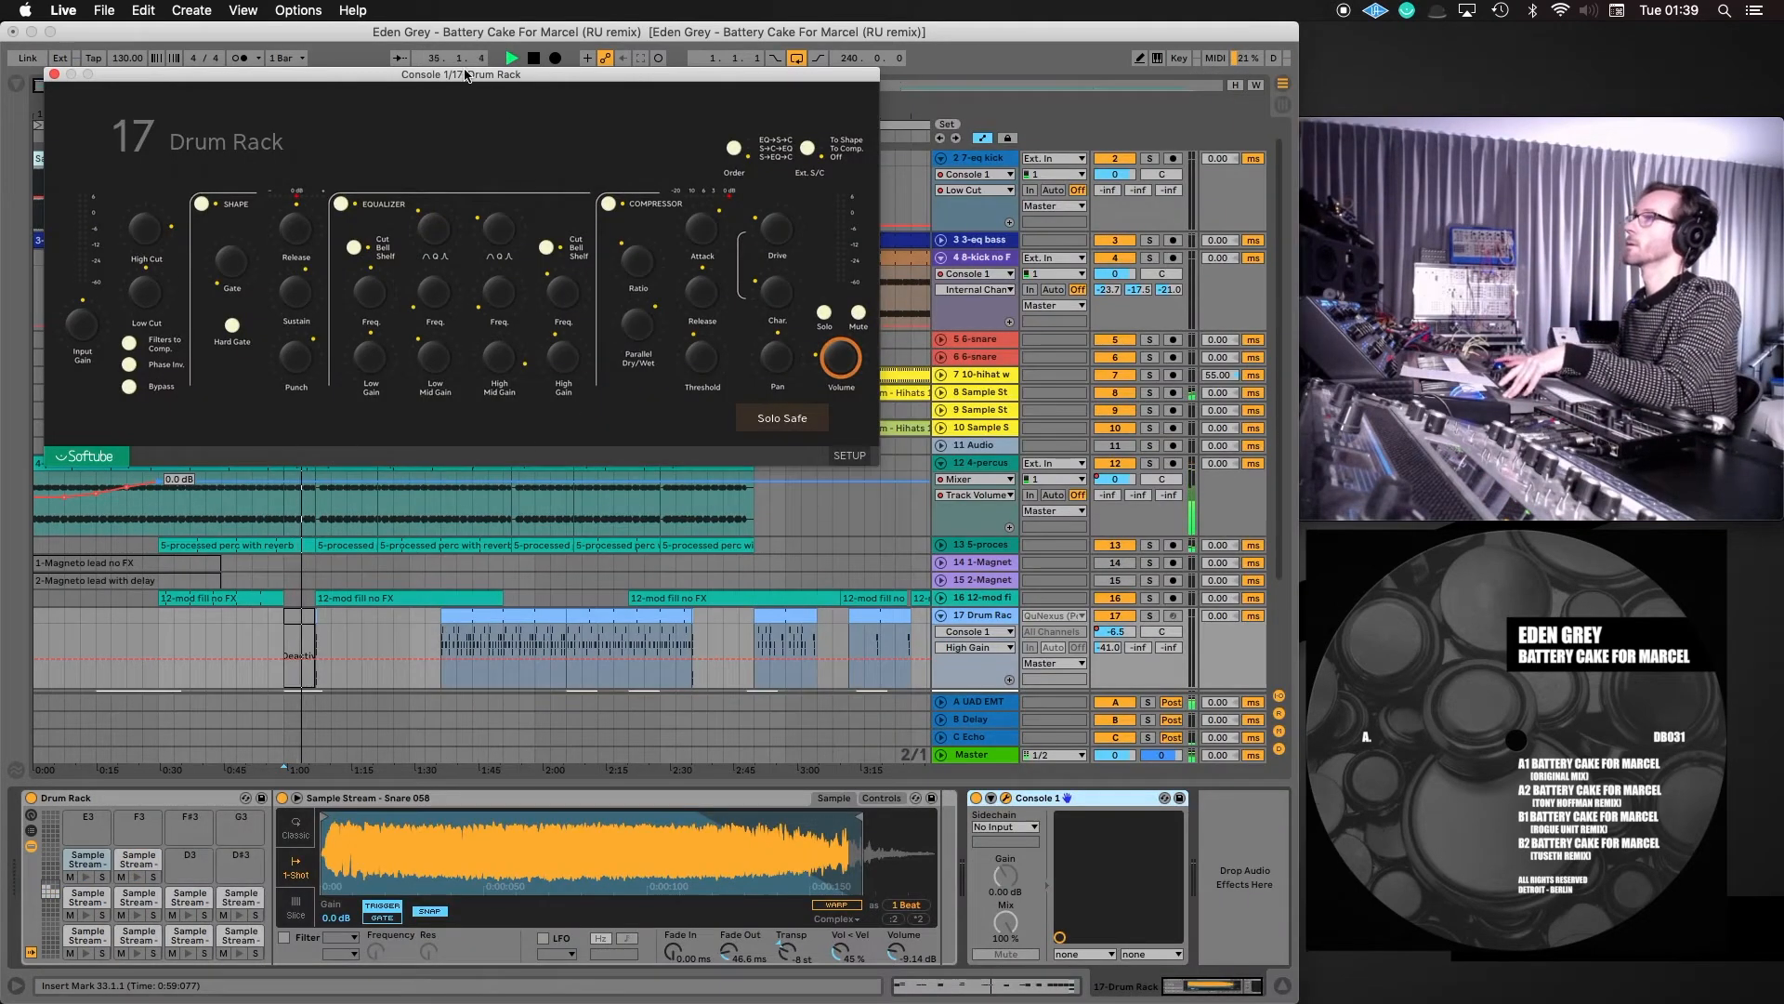
# Close the Console 1 plug-in window, audition the Drum Rack from about bars 53 and 70, and dismiss the channel-strip display
pyautogui.click(54, 74)
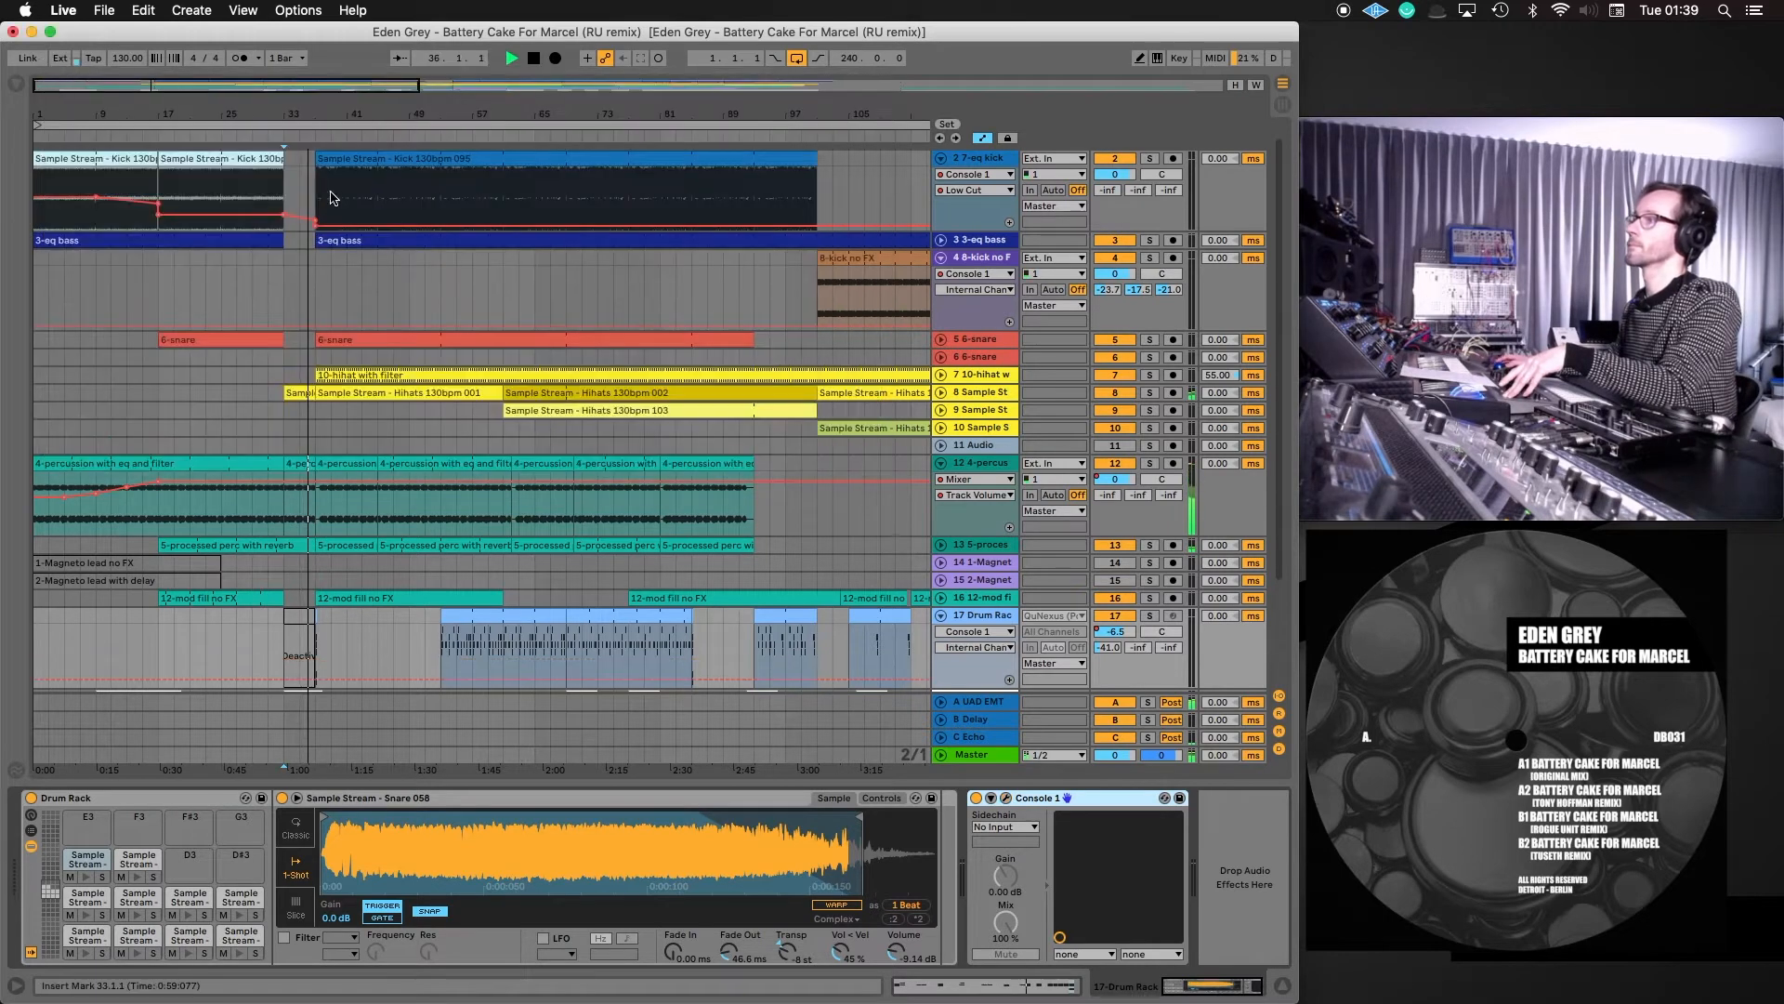
pyautogui.click(440, 133)
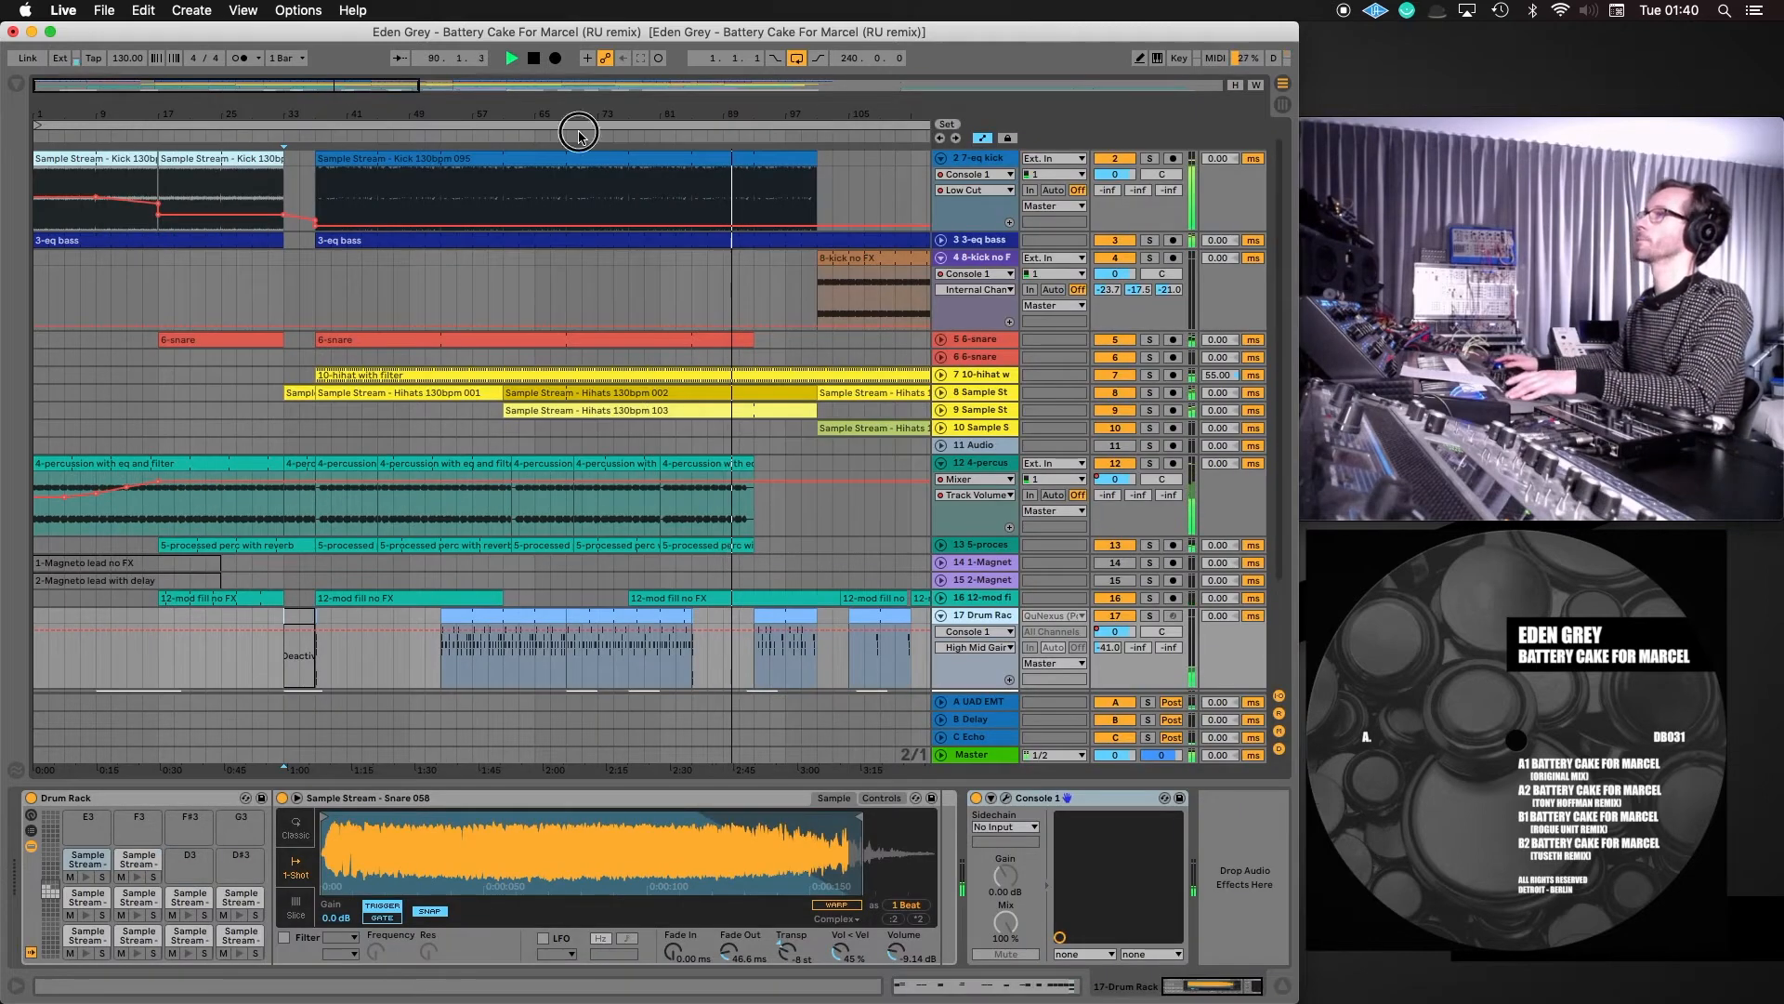
pyautogui.click(577, 133)
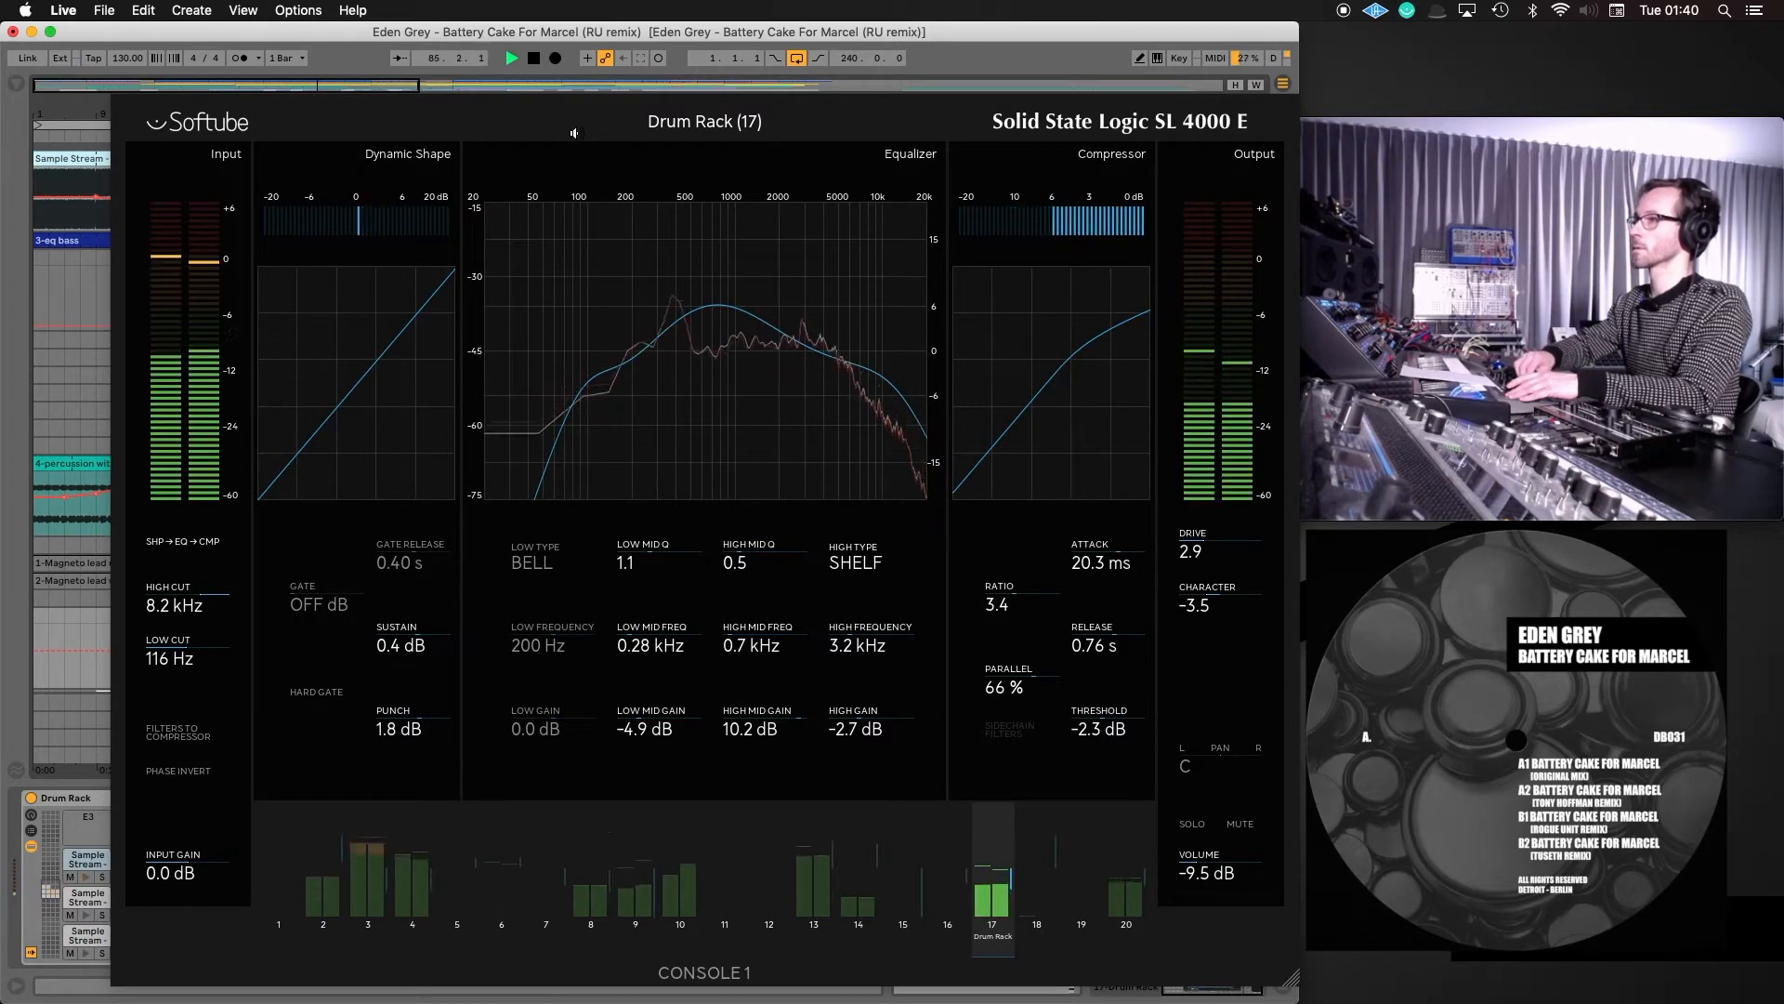
pyautogui.press('Escape')
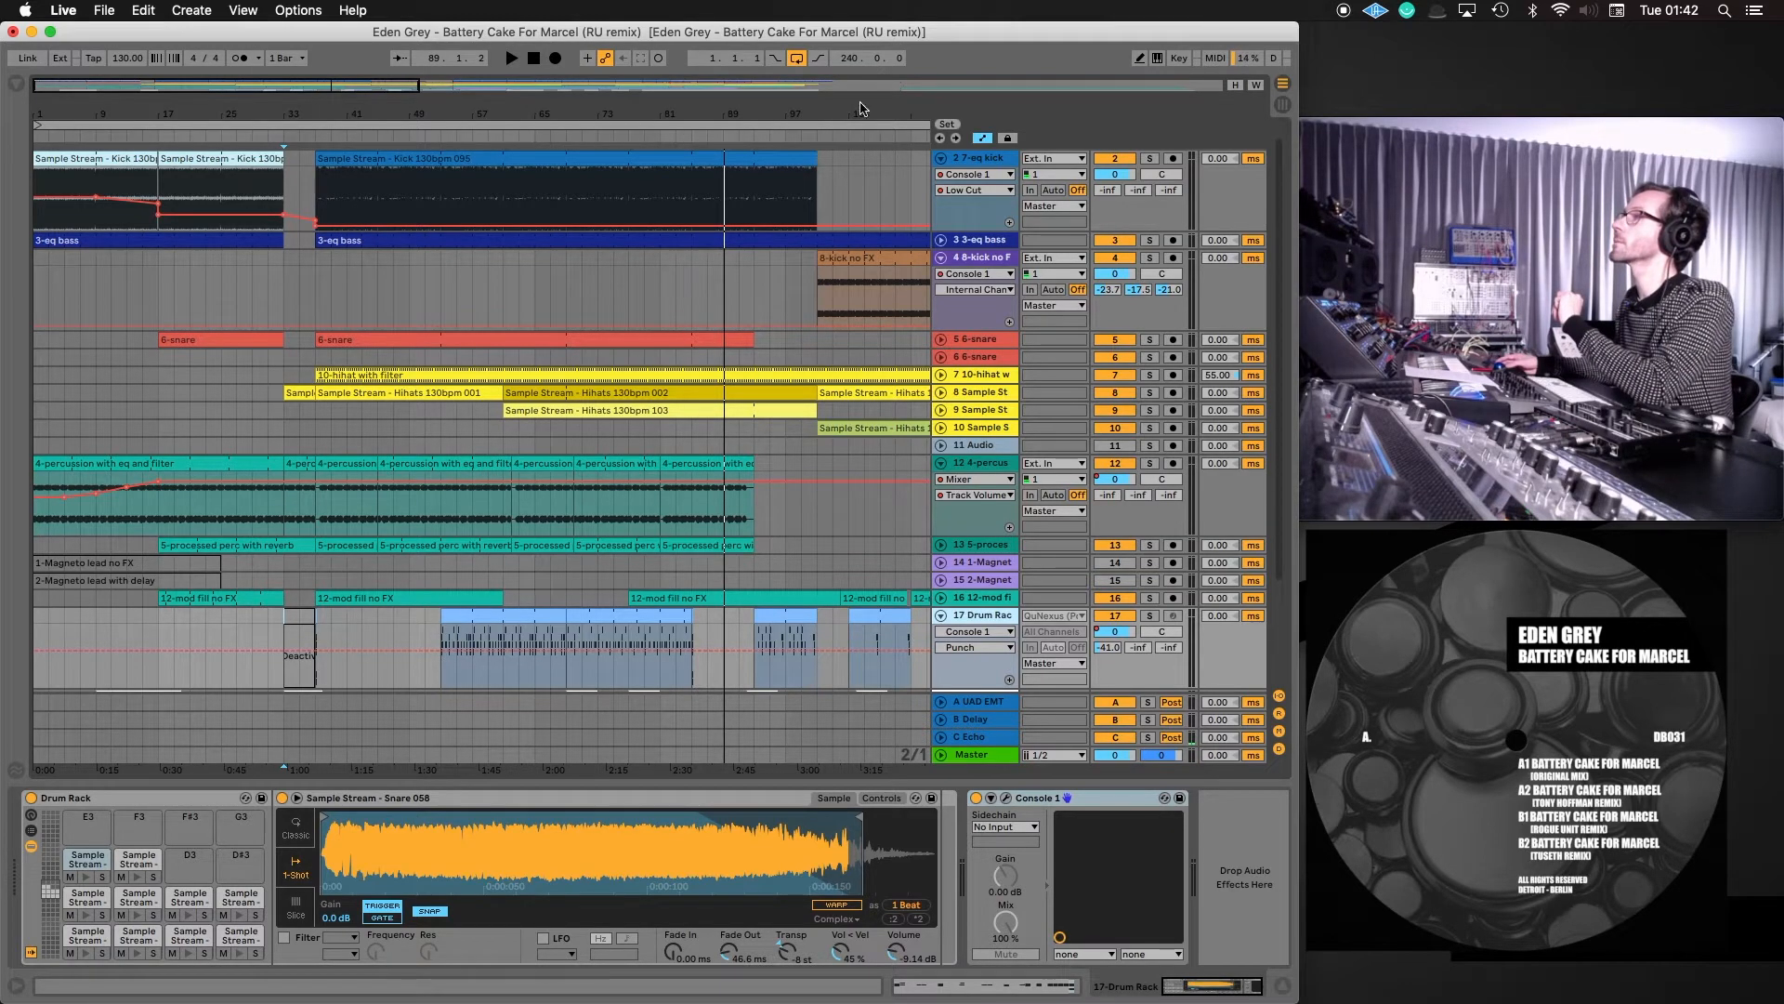
# Play the arrangement from about bar 155 and fold Drum Rack track 17 and kick track 4
pyautogui.moveTo(595, 90); pyautogui.dragTo(879, 94)
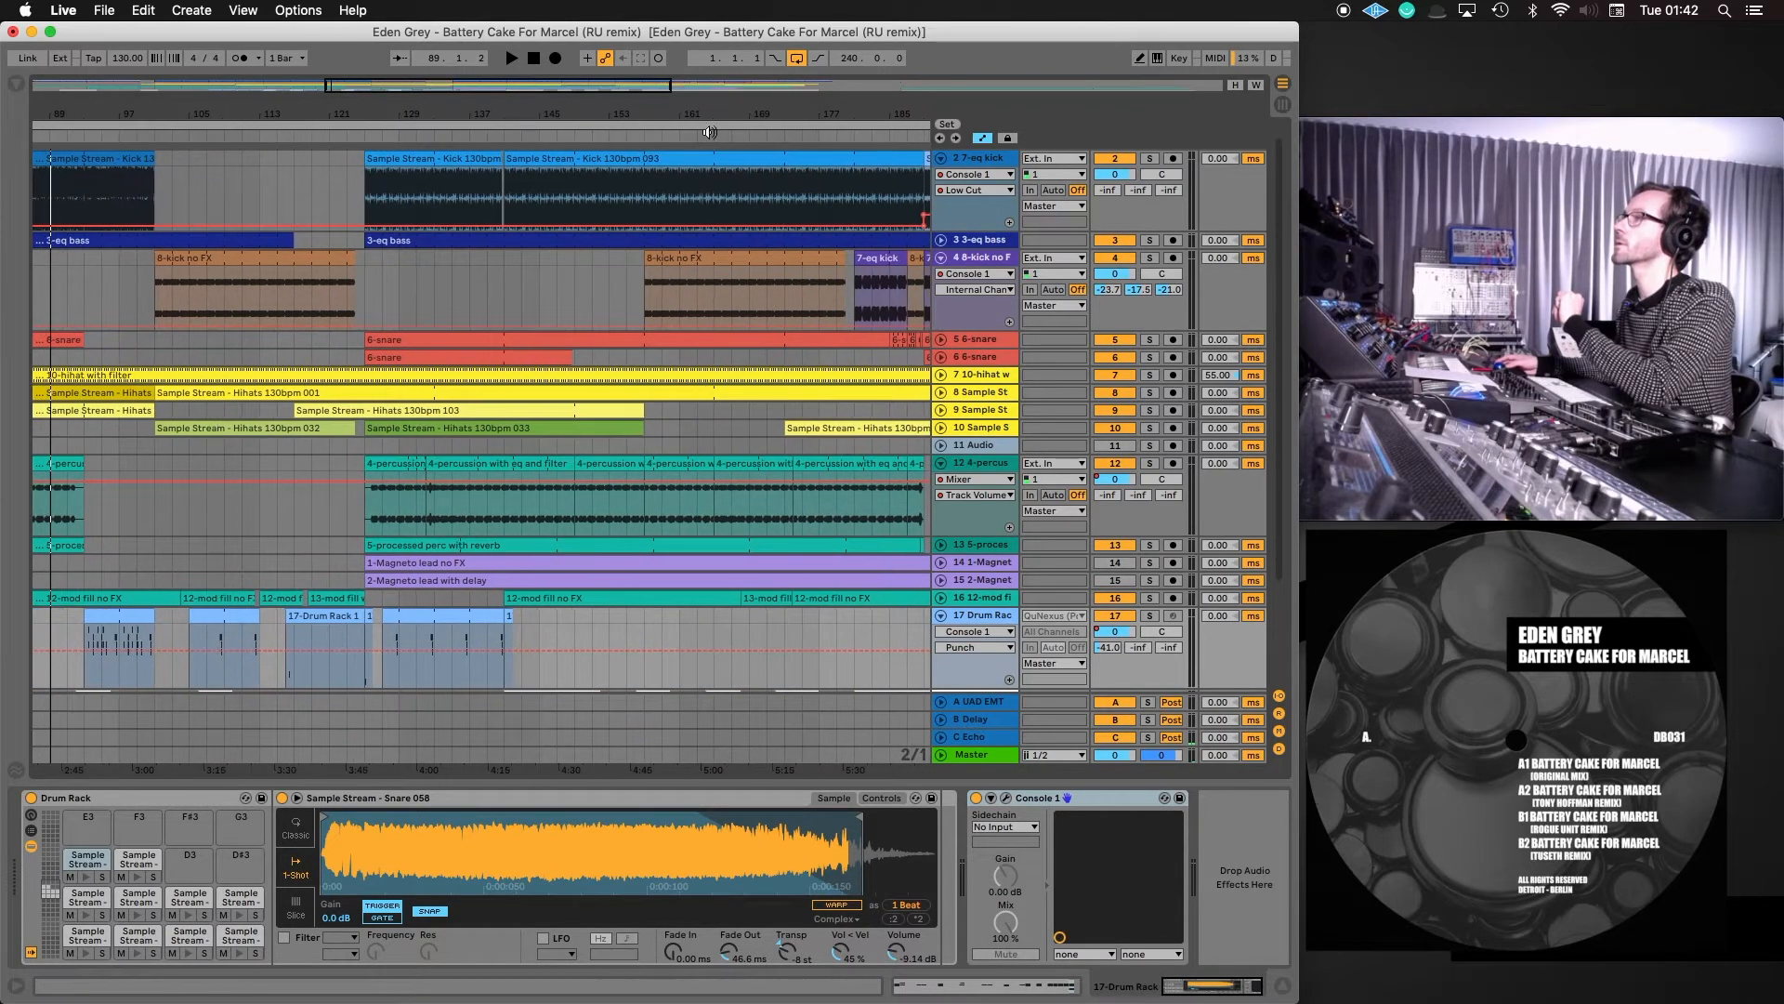
pyautogui.moveTo(689, 116); pyautogui.dragTo(504, 115)
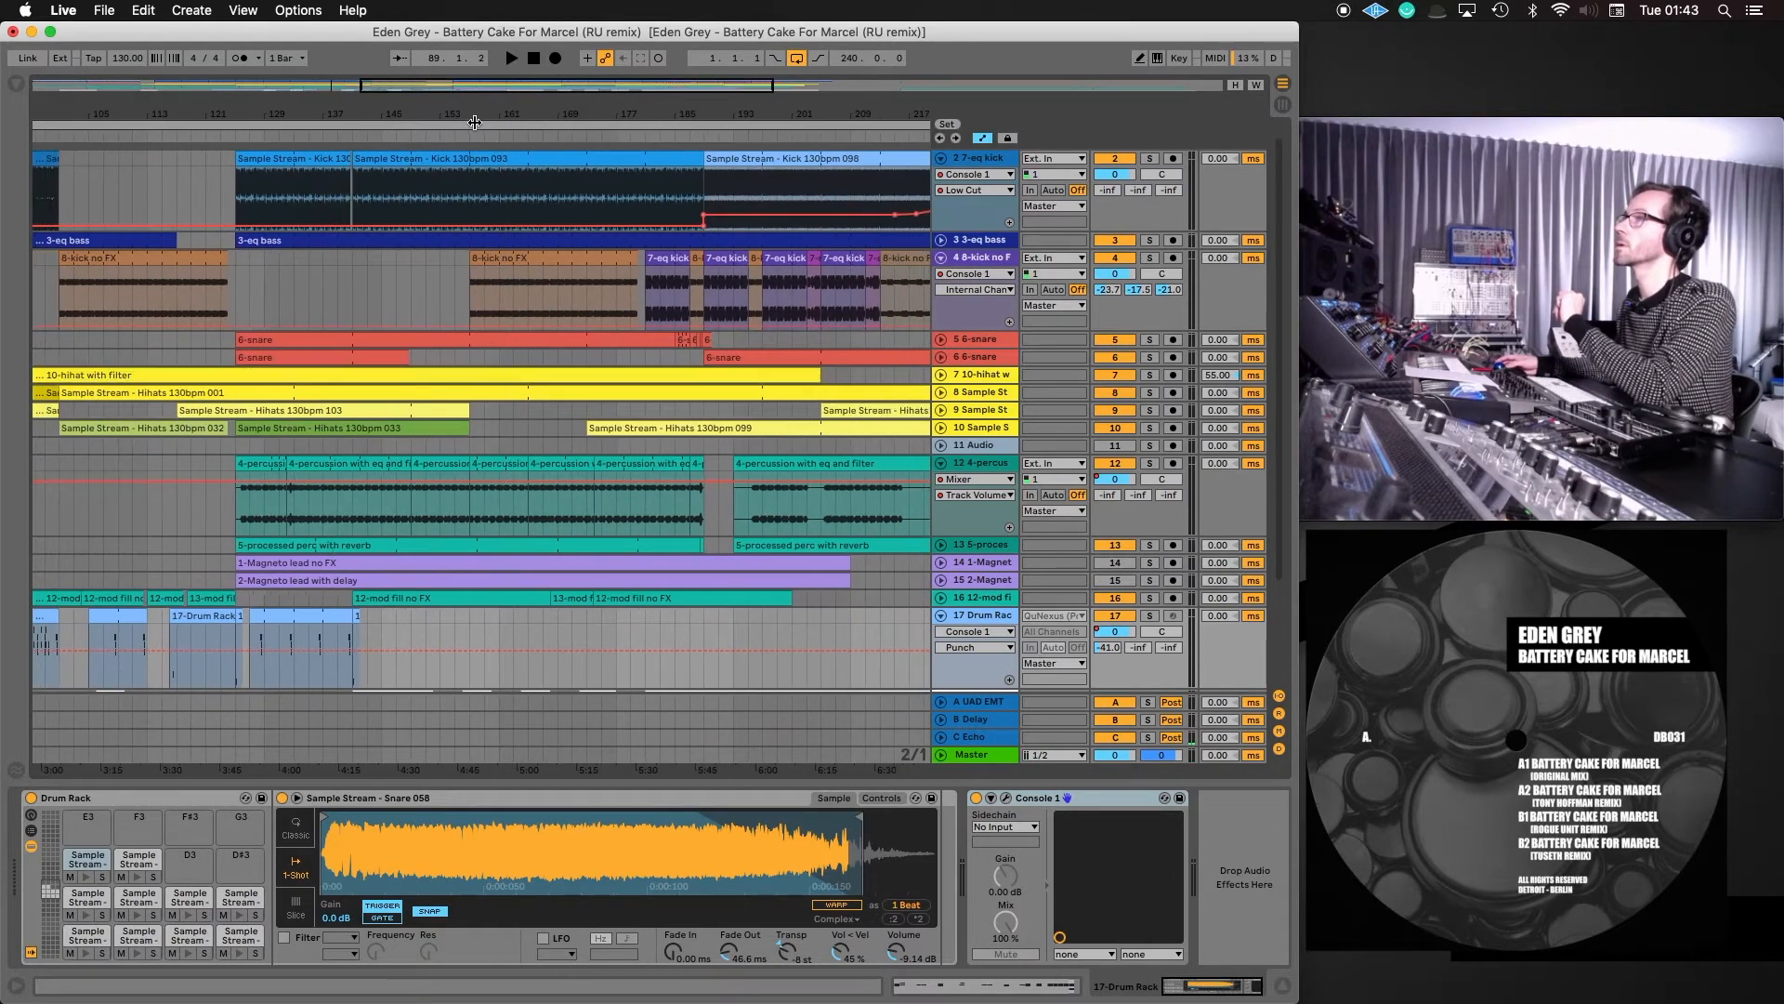
pyautogui.click(465, 133)
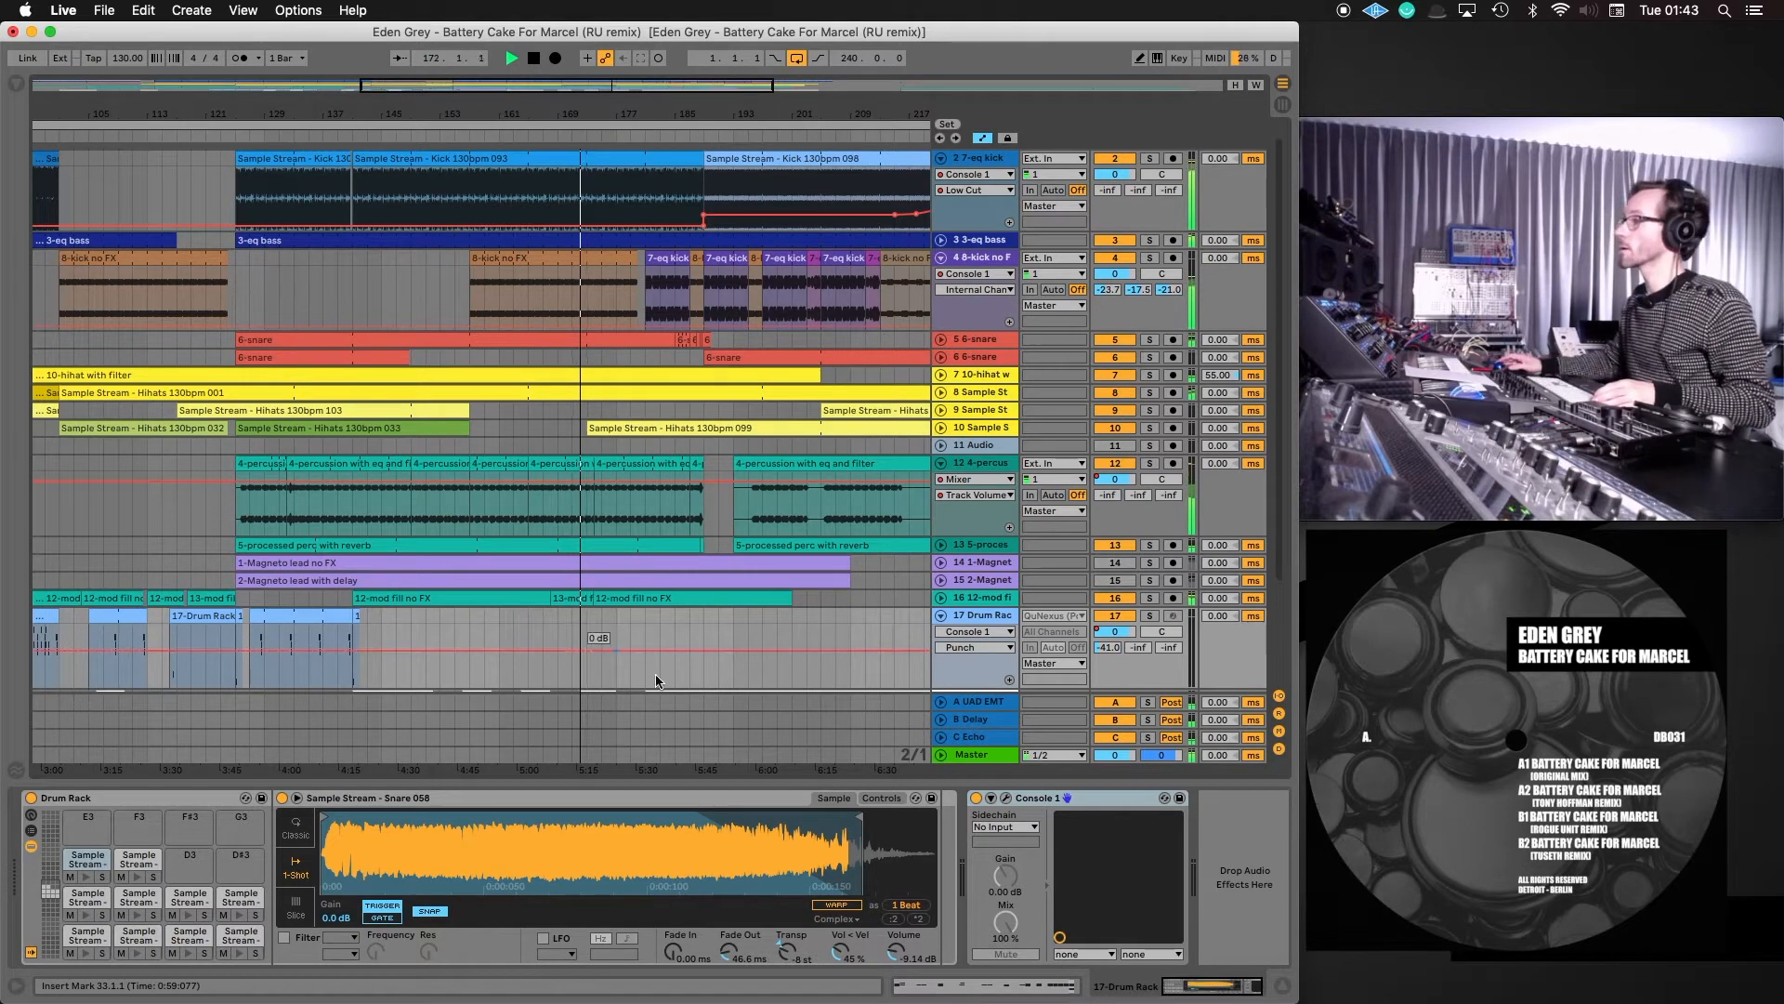
pyautogui.click(939, 616)
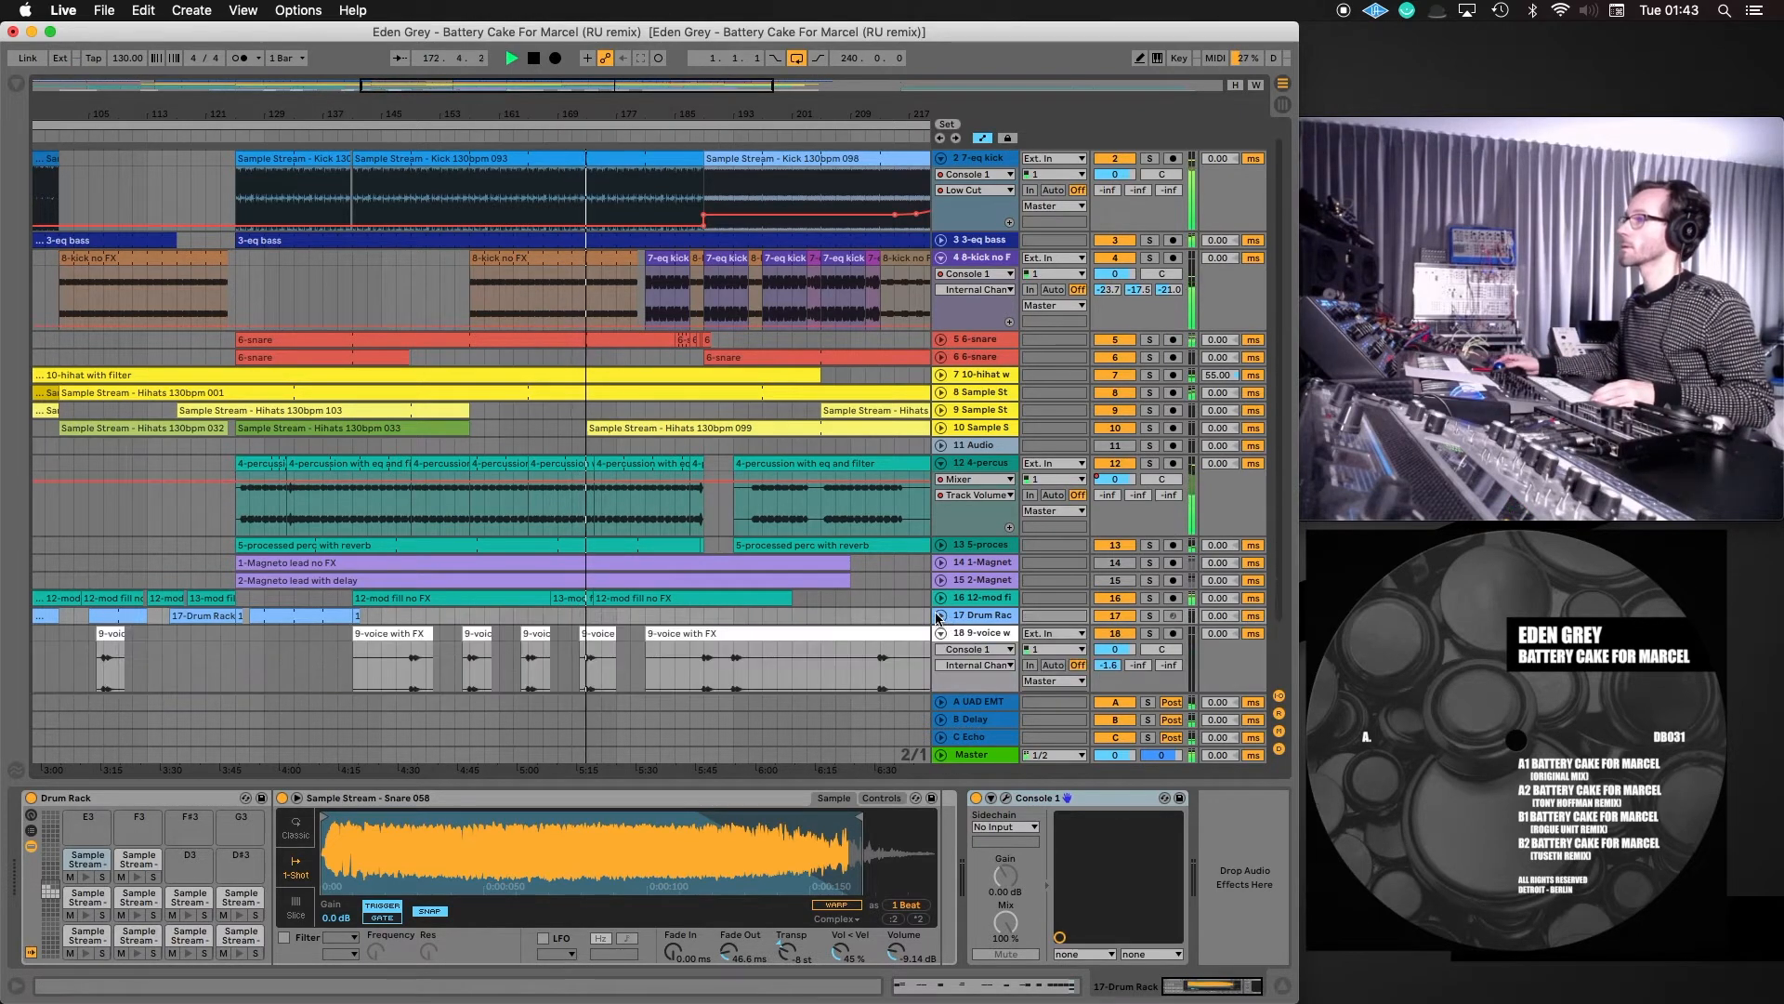
pyautogui.click(939, 258)
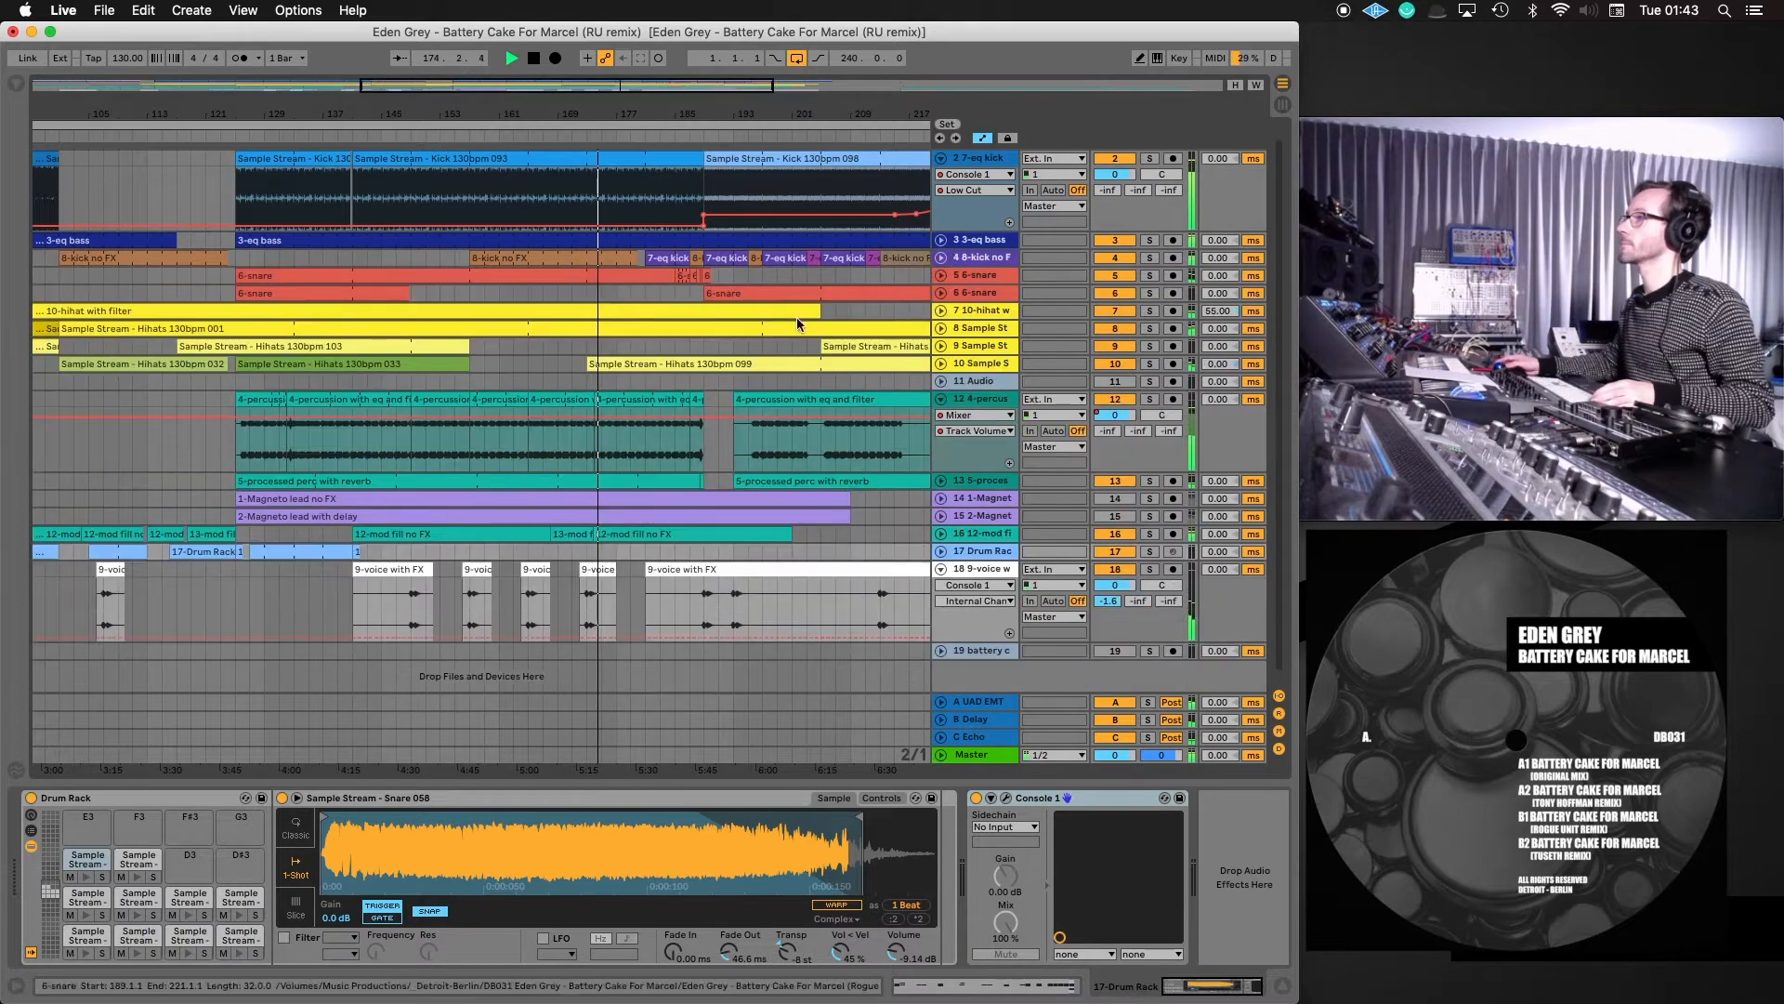
# Delete everything between bars 163 and 171 on all tracks from 1 to 19
pyautogui.click(577, 670)
pyautogui.moveTo(576, 670); pyautogui.dragTo(517, 130)
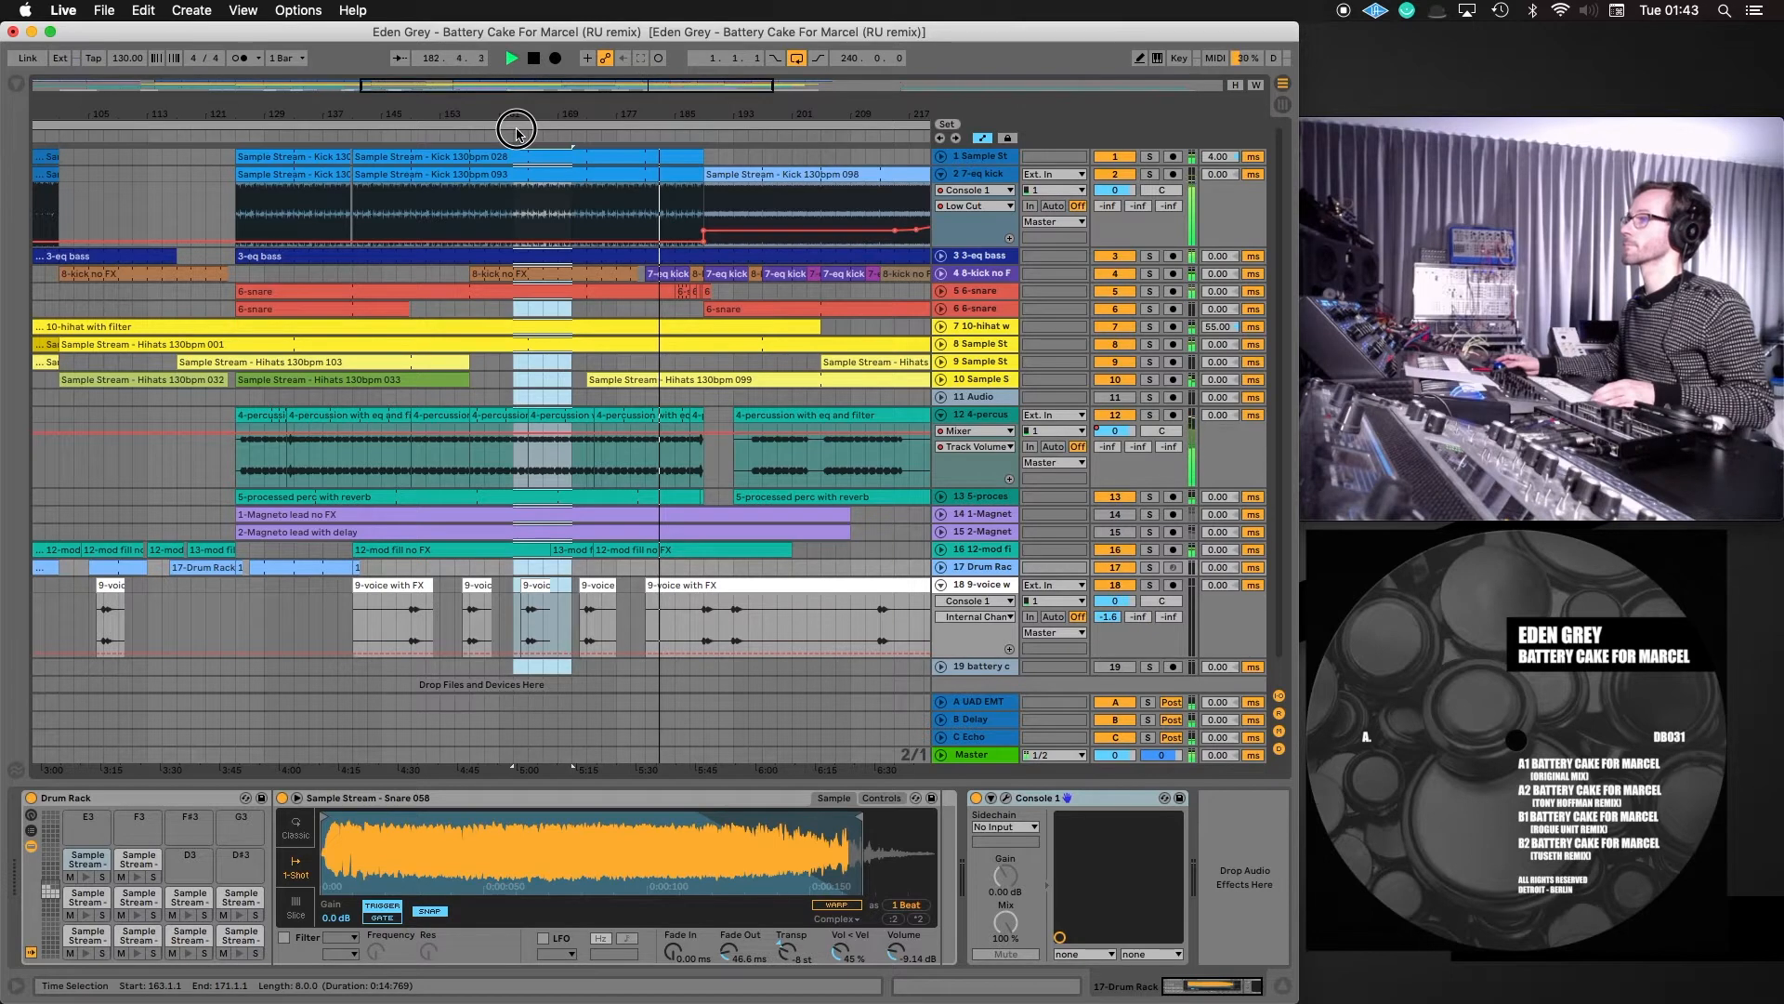
pyautogui.moveTo(517, 130); pyautogui.dragTo(517, 129)
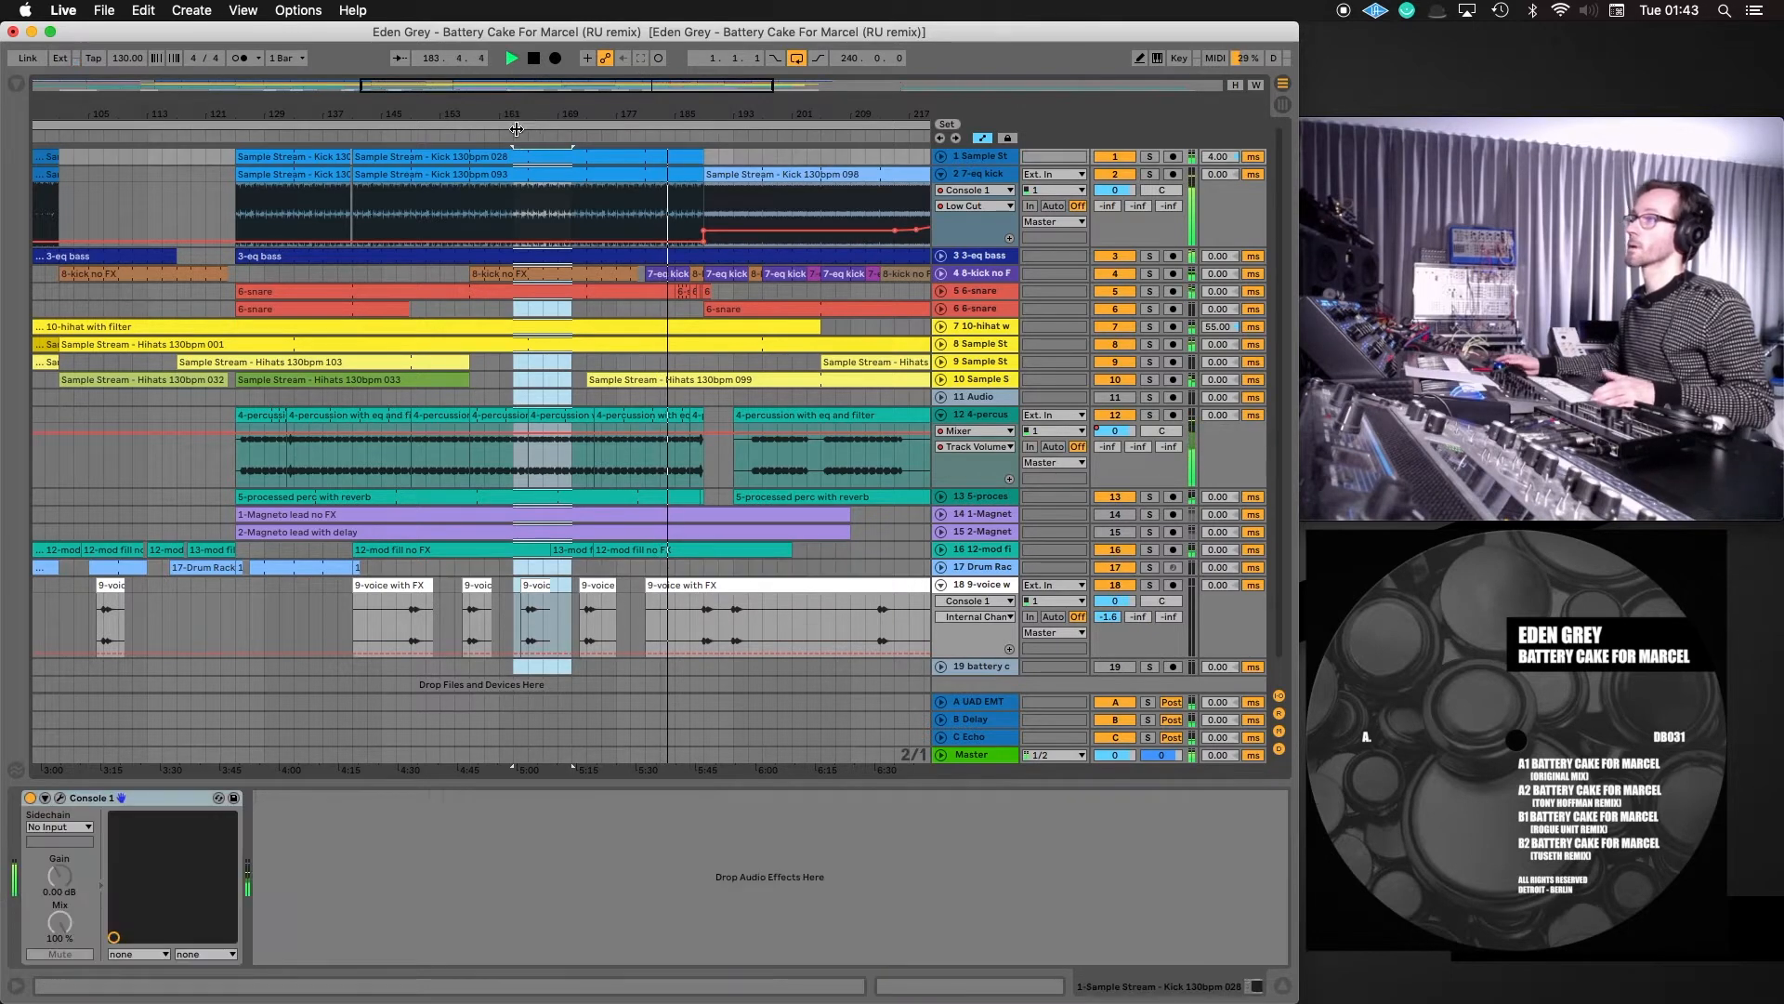
pyautogui.press('Delete')
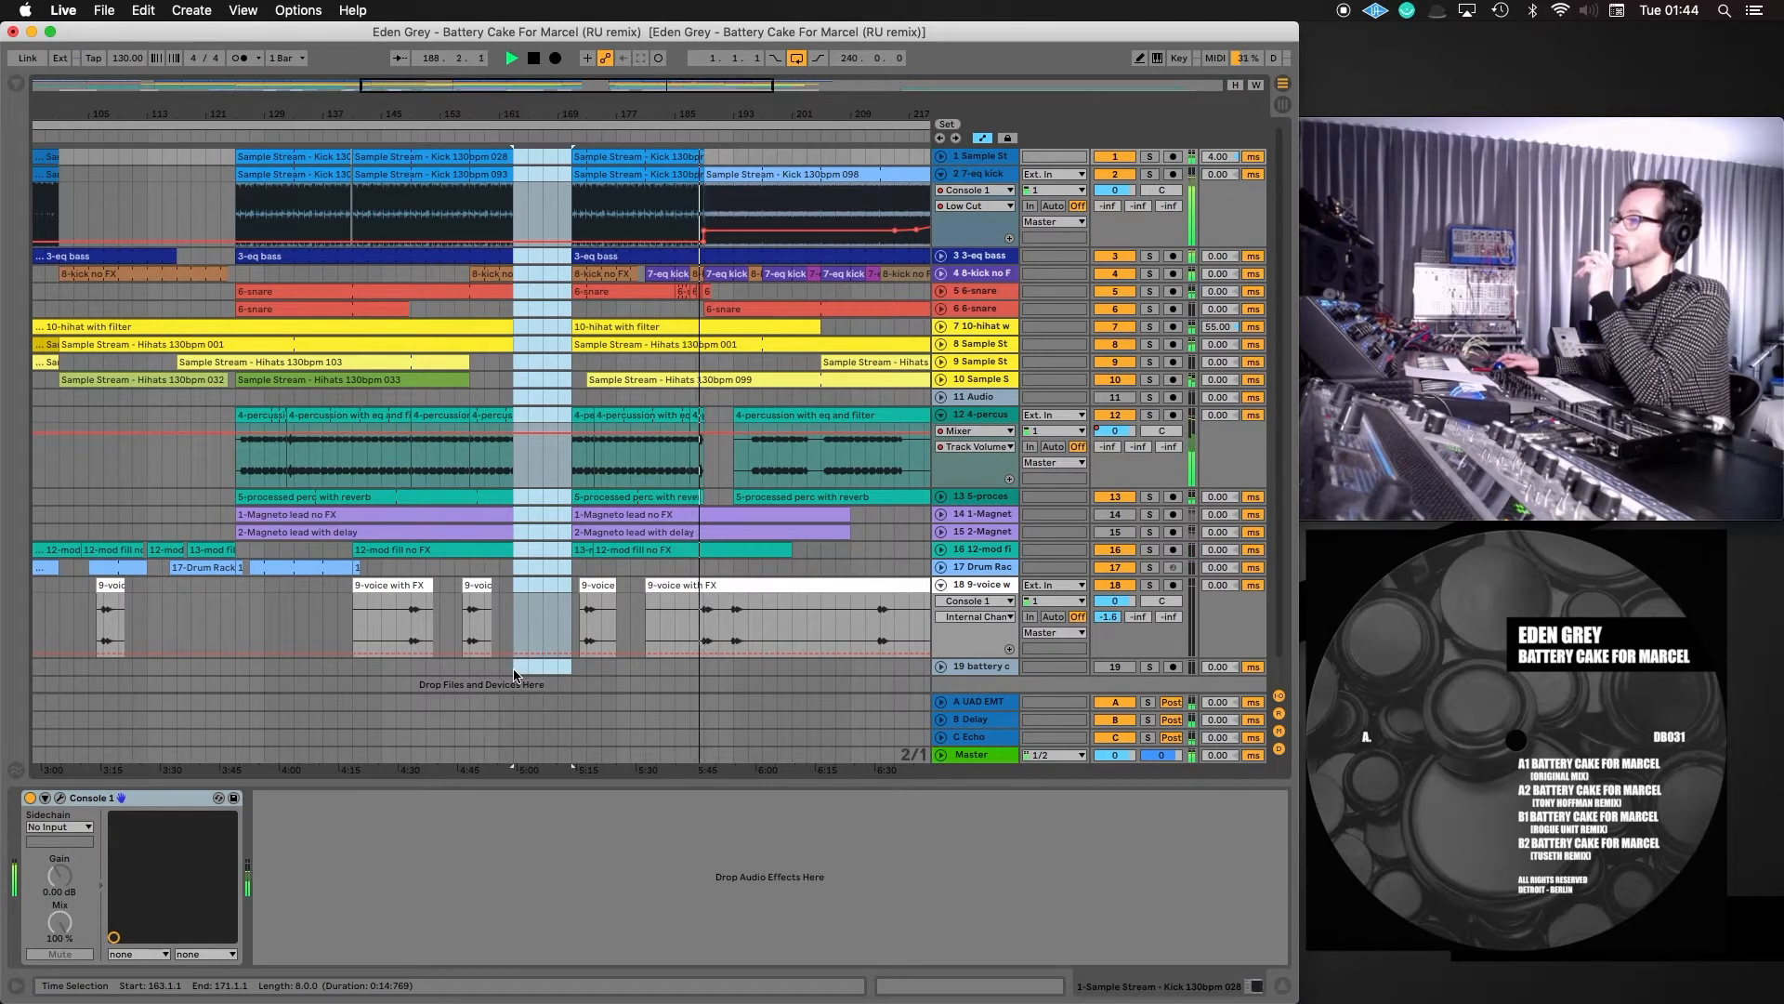
# Try moving all clips on tracks 1 to 19 from bar 171 to bar 163, undo the move and stop playback
pyautogui.moveTo(519, 671); pyautogui.dragTo(814, 111)
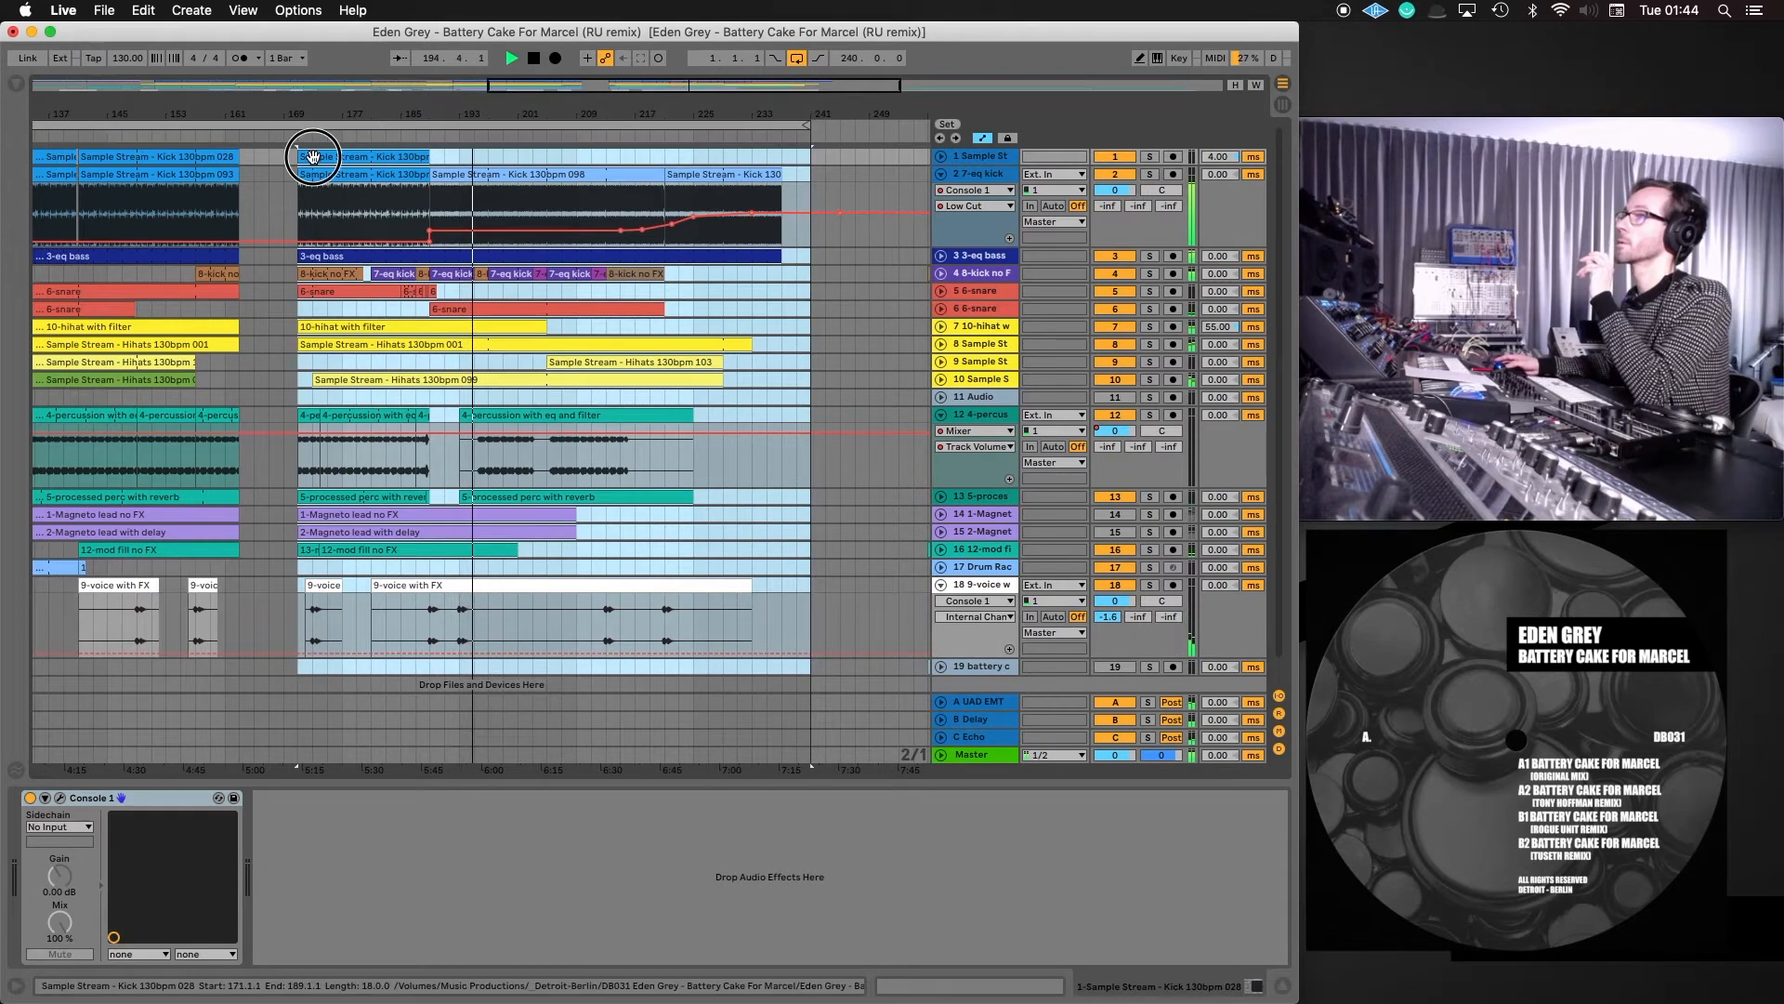
pyautogui.moveTo(309, 160); pyautogui.dragTo(260, 156)
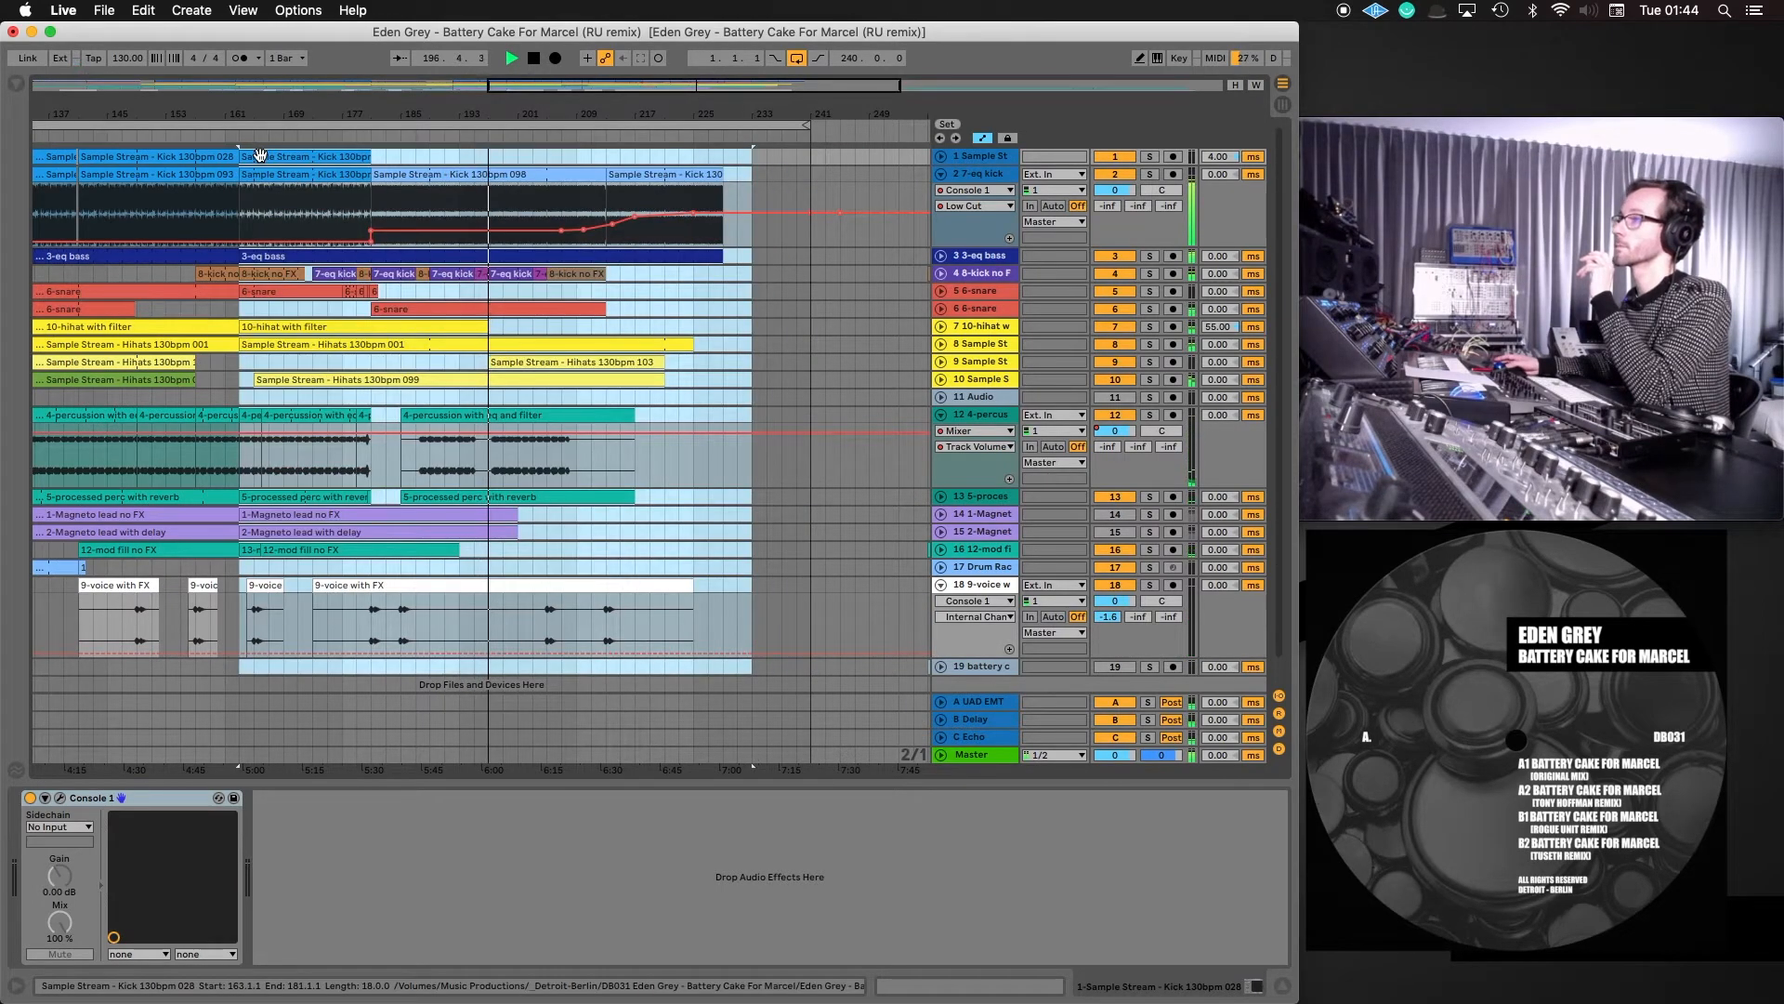
pyautogui.press('super+z')
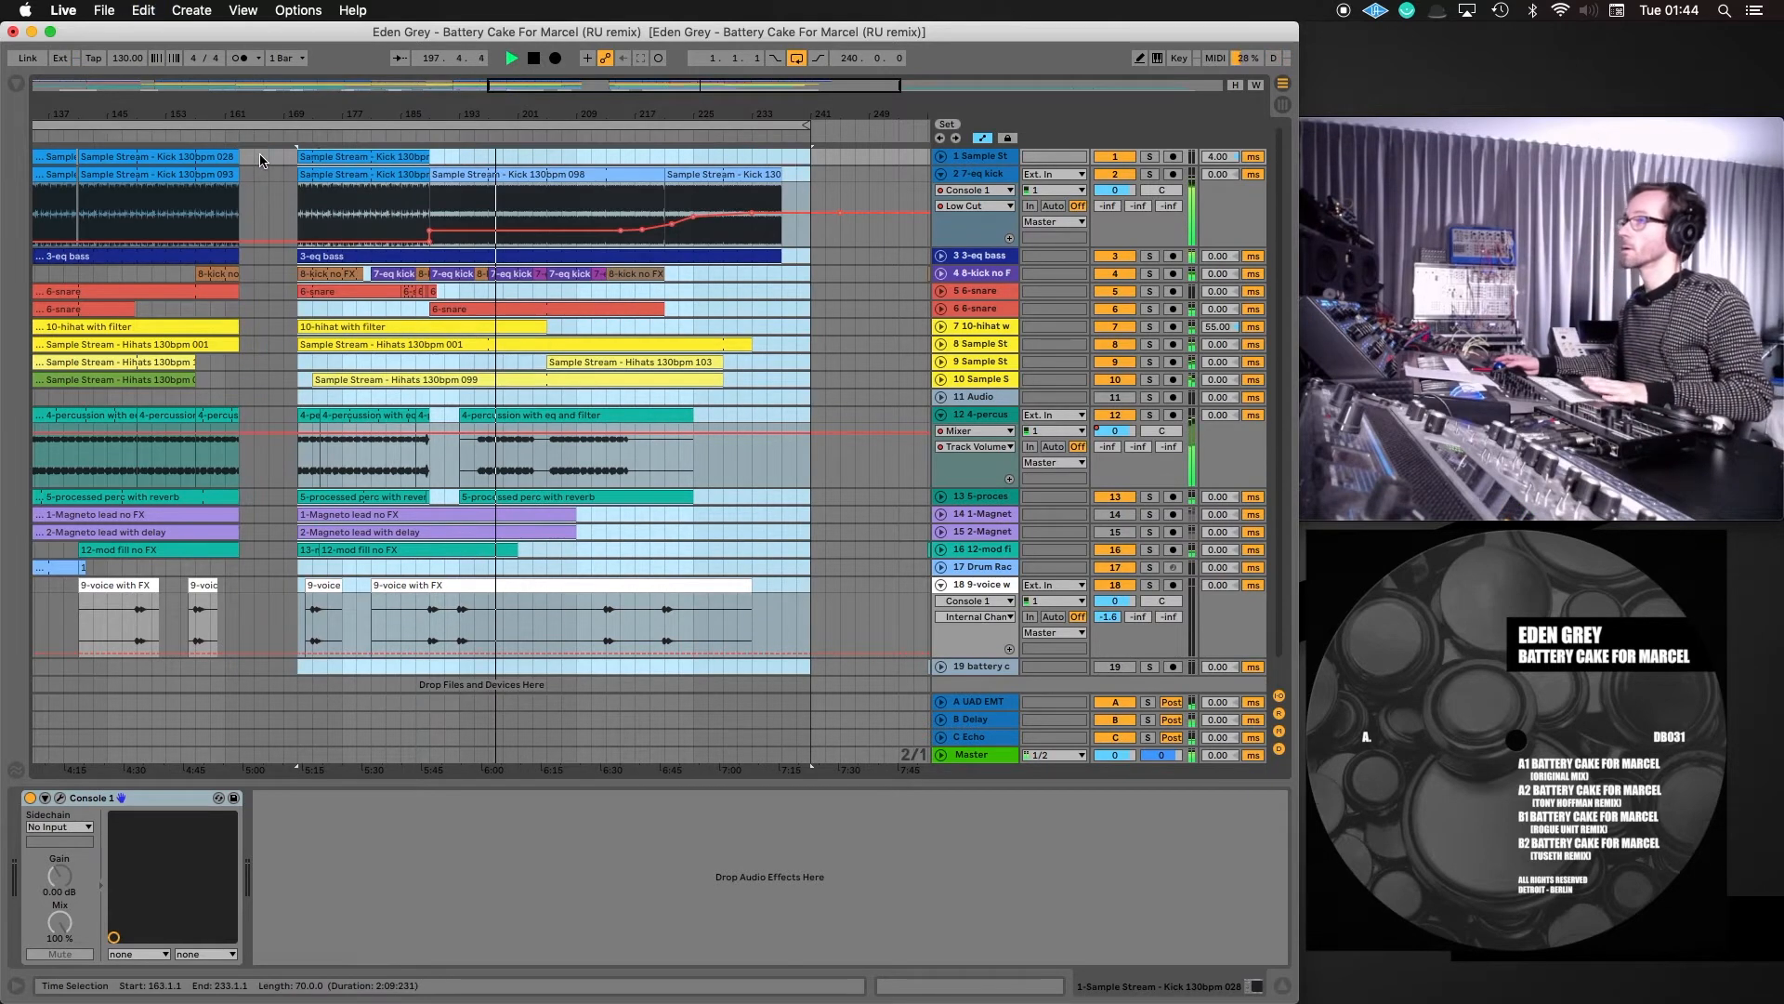
pyautogui.press('space')
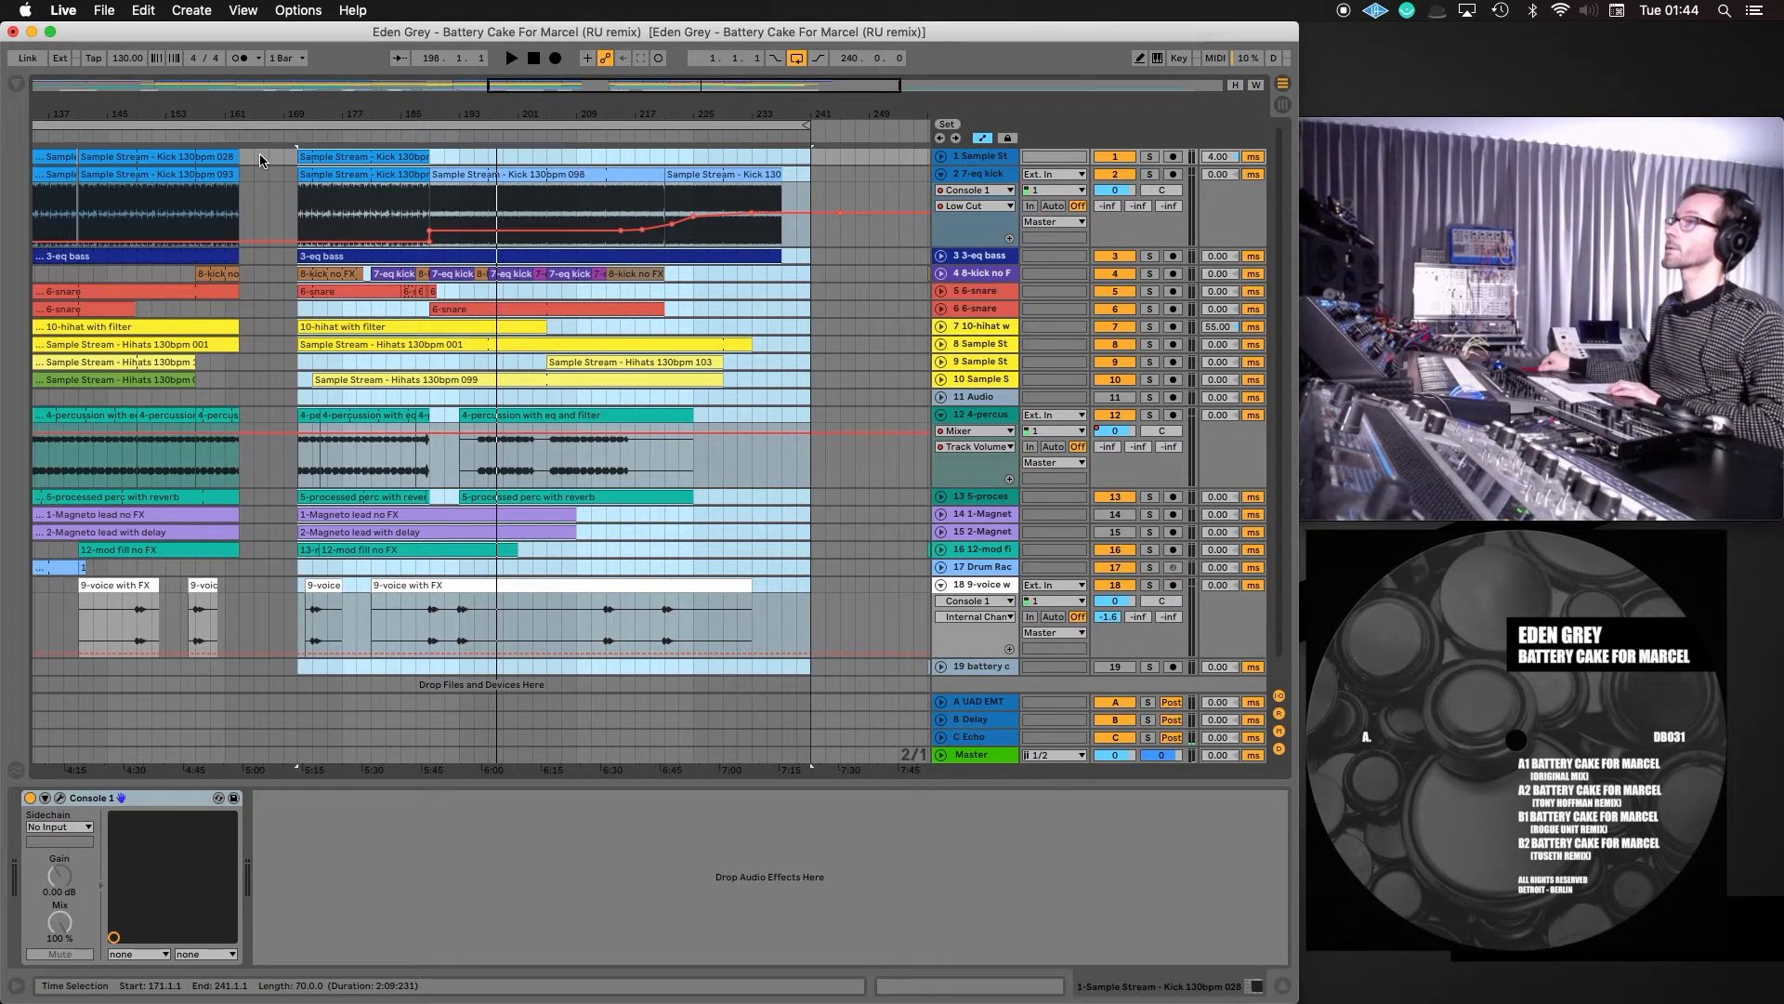
# Move all material between bars 171 and 241, including the return and master tracks, eight bars earlier to bar 163
pyautogui.click(461, 158)
pyautogui.moveTo(462, 156); pyautogui.dragTo(499, 681)
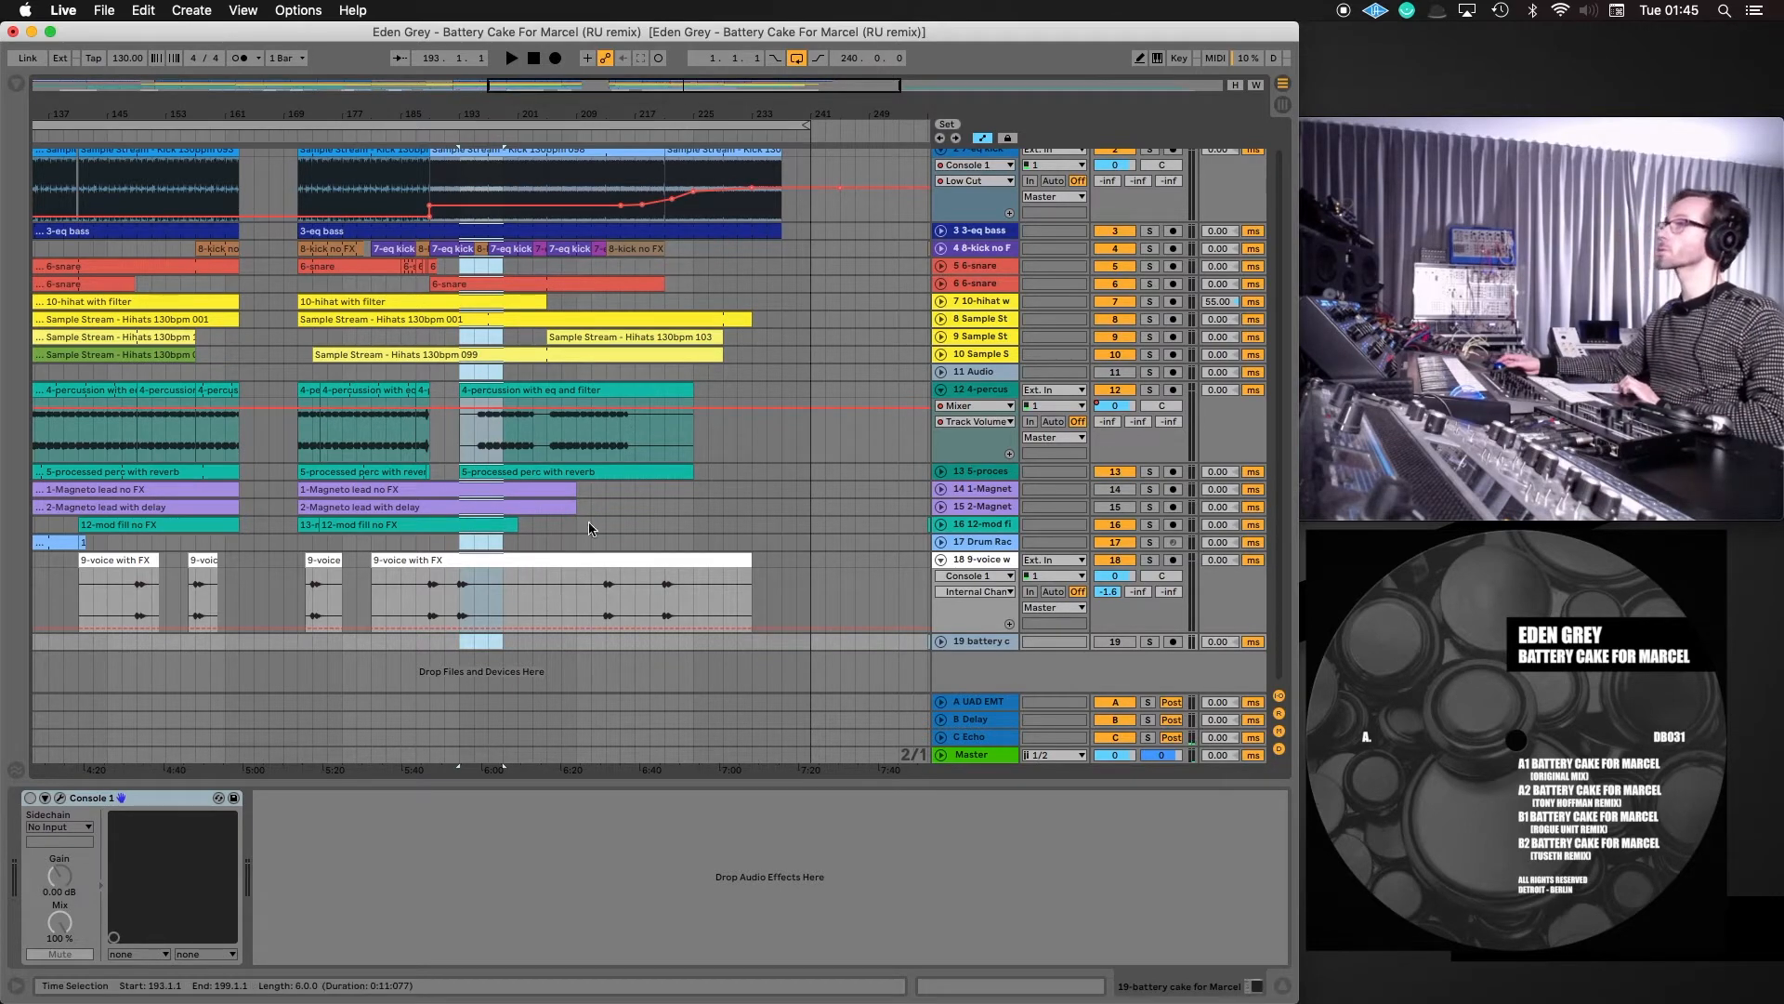
pyautogui.scroll(1, 593, 511)
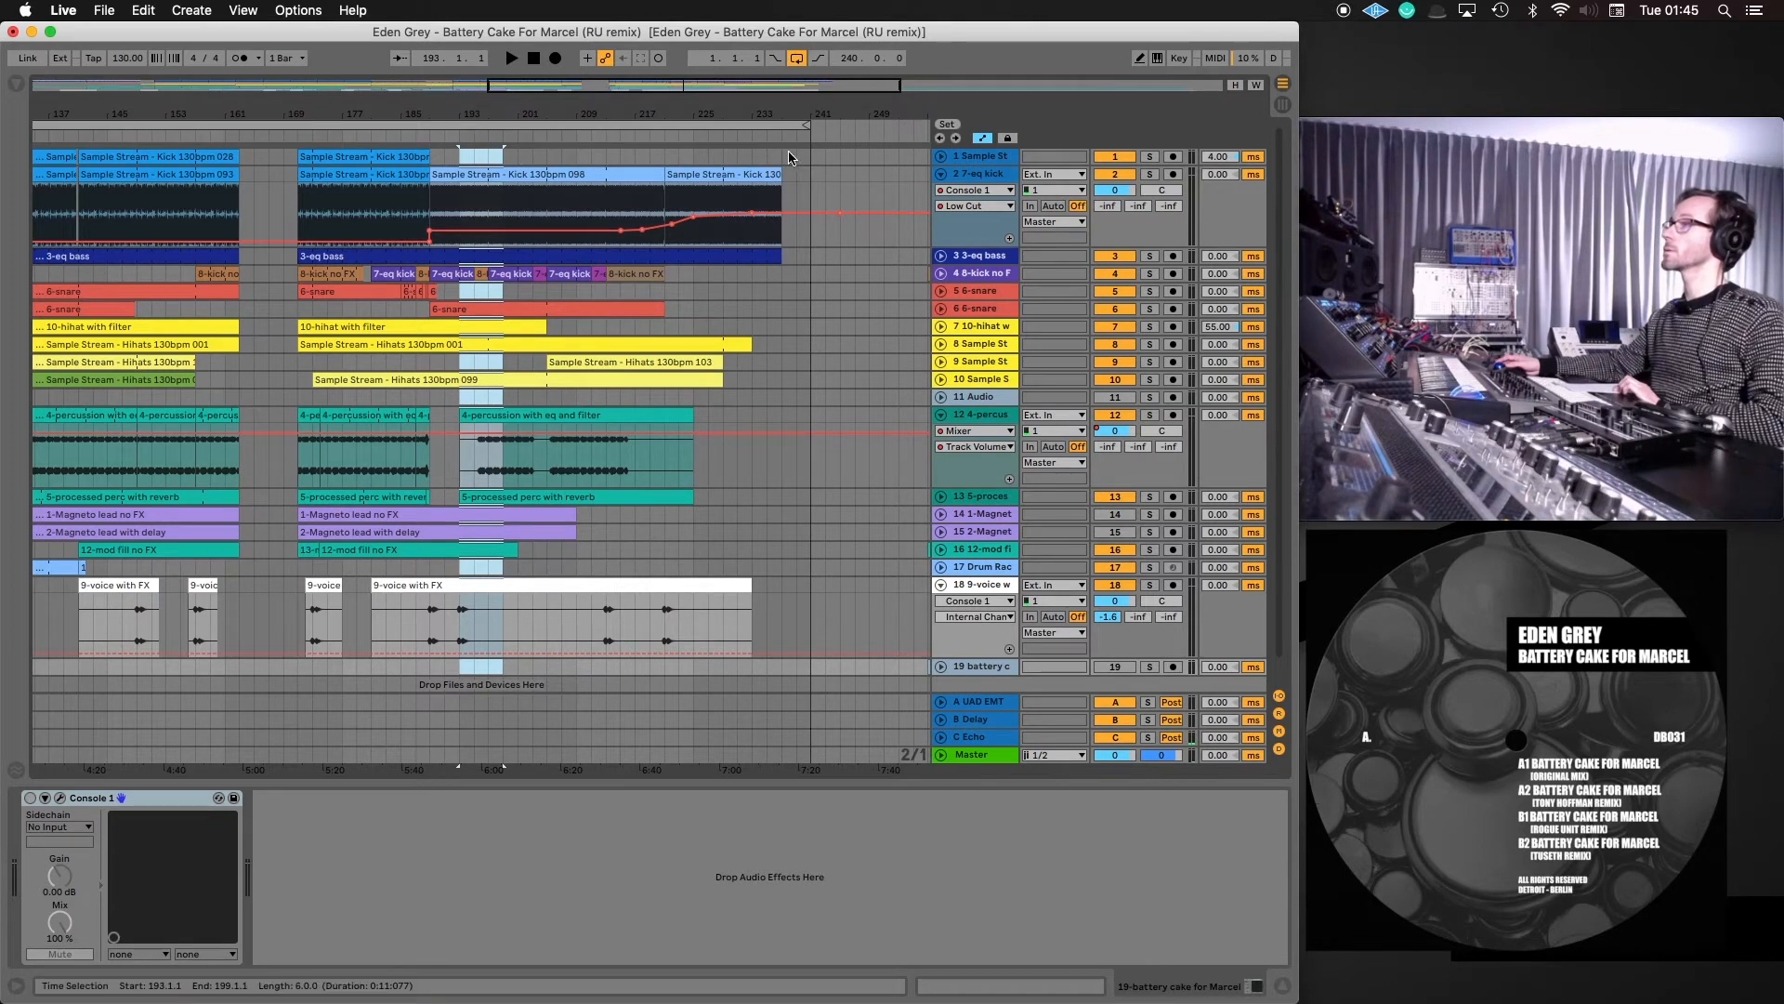
pyautogui.moveTo(804, 156); pyautogui.dragTo(299, 755)
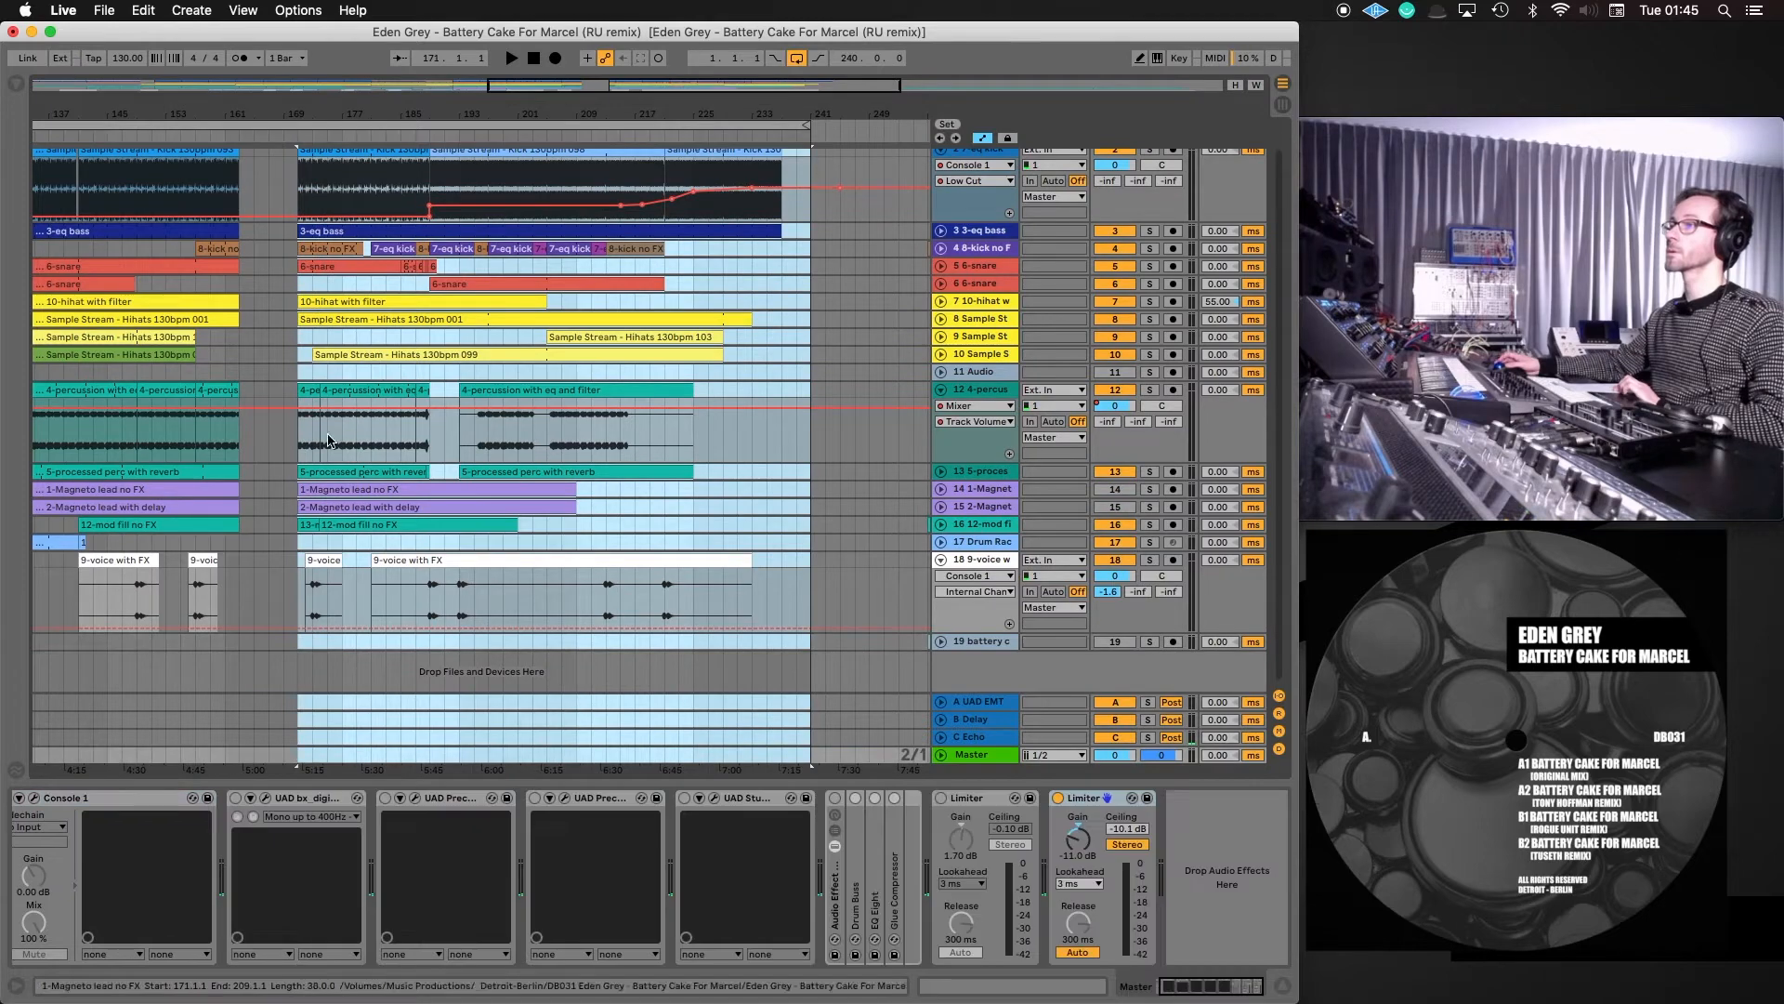
pyautogui.scroll(1, 351, 372)
pyautogui.moveTo(326, 158); pyautogui.dragTo(270, 160)
pyautogui.click(432, 159)
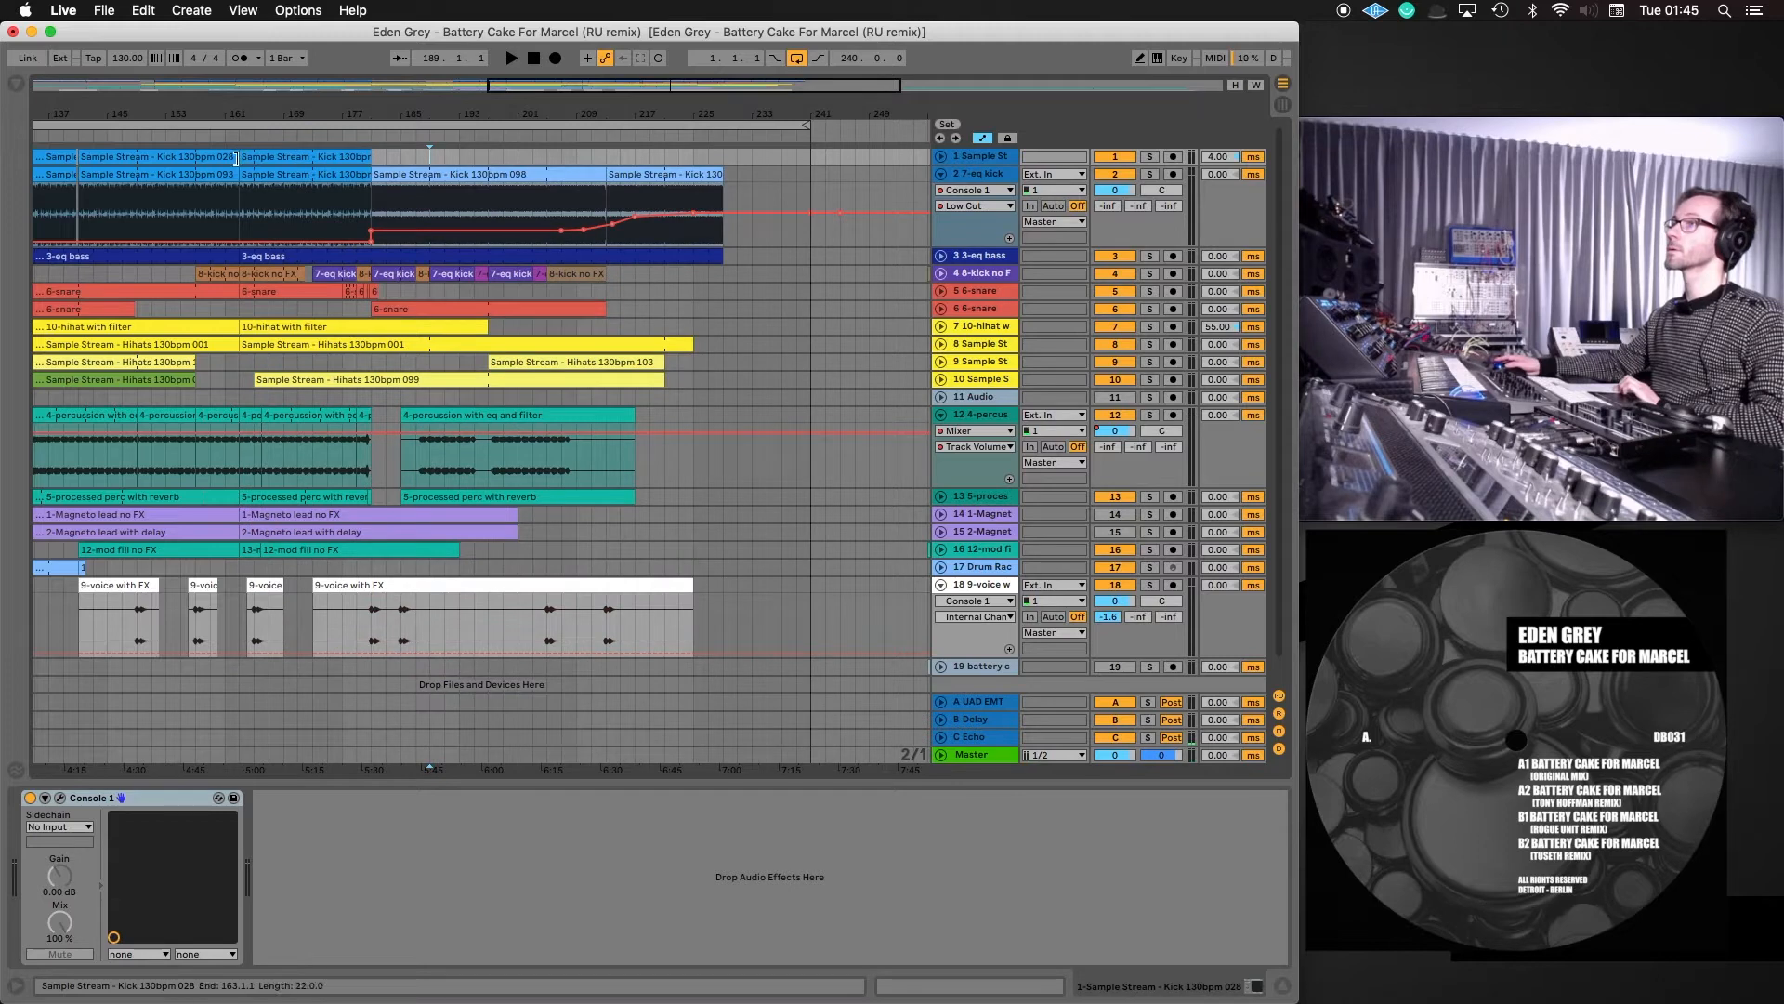
# Extend the kick clips ending at bar 163 on tracks 1 and 2 to bar 181, and the track 5 snare clip to bar 165
pyautogui.moveTo(242, 159); pyautogui.dragTo(341, 161)
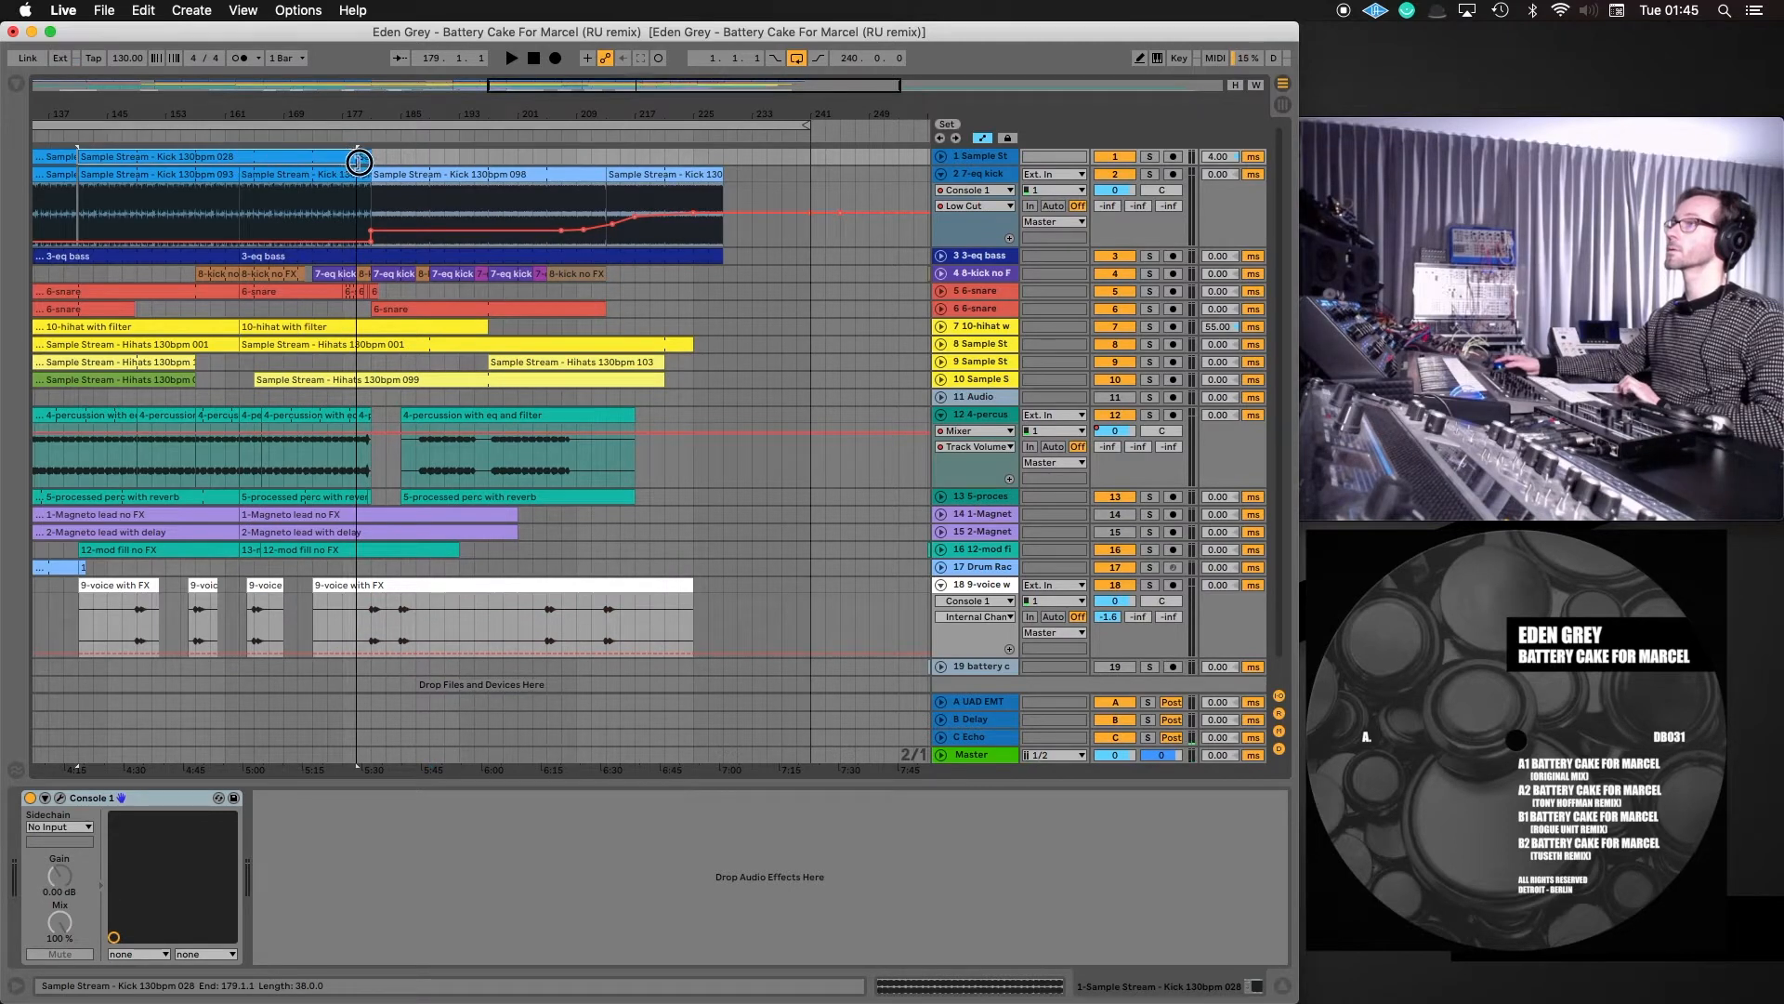
pyautogui.click(244, 177)
pyautogui.moveTo(244, 177); pyautogui.dragTo(369, 185)
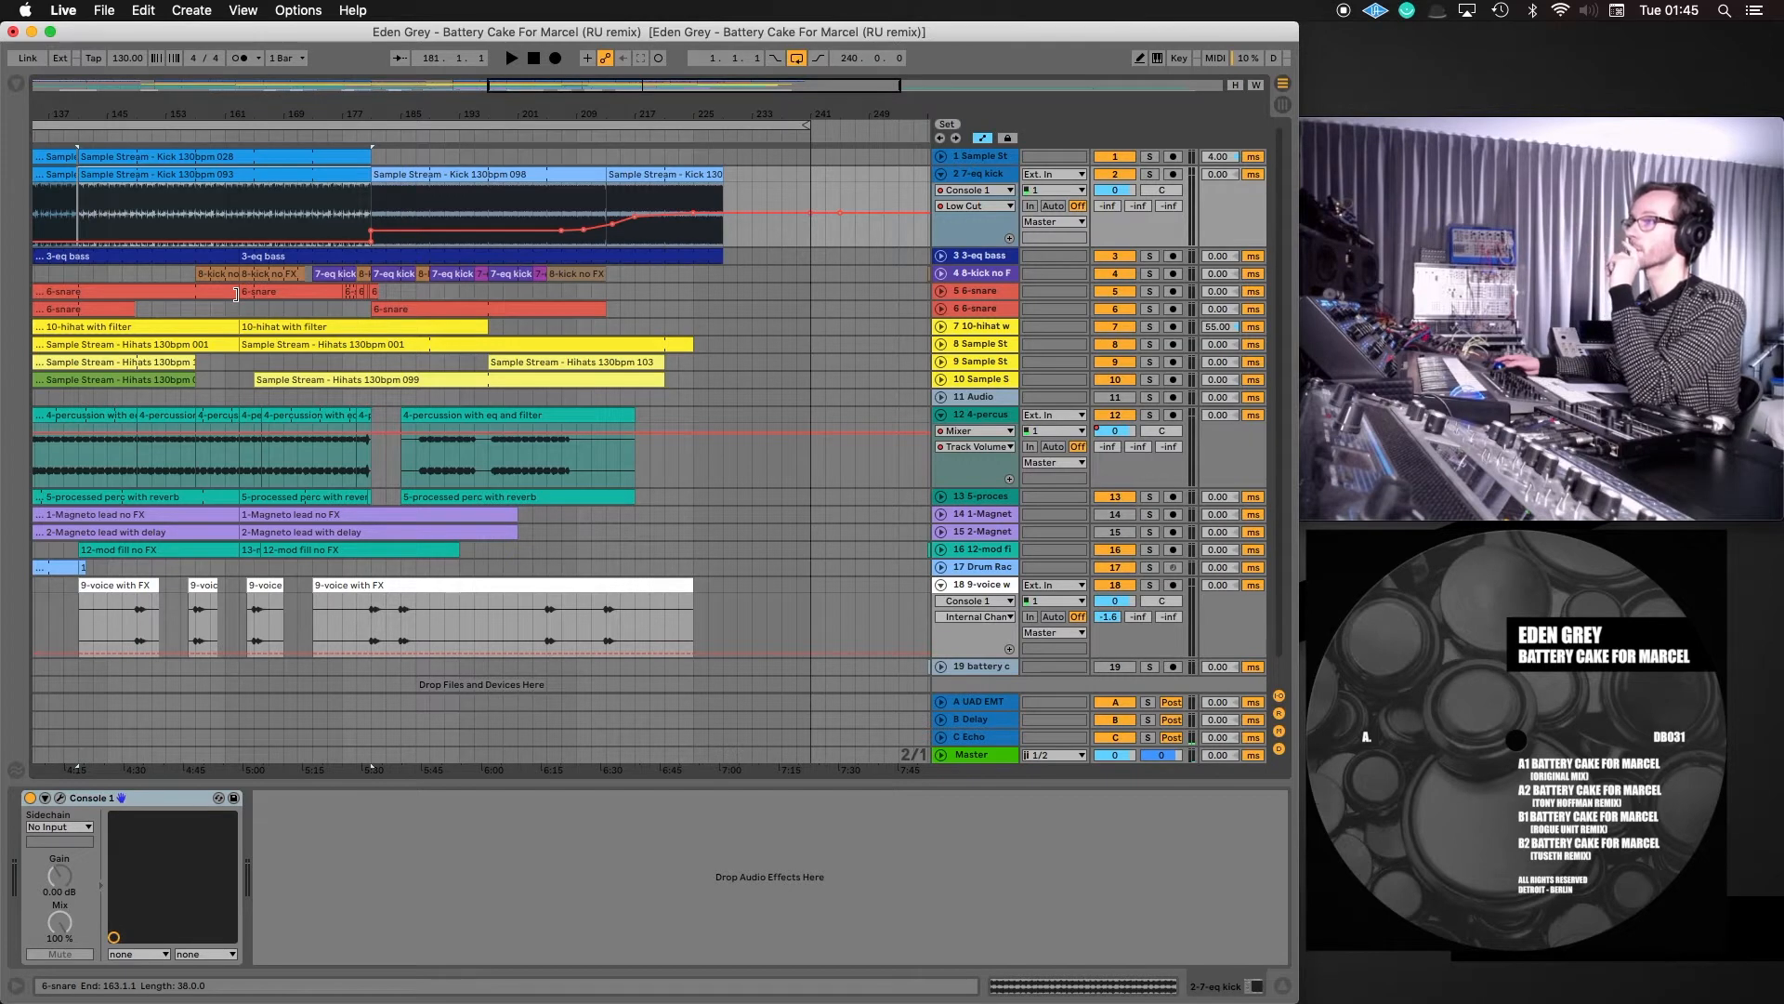
pyautogui.moveTo(236, 293); pyautogui.dragTo(252, 295)
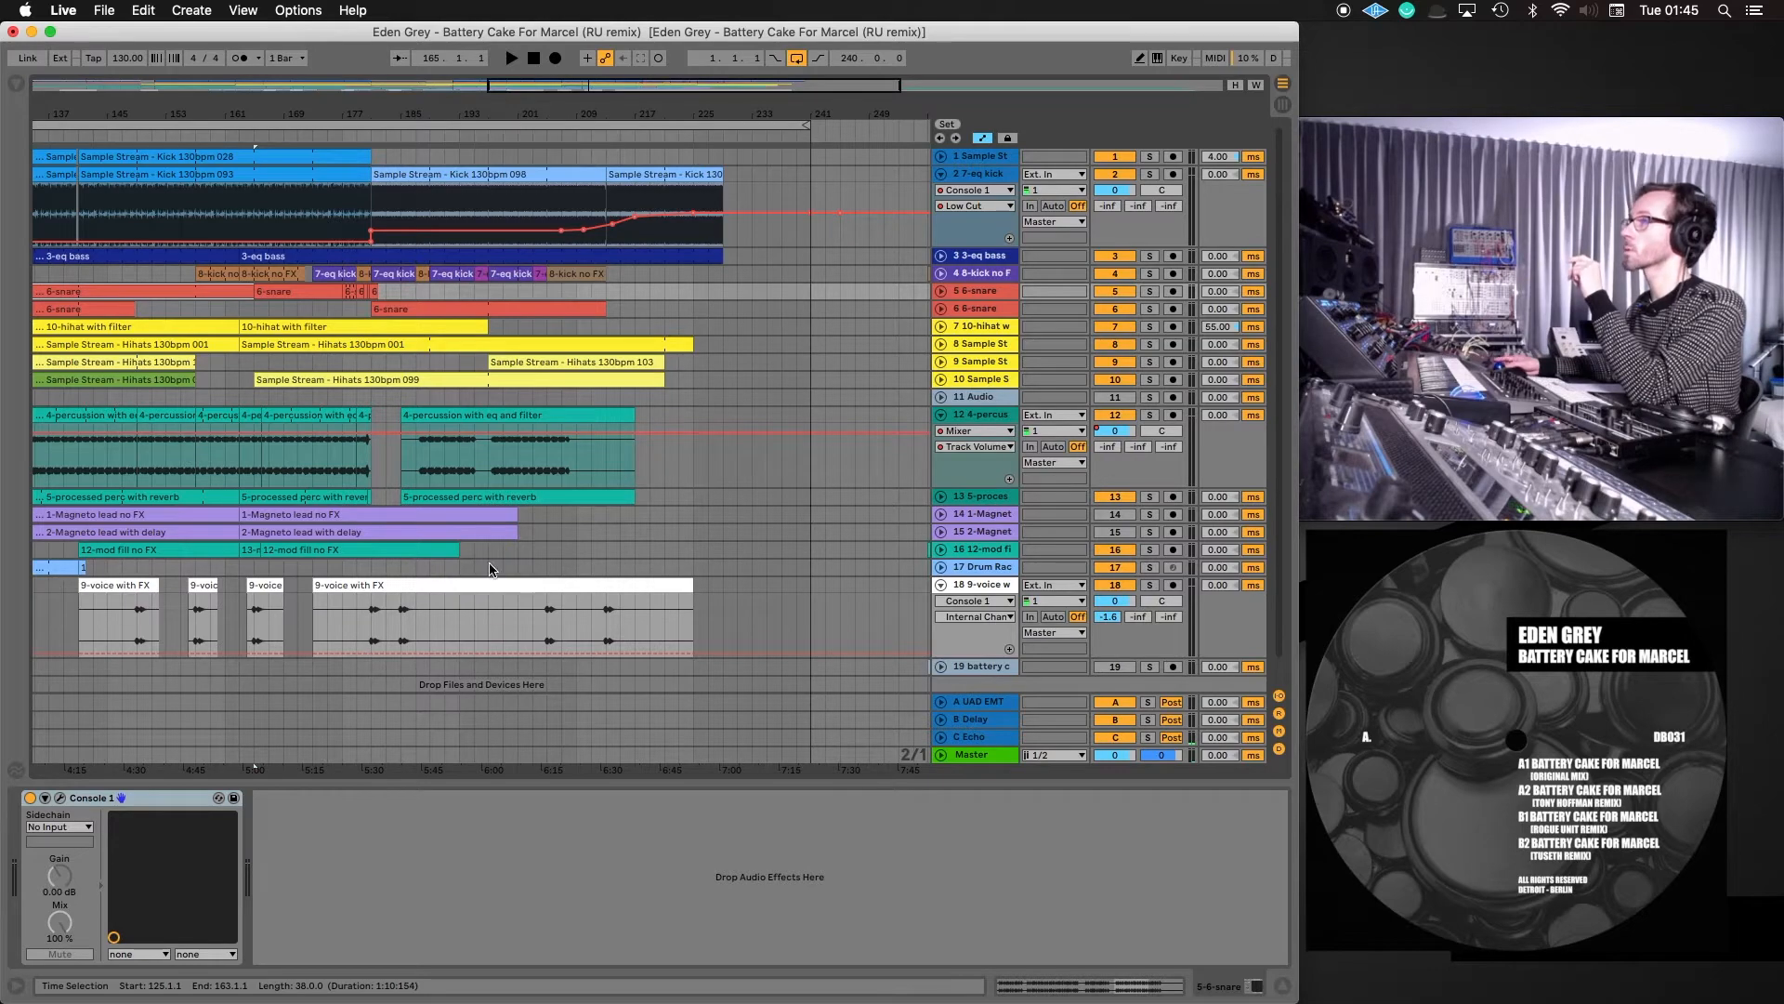
# Shorten the arrangement loop to 230 bars and move the leftover clips on tracks 2 to 19 from bar 257 to bar 233
pyautogui.moveTo(806, 126); pyautogui.dragTo(736, 126)
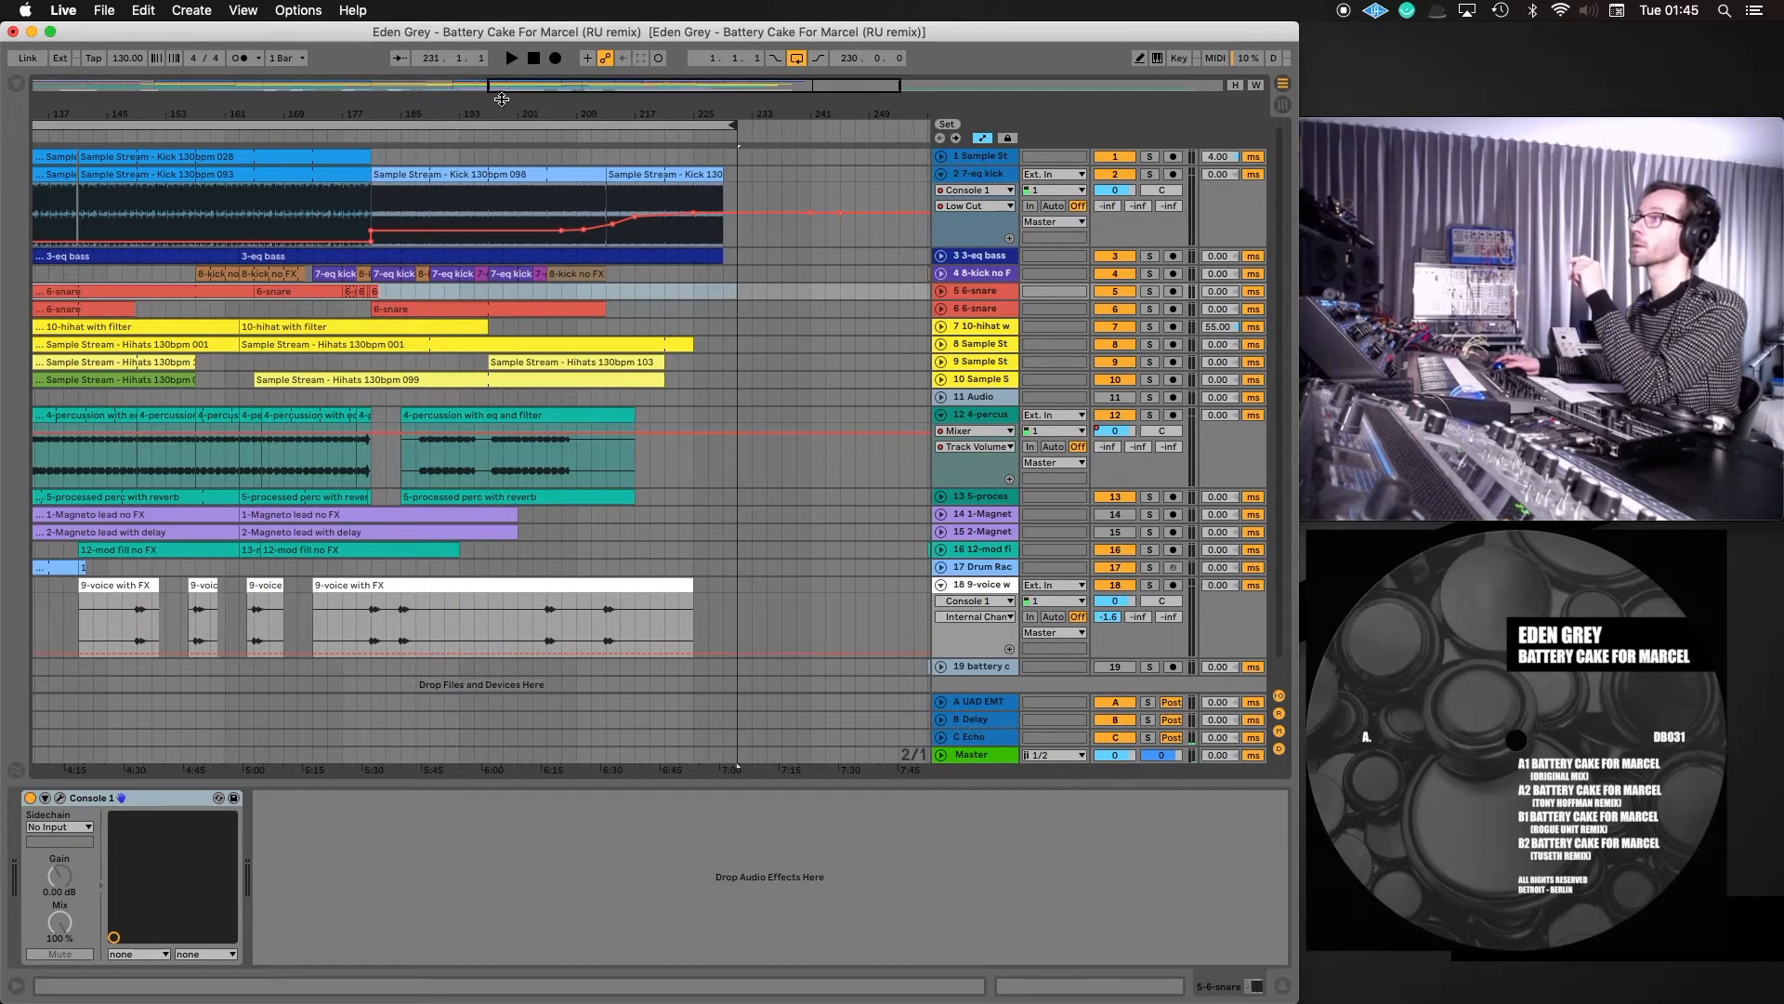
pyautogui.moveTo(502, 90); pyautogui.dragTo(494, 48)
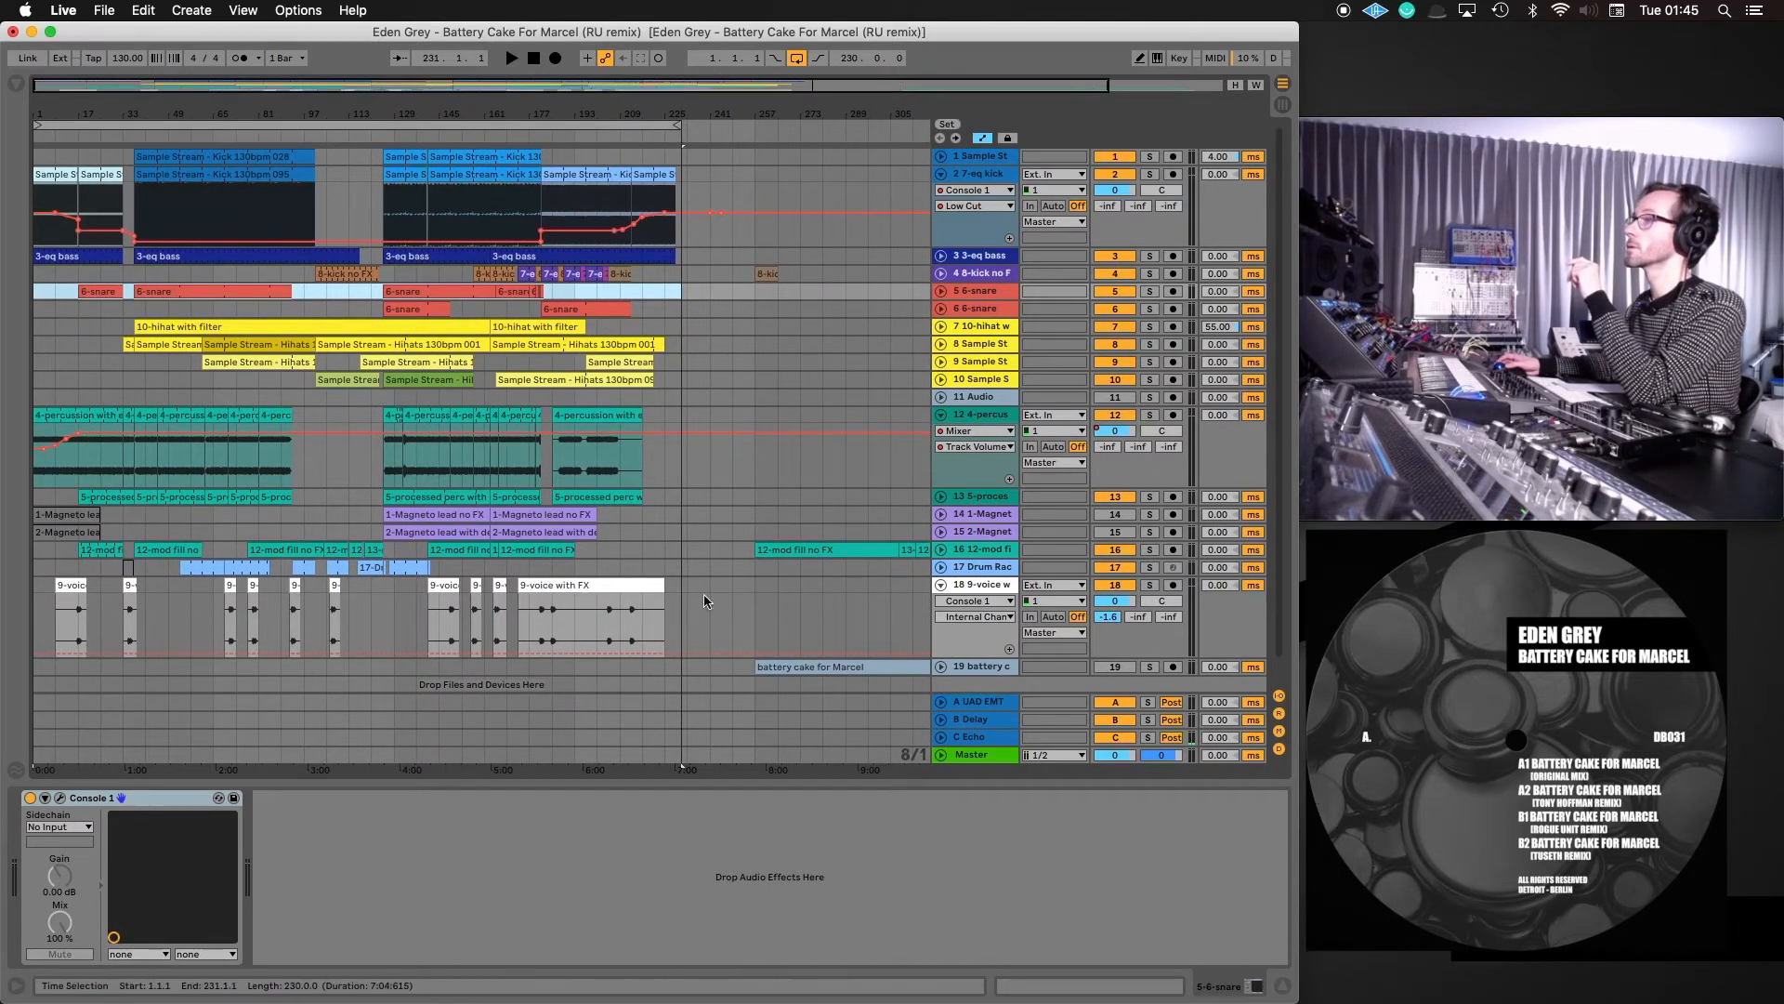
pyautogui.moveTo(741, 690); pyautogui.dragTo(1194, 179)
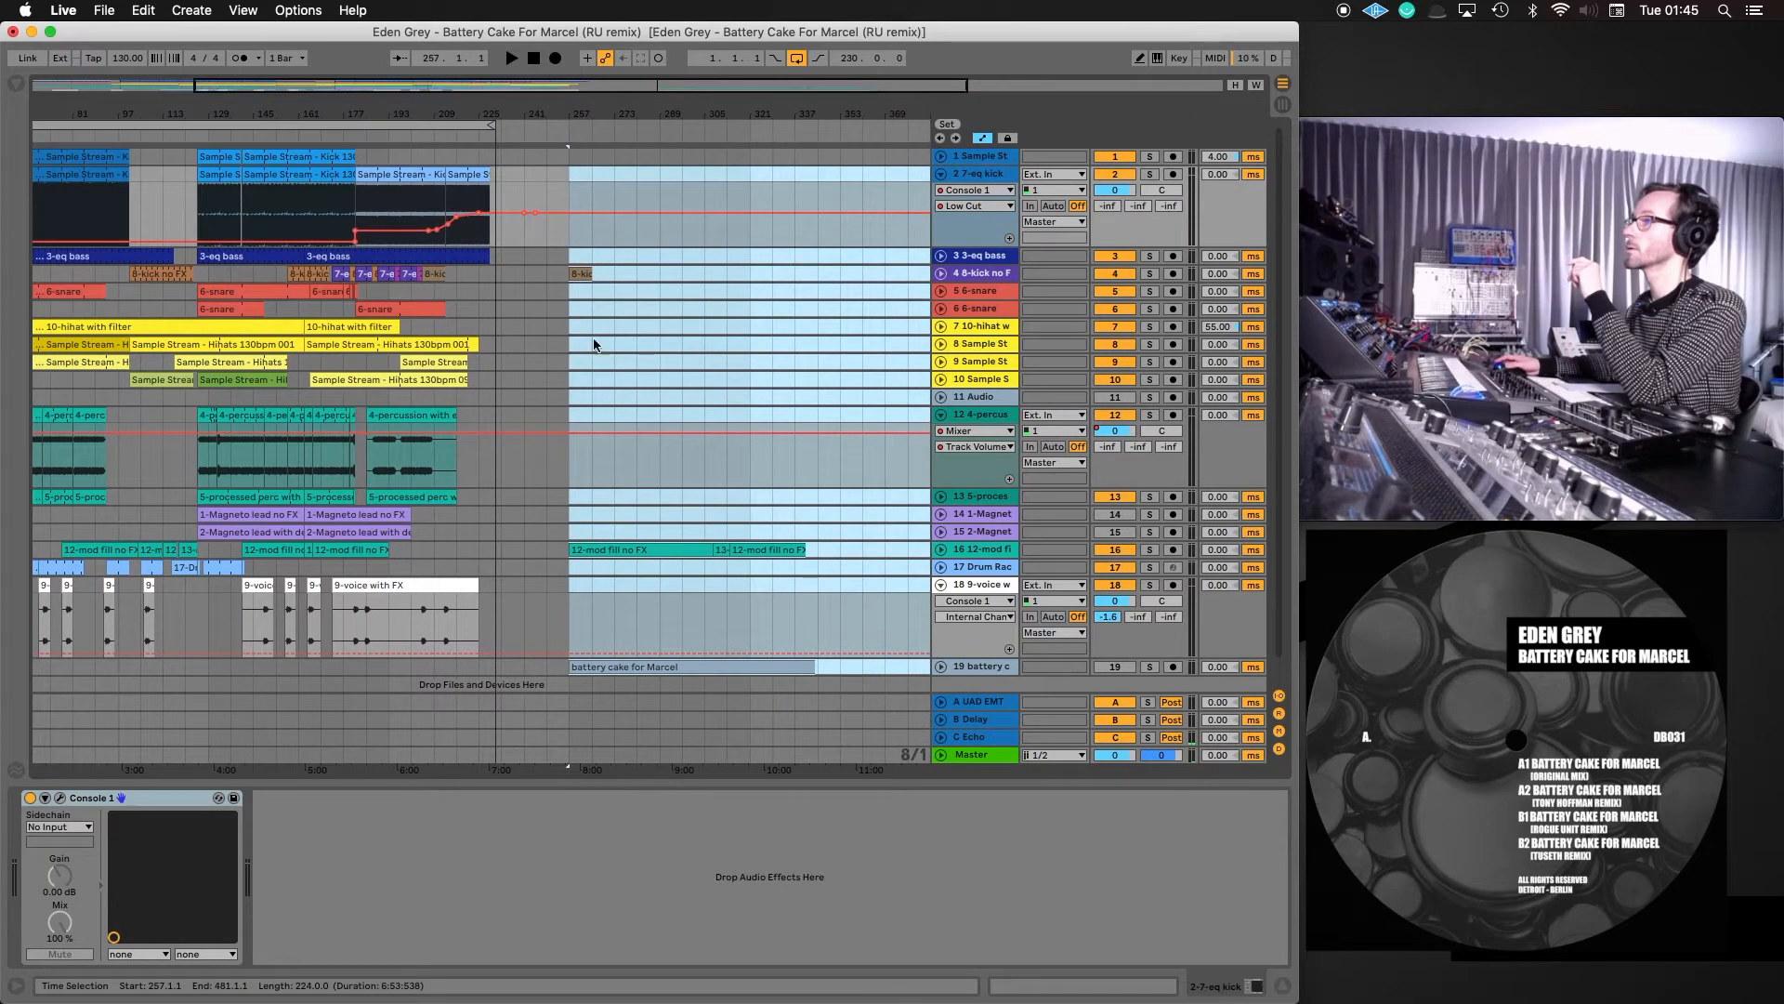
pyautogui.moveTo(589, 549); pyautogui.dragTo(523, 549)
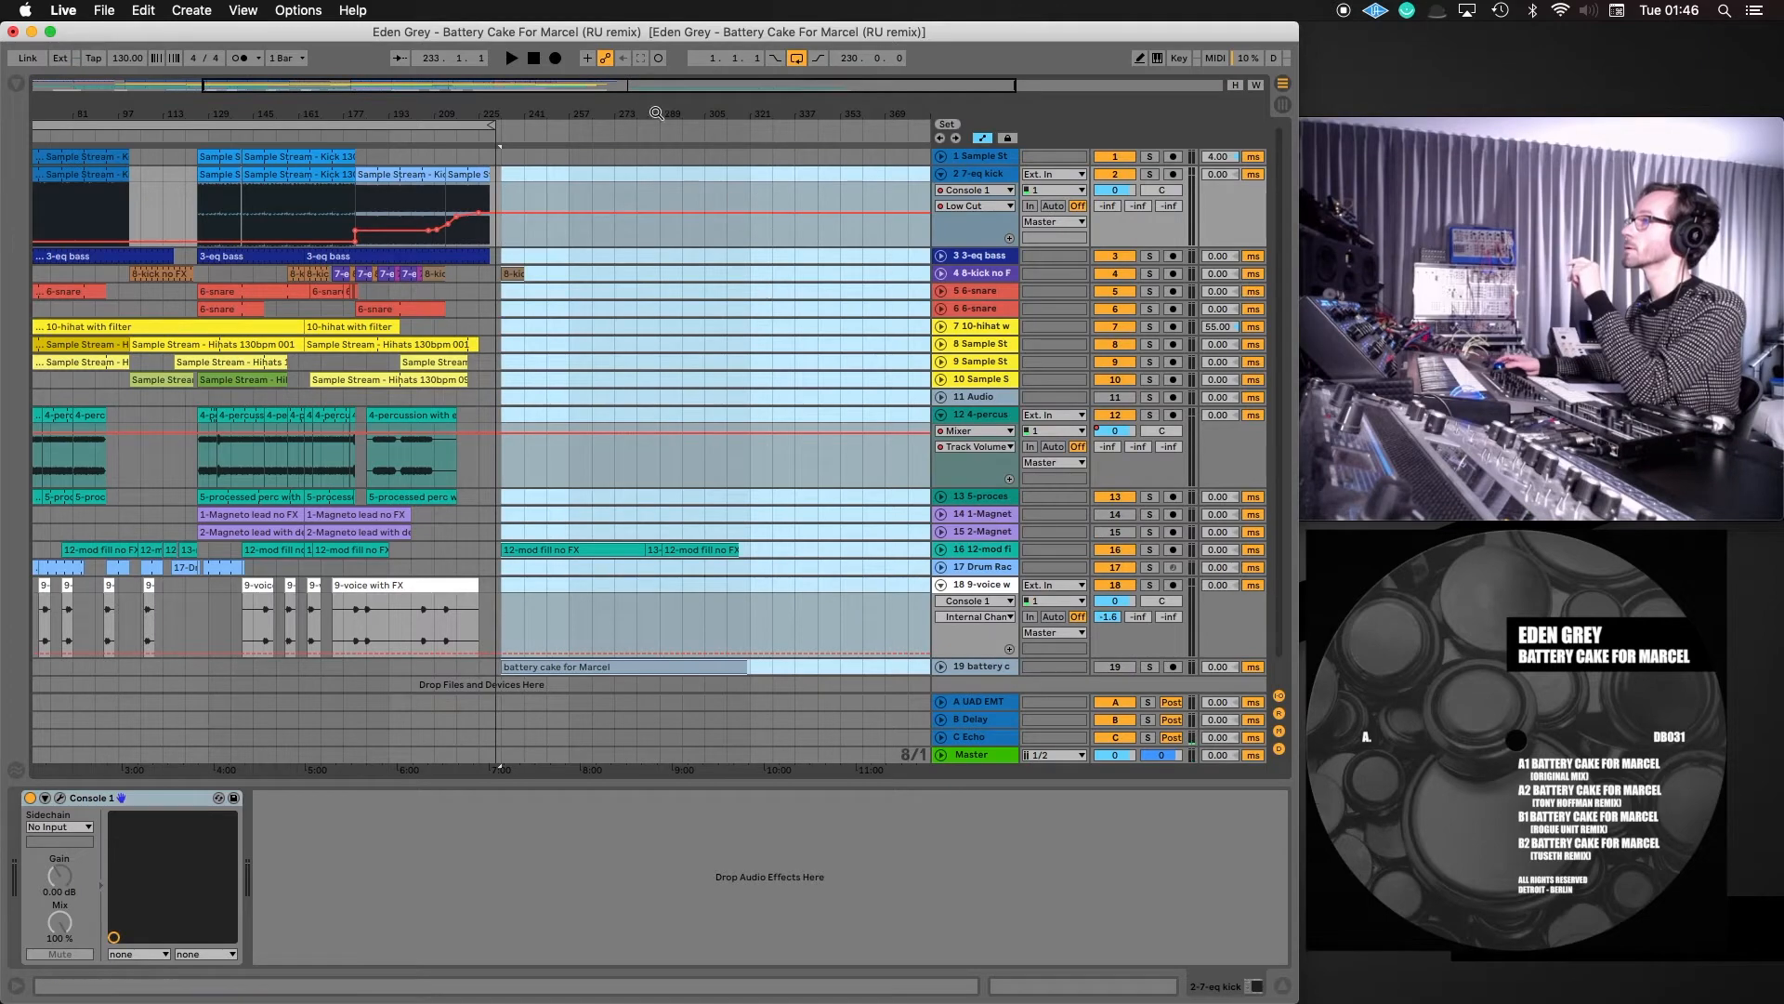
pyautogui.moveTo(551, 85); pyautogui.dragTo(543, 12)
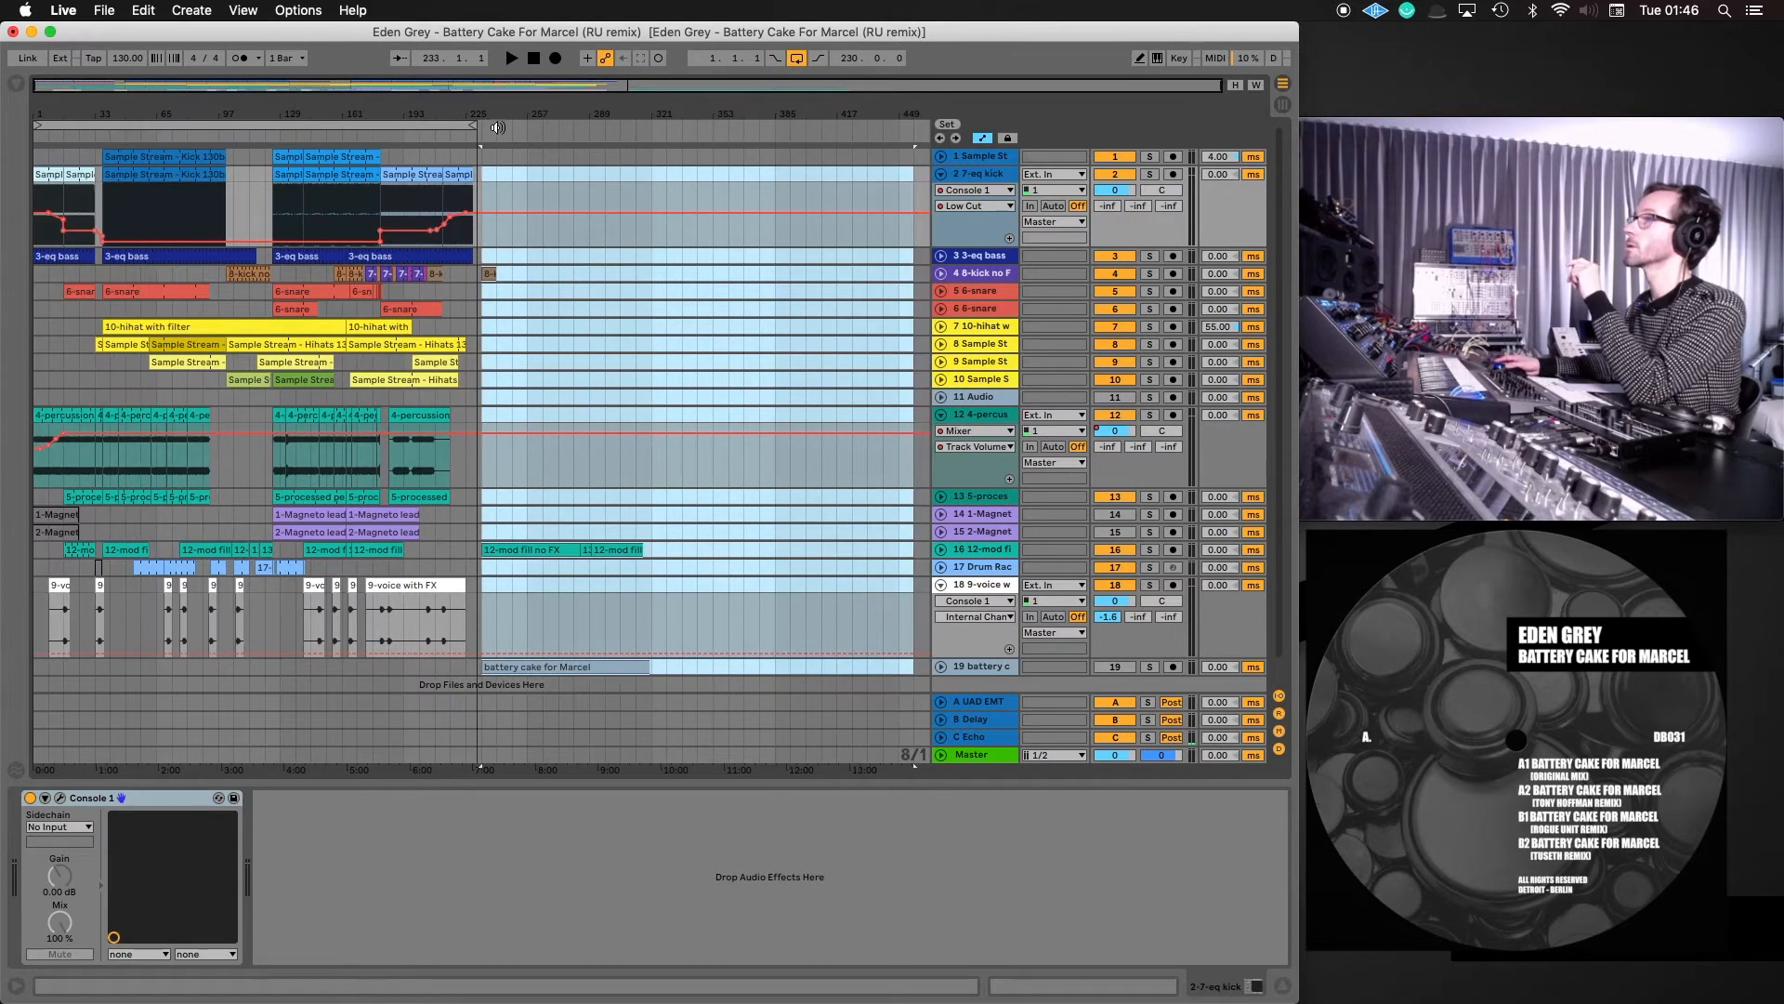
pyautogui.moveTo(492, 92)
pyautogui.mouseDown()
pyautogui.moveTo(492, 136)
pyautogui.moveTo(492, 89)
pyautogui.mouseUp()
pyautogui.click(700, 464)
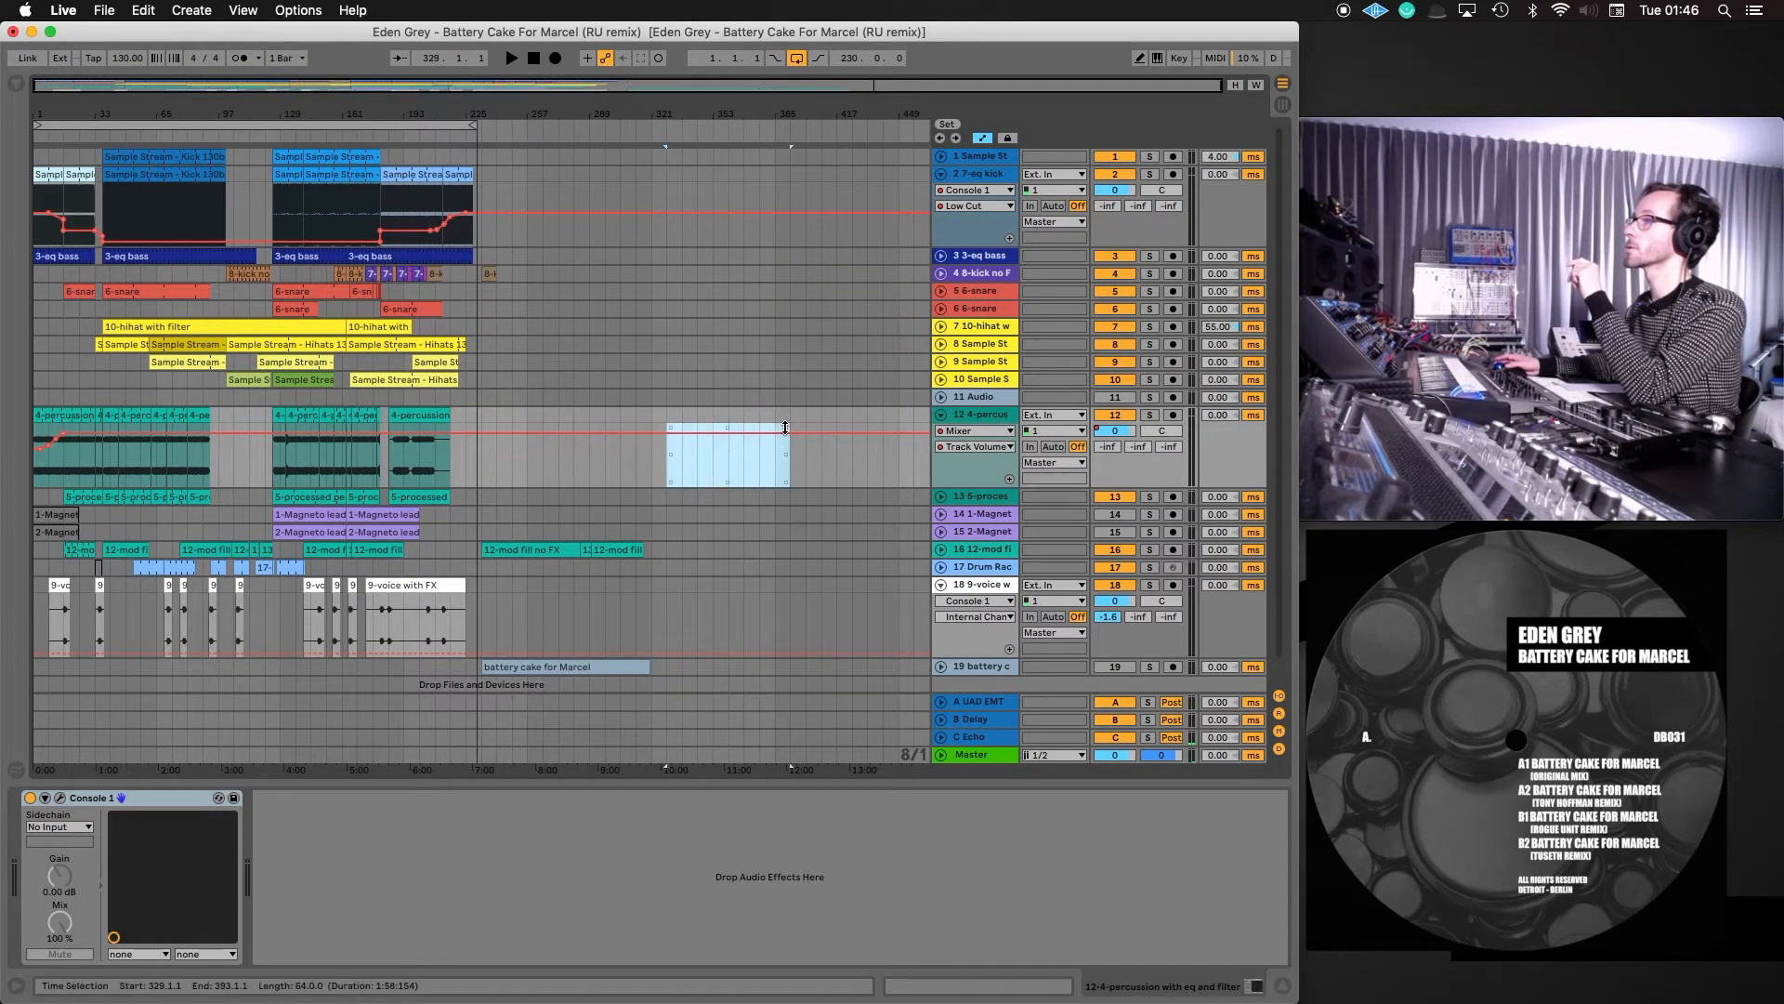
pyautogui.click(682, 361)
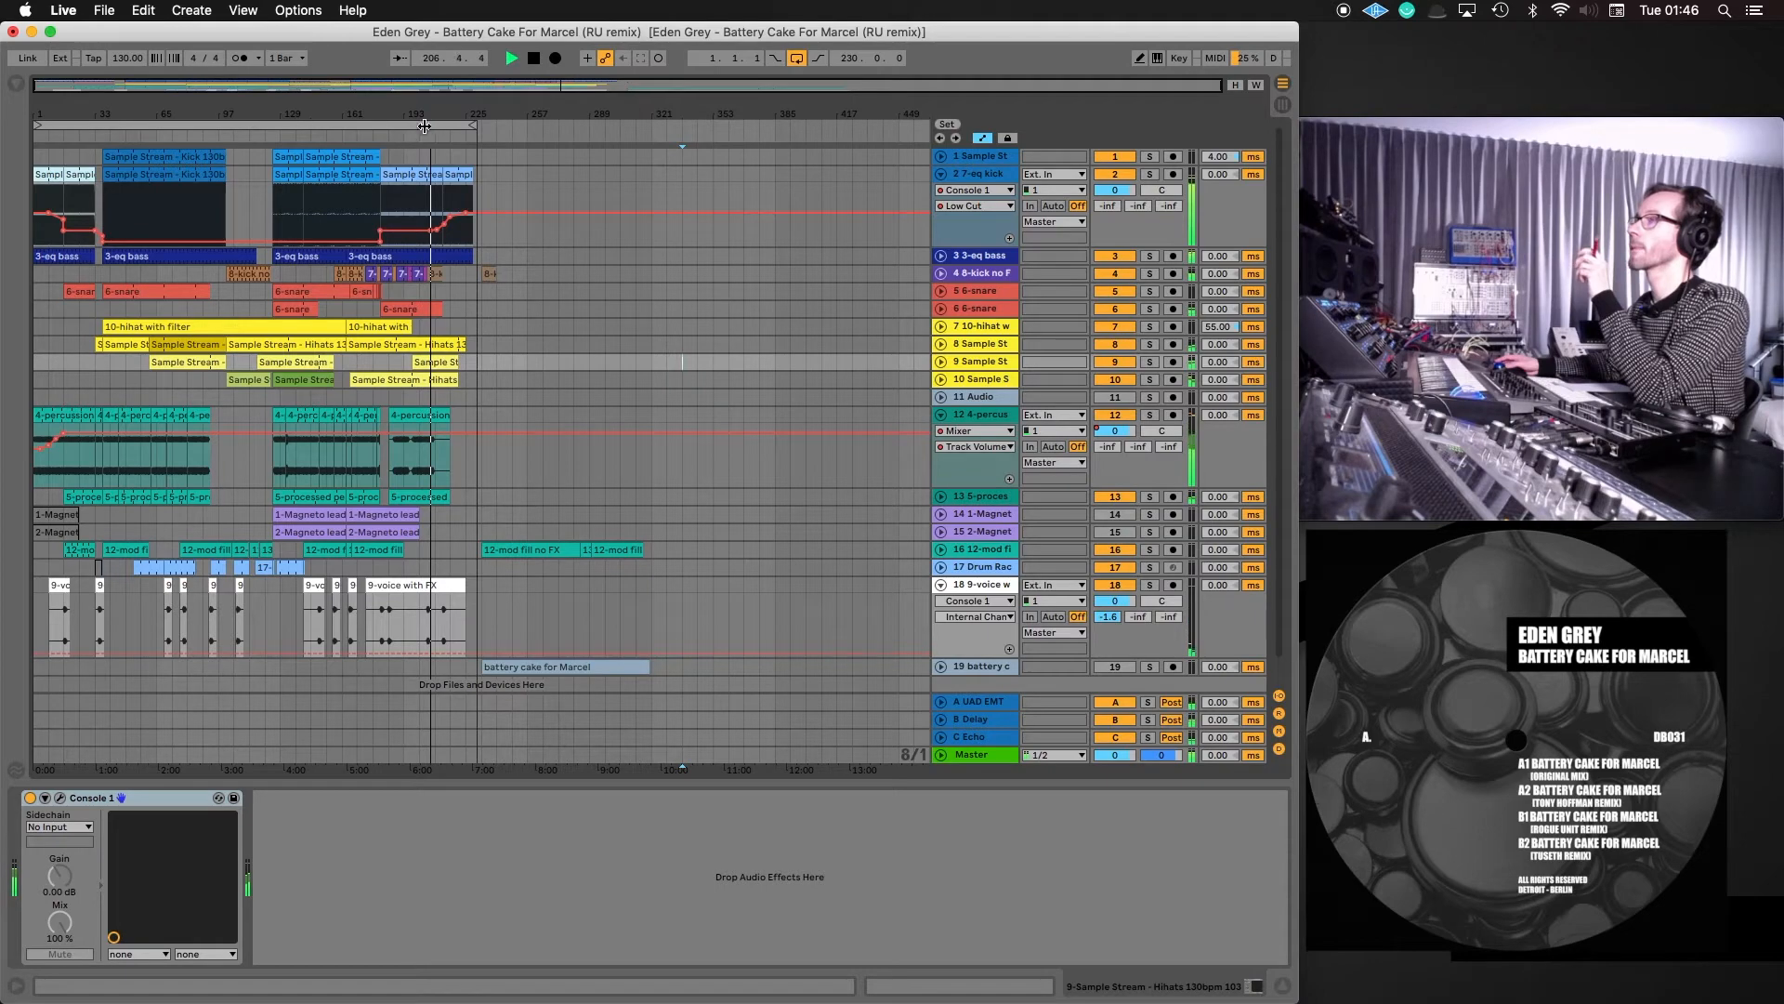
# Extend the rise of the 7-eq kick track's Low Cut automation with breakpoints at bars 221 and 225
pyautogui.moveTo(427, 89); pyautogui.dragTo(367, 191)
pyautogui.moveTo(760, 85); pyautogui.dragTo(548, 127)
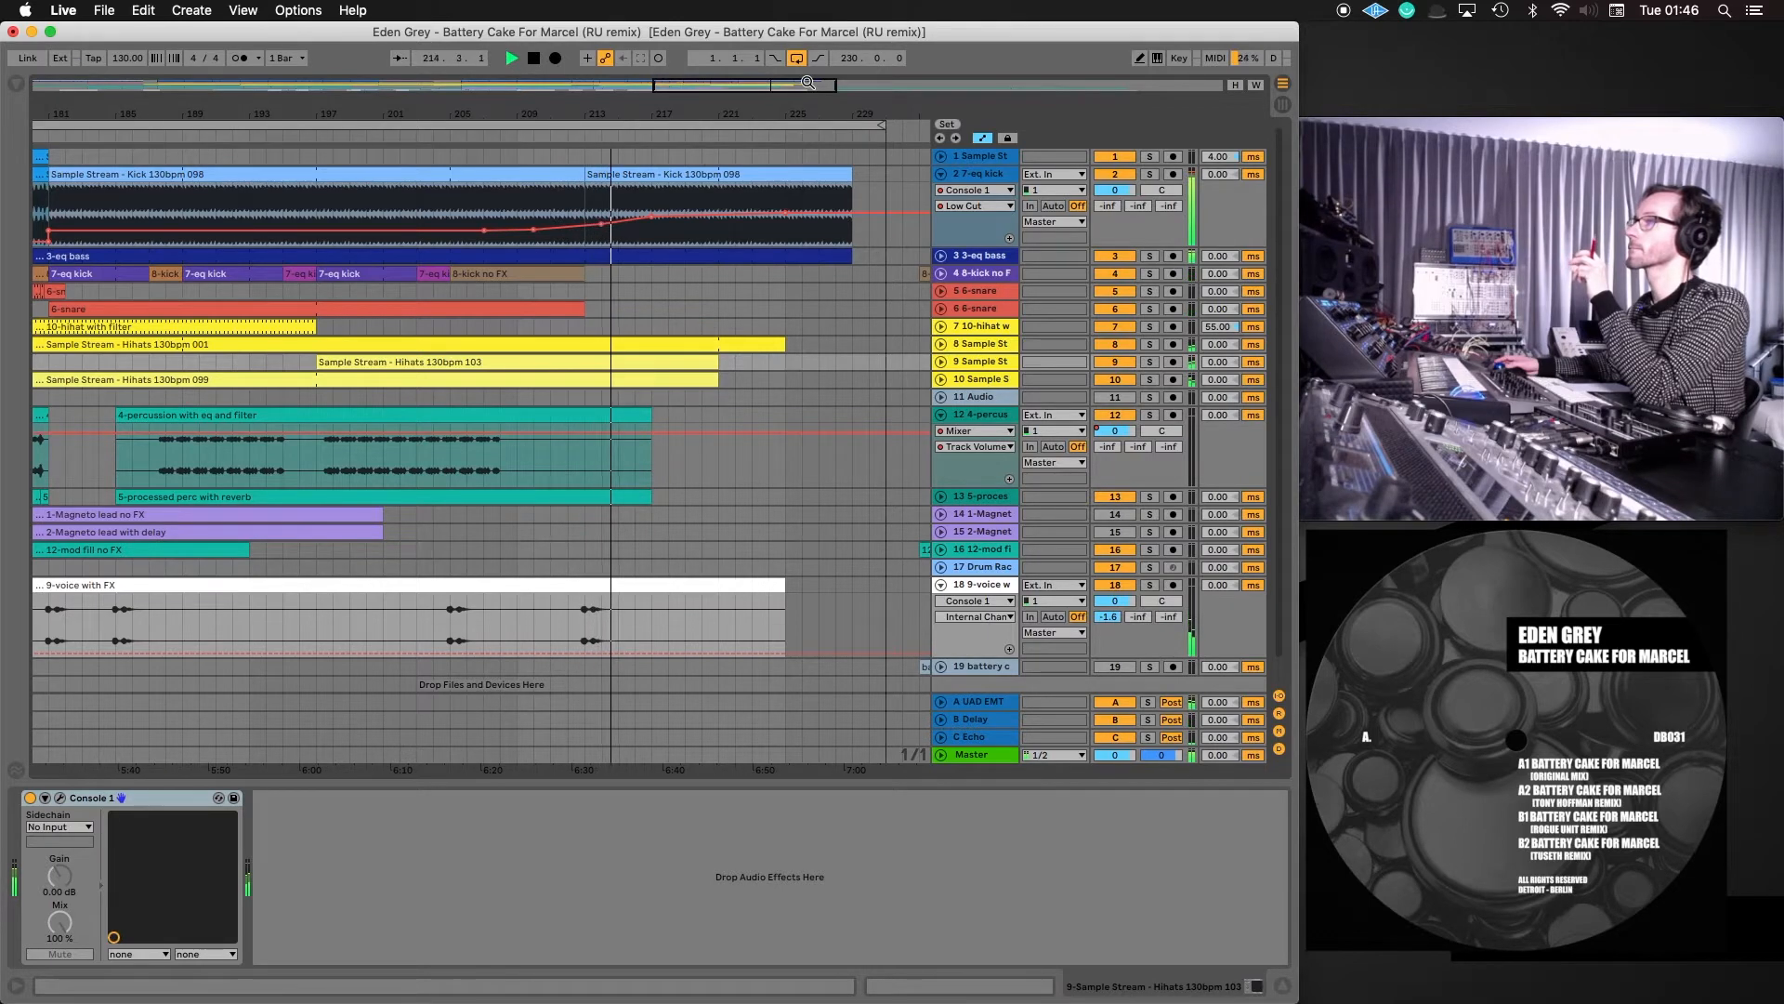
pyautogui.click(717, 216)
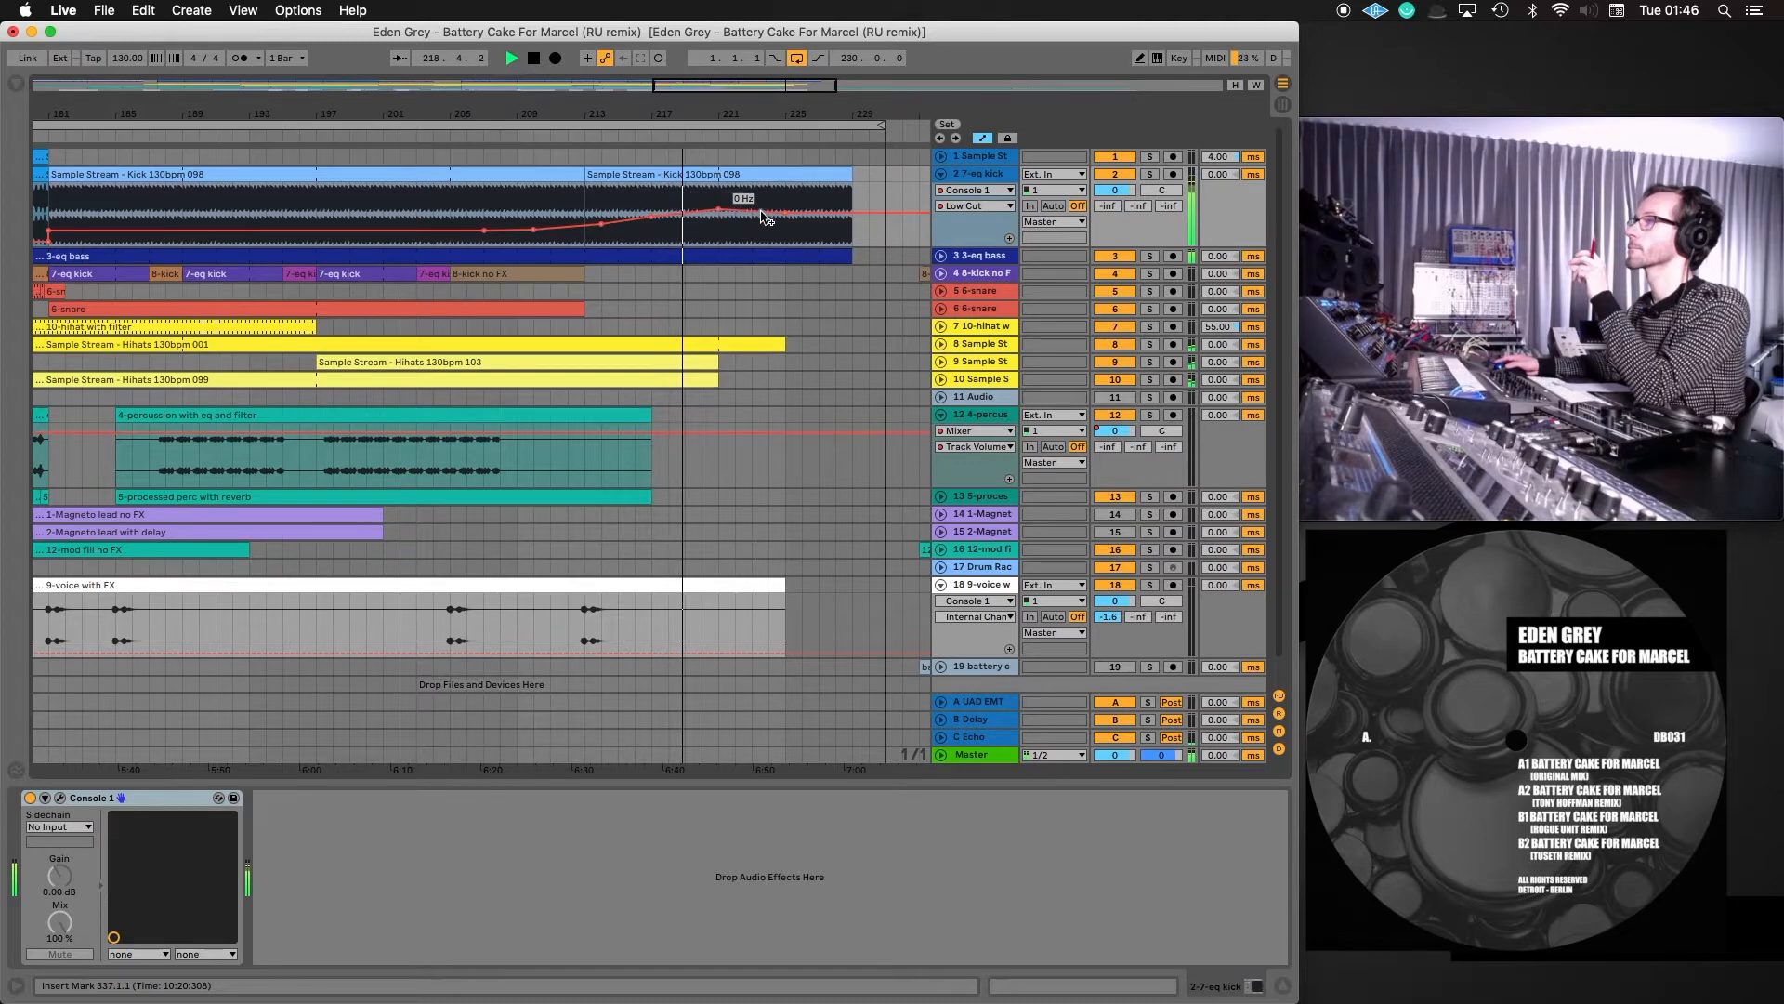
pyautogui.moveTo(783, 214); pyautogui.dragTo(786, 201)
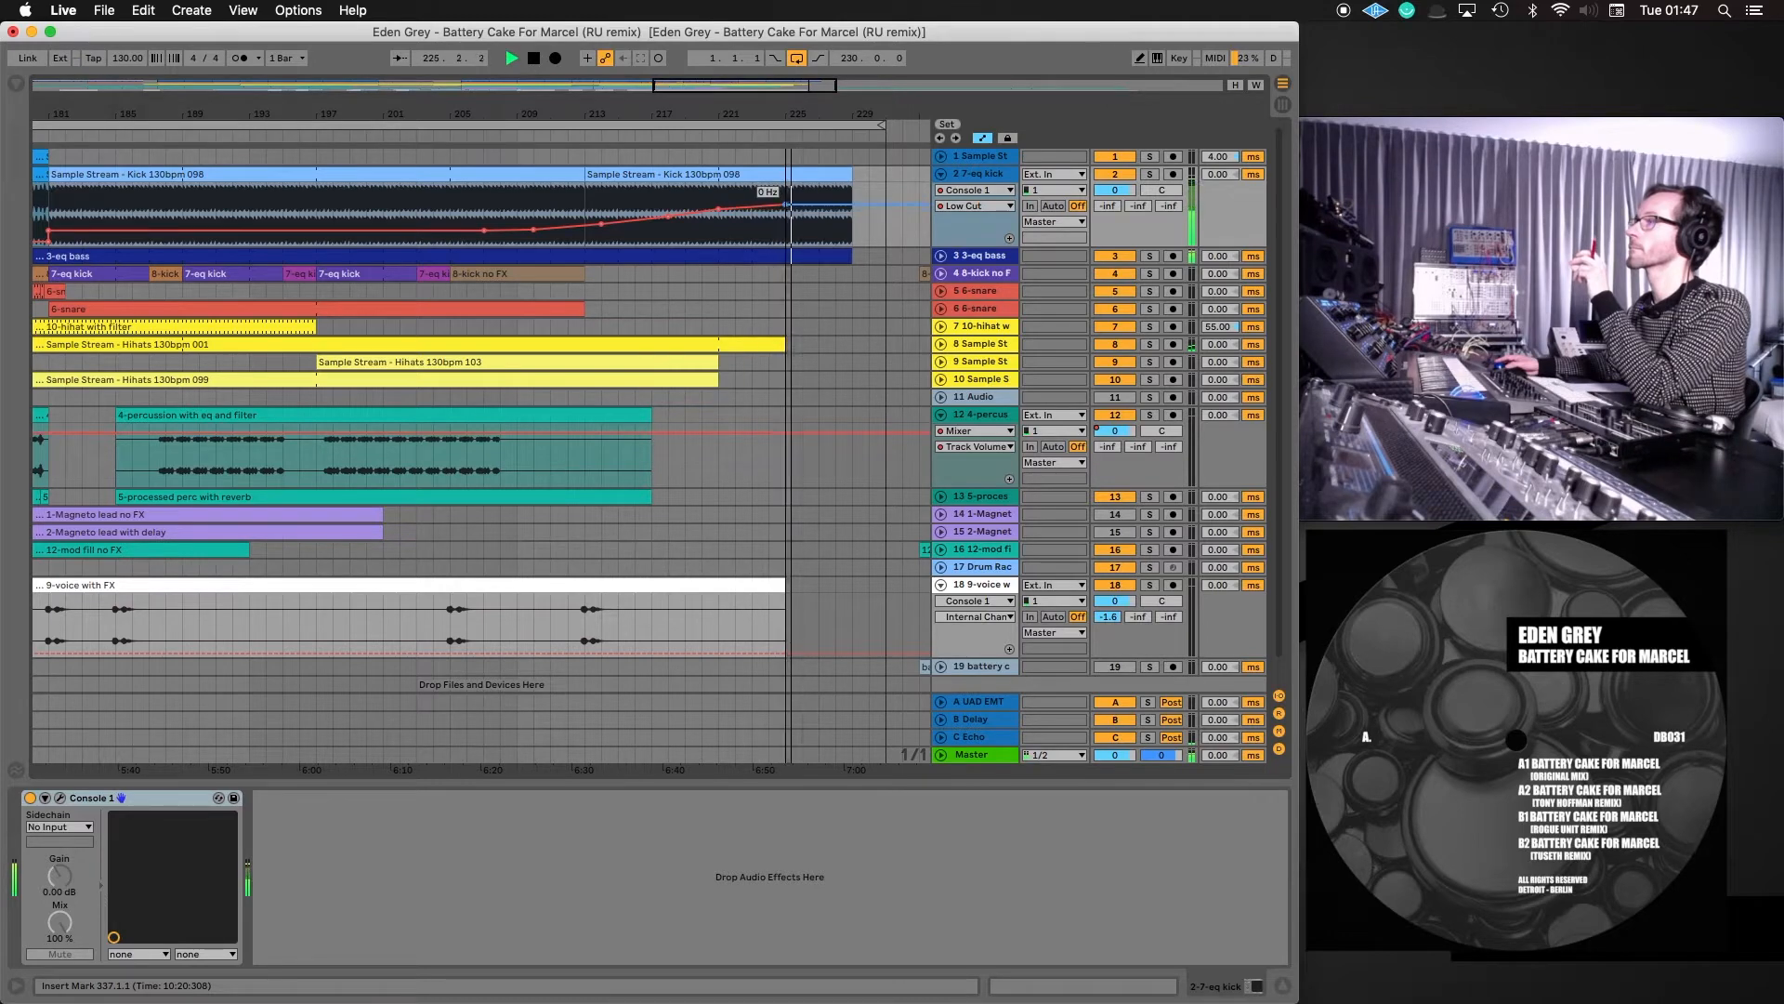
pyautogui.moveTo(785, 204); pyautogui.dragTo(719, 211)
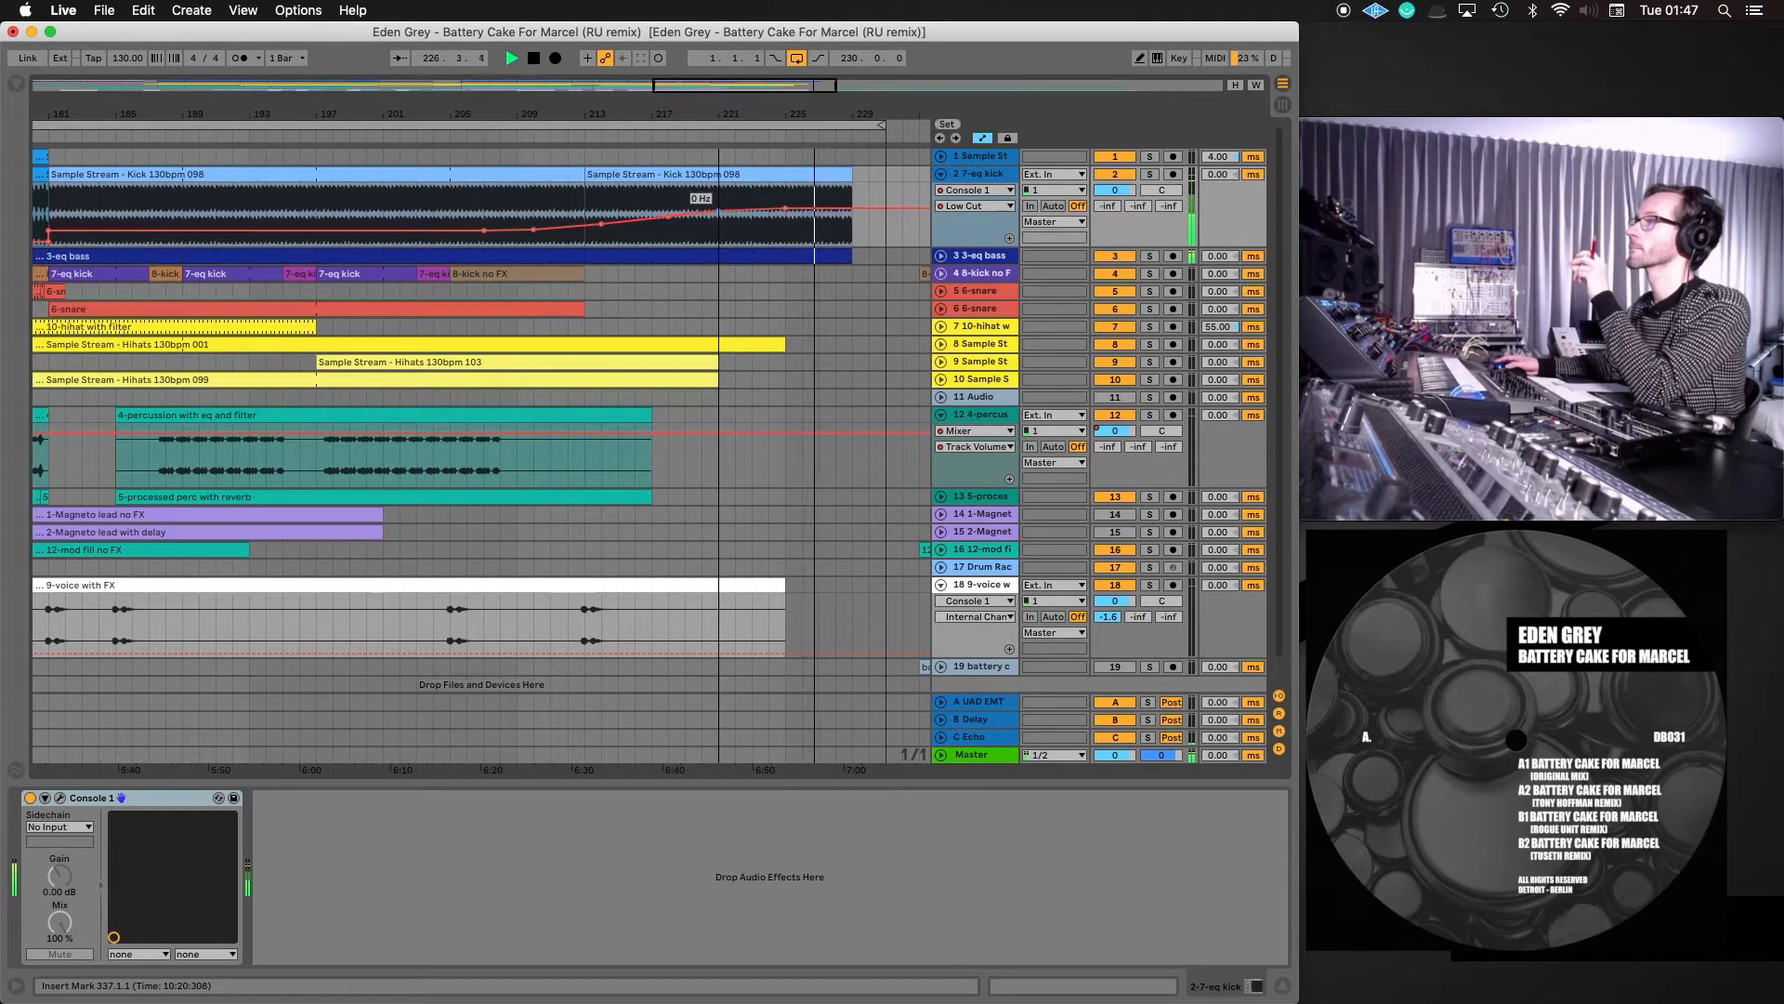
# Turn the Input Gain automation jump at bar 213 on the 7-eq kick track into a gradual rise ending at bar 221
pyautogui.click(956, 205)
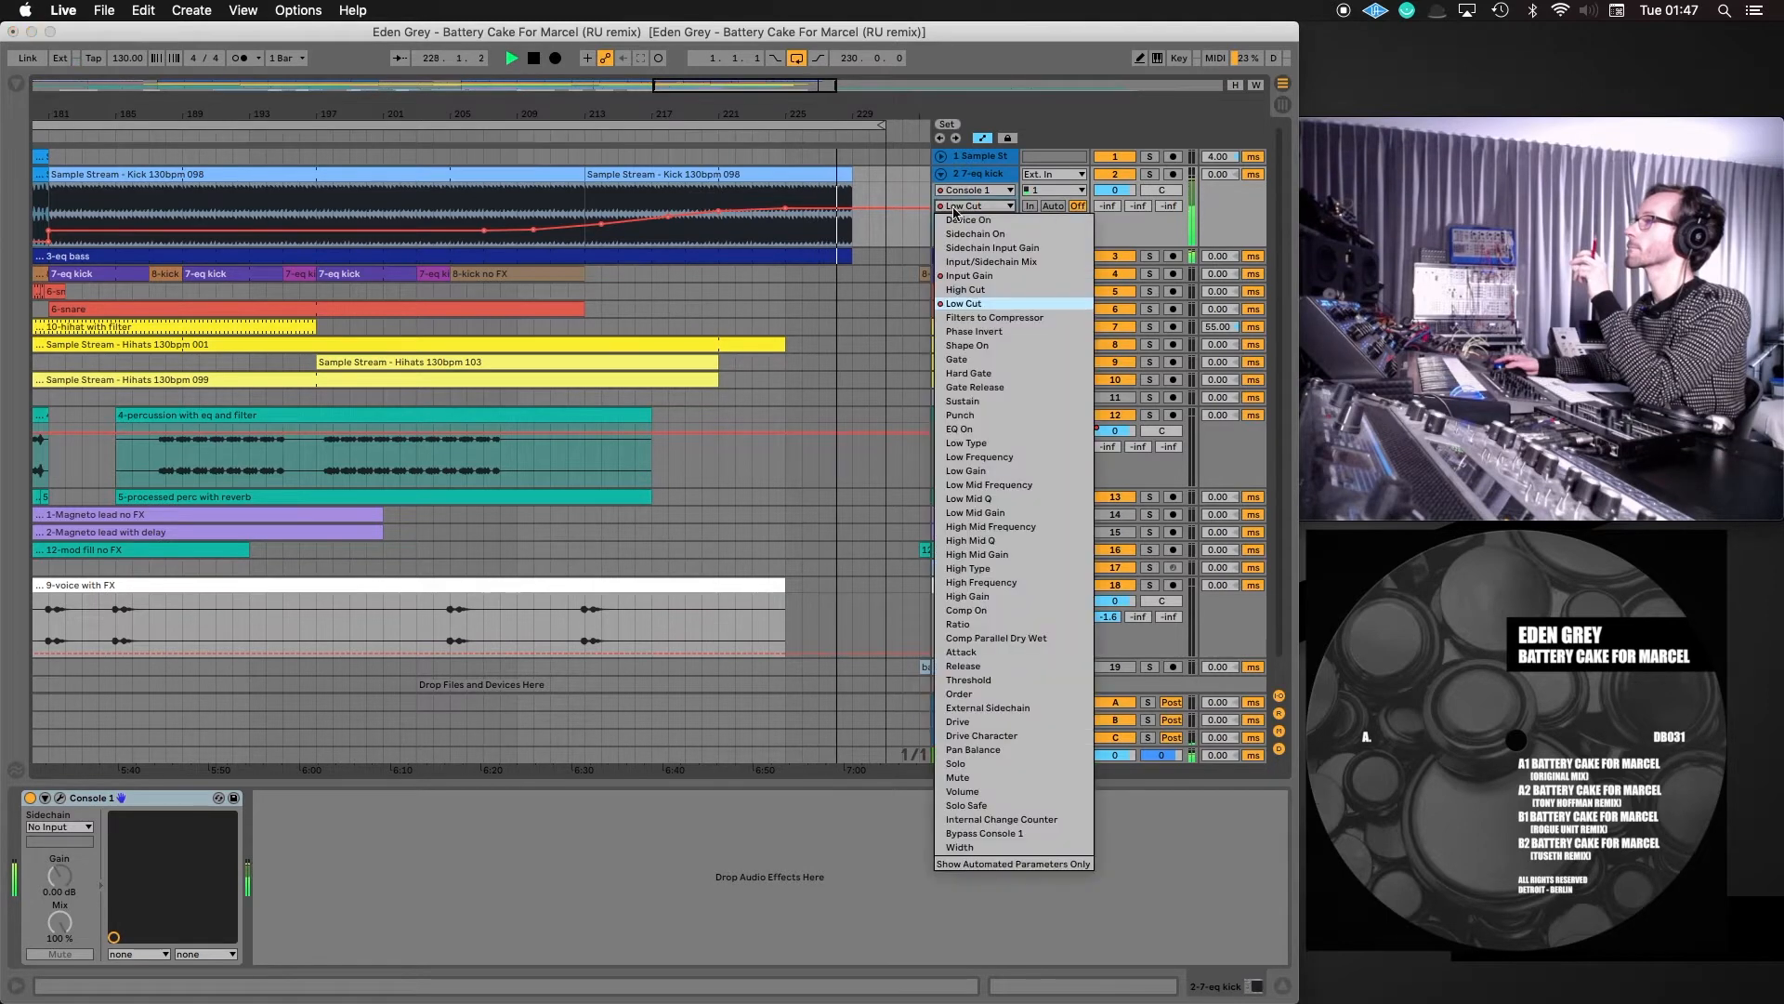
pyautogui.click(962, 274)
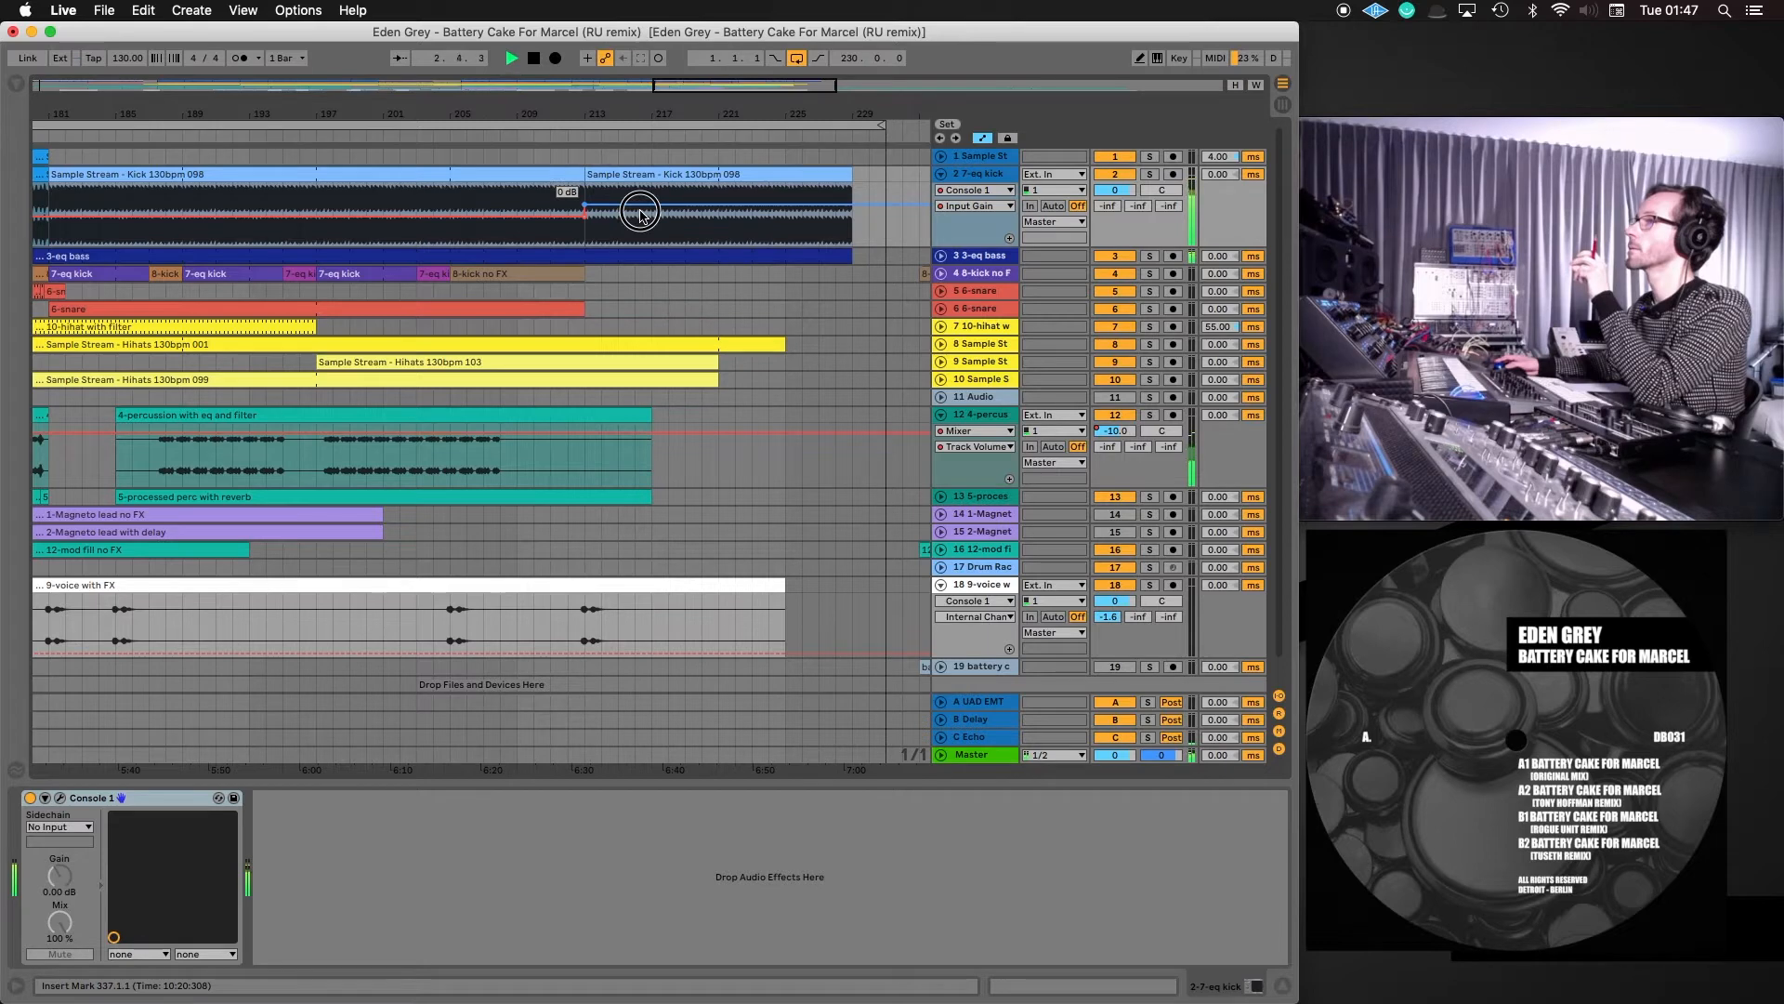
pyautogui.moveTo(640, 216)
pyautogui.mouseDown()
pyautogui.moveTo(640, 239)
pyautogui.moveTo(640, 208)
pyautogui.mouseUp()
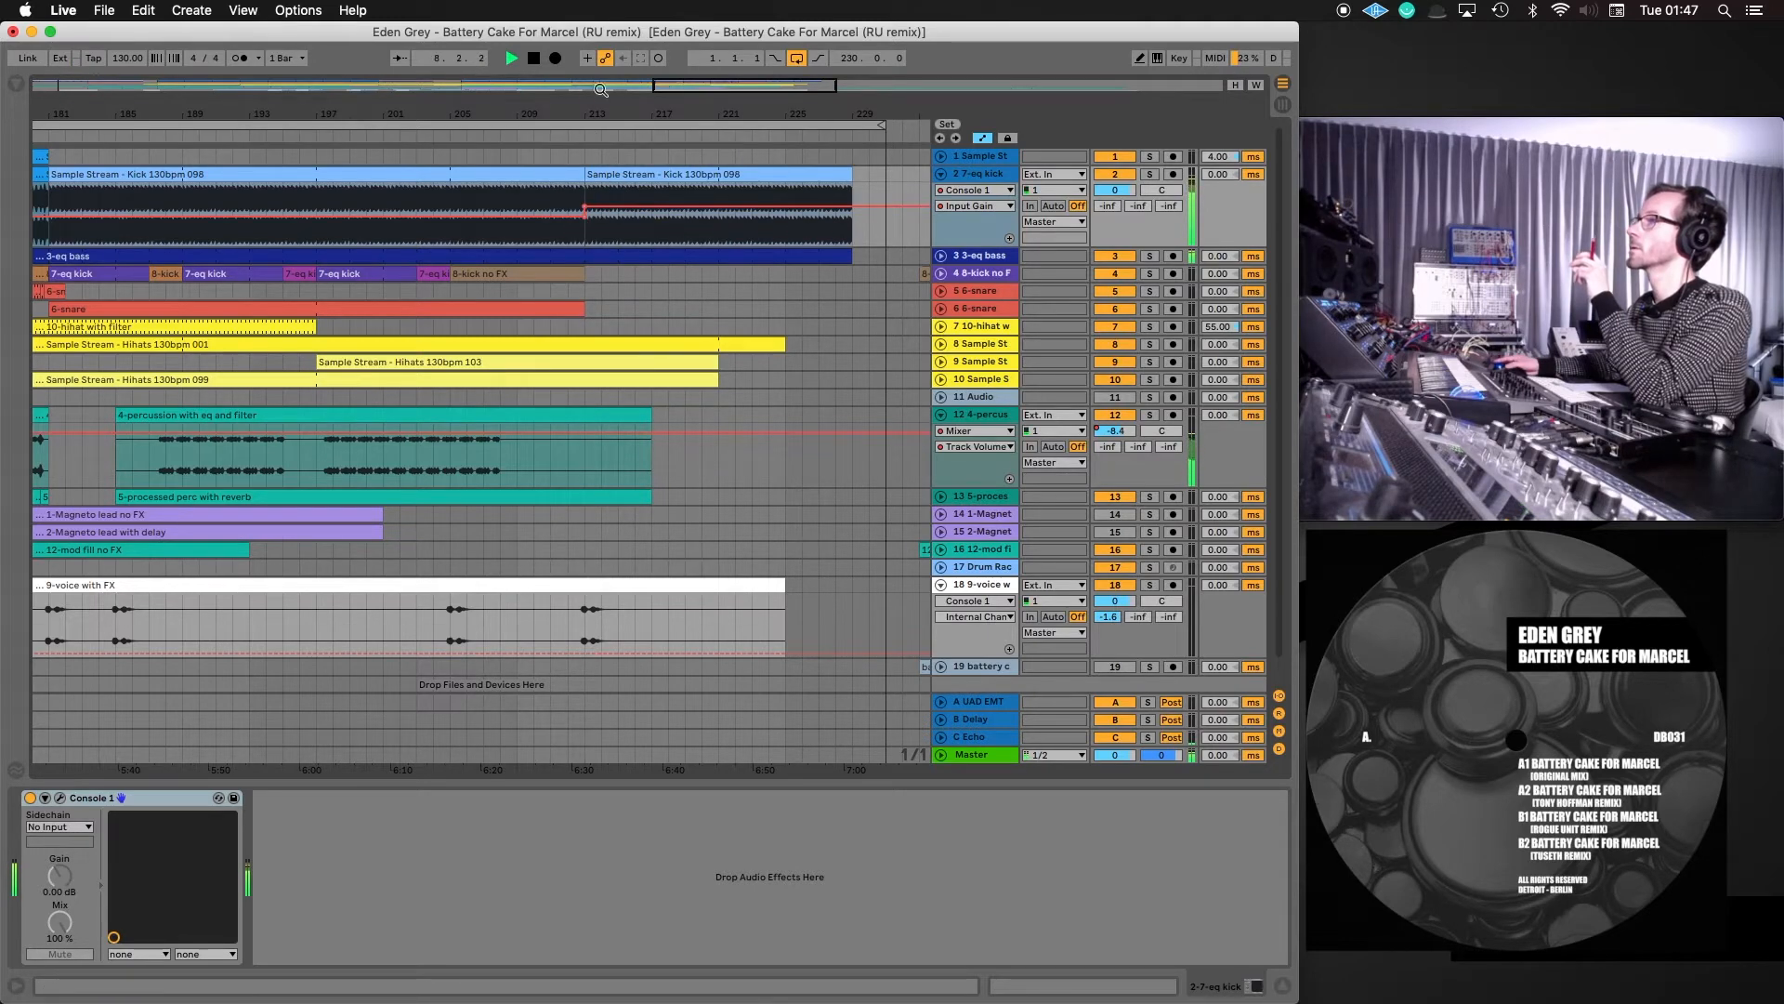
pyautogui.click(558, 133)
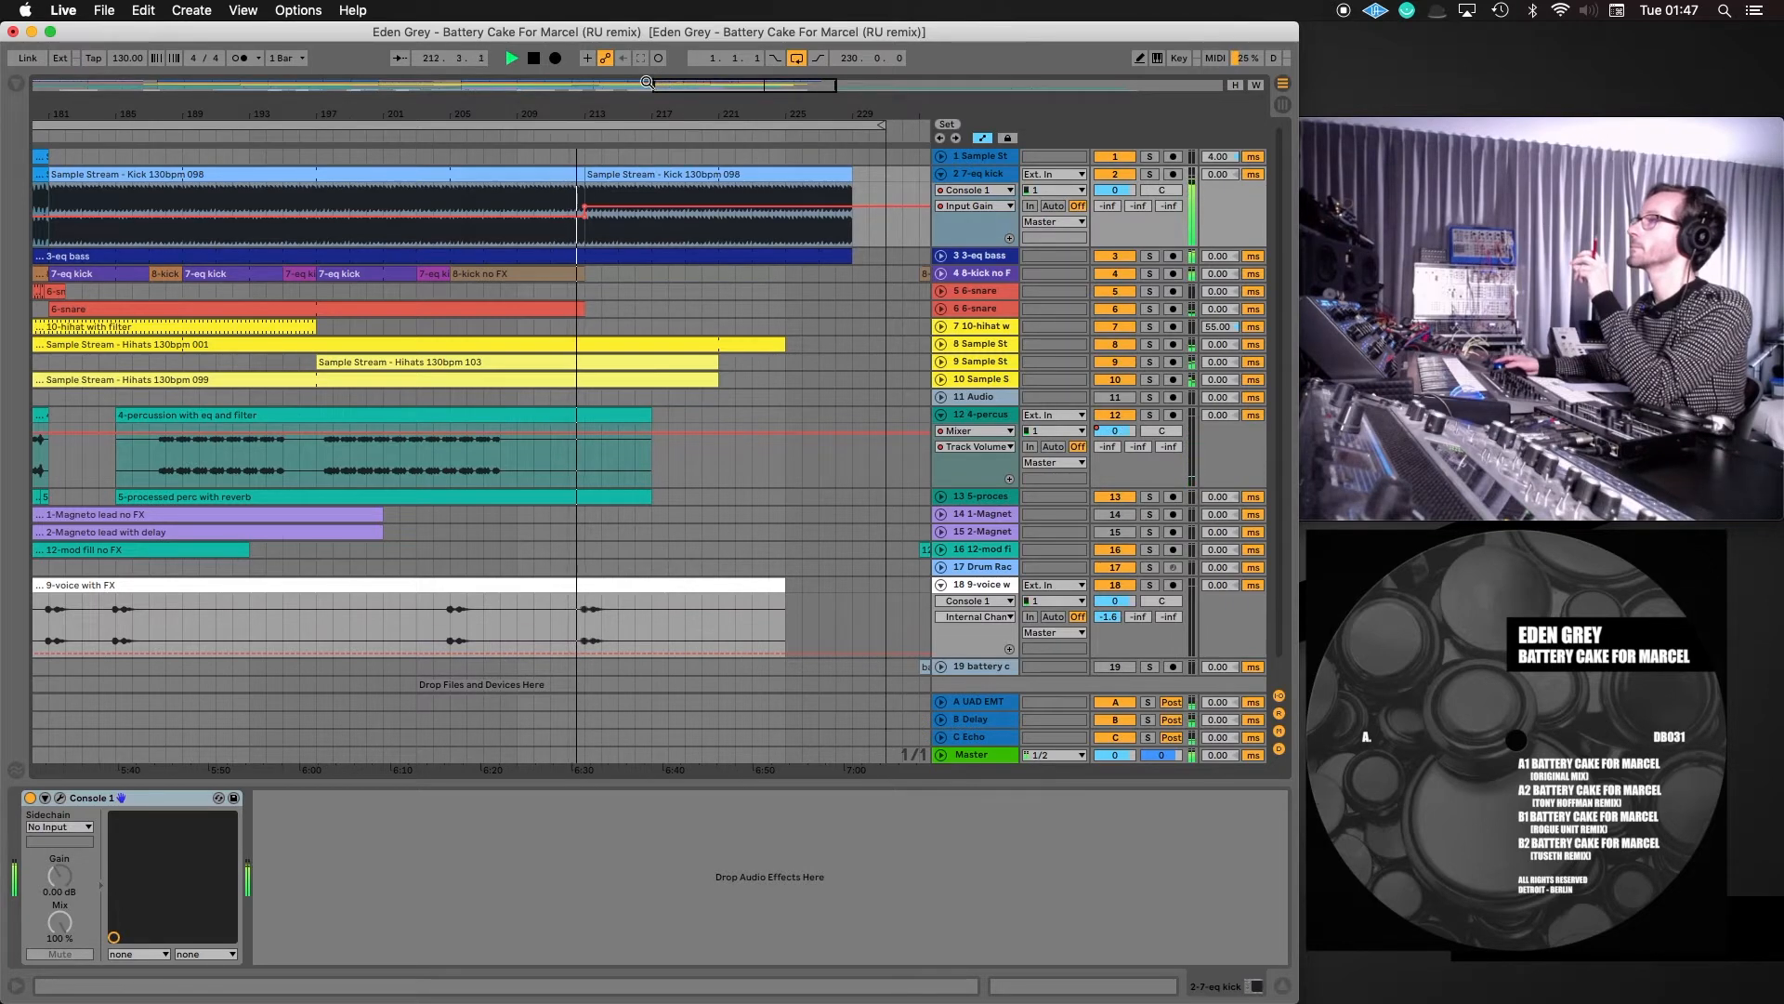
pyautogui.moveTo(660, 85); pyautogui.dragTo(660, 44)
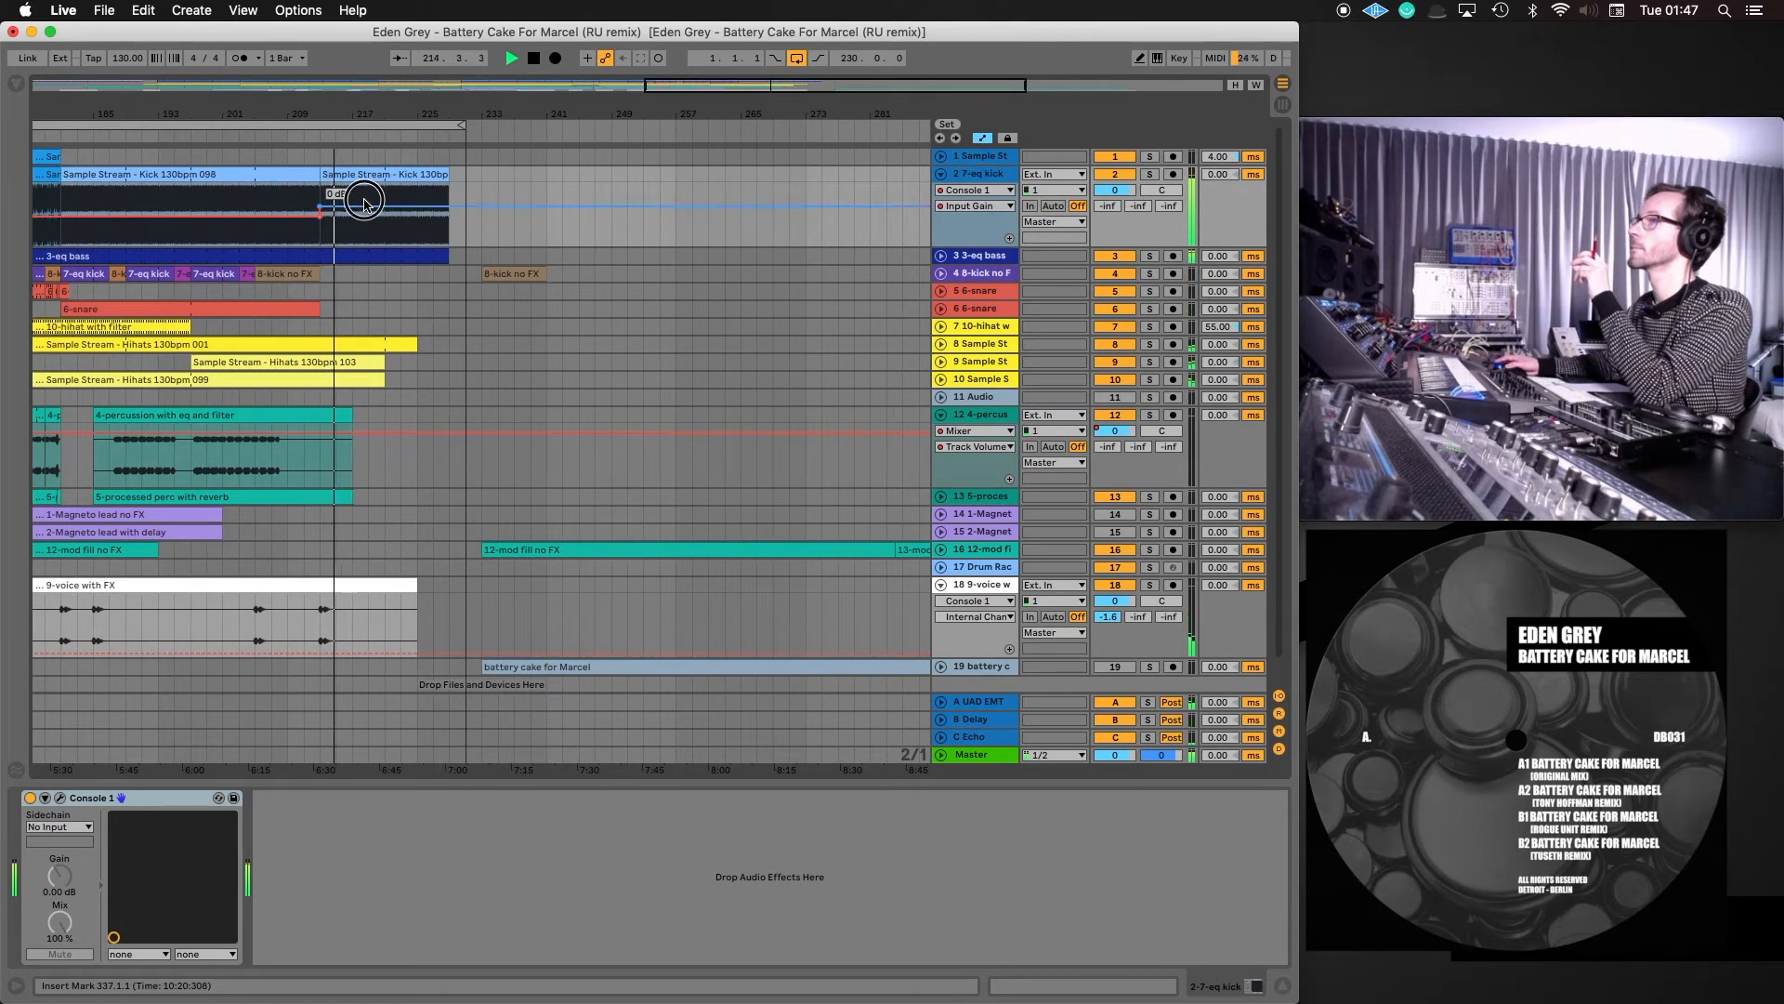
pyautogui.moveTo(322, 206); pyautogui.dragTo(322, 208)
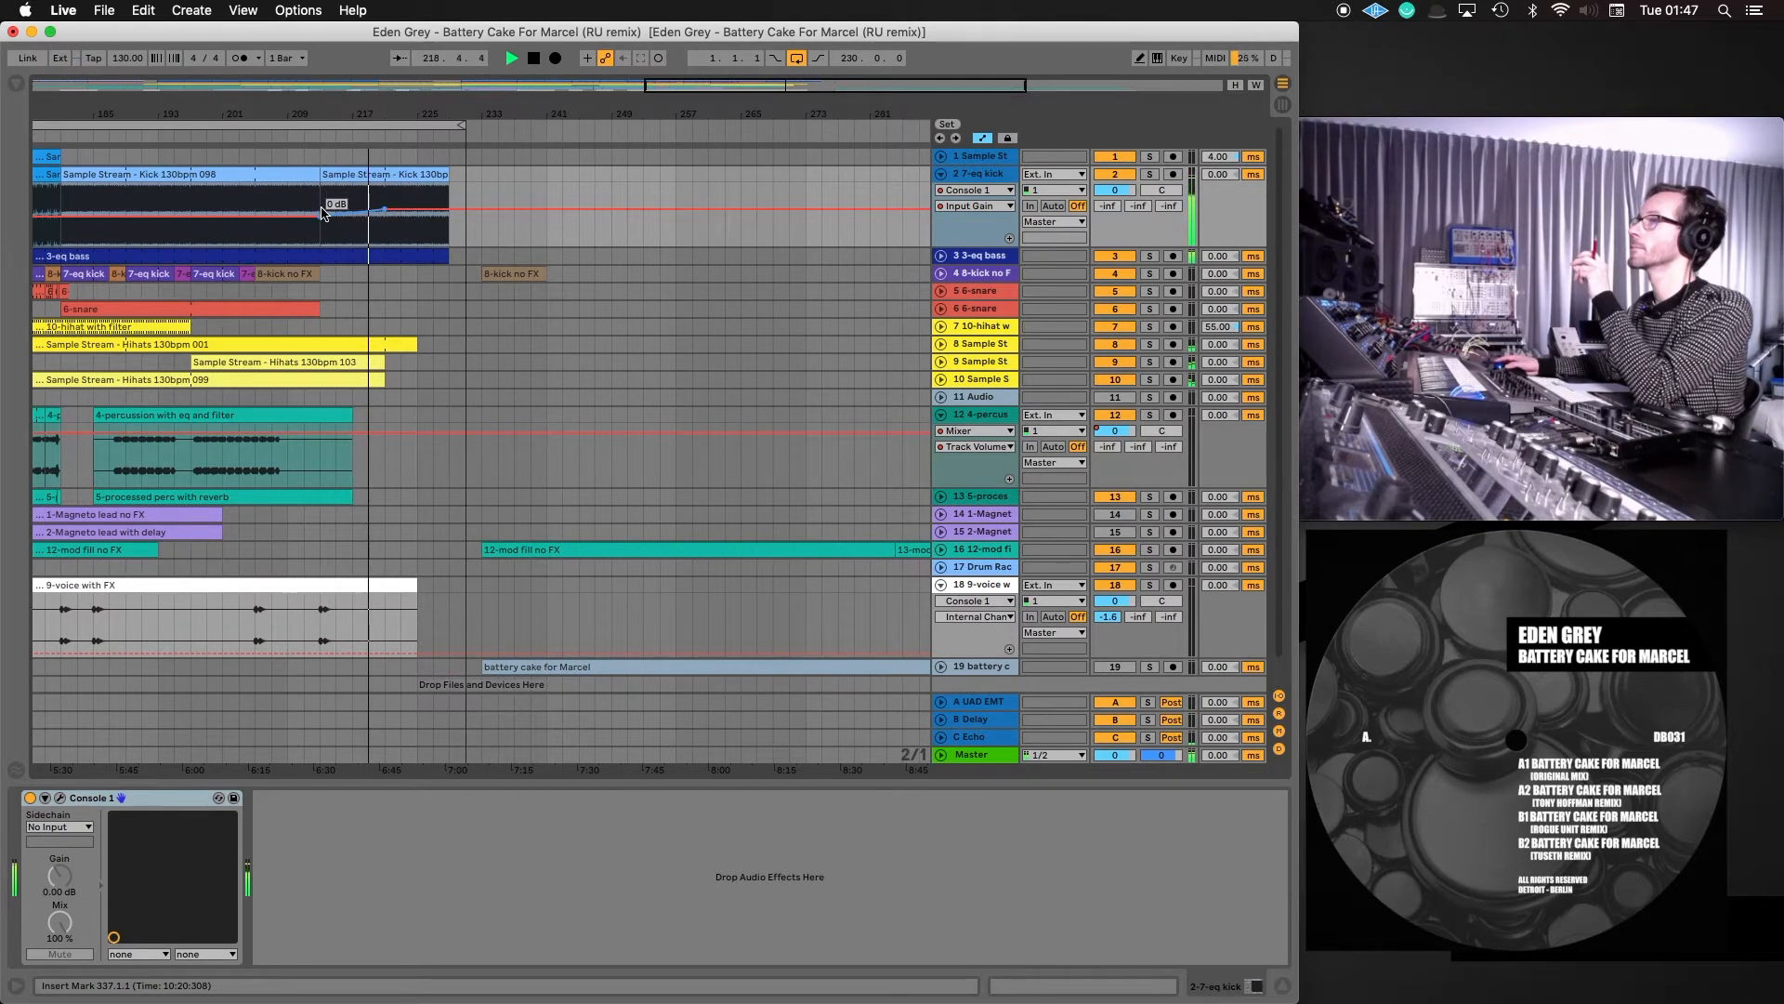
# Lower the raised Input Gain automation at the start of the 7-eq kick track, ahead of bar 17
pyautogui.moveTo(155, 115); pyautogui.dragTo(155, 60)
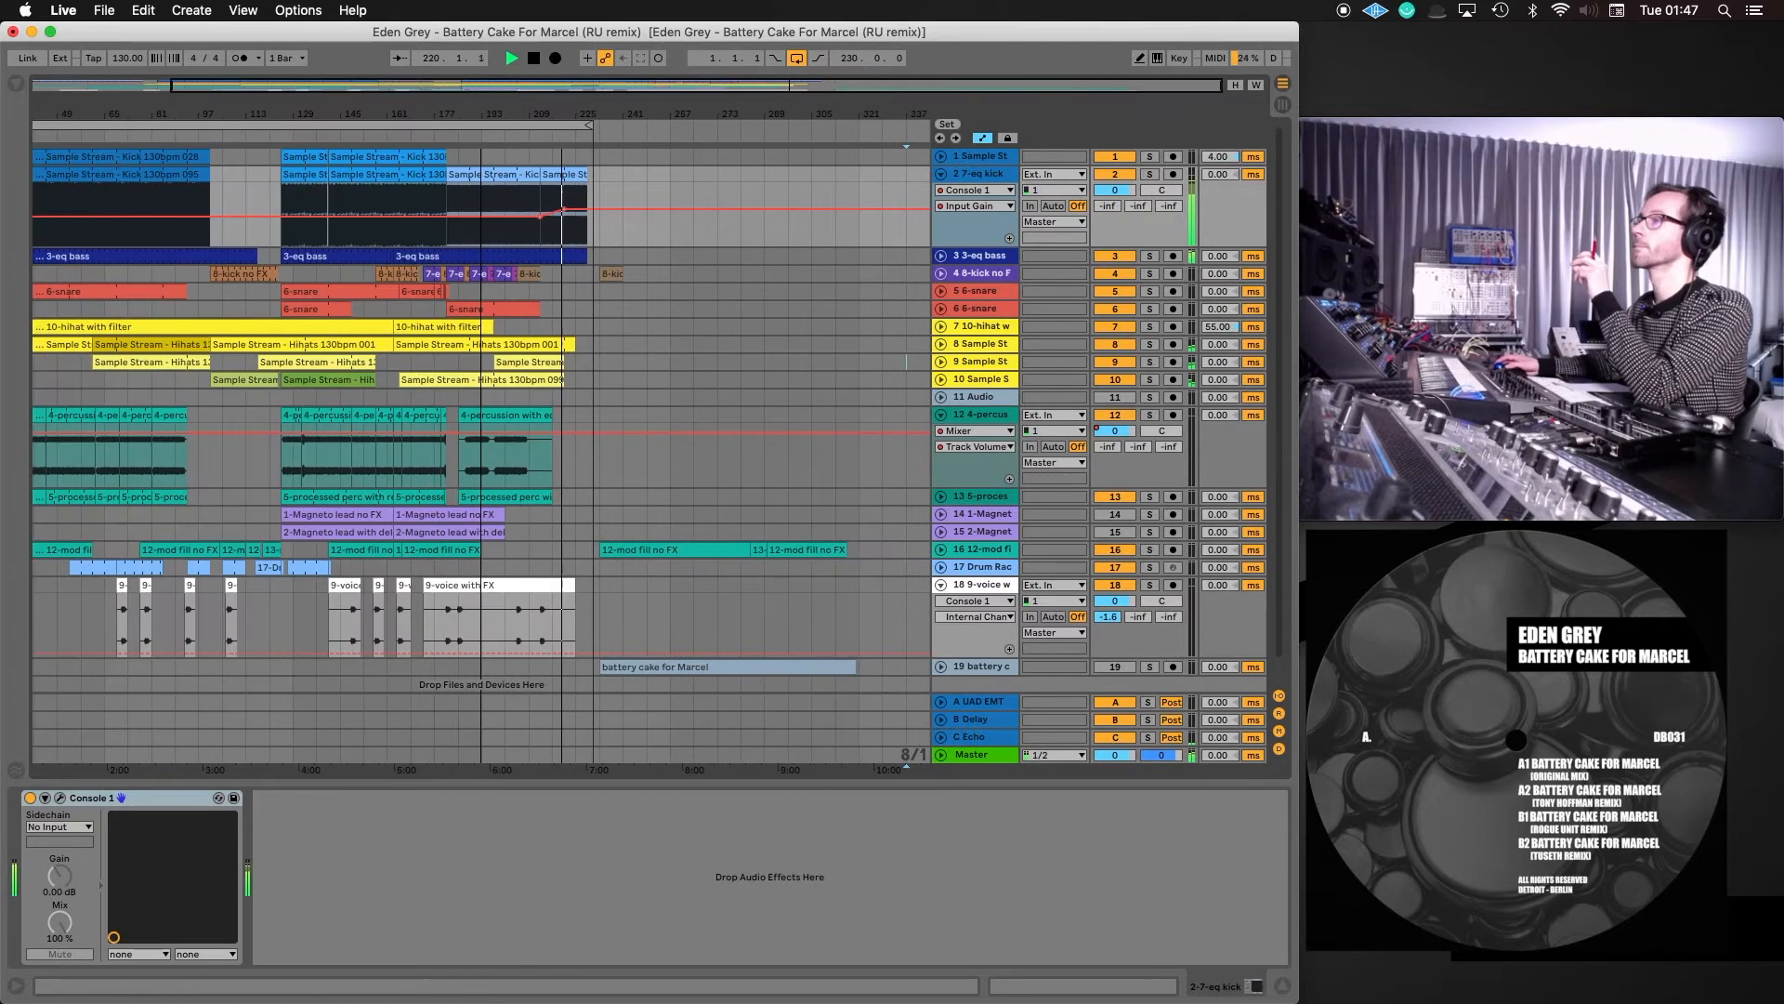
pyautogui.moveTo(481, 115); pyautogui.dragTo(597, 115)
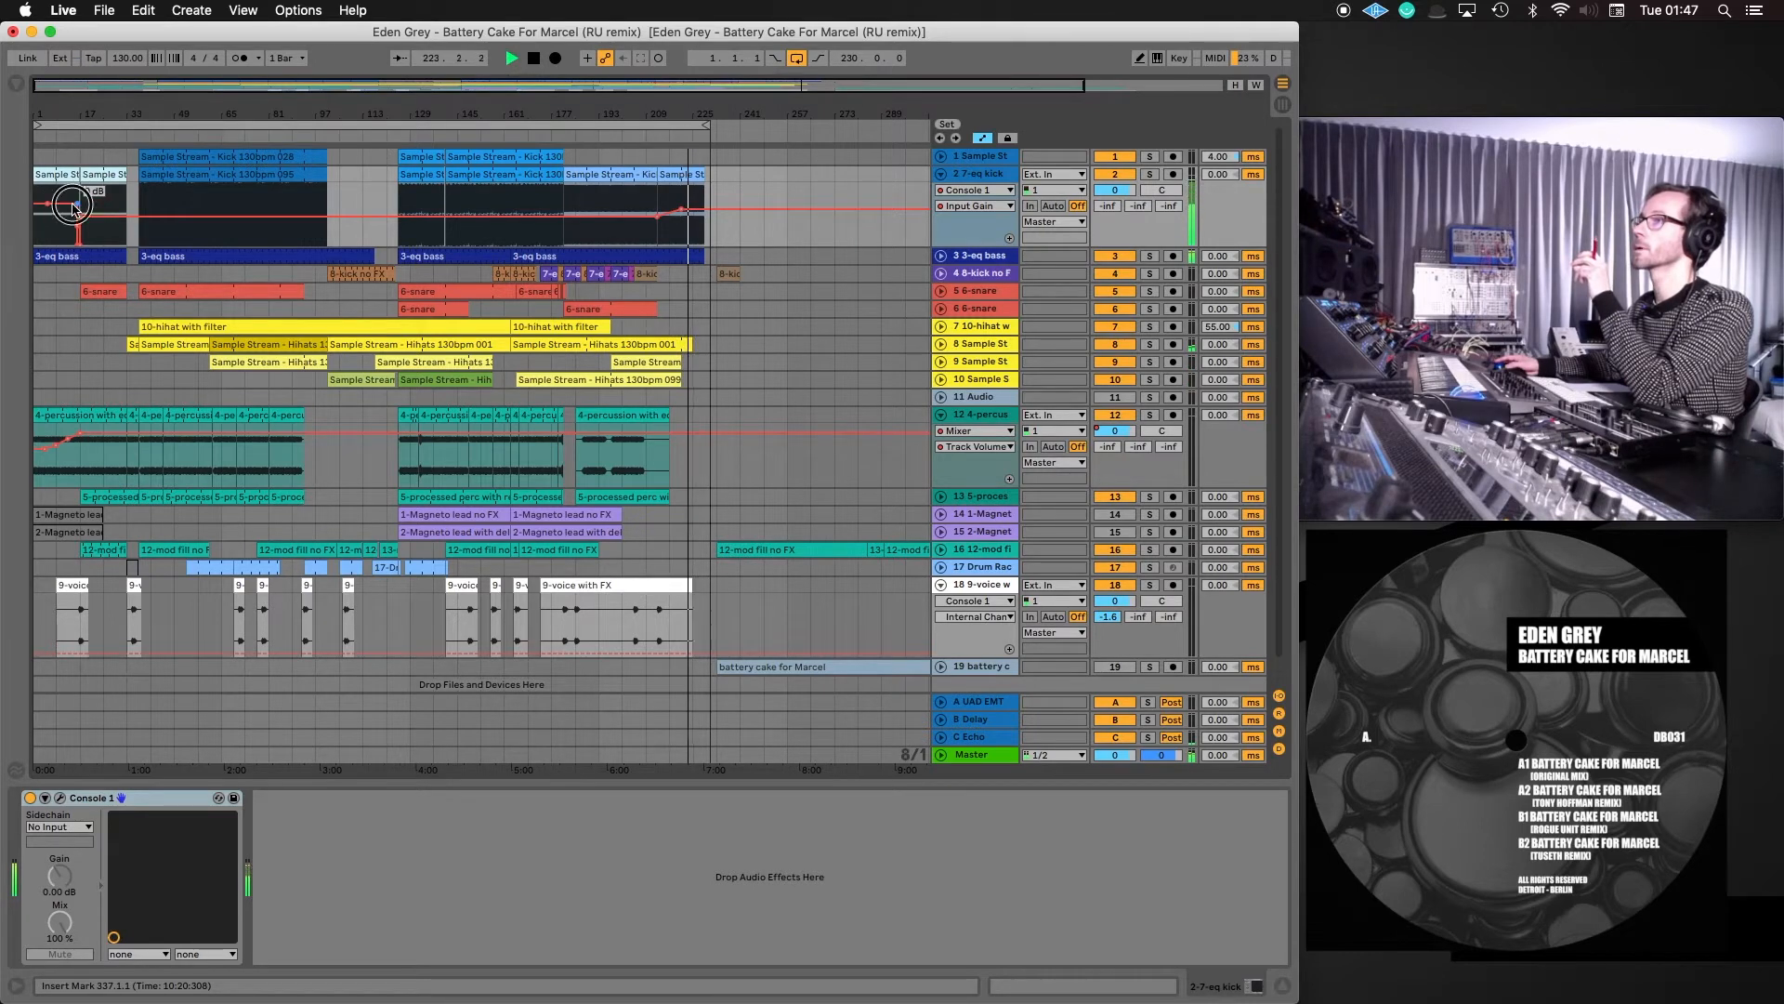
pyautogui.moveTo(77, 204); pyautogui.dragTo(77, 207)
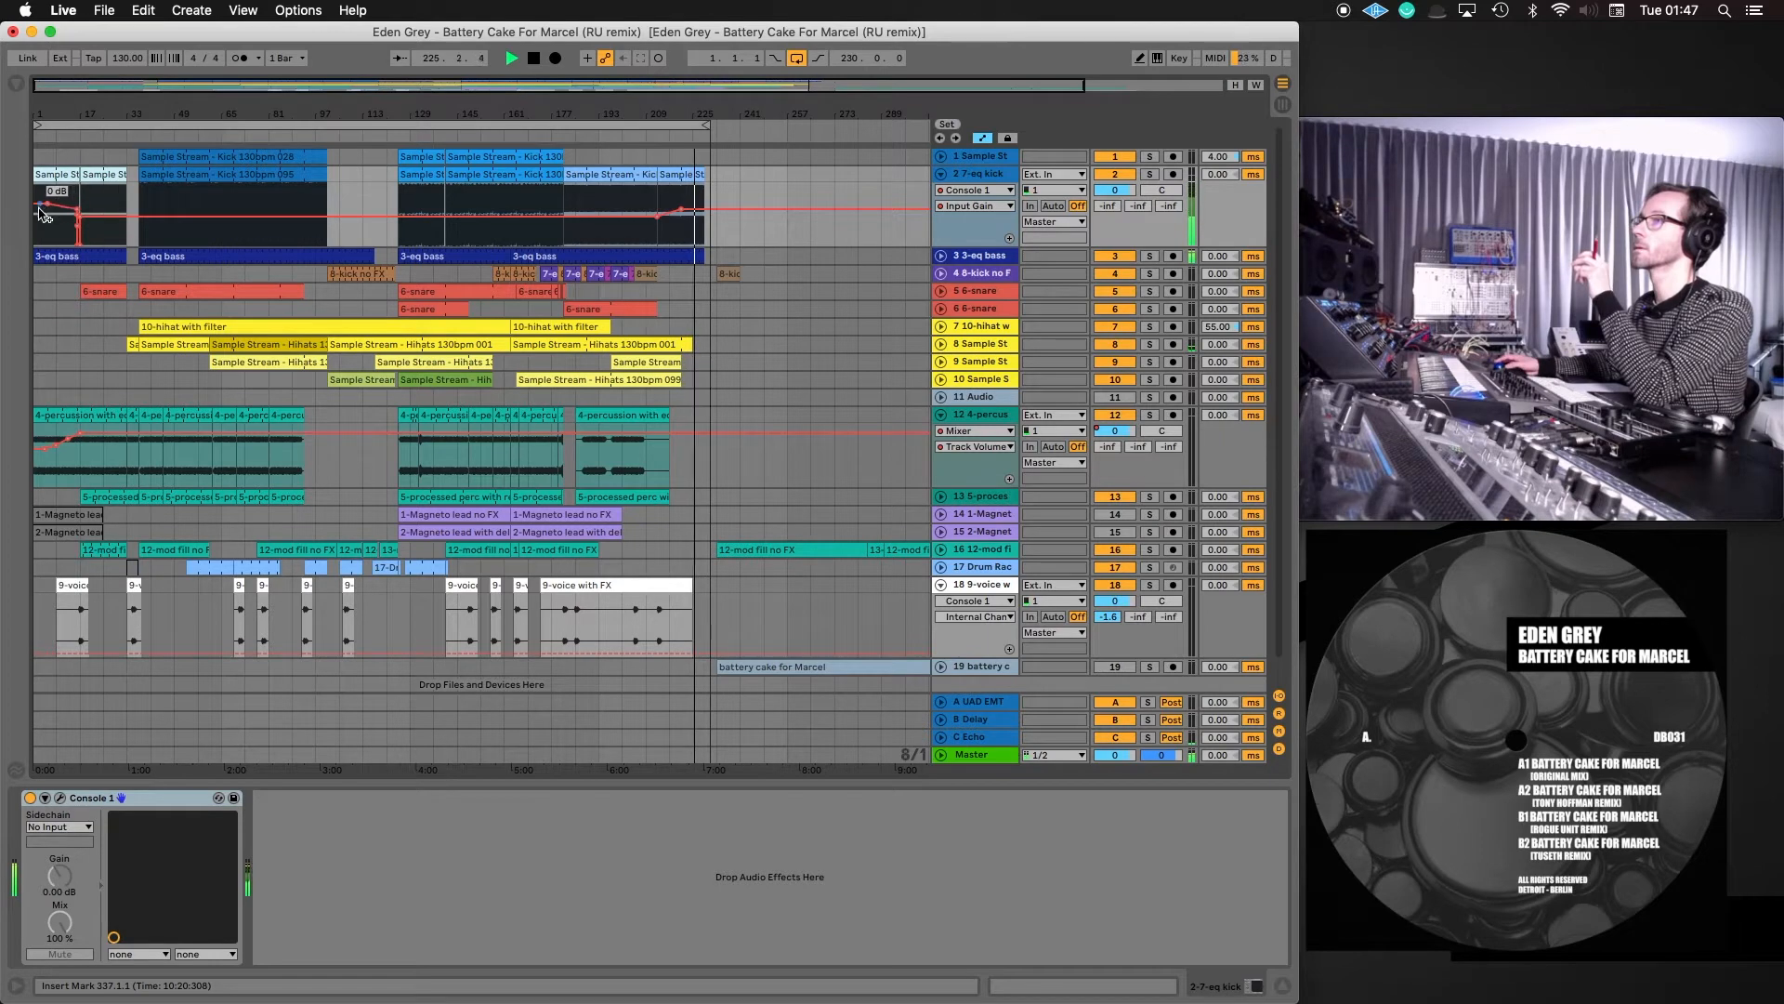
pyautogui.moveTo(39, 212); pyautogui.dragTo(38, 215)
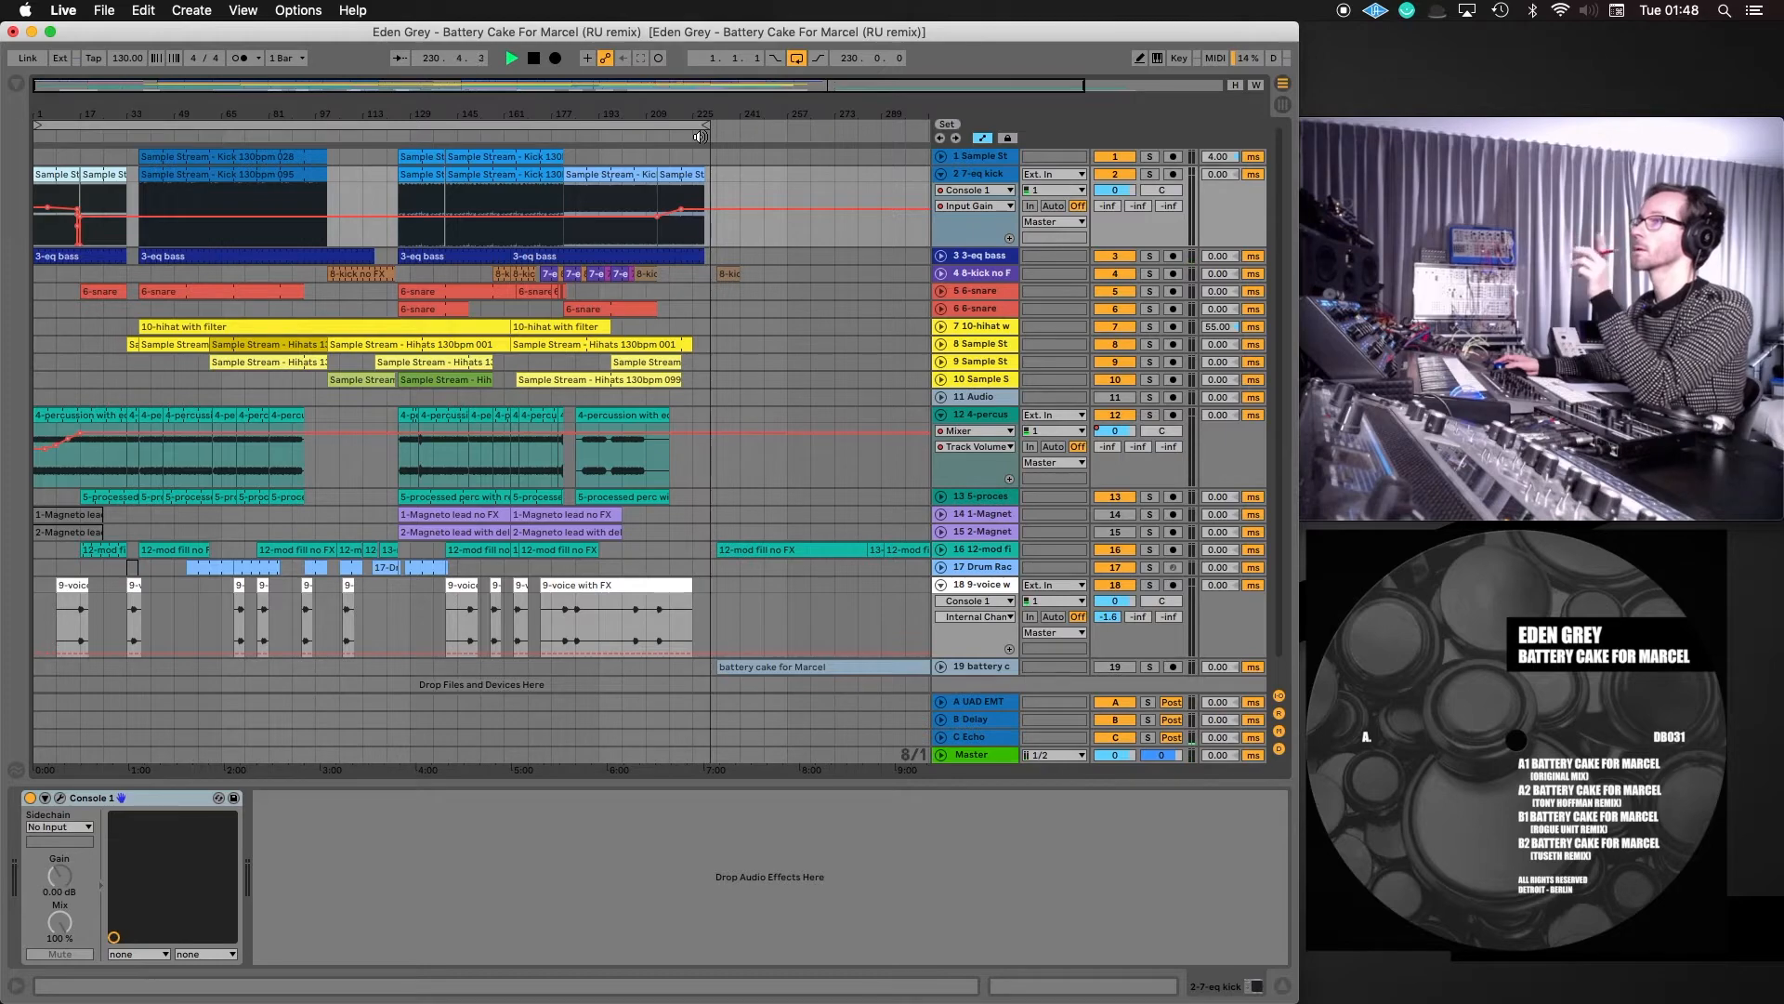
# Smooth the intro kick's Input Gain decline by moving its breakpoints to bars 9 and 13
pyautogui.moveTo(48, 113); pyautogui.dragTo(48, 248)
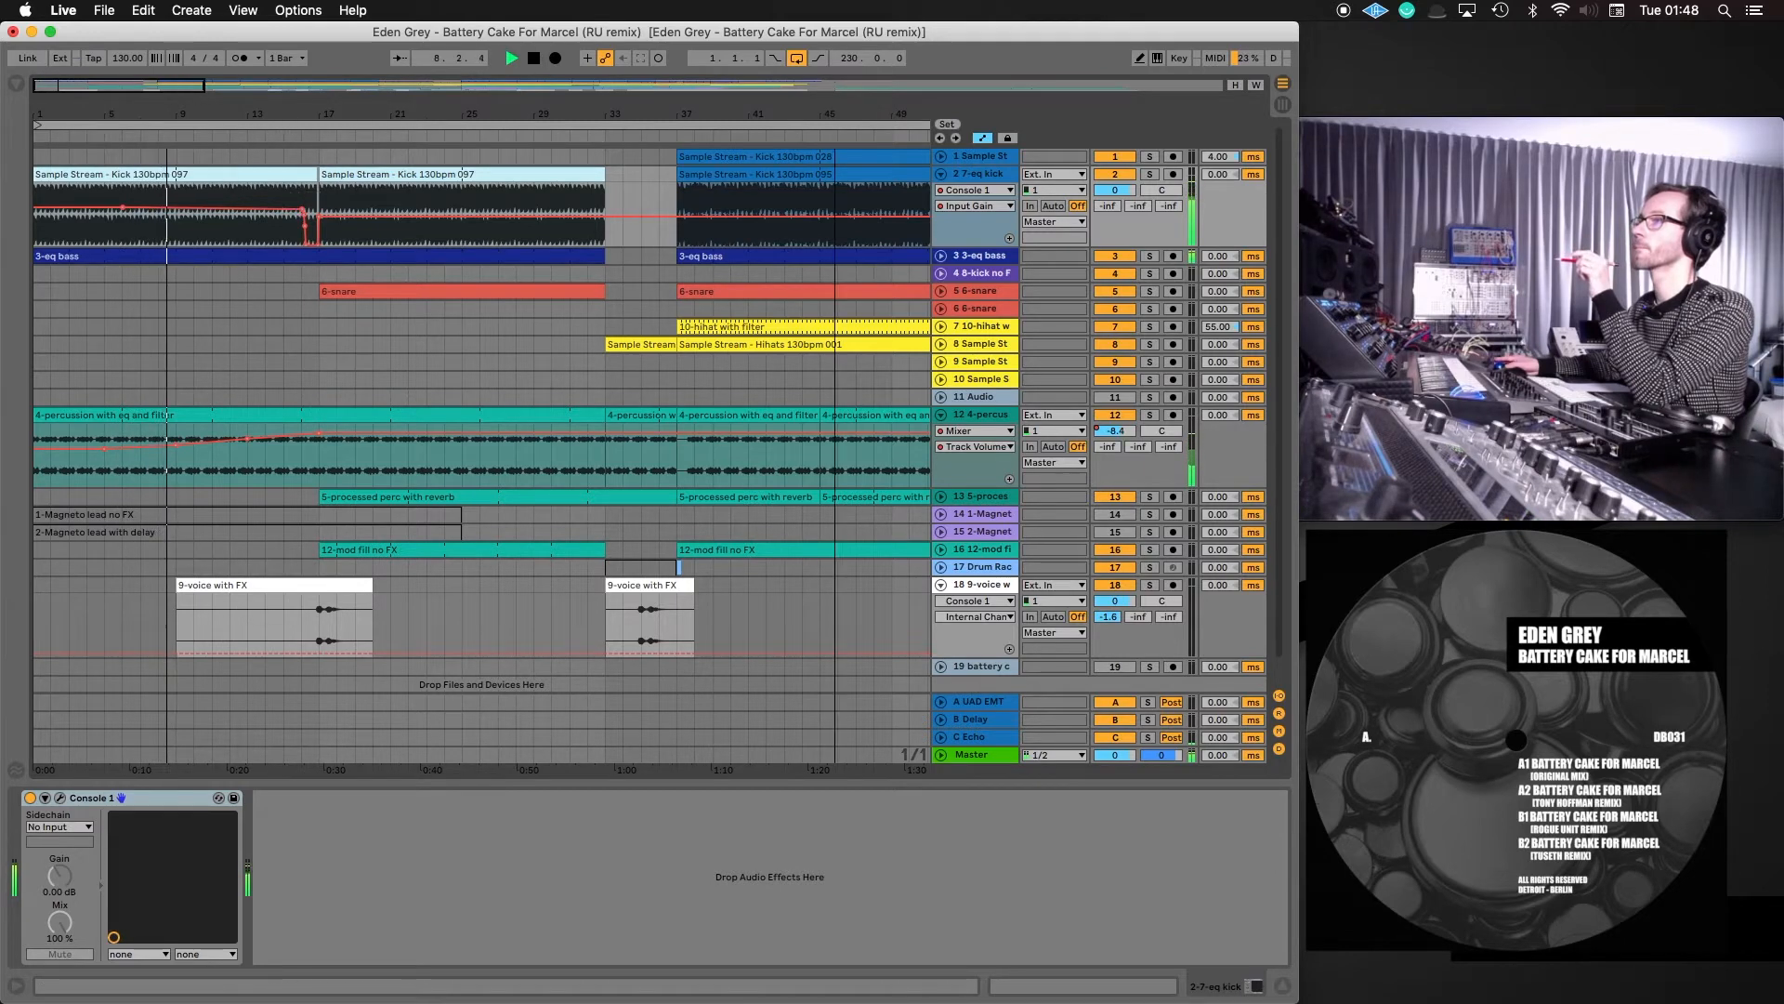
pyautogui.moveTo(204, 96); pyautogui.dragTo(195, 92)
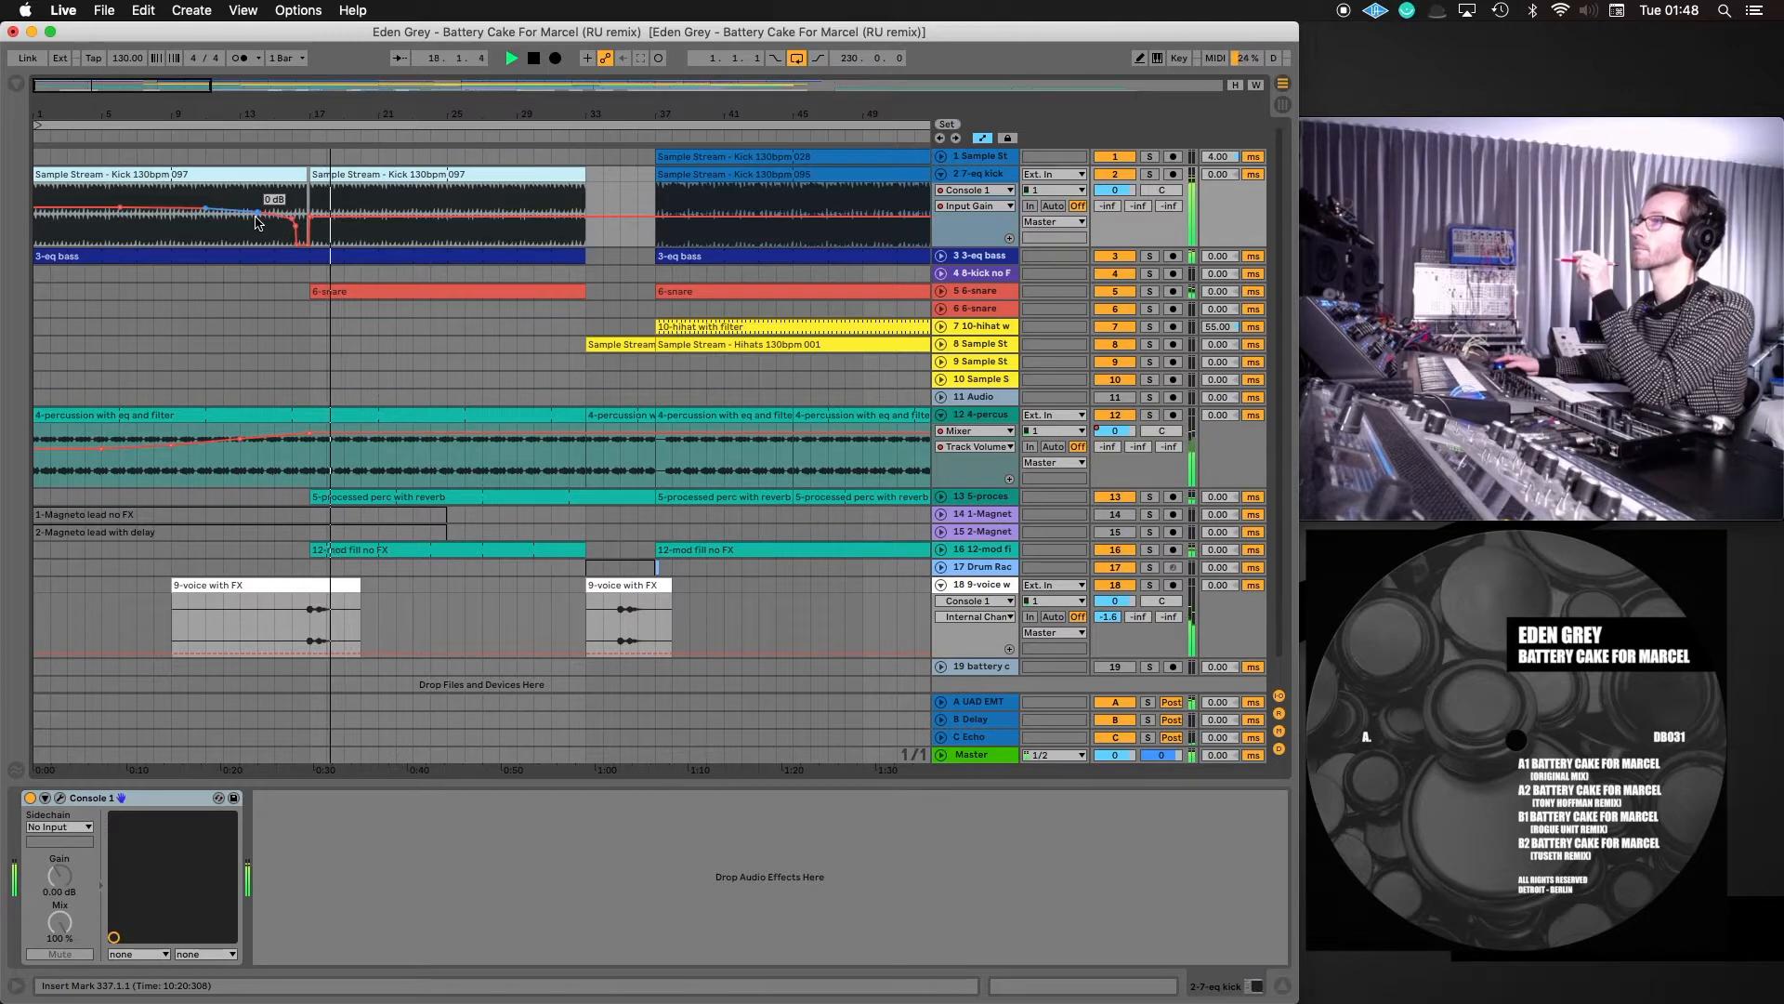
pyautogui.moveTo(257, 212); pyautogui.dragTo(275, 213)
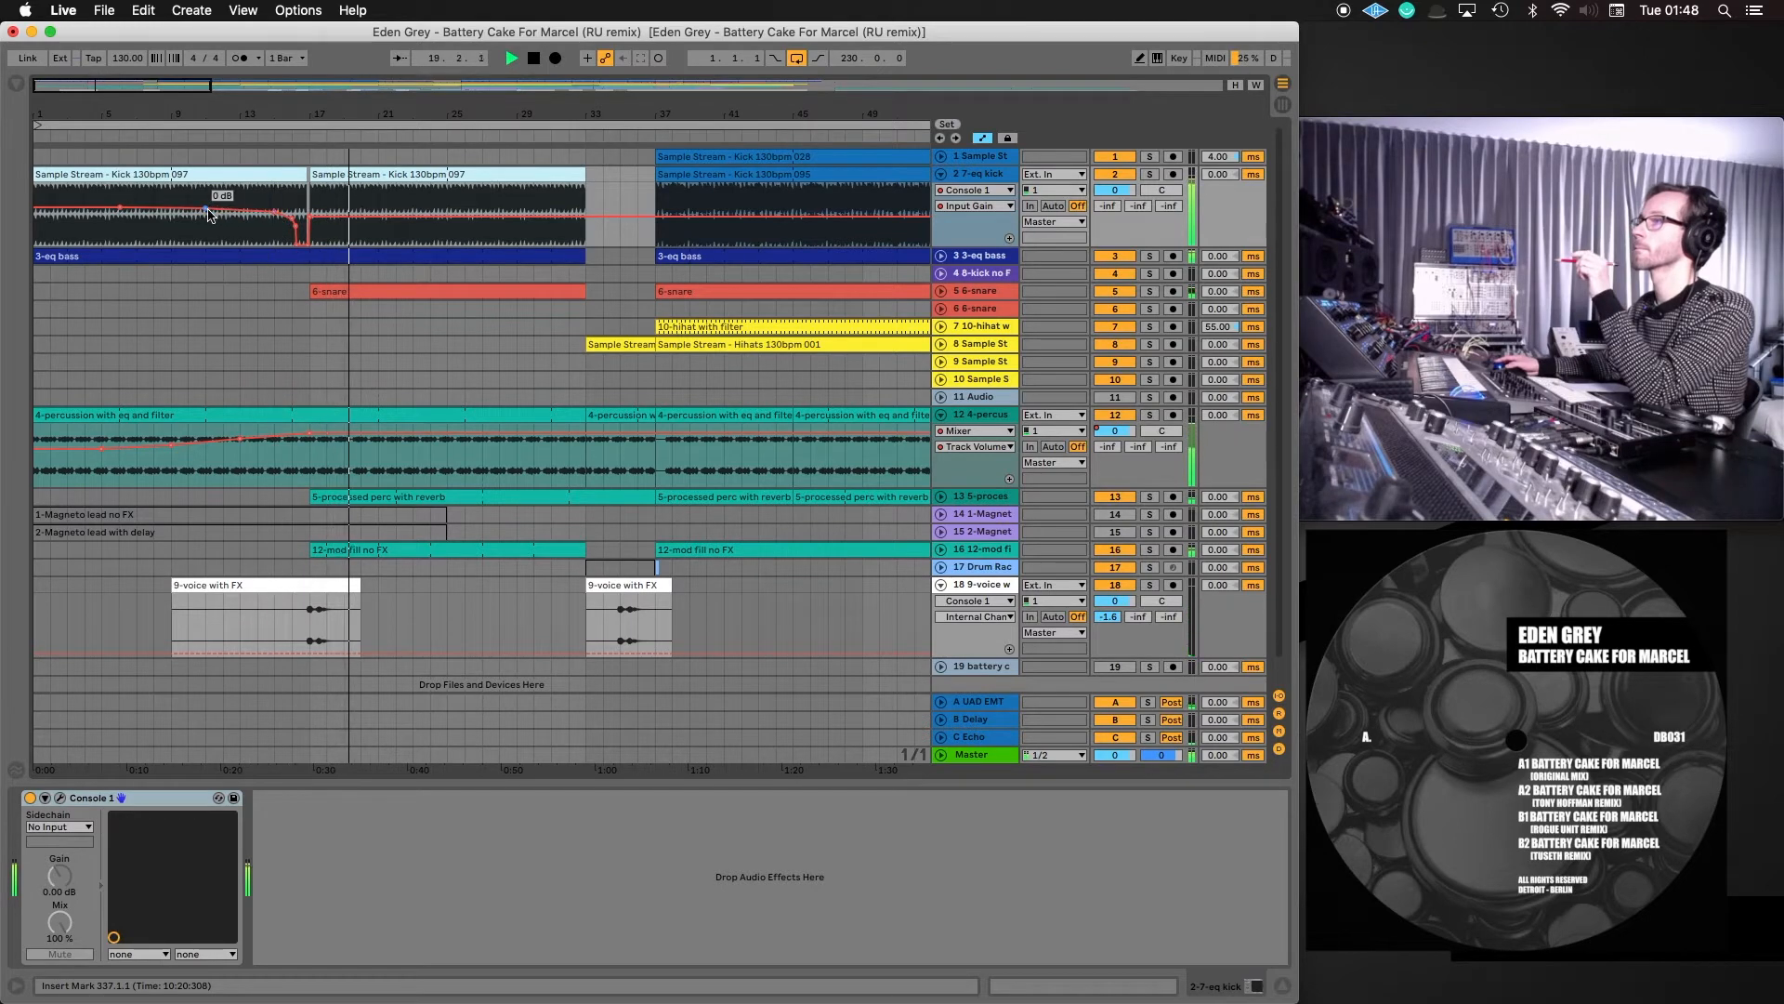
pyautogui.click(154, 206)
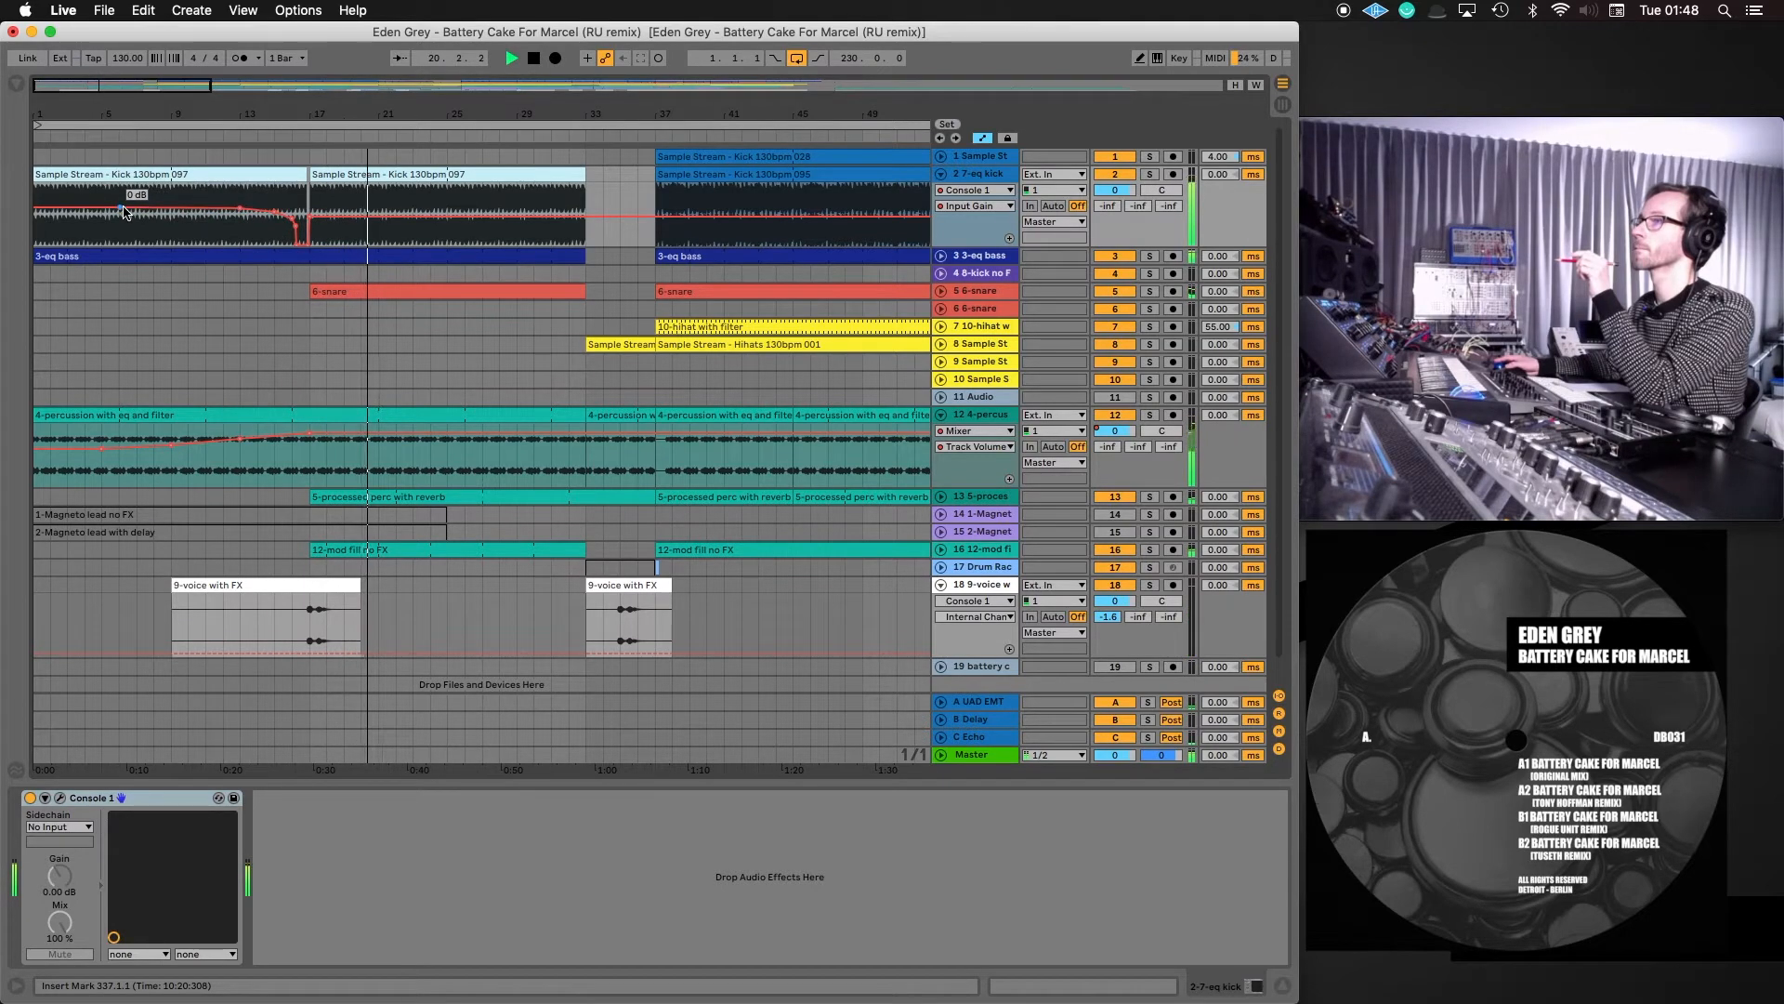
pyautogui.moveTo(153, 207); pyautogui.dragTo(171, 207)
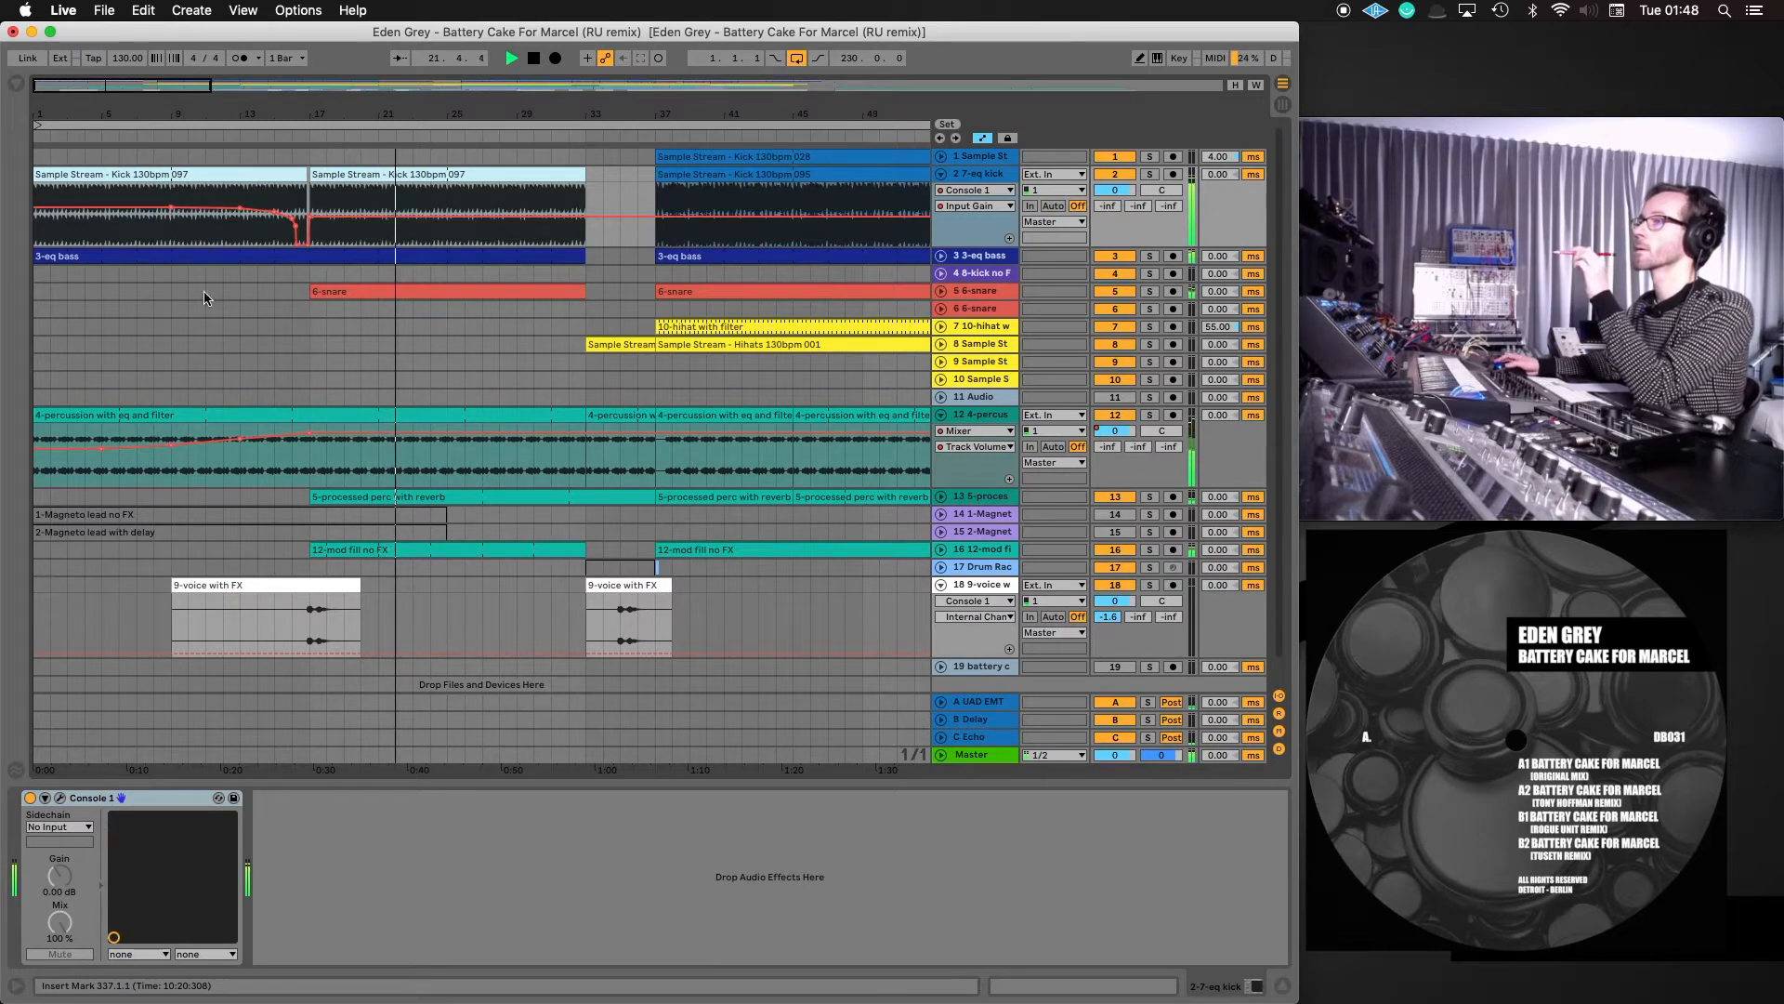
# Play the arrangement from the start and check the 4-percussion track's volume automation through the intro
pyautogui.click(515, 60)
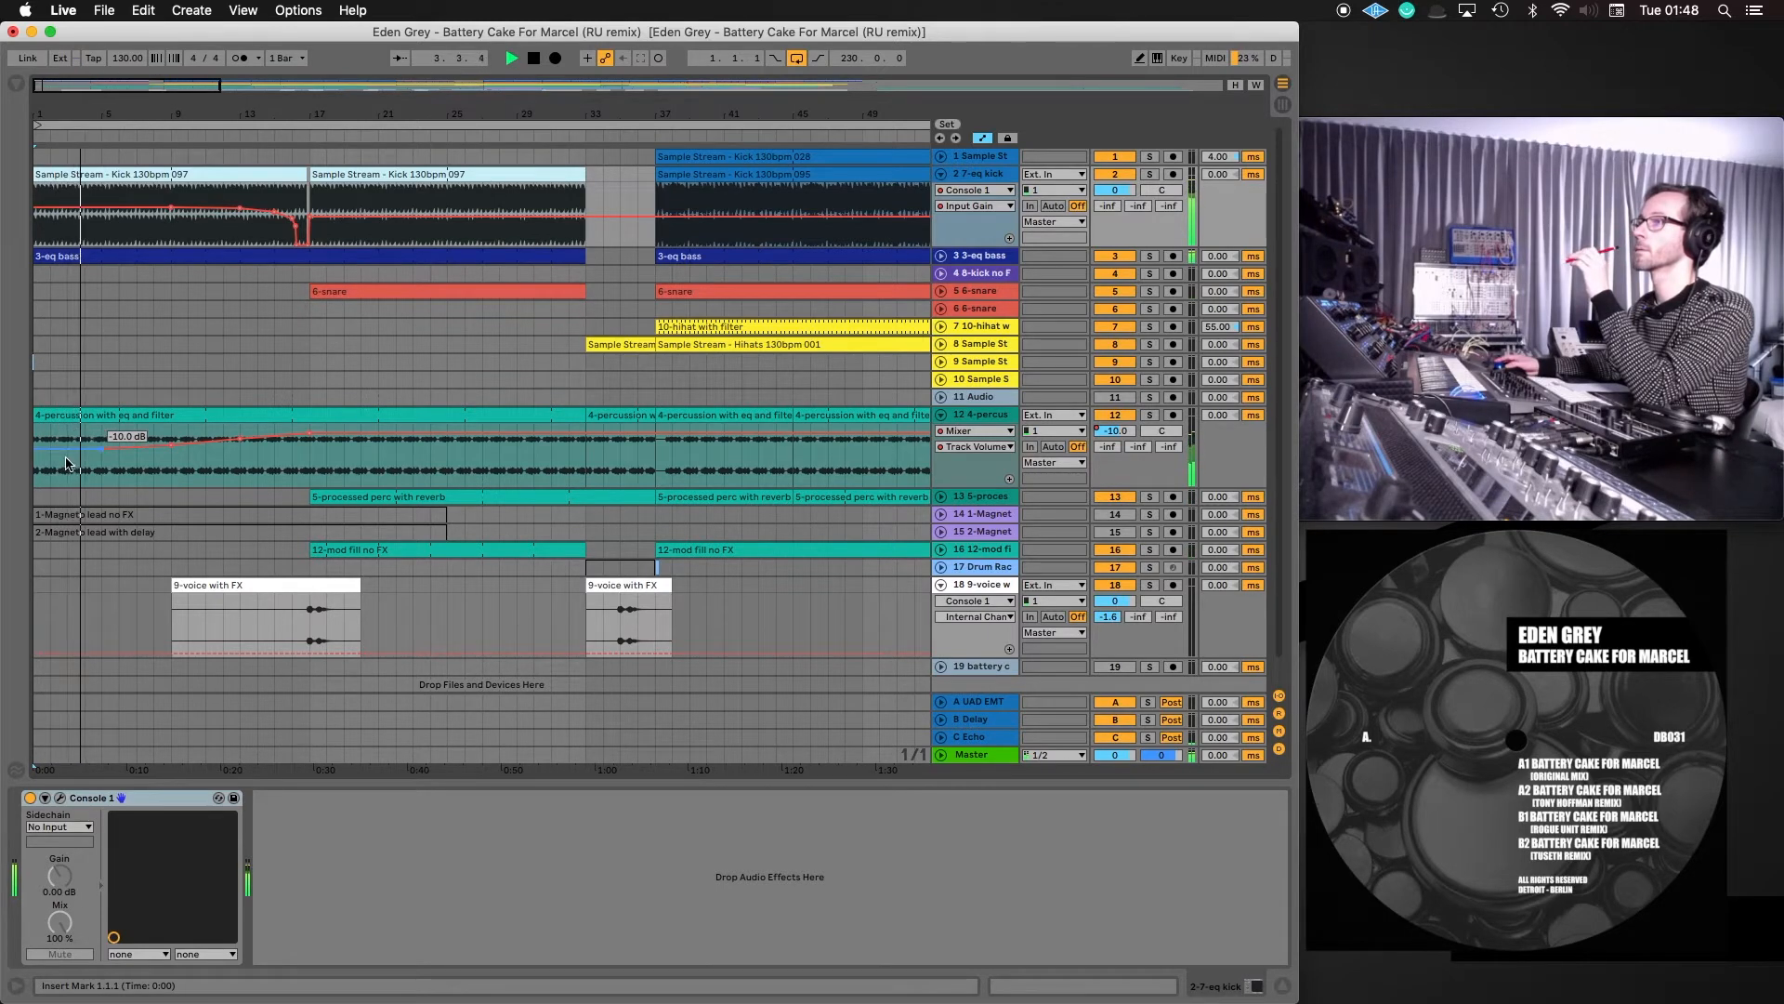
pyautogui.moveTo(72, 457); pyautogui.dragTo(71, 449)
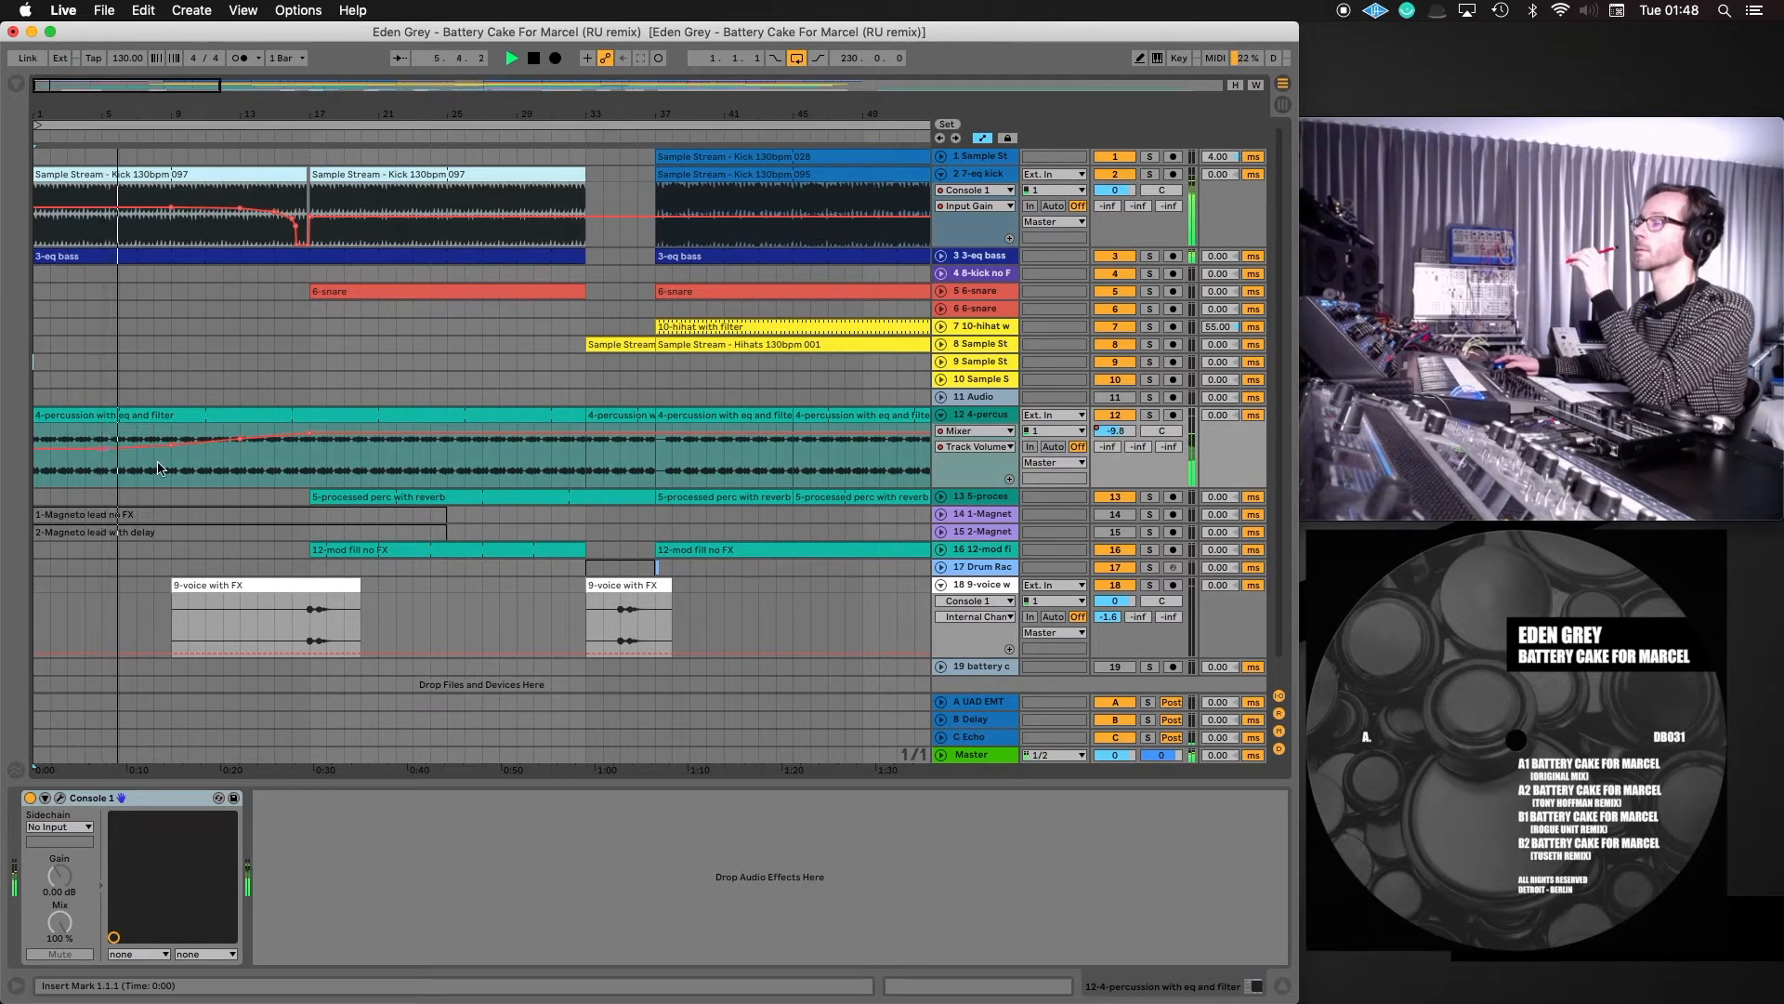
pyautogui.moveTo(170, 451)
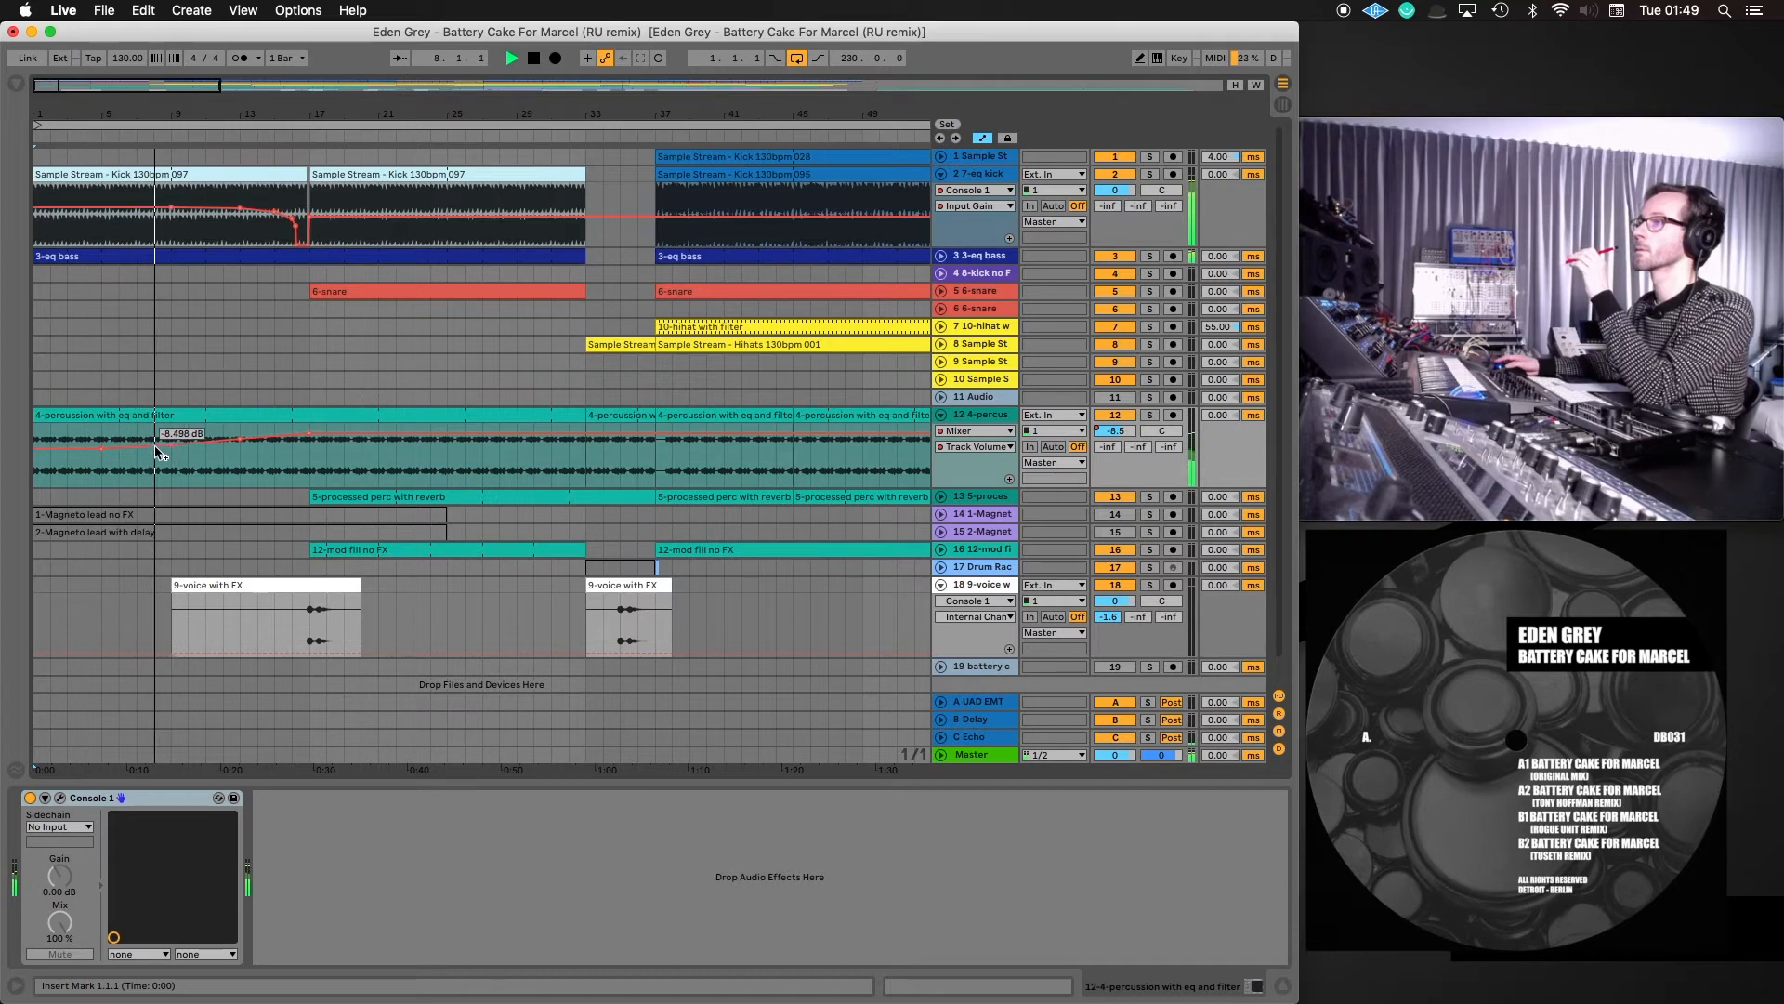
pyautogui.click(155, 452)
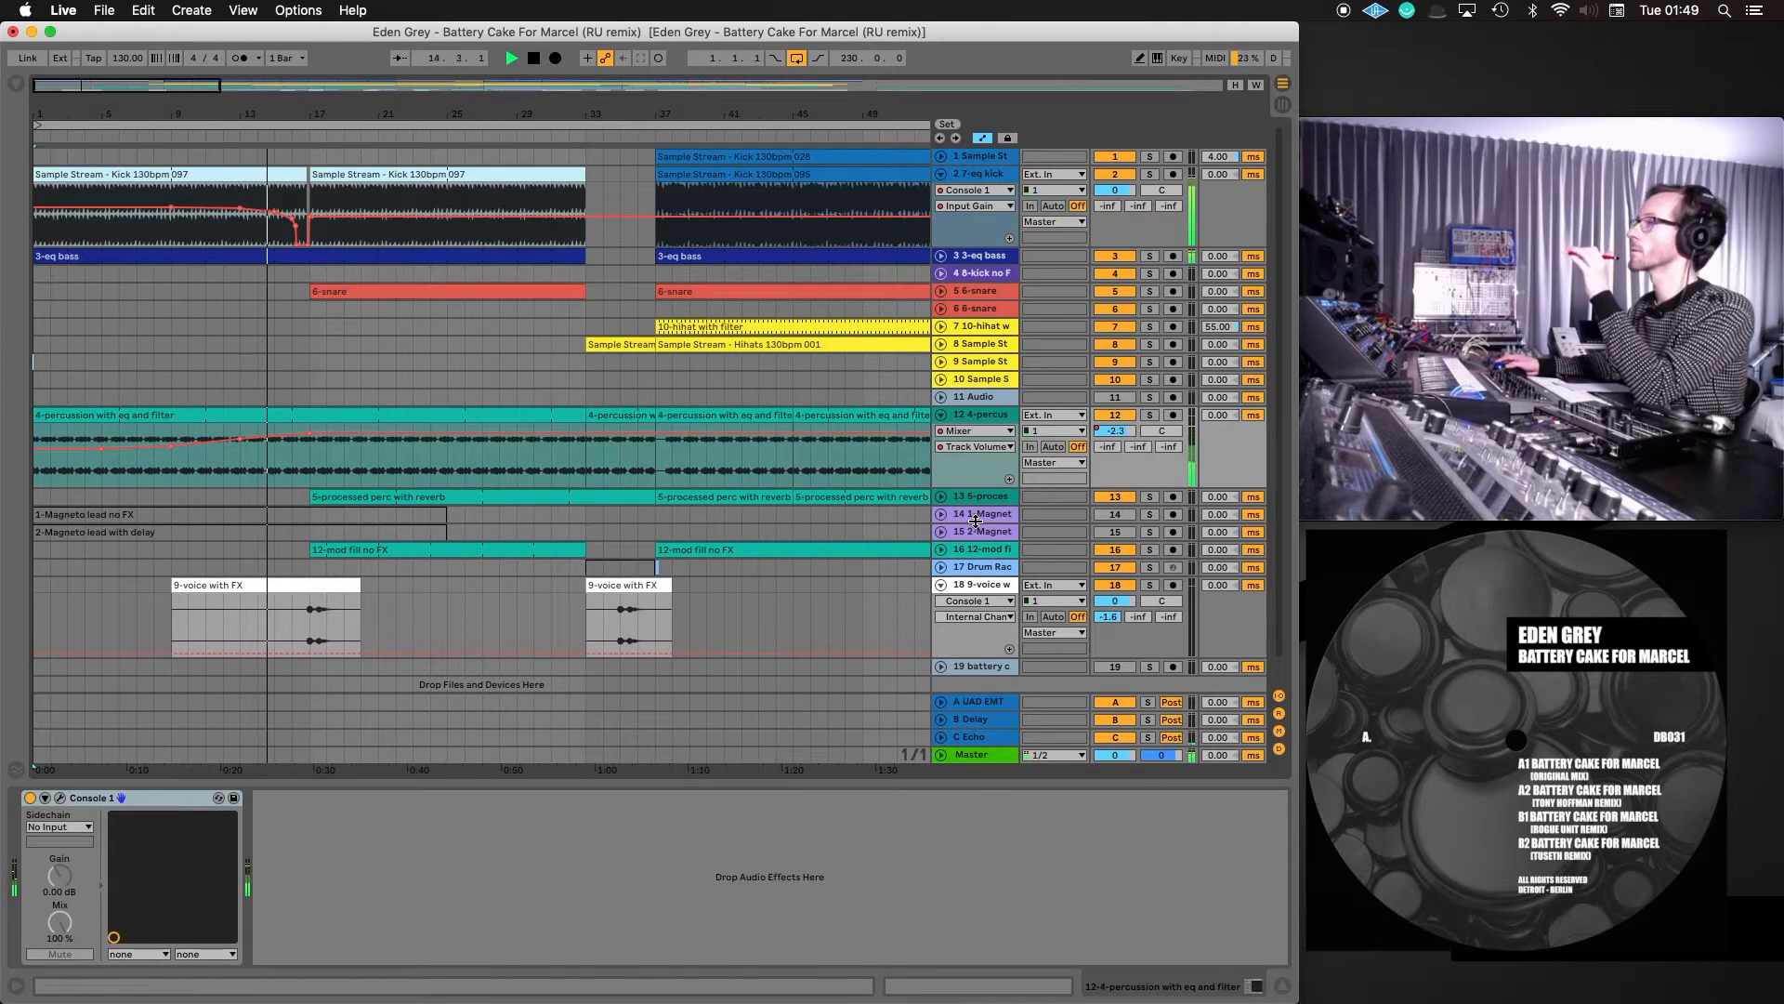
# Solo the 5-processed perc track and move the sample loop of its clip at bar 17 to start at 70
pyautogui.click(943, 497)
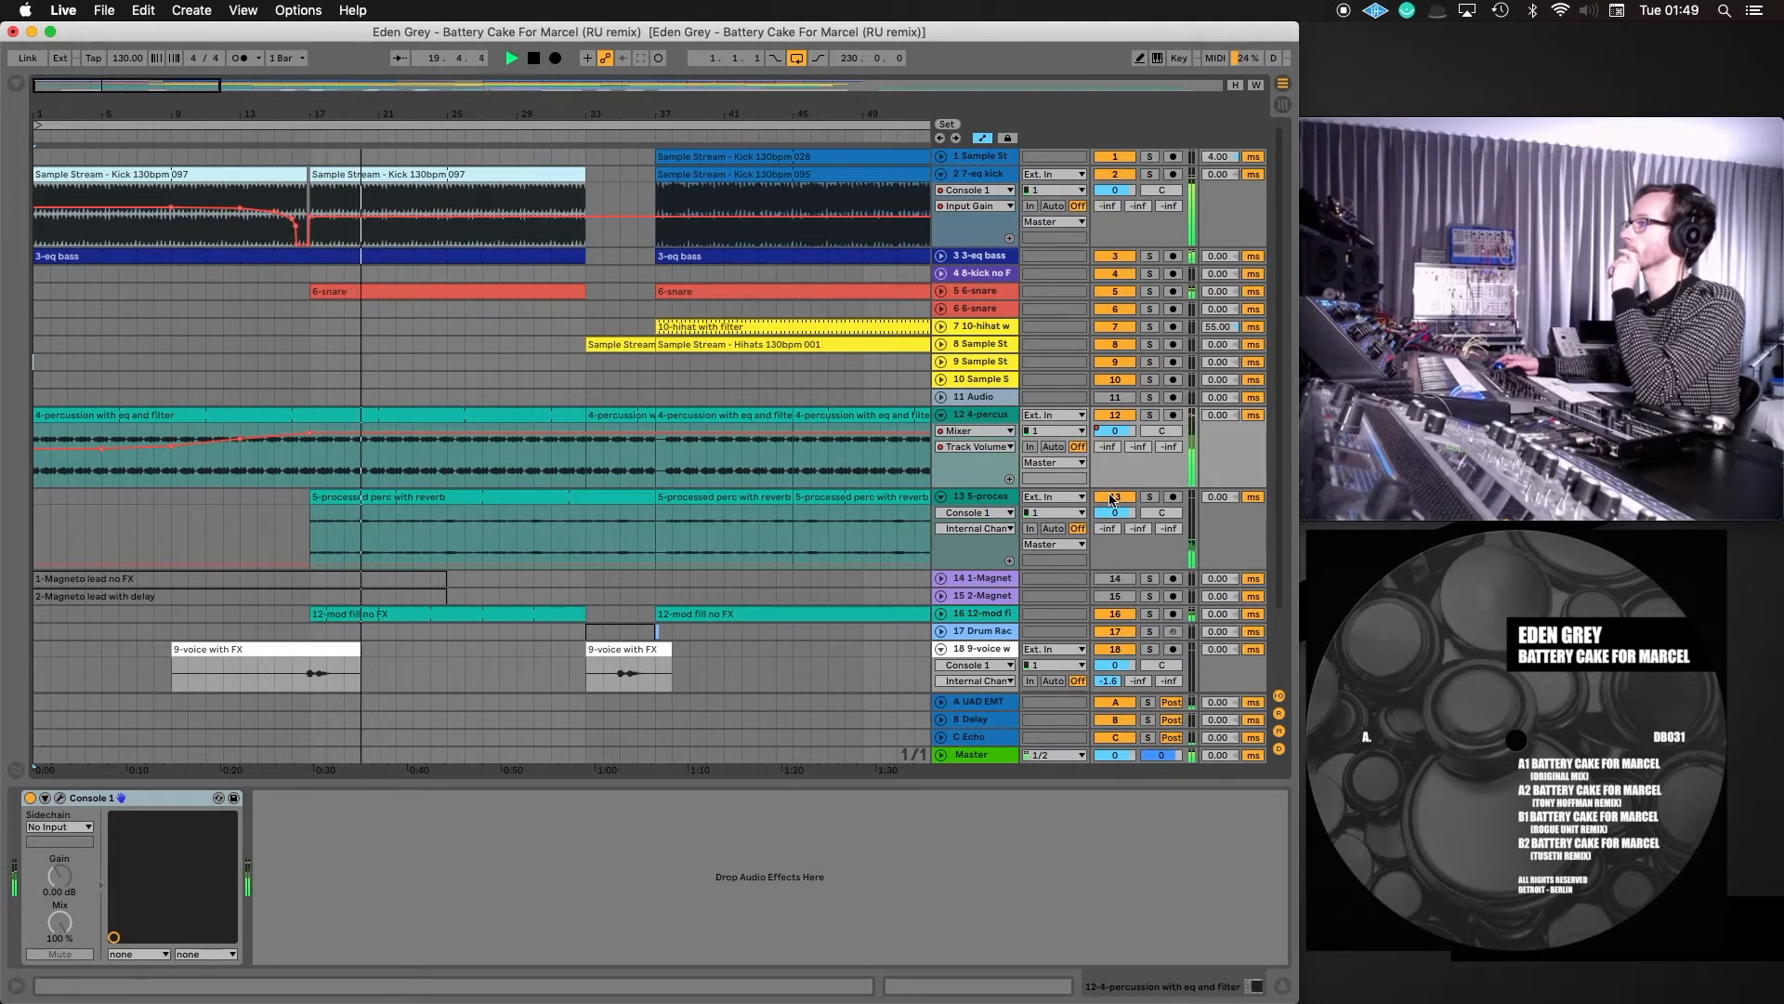
pyautogui.click(1149, 497)
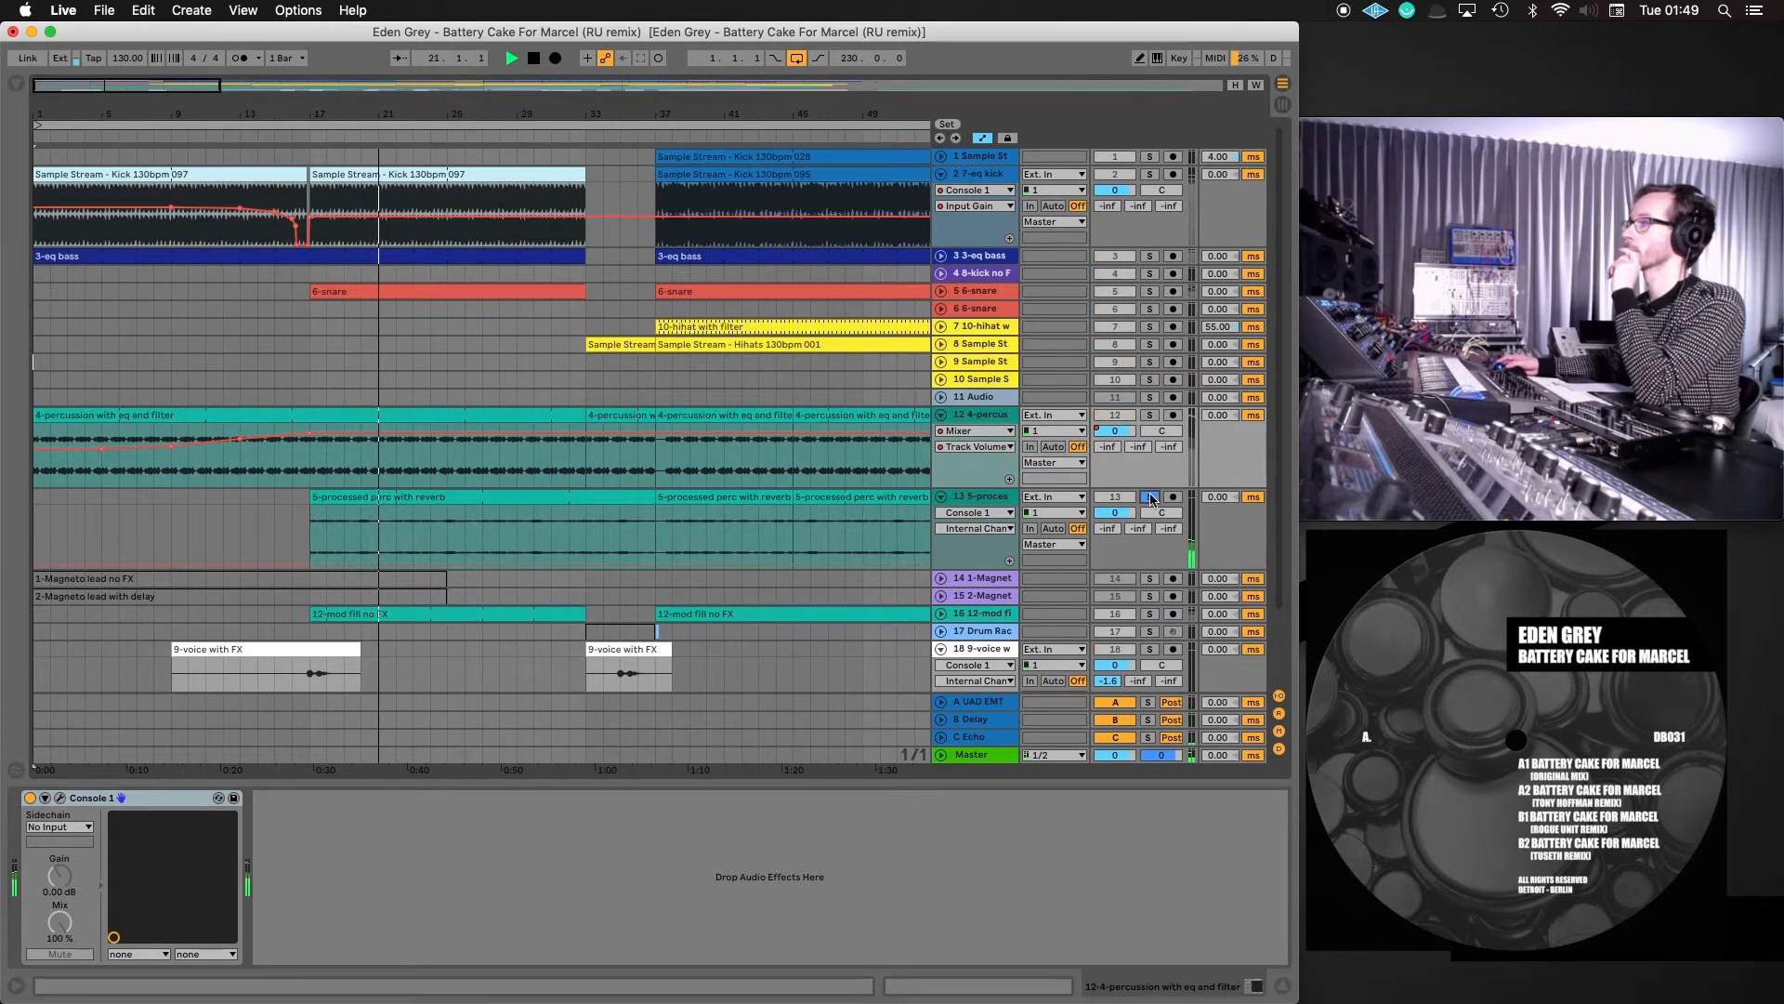
pyautogui.scroll(-3, 1026, 512)
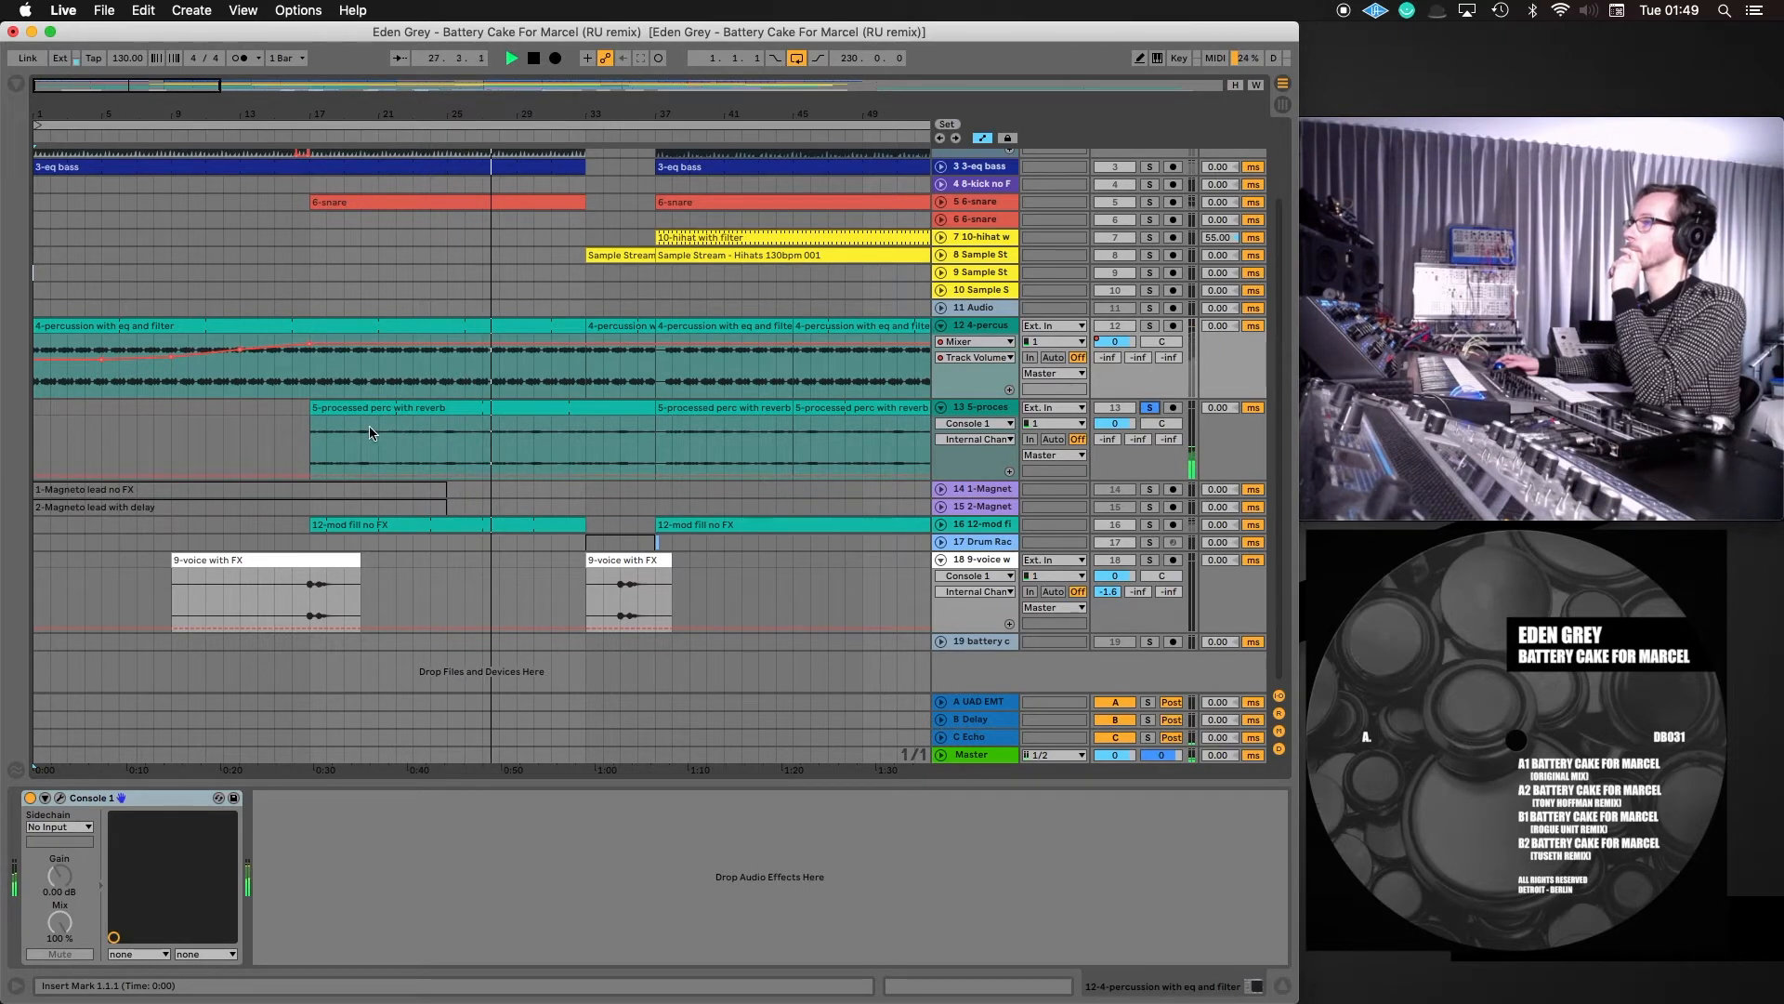
pyautogui.doubleClick(314, 409)
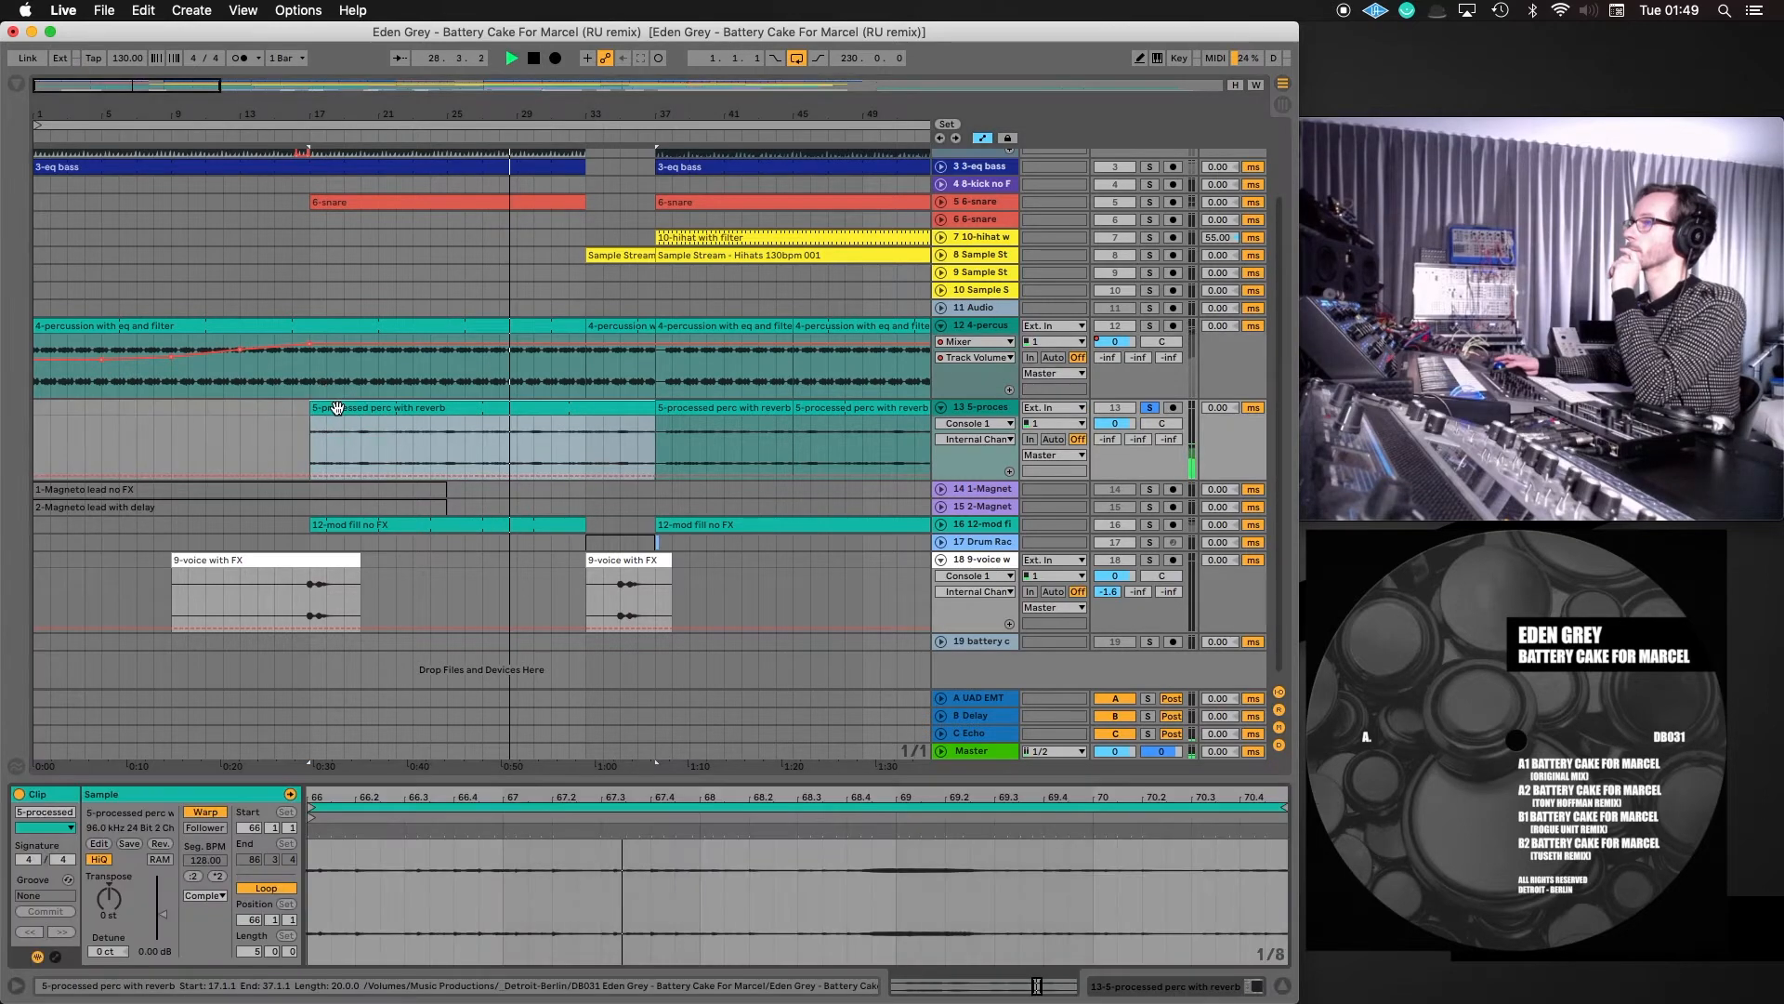
pyautogui.moveTo(424, 797); pyautogui.dragTo(425, 749)
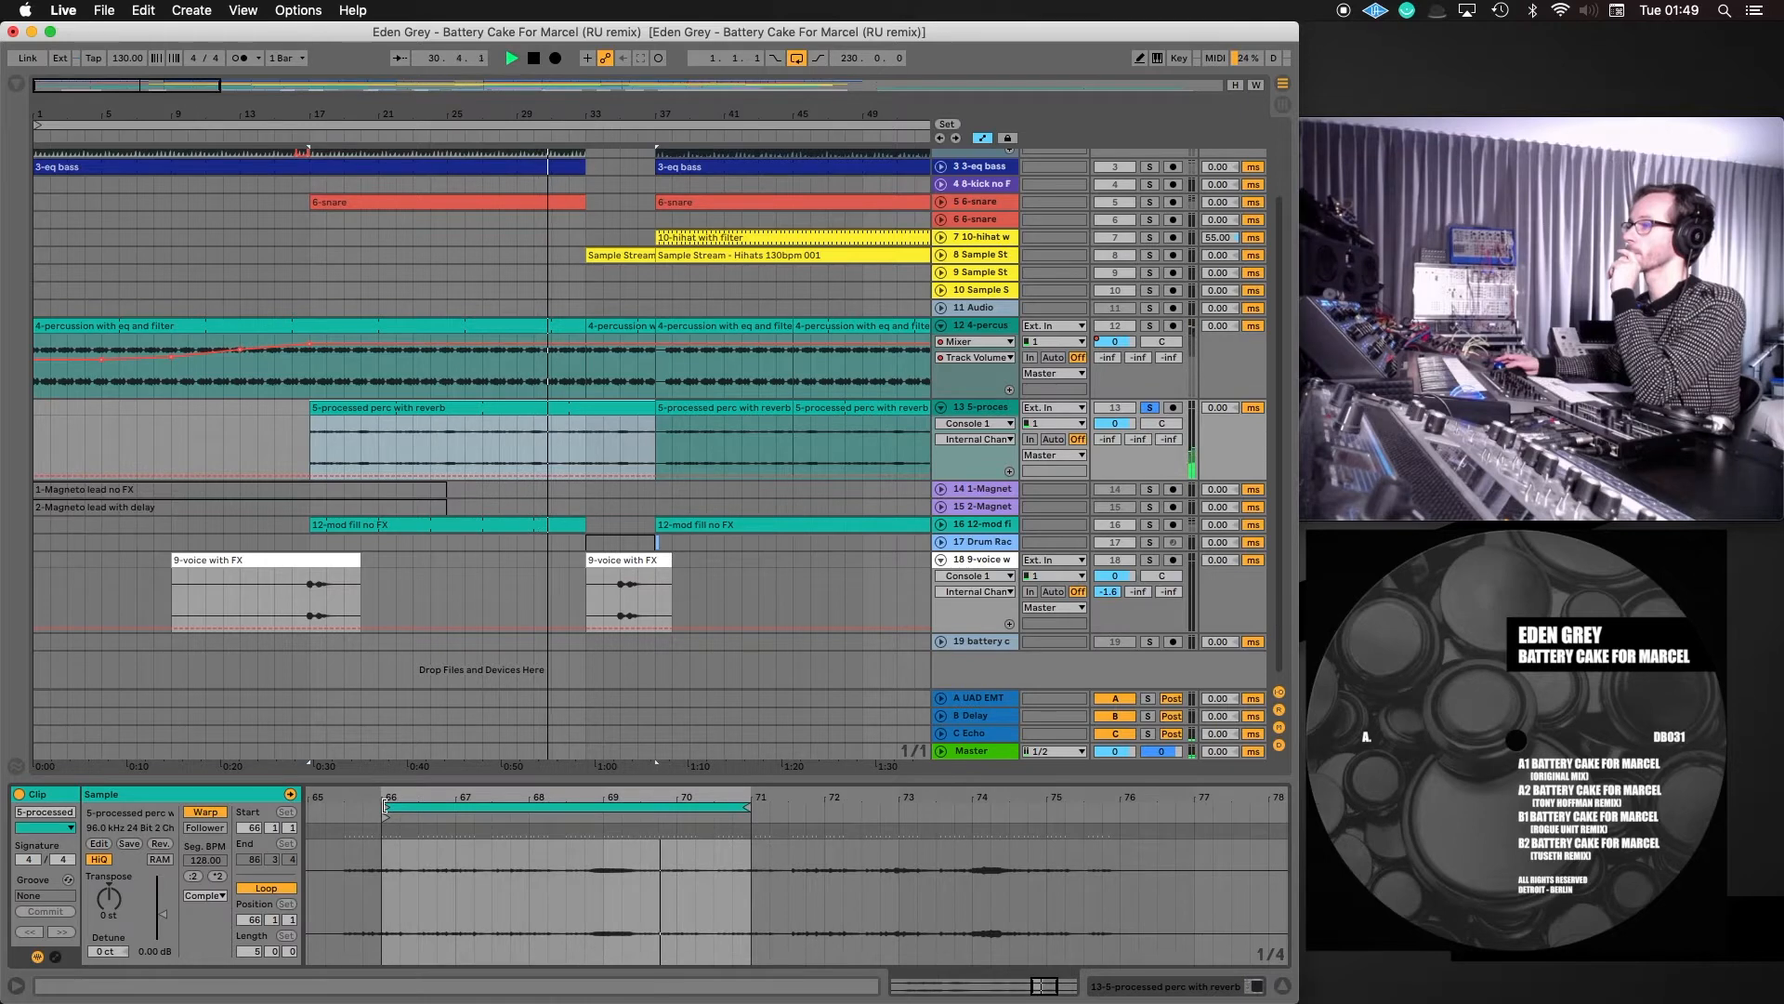
pyautogui.click(385, 804)
pyautogui.moveTo(384, 805); pyautogui.dragTo(781, 807)
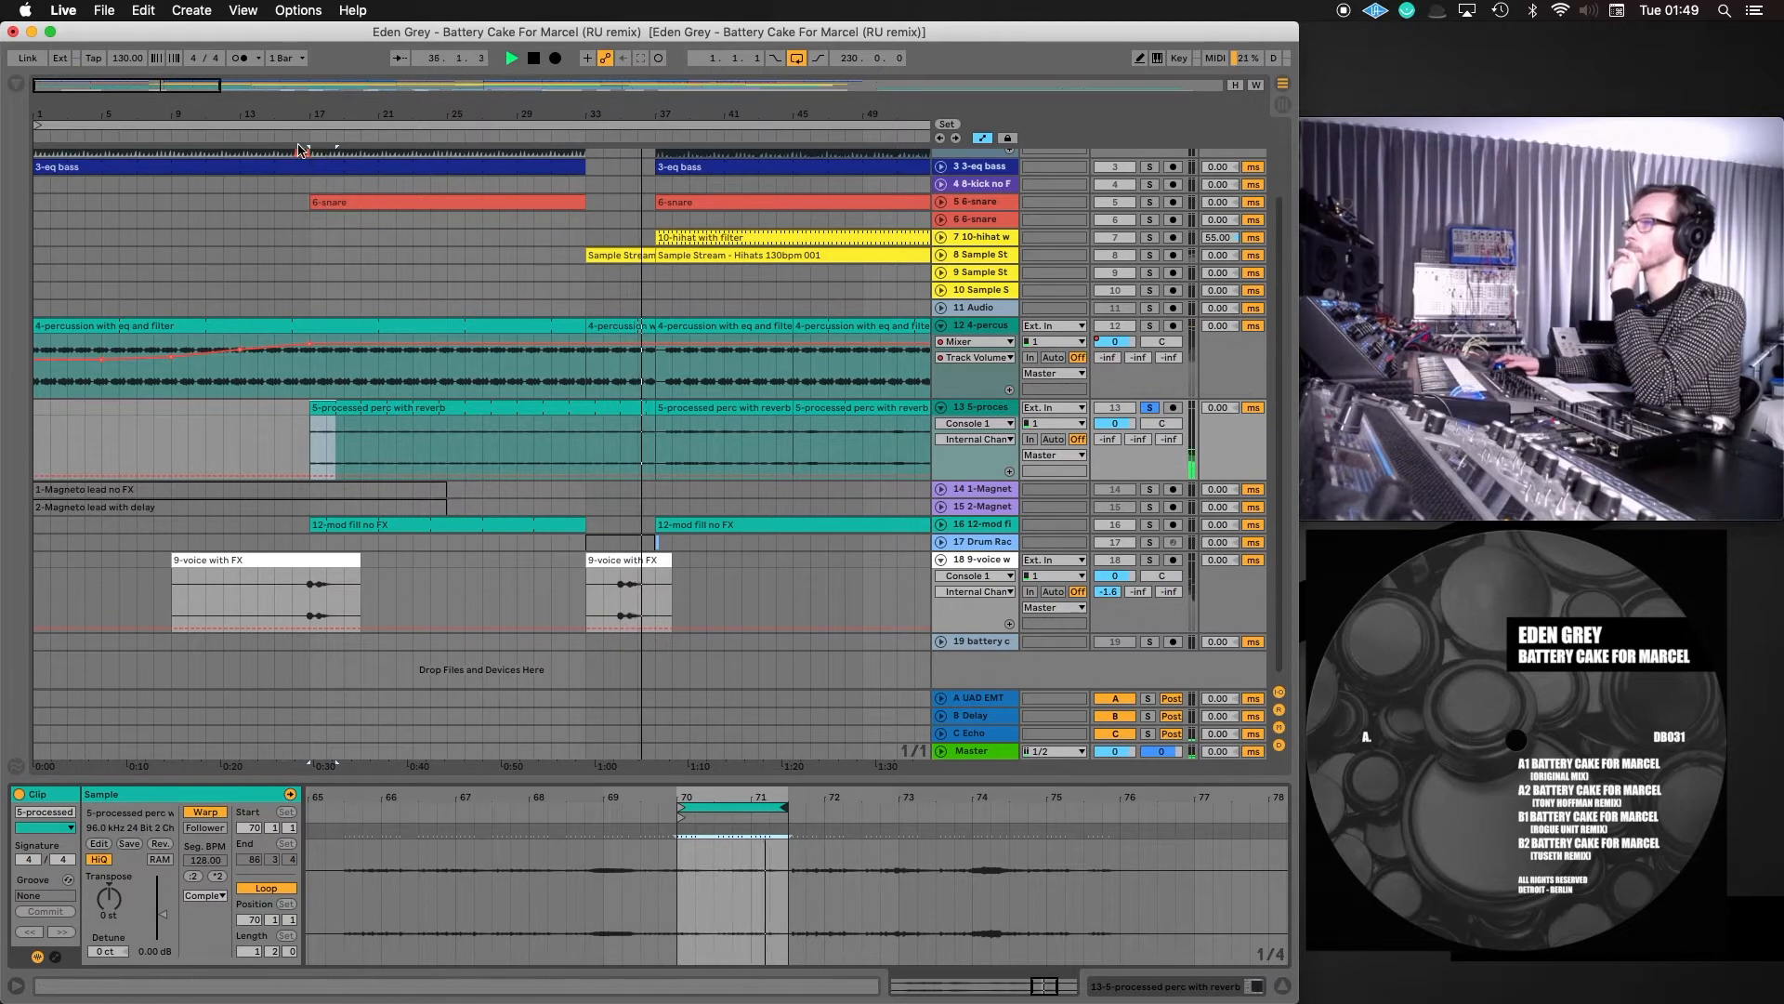
# Audition the processed perc clip together with the soloed 4-percussion track, shorten its loop to one bar, and clear the solos
pyautogui.click(1150, 326)
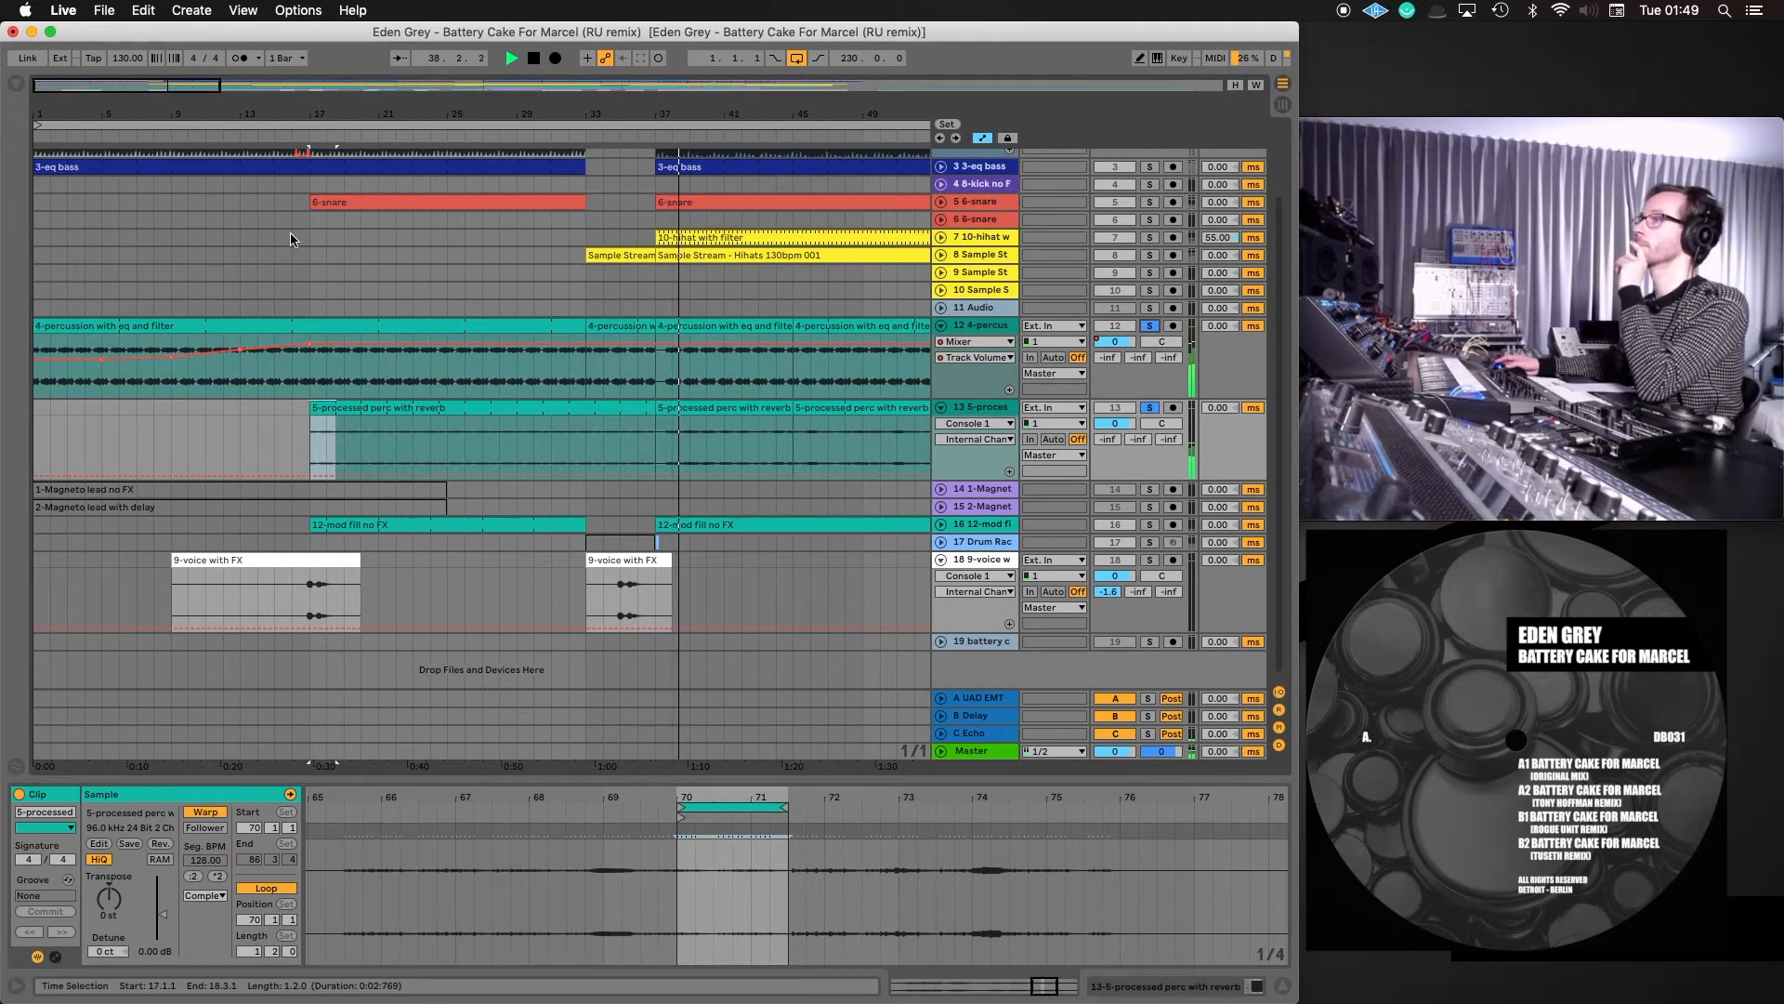
pyautogui.click(297, 134)
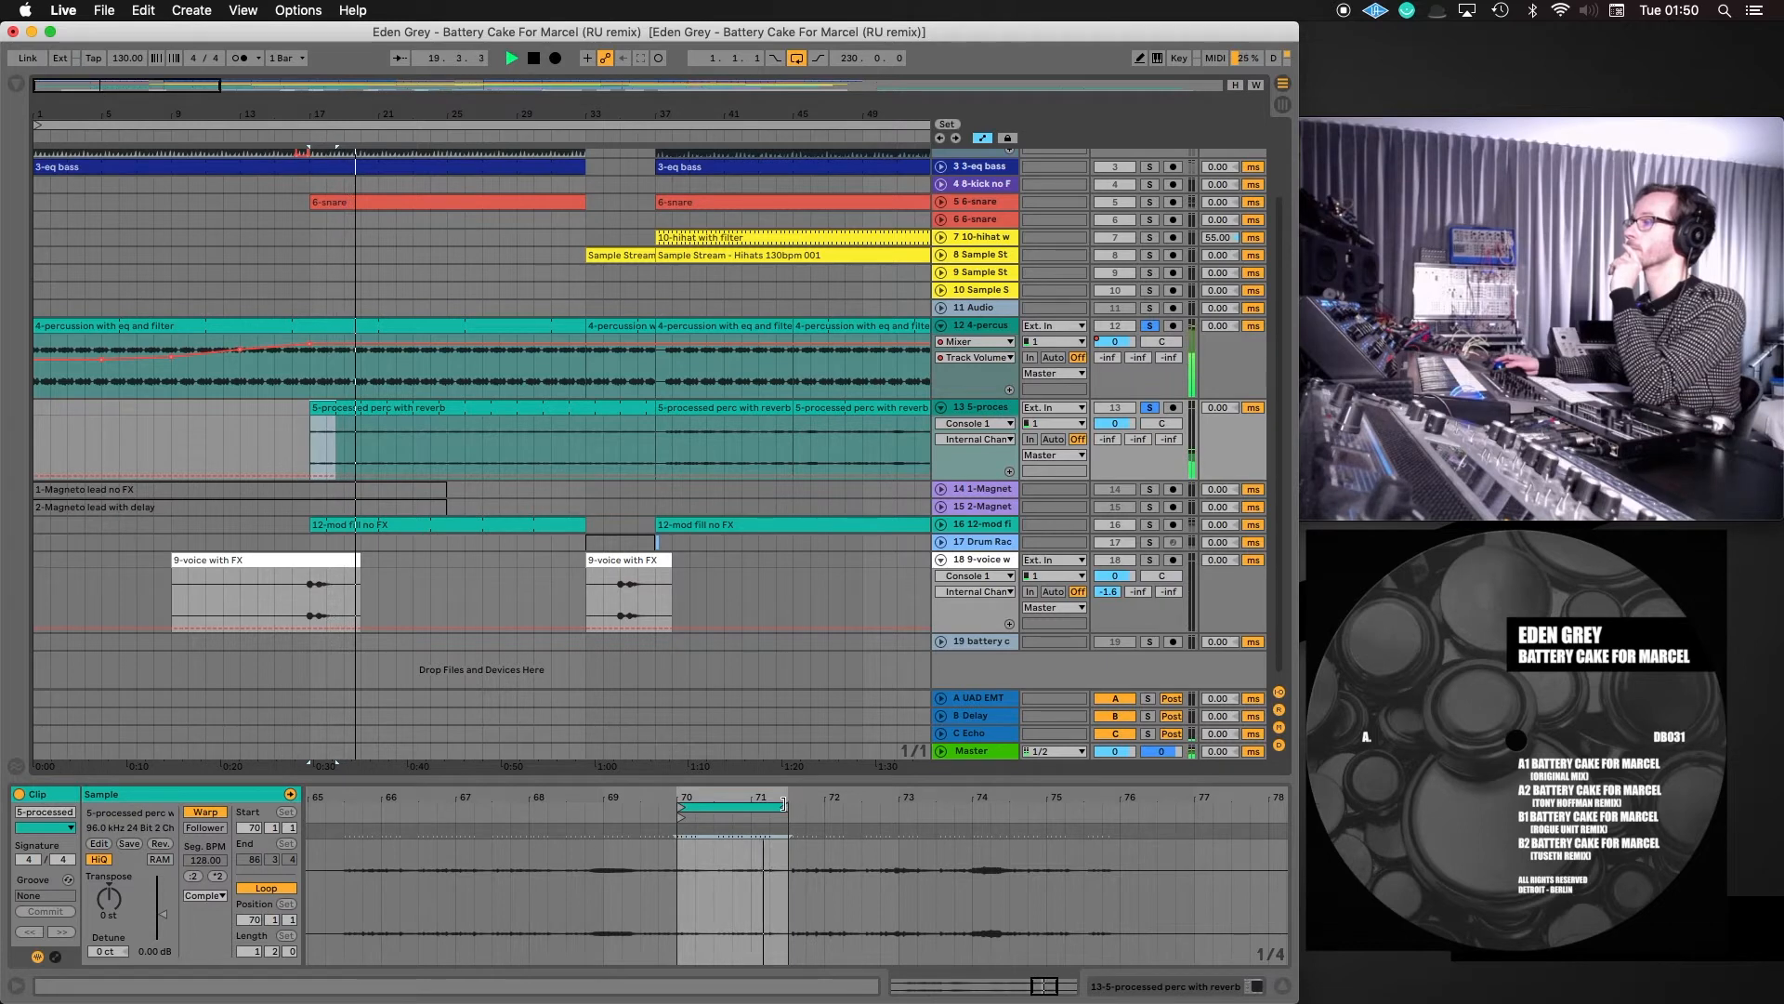
pyautogui.moveTo(786, 805); pyautogui.dragTo(749, 801)
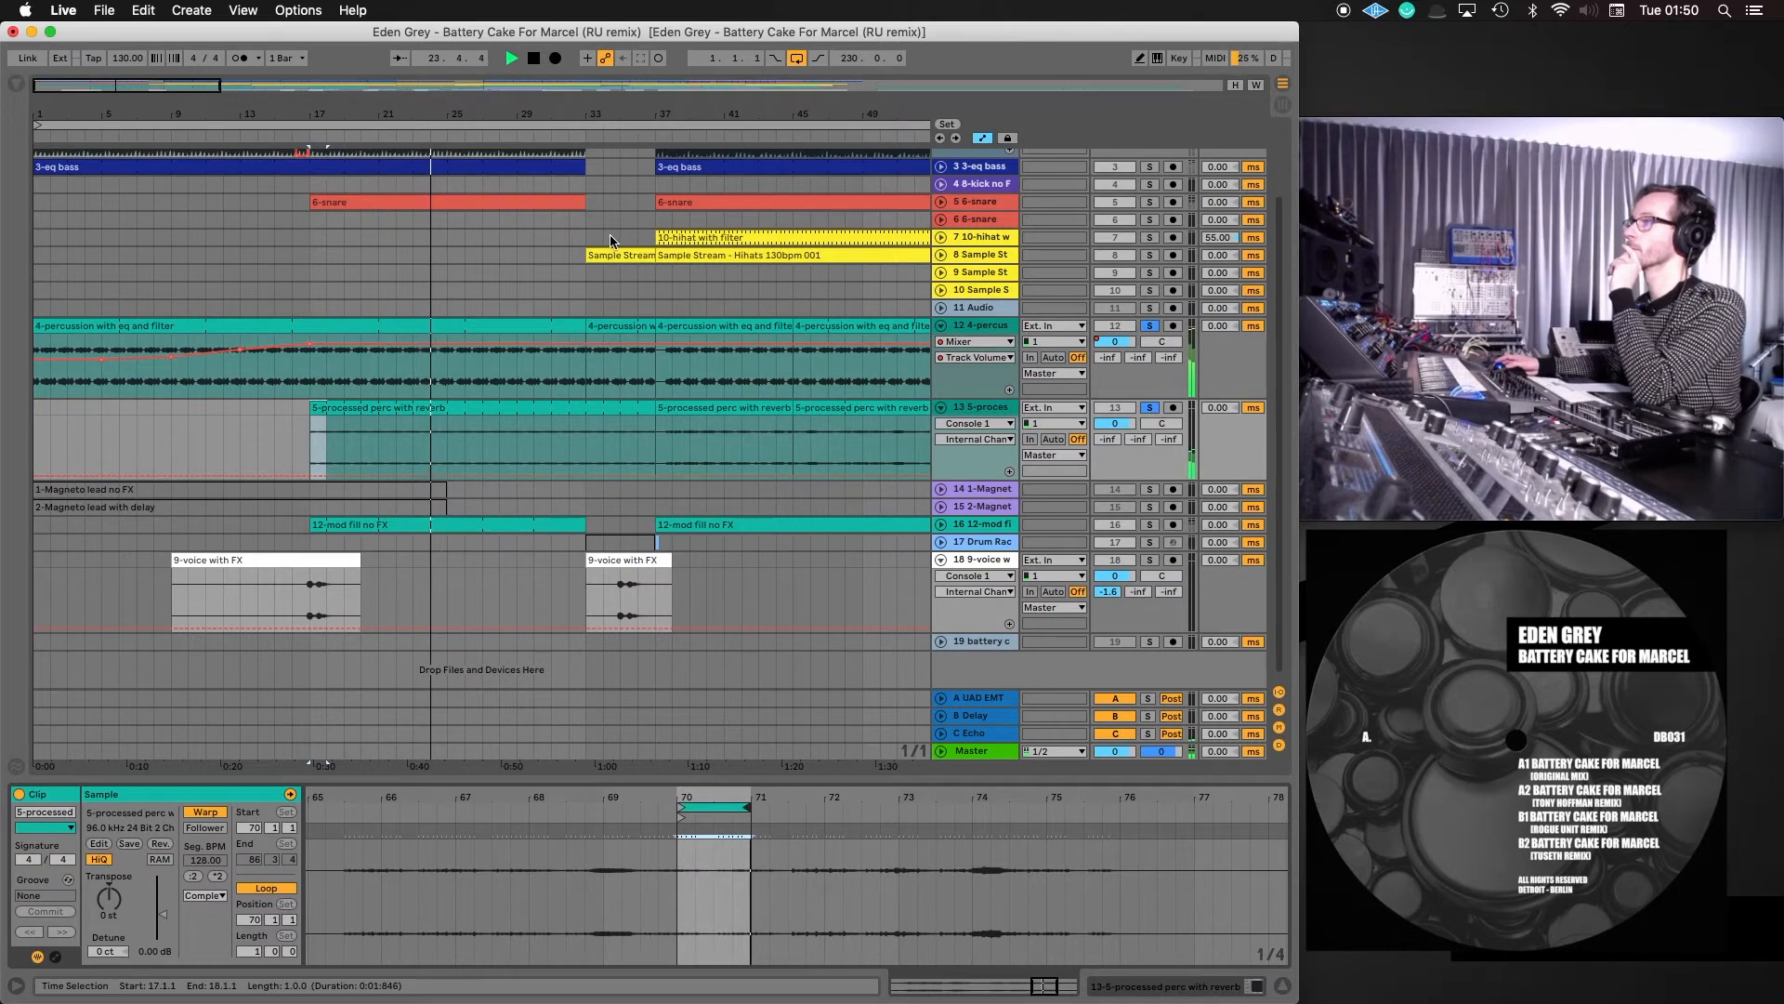
pyautogui.click(628, 135)
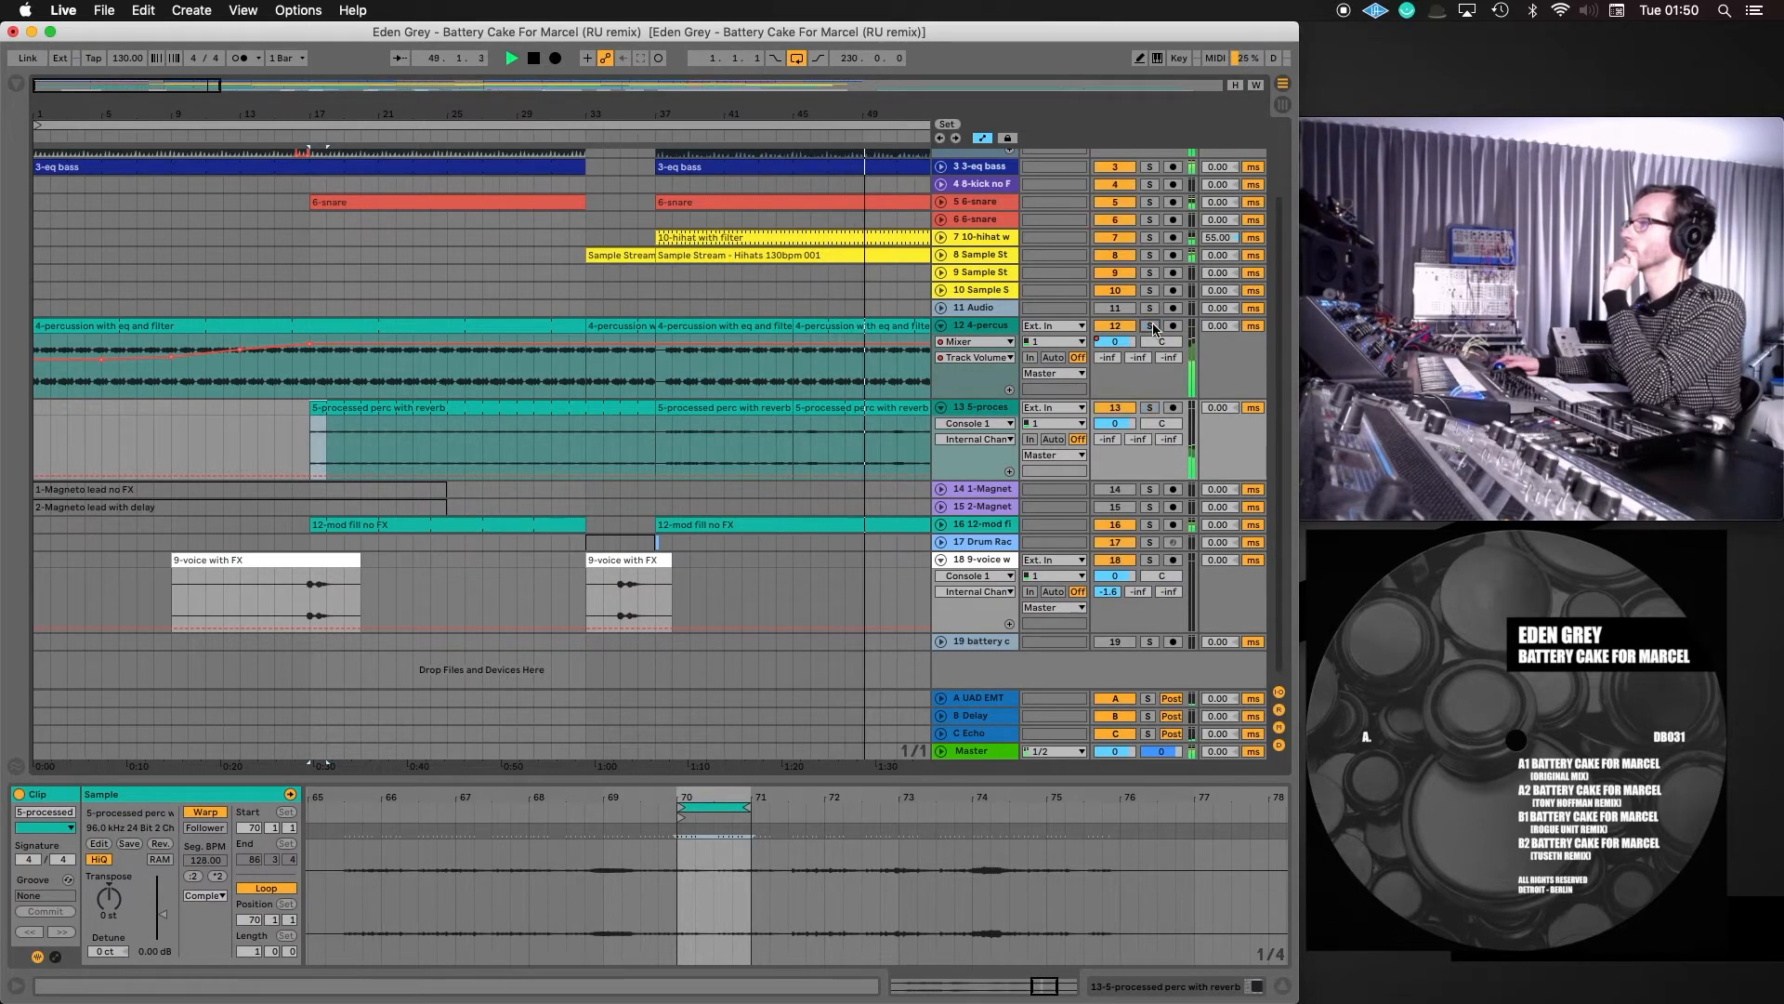
pyautogui.click(1151, 325)
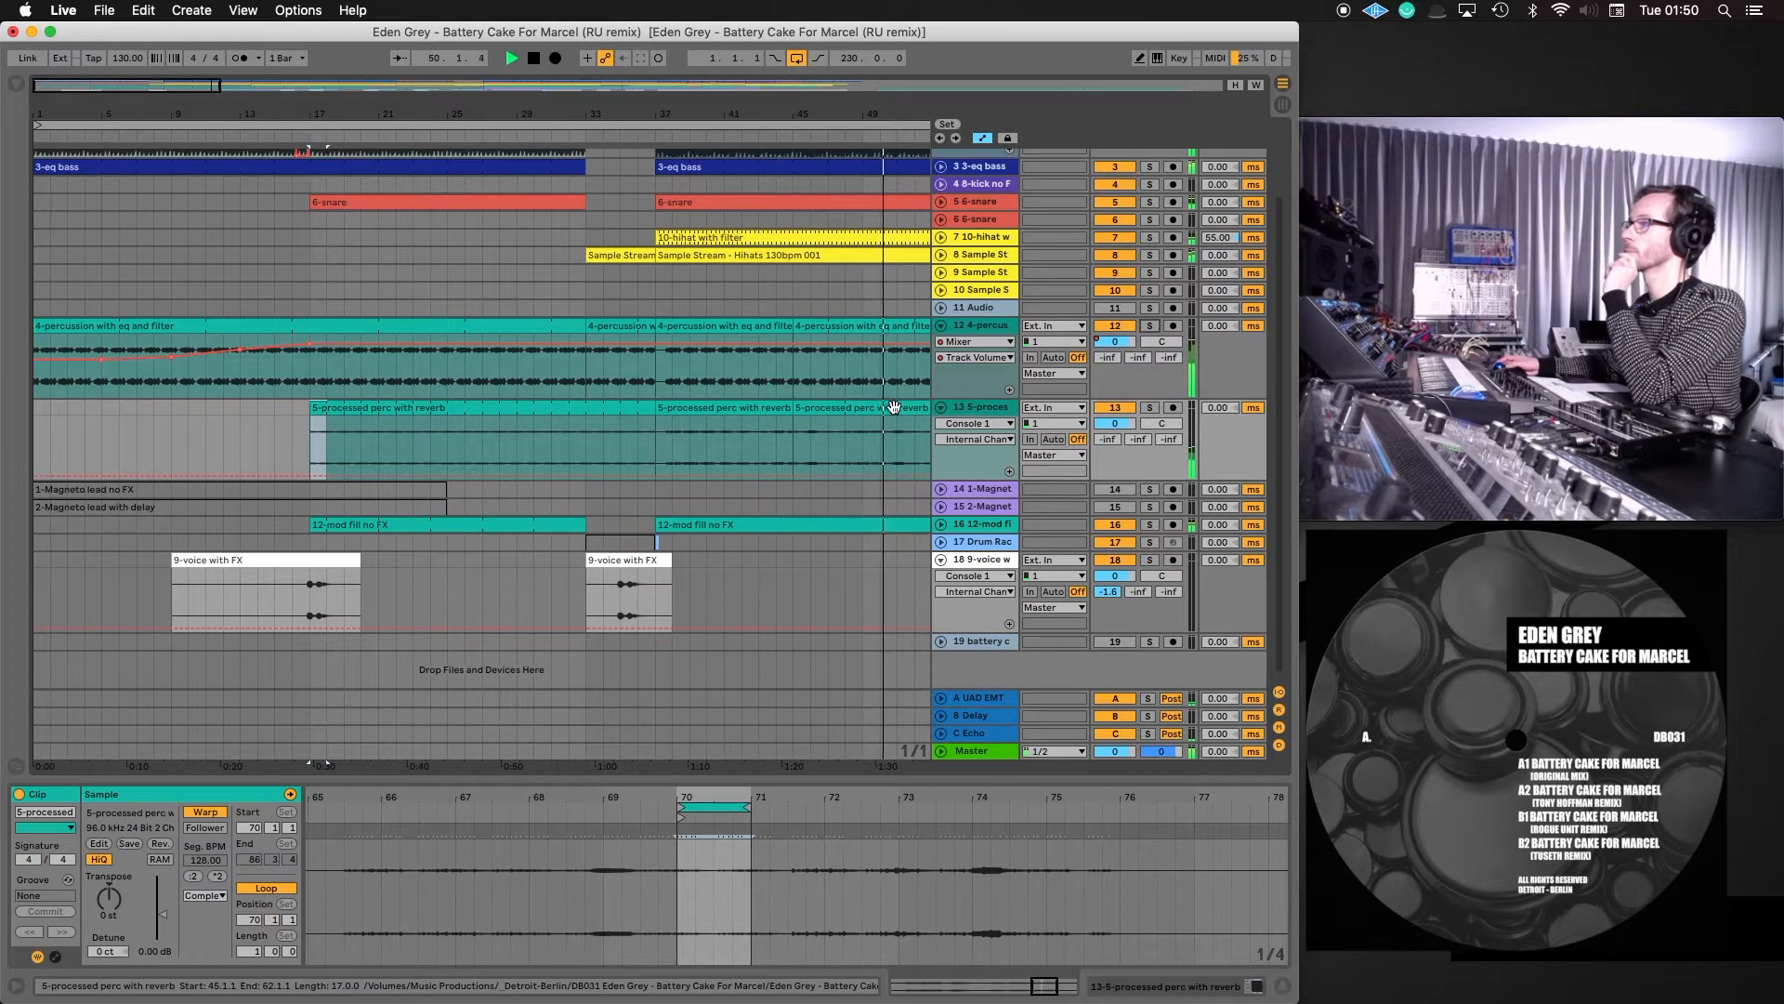
# Place a ten-bar copy of the 5-processed perc material at bars 53 to 63 on track 13
pyautogui.click(813, 86)
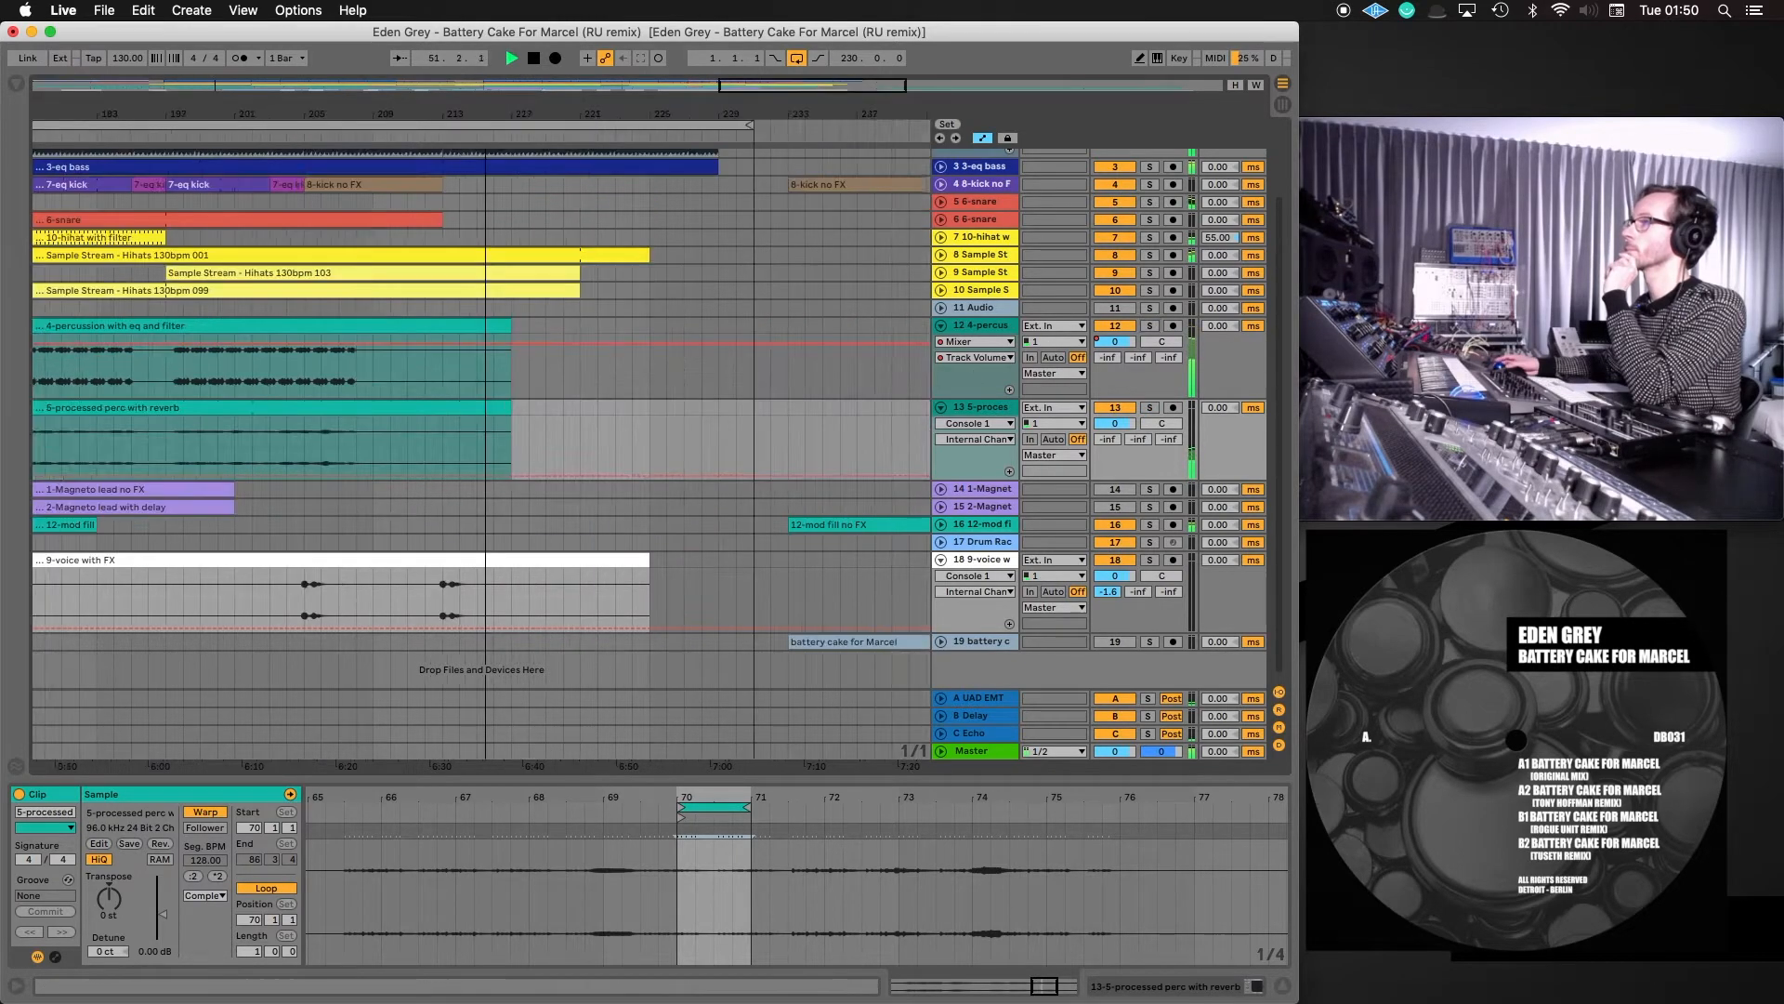
pyautogui.moveTo(813, 85); pyautogui.dragTo(813, 15)
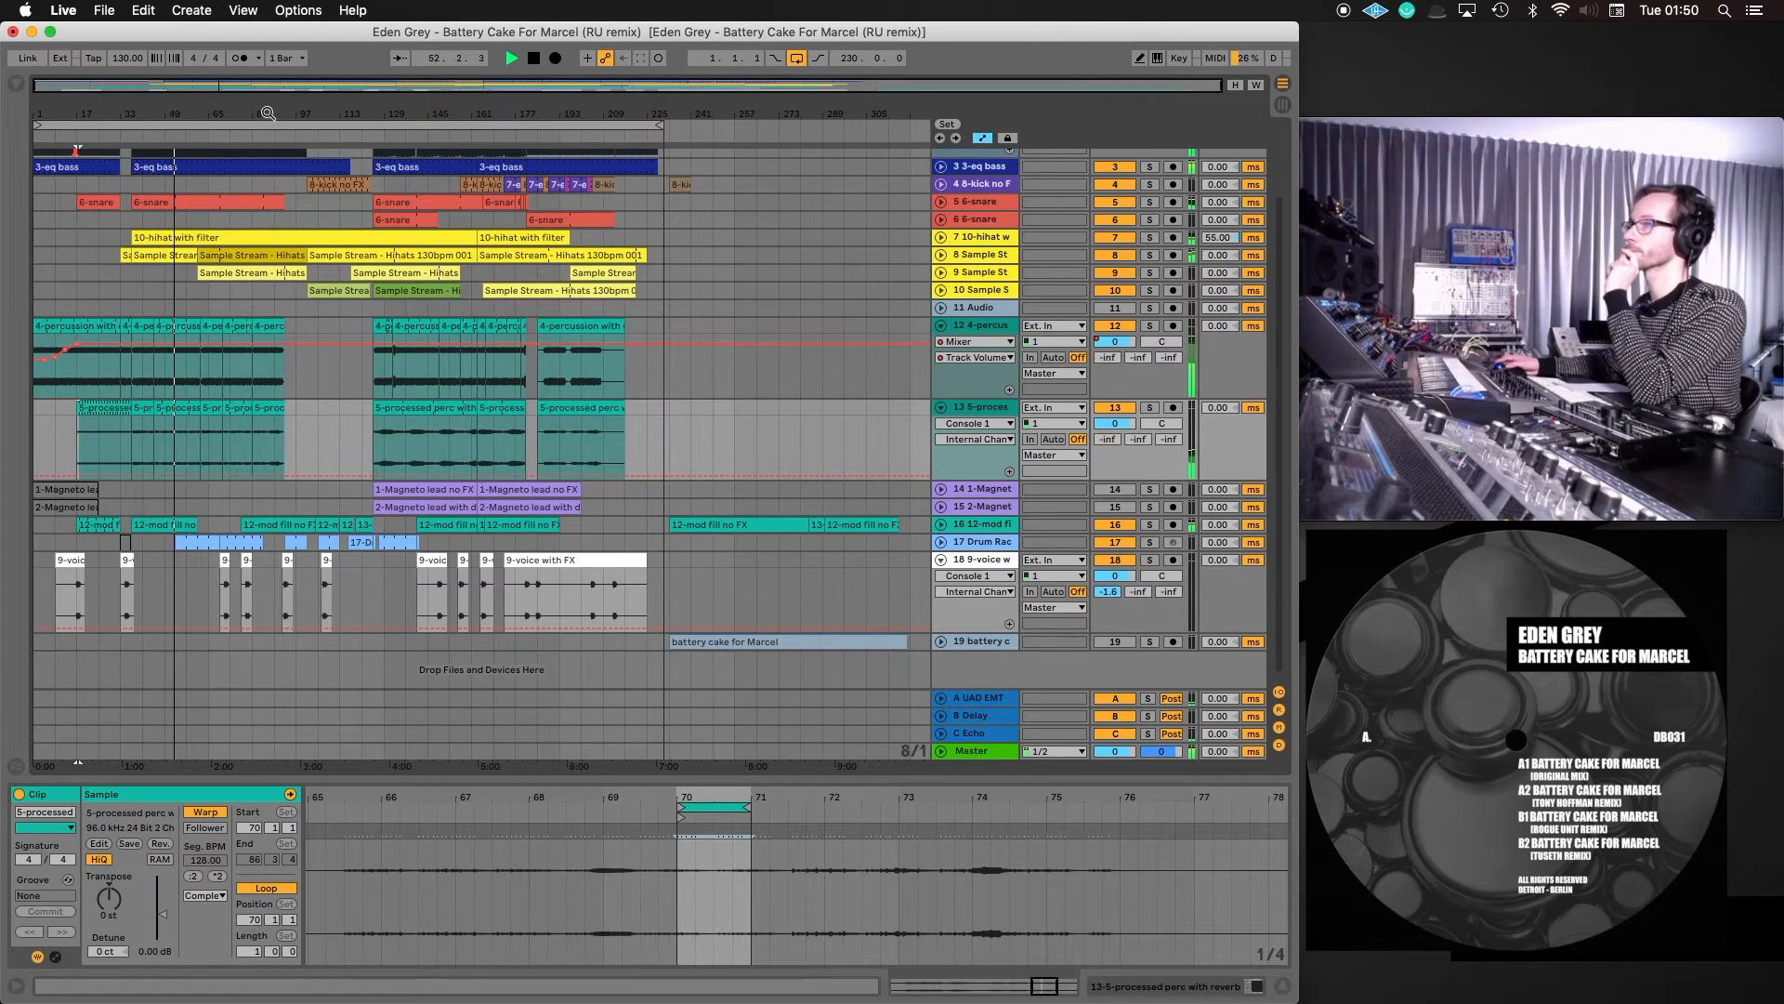
pyautogui.moveTo(180, 82); pyautogui.dragTo(166, 101)
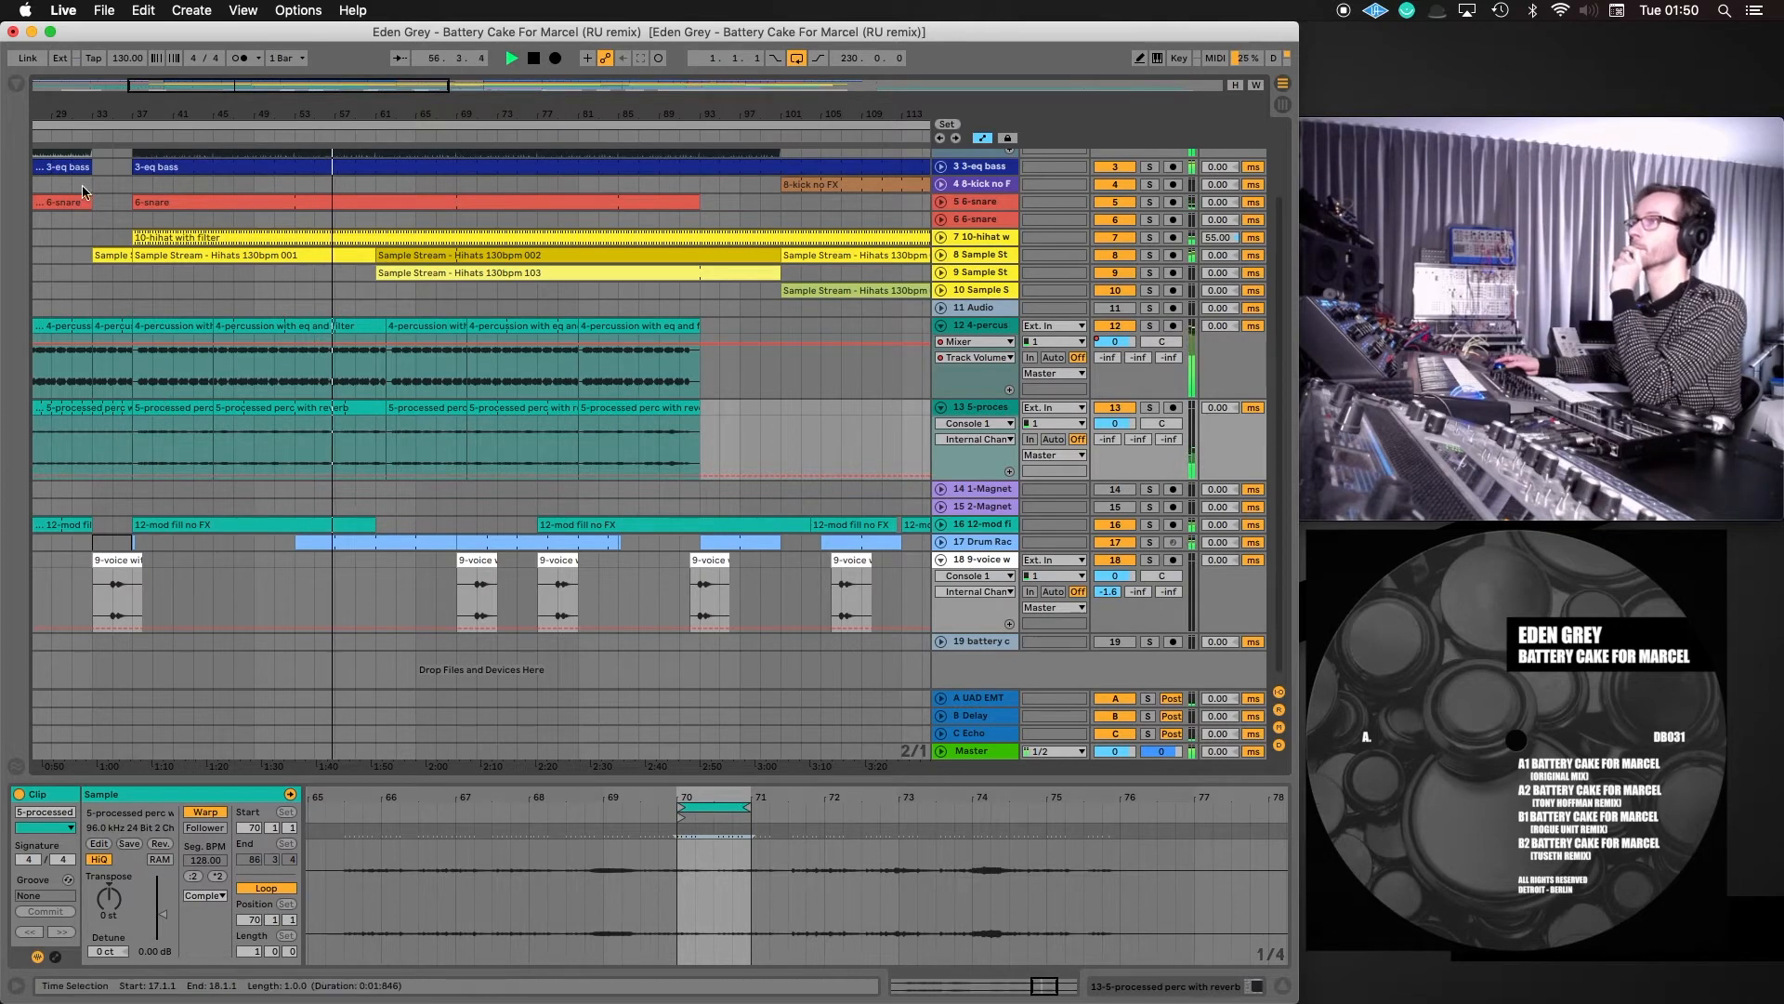
pyautogui.click(65, 87)
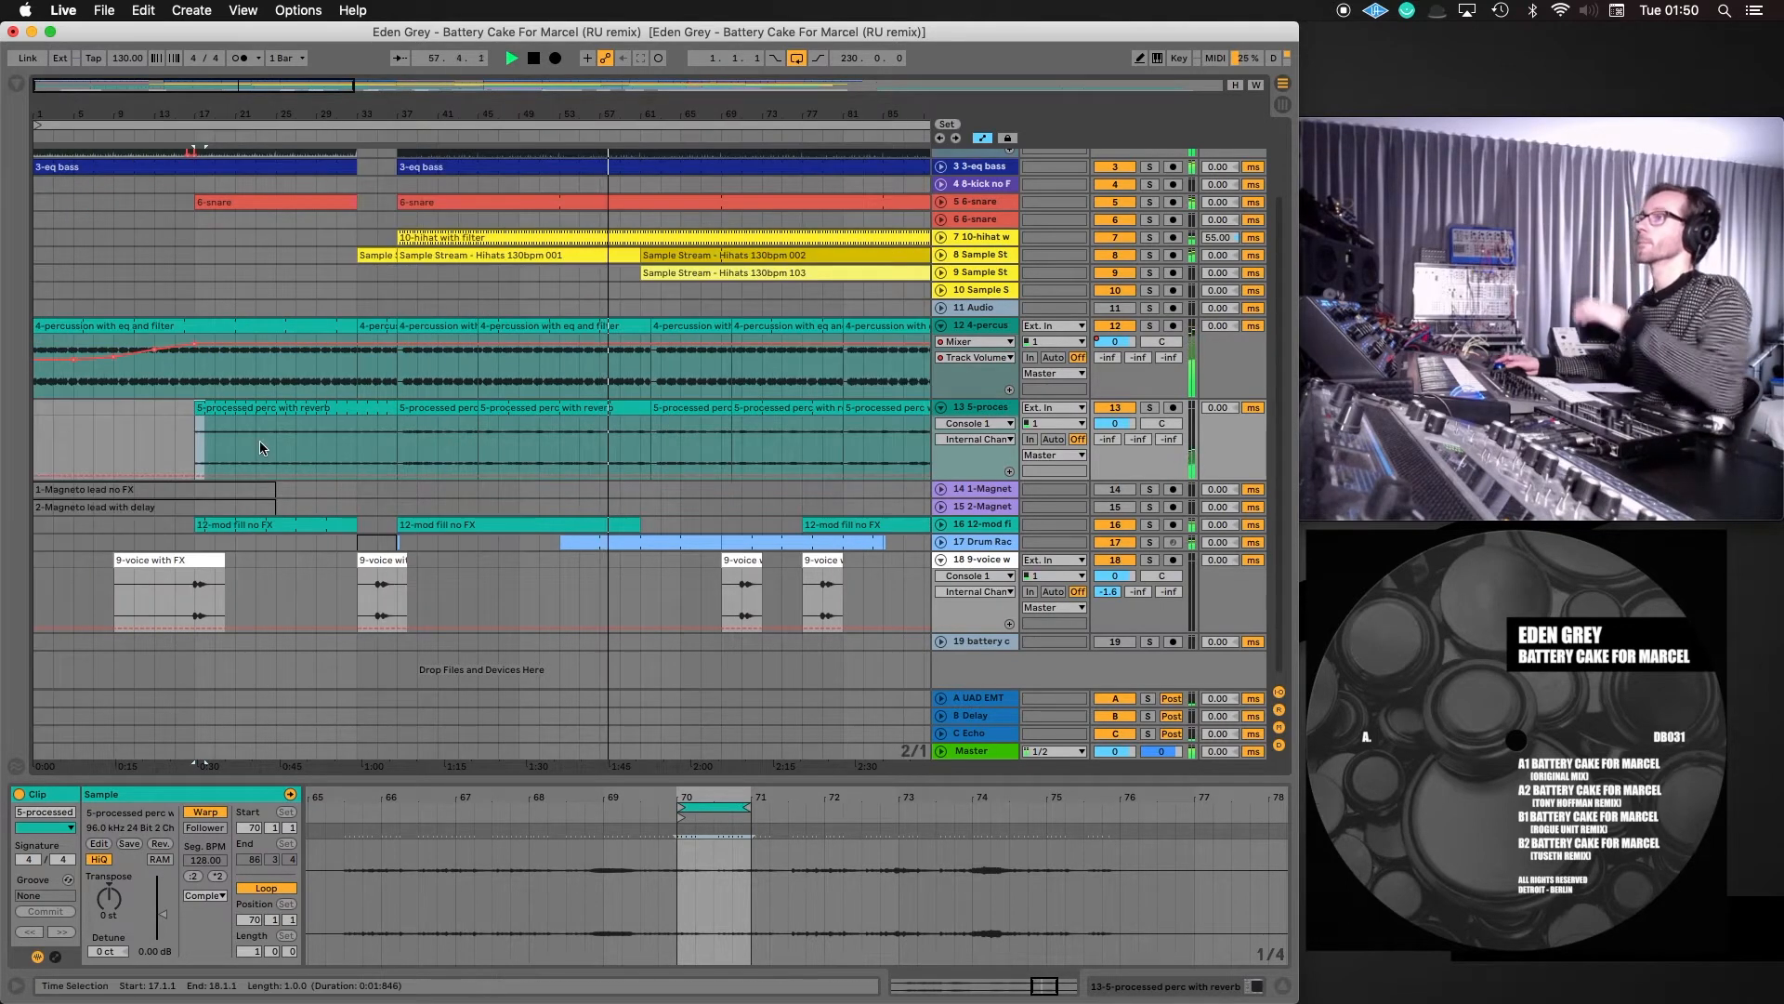
pyautogui.click(176, 408)
pyautogui.moveTo(176, 408); pyautogui.dragTo(590, 411)
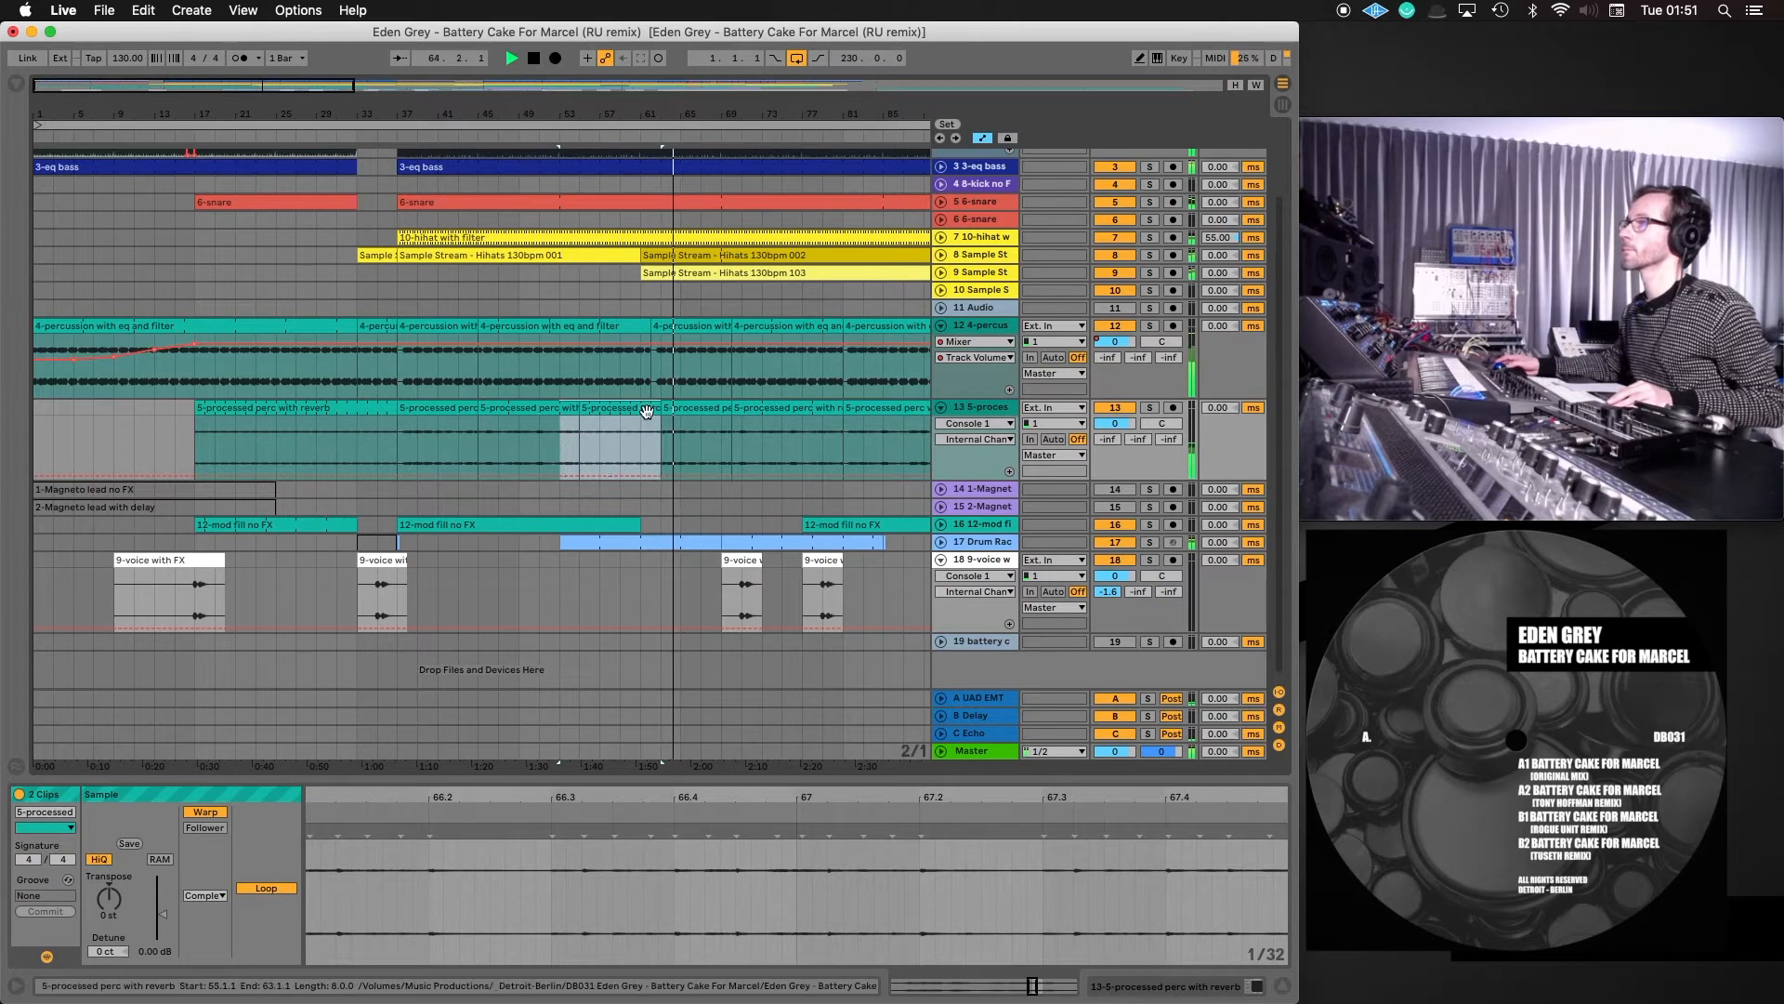
# Extend the 5-processed perc clip at bar 55 so it runs to bar 69, and select bars 17 to 21 on its track
pyautogui.moveTo(630, 455); pyautogui.dragTo(721, 407)
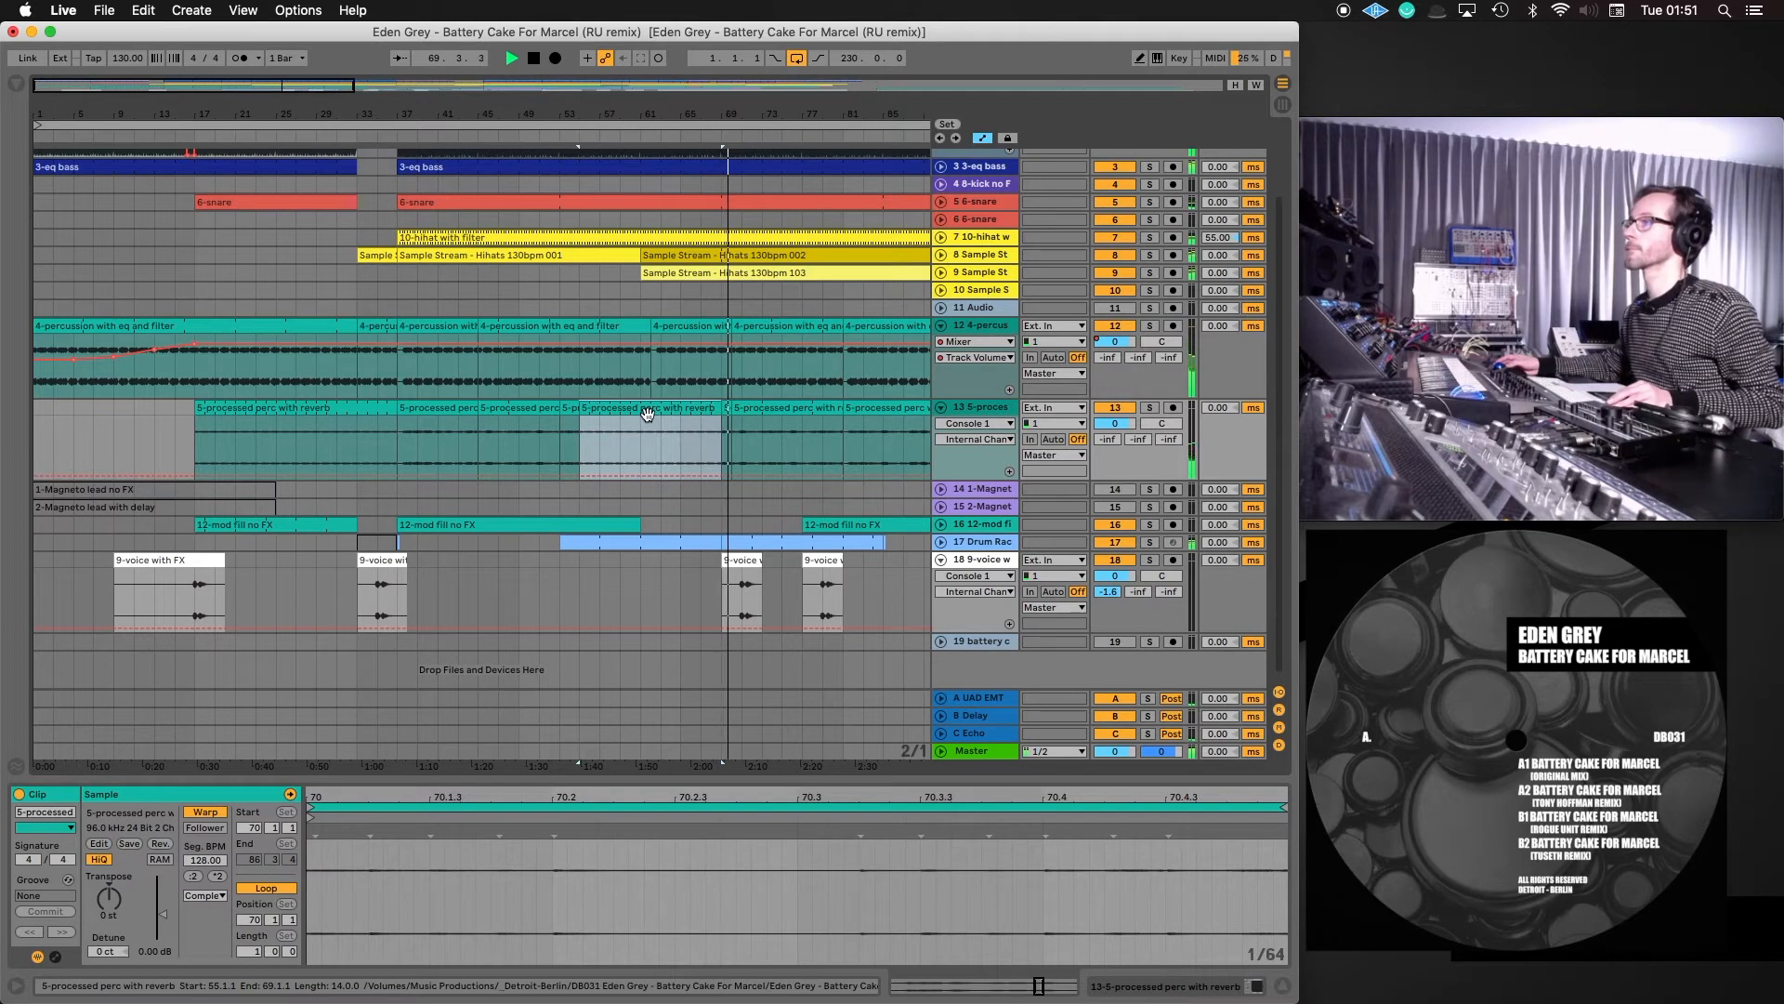
pyautogui.click(666, 433)
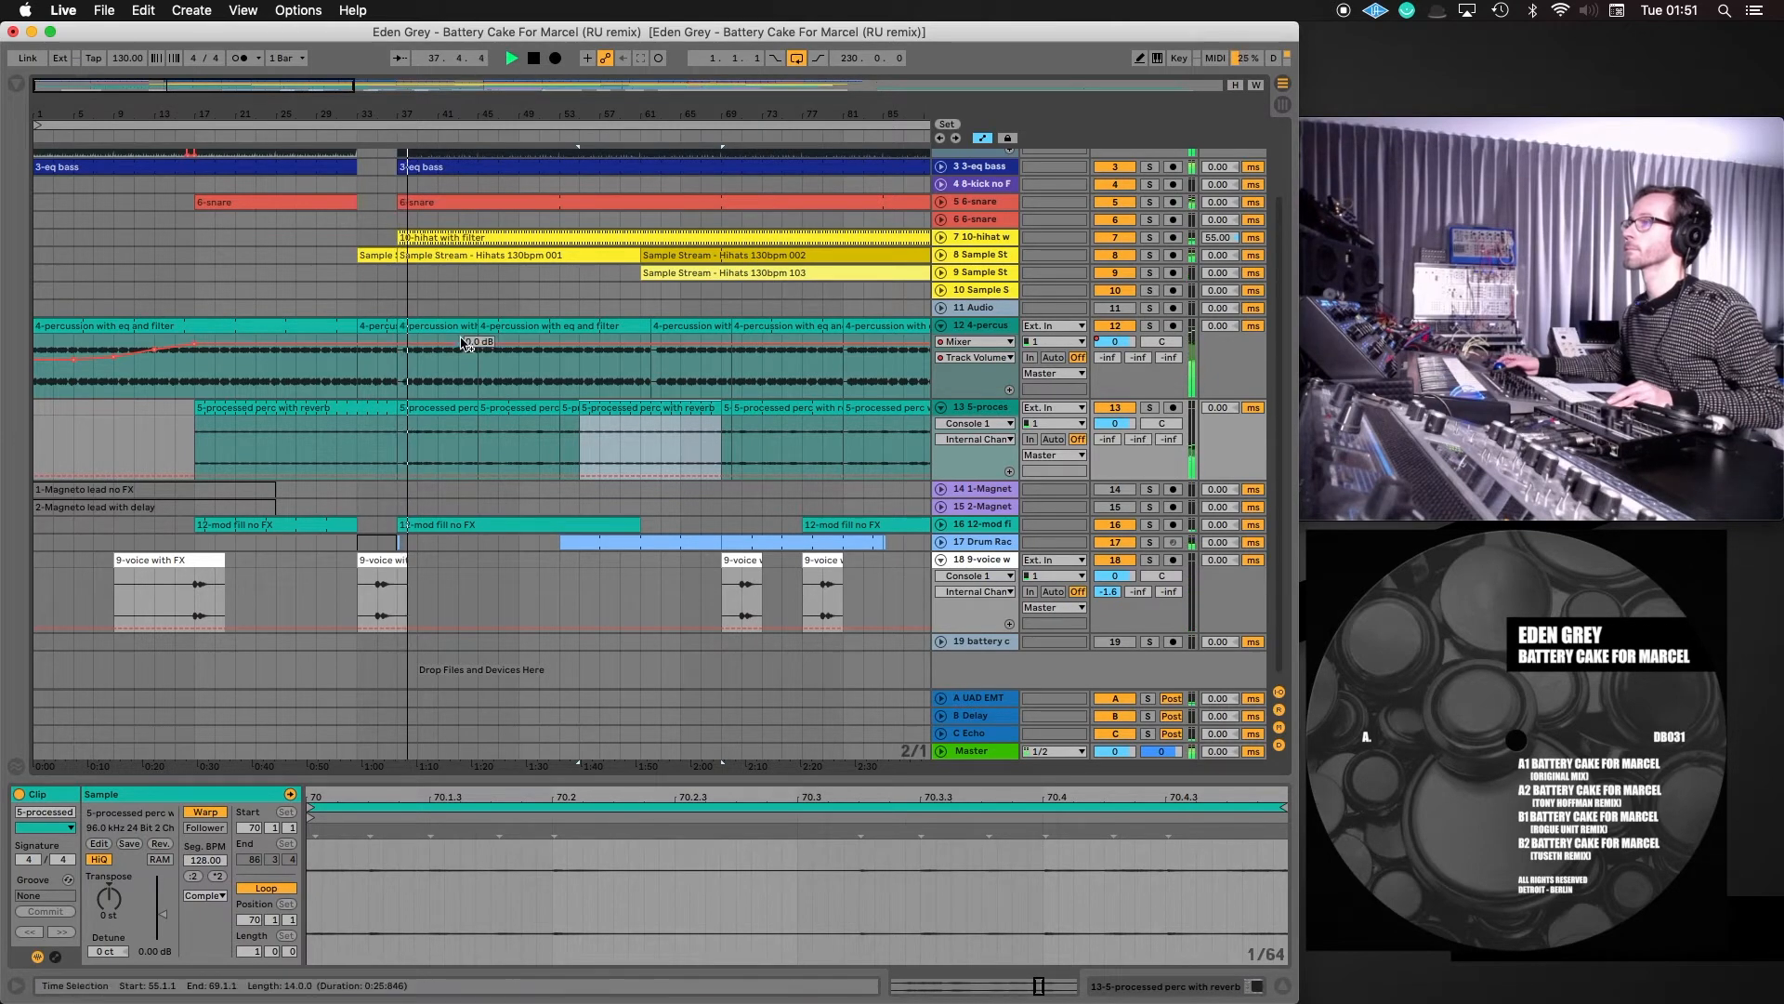
pyautogui.click(198, 410)
pyautogui.moveTo(198, 411); pyautogui.dragTo(234, 423)
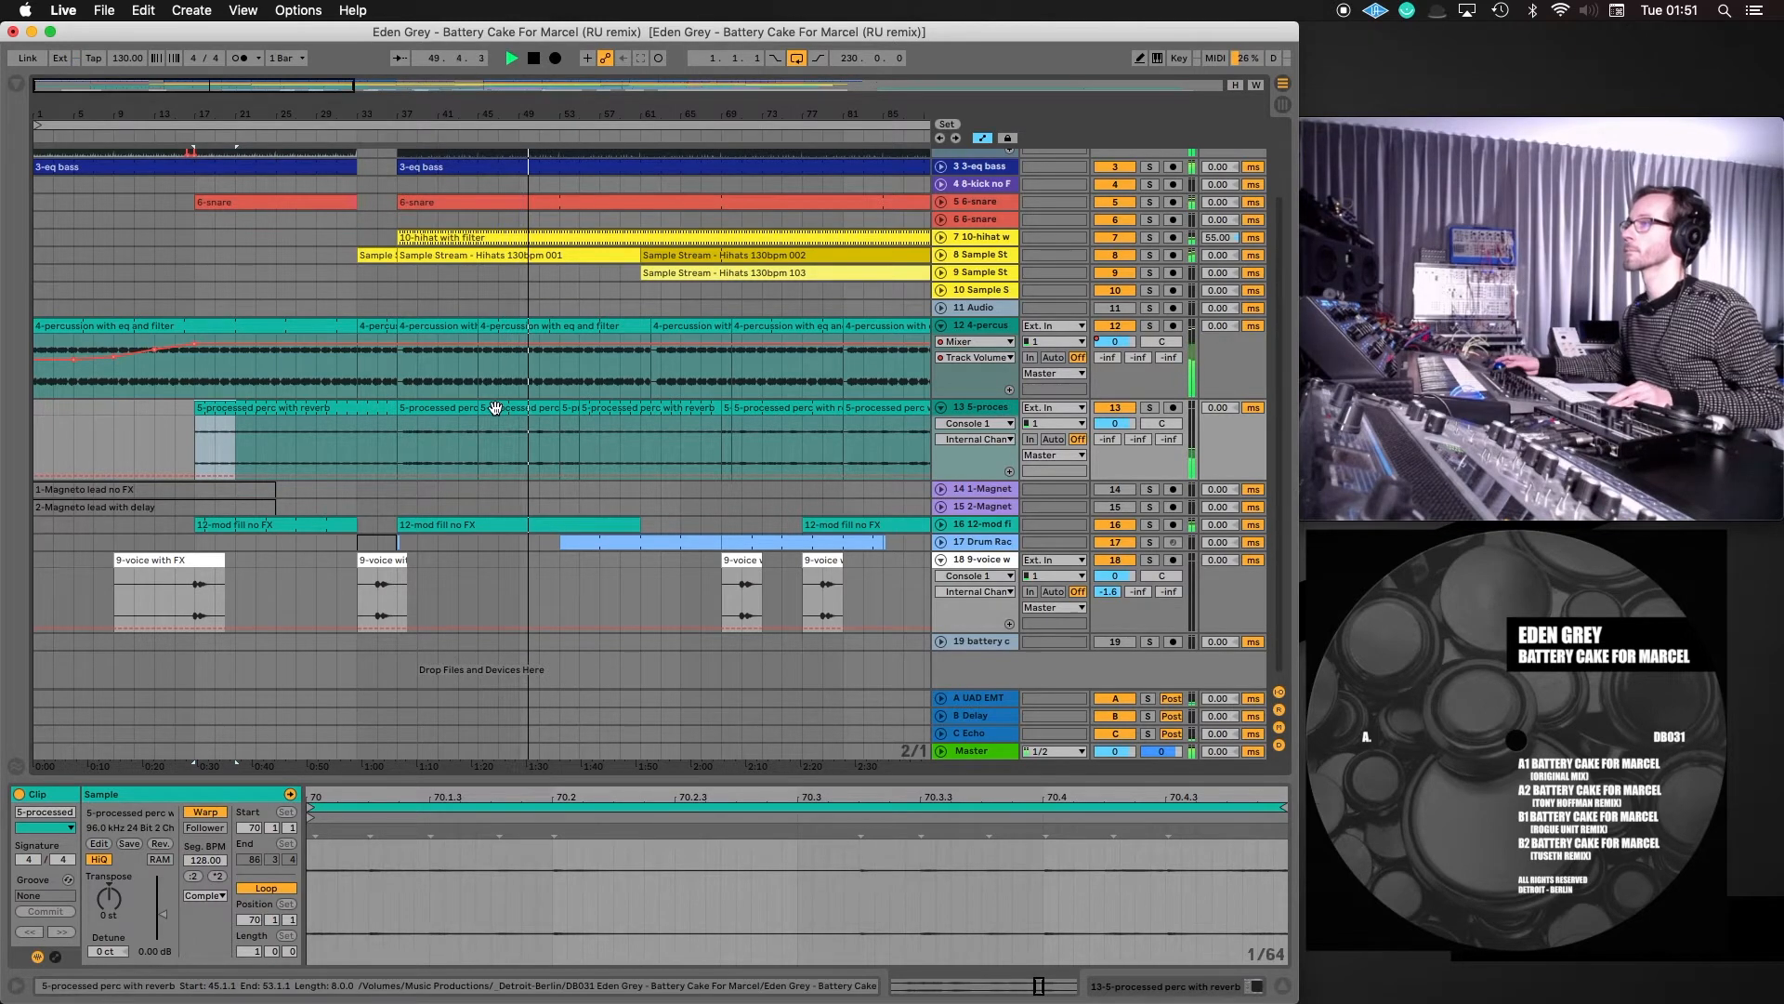
# Place a copy of the 5-processed perc clip from bar 45 at bar 5, audition it and shorten it to three bars
pyautogui.moveTo(495, 407); pyautogui.dragTo(93, 409)
pyautogui.click(72, 123)
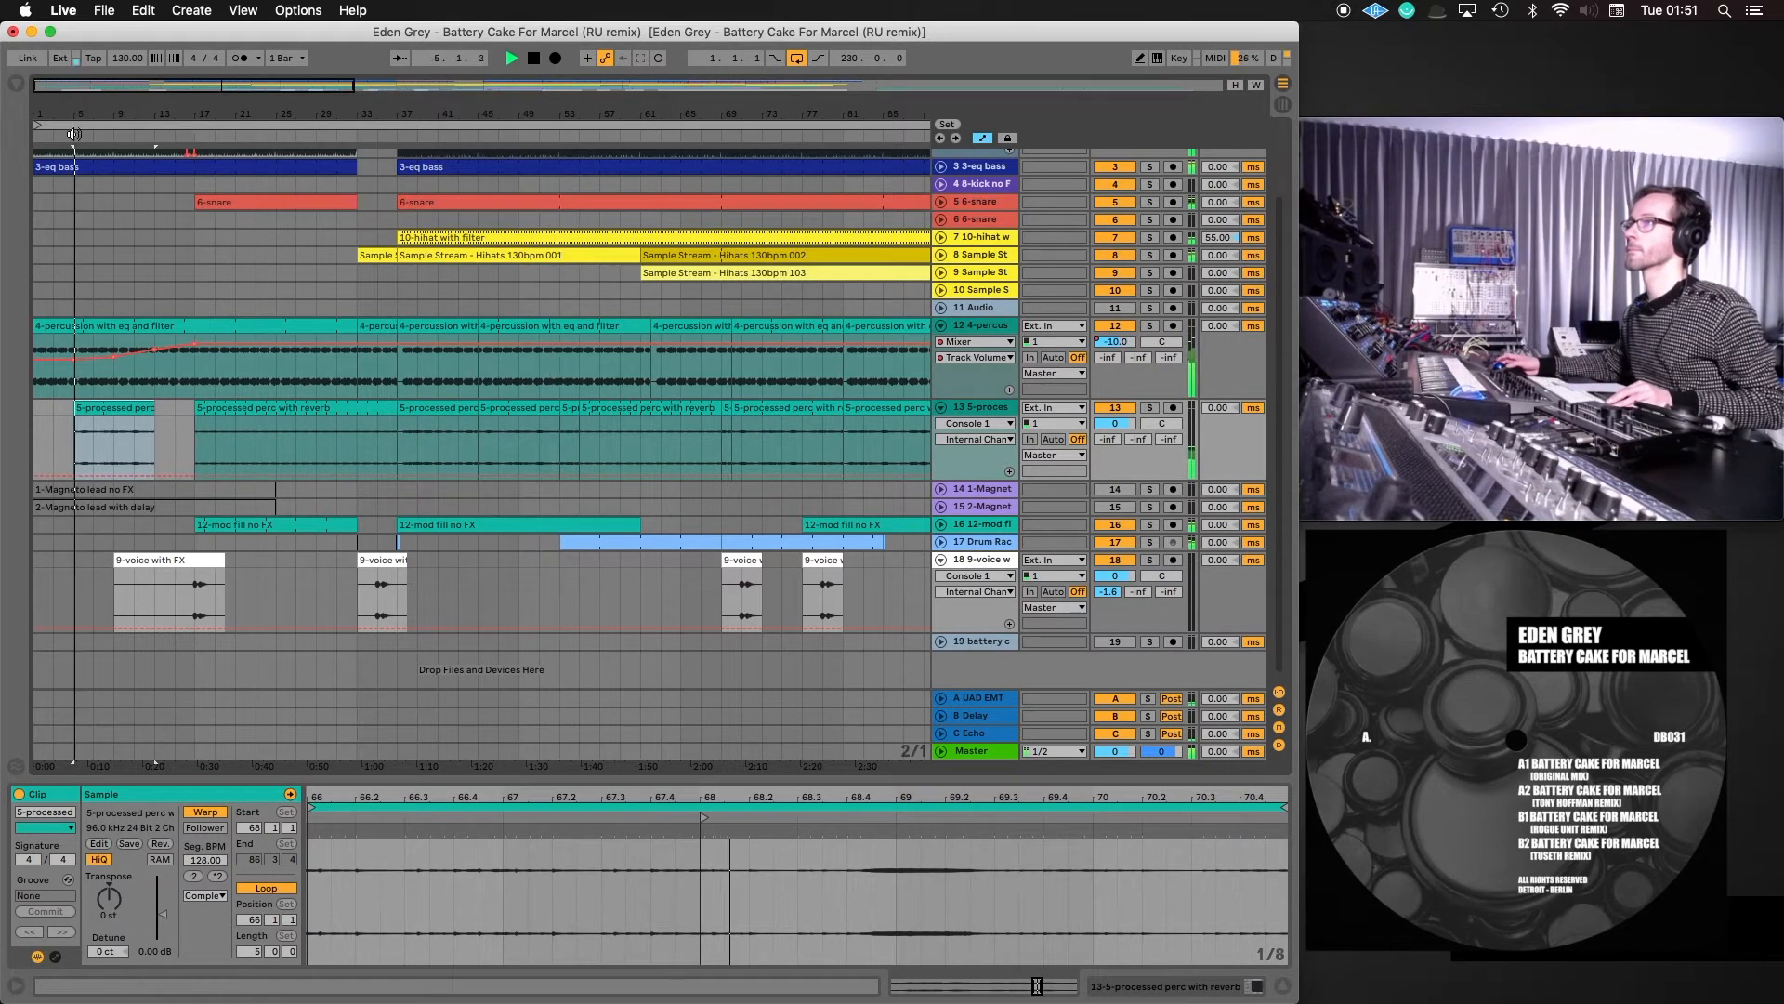
pyautogui.click(136, 413)
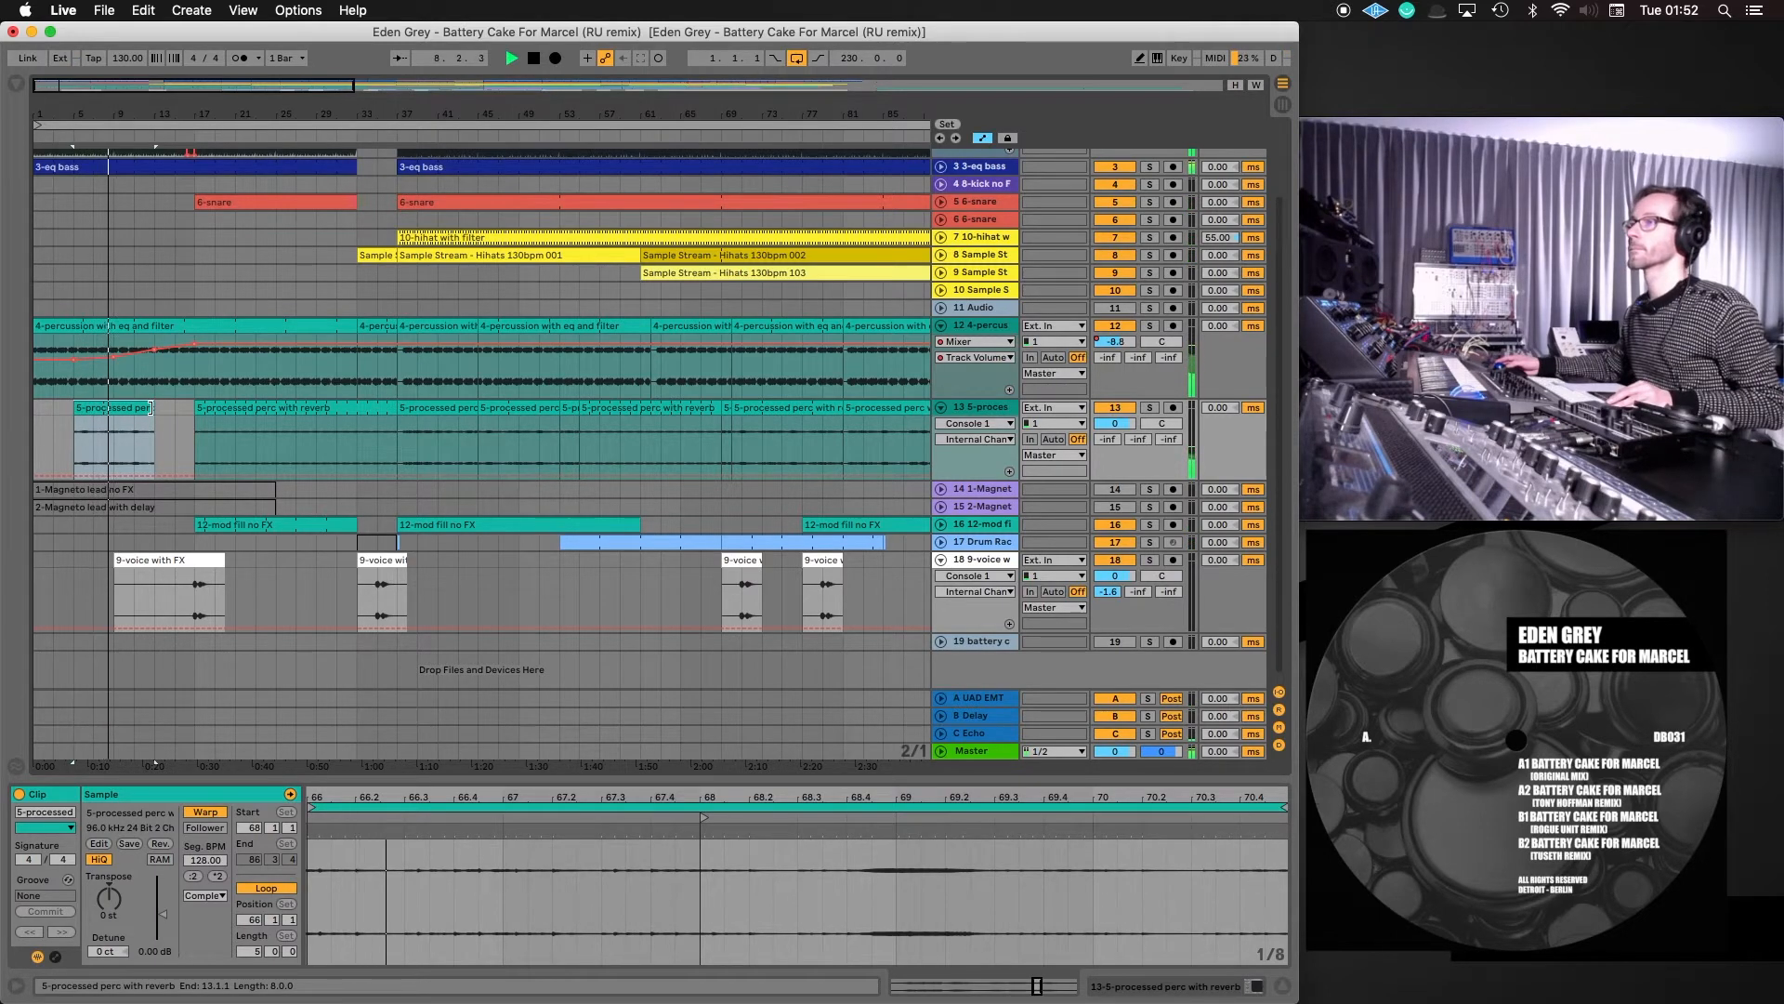
pyautogui.moveTo(150, 408); pyautogui.dragTo(103, 409)
pyautogui.click(91, 404)
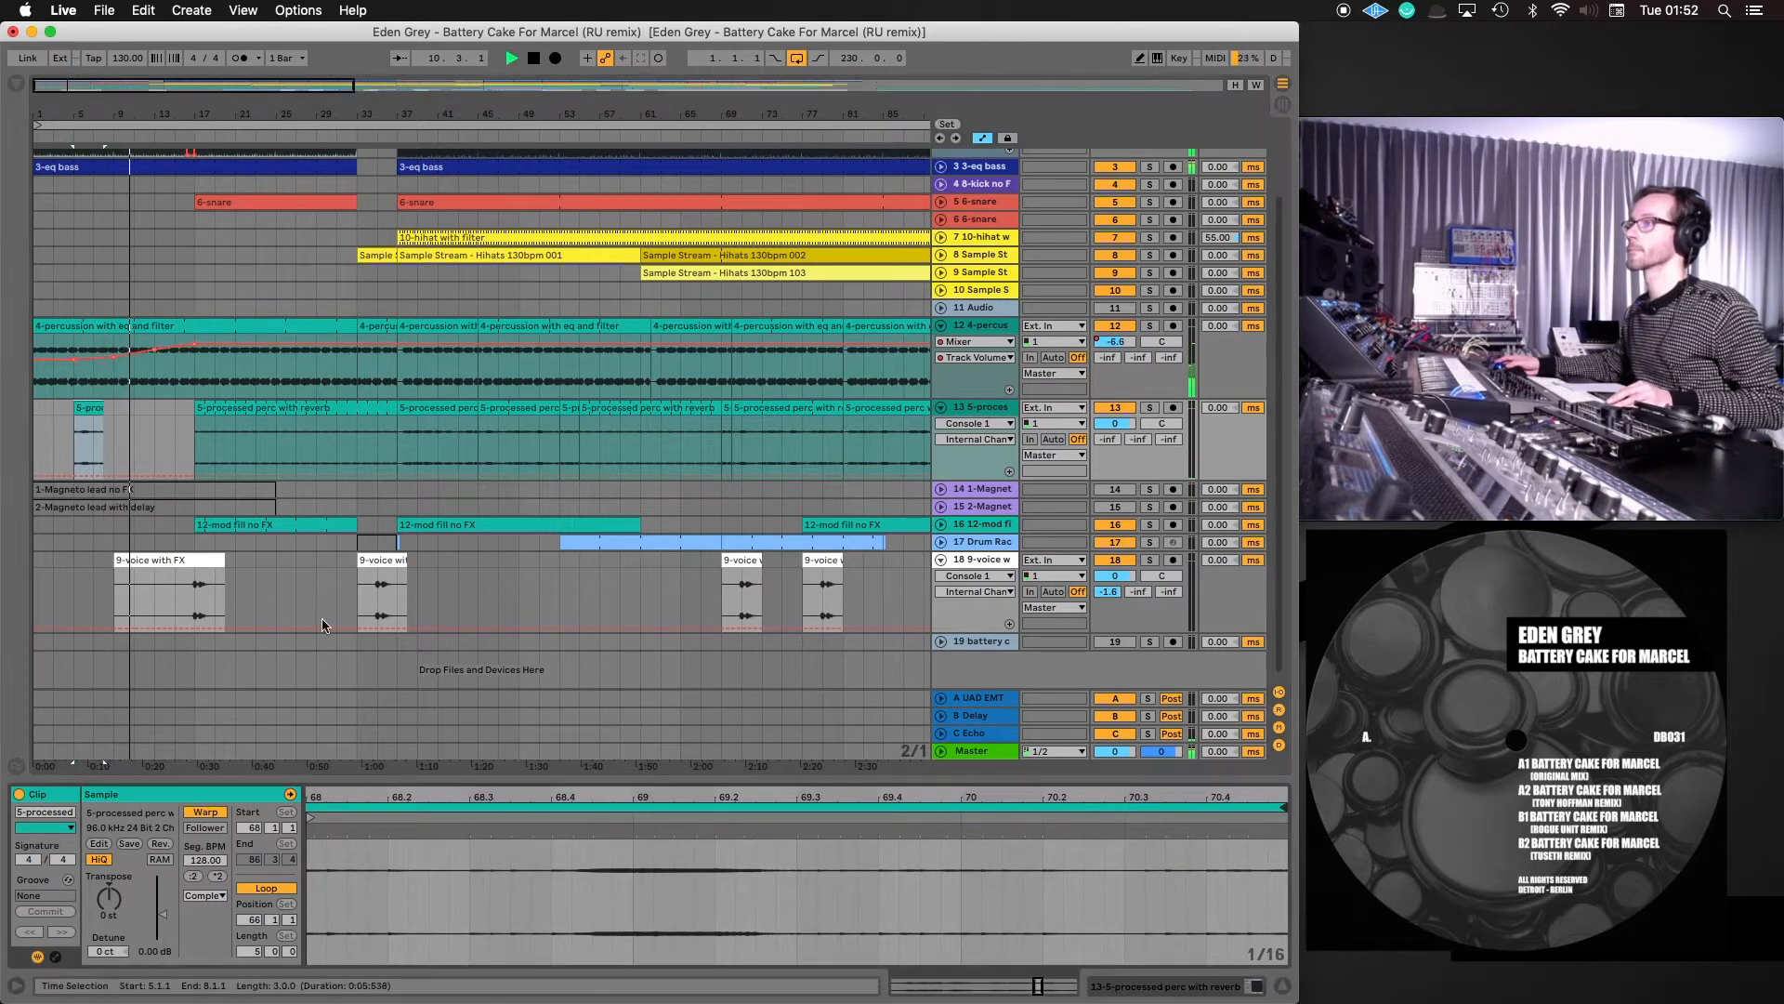
# Set the sample loop of the short processed perc clip at bar 5 to start at 69 with a two-bar length
pyautogui.moveTo(559, 848); pyautogui.dragTo(578, 791)
pyautogui.click(474, 807)
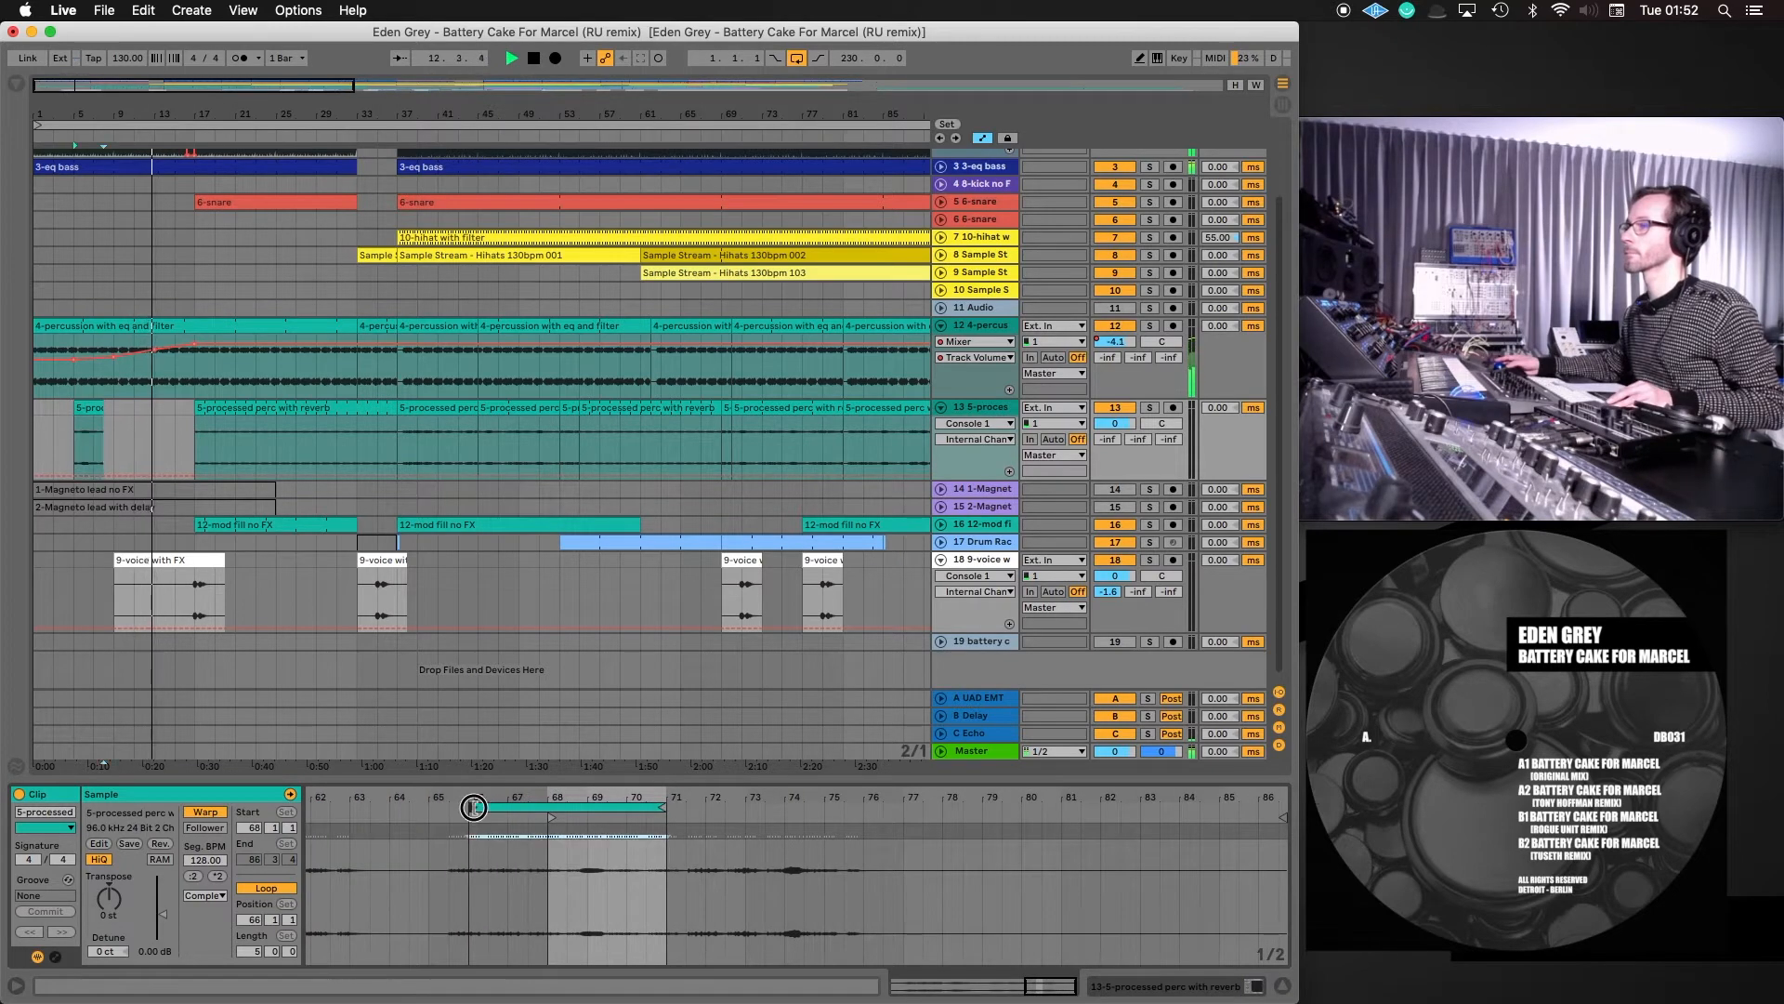
pyautogui.moveTo(474, 807); pyautogui.dragTo(549, 809)
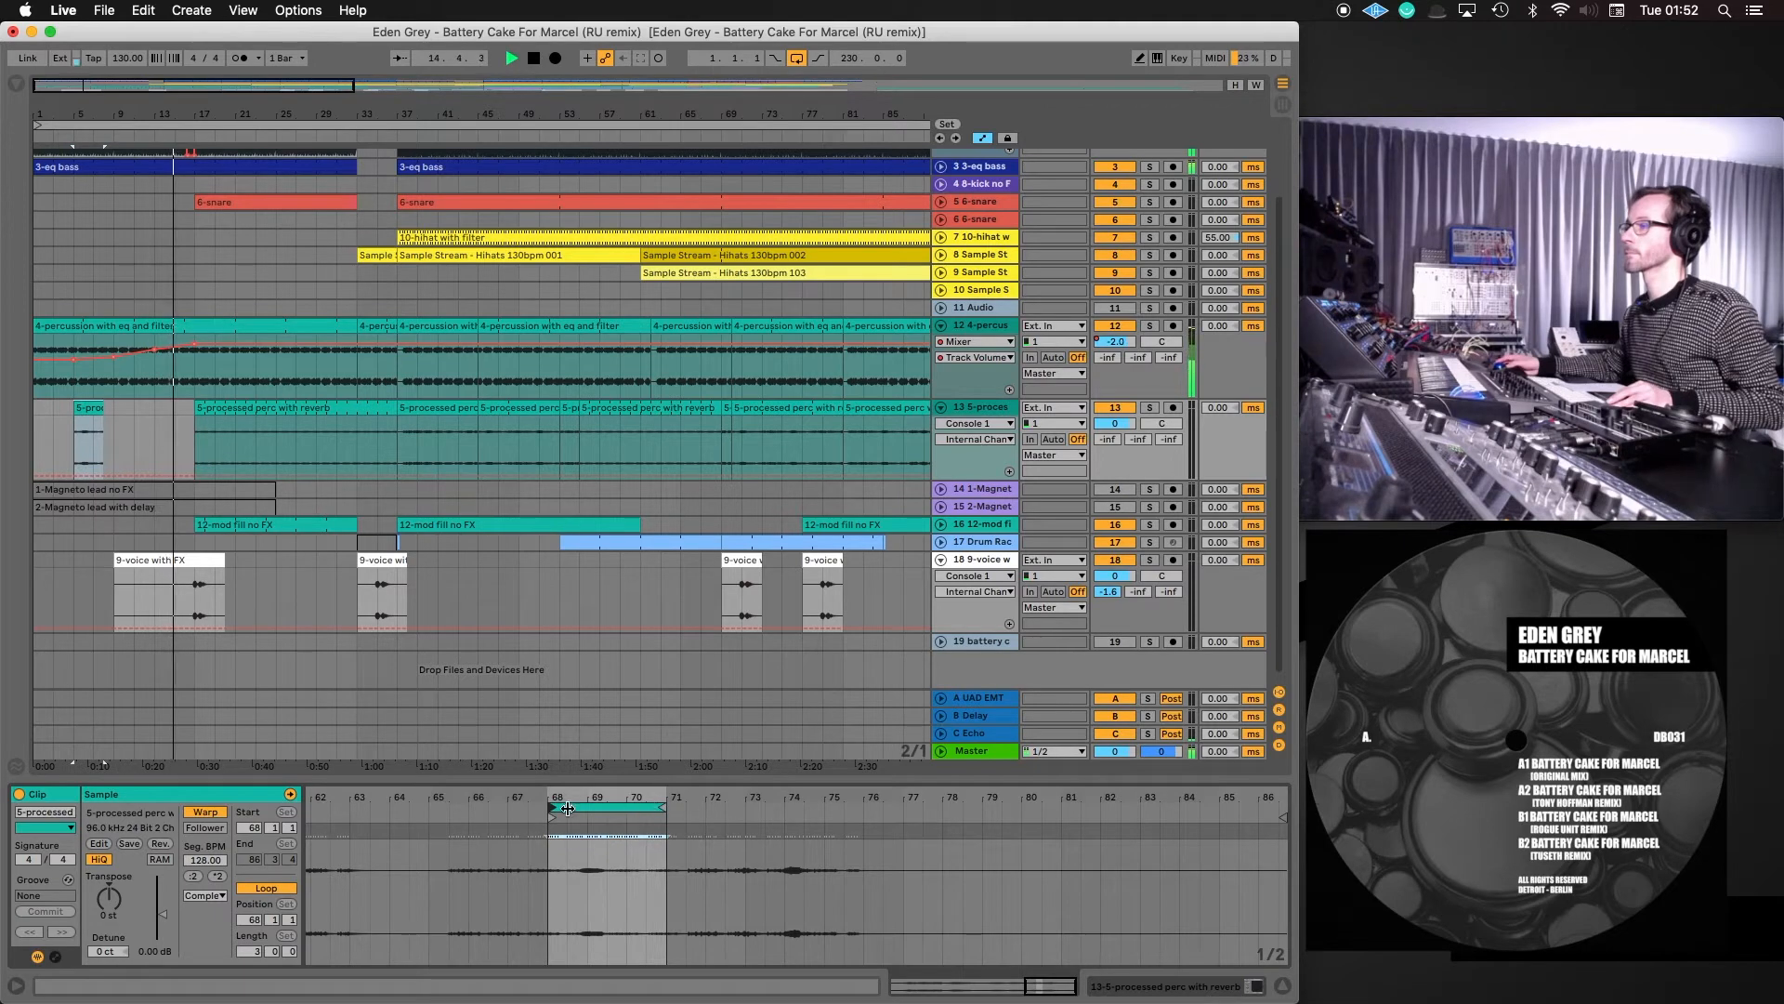
pyautogui.moveTo(549, 808)
pyautogui.mouseDown()
pyautogui.moveTo(590, 806)
pyautogui.moveTo(550, 820)
pyautogui.mouseUp()
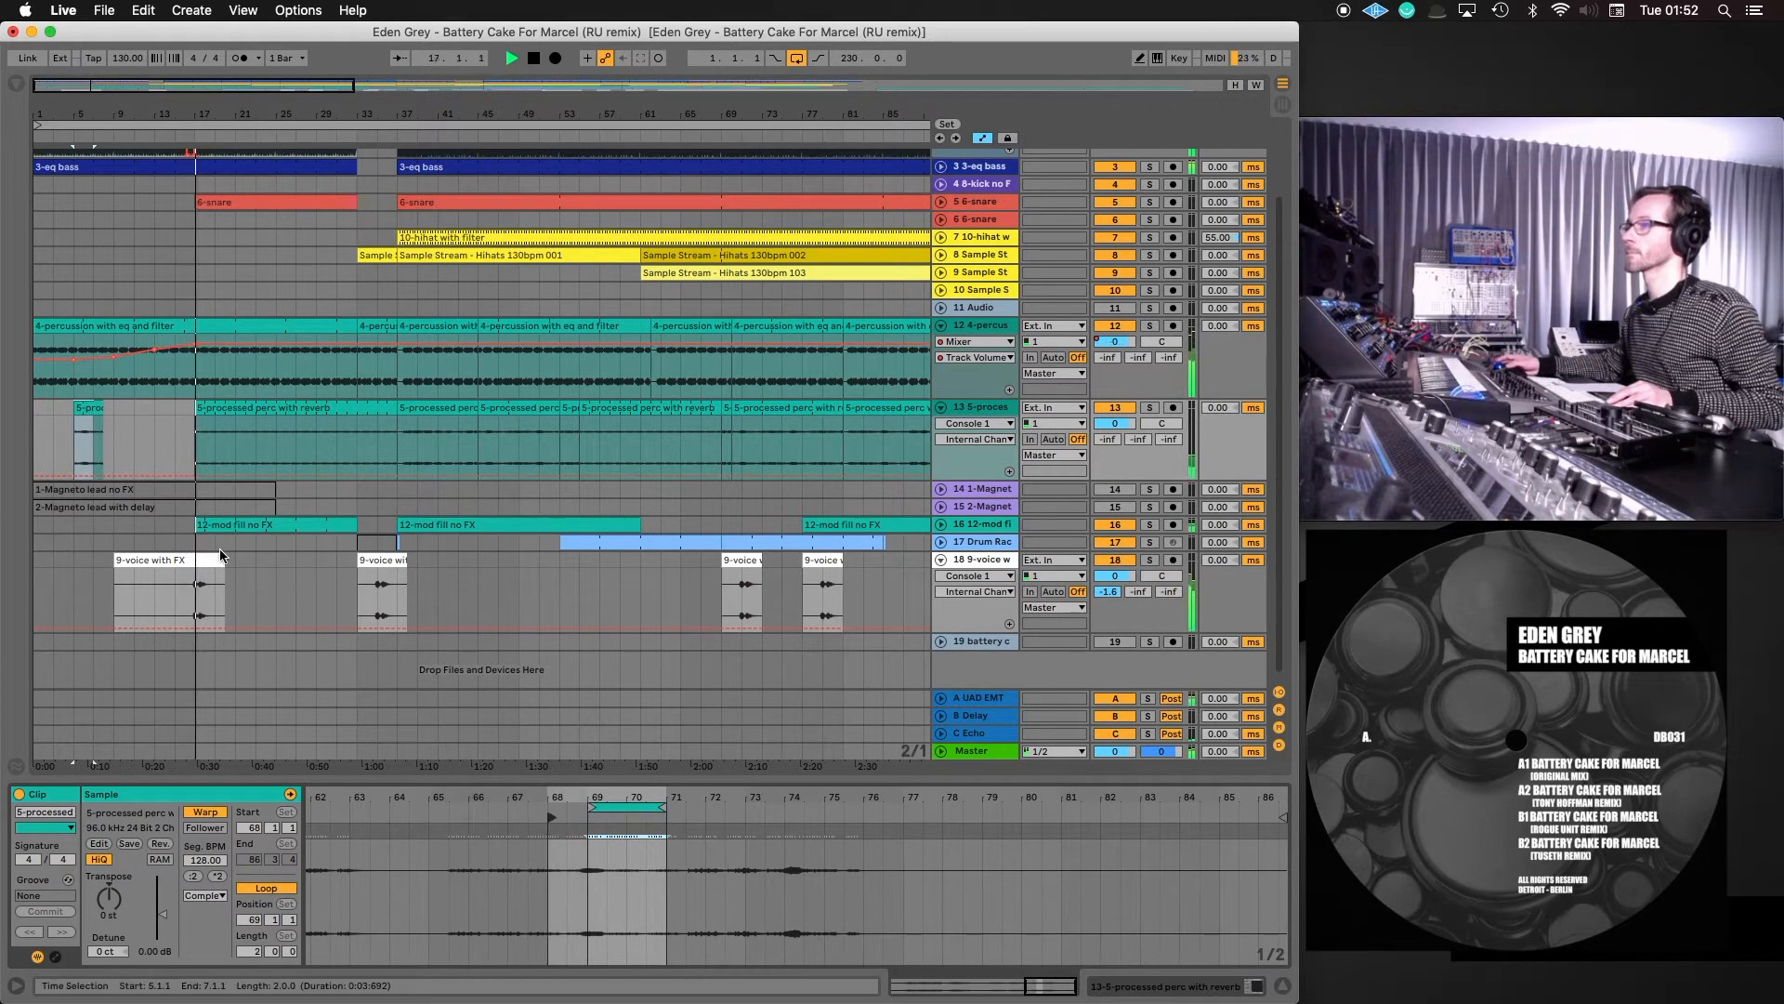
# Move the looped processed perc clip to bars 27 to 33 and place a six-bar copy at bars 67 to 73
pyautogui.moveTo(105, 411); pyautogui.dragTo(308, 408)
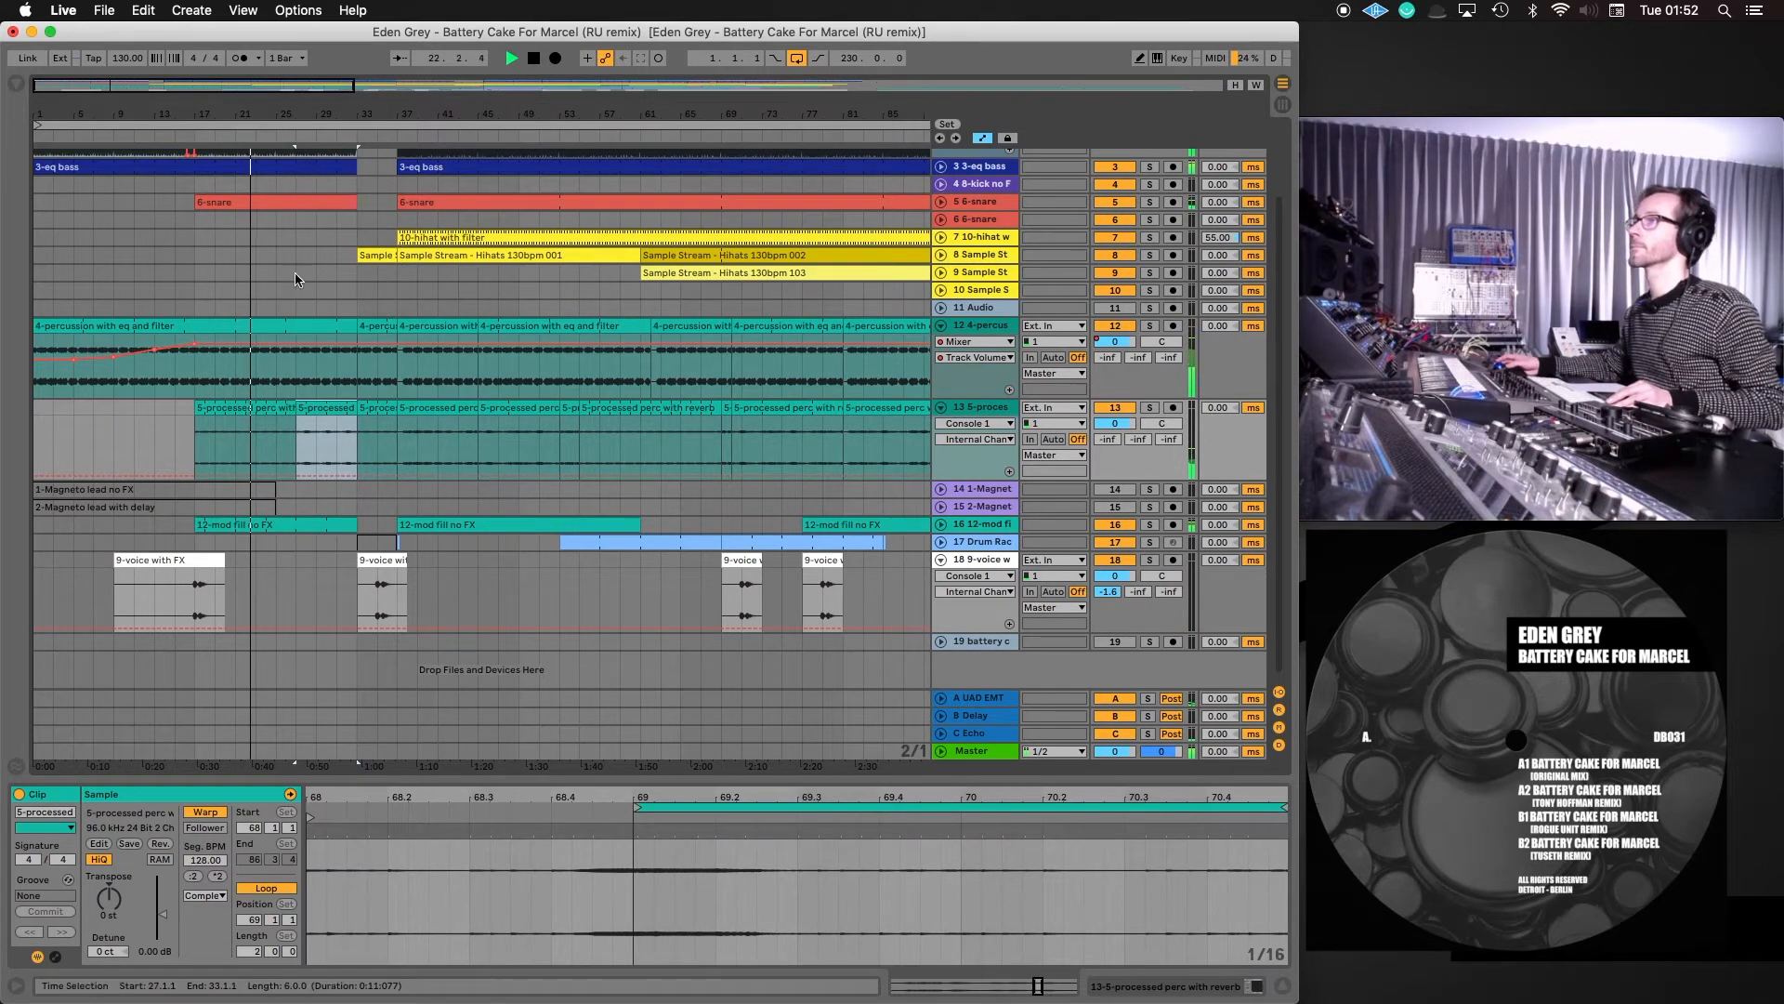
pyautogui.moveTo(286, 113); pyautogui.dragTo(286, 93)
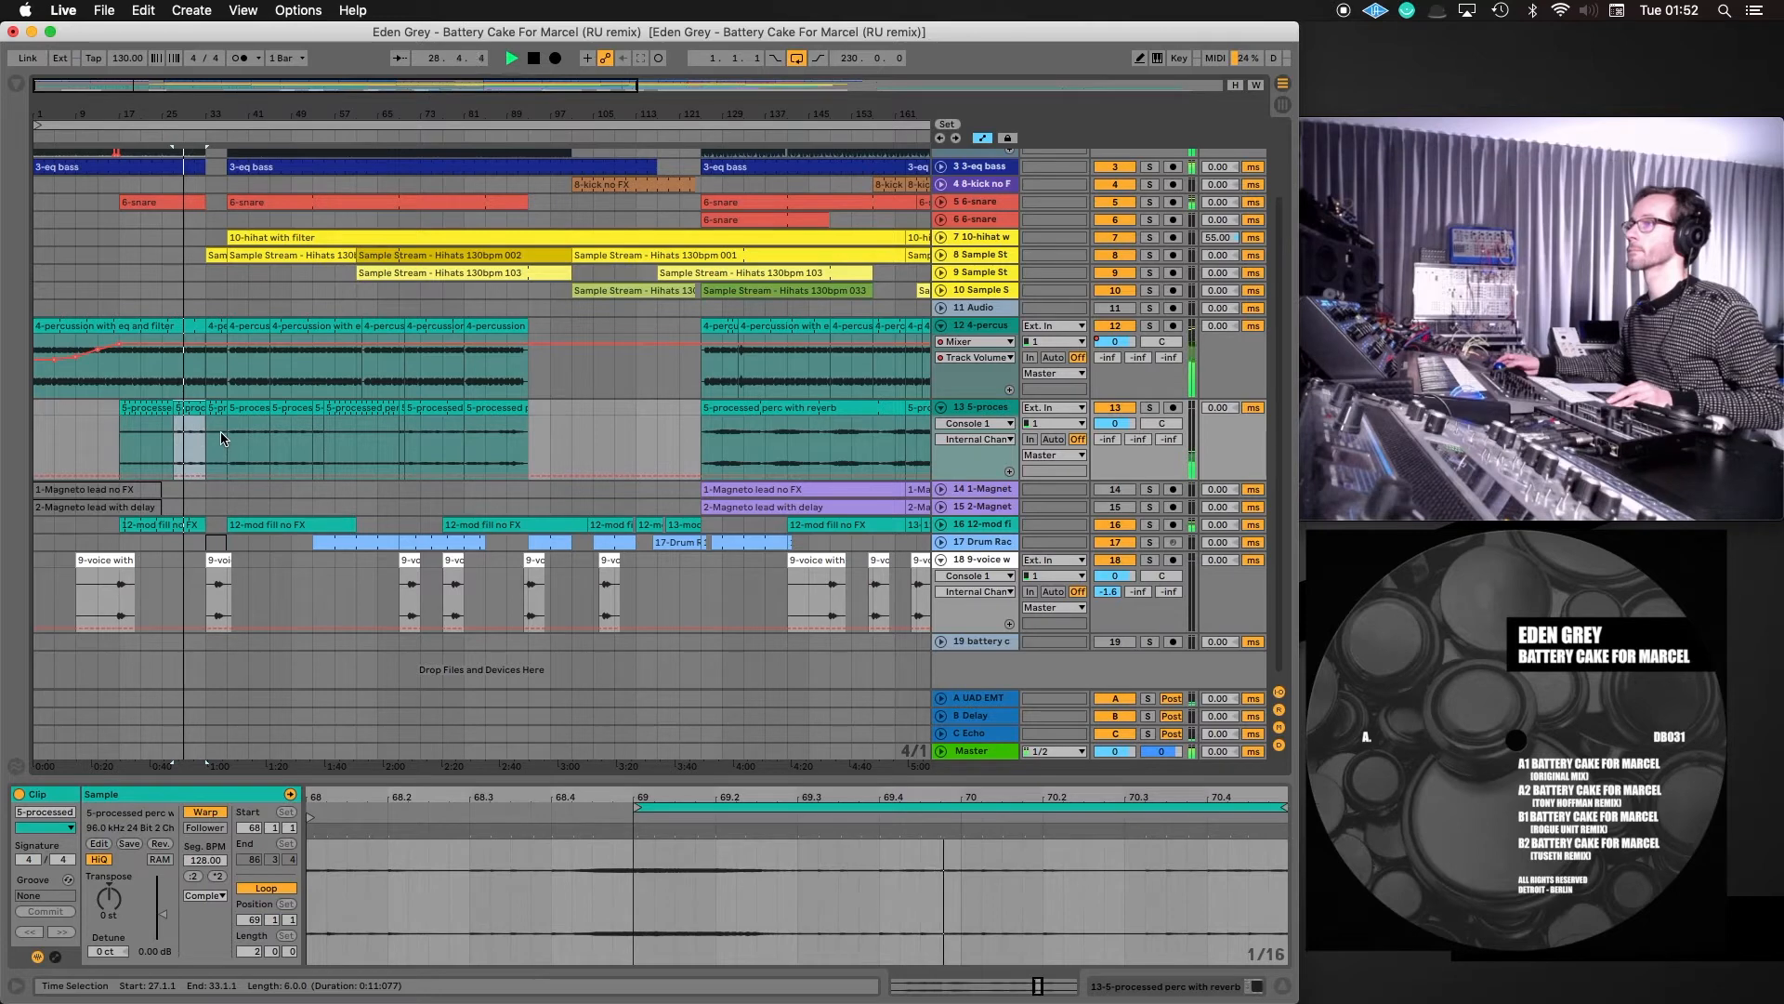
pyautogui.moveTo(195, 414); pyautogui.dragTo(406, 415)
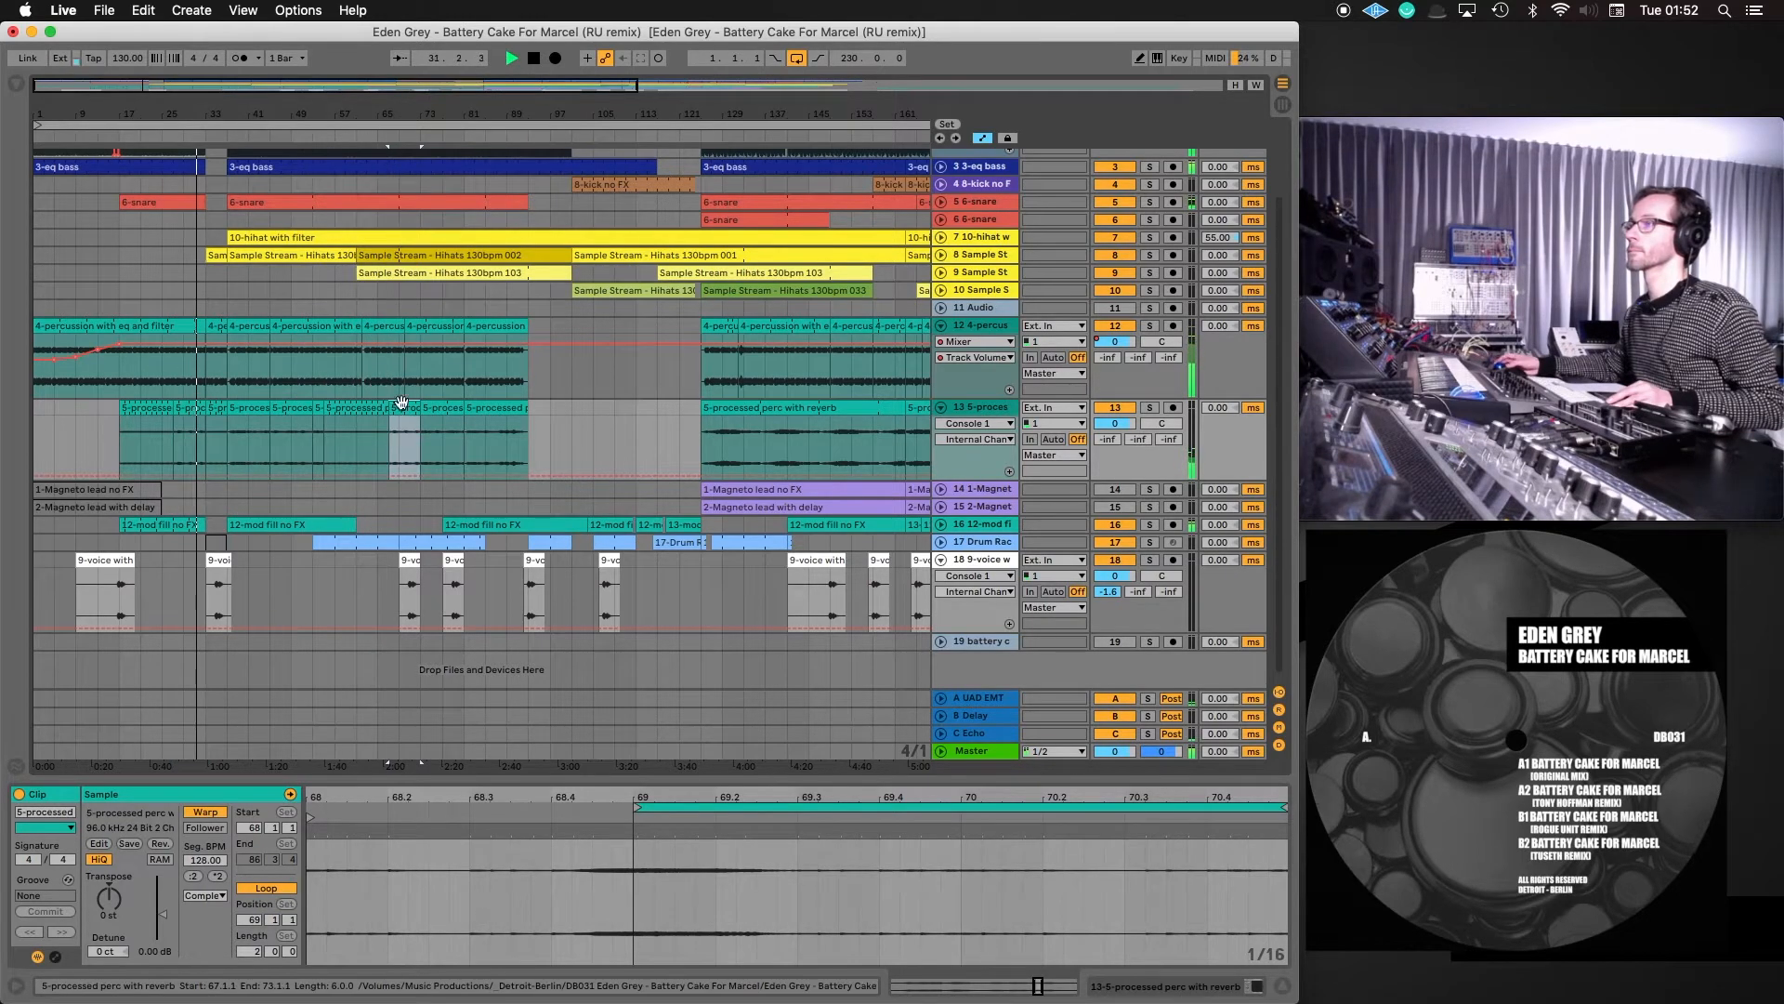
pyautogui.click(373, 134)
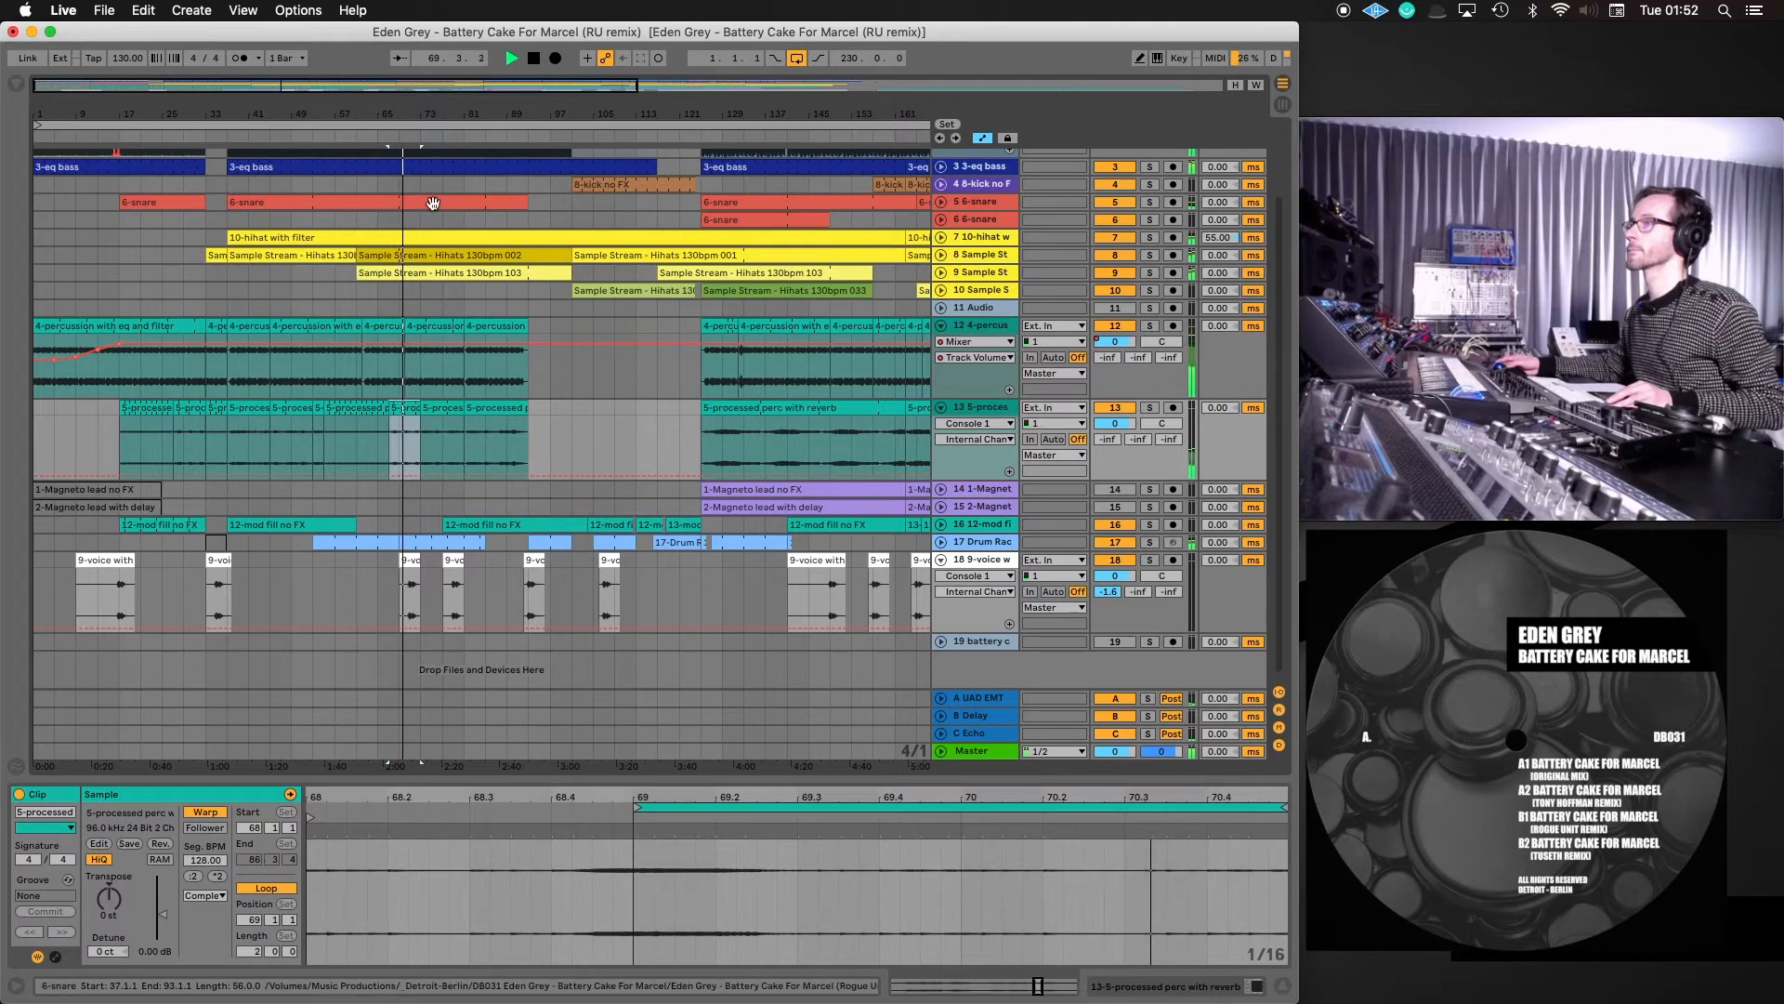
# Place another copy of the six-bar processed perc clip at bars 87 to 93 and audition it from bar 86
pyautogui.scroll(3, 515, 407)
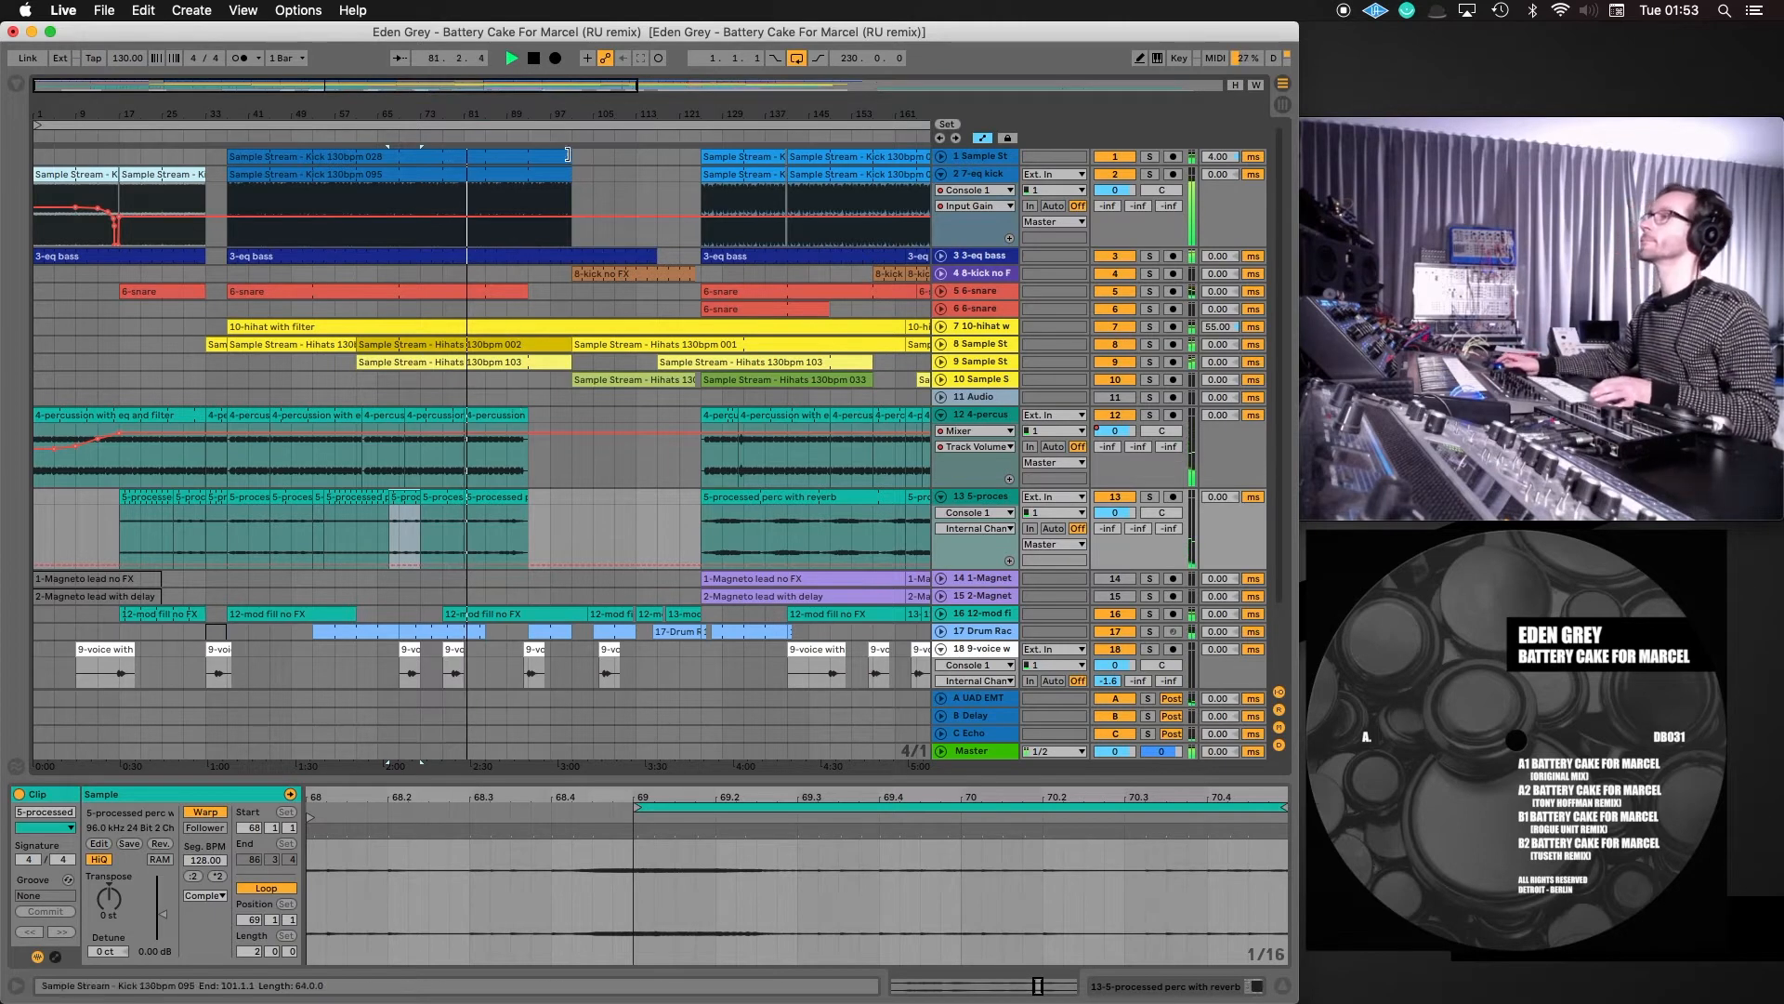
pyautogui.moveTo(587, 96); pyautogui.dragTo(854, 97)
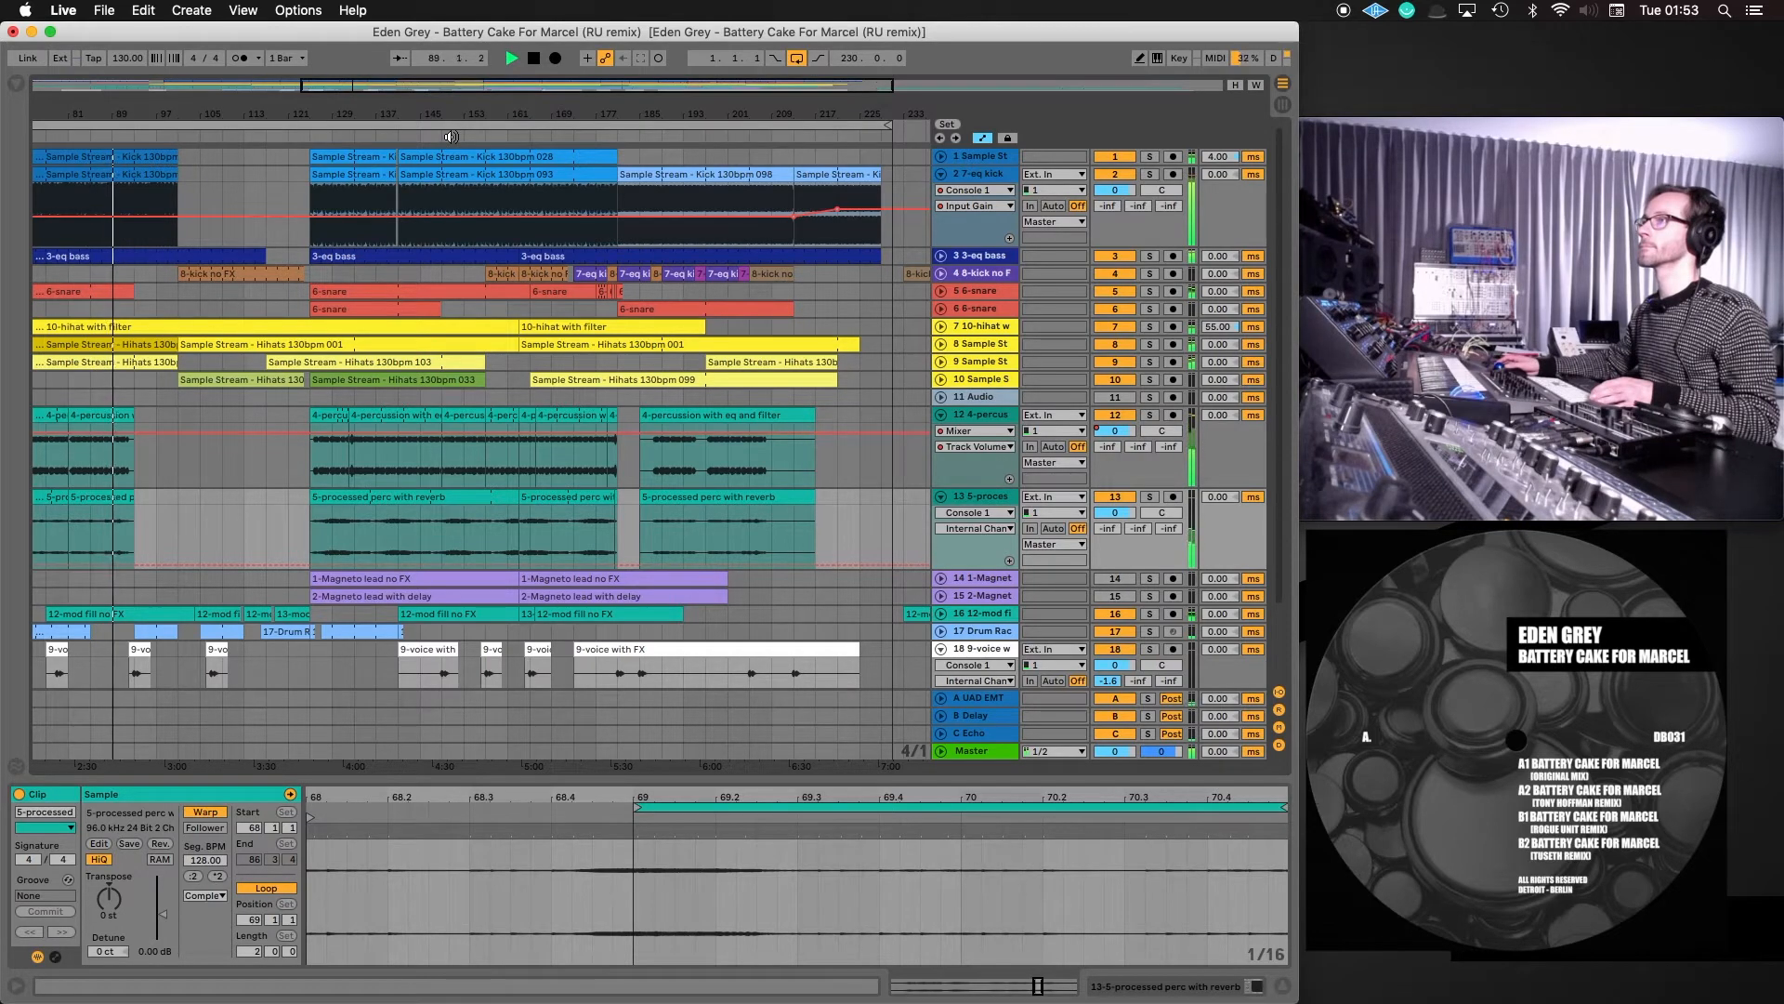
pyautogui.moveTo(85, 110); pyautogui.dragTo(436, 108)
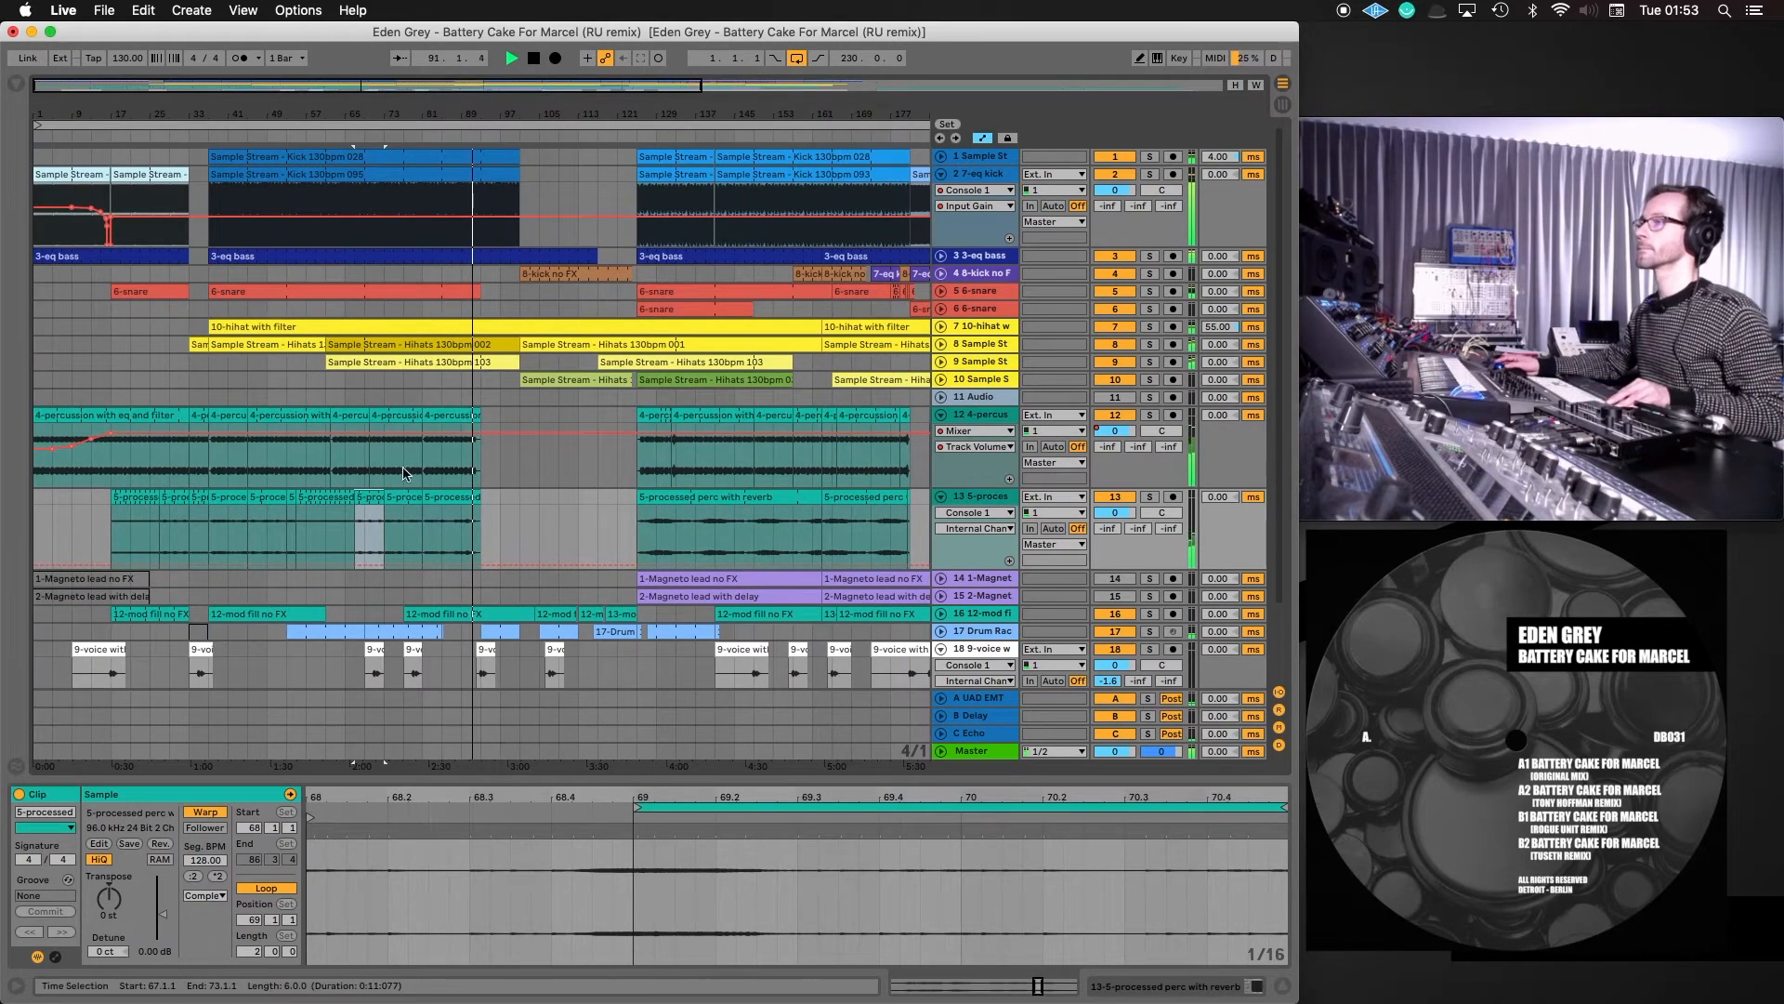
pyautogui.moveTo(365, 497); pyautogui.dragTo(462, 505)
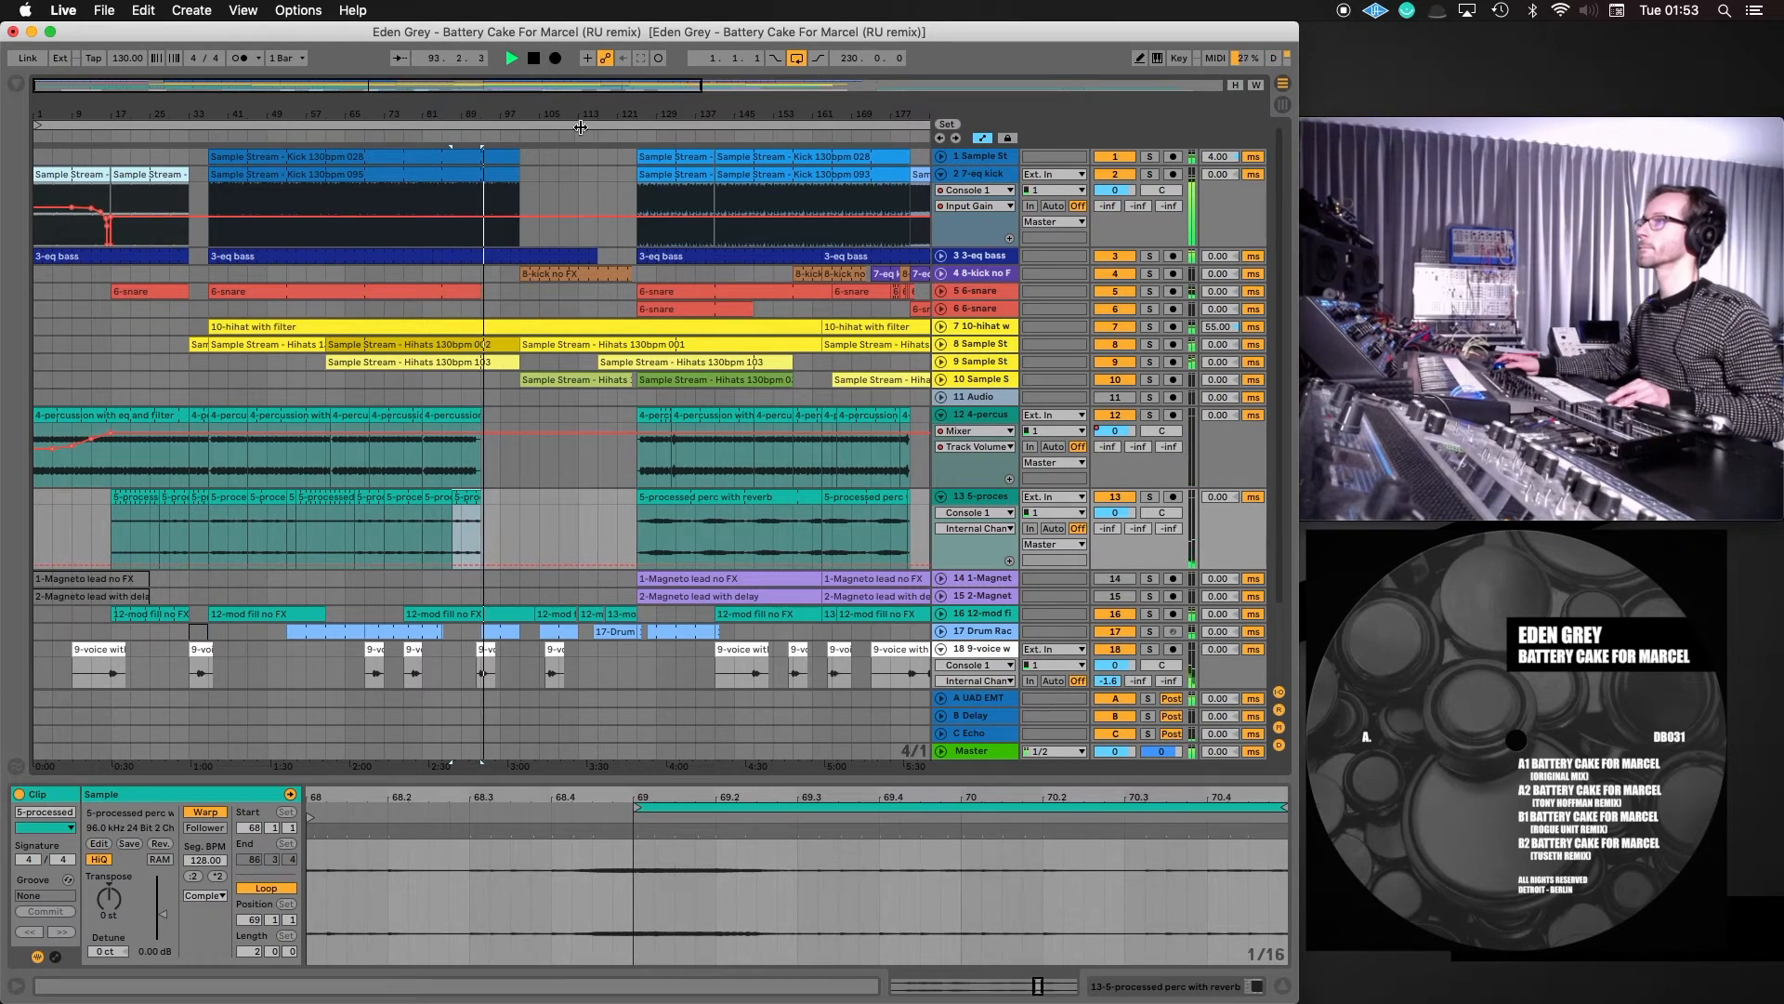
pyautogui.click(446, 133)
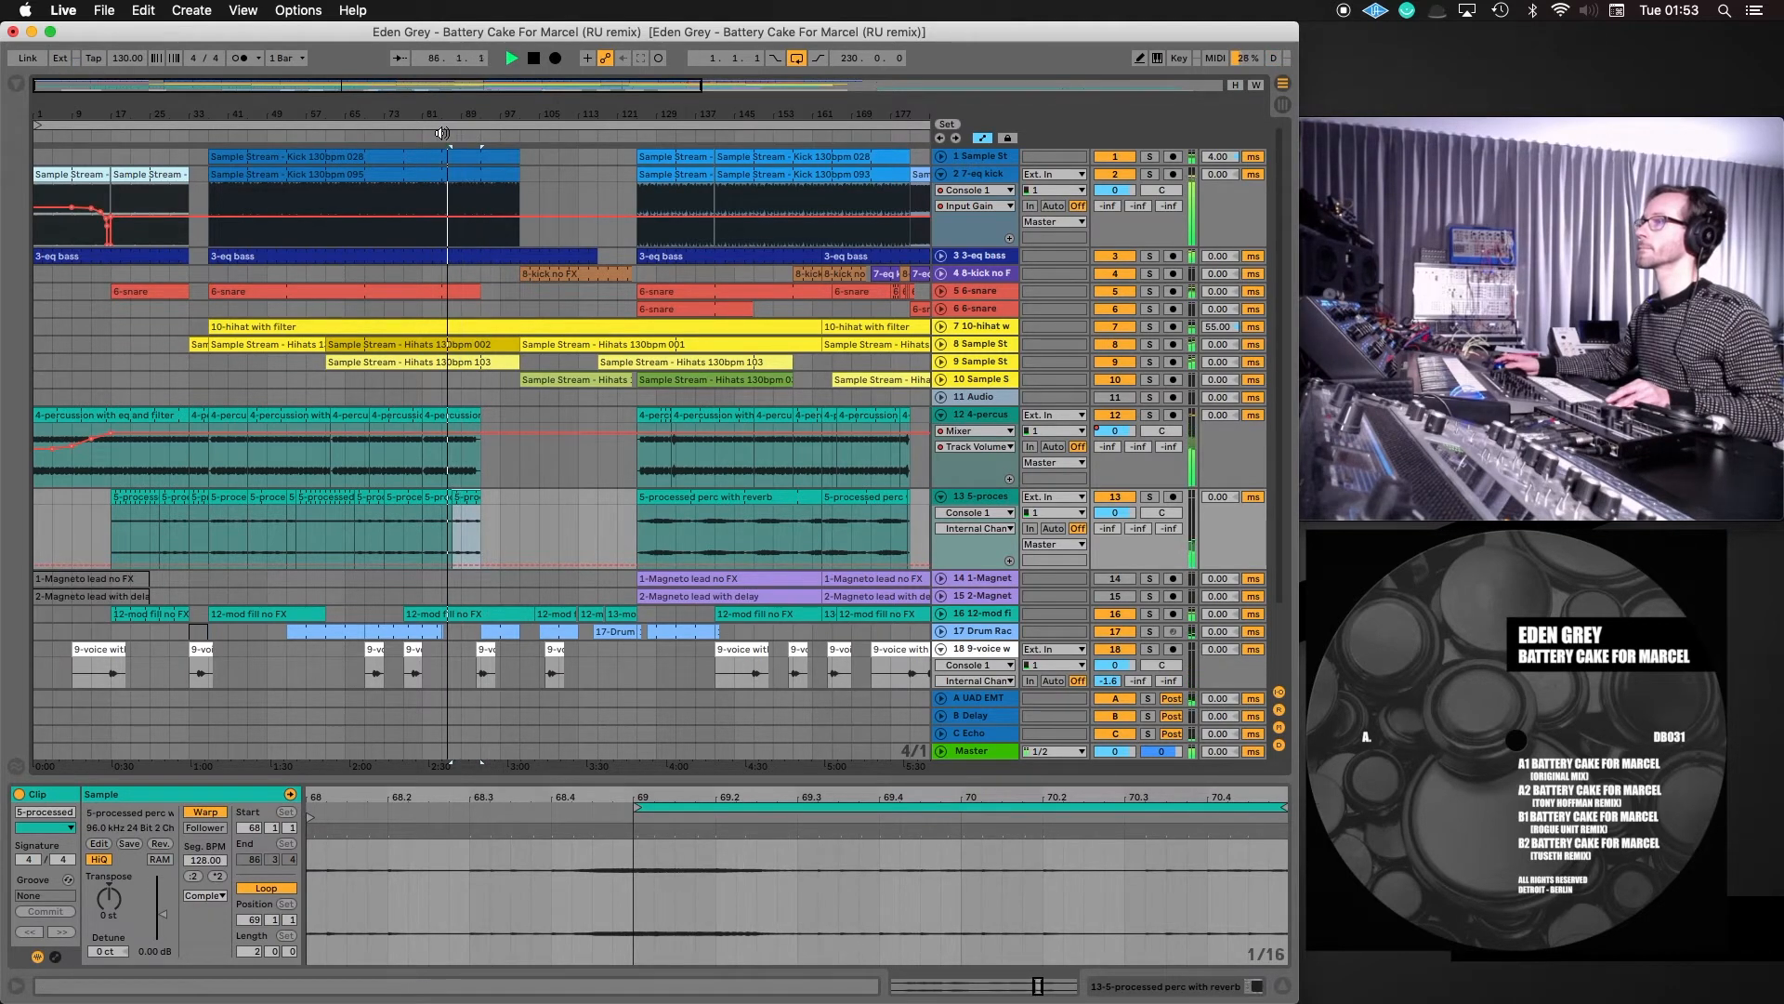
# Play the second drop from around bar 147 and compare the mix with the percussion, kick and snare tracks 12, 4 and 5 briefly muted
pyautogui.click(746, 133)
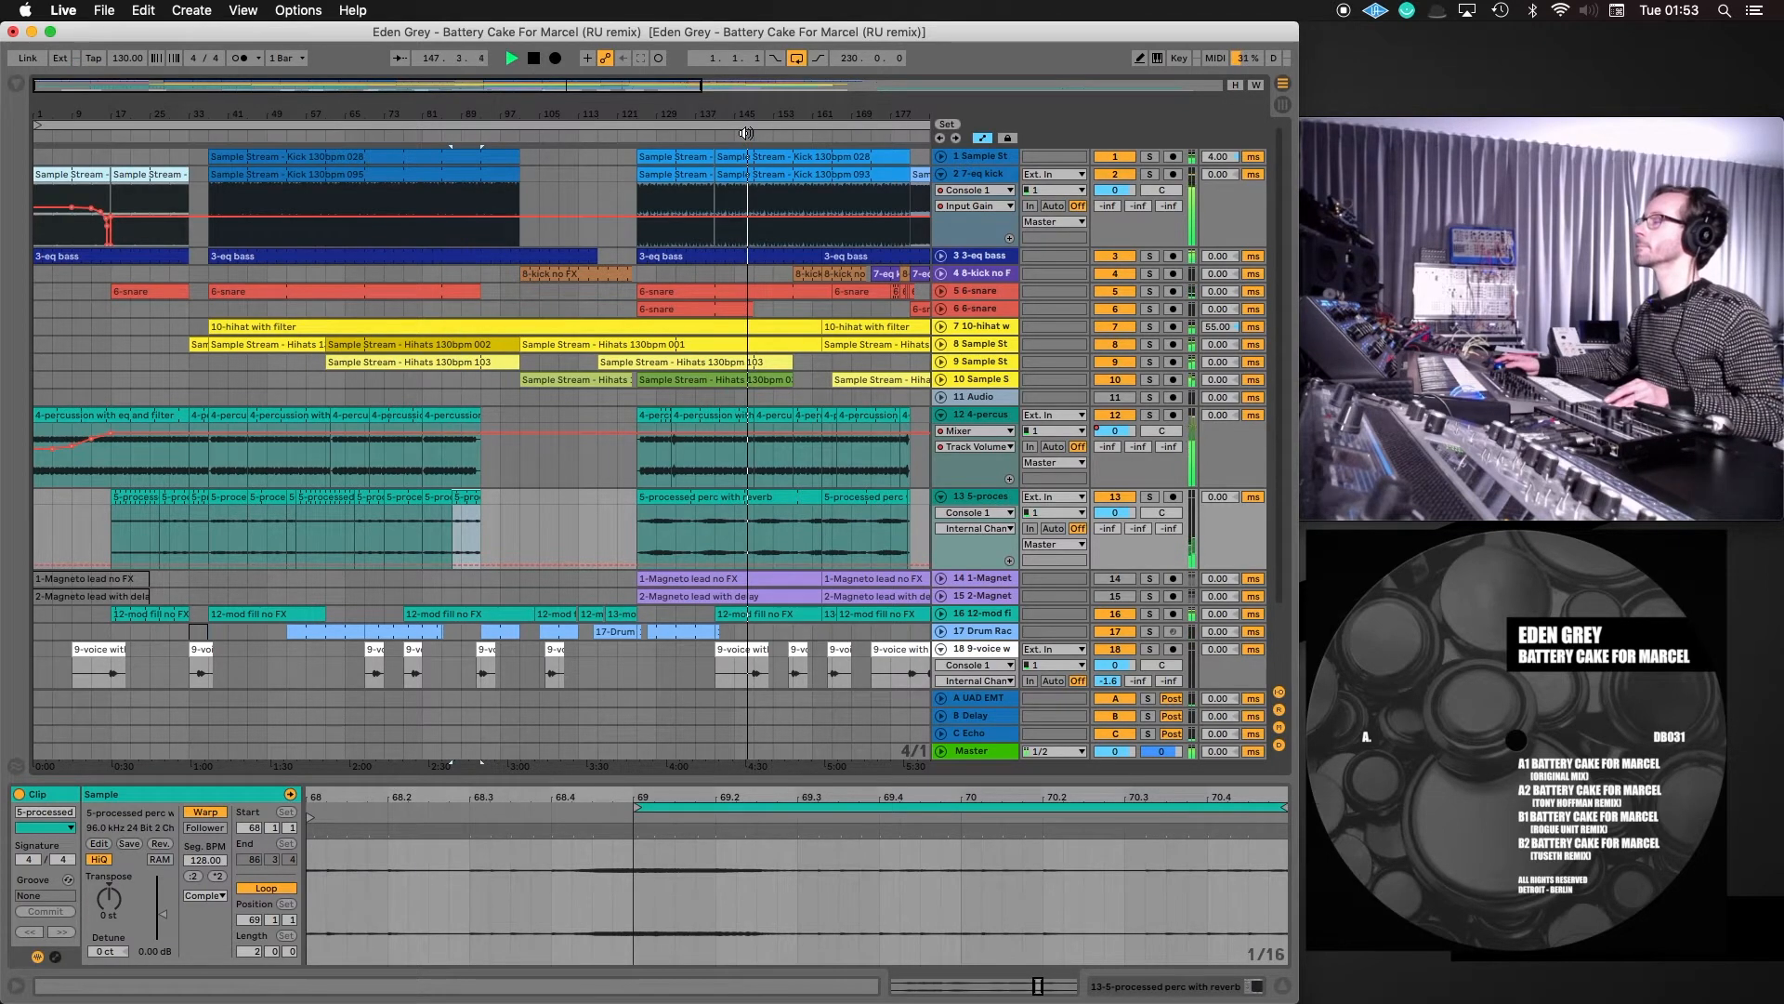
pyautogui.click(781, 429)
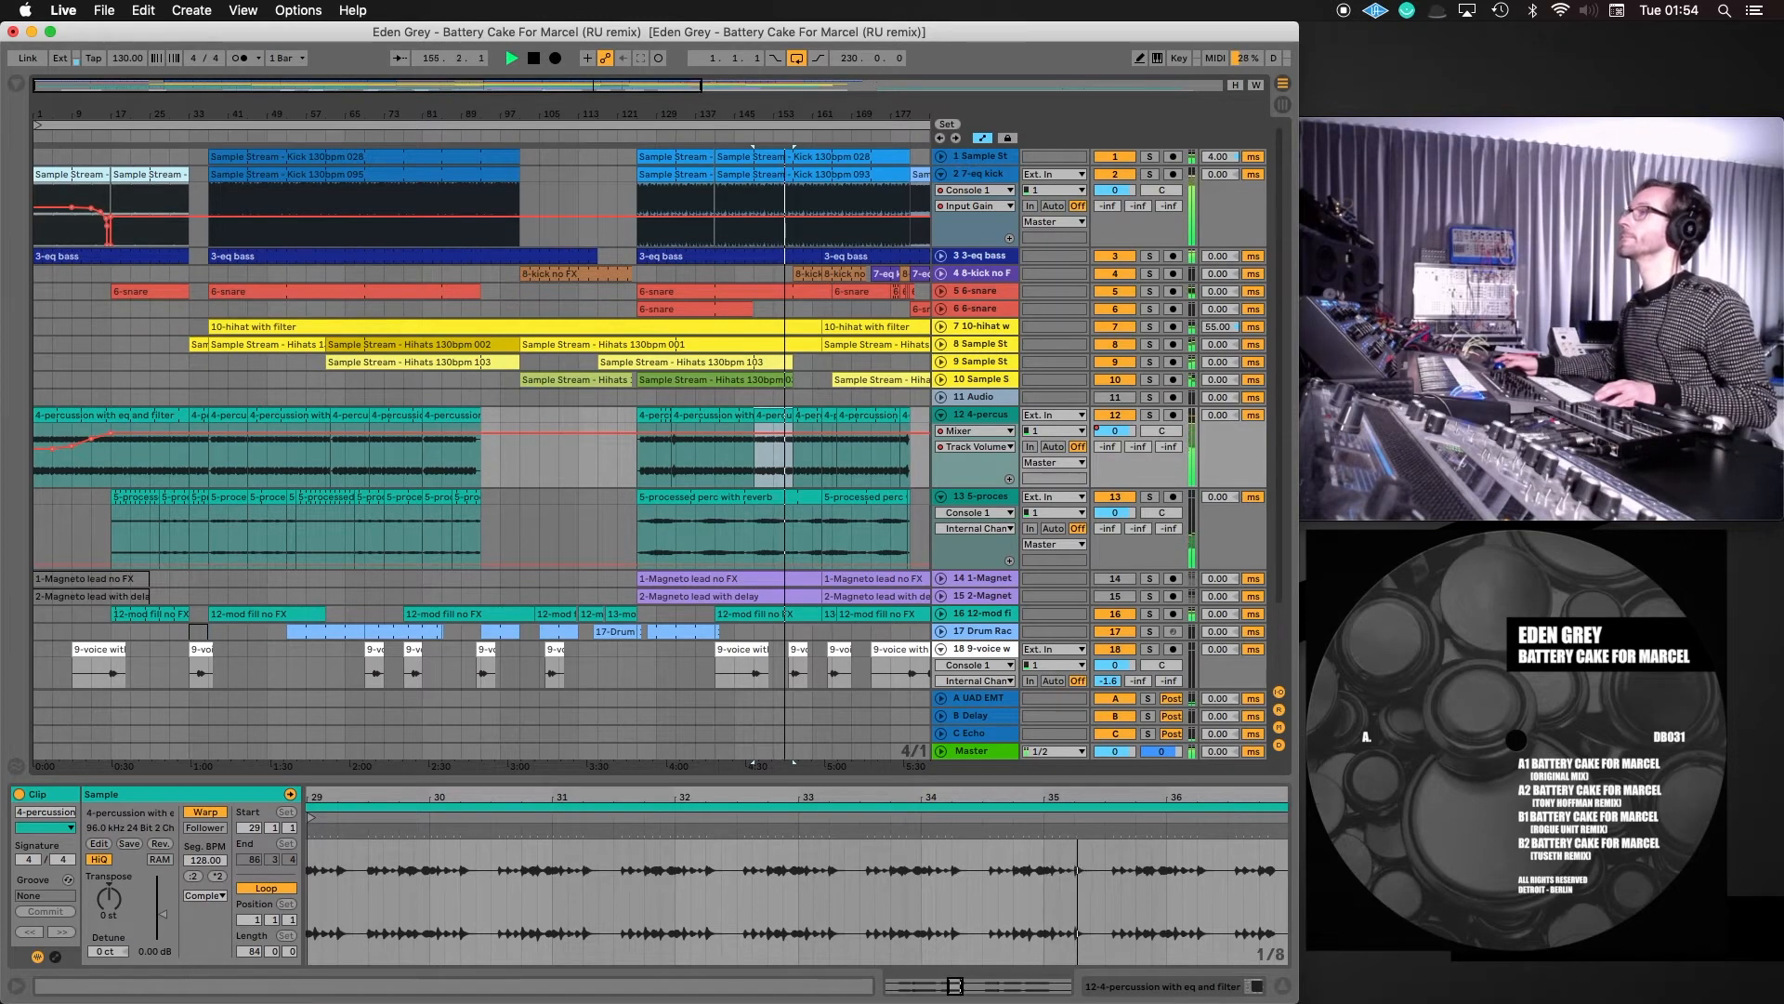
pyautogui.hscroll(5, 818, 272)
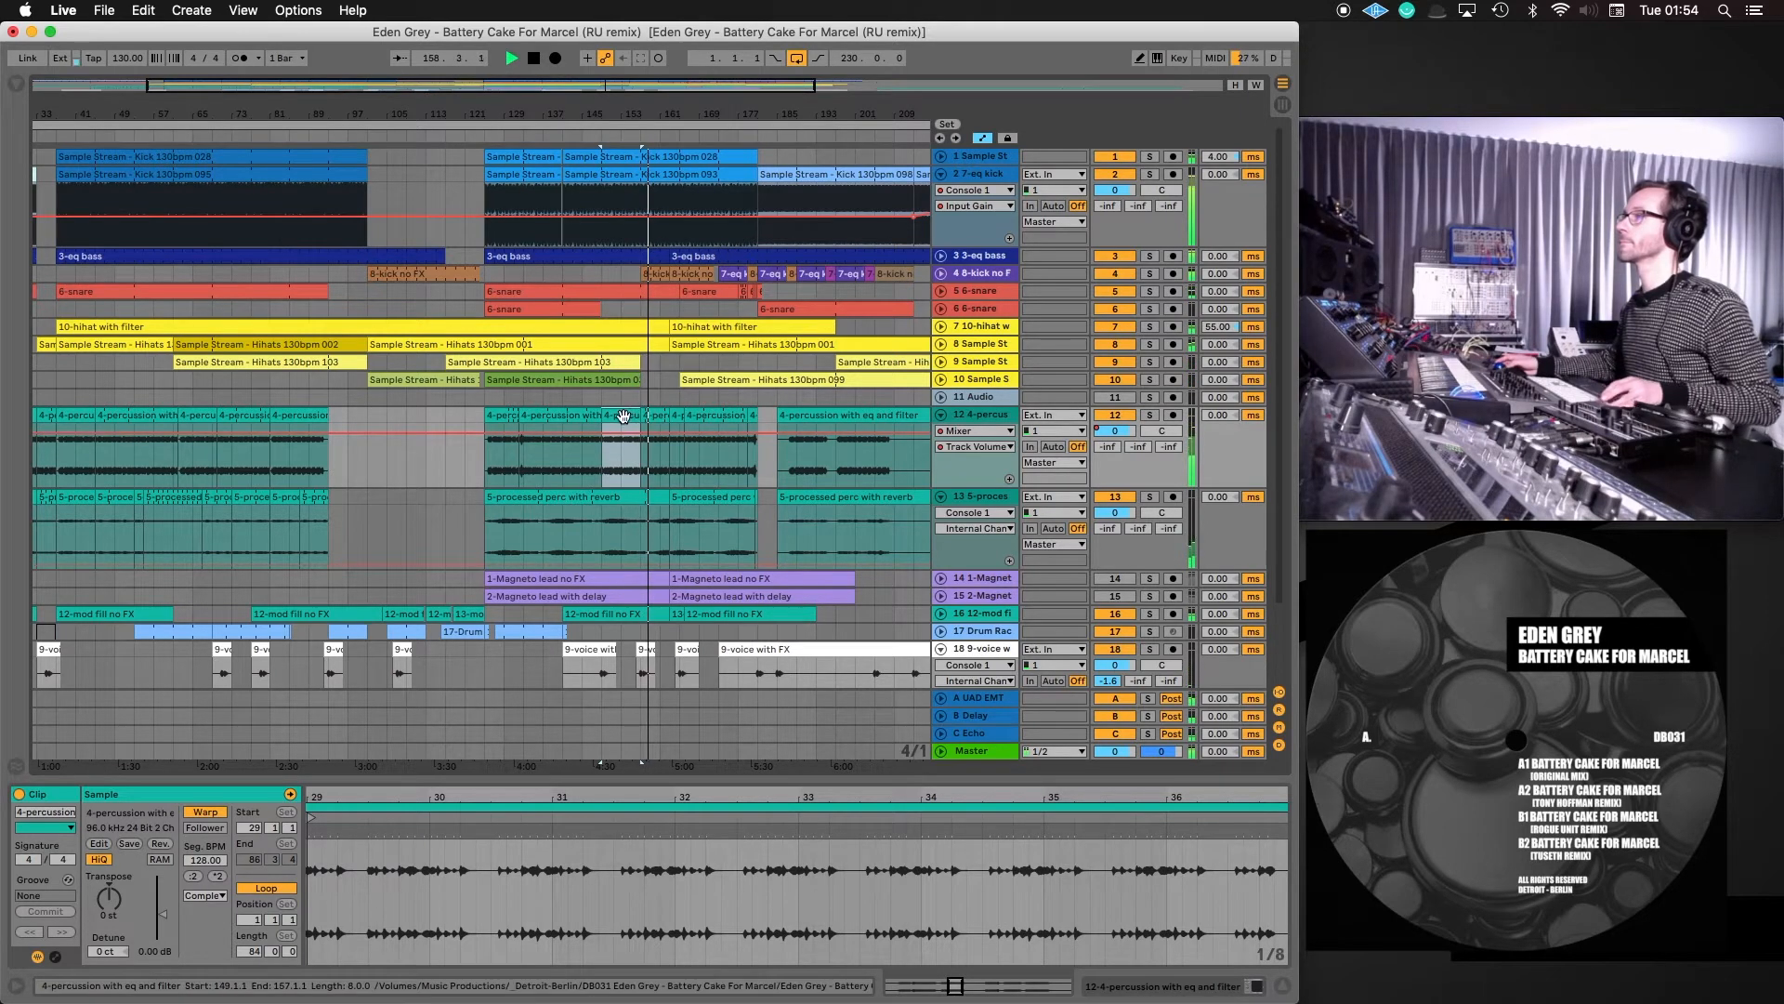
pyautogui.click(1112, 415)
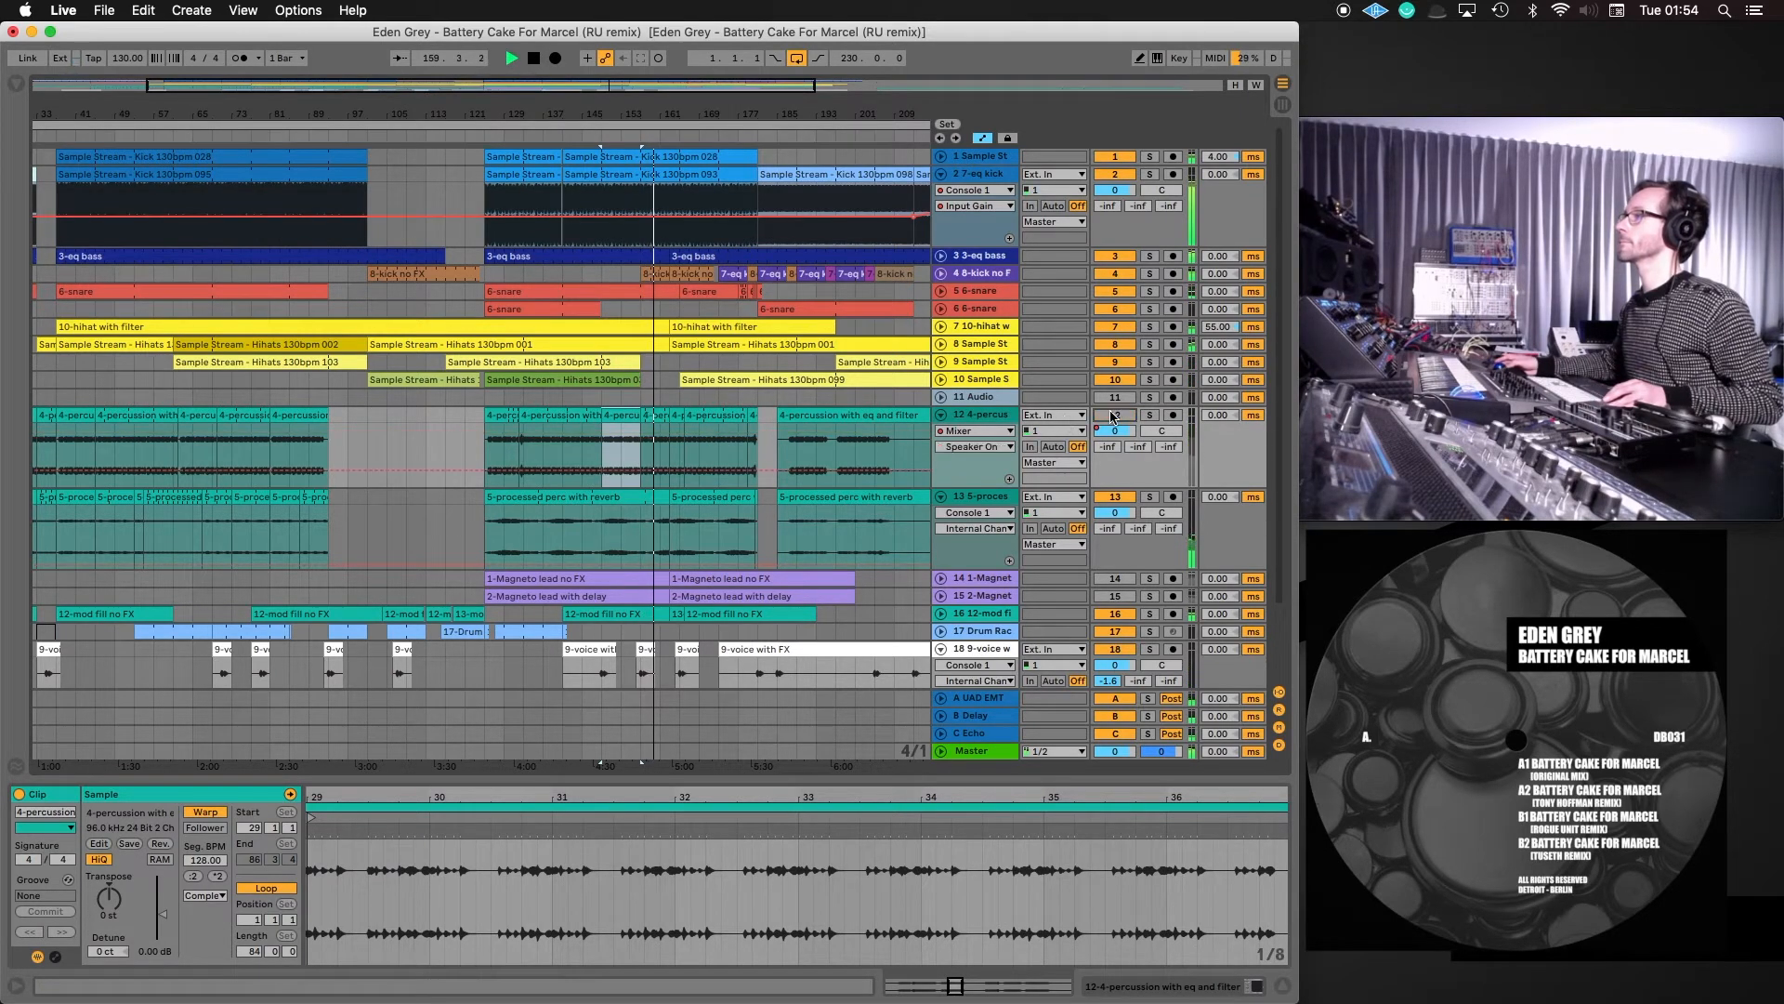
pyautogui.click(1112, 416)
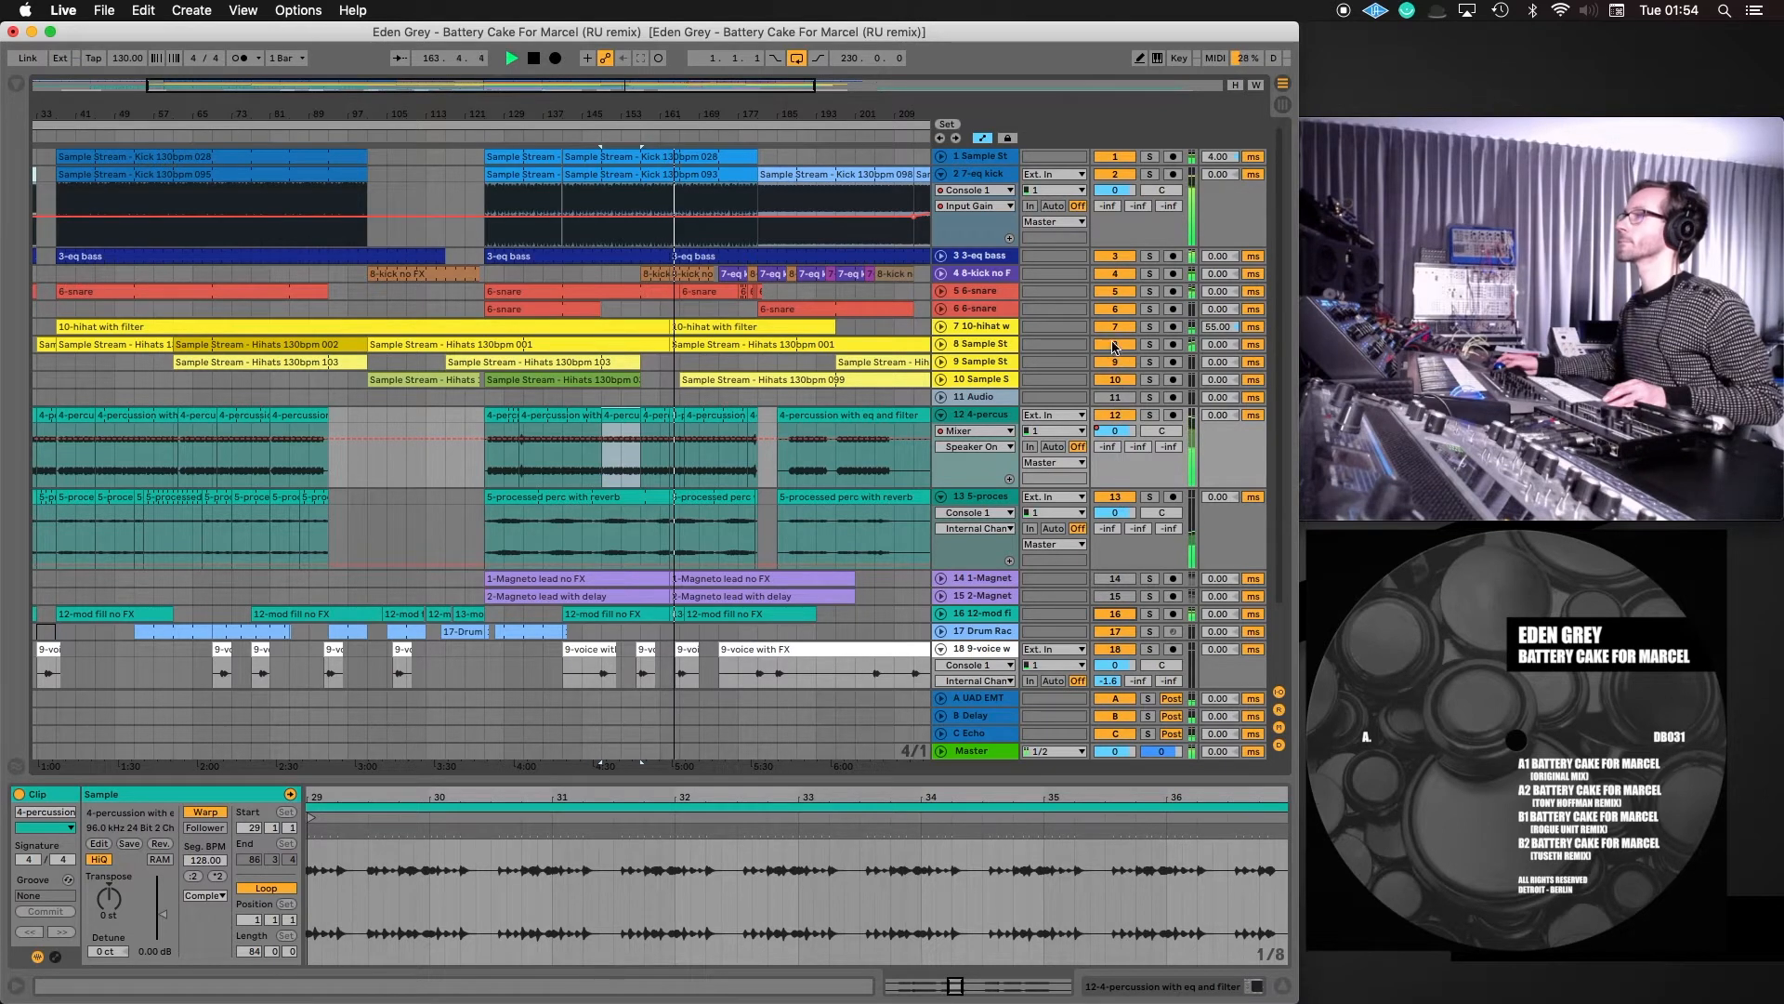
pyautogui.click(1117, 274)
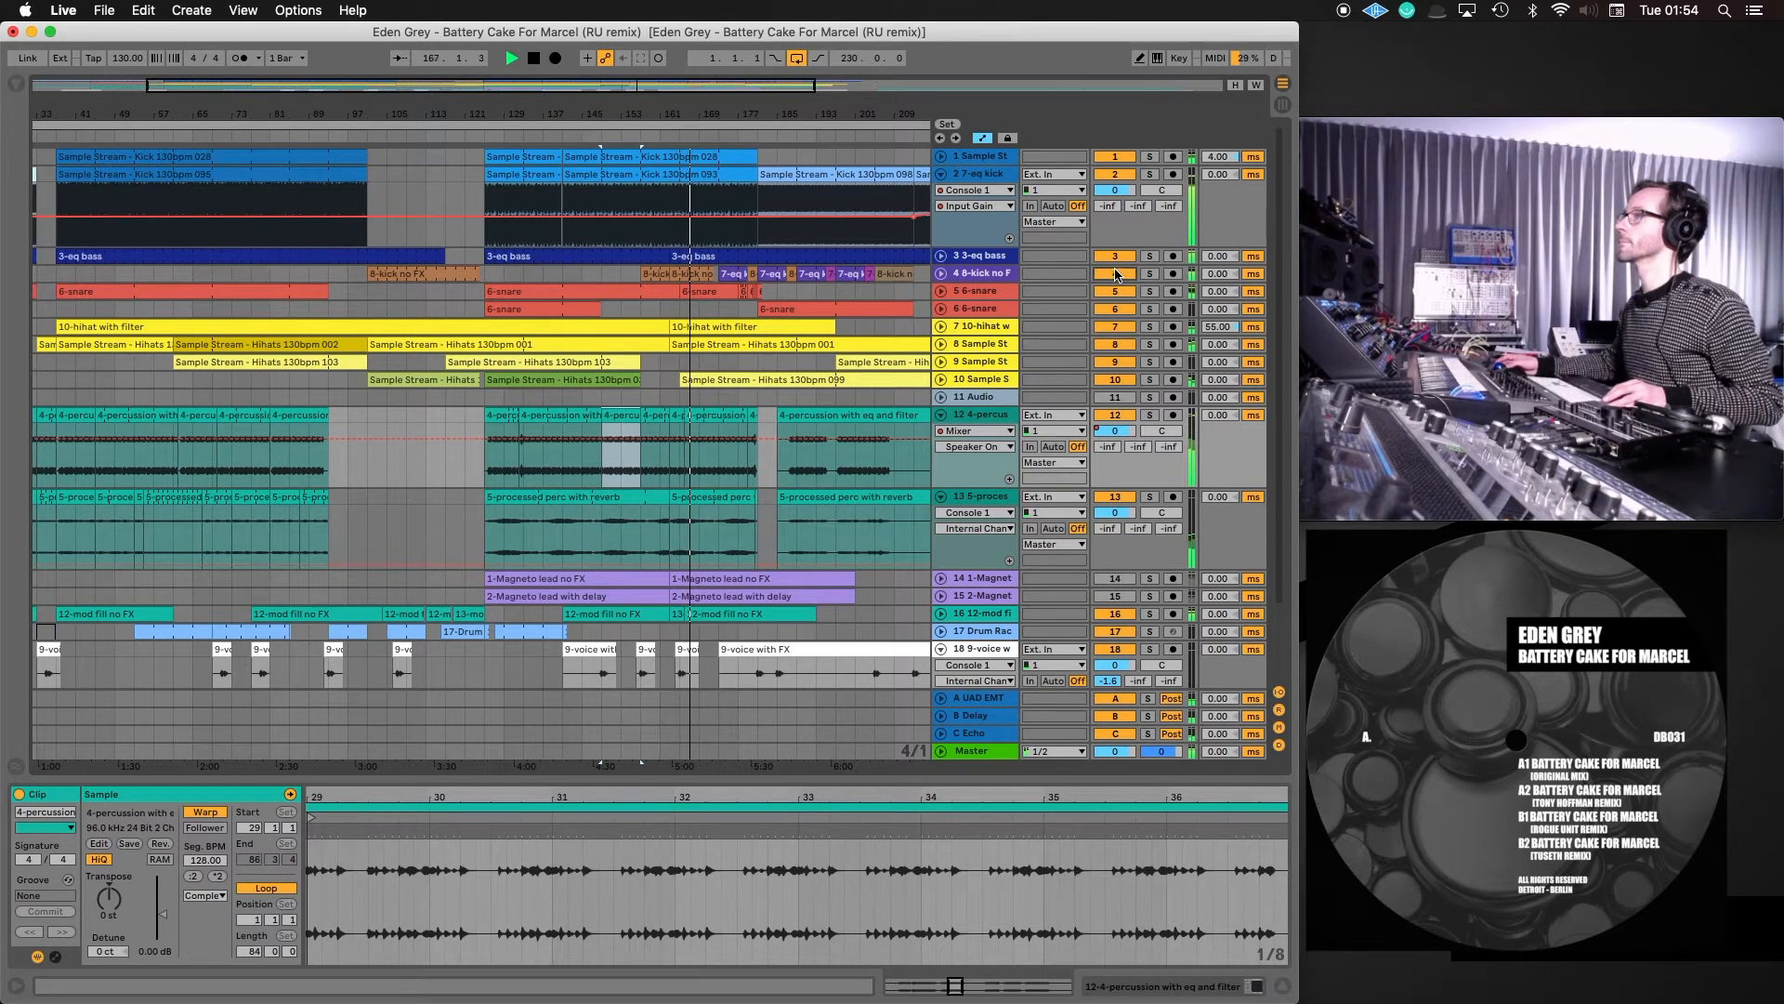
pyautogui.click(1115, 273)
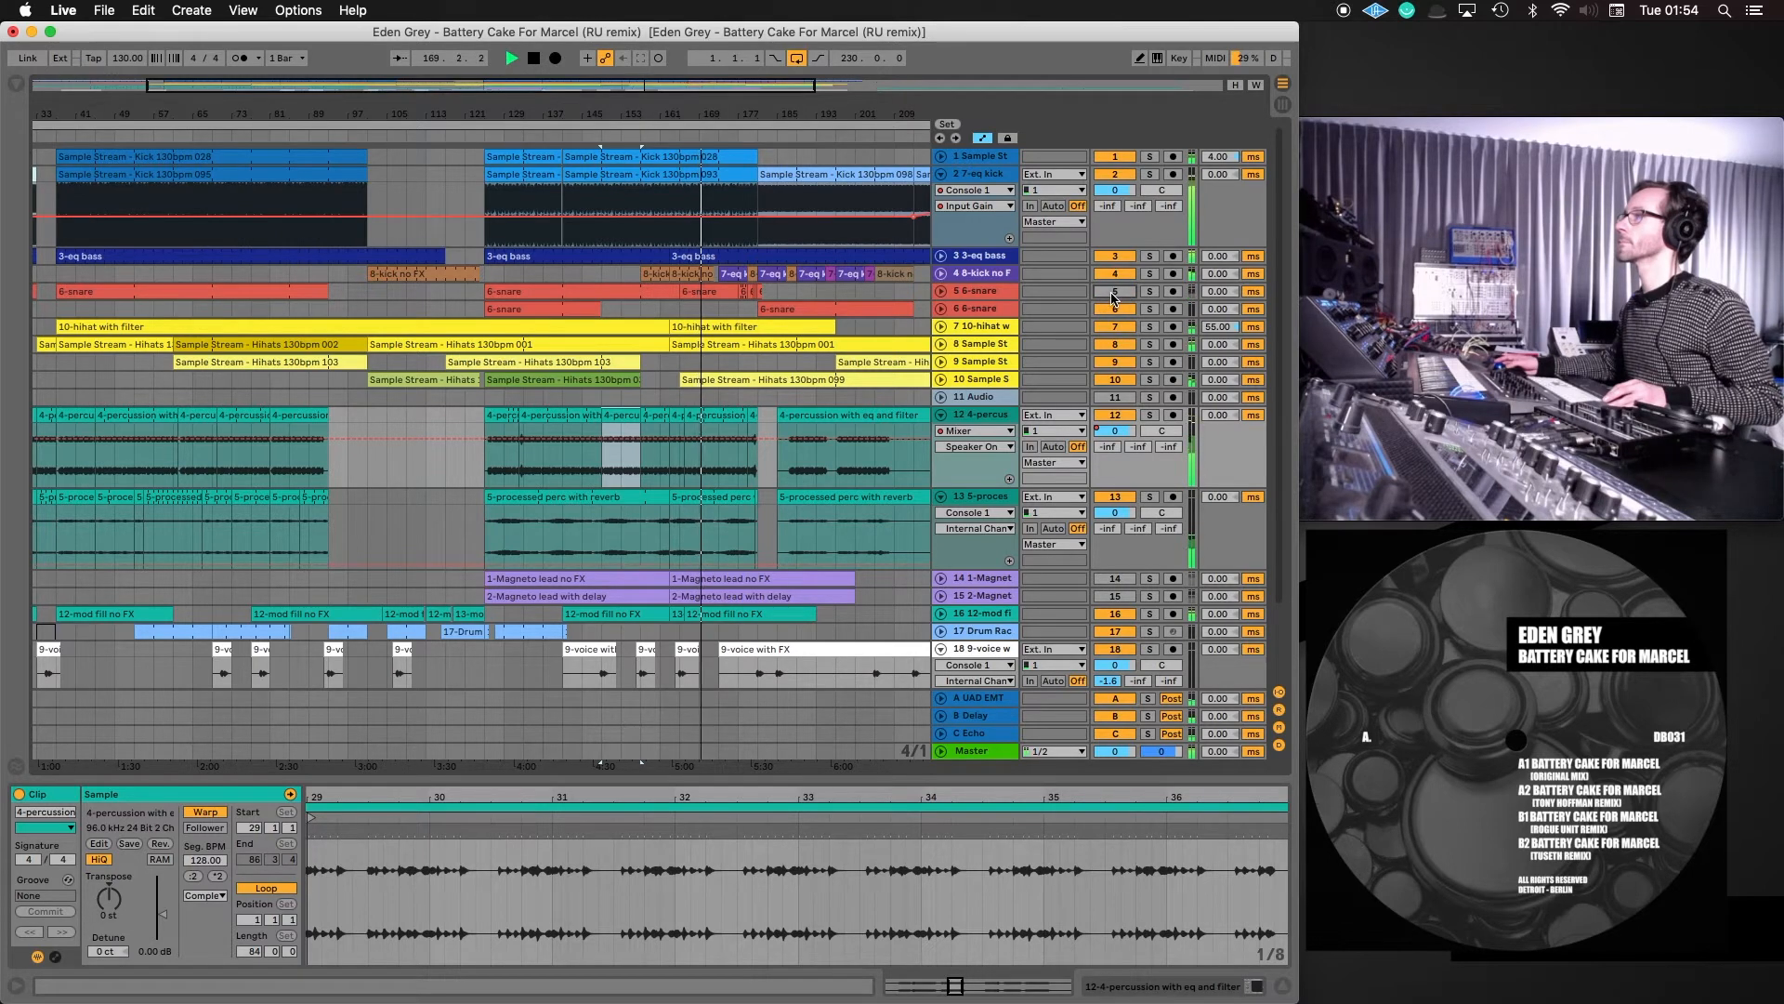
# Show the Track Volume automation of 6-snare track 5 and shape a smooth curved dip in its level leading up to bar 177
pyautogui.click(705, 291)
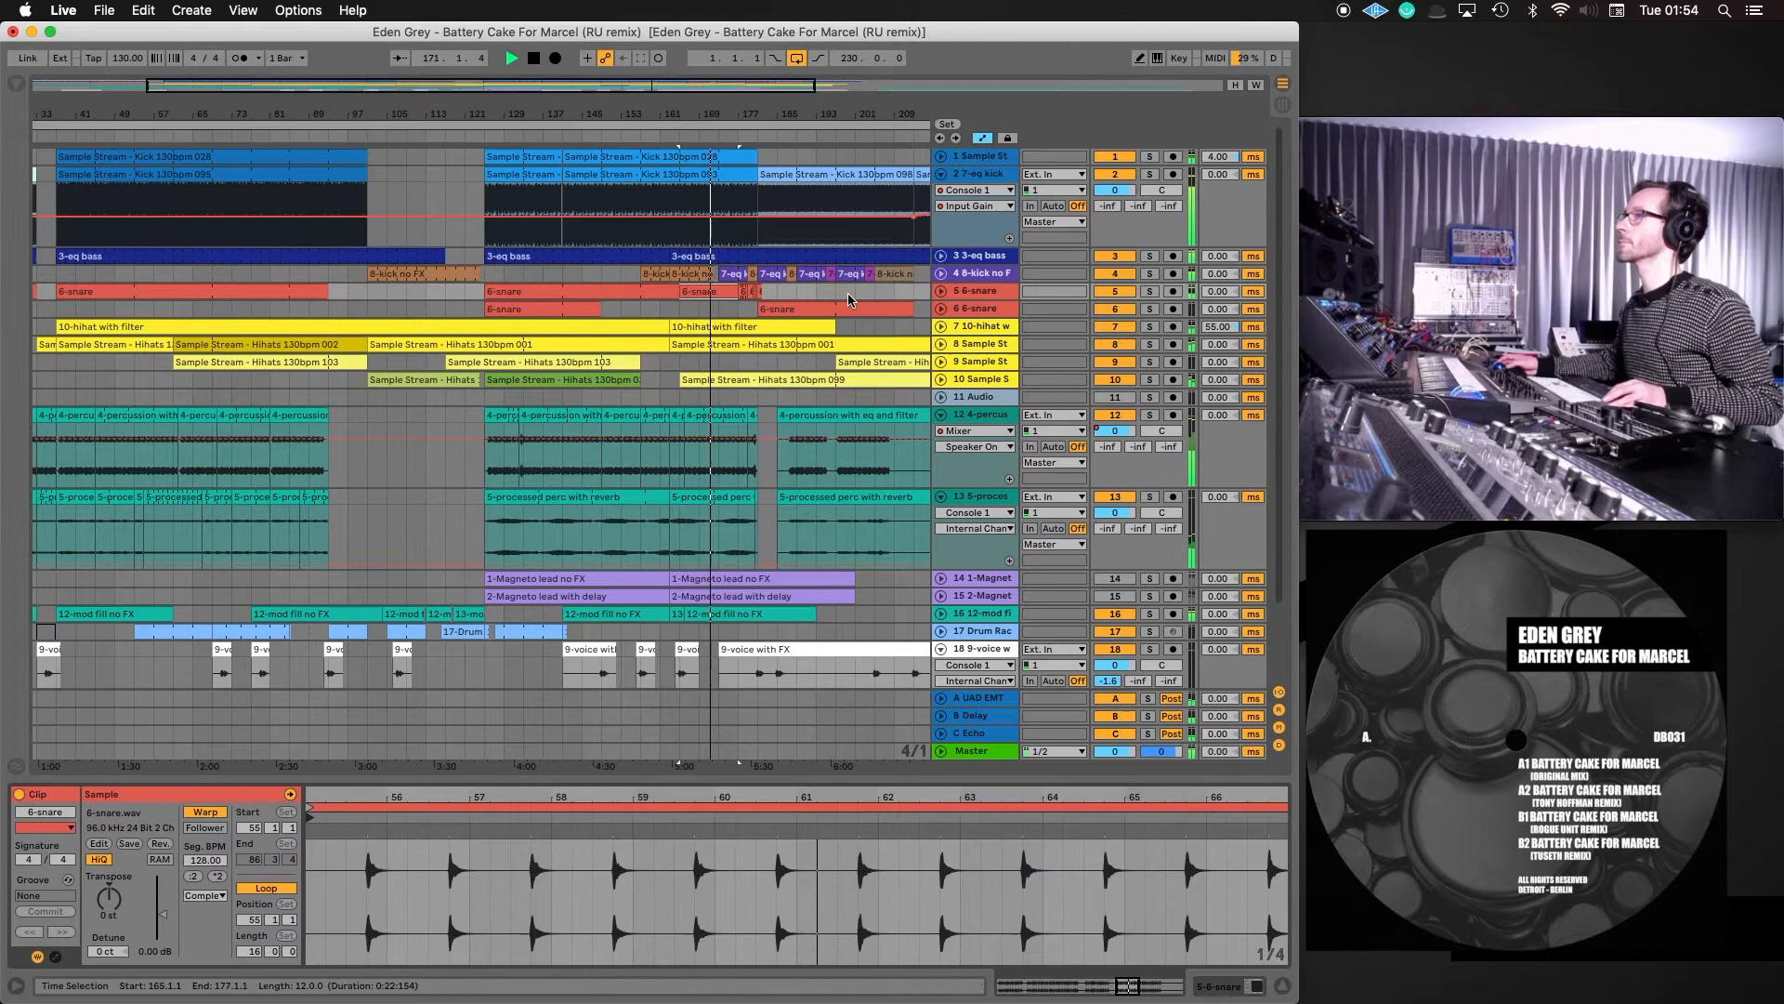
pyautogui.click(942, 291)
pyautogui.click(957, 327)
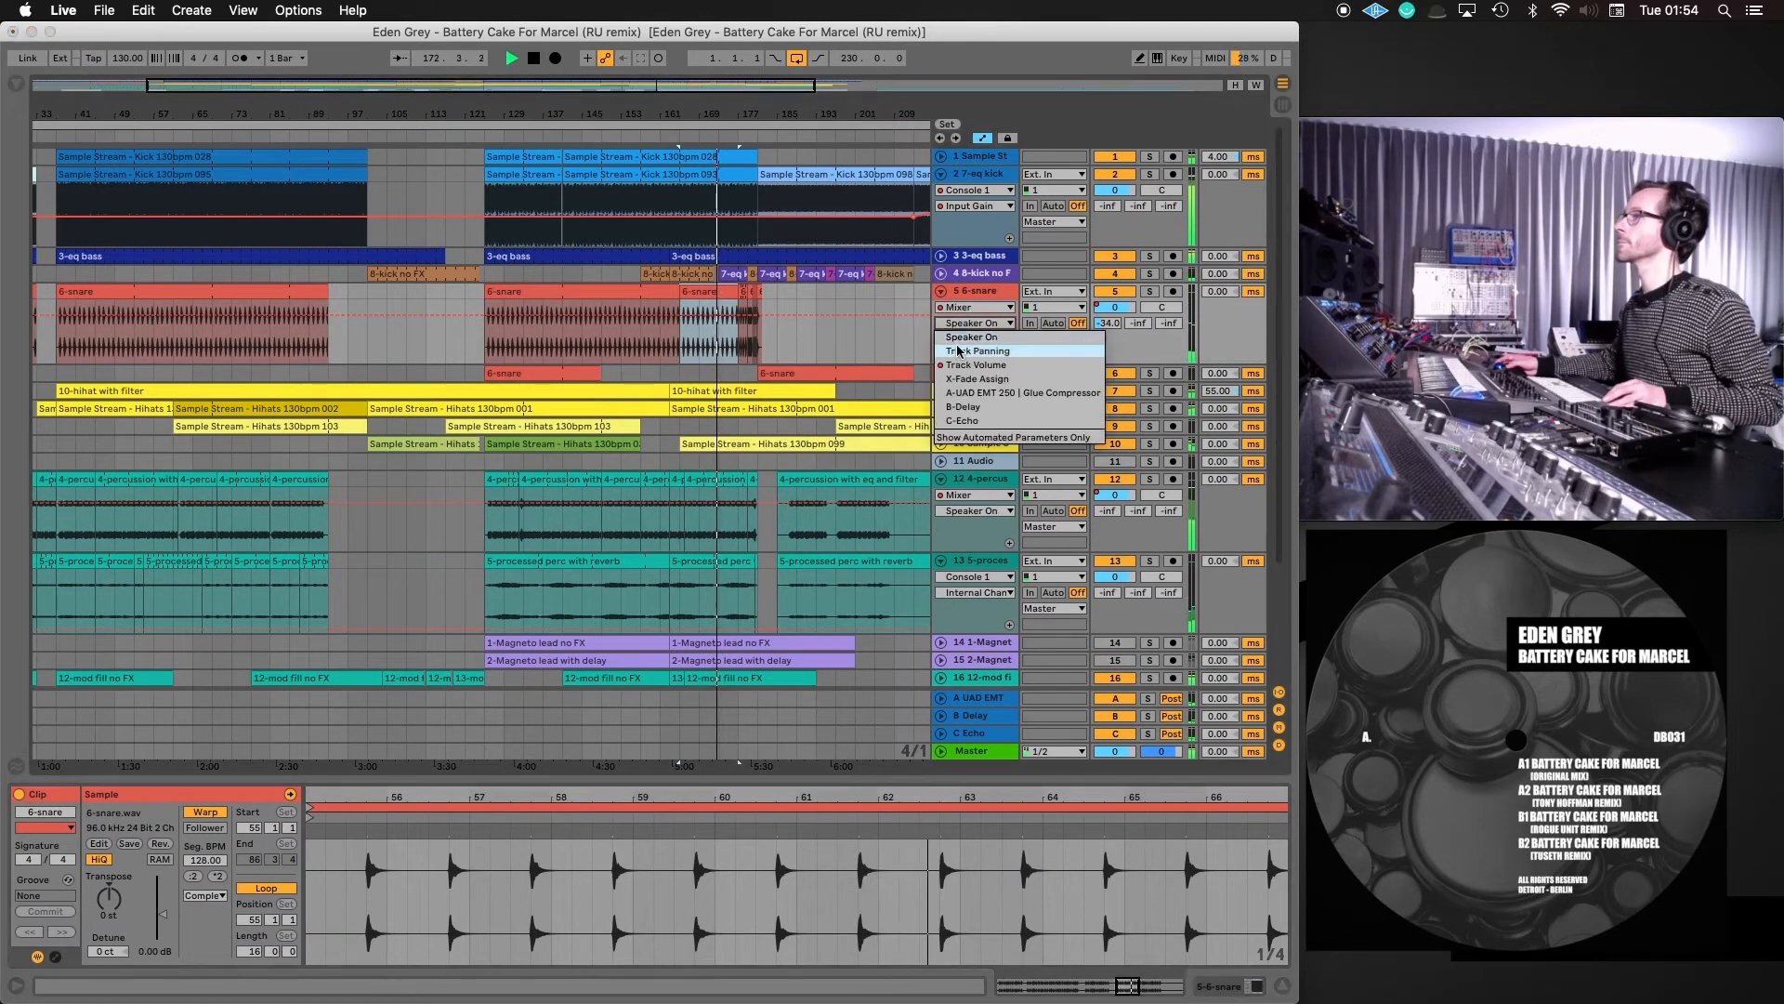
pyautogui.click(971, 361)
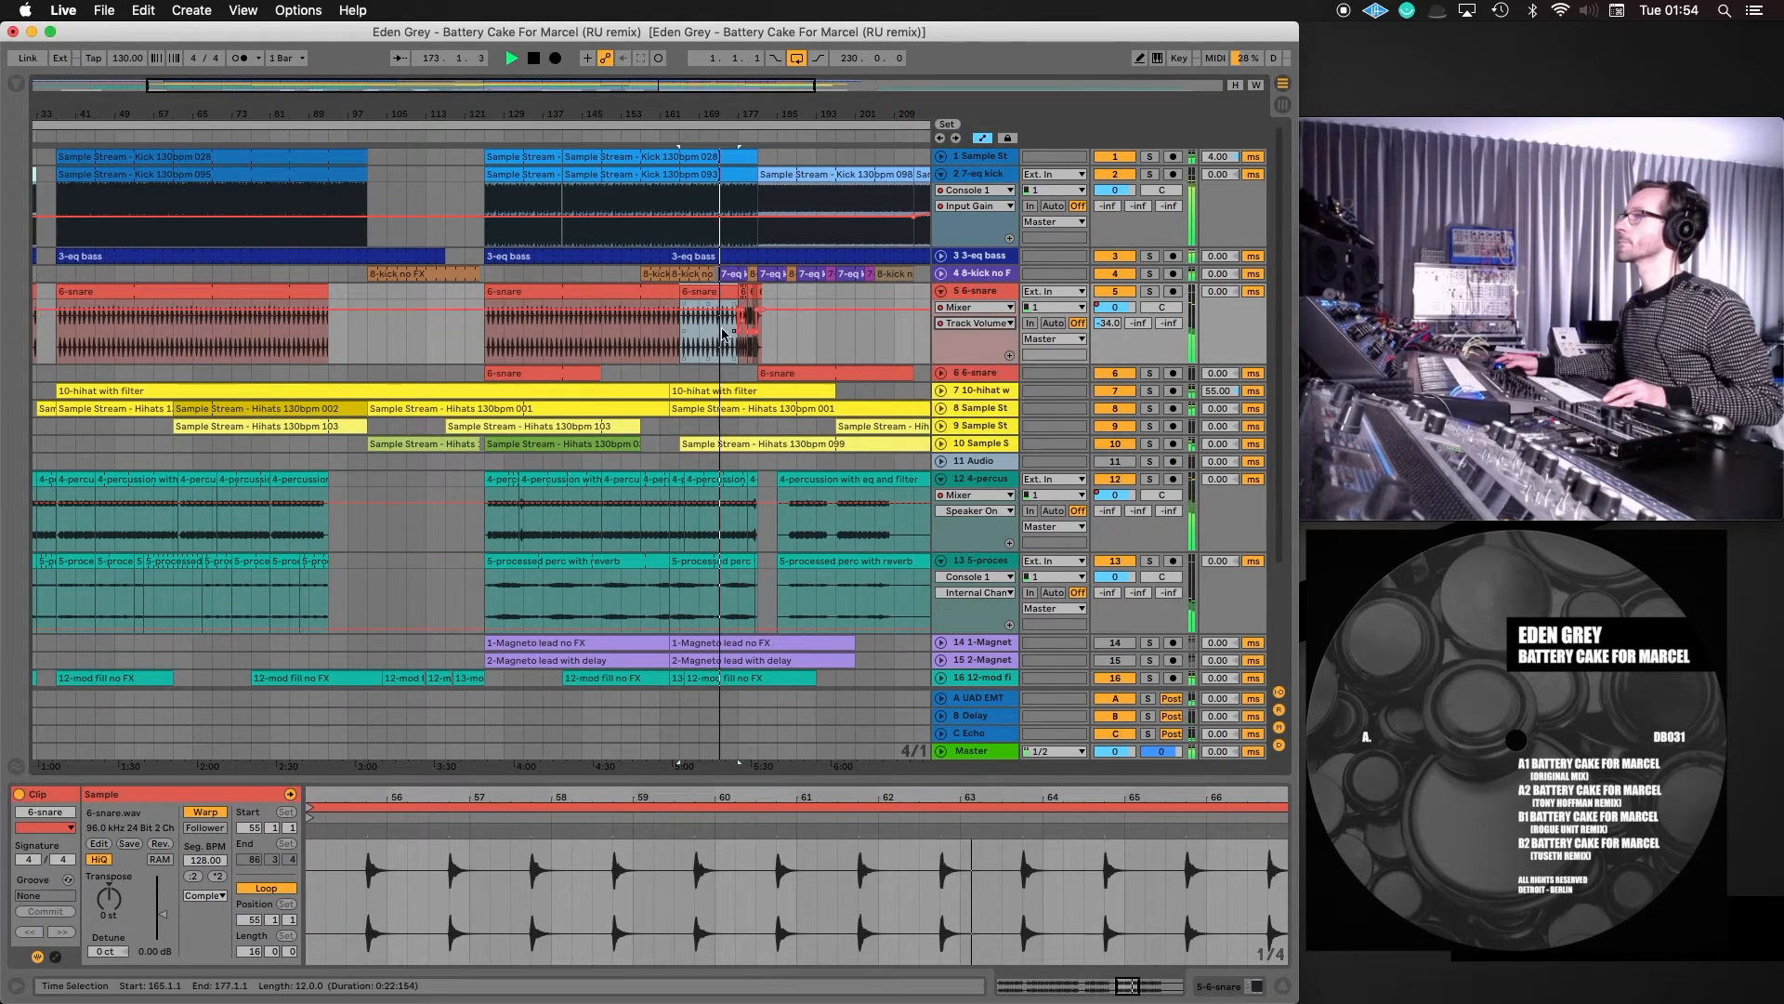
pyautogui.click(584, 309)
pyautogui.click(639, 311)
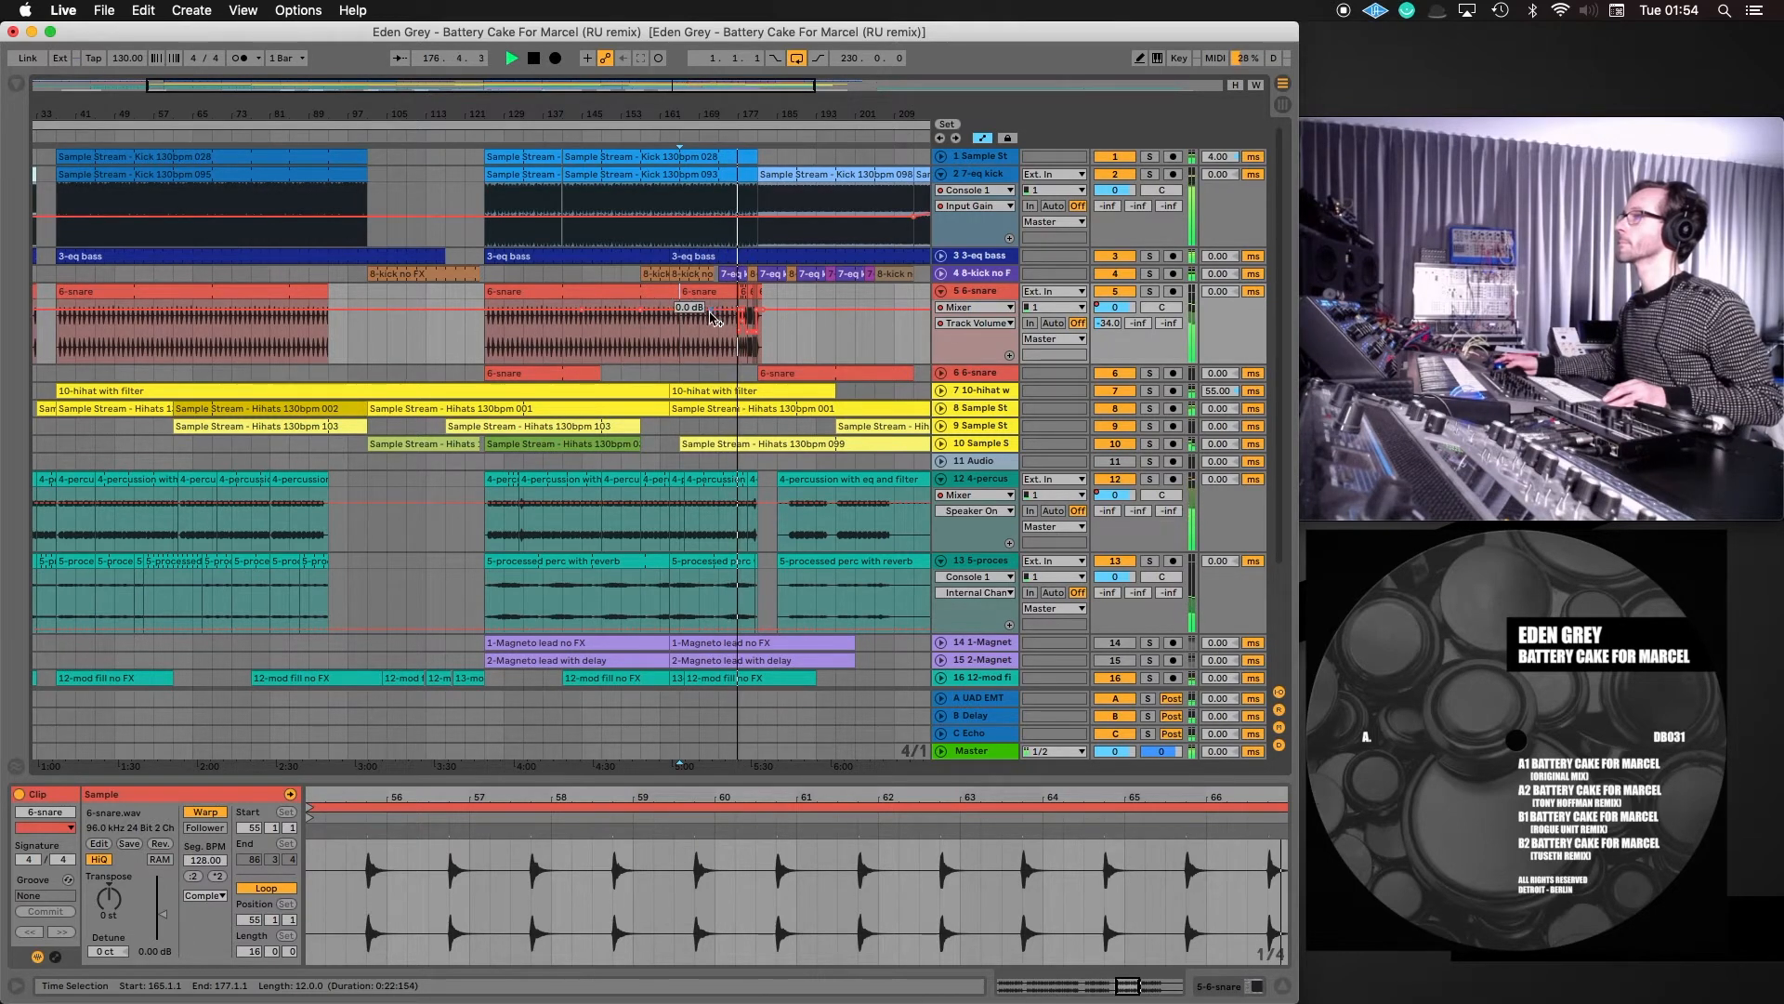
pyautogui.moveTo(706, 319)
pyautogui.mouseDown()
pyautogui.moveTo(723, 330)
pyautogui.moveTo(660, 326)
pyautogui.moveTo(679, 323)
pyautogui.mouseUp()
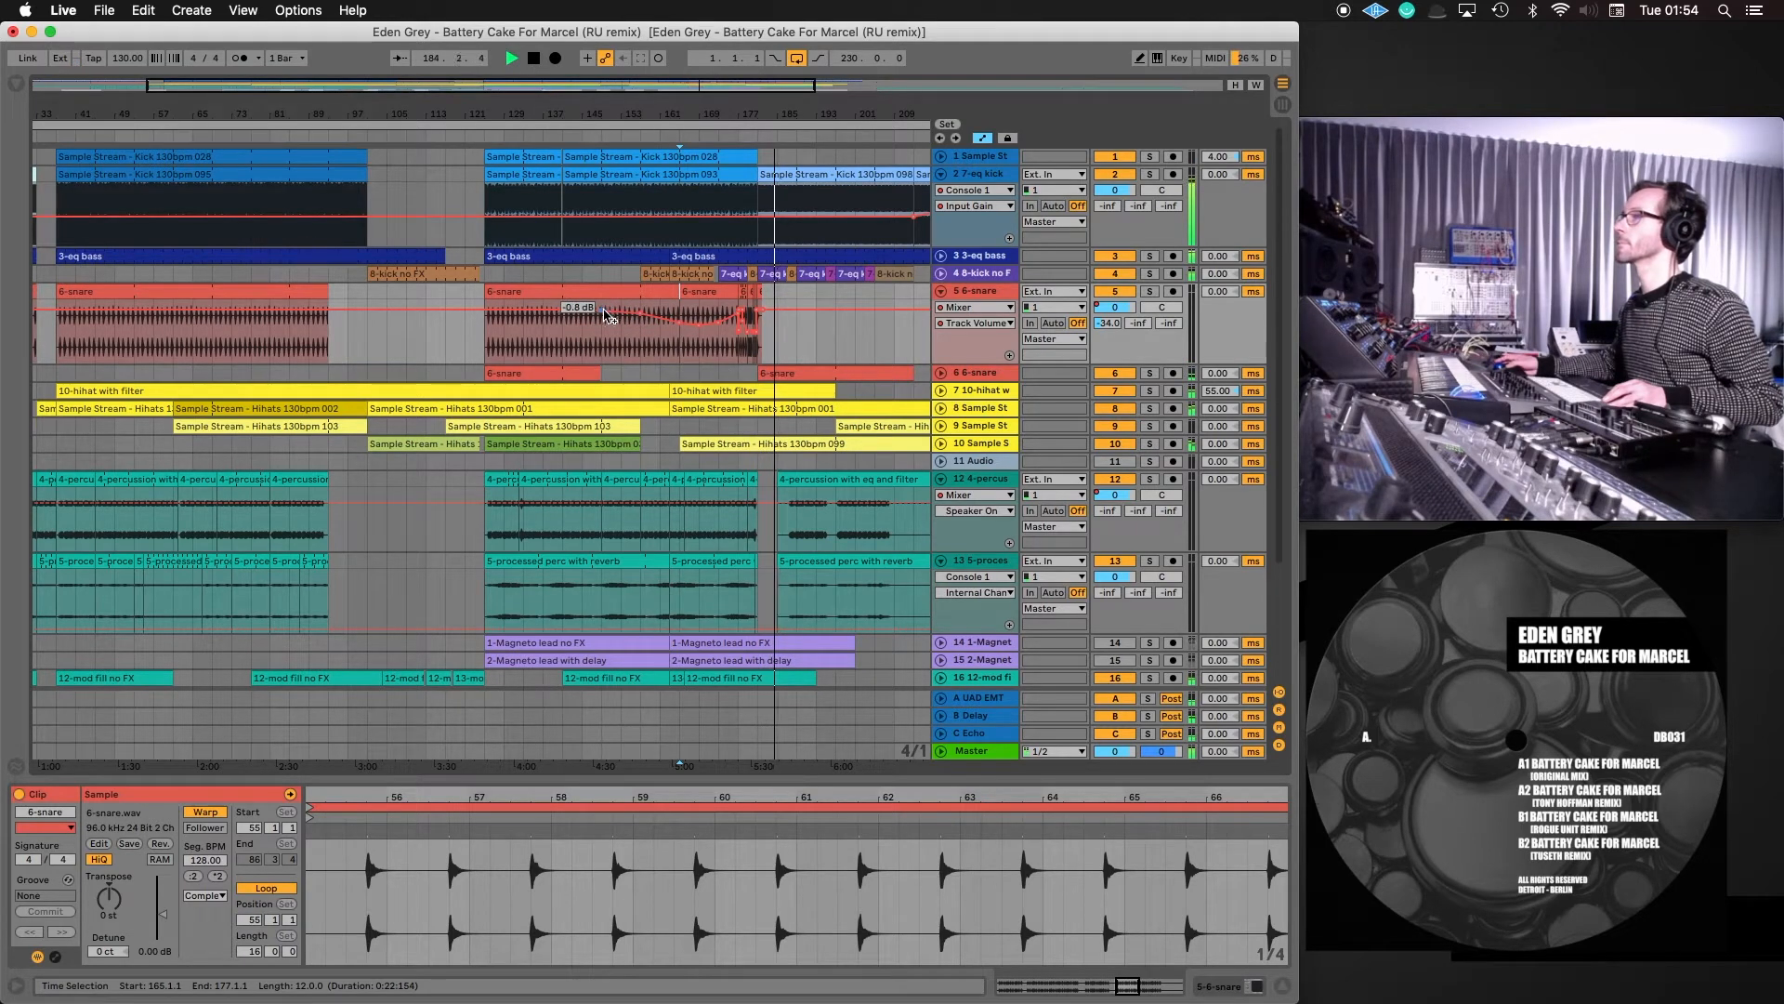
pyautogui.moveTo(604, 311); pyautogui.dragTo(622, 312)
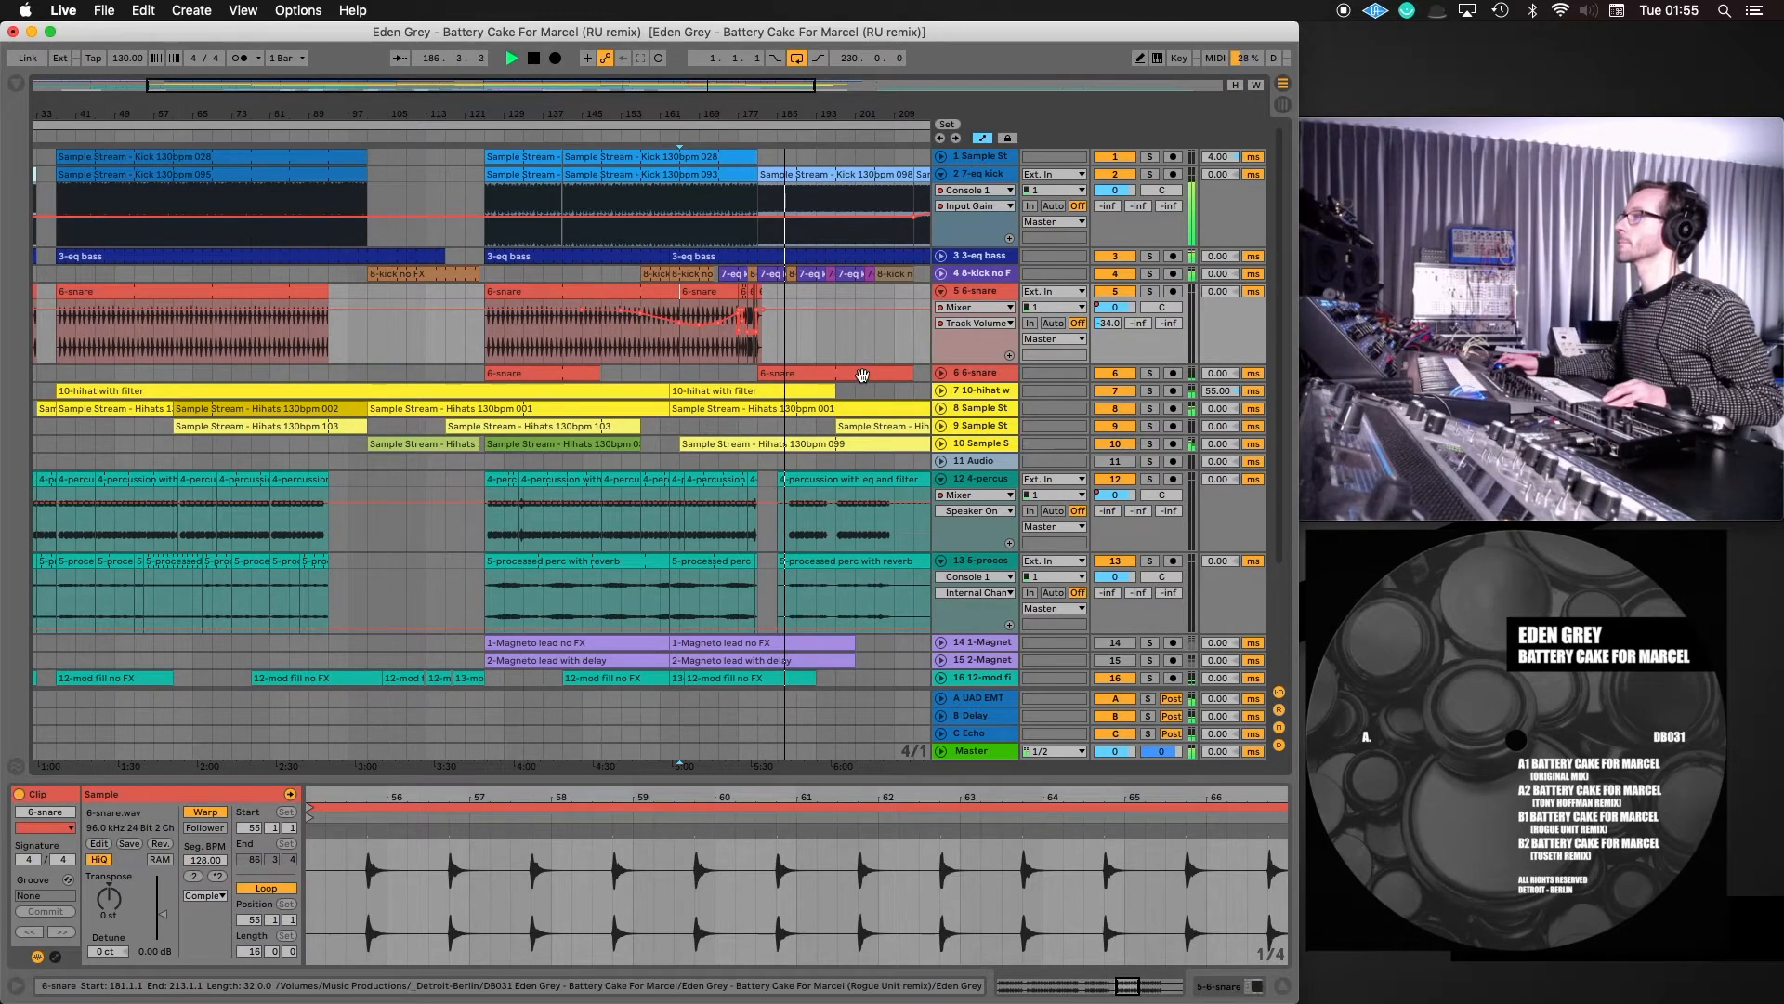
# Show the Track Volume automation of 6-snare track 6 and lower its level over the clip starting at bar 181
pyautogui.click(939, 373)
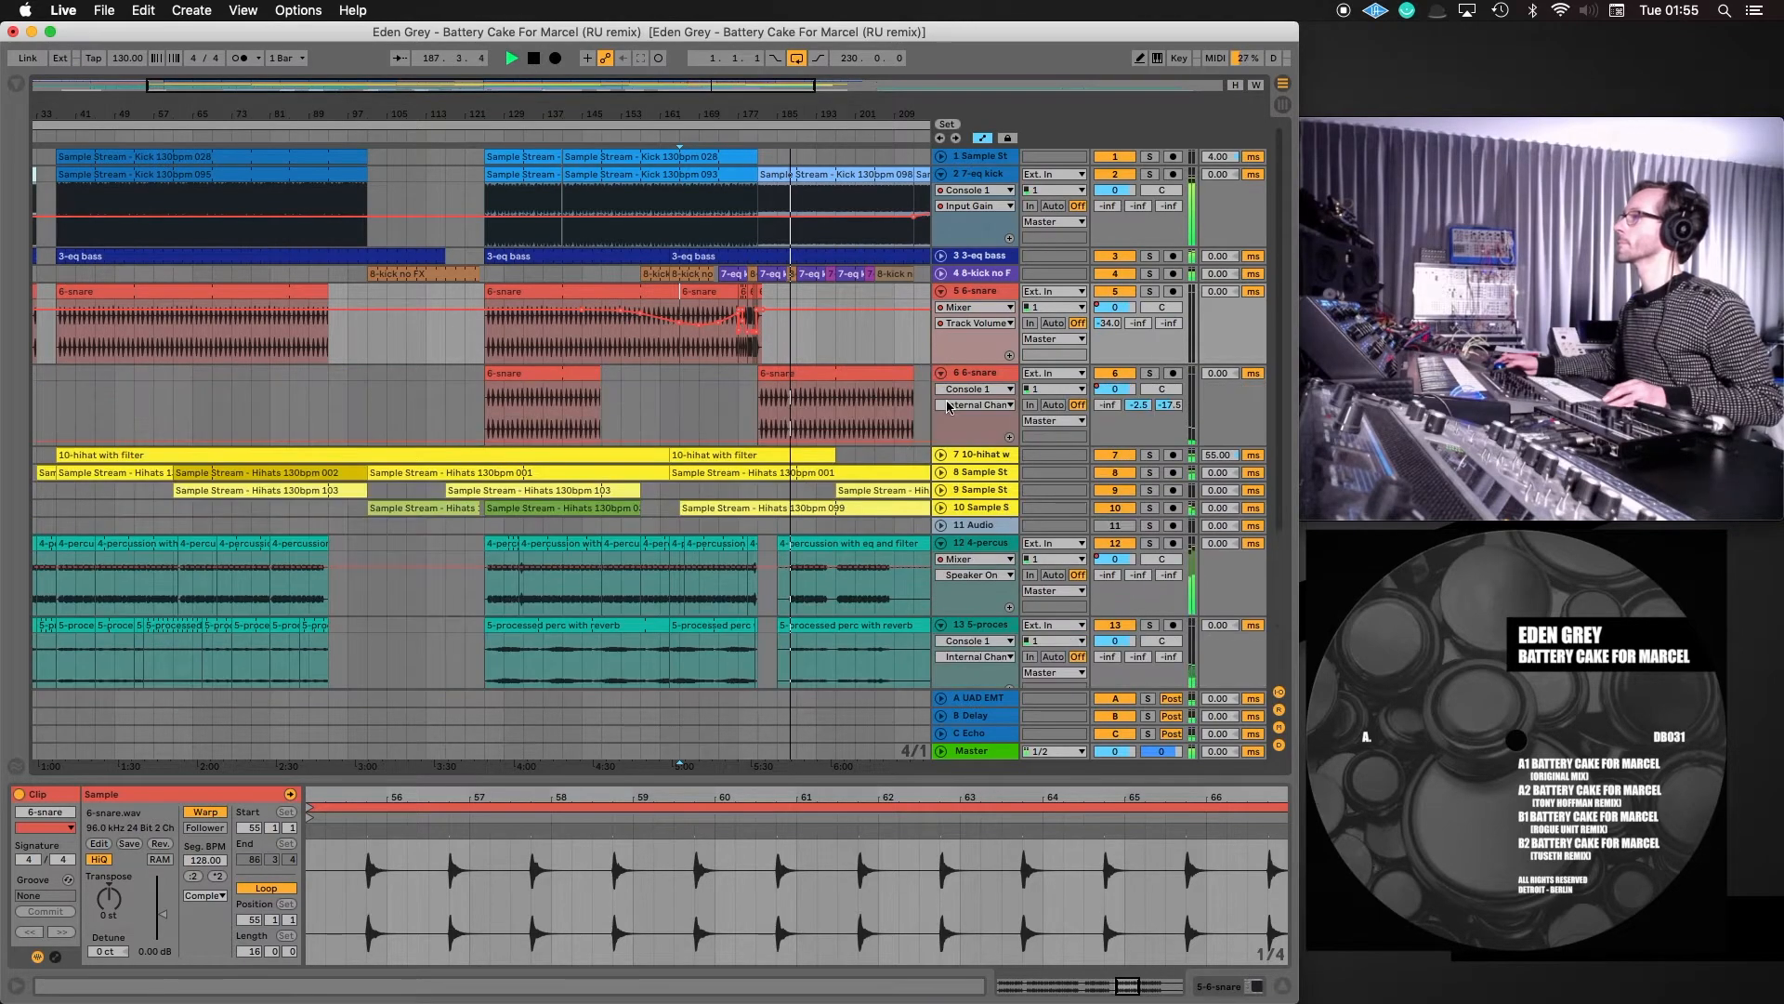
pyautogui.click(951, 389)
pyautogui.click(958, 430)
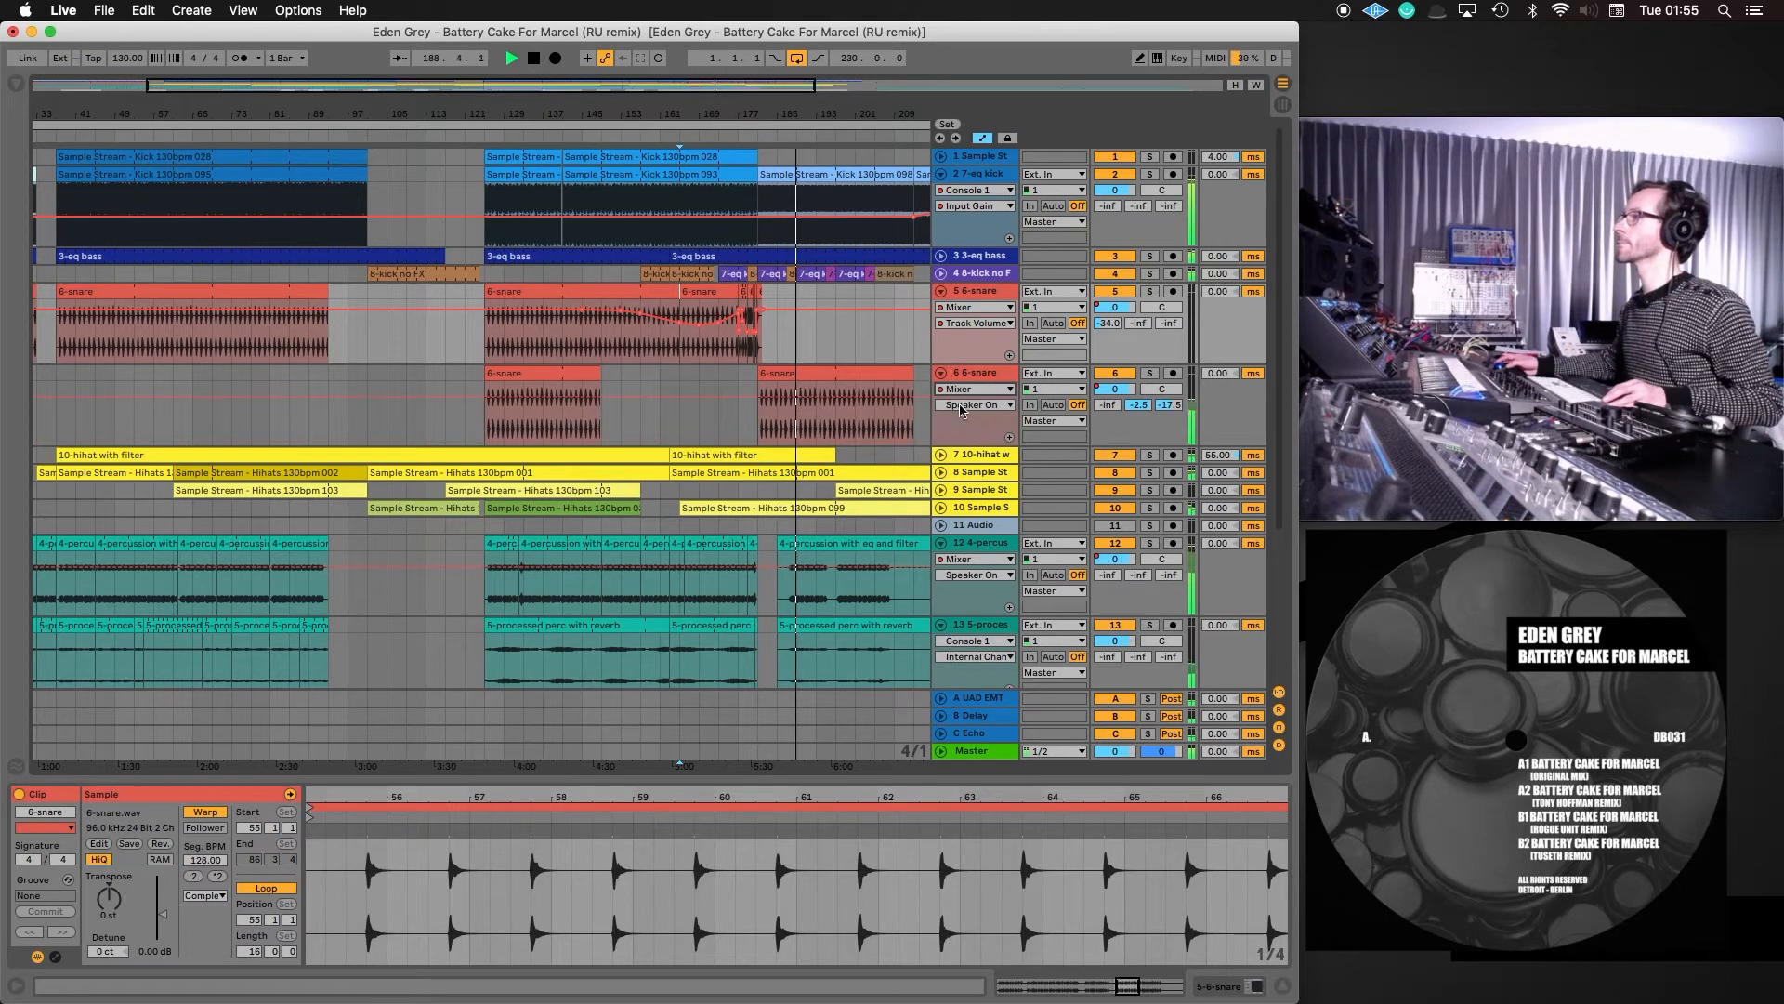
pyautogui.click(971, 404)
pyautogui.click(958, 447)
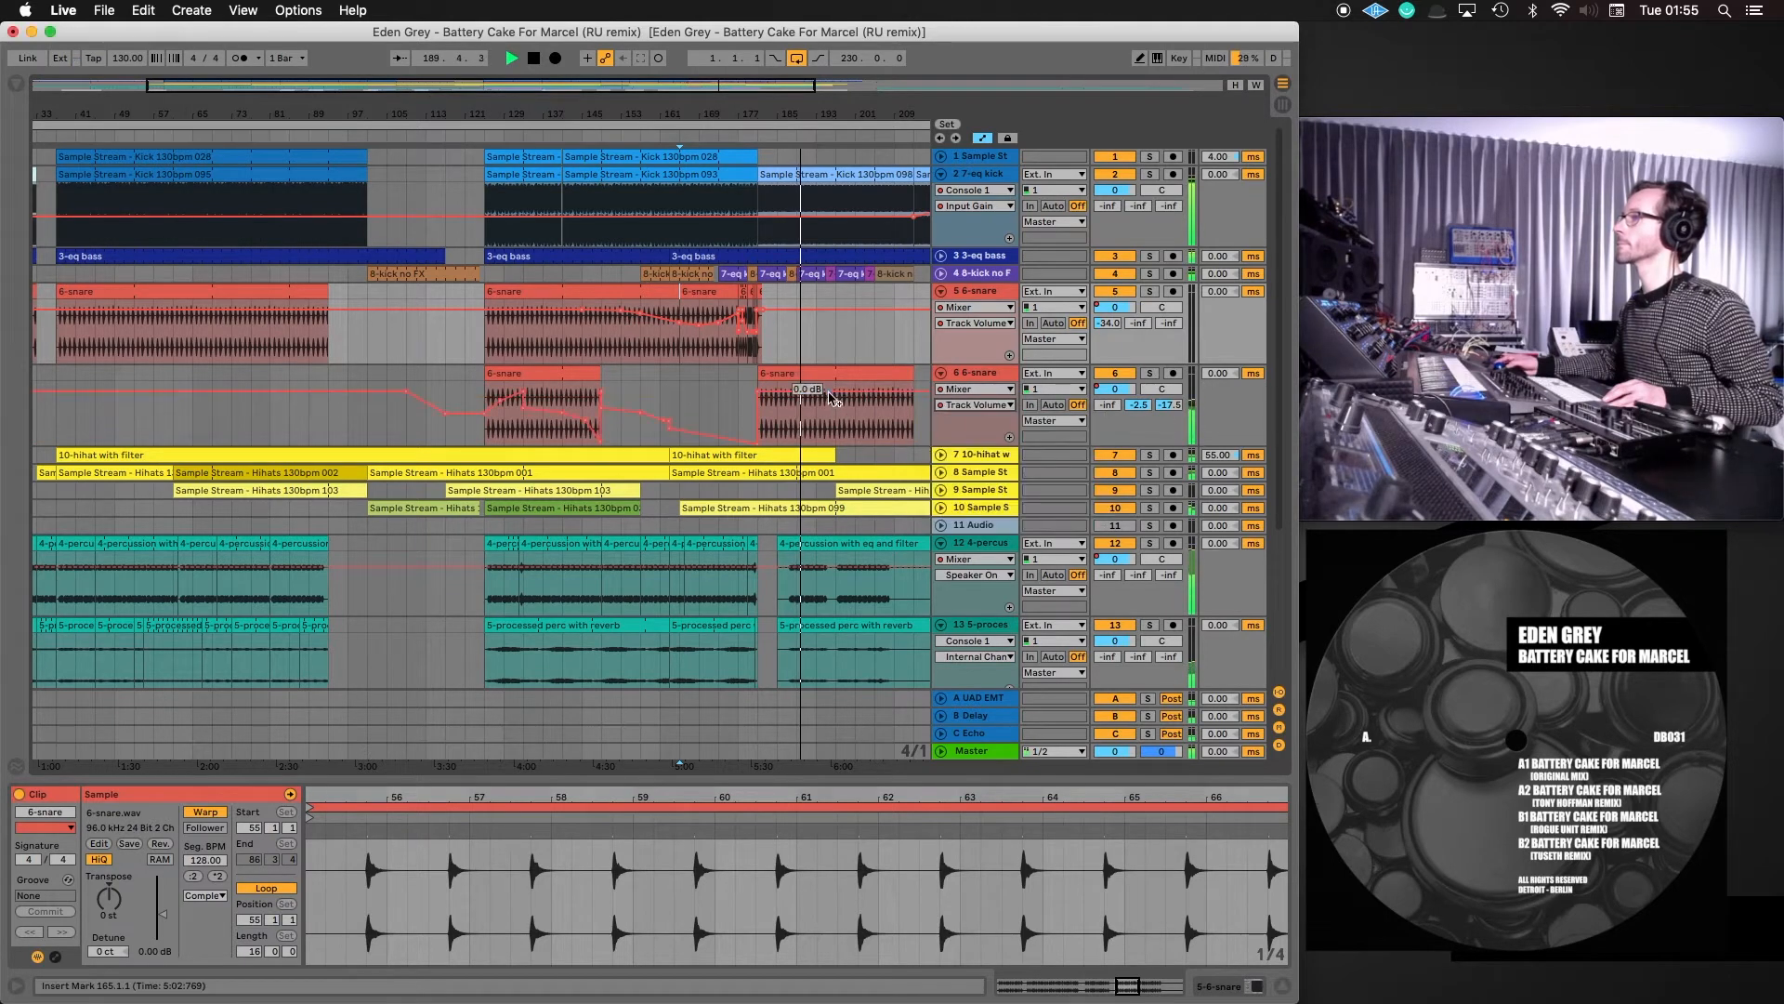
pyautogui.moveTo(756, 397); pyautogui.dragTo(808, 398)
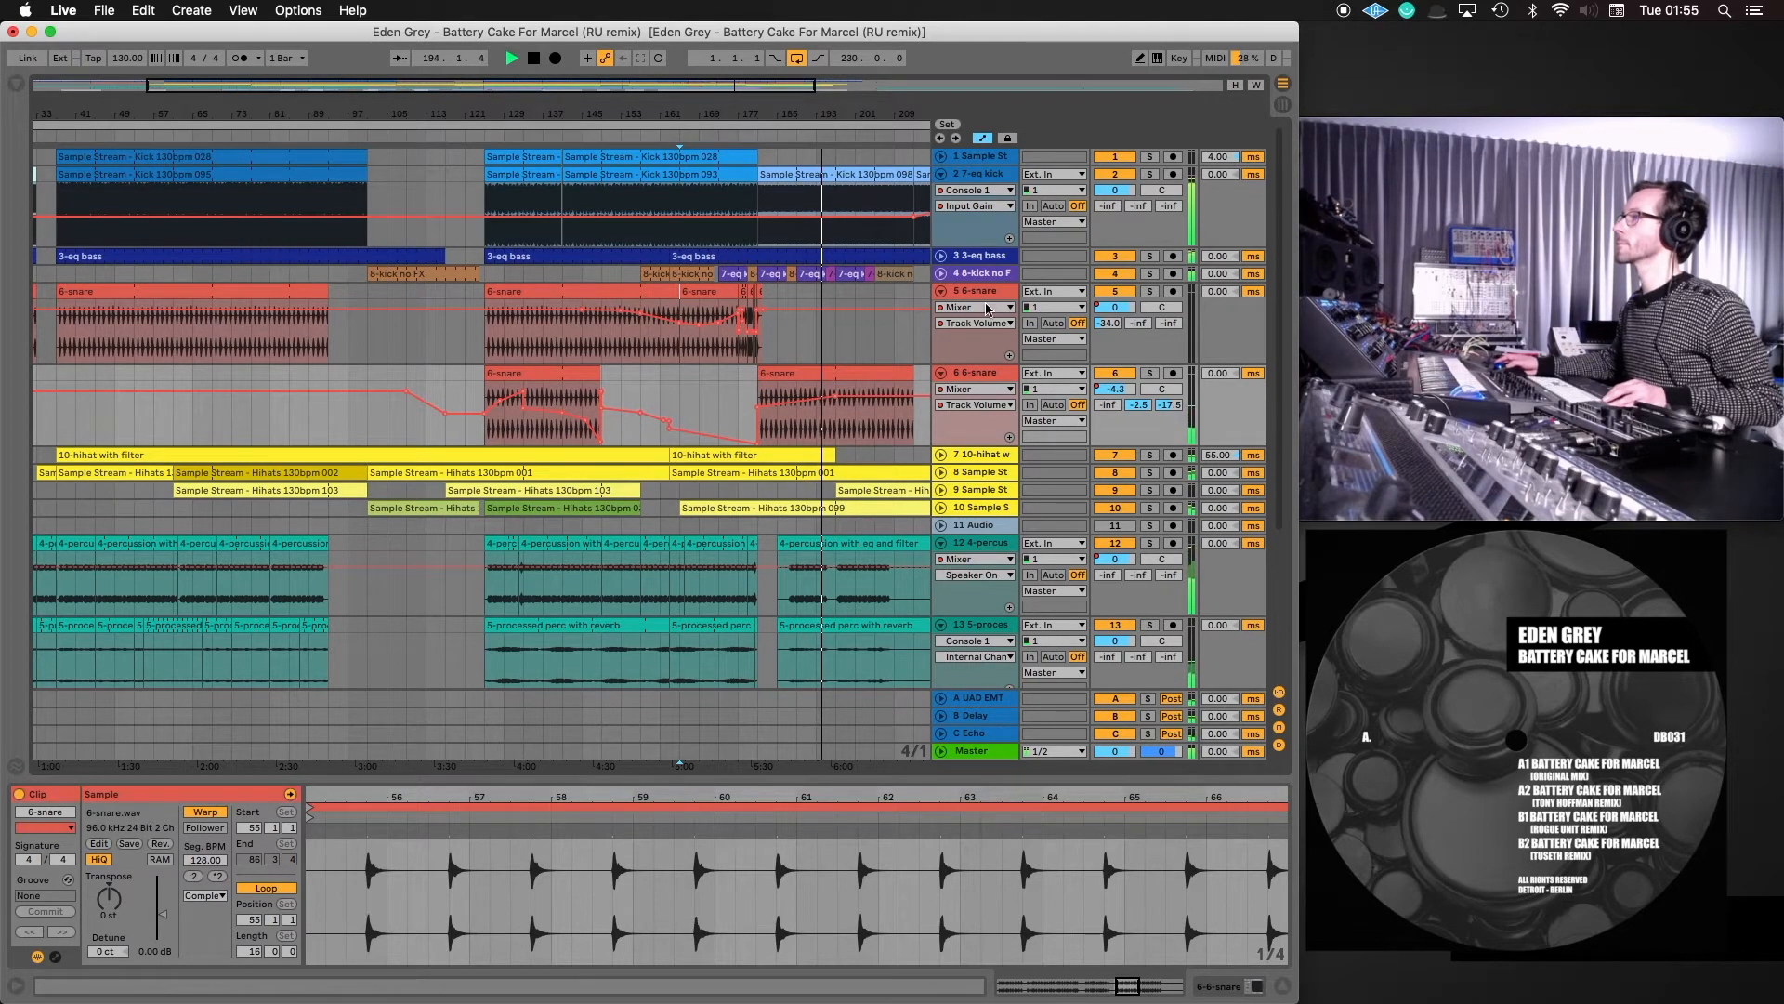
# Shape the Track Volume automation of 6-snare track 6 into an arc over the clip from bar 181, peaking at -3.0 dB and falling toward its end
pyautogui.moveTo(808, 401); pyautogui.dragTo(777, 401)
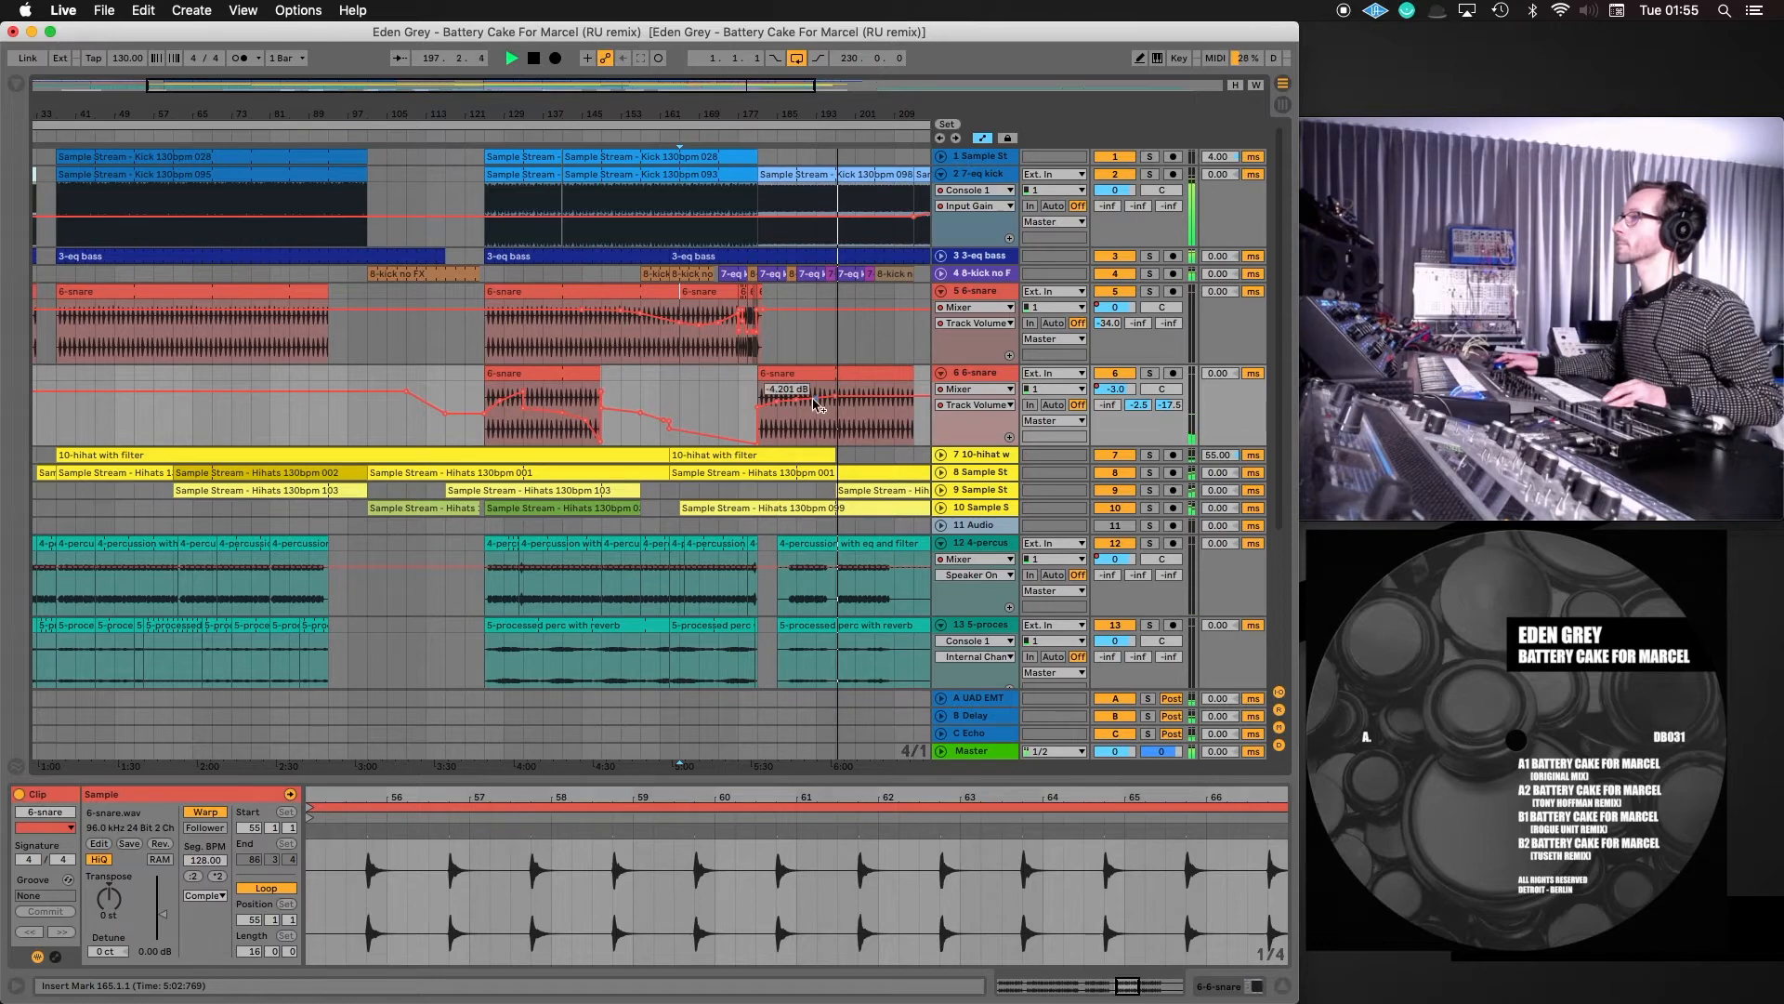
pyautogui.click(798, 401)
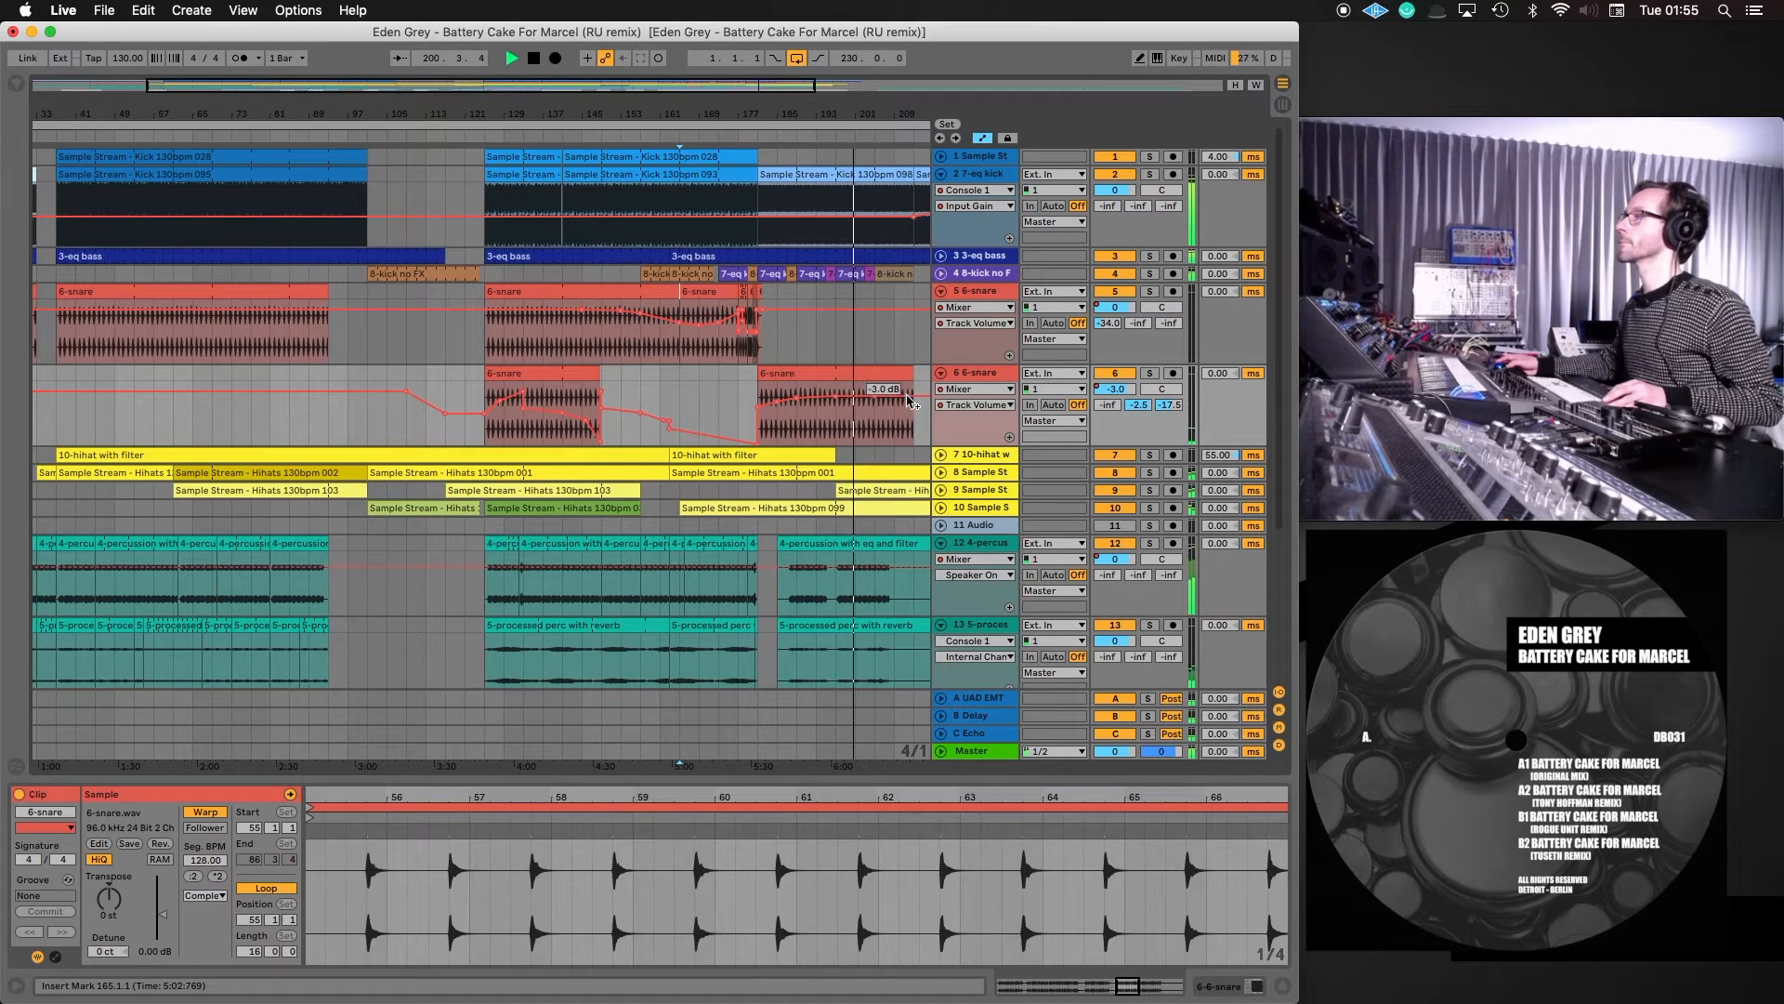
pyautogui.moveTo(913, 398); pyautogui.dragTo(913, 408)
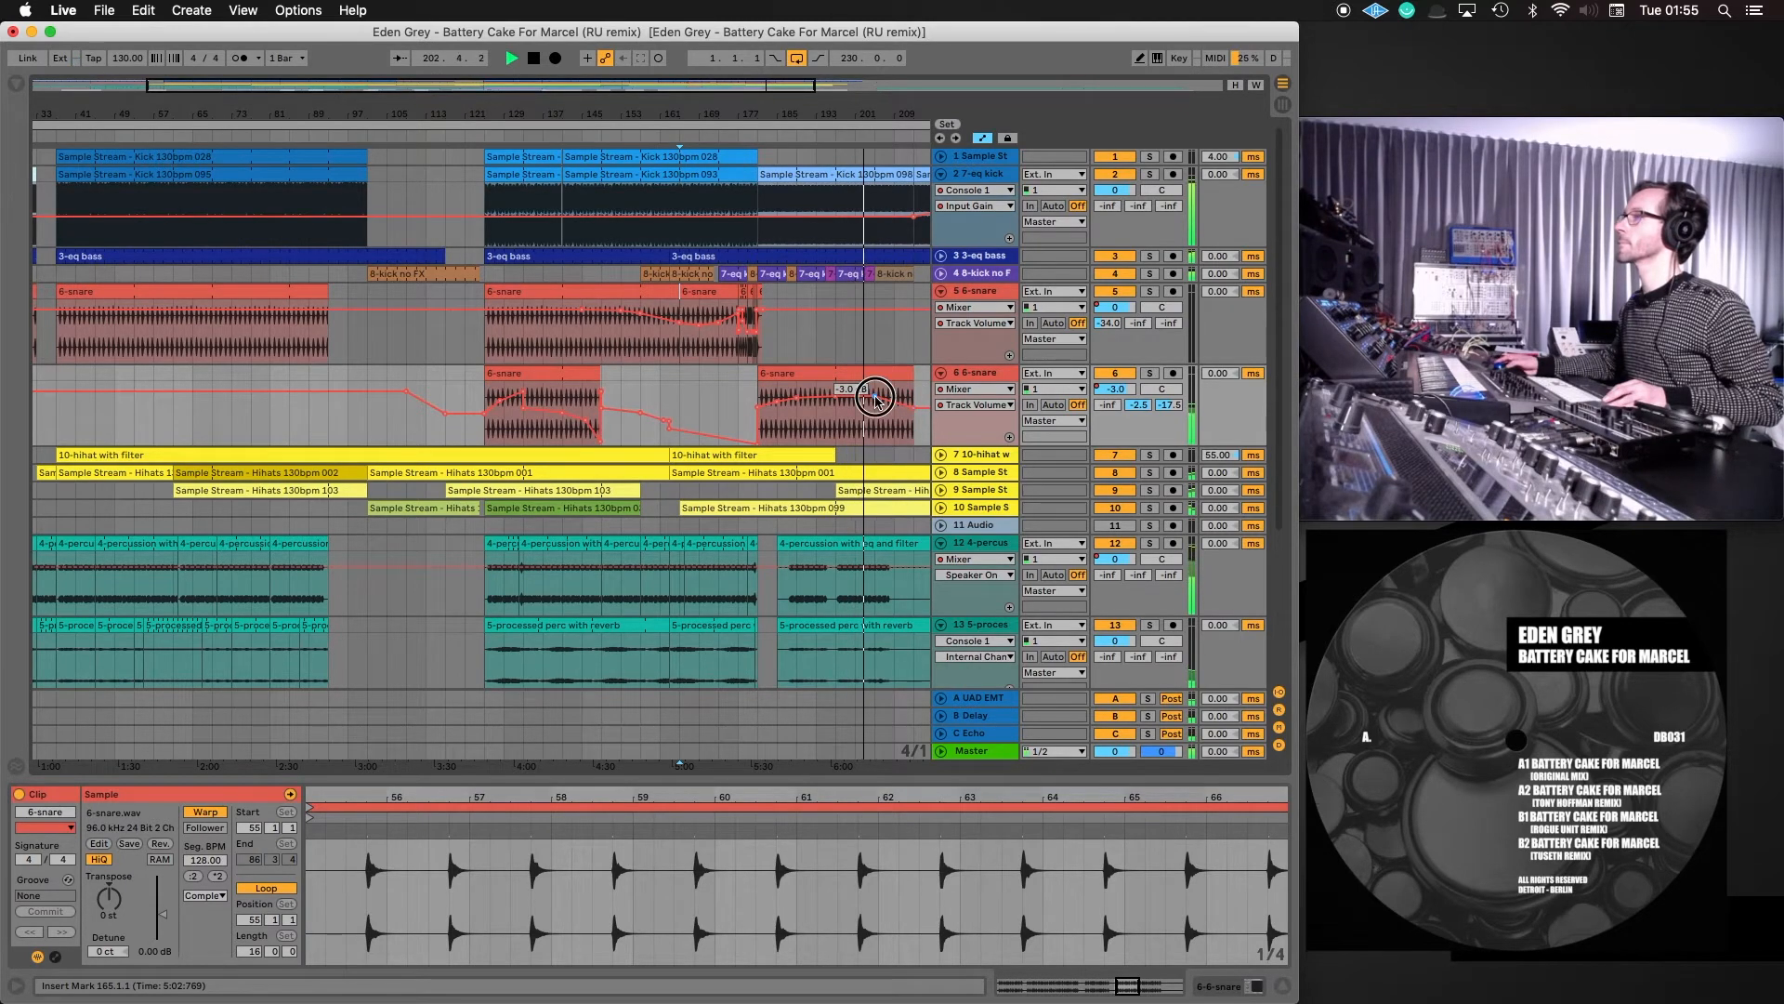
pyautogui.moveTo(875, 397); pyautogui.dragTo(875, 402)
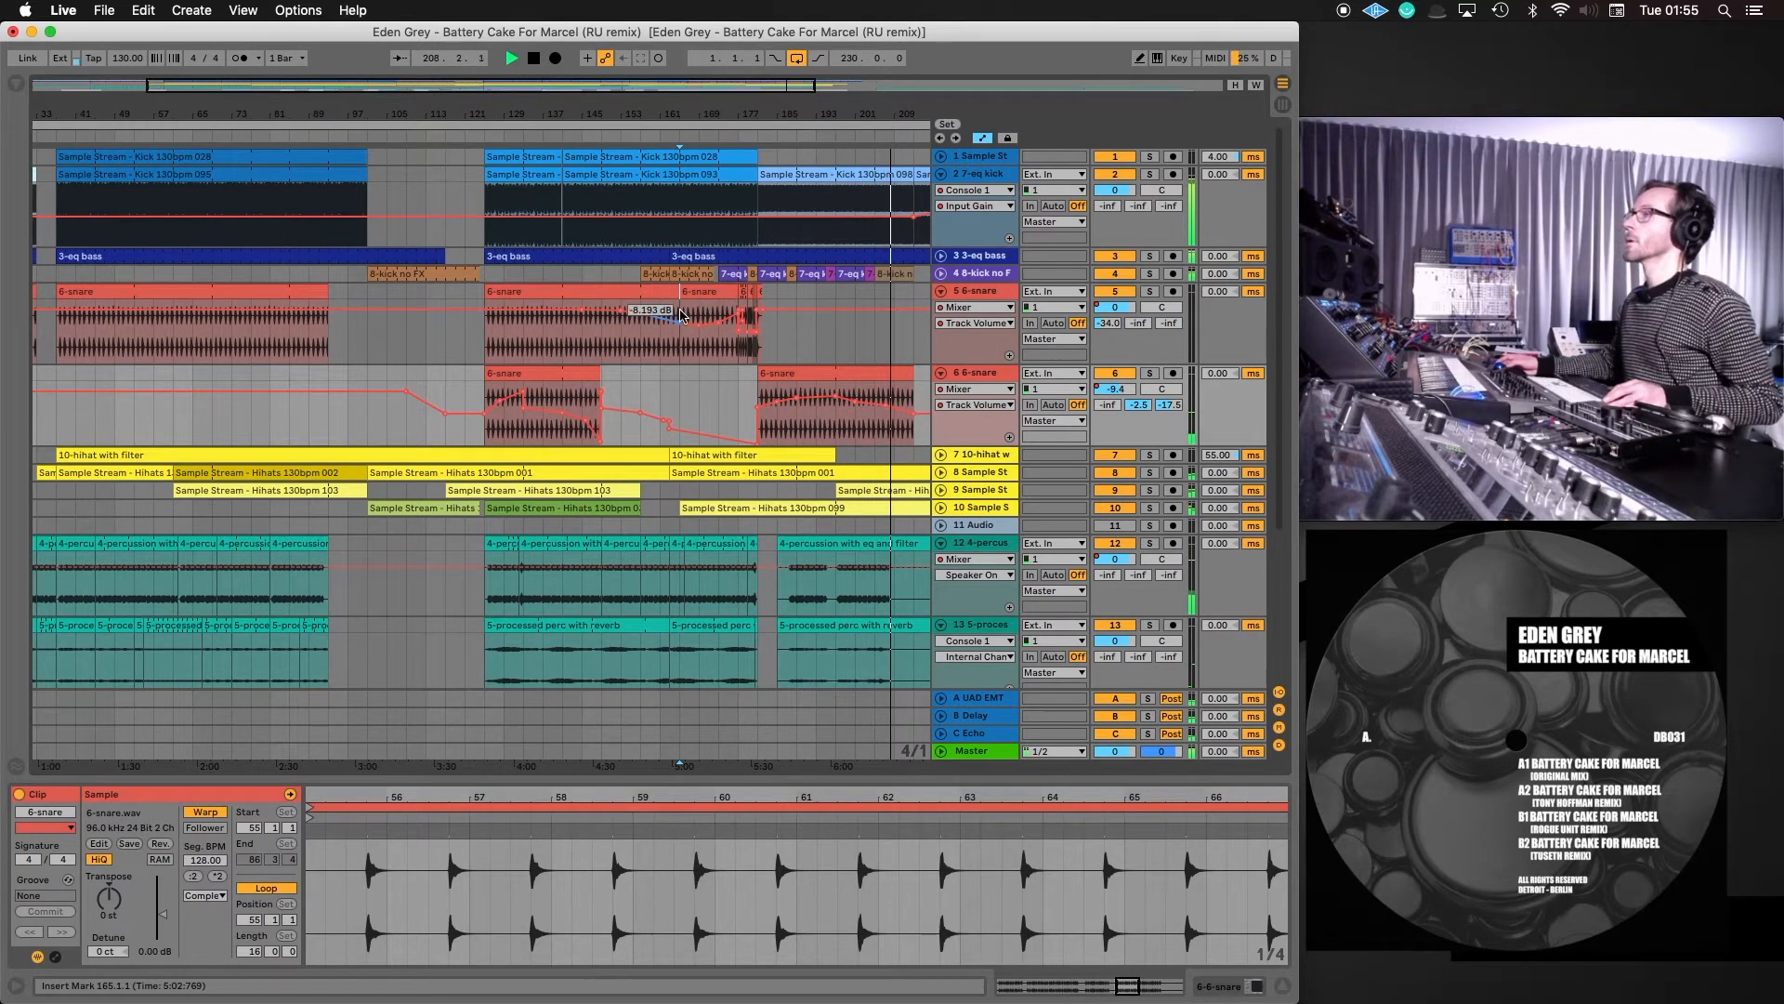
# Show the Track Volume automation of 8-kick no FX track 4 and dip the level where its clips enter at bars 157 and 101
pyautogui.click(650, 134)
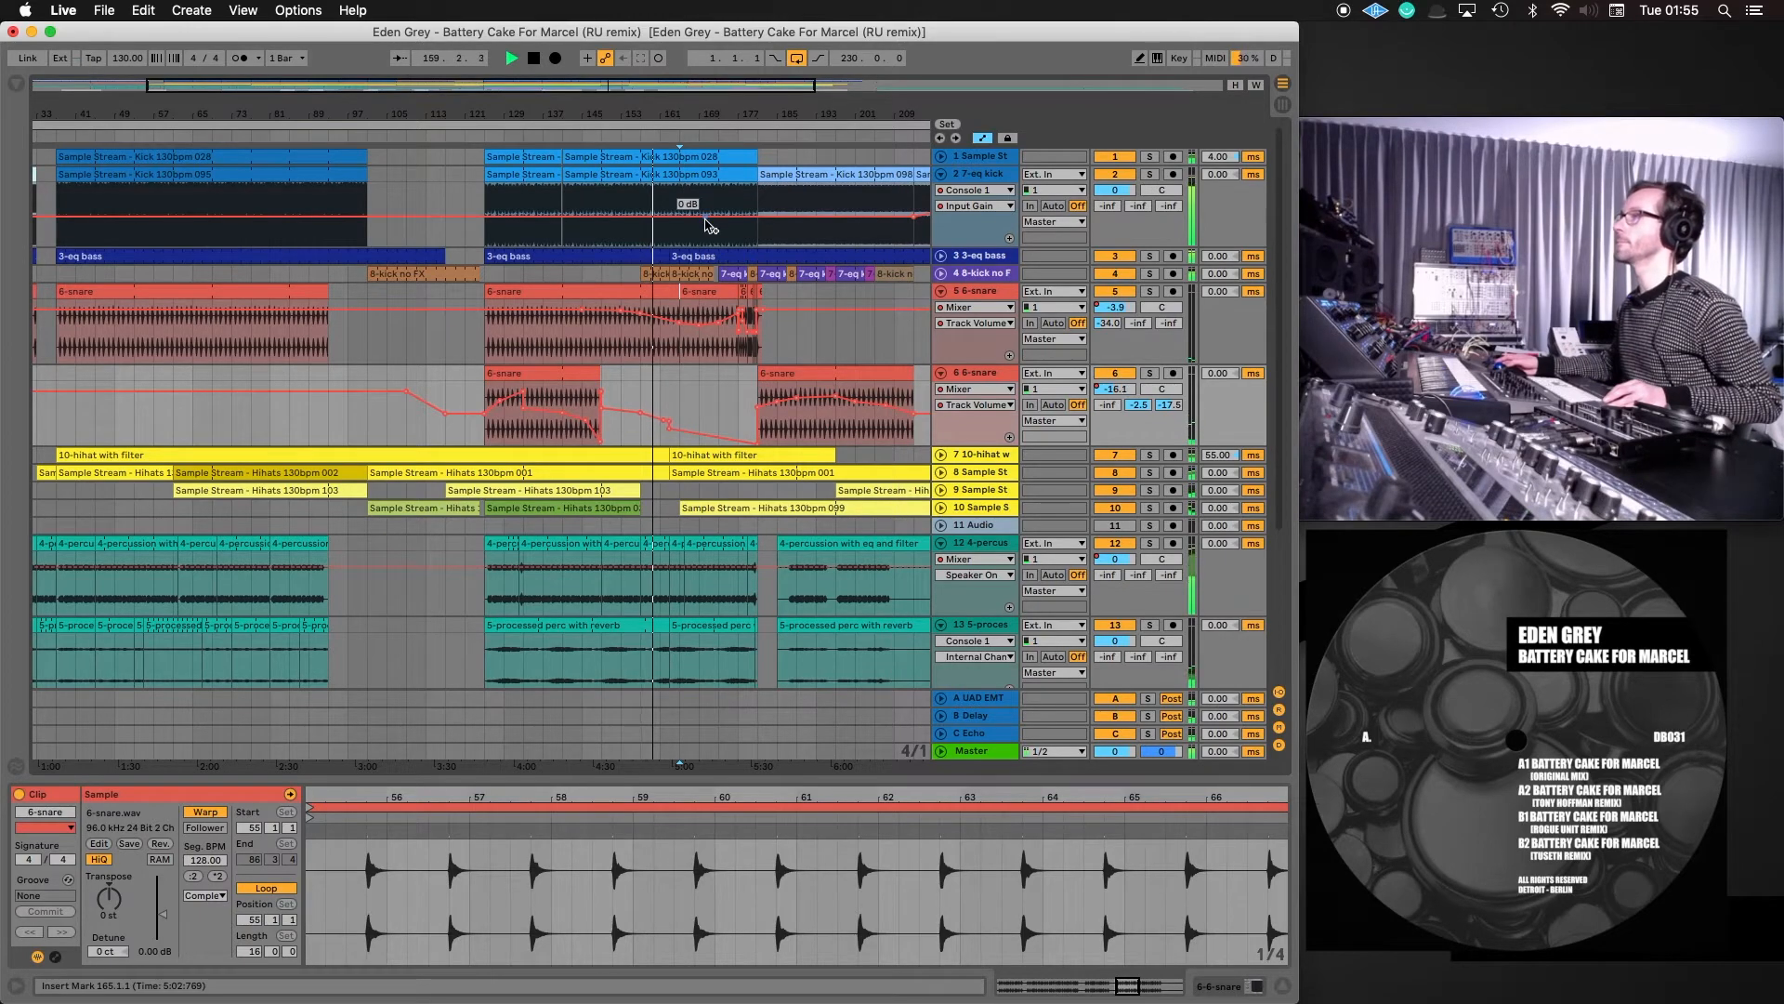
pyautogui.click(942, 274)
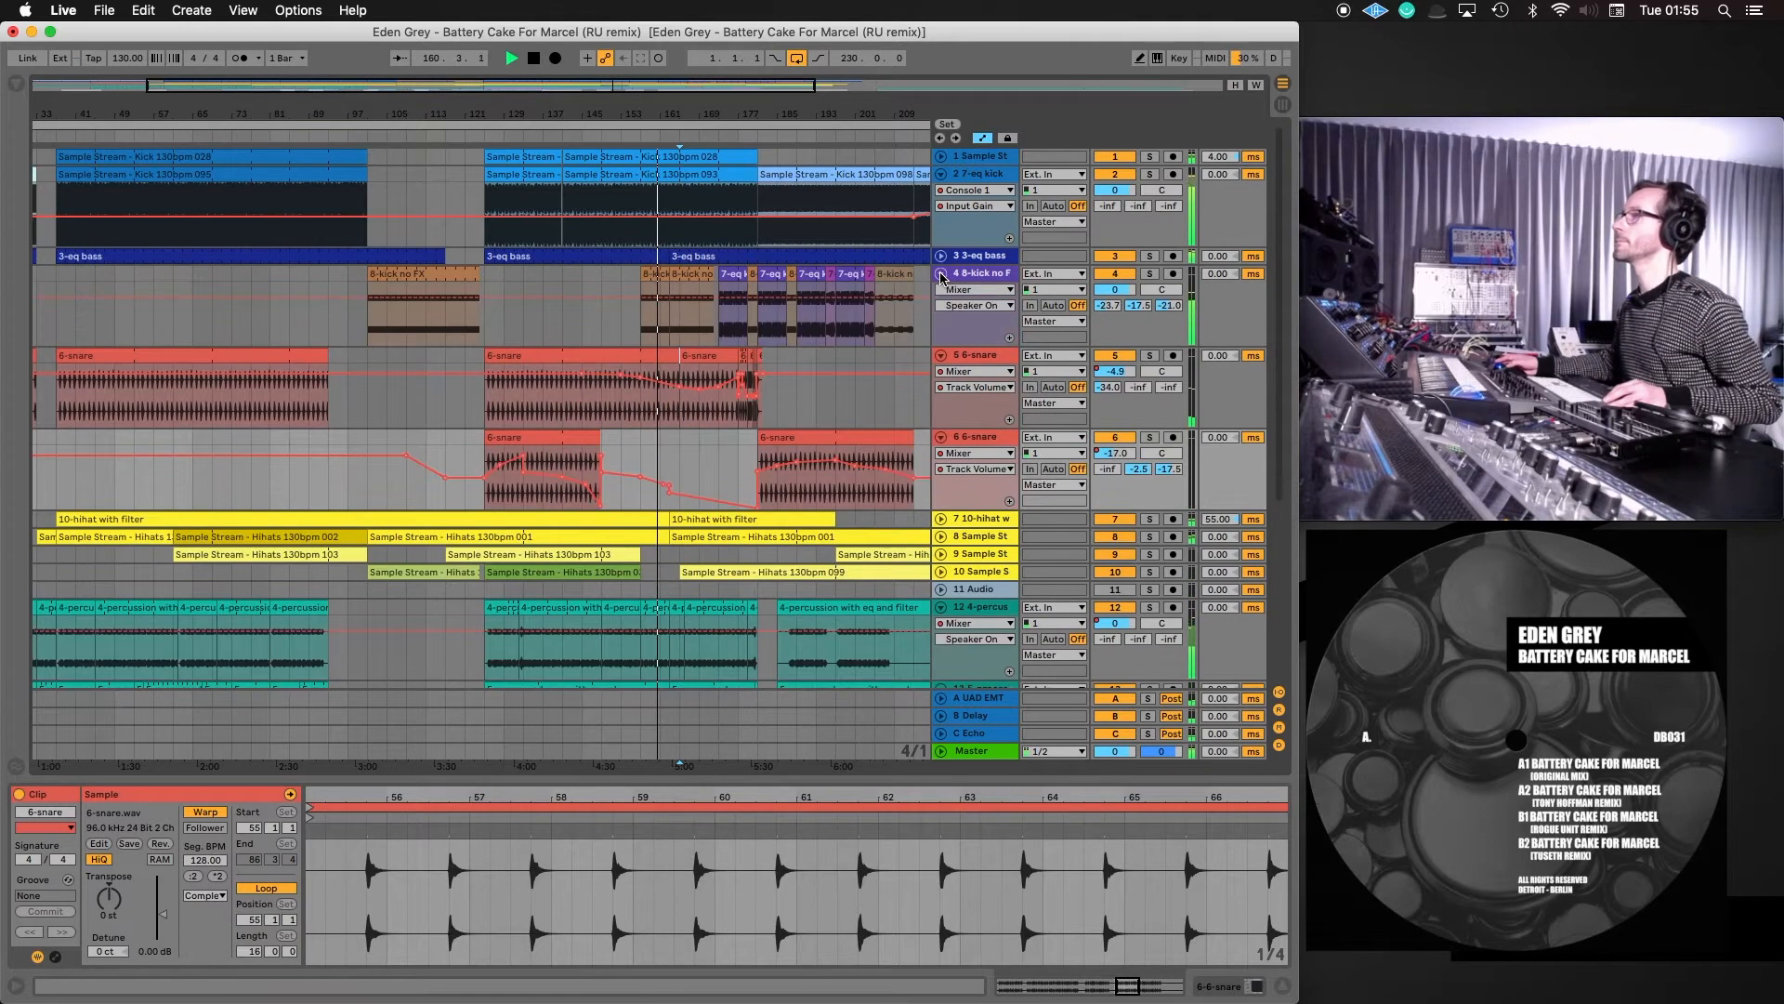
pyautogui.click(956, 307)
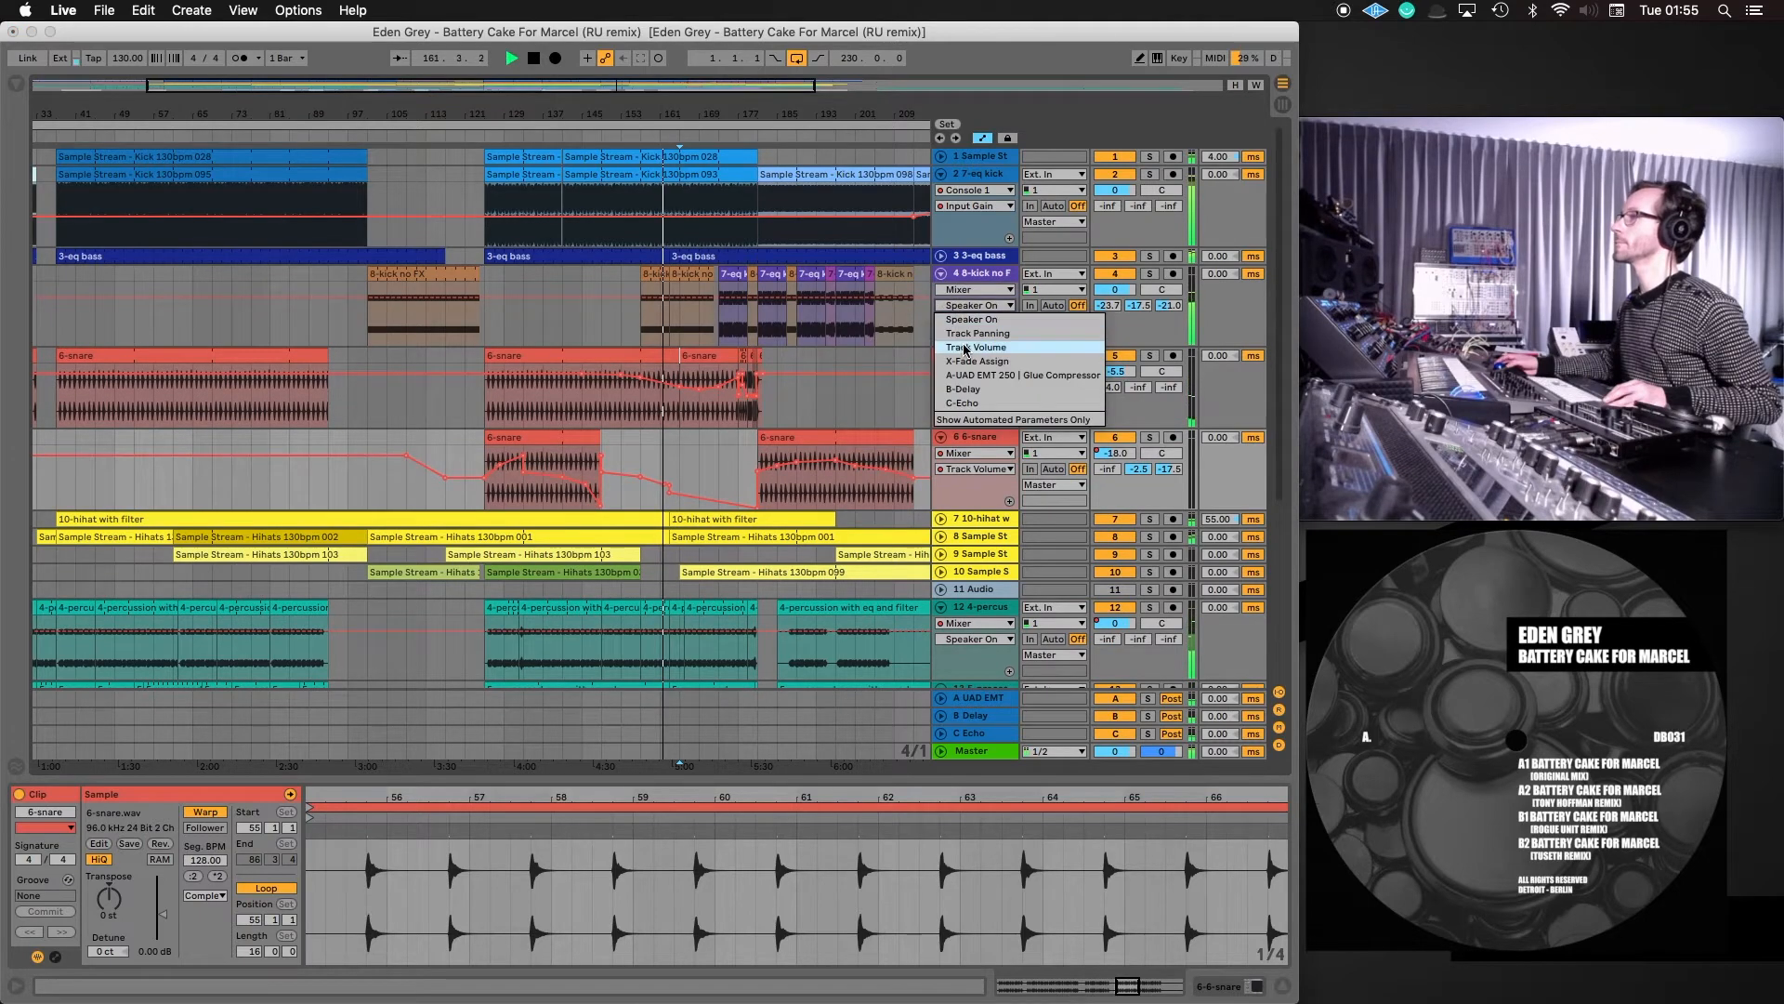
pyautogui.click(966, 346)
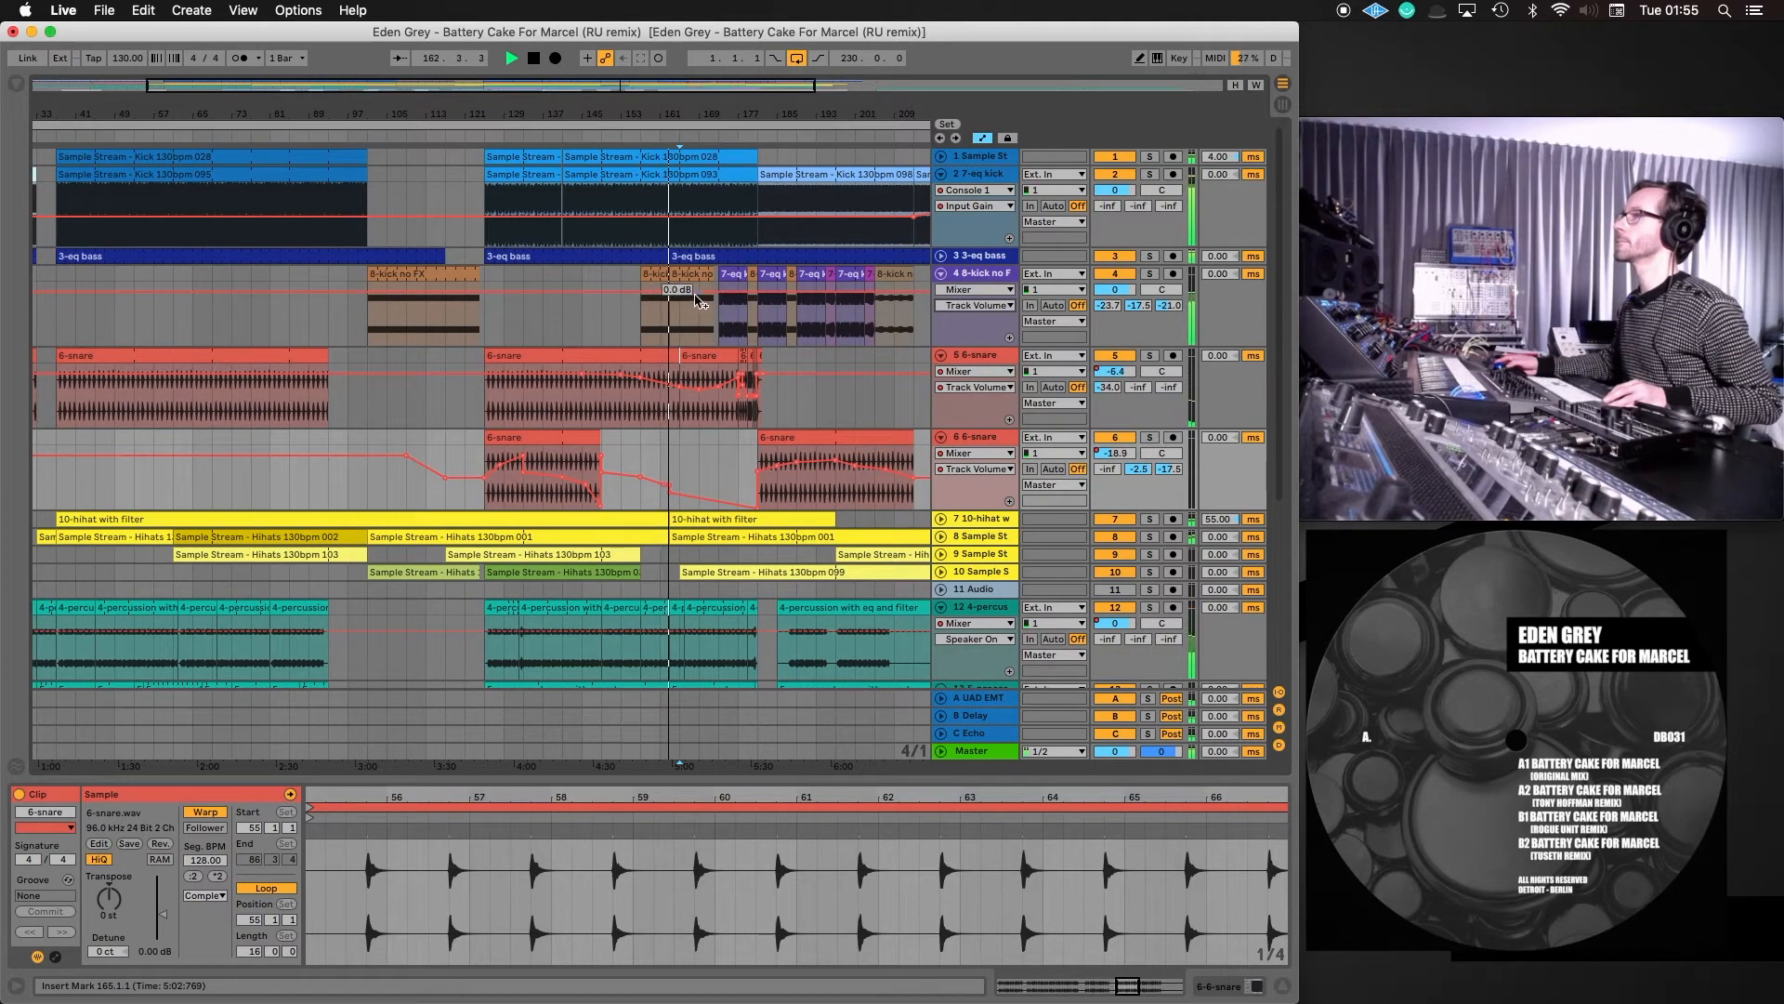
pyautogui.click(686, 298)
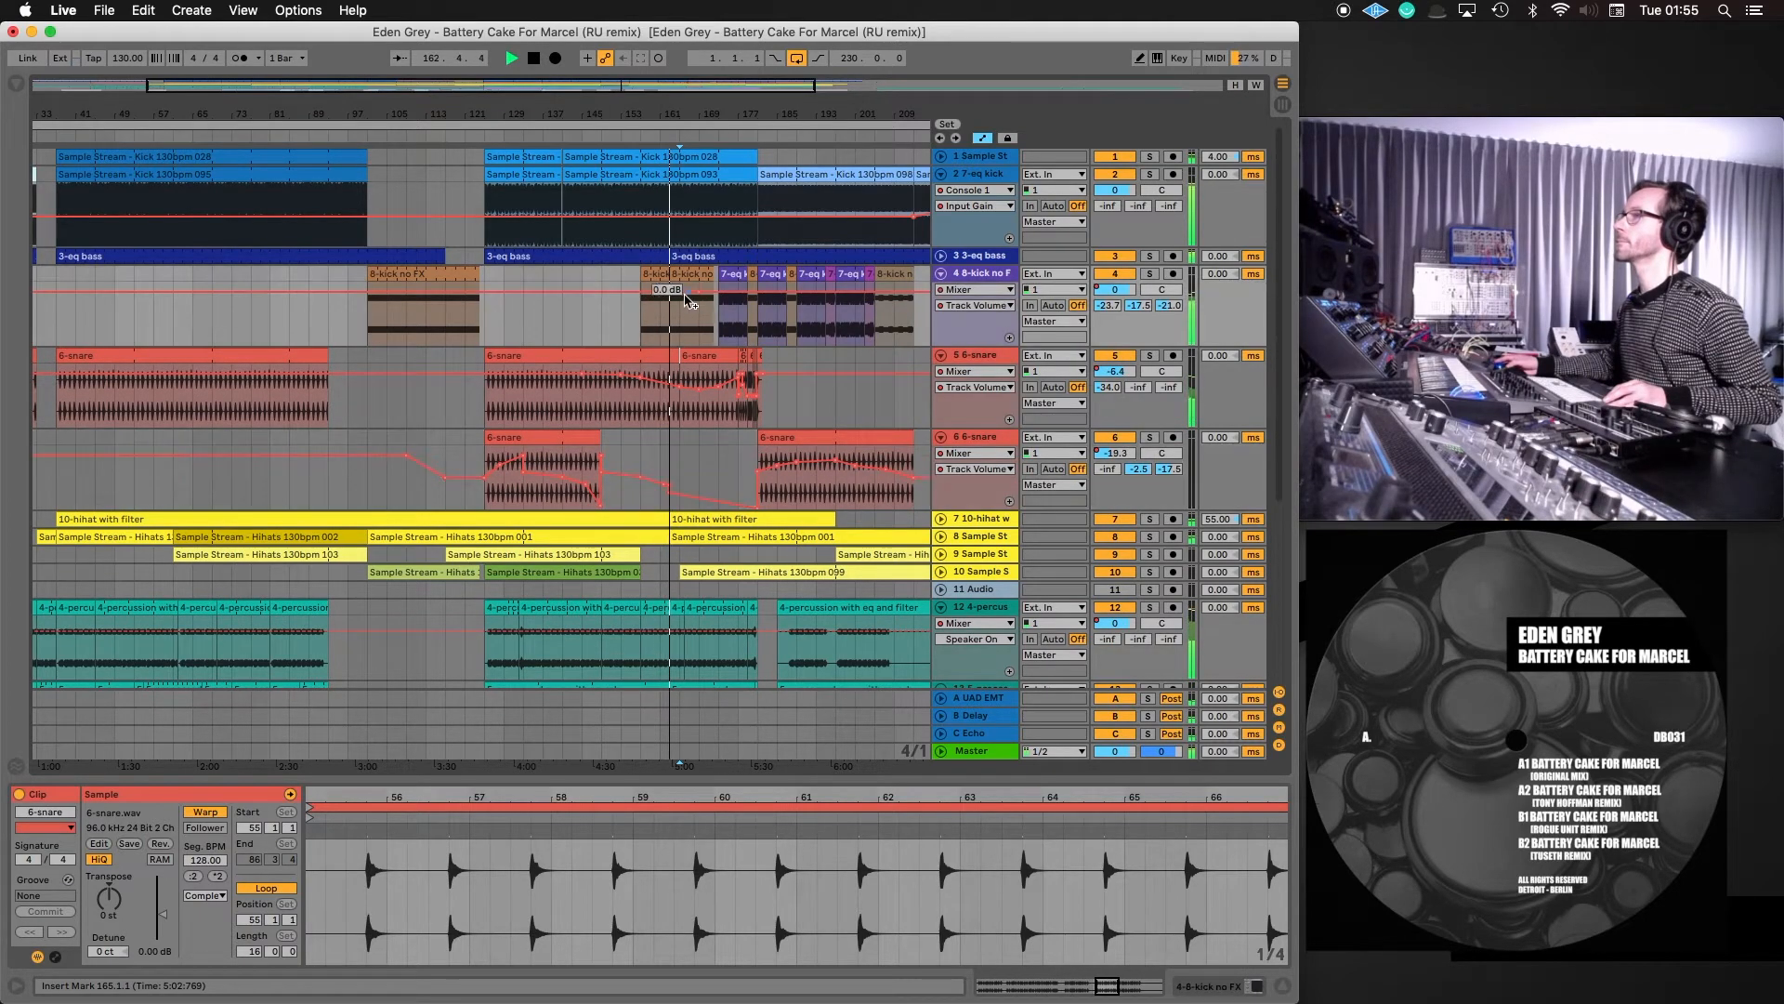
pyautogui.click(623, 292)
pyautogui.moveTo(641, 291)
pyautogui.mouseDown()
pyautogui.moveTo(681, 298)
pyautogui.moveTo(657, 296)
pyautogui.mouseUp()
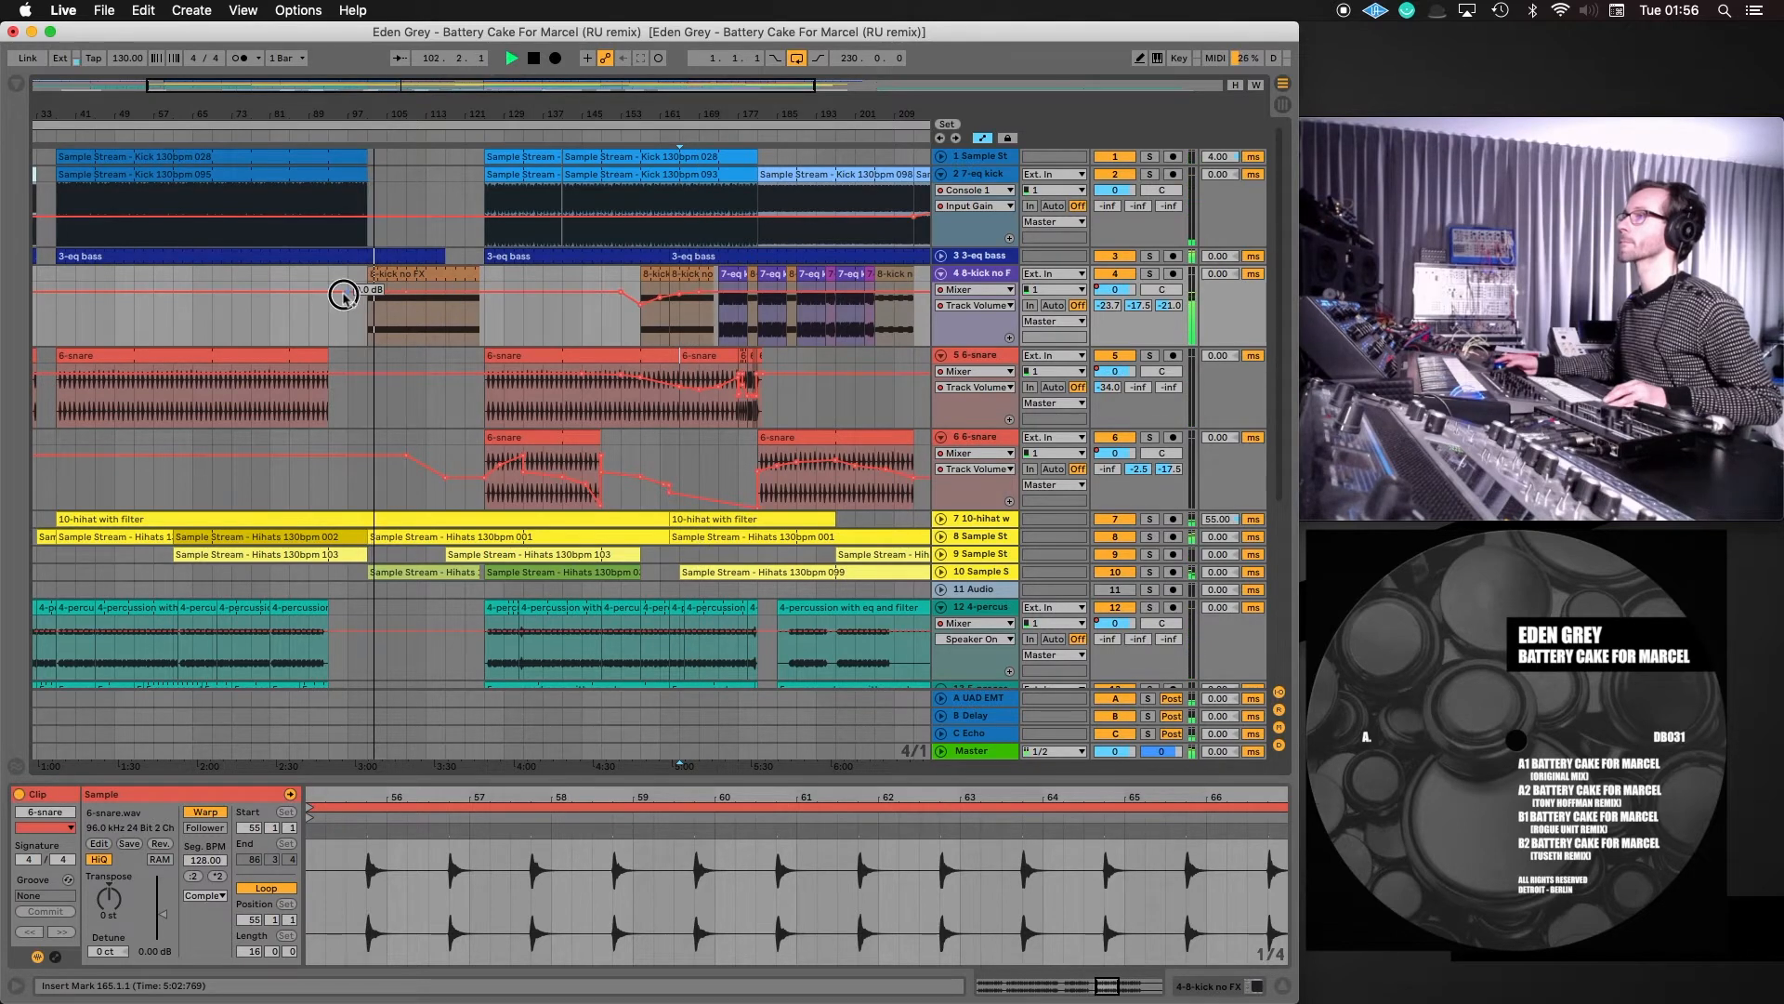
pyautogui.moveTo(367, 293); pyautogui.dragTo(415, 299)
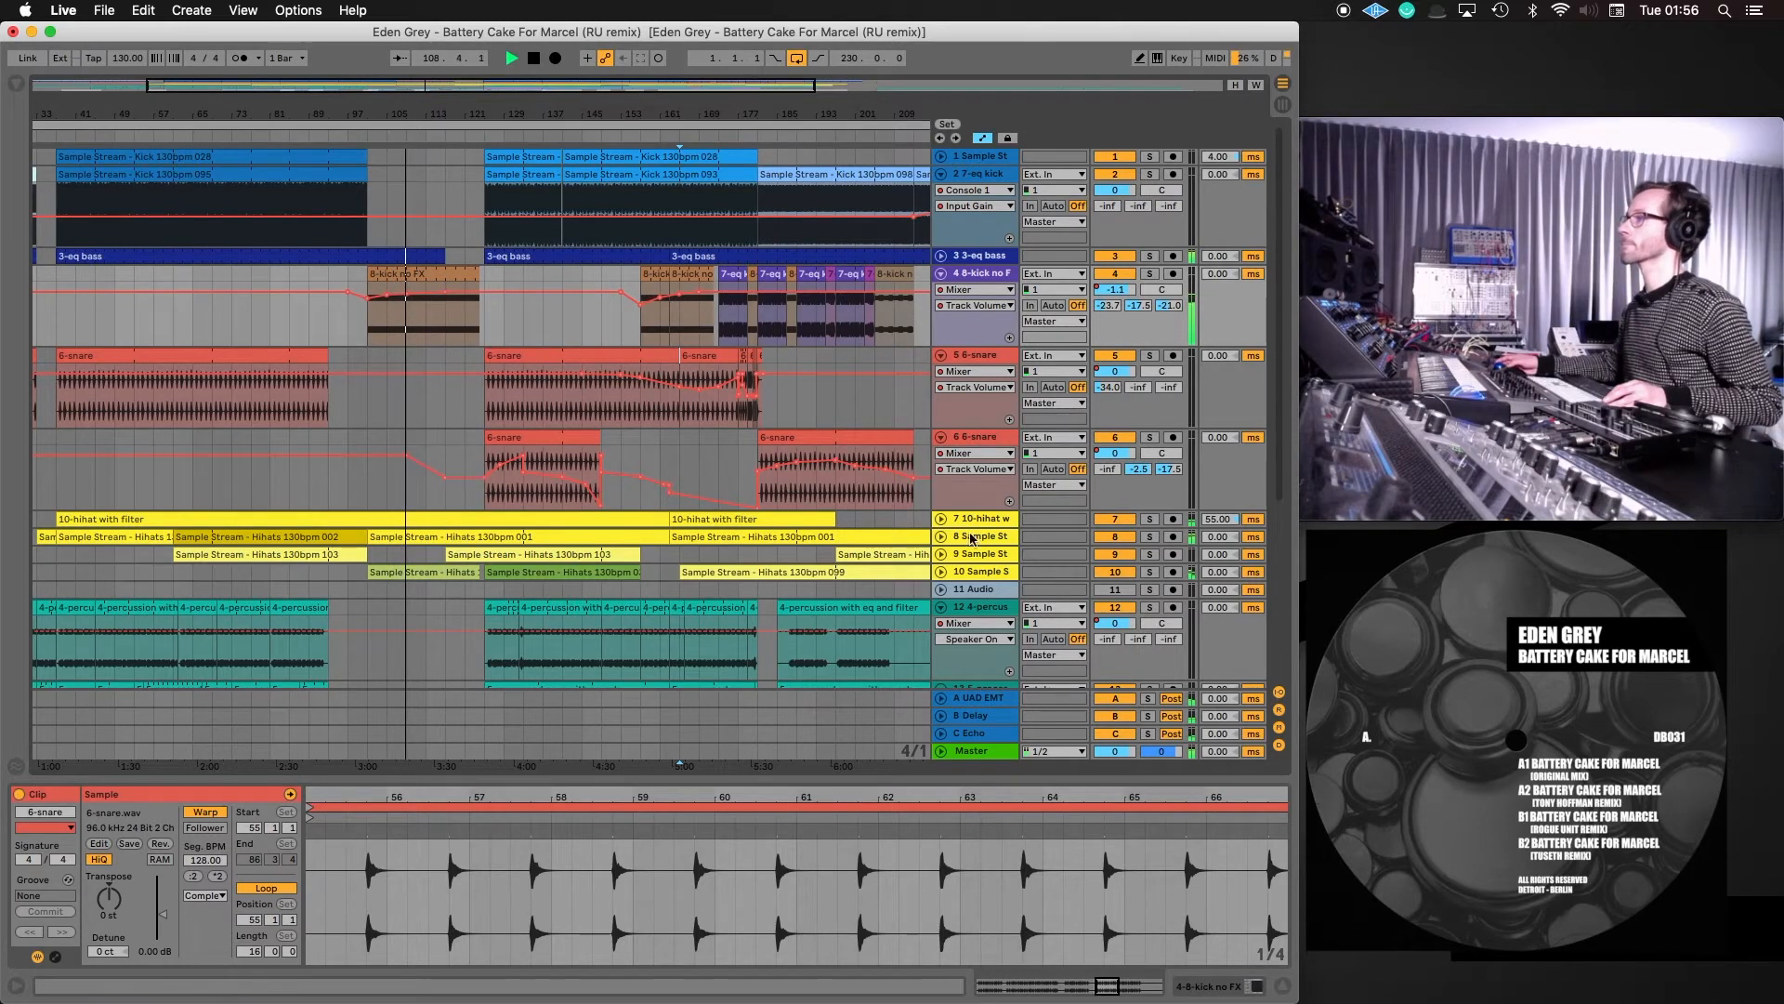
# Identify hi-hat track 8 by briefly muting it, show its Track Volume automation, and lower the level at bar 101 to -7.0 dB
pyautogui.click(1115, 537)
pyautogui.click(1115, 538)
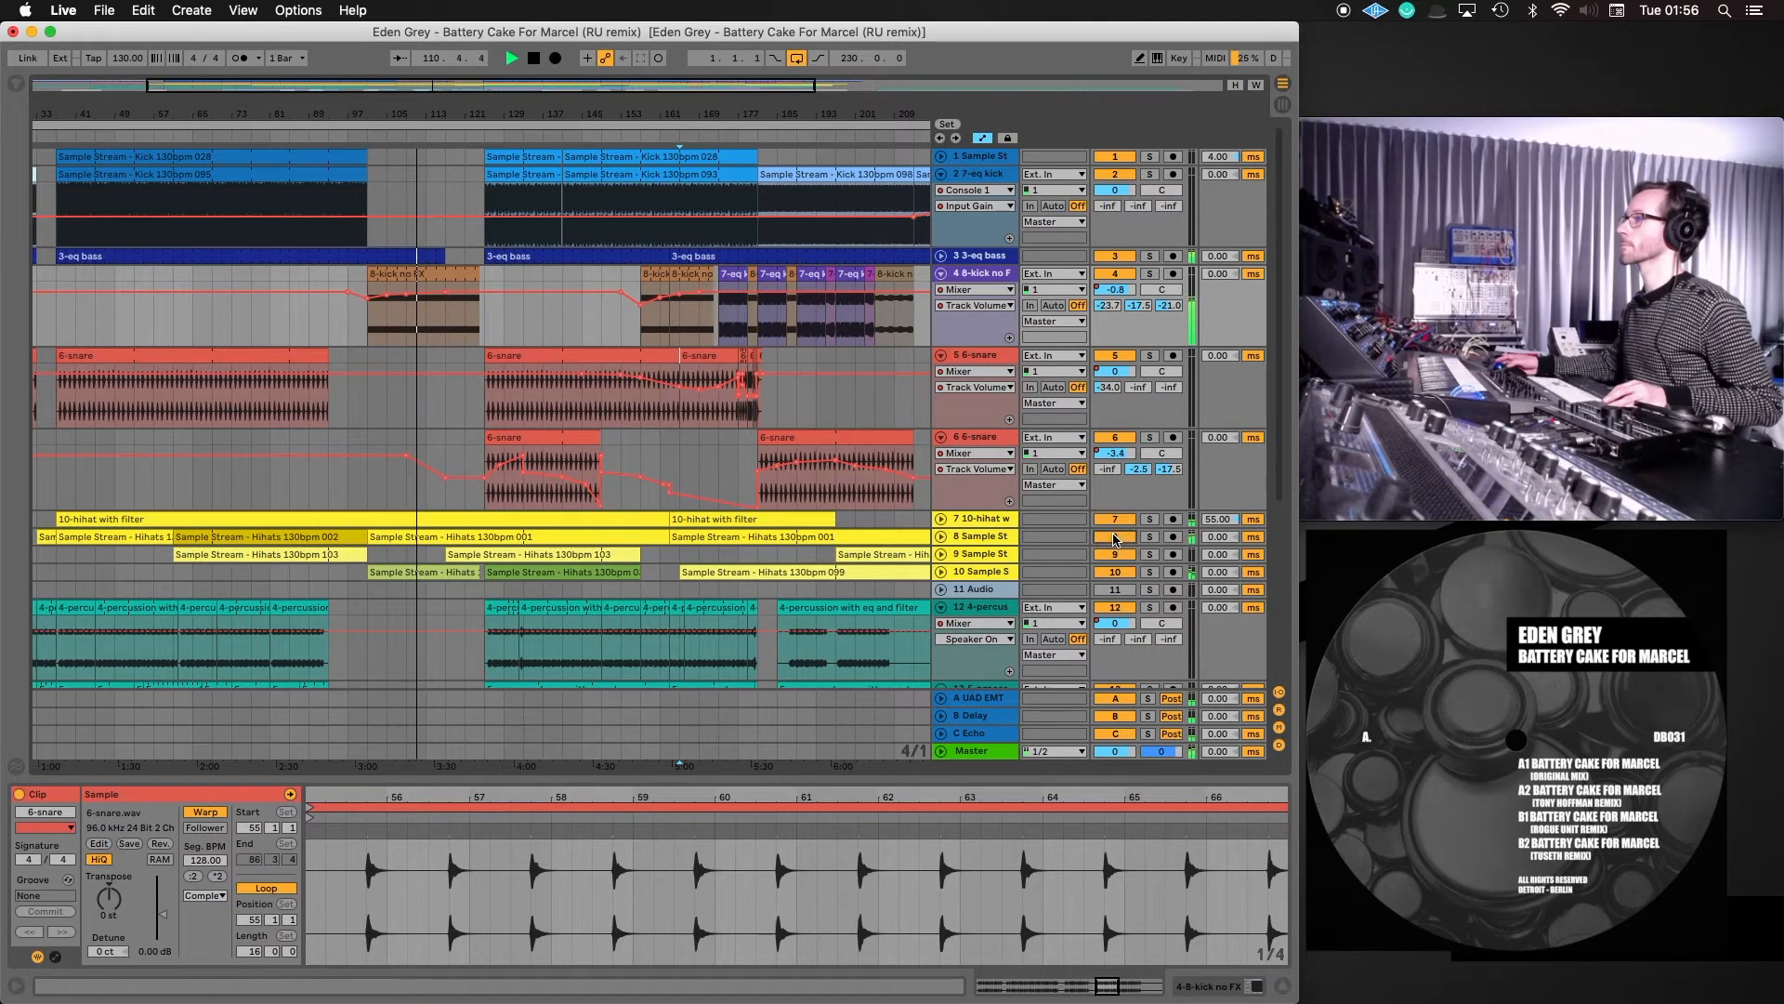
pyautogui.click(941, 536)
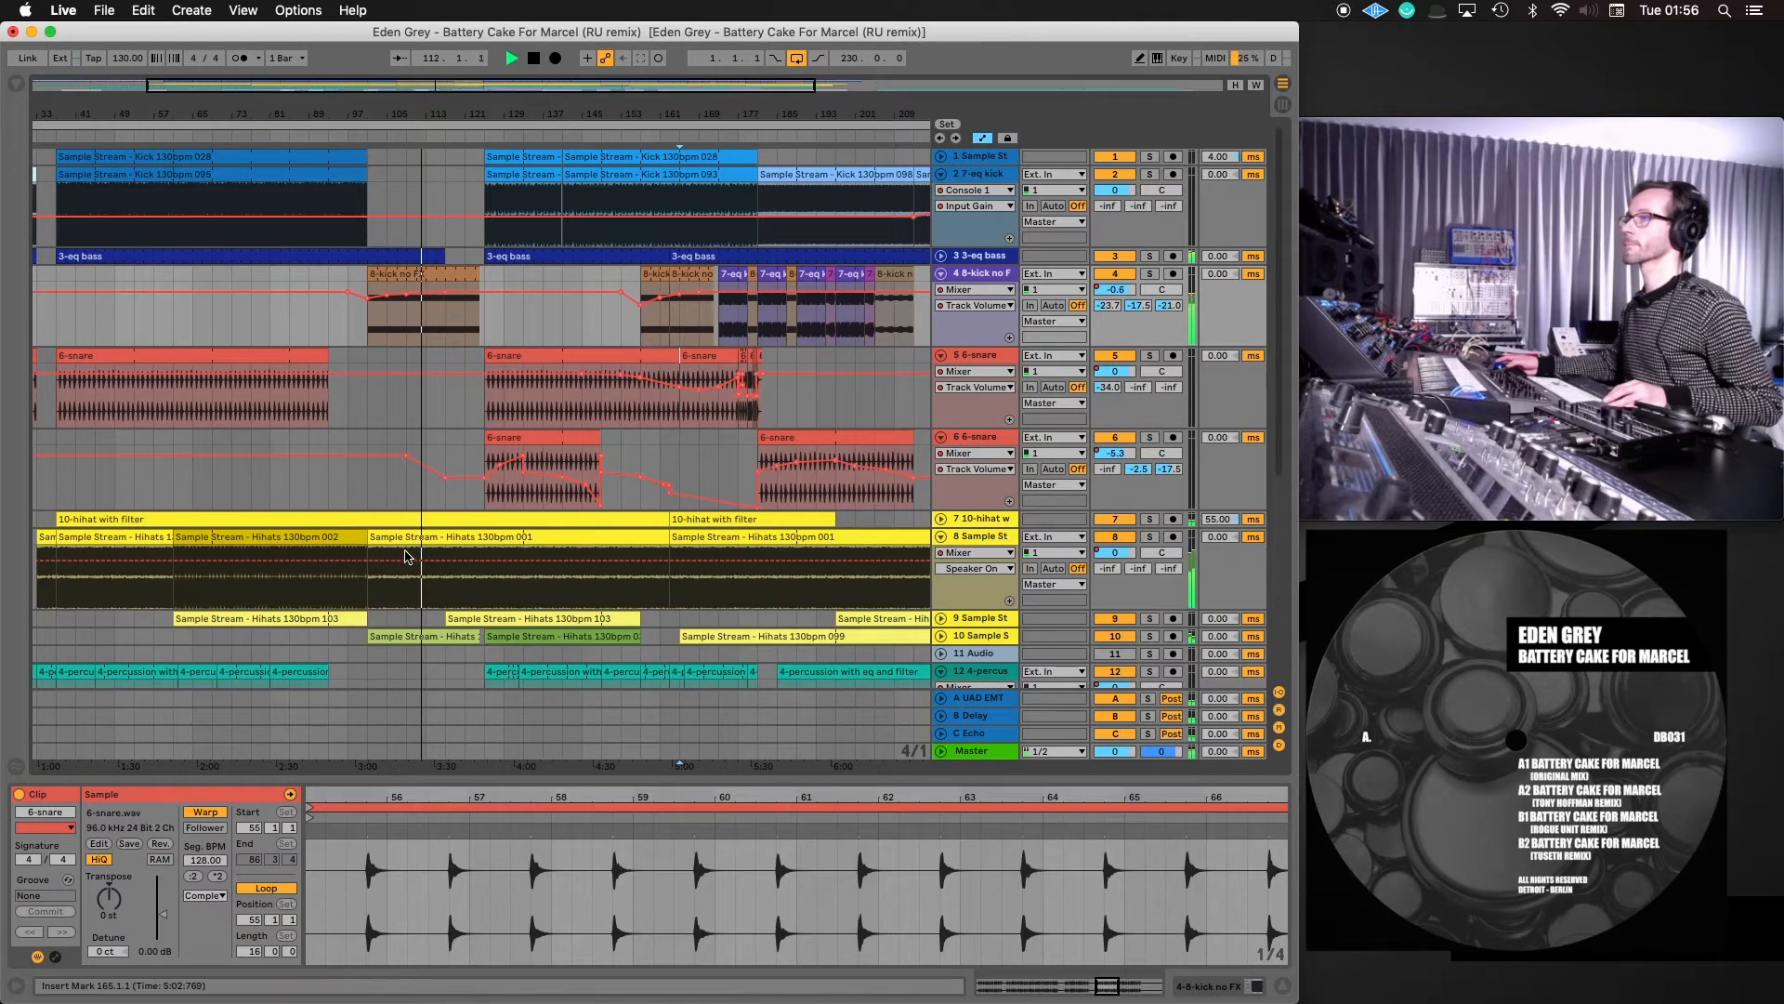
pyautogui.click(976, 568)
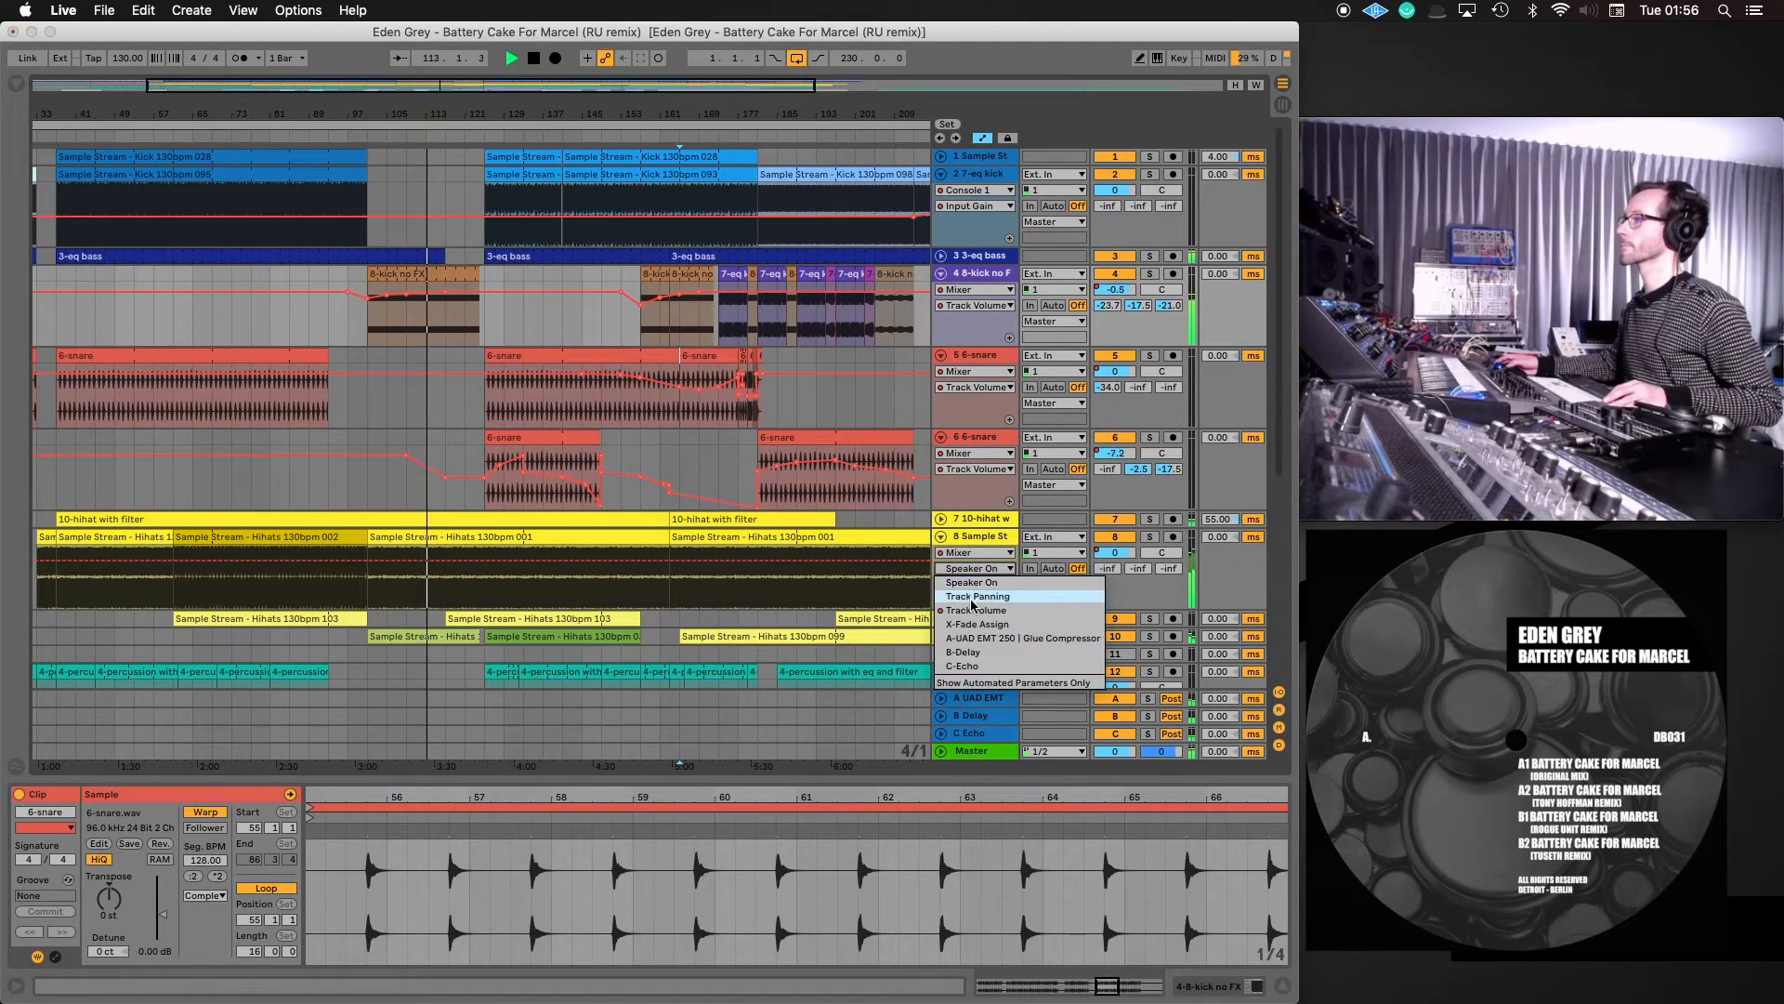
pyautogui.click(973, 608)
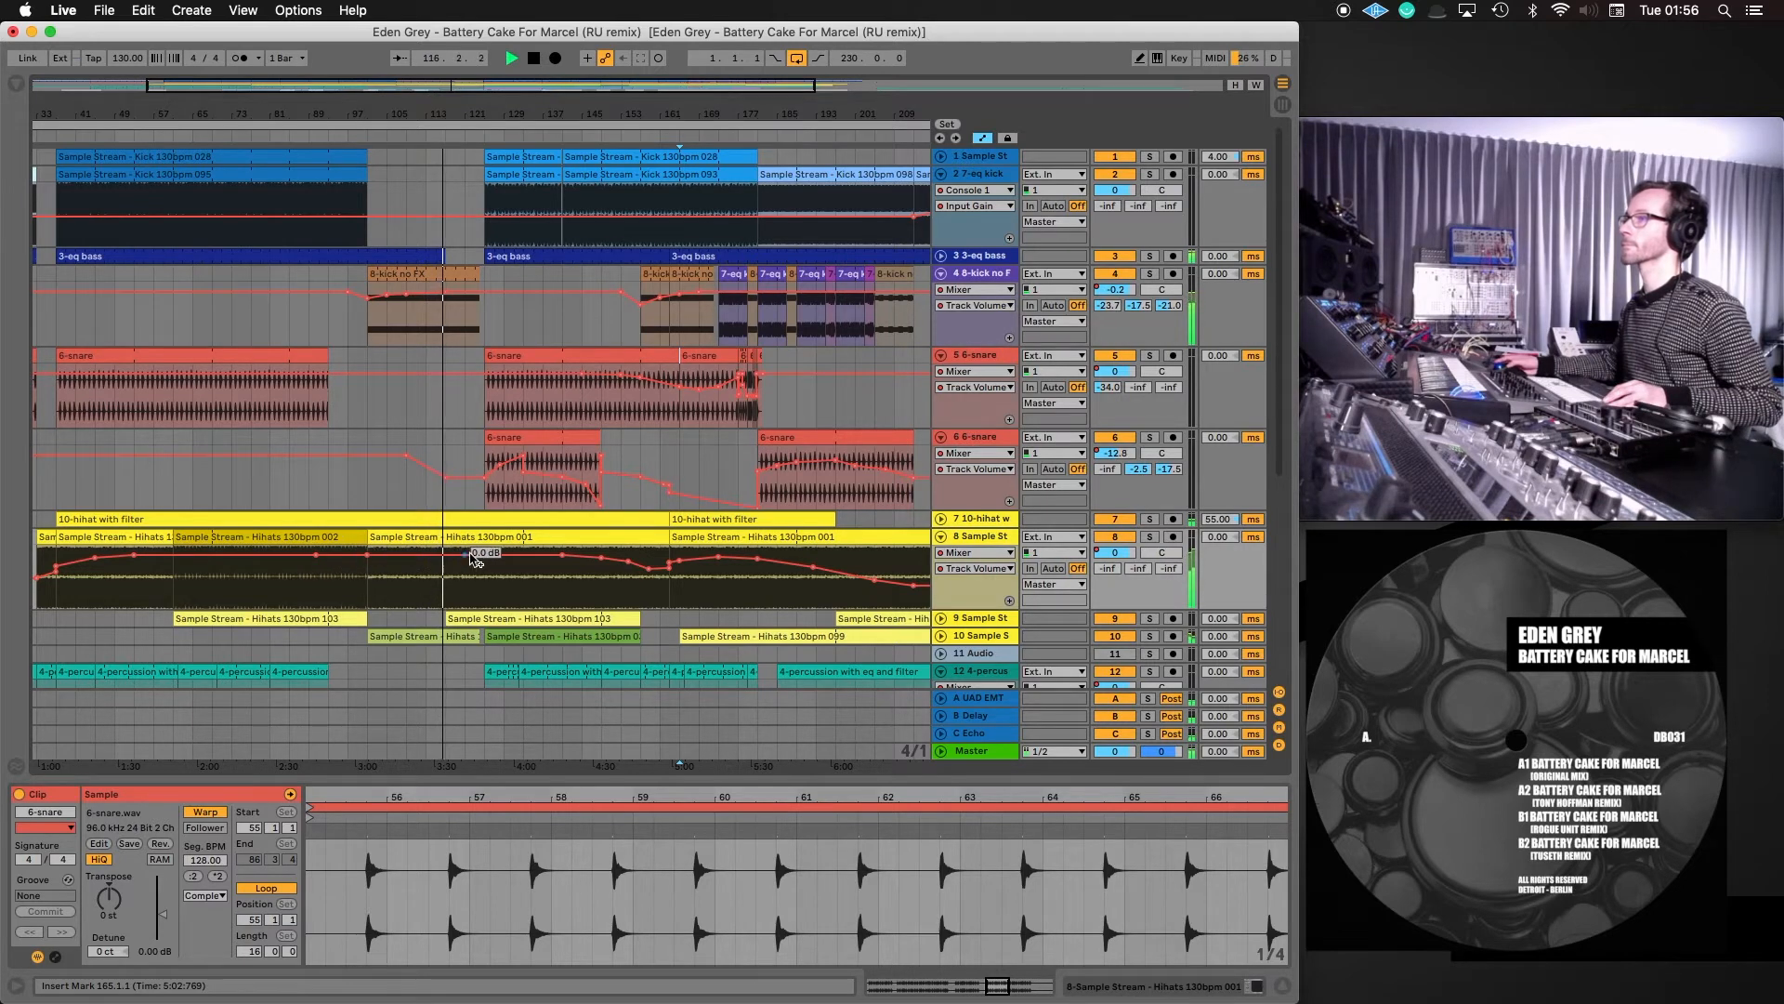
pyautogui.click(366, 559)
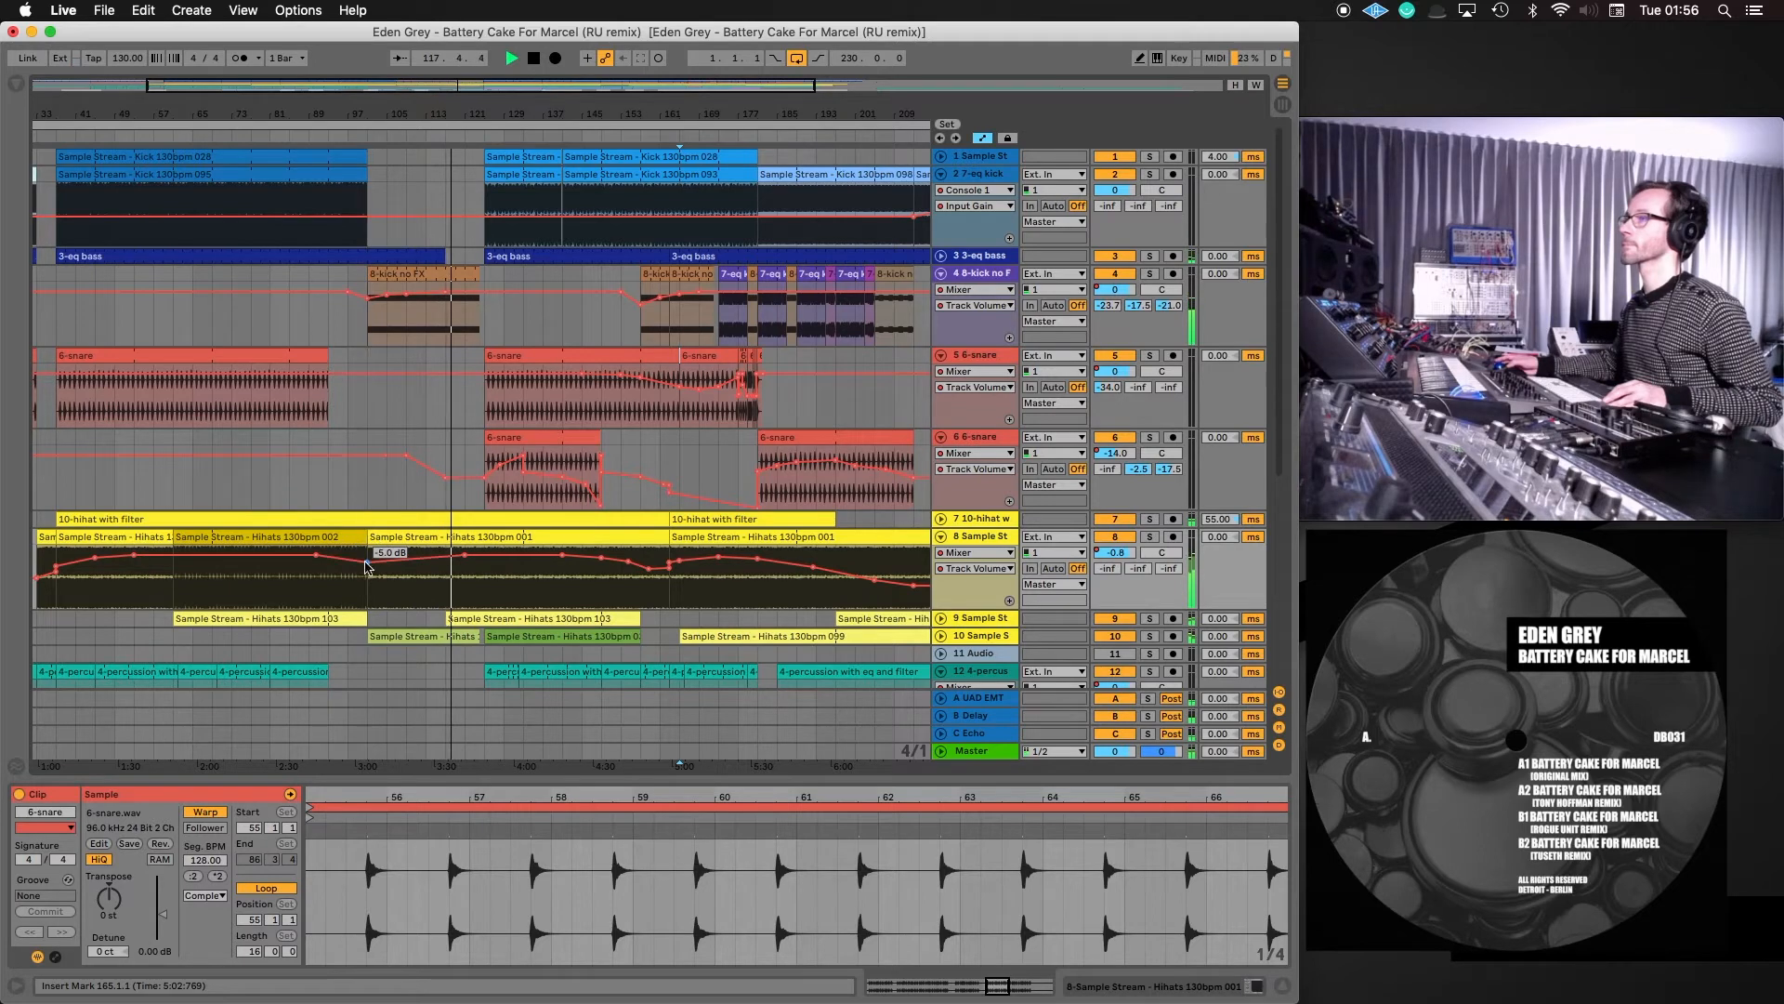
pyautogui.click(426, 558)
pyautogui.moveTo(368, 562); pyautogui.dragTo(367, 566)
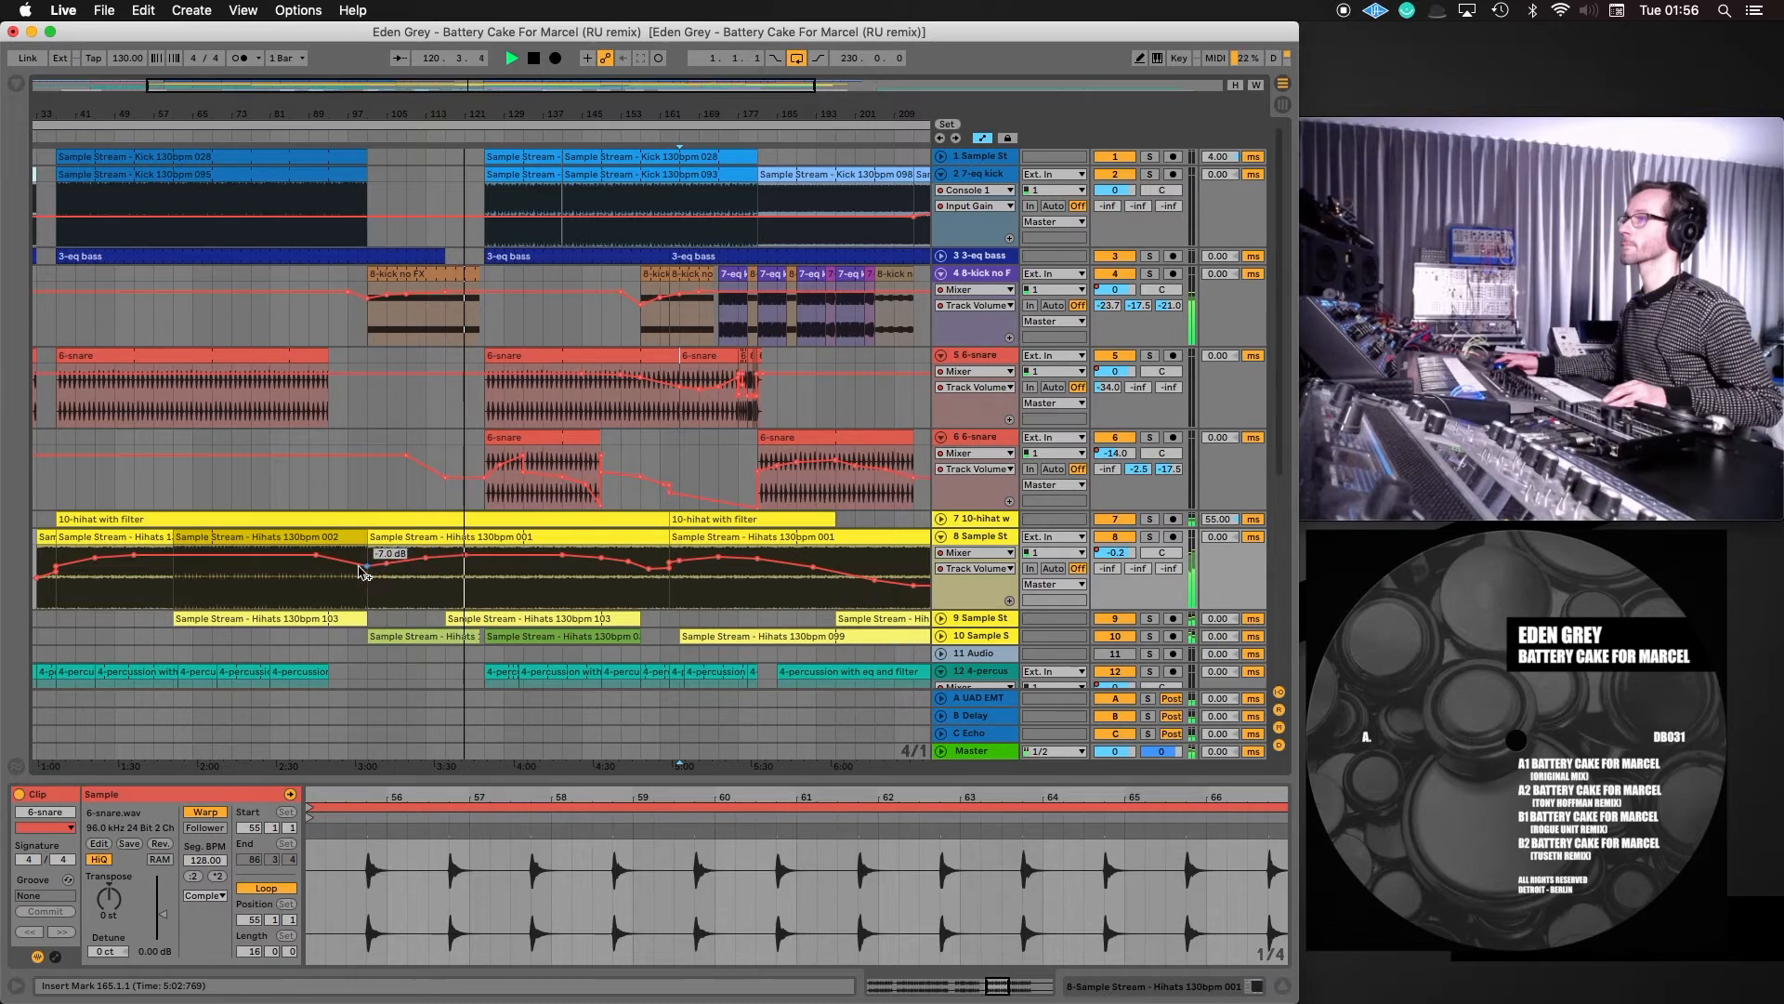
# Smooth the Track Volume curve of hi-hat track 8 on its way down to the dip at bar 101
pyautogui.click(348, 562)
pyautogui.moveTo(348, 561); pyautogui.dragTo(328, 561)
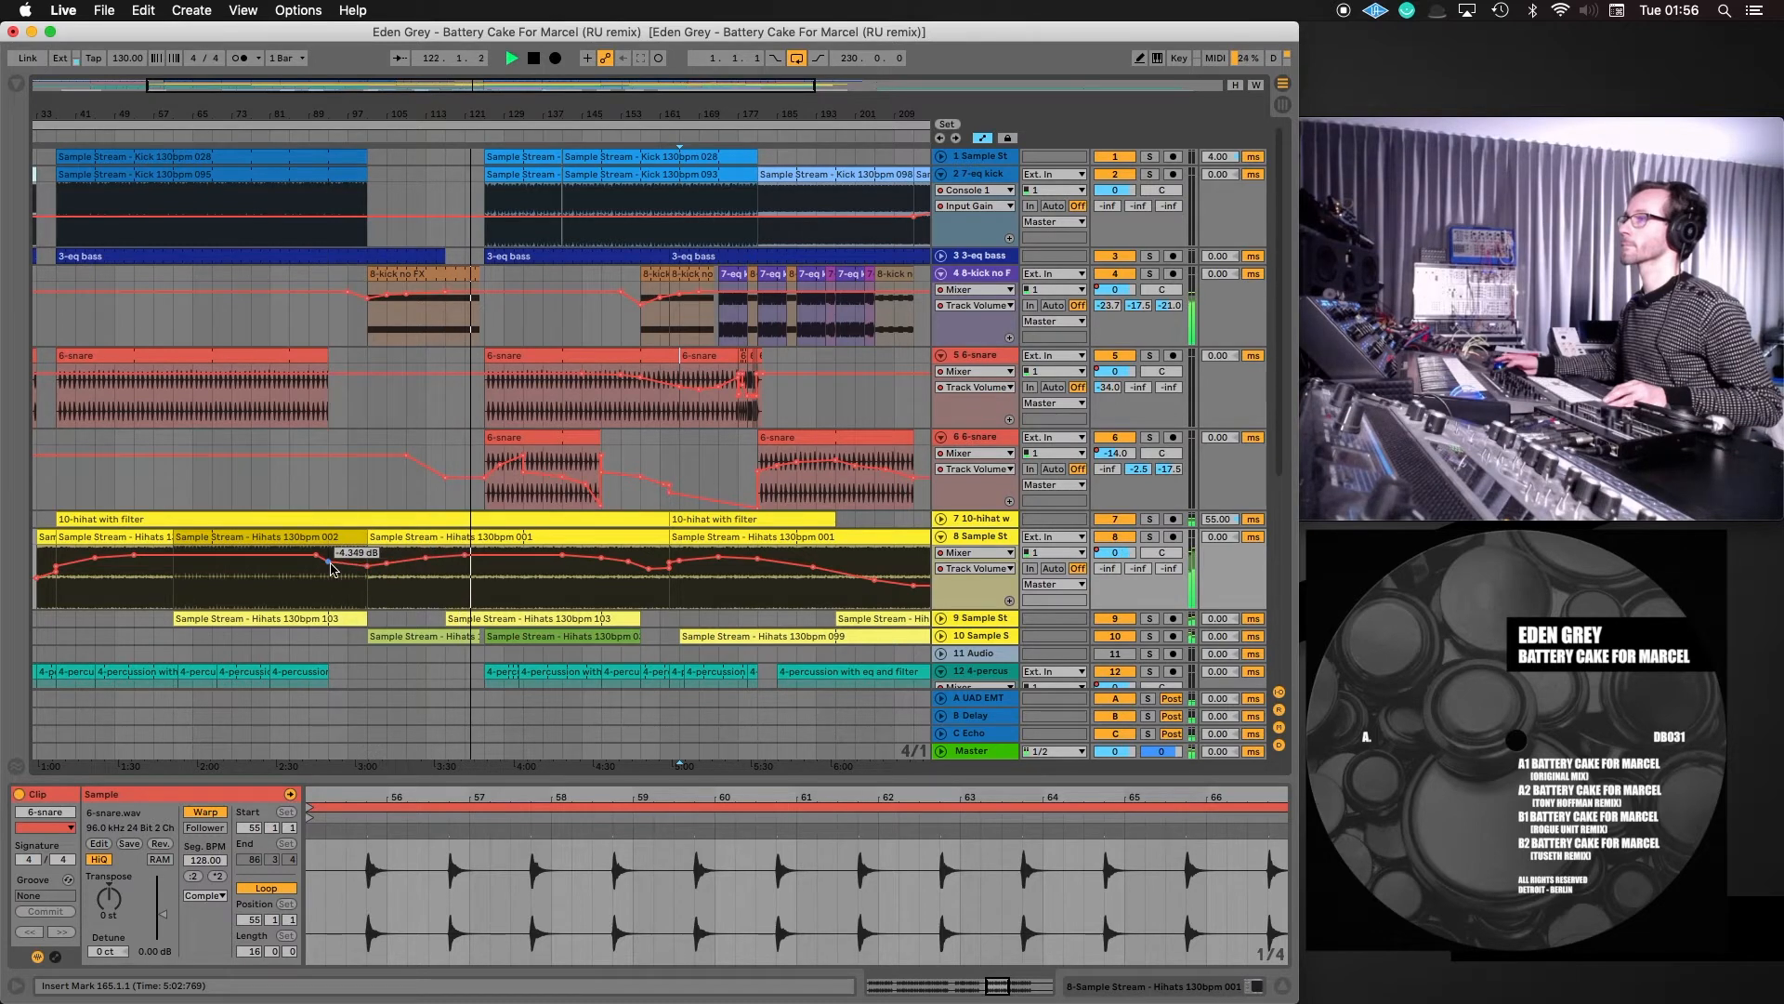
pyautogui.click(276, 555)
pyautogui.moveTo(276, 555); pyautogui.dragTo(251, 555)
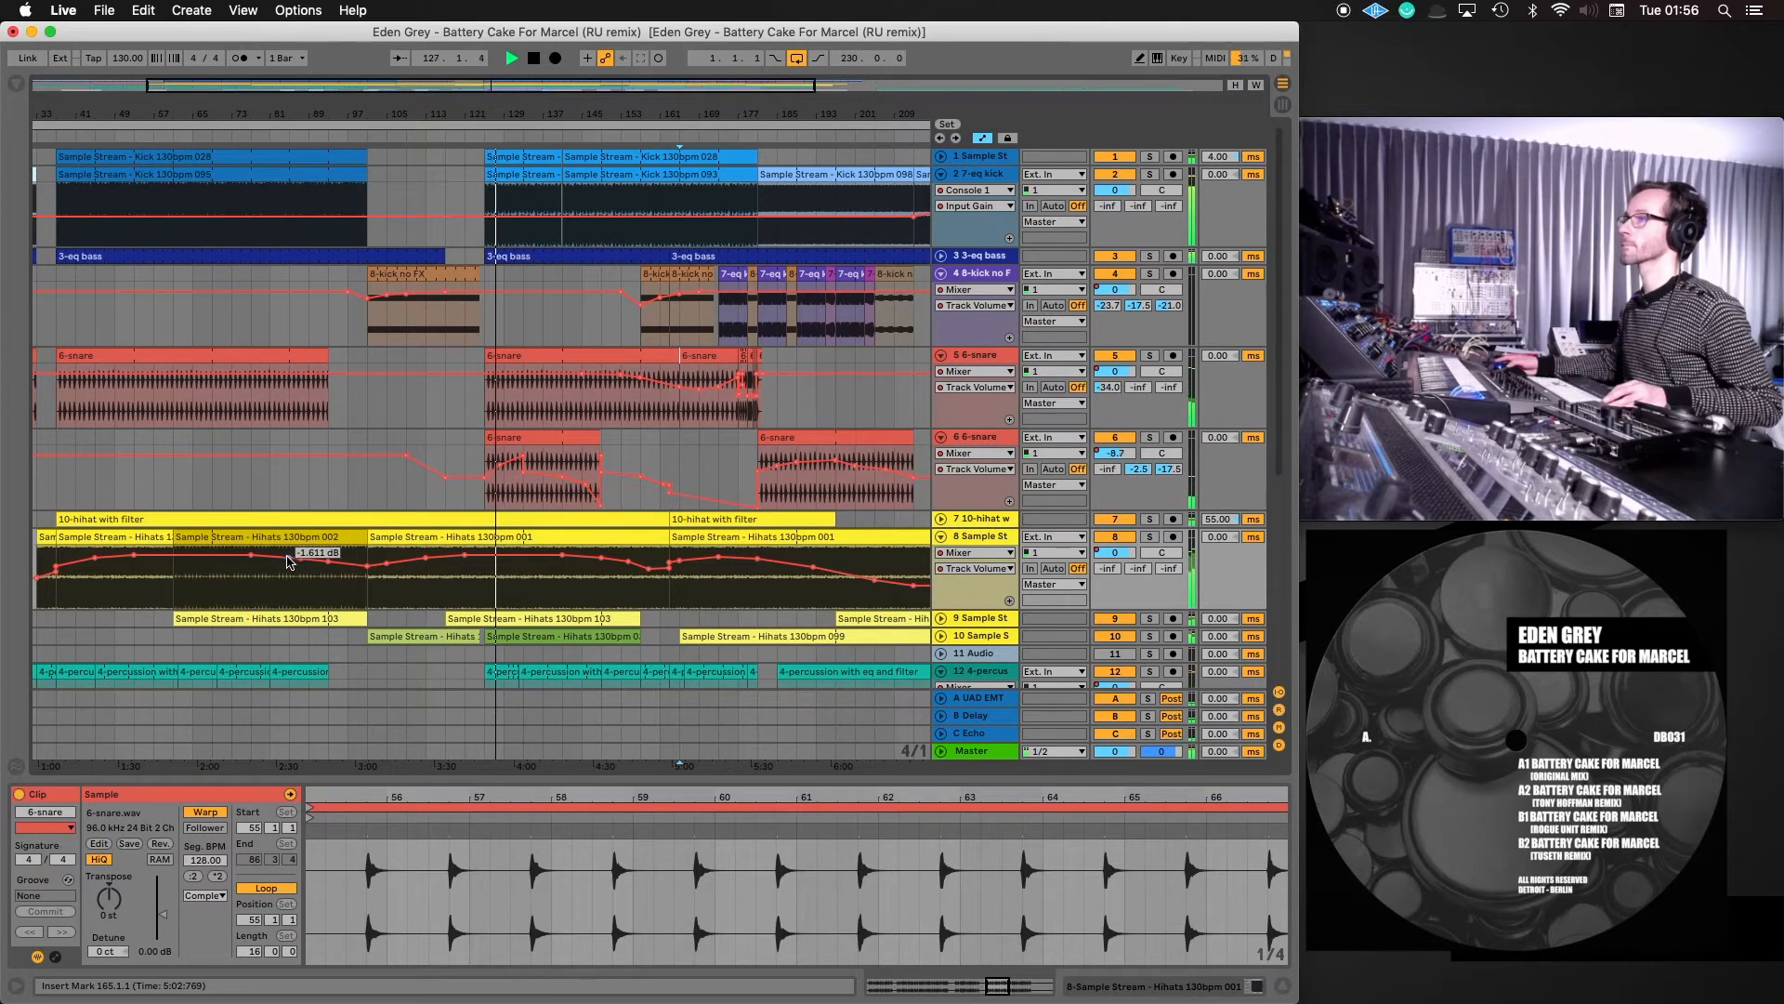
pyautogui.click(300, 559)
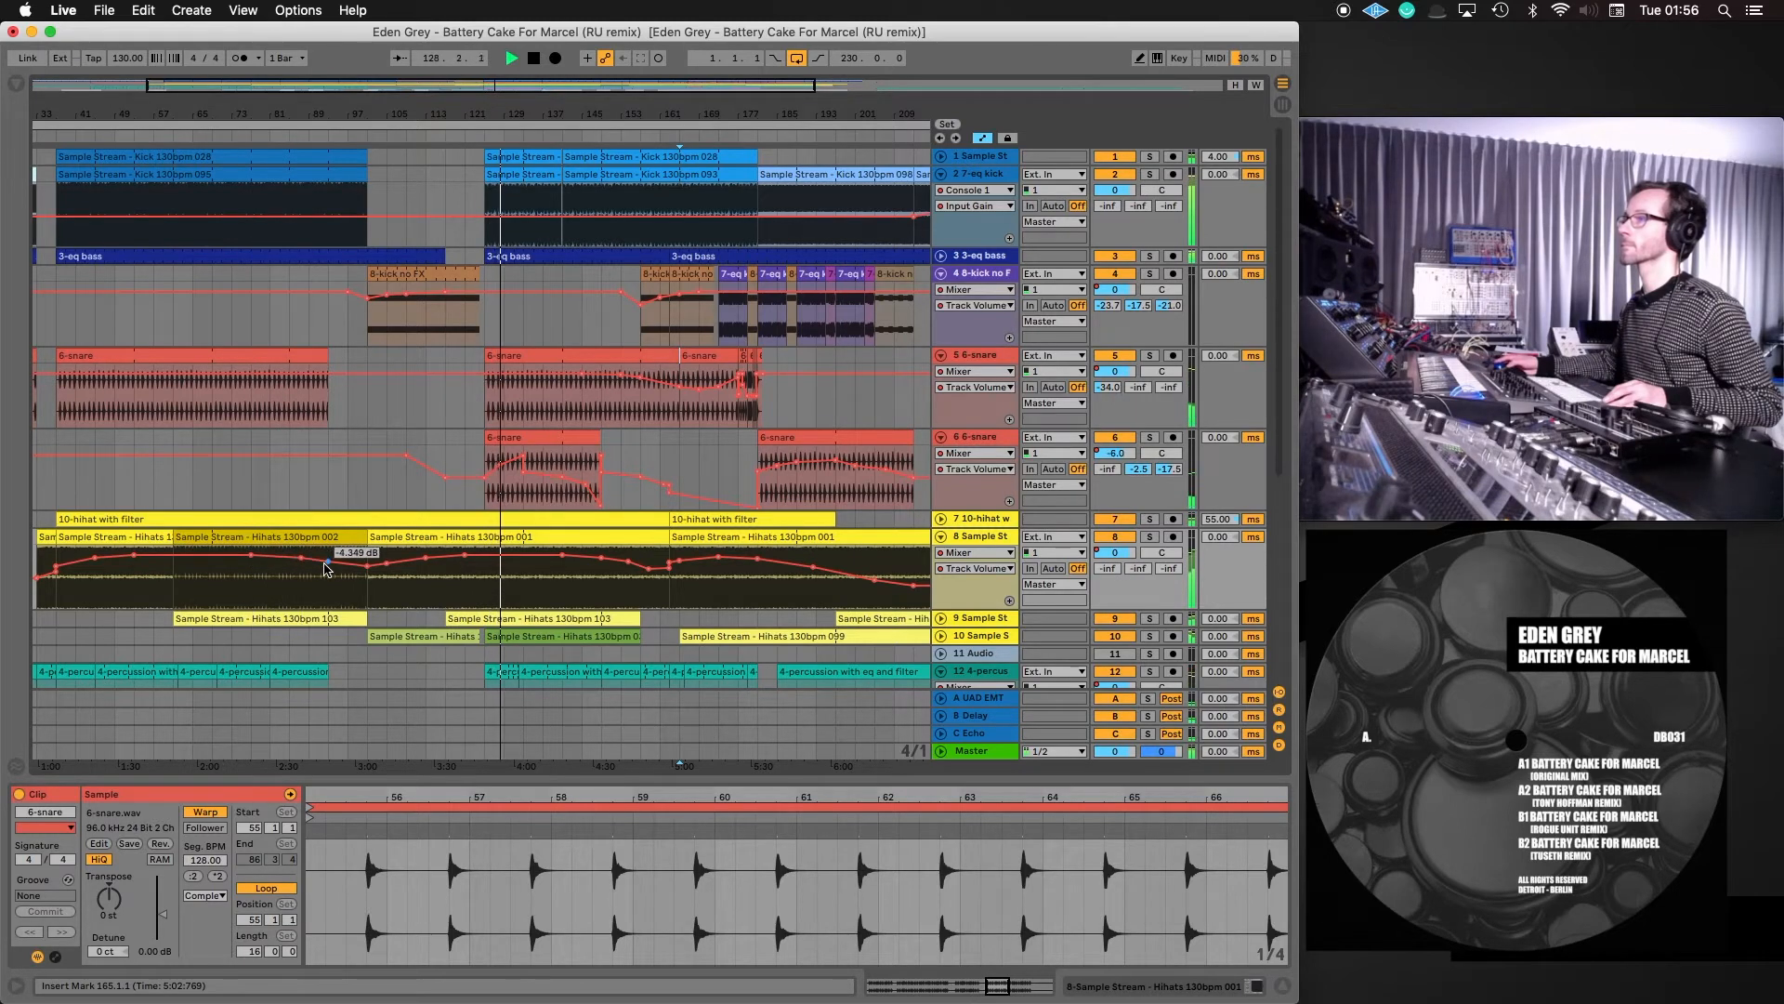
pyautogui.moveTo(327, 569)
pyautogui.mouseDown()
pyautogui.moveTo(349, 569)
pyautogui.moveTo(269, 553)
pyautogui.moveTo(329, 555)
pyautogui.mouseUp()
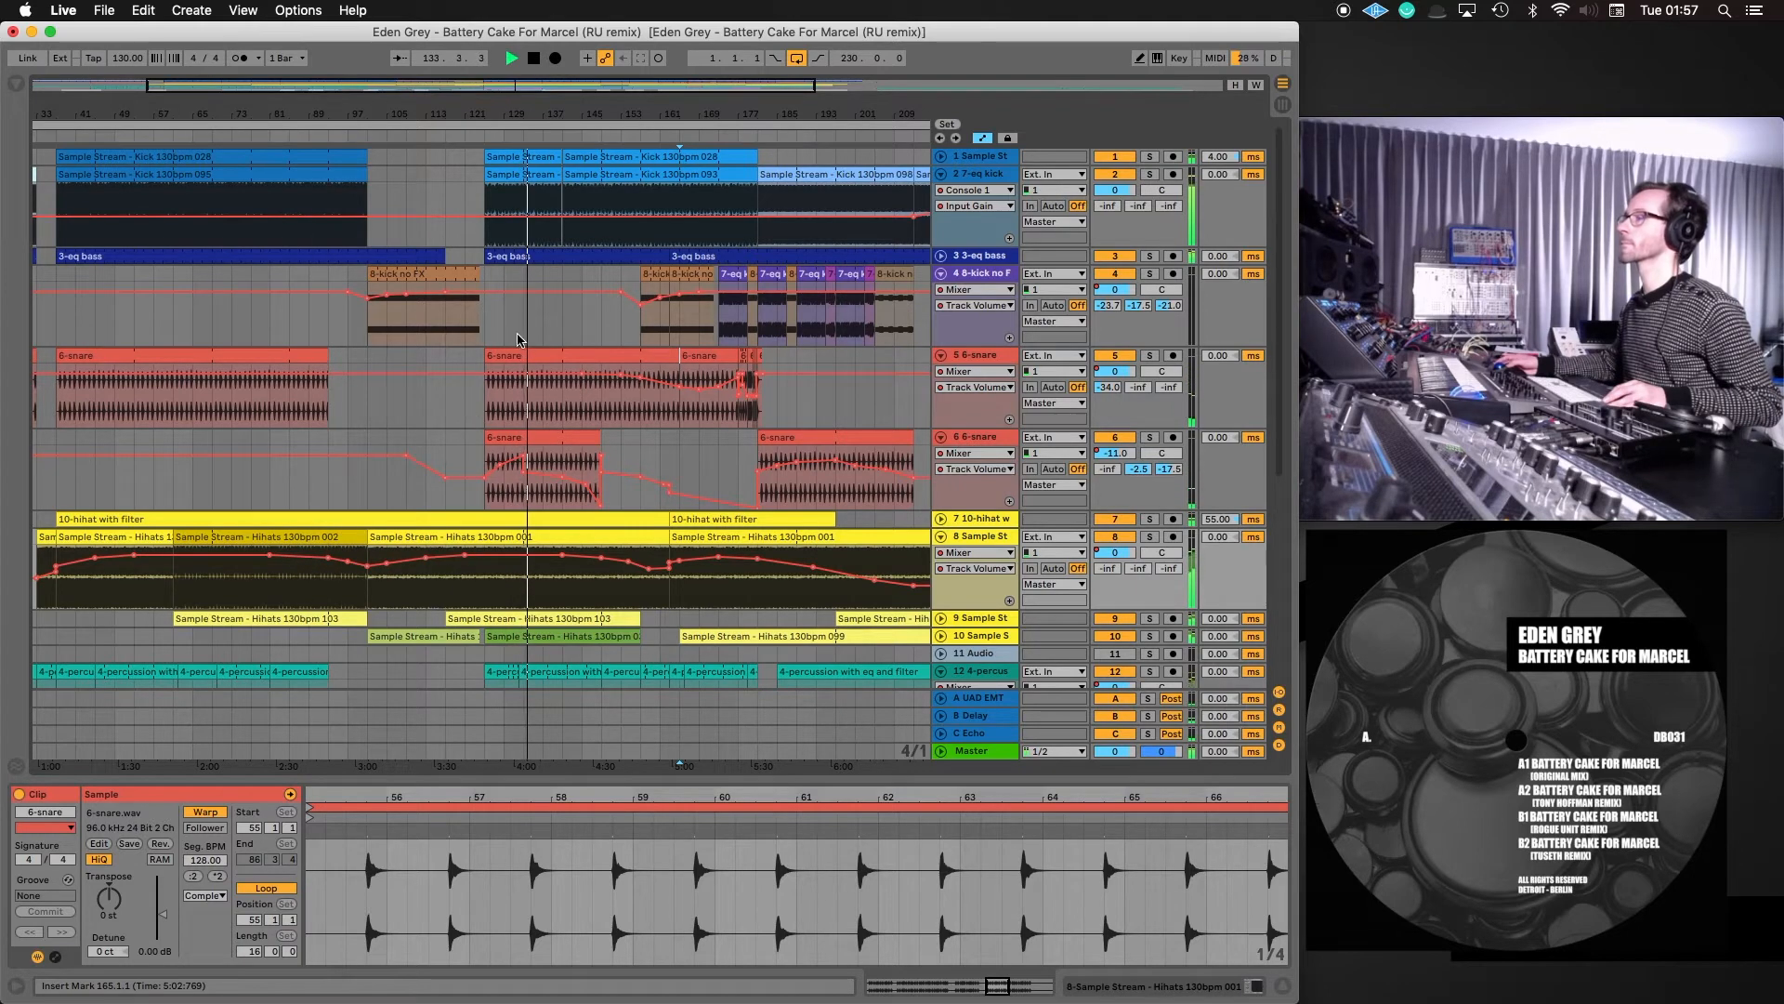
# Unfold 10-hihat with filter track 7 and slightly deepen the dip in its Track Volume automation at bar 101
pyautogui.click(941, 519)
pyautogui.click(938, 554)
pyautogui.click(966, 581)
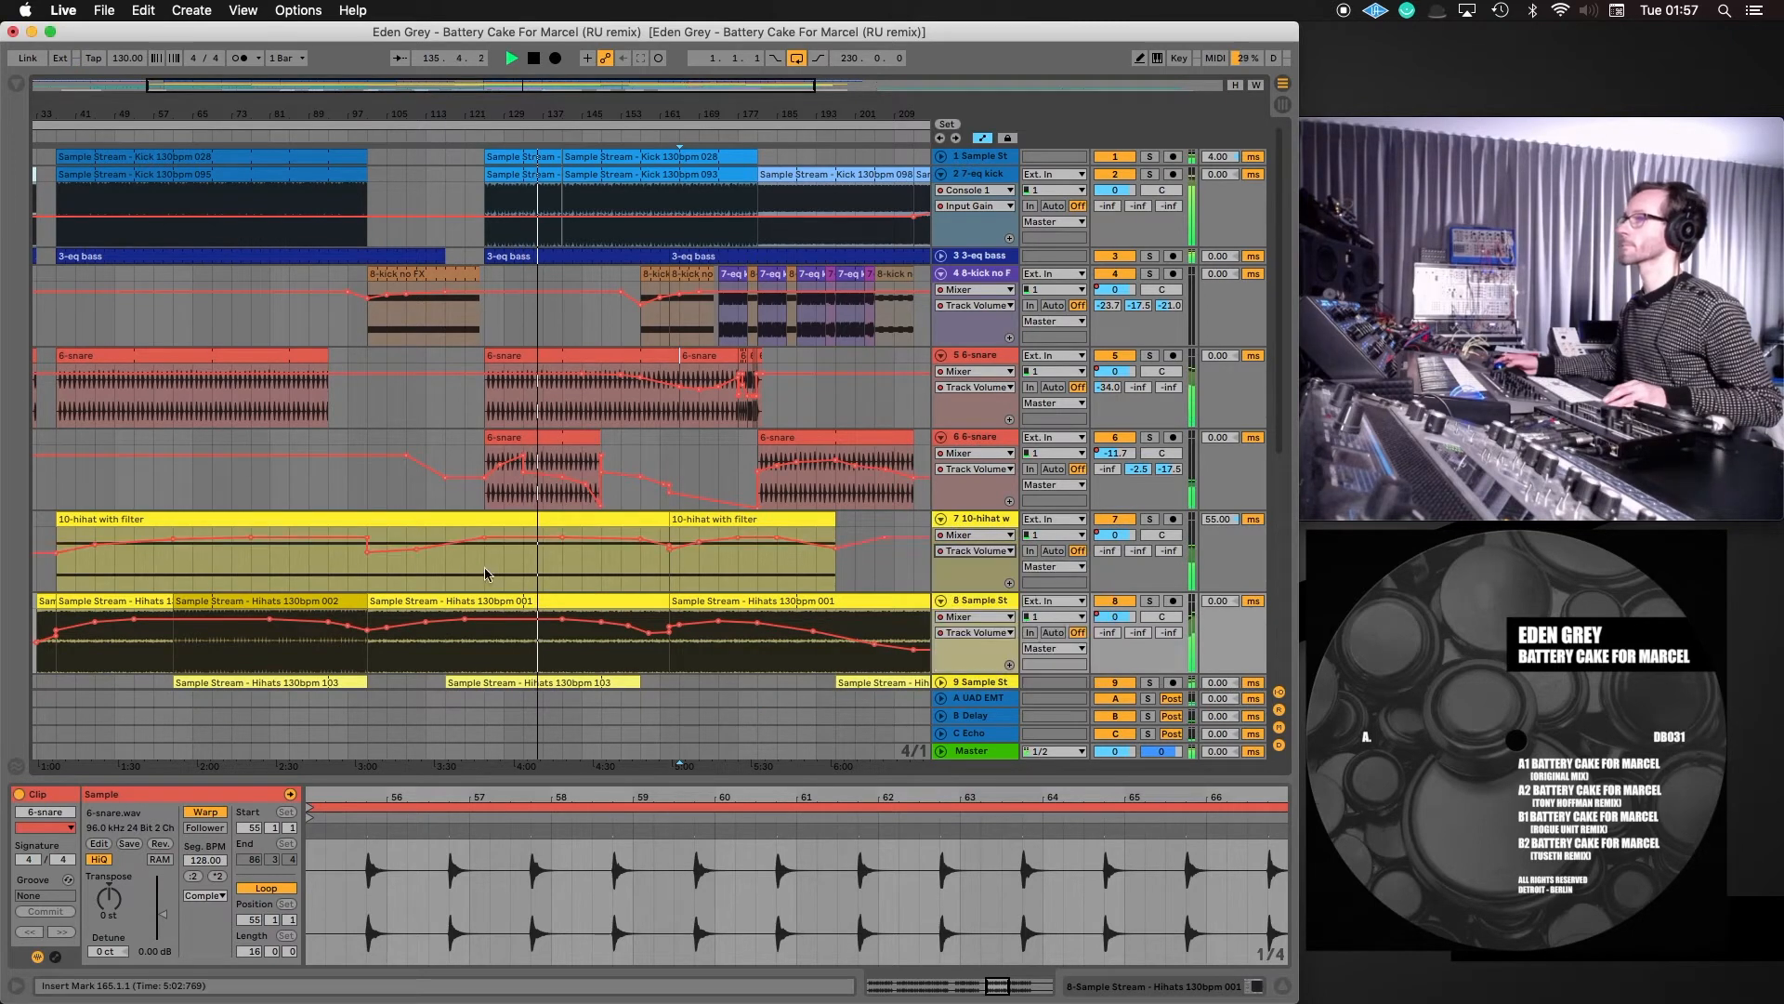
pyautogui.click(307, 538)
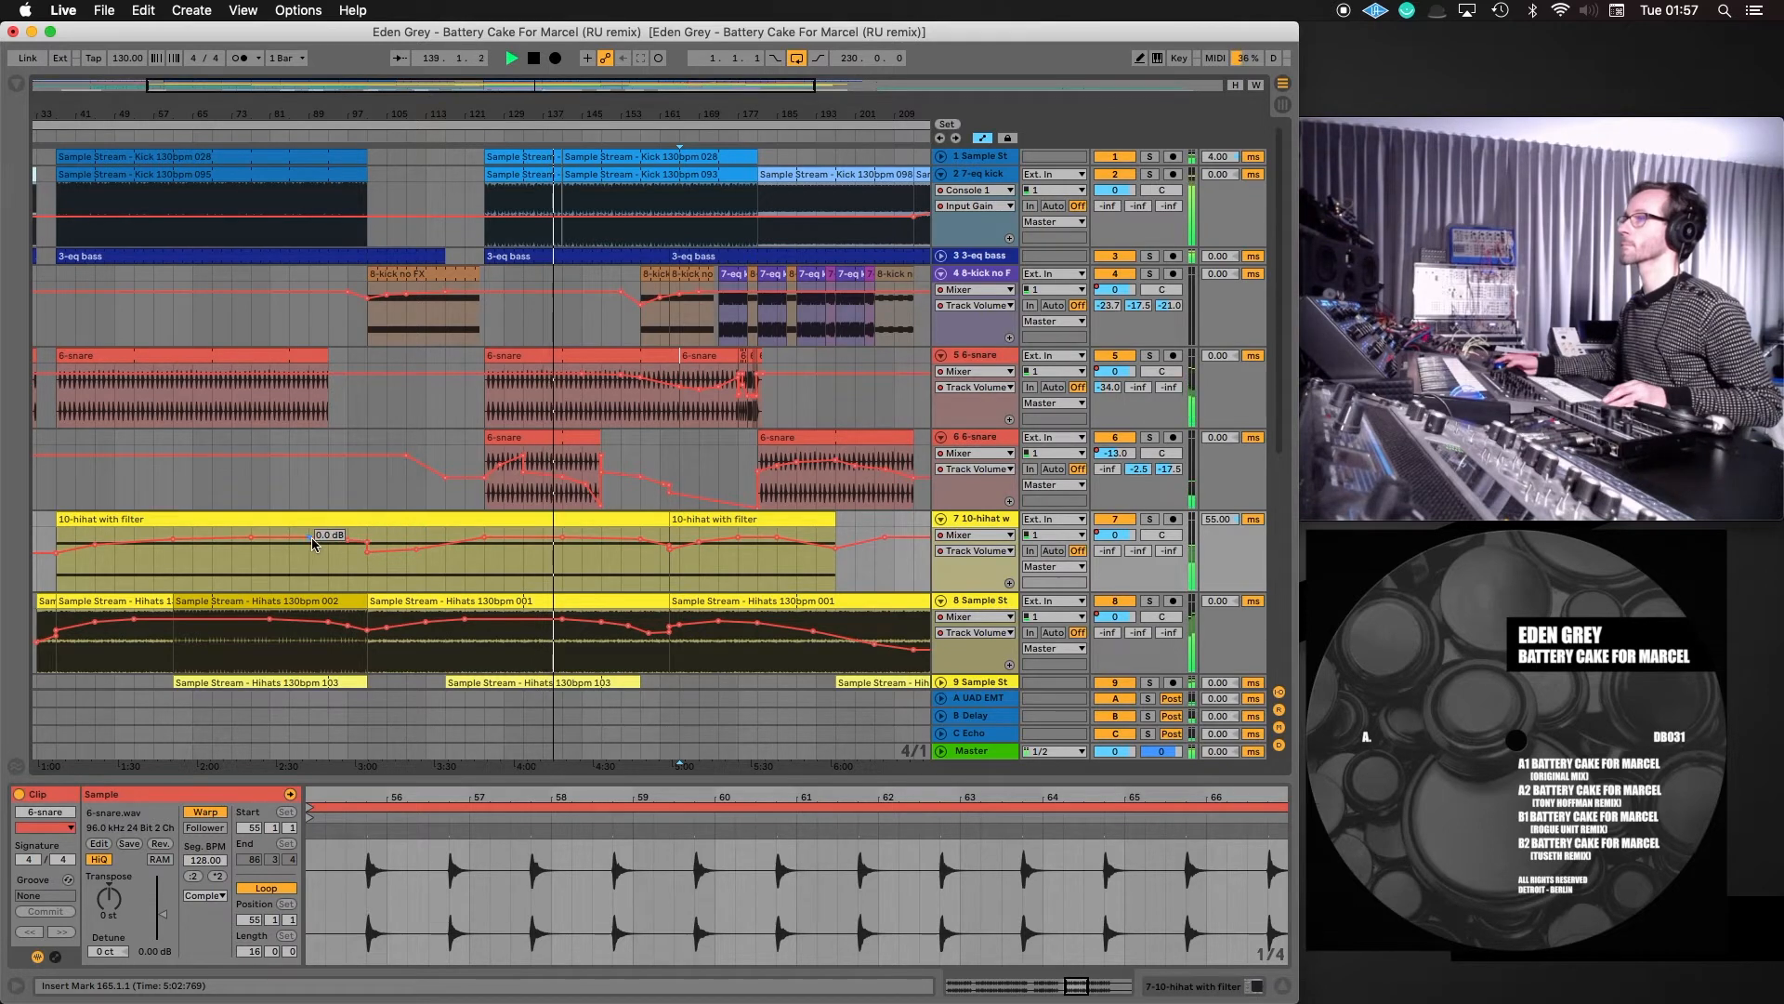
pyautogui.moveTo(368, 543); pyautogui.dragTo(368, 545)
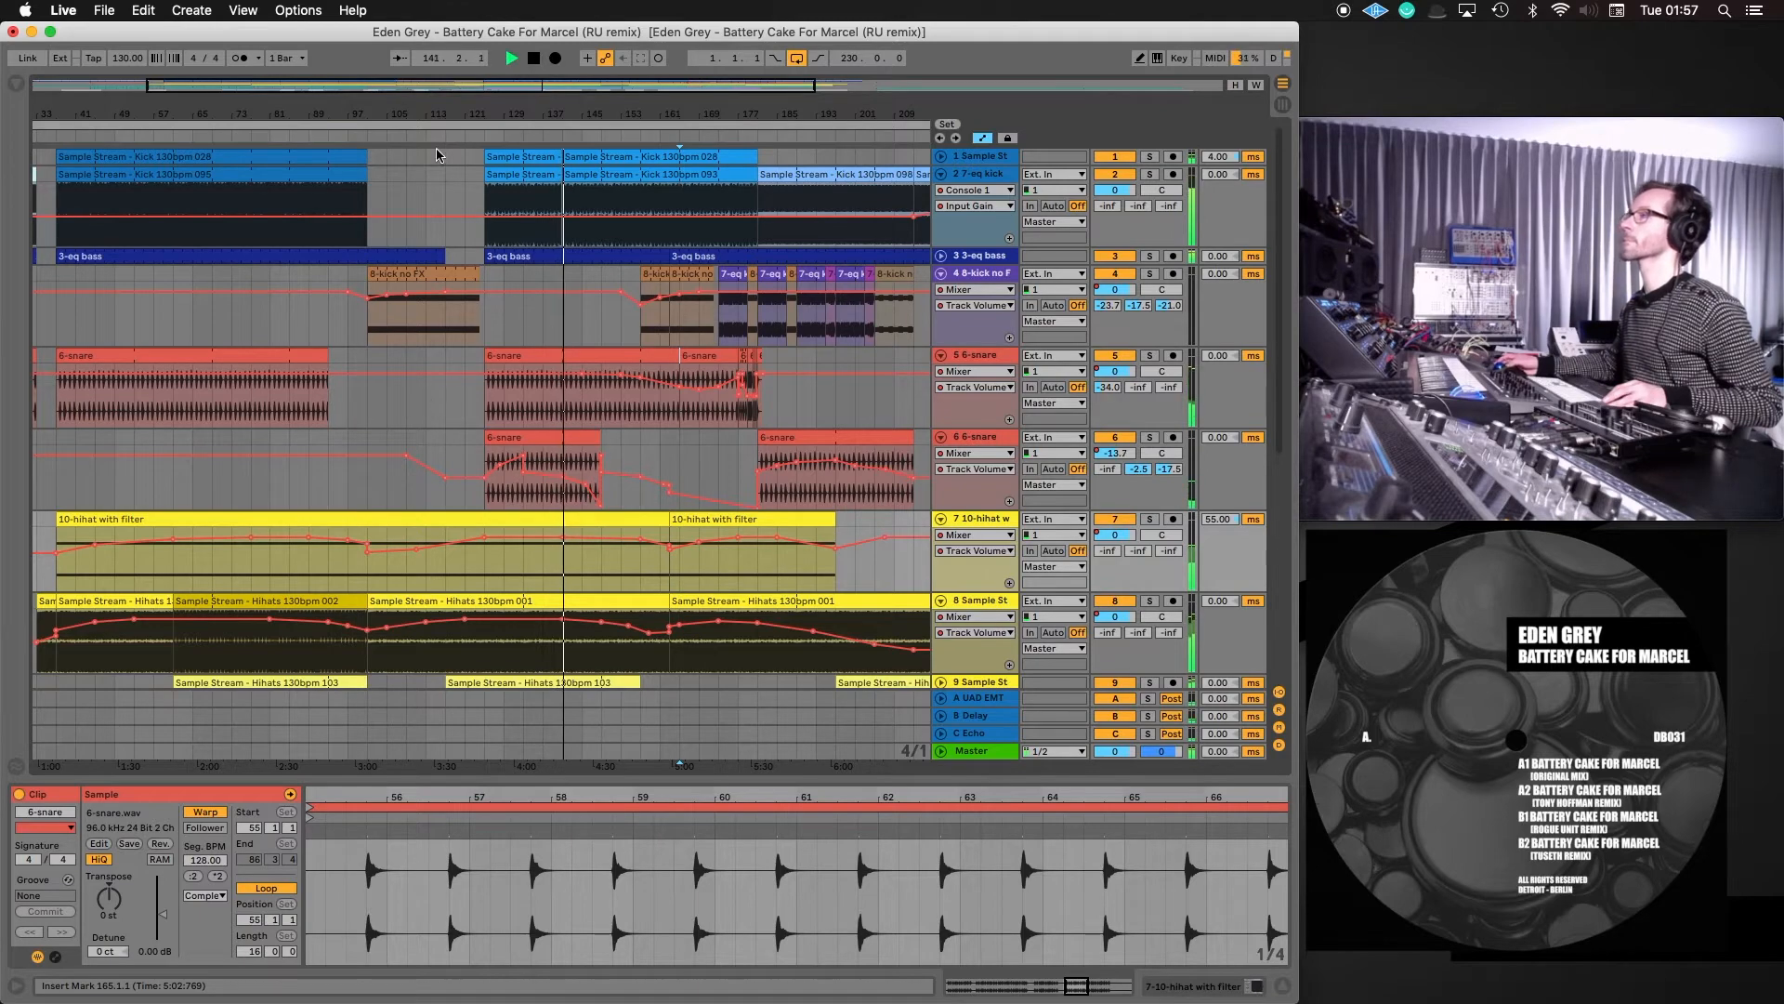
# Play the arrangement from around bar 173 and briefly solo track 4 to check its kick clips
pyautogui.moveTo(465, 85); pyautogui.dragTo(465, 32)
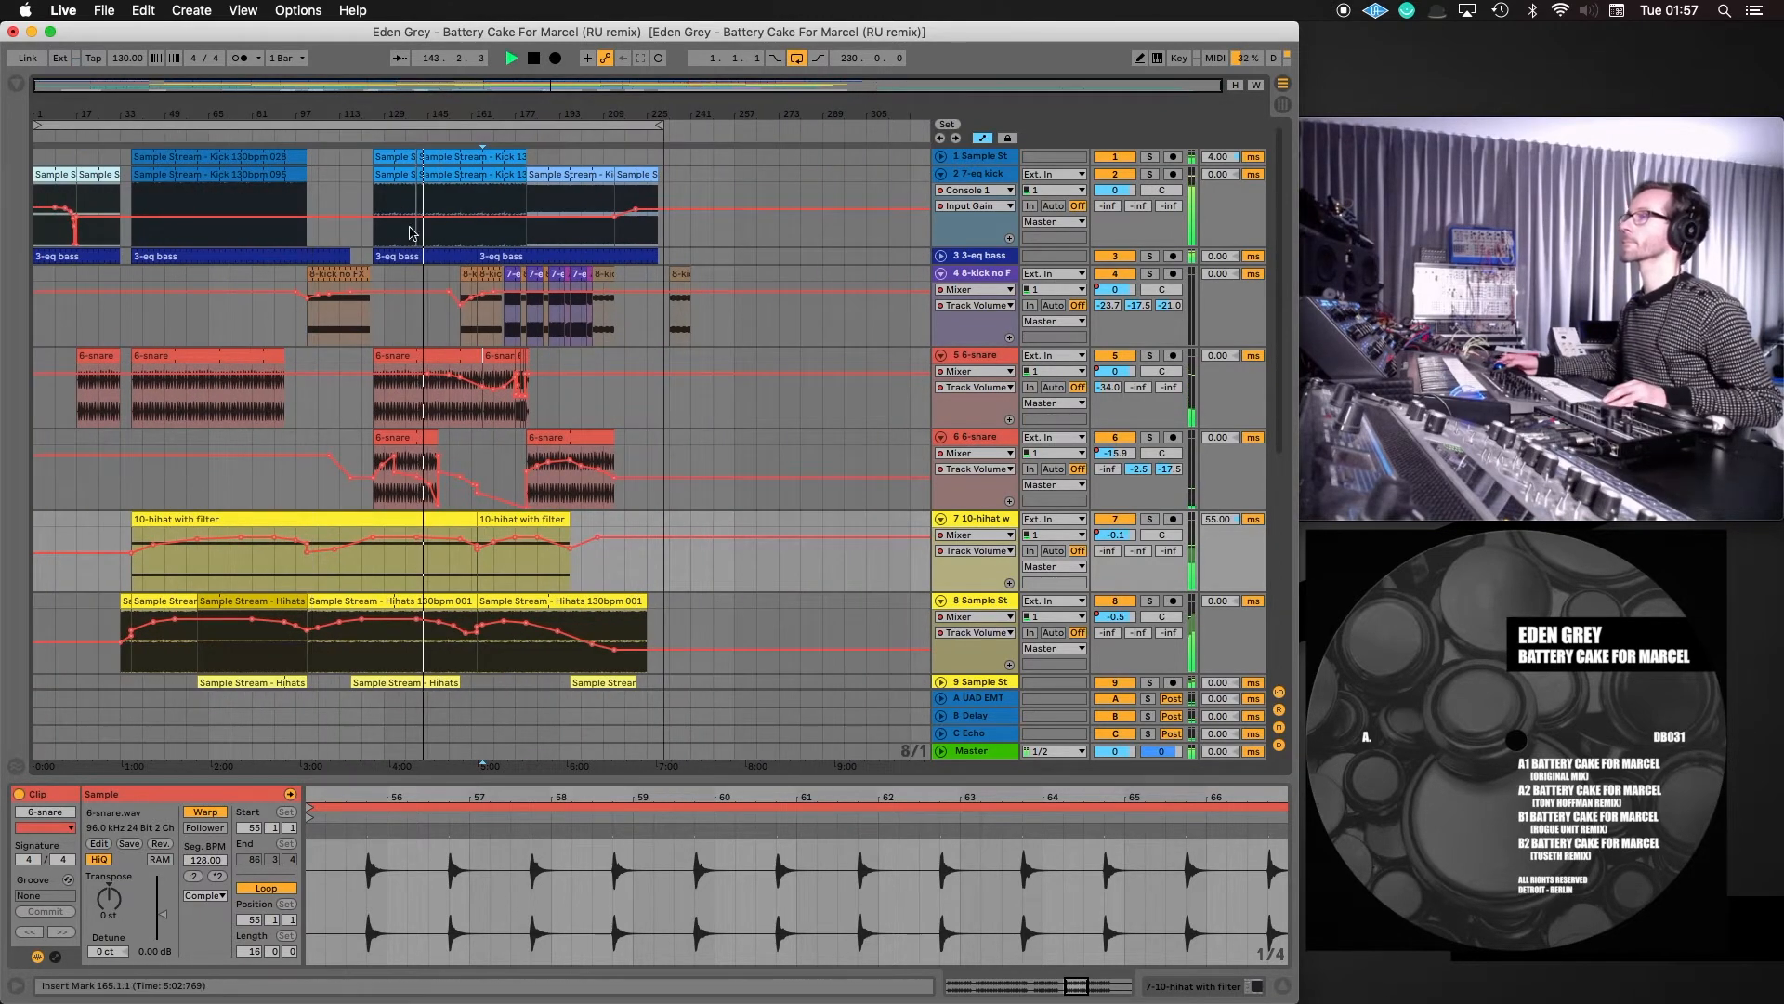
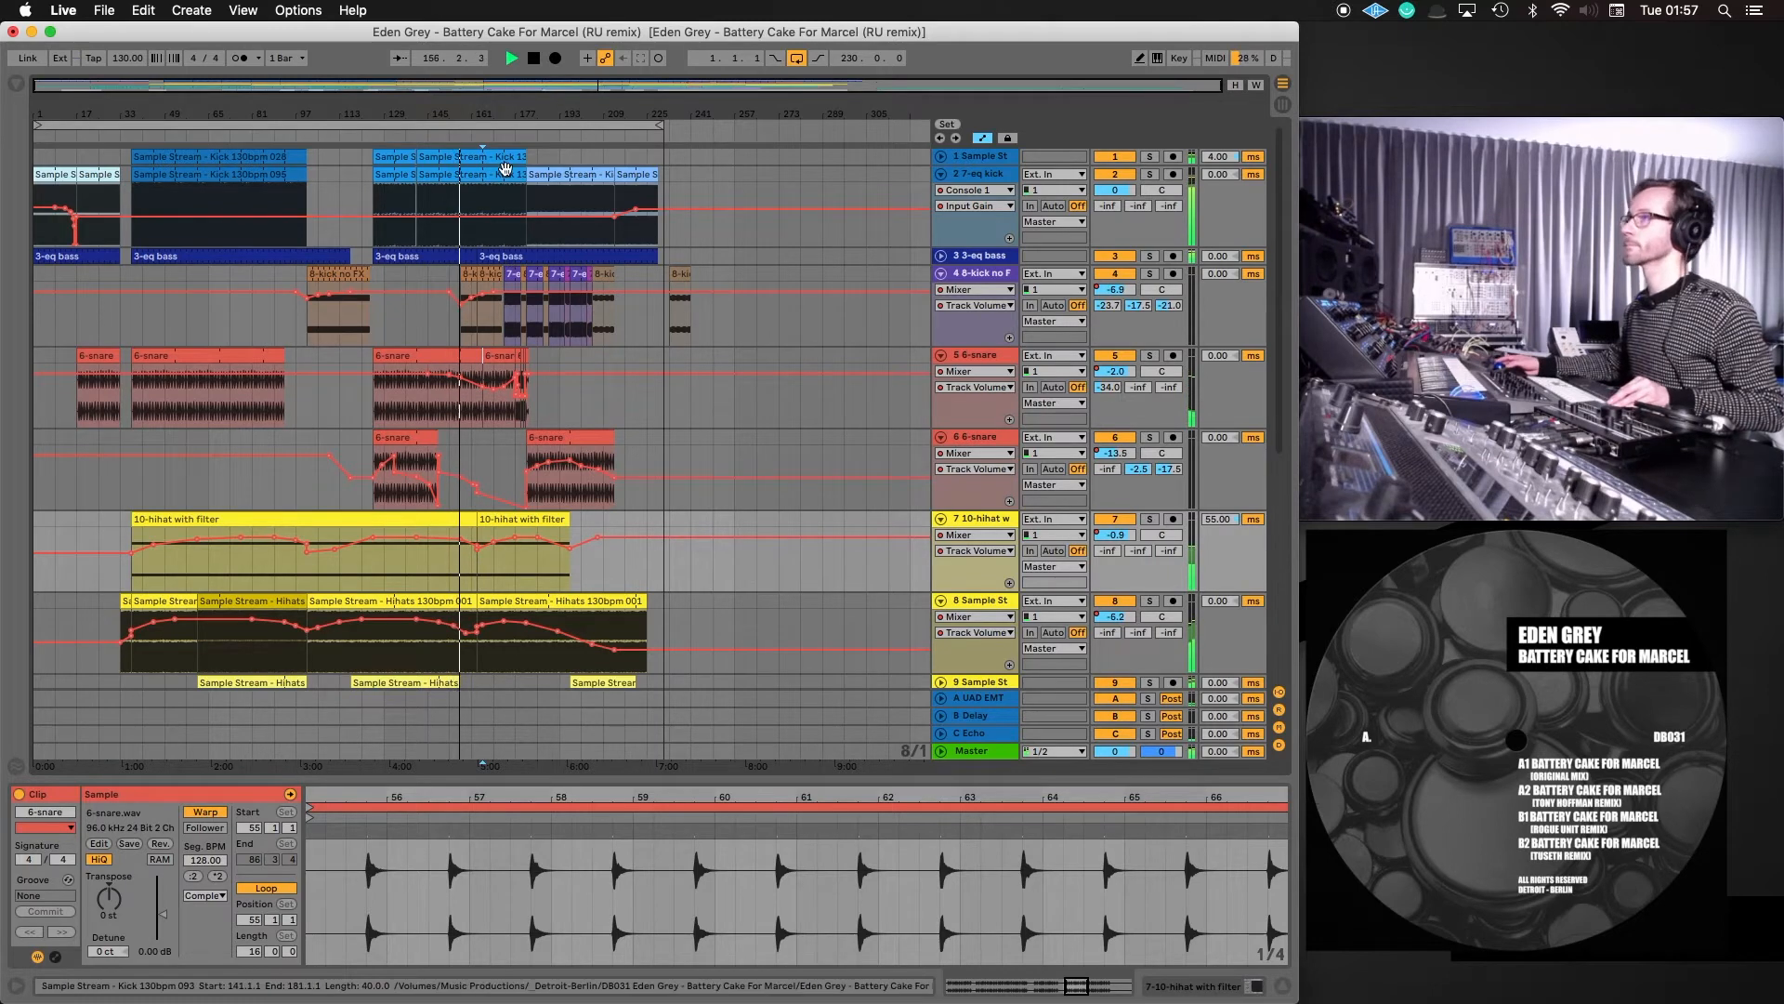
pyautogui.click(507, 131)
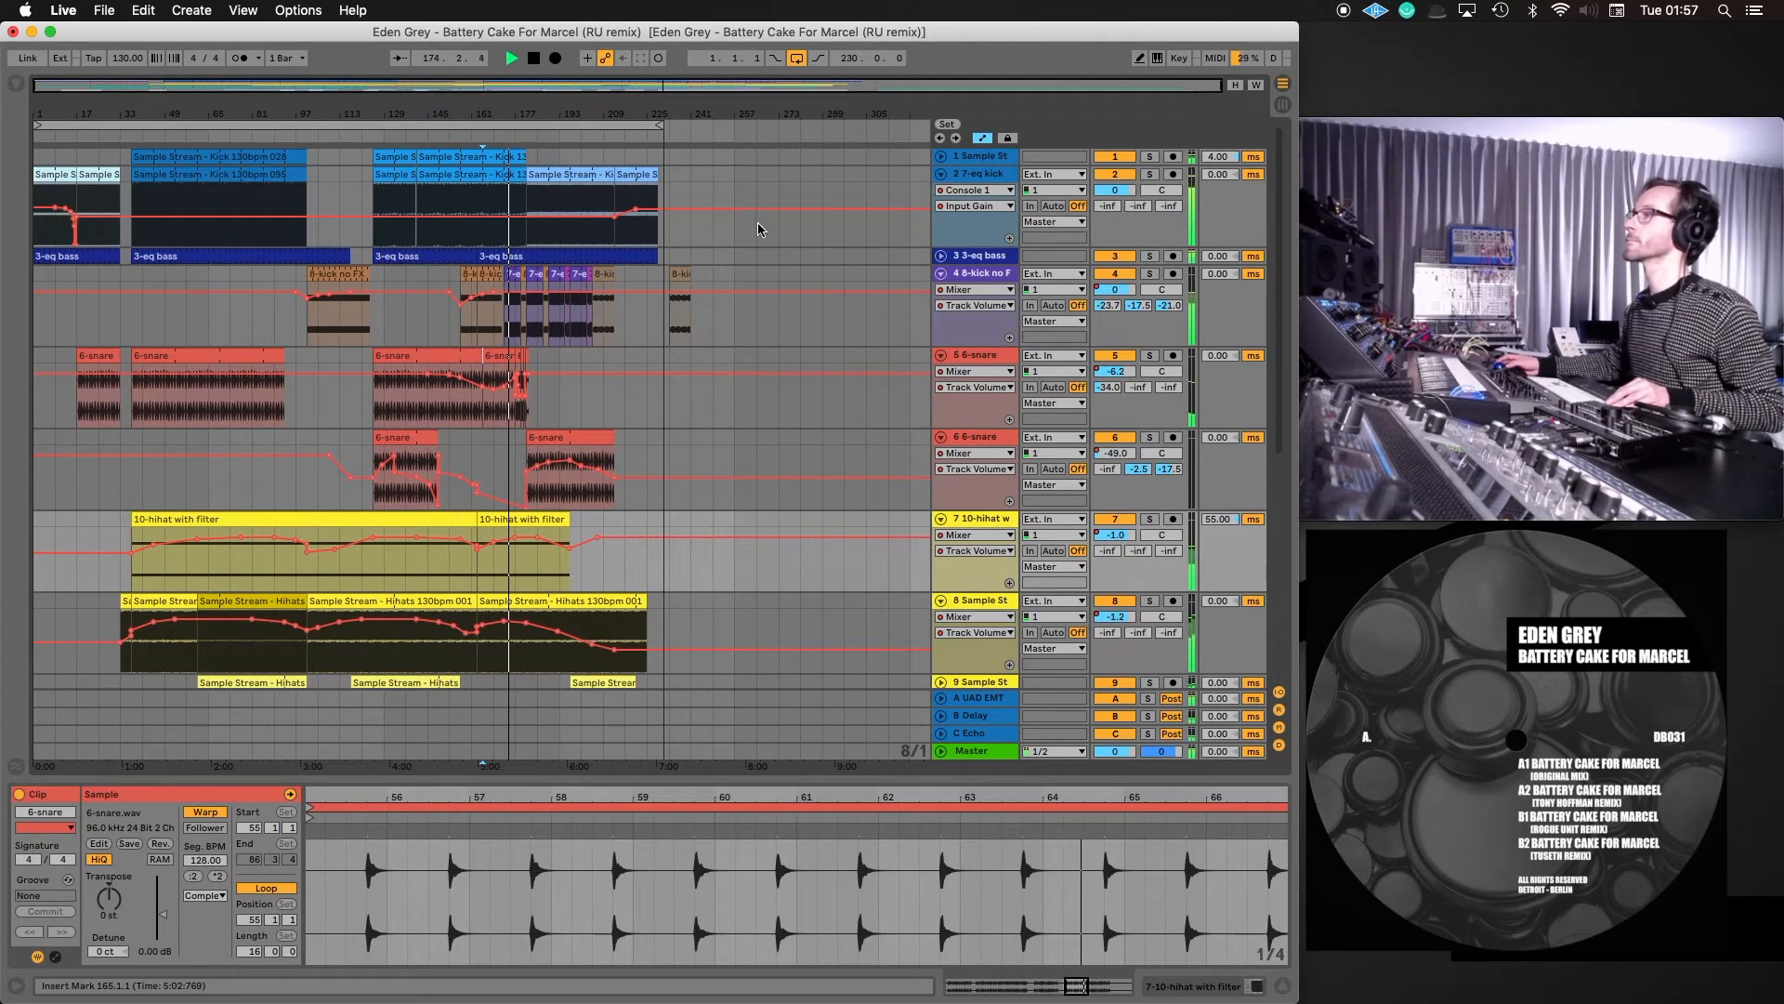
pyautogui.click(1152, 279)
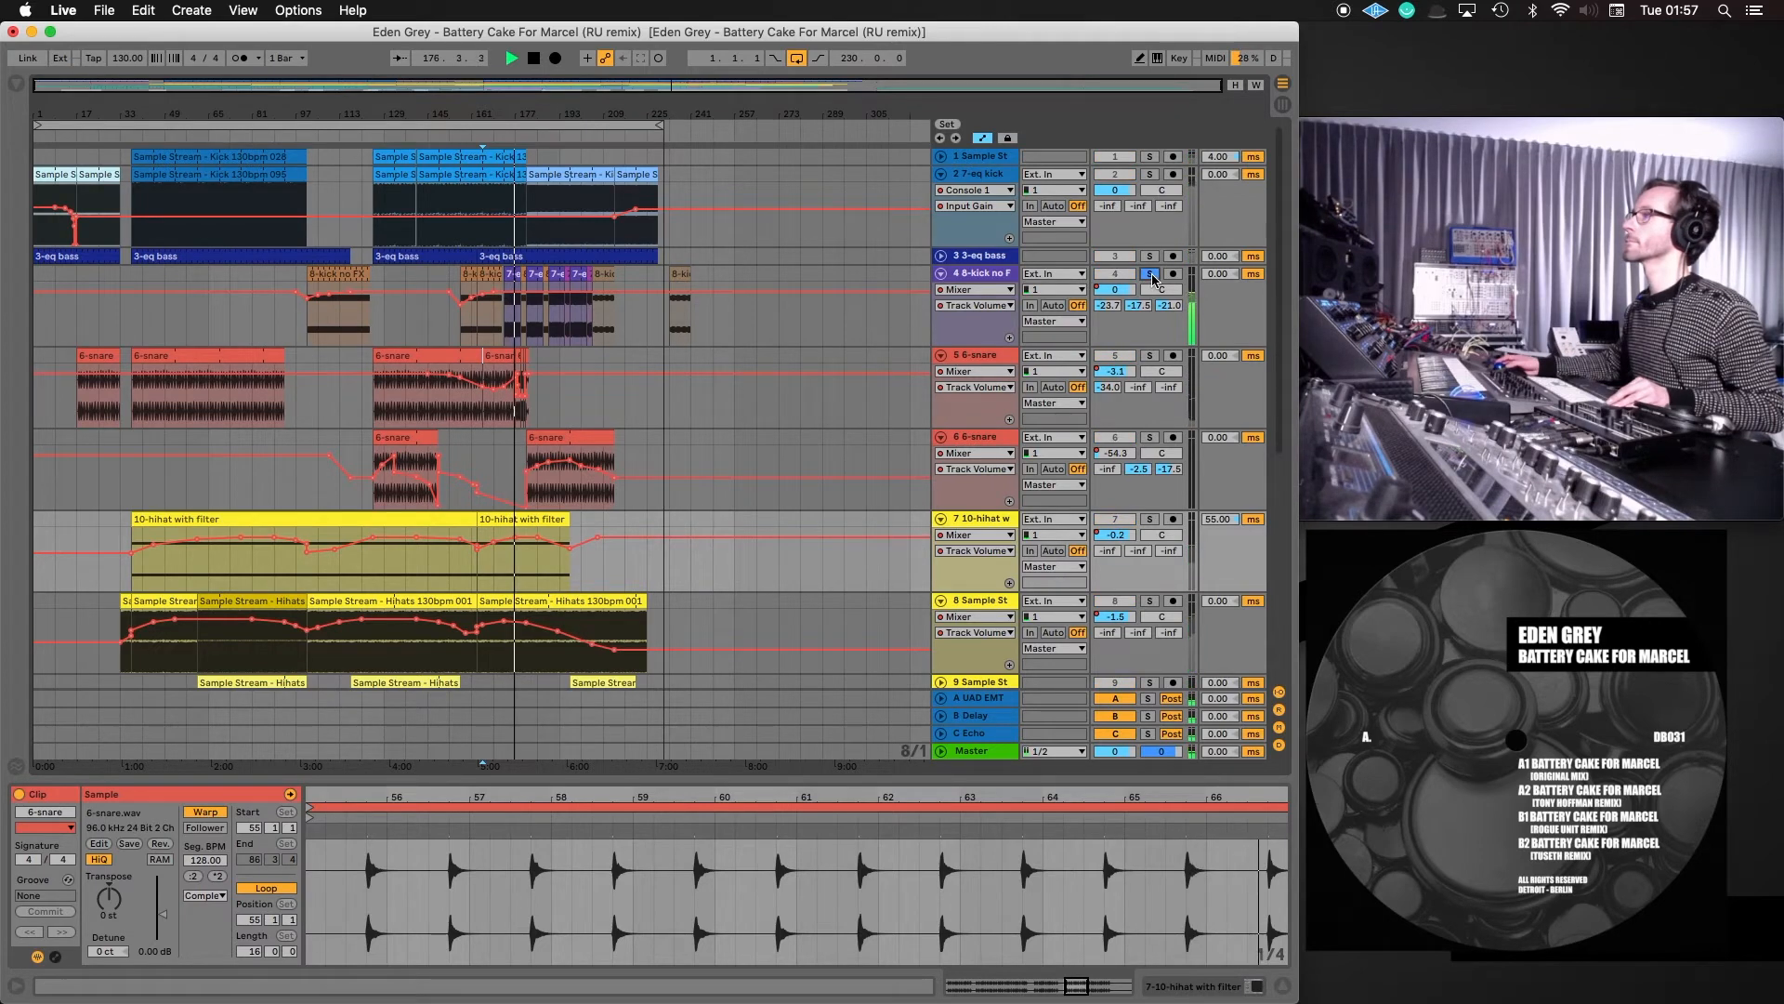
pyautogui.click(1153, 277)
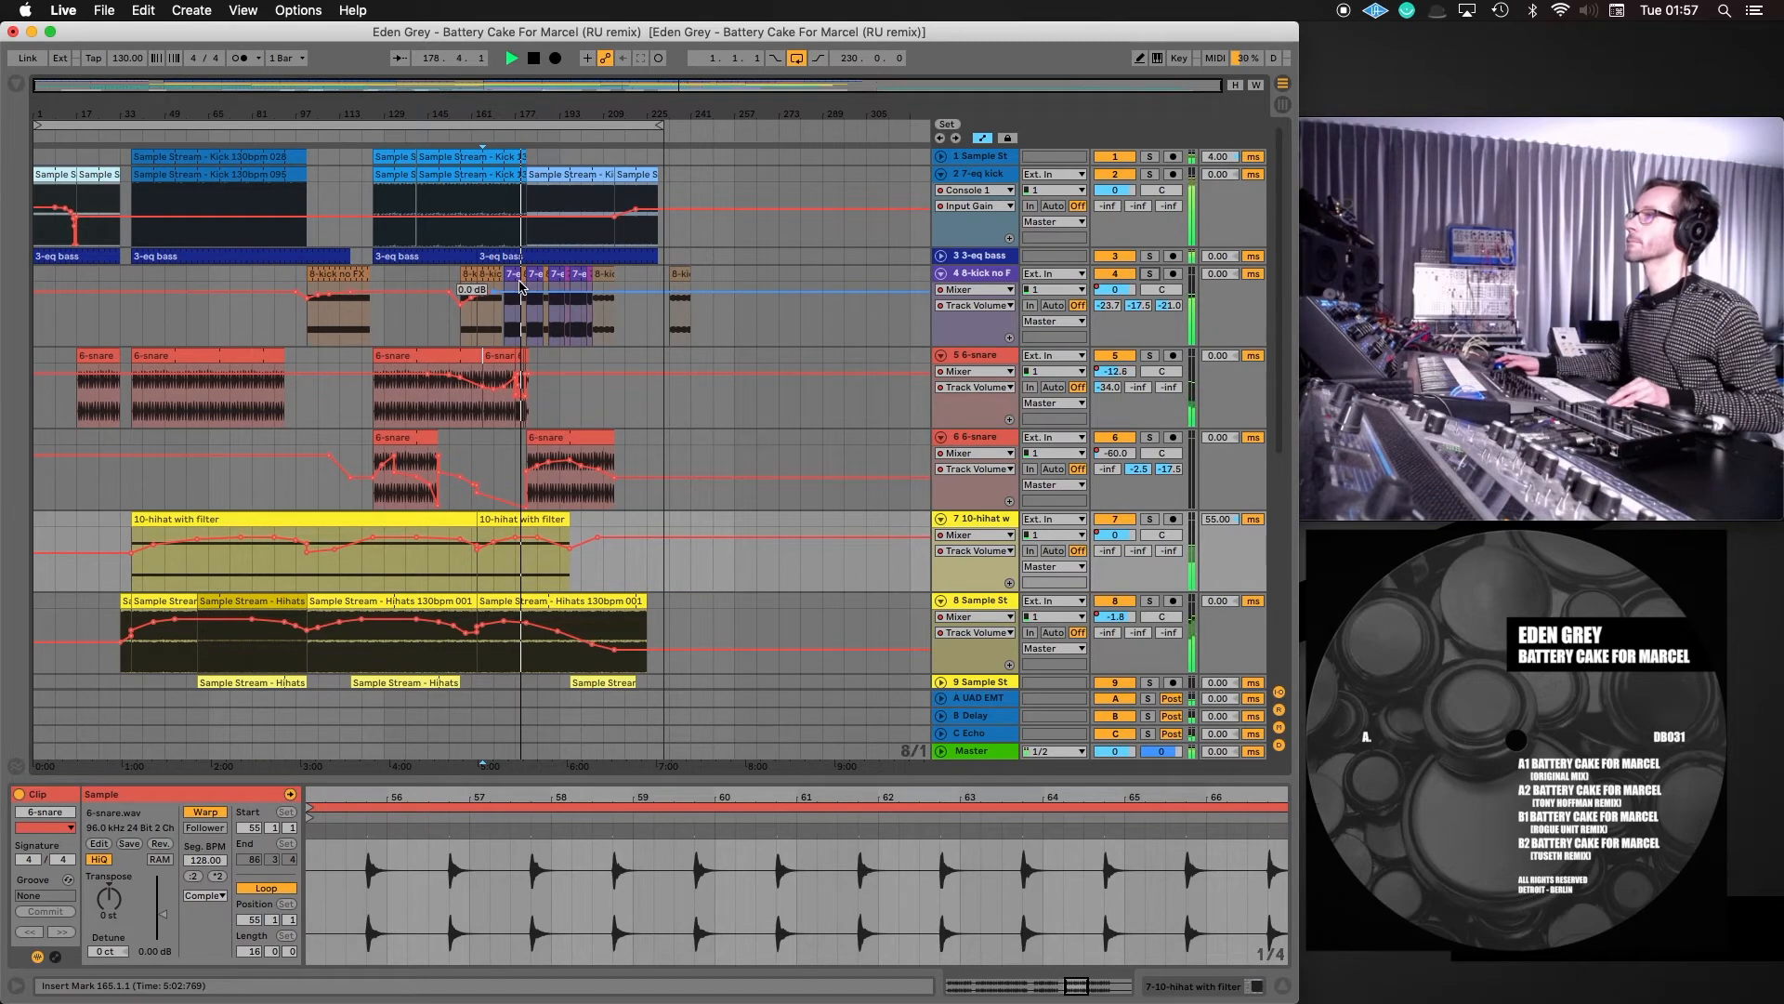
# Copy the kick clips starting at bar 173 on track 4 to bar 1 and trim the final 8-kick no FX copy to end at bar 37
pyautogui.moveTo(628, 281); pyautogui.dragTo(49, 291)
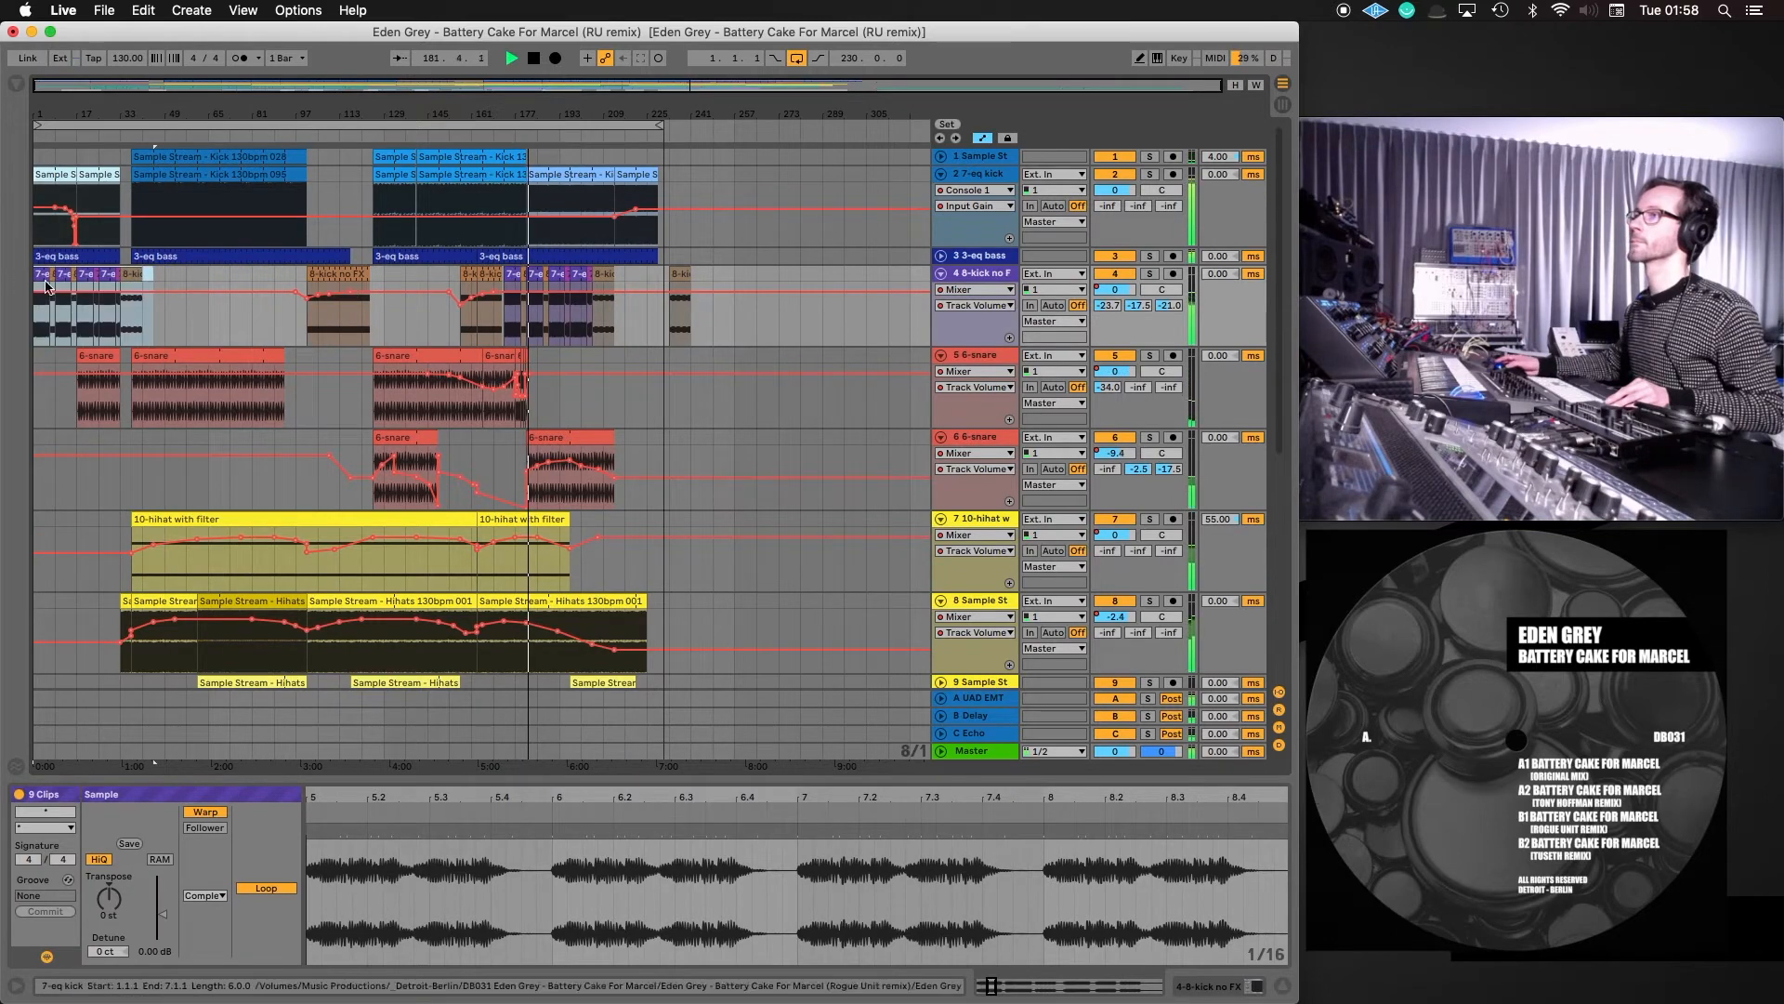
pyautogui.click(154, 277)
pyautogui.click(133, 278)
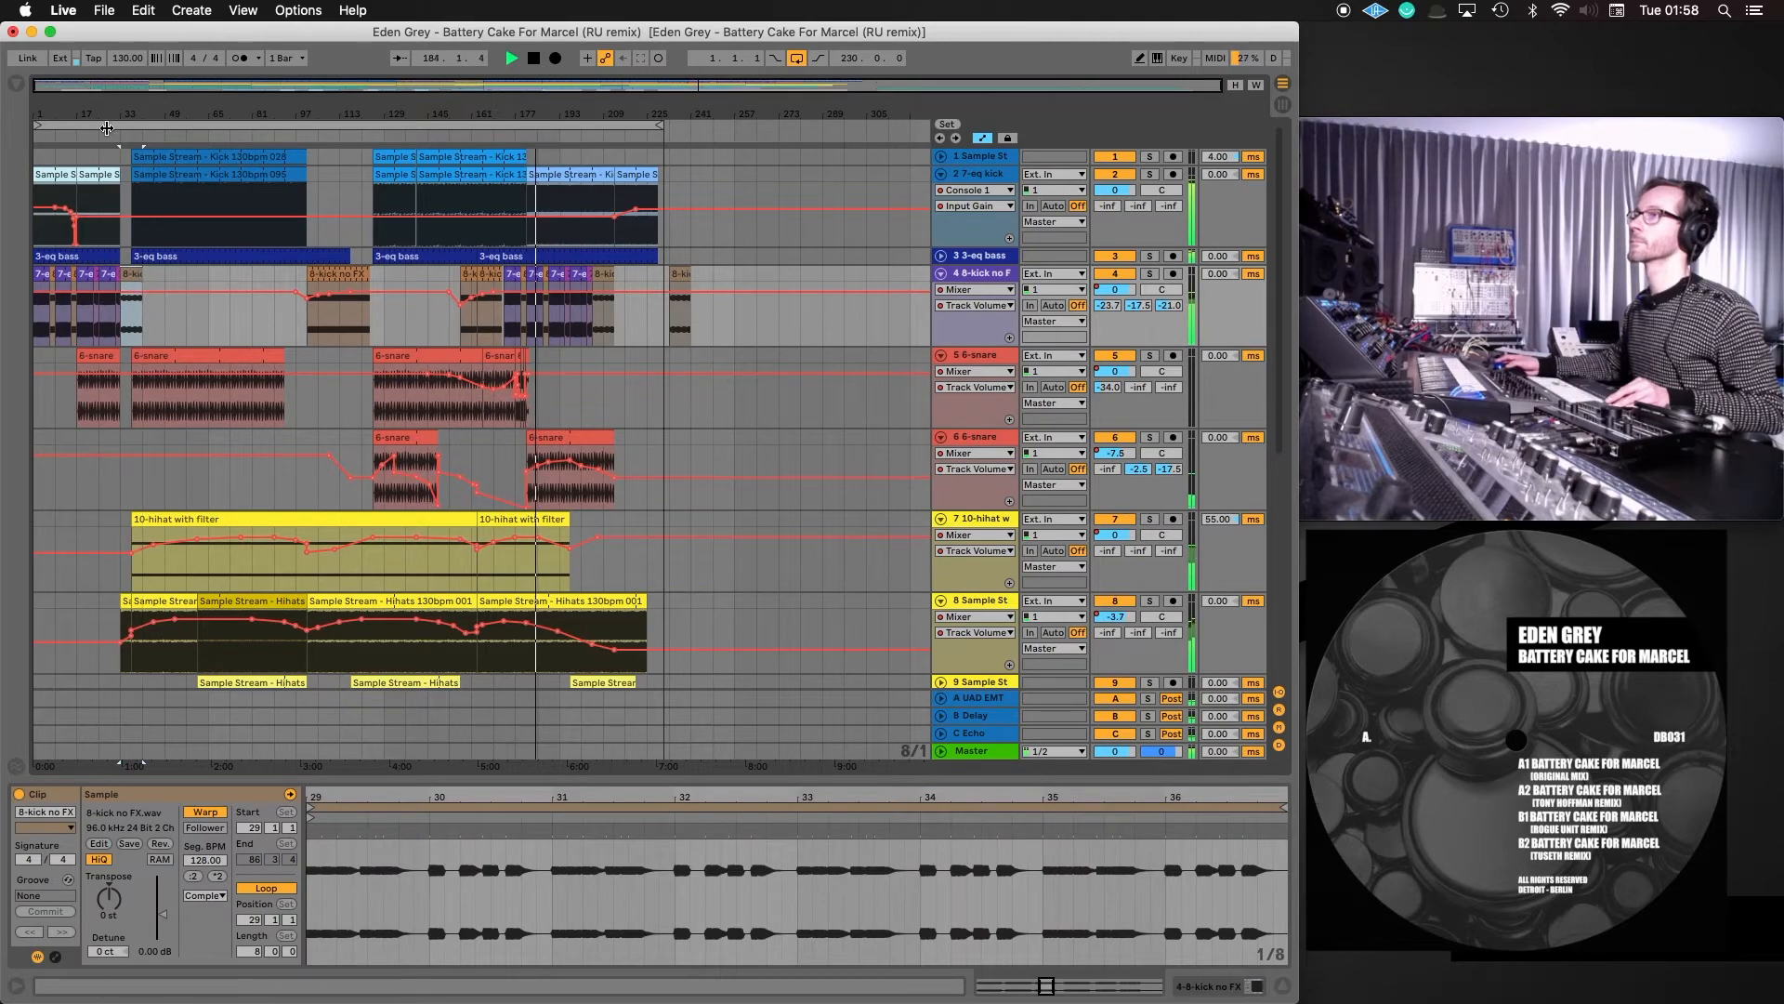
pyautogui.moveTo(111, 111); pyautogui.dragTo(115, 186)
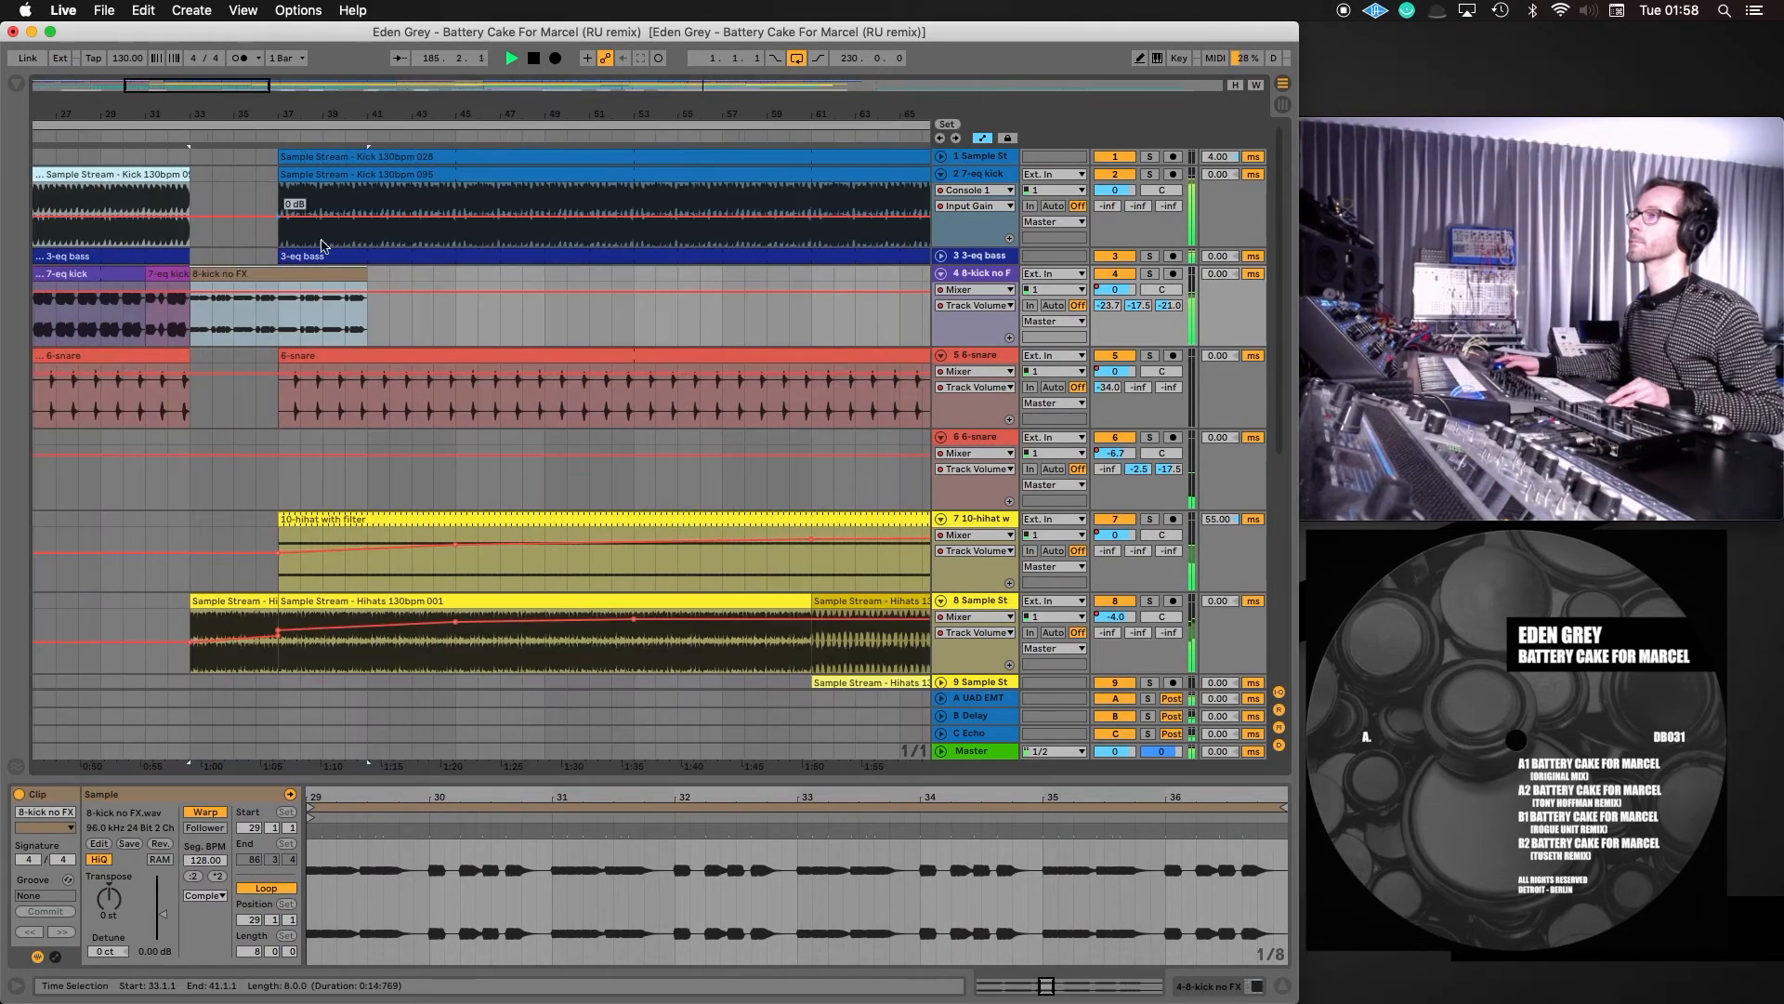
pyautogui.moveTo(364, 276); pyautogui.dragTo(279, 275)
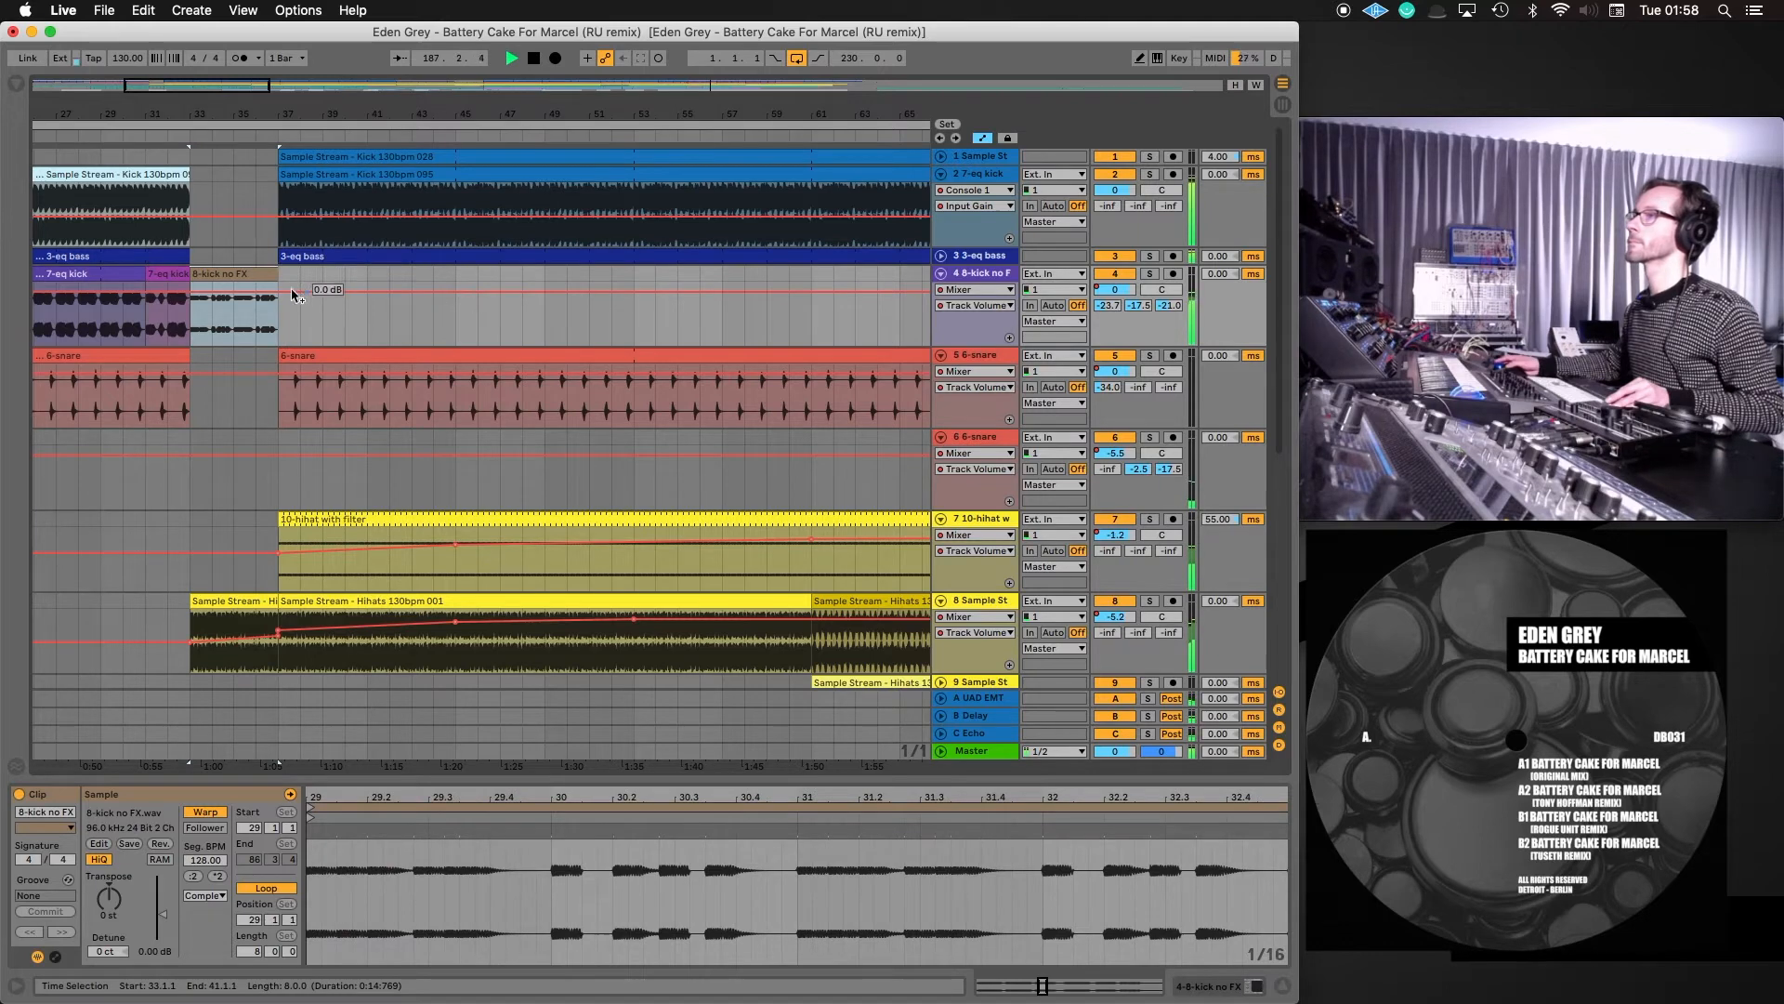
# Shape track 4's Track Volume to start at -18 dB, climb gradually to bar 33 and reach 0 dB by bar 37
pyautogui.click(279, 291)
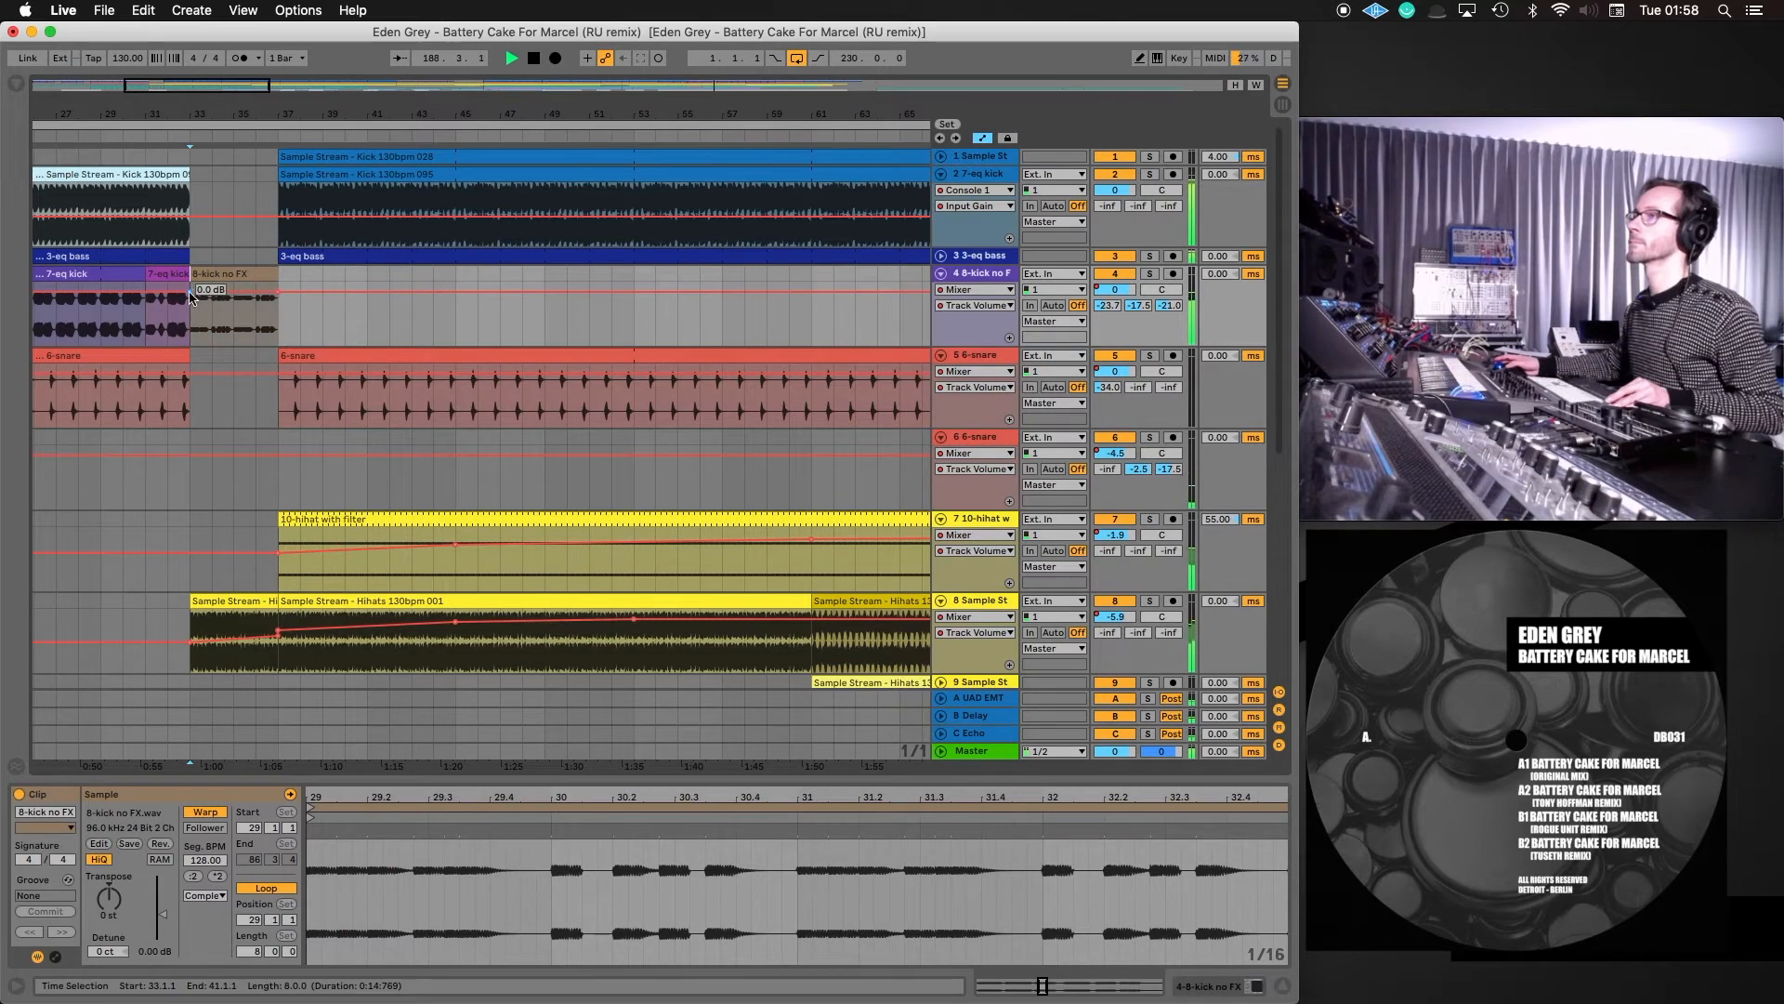
pyautogui.moveTo(170, 302); pyautogui.dragTo(170, 319)
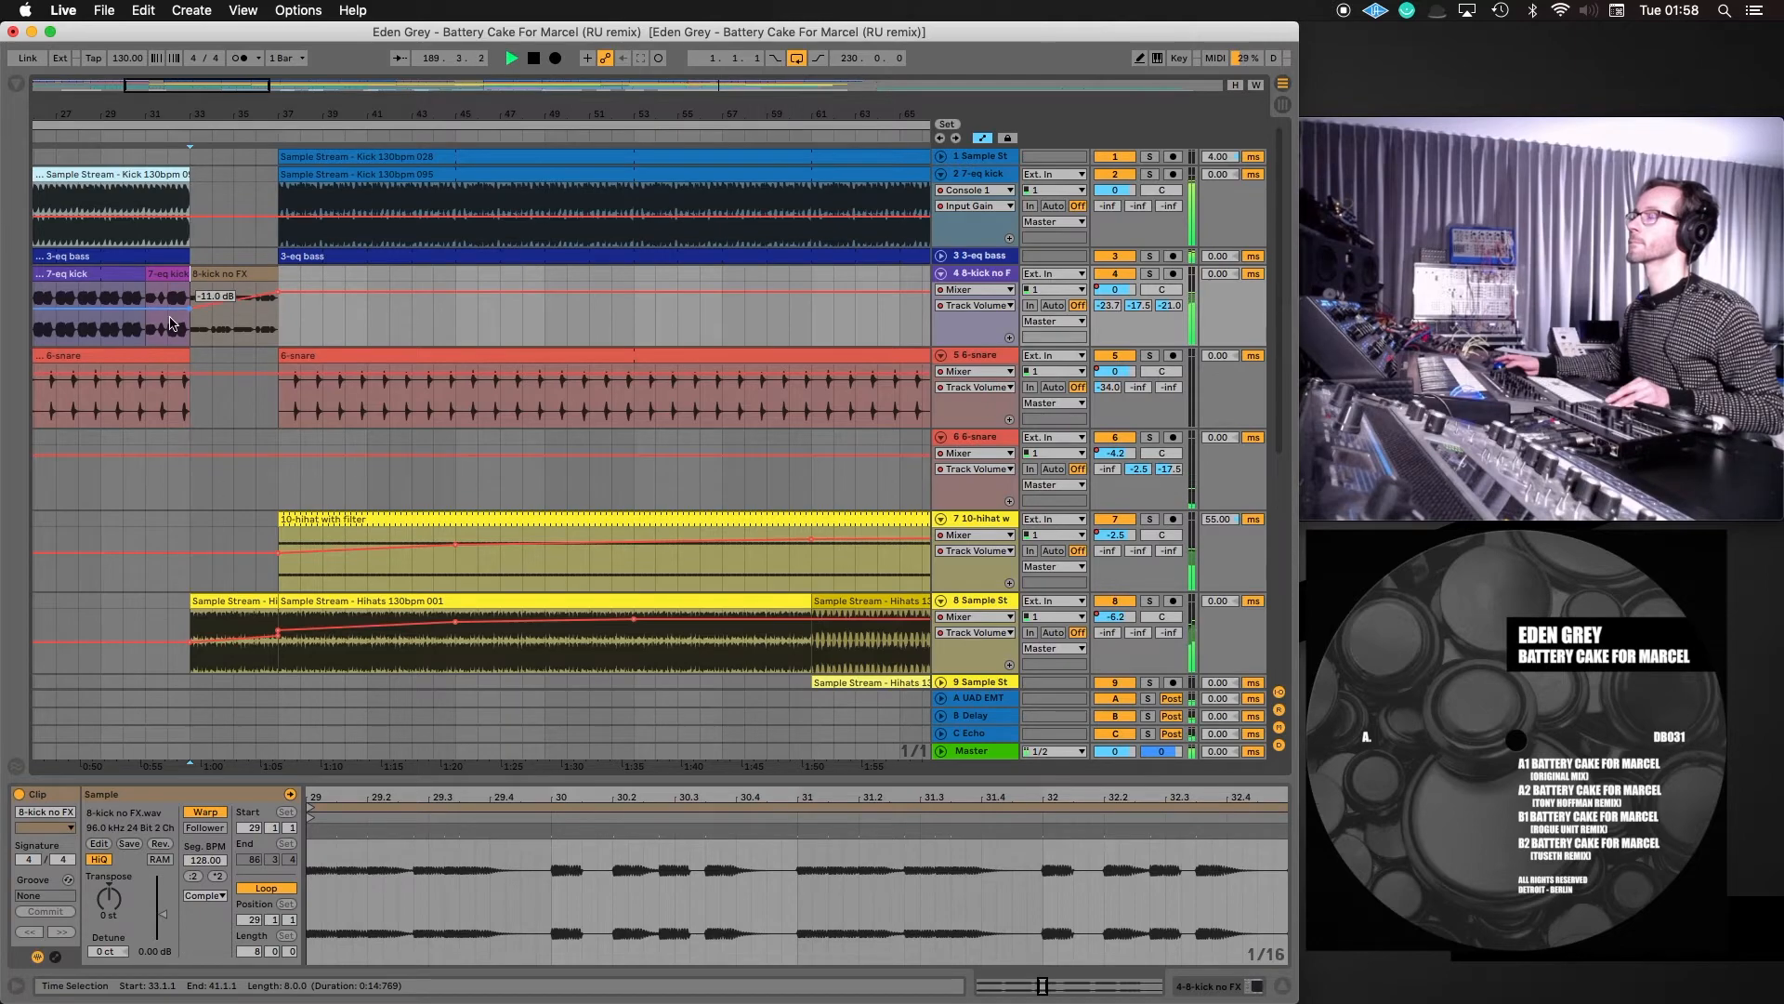
pyautogui.moveTo(72, 88)
pyautogui.mouseDown()
pyautogui.moveTo(72, 20)
pyautogui.moveTo(96, 22)
pyautogui.moveTo(63, 83)
pyautogui.mouseUp()
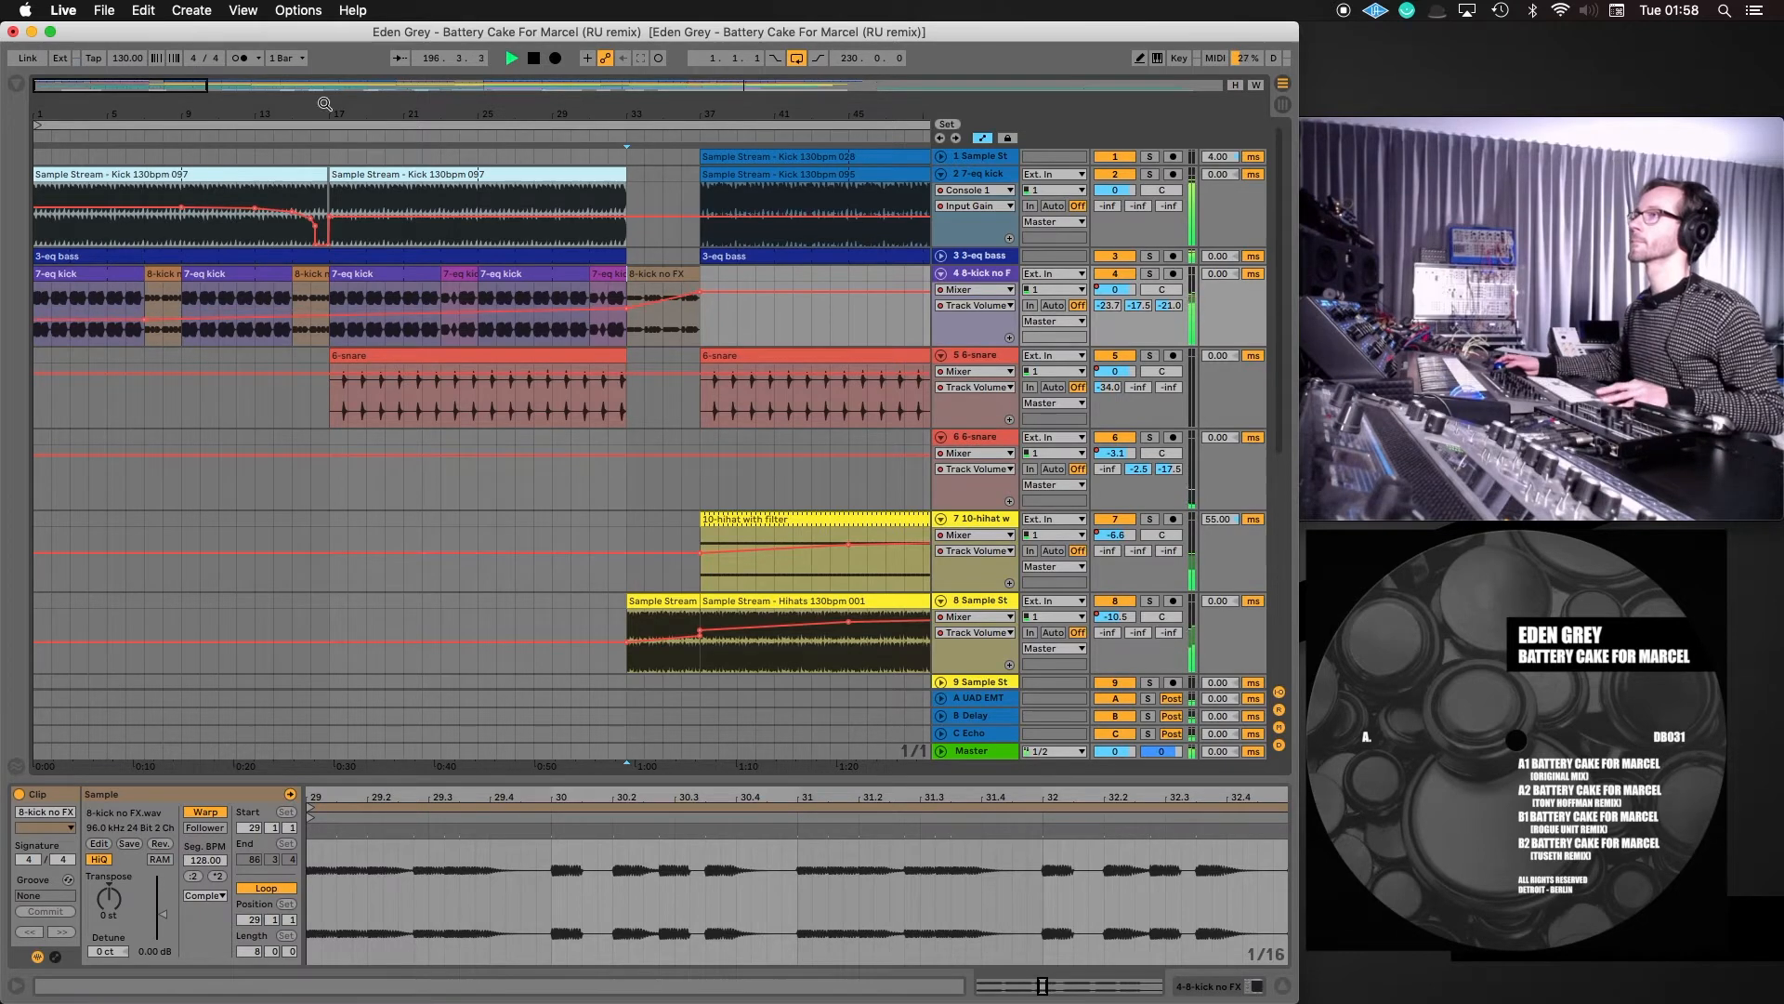
# Replay the arrangement from the start, briefly mute track 4 for comparison and return its automation lane to Track Volume
pyautogui.click(533, 57)
pyautogui.click(511, 58)
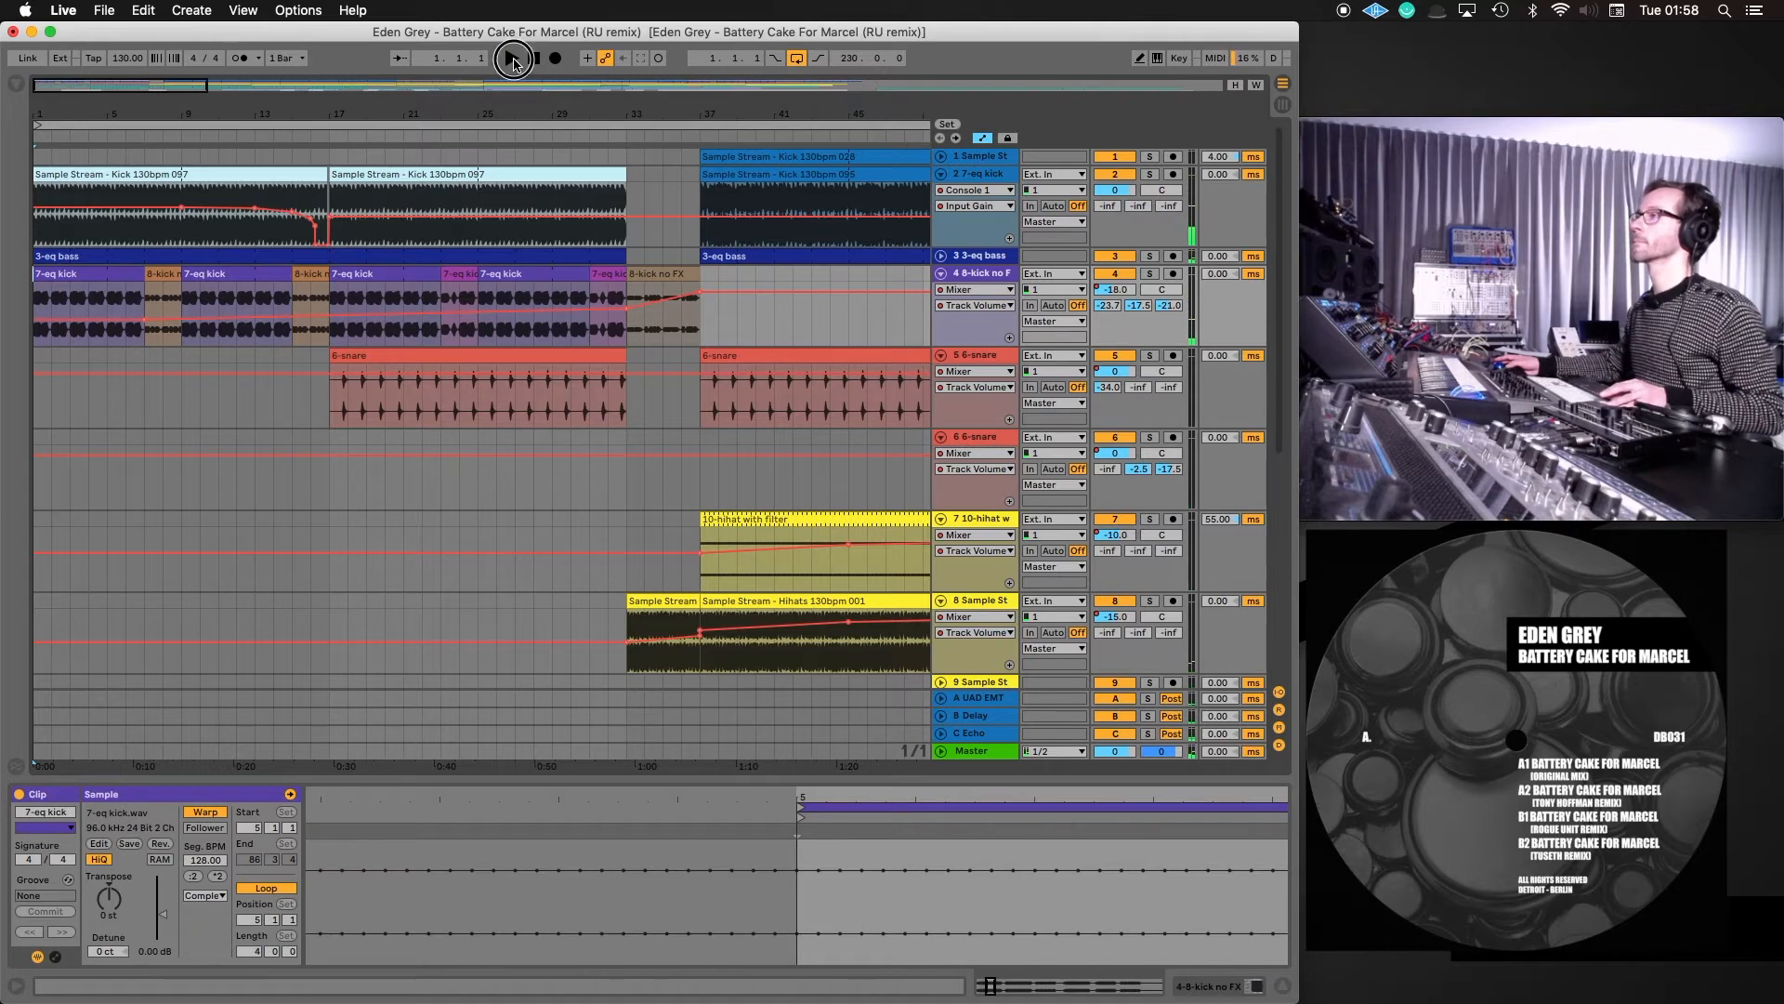
pyautogui.click(1116, 275)
pyautogui.click(1116, 274)
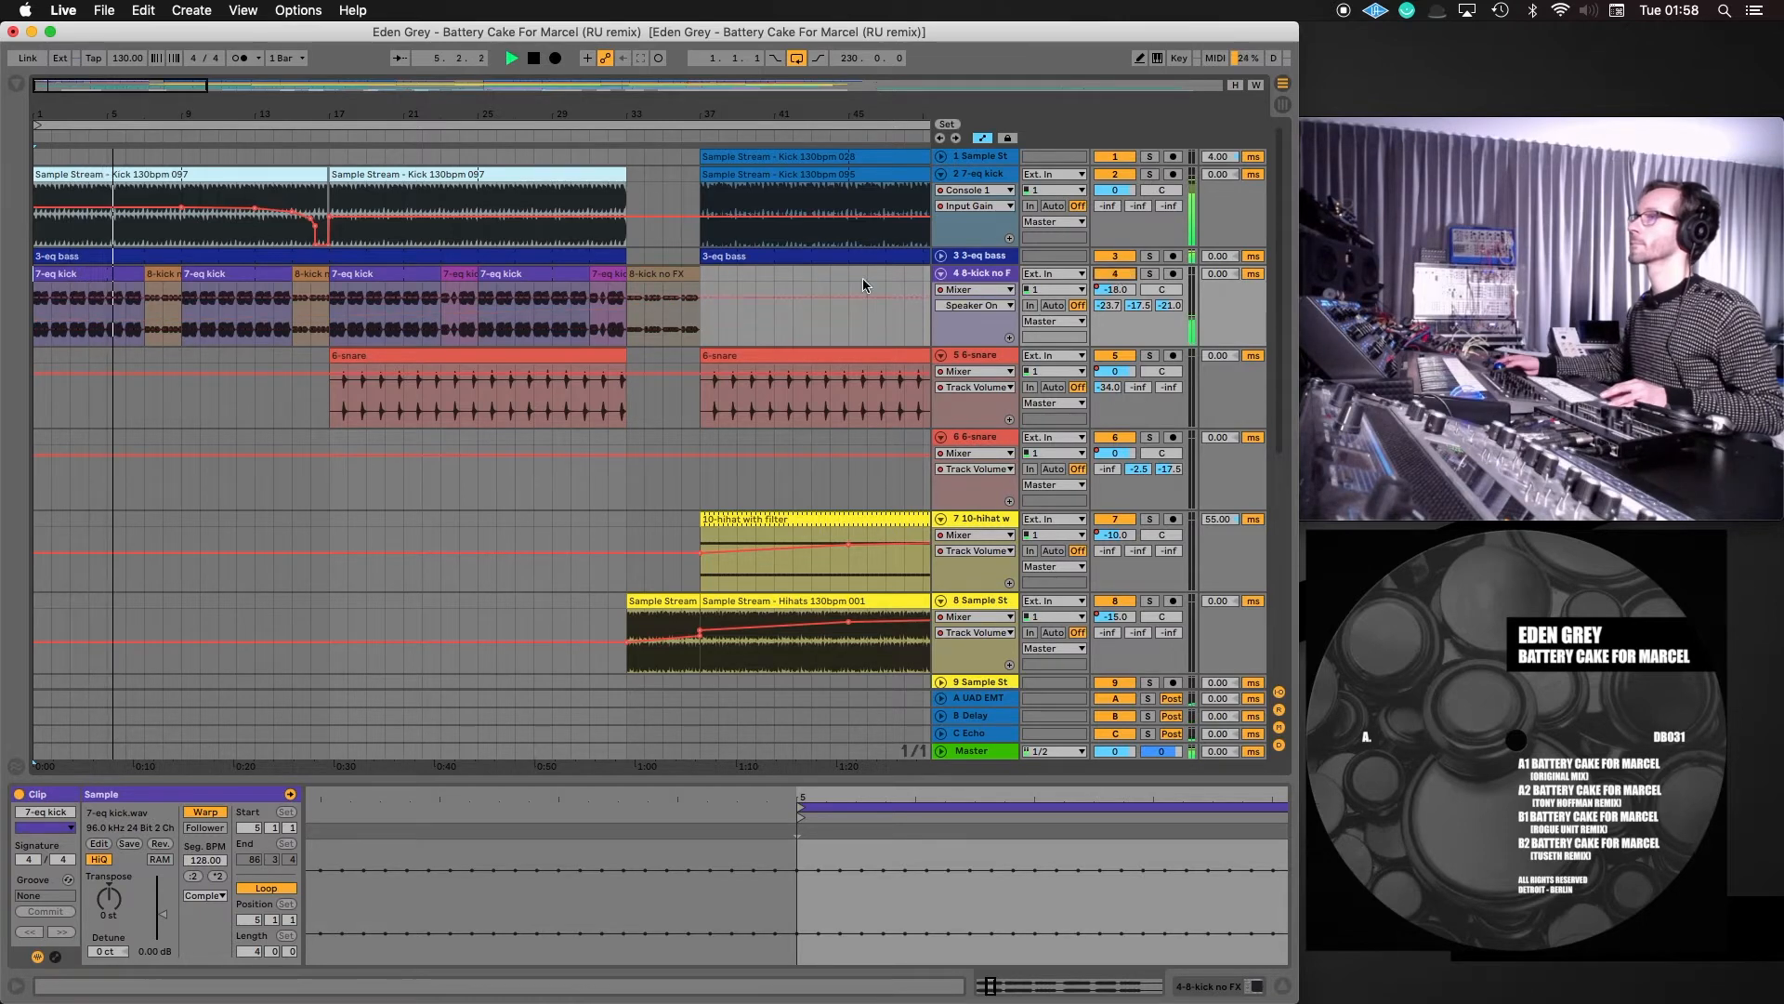
pyautogui.click(952, 307)
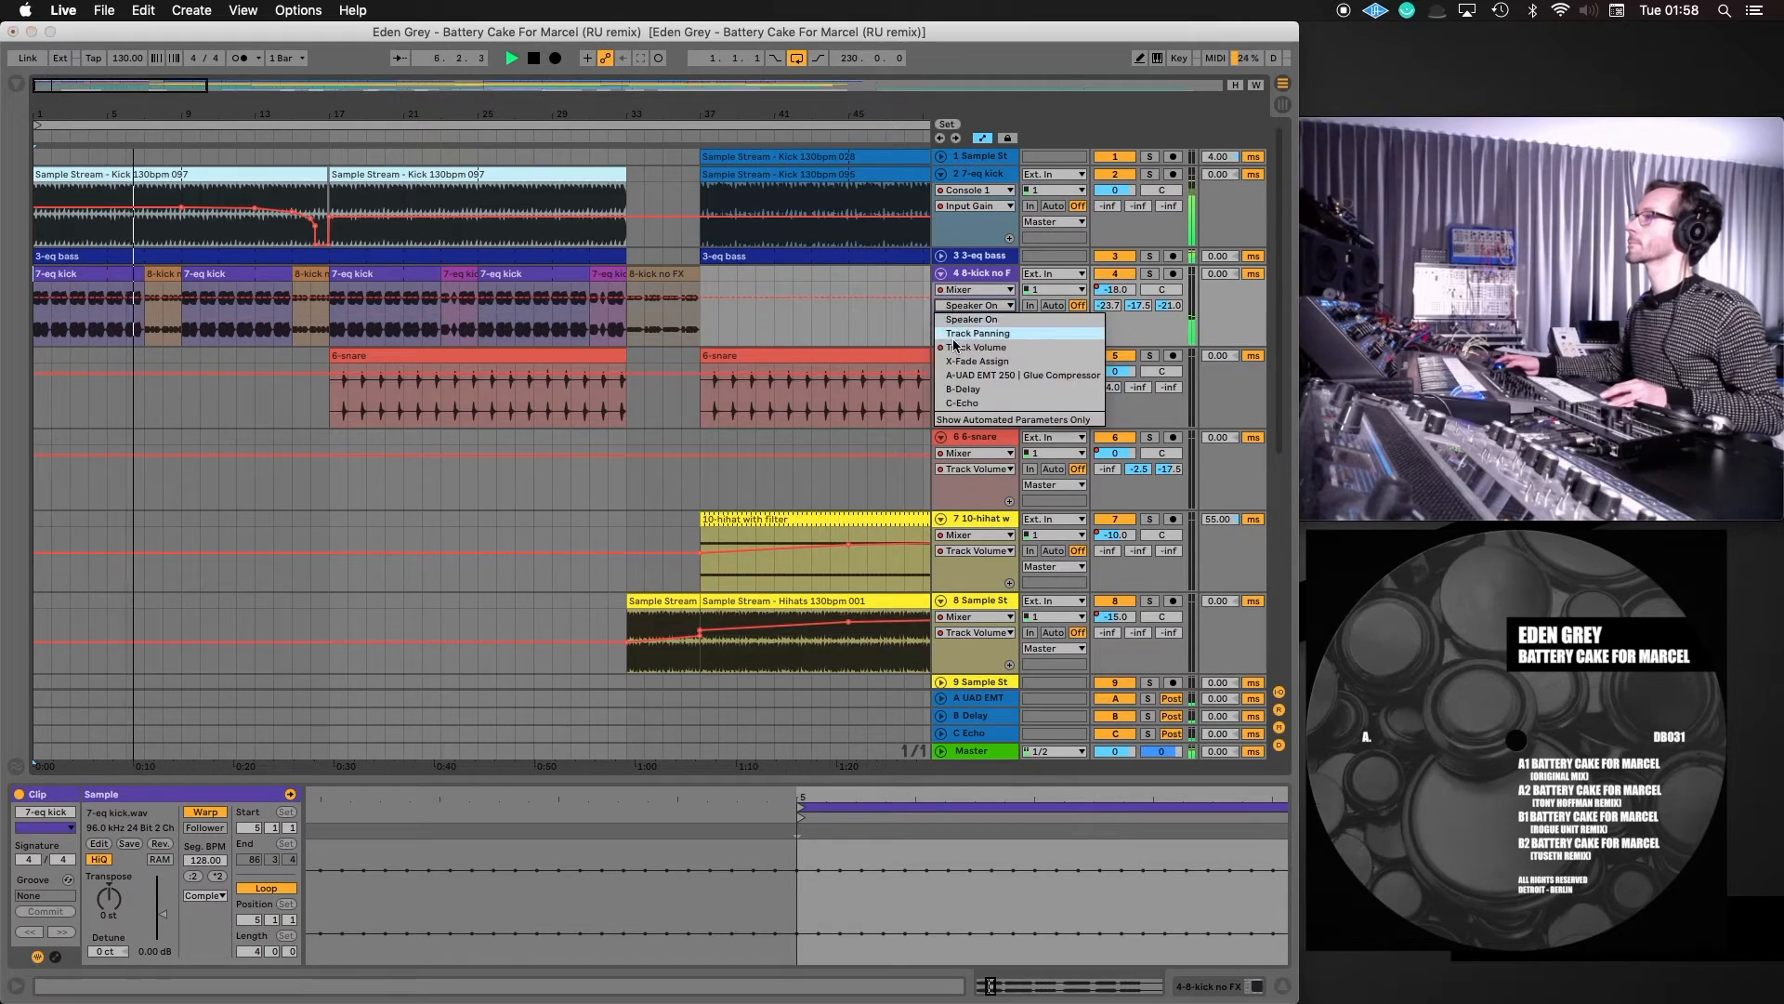
pyautogui.click(971, 311)
# Delete the opening 7-eq kick clip on track 4 and lower the Track Volume up to bar 7 to about -25 dB
pyautogui.click(78, 270)
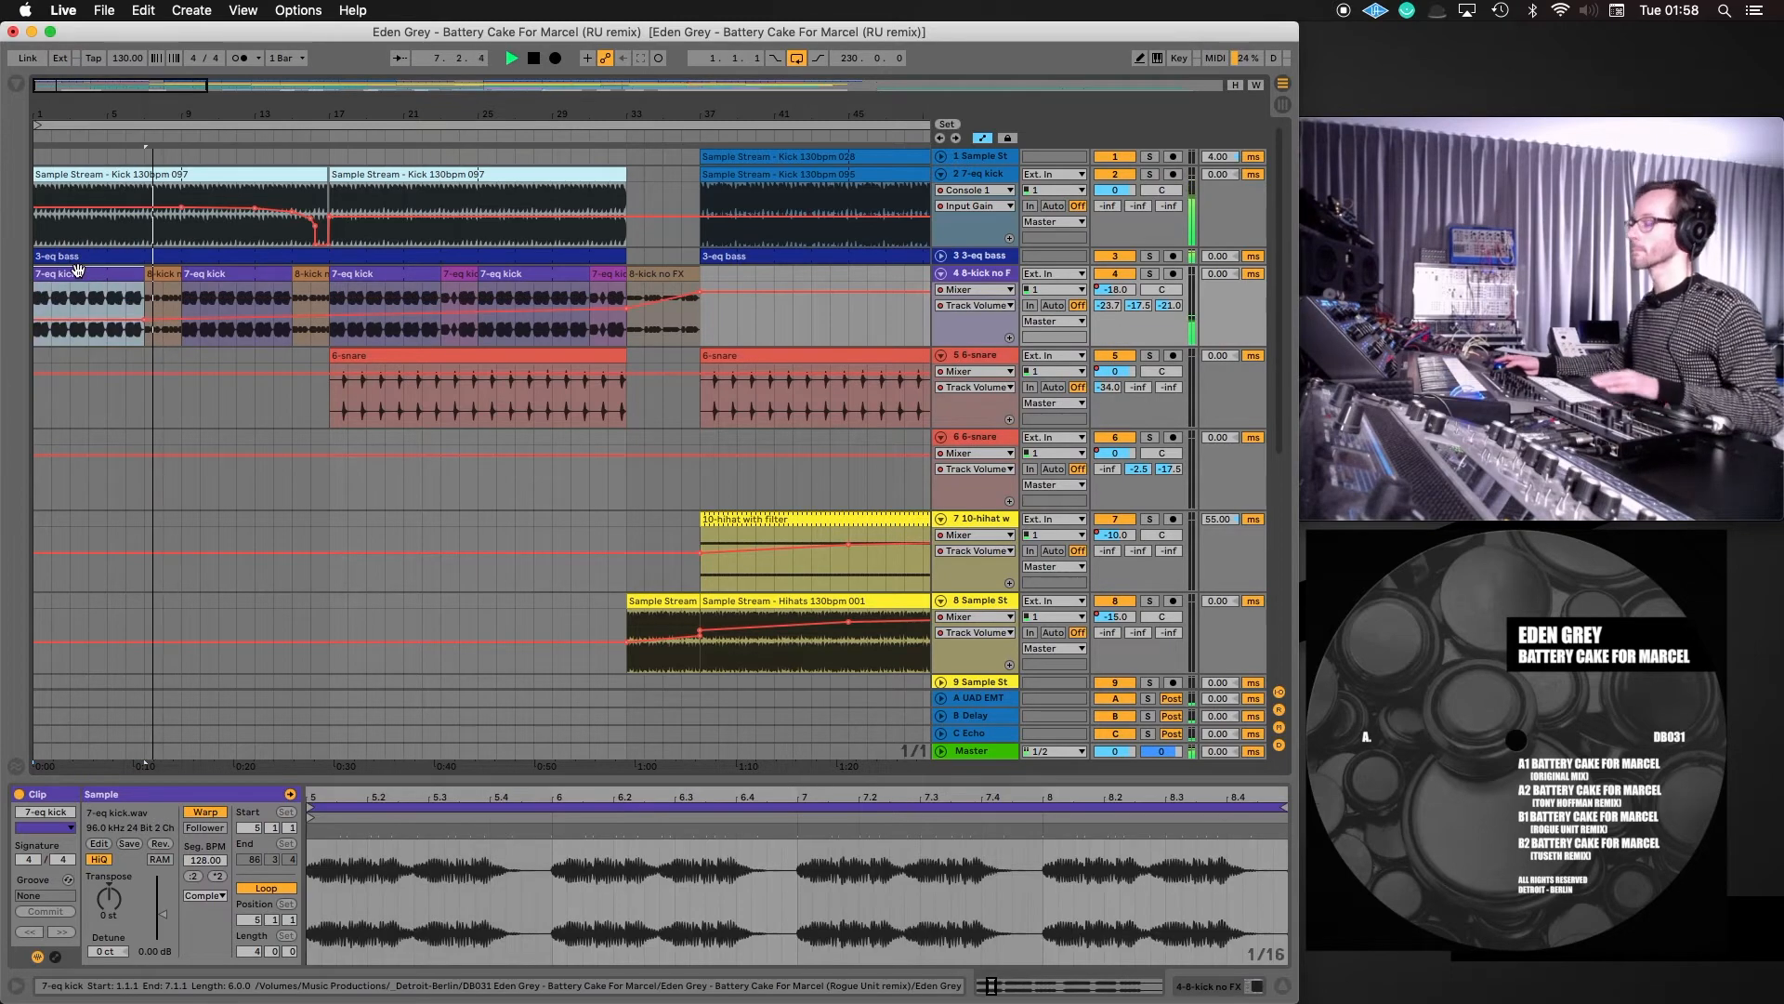
pyautogui.press('Delete')
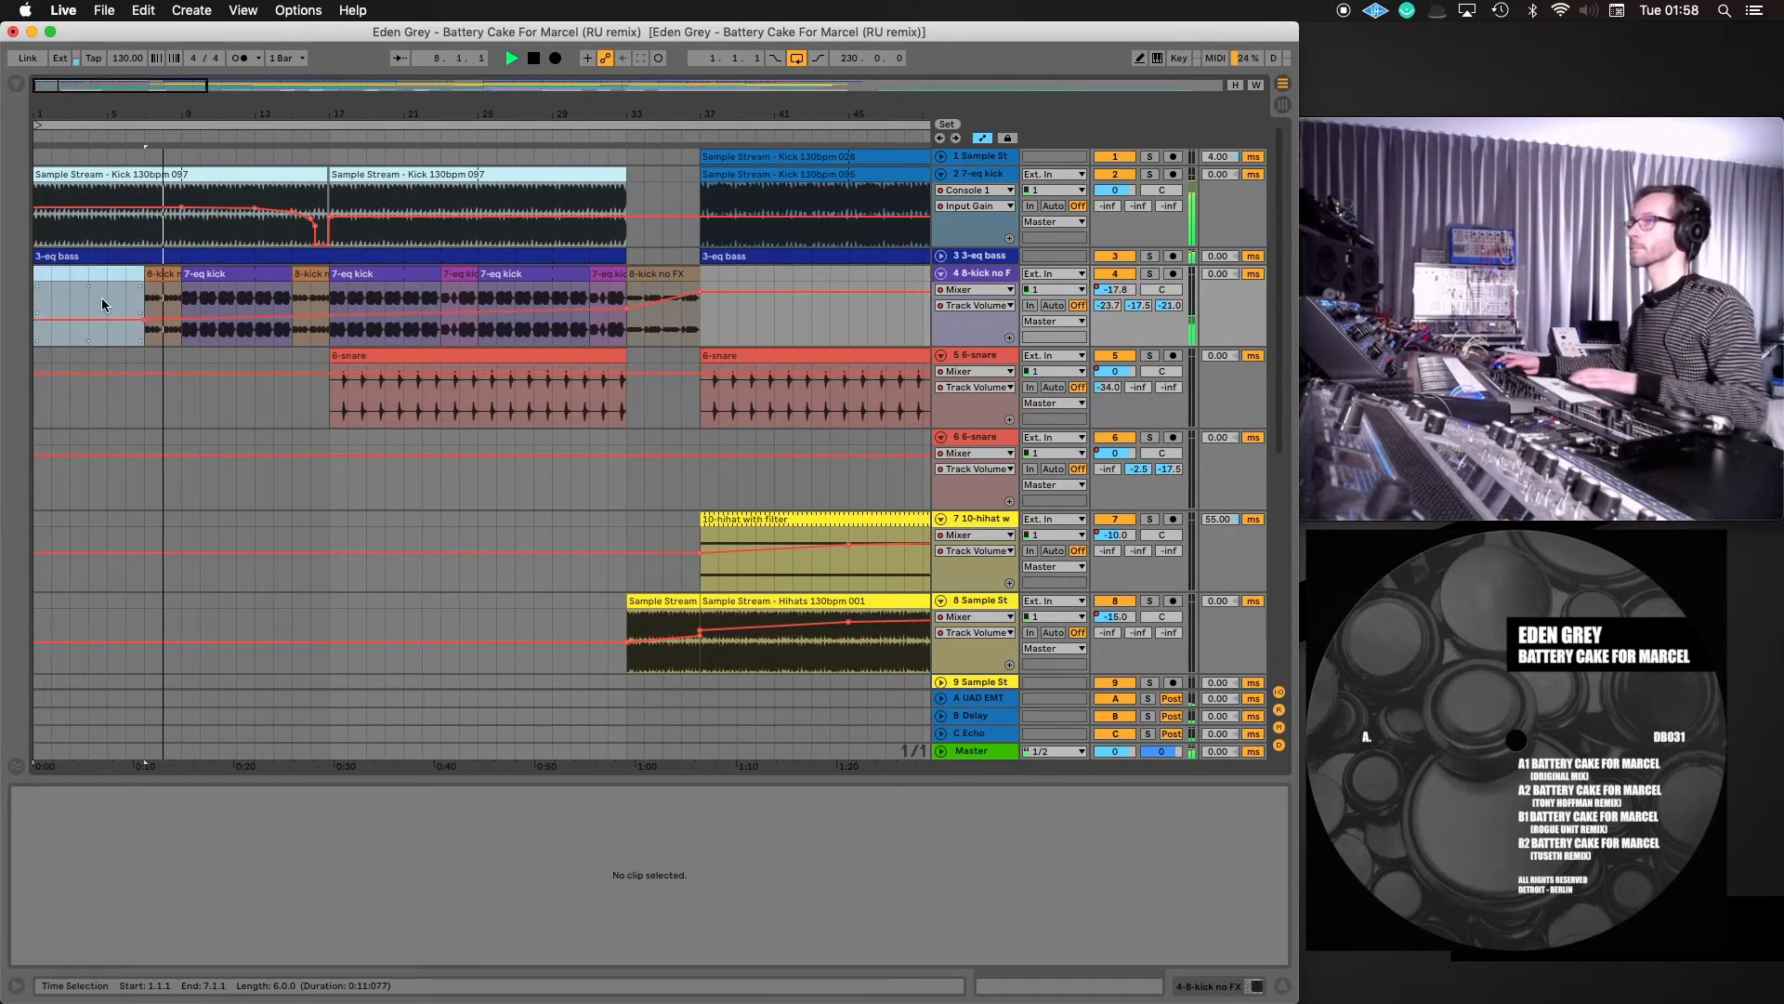
pyautogui.click(180, 318)
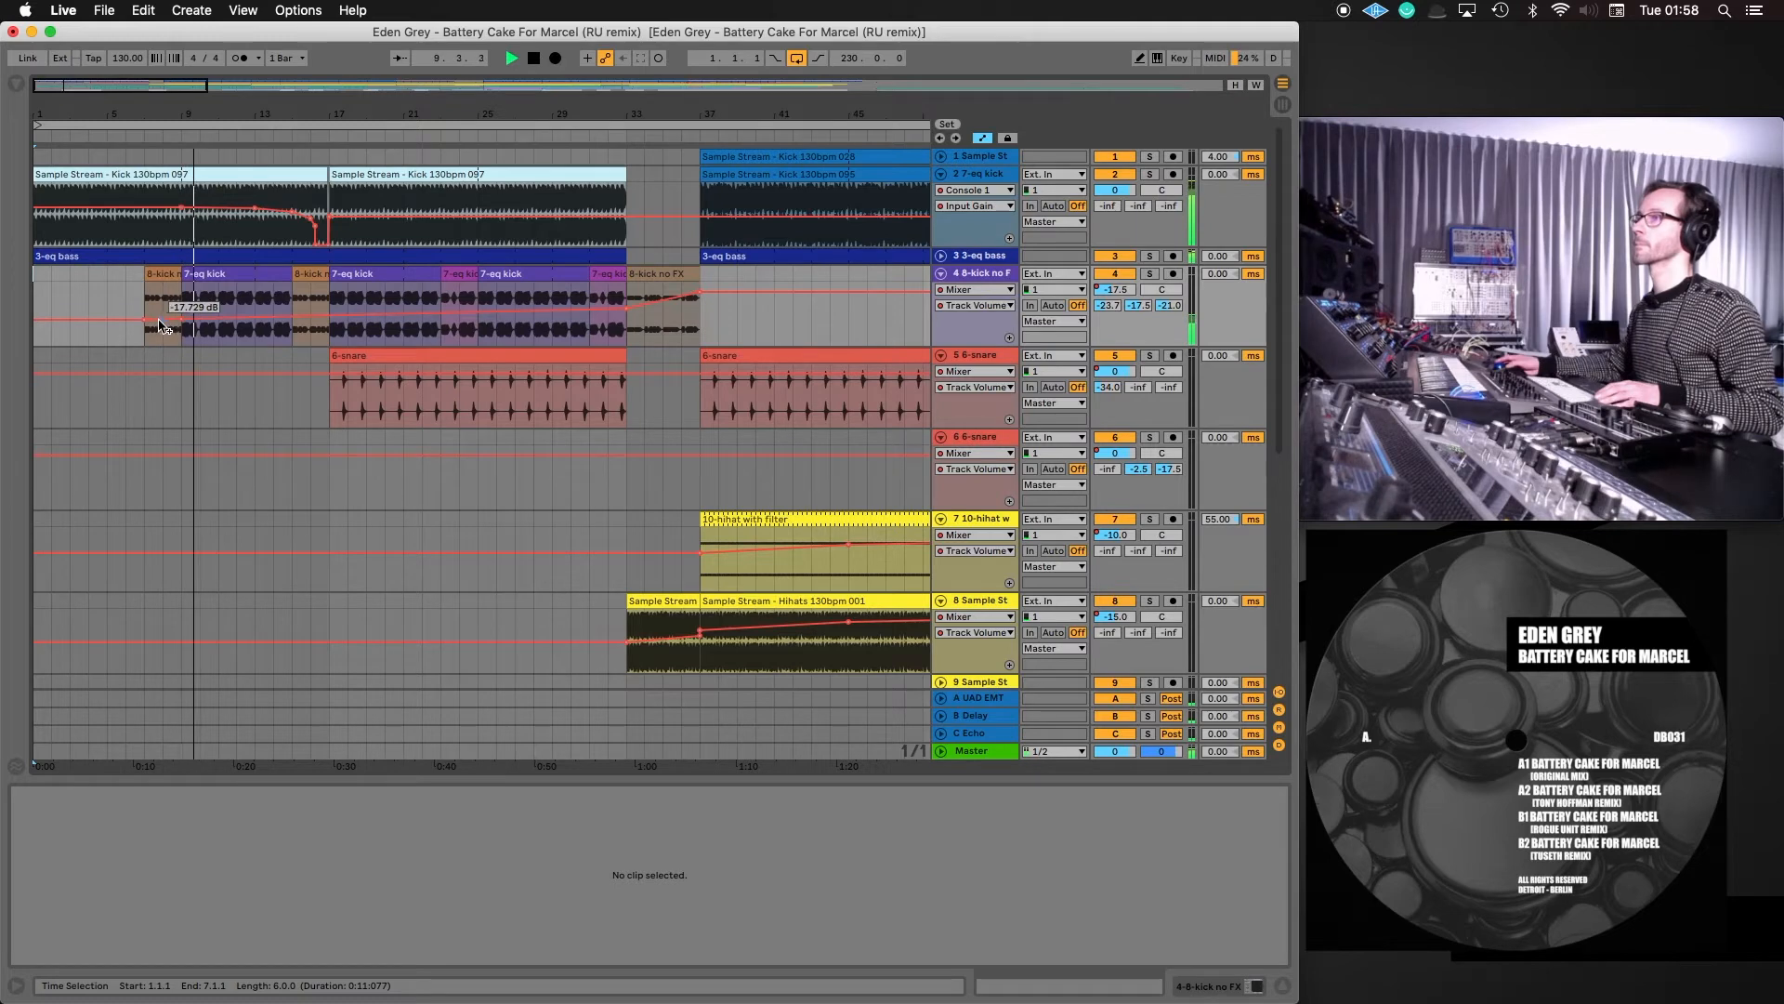
# Extend the 8-kick no FX clip at bar 7 to bar 12 and start the two pink 7-eq kick clips earlier, at bars 19 and 27
pyautogui.moveTo(144, 320); pyautogui.dragTo(236, 320)
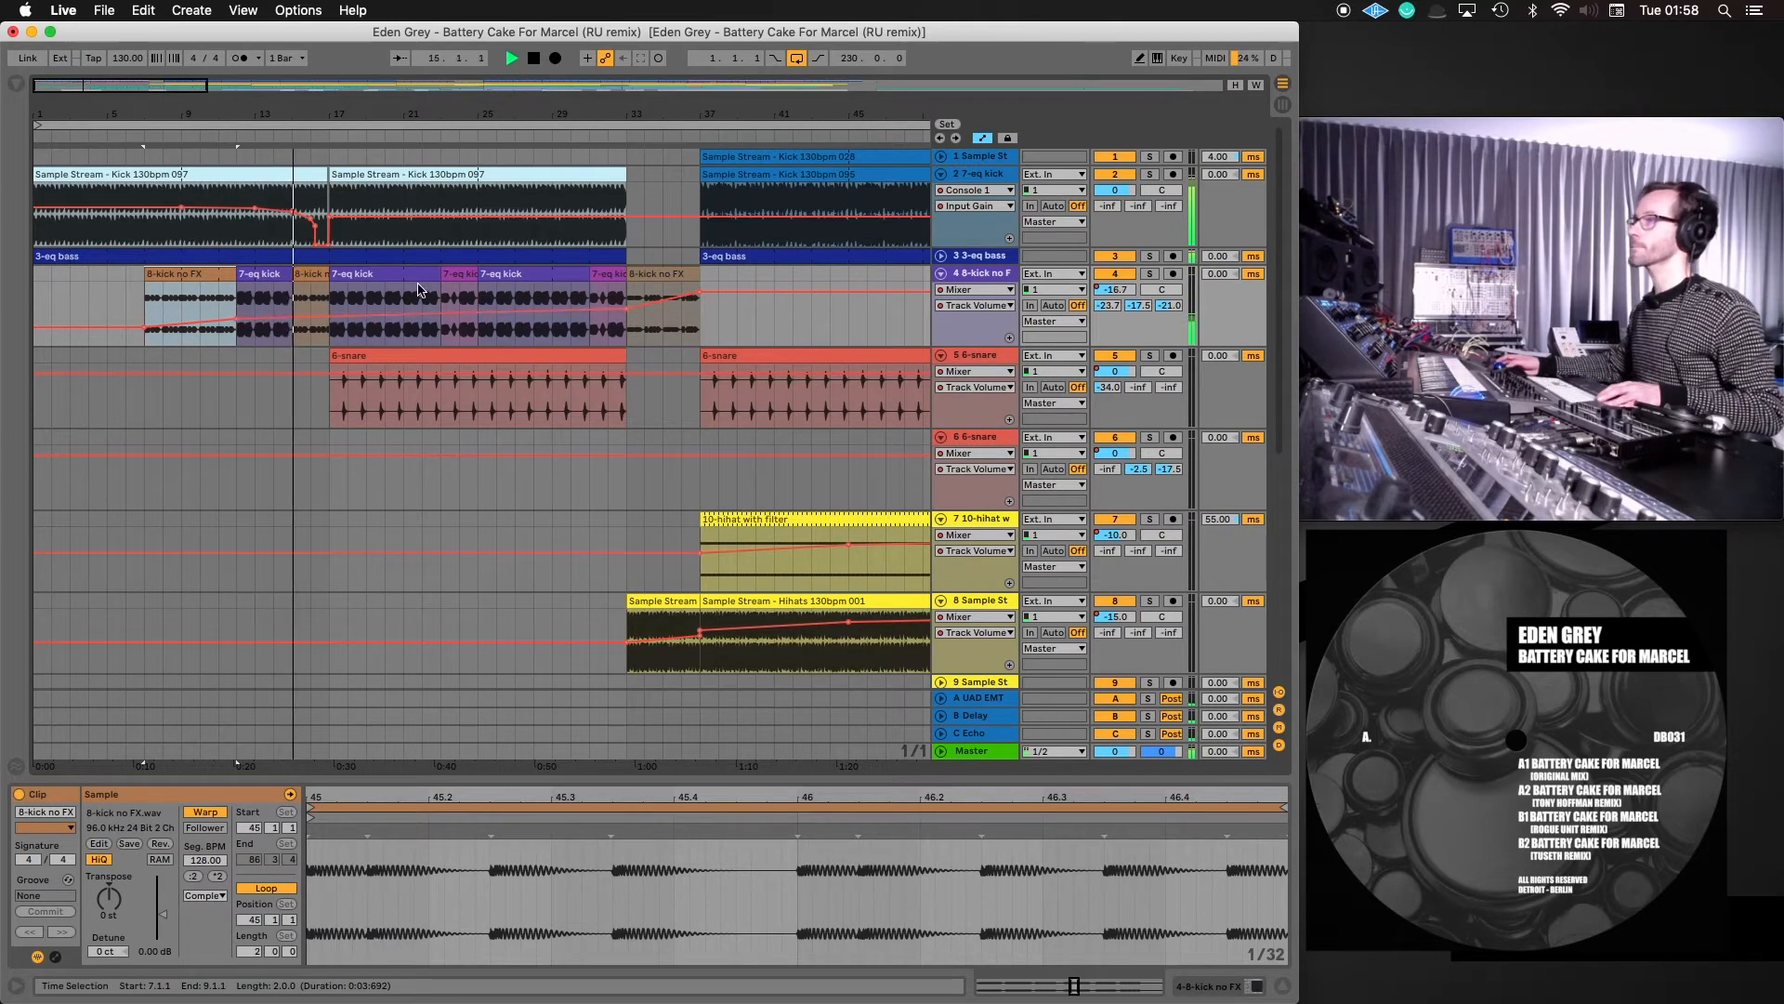
pyautogui.click(453, 272)
pyautogui.moveTo(454, 272)
pyautogui.mouseDown()
pyautogui.moveTo(379, 272)
pyautogui.moveTo(481, 272)
pyautogui.mouseUp()
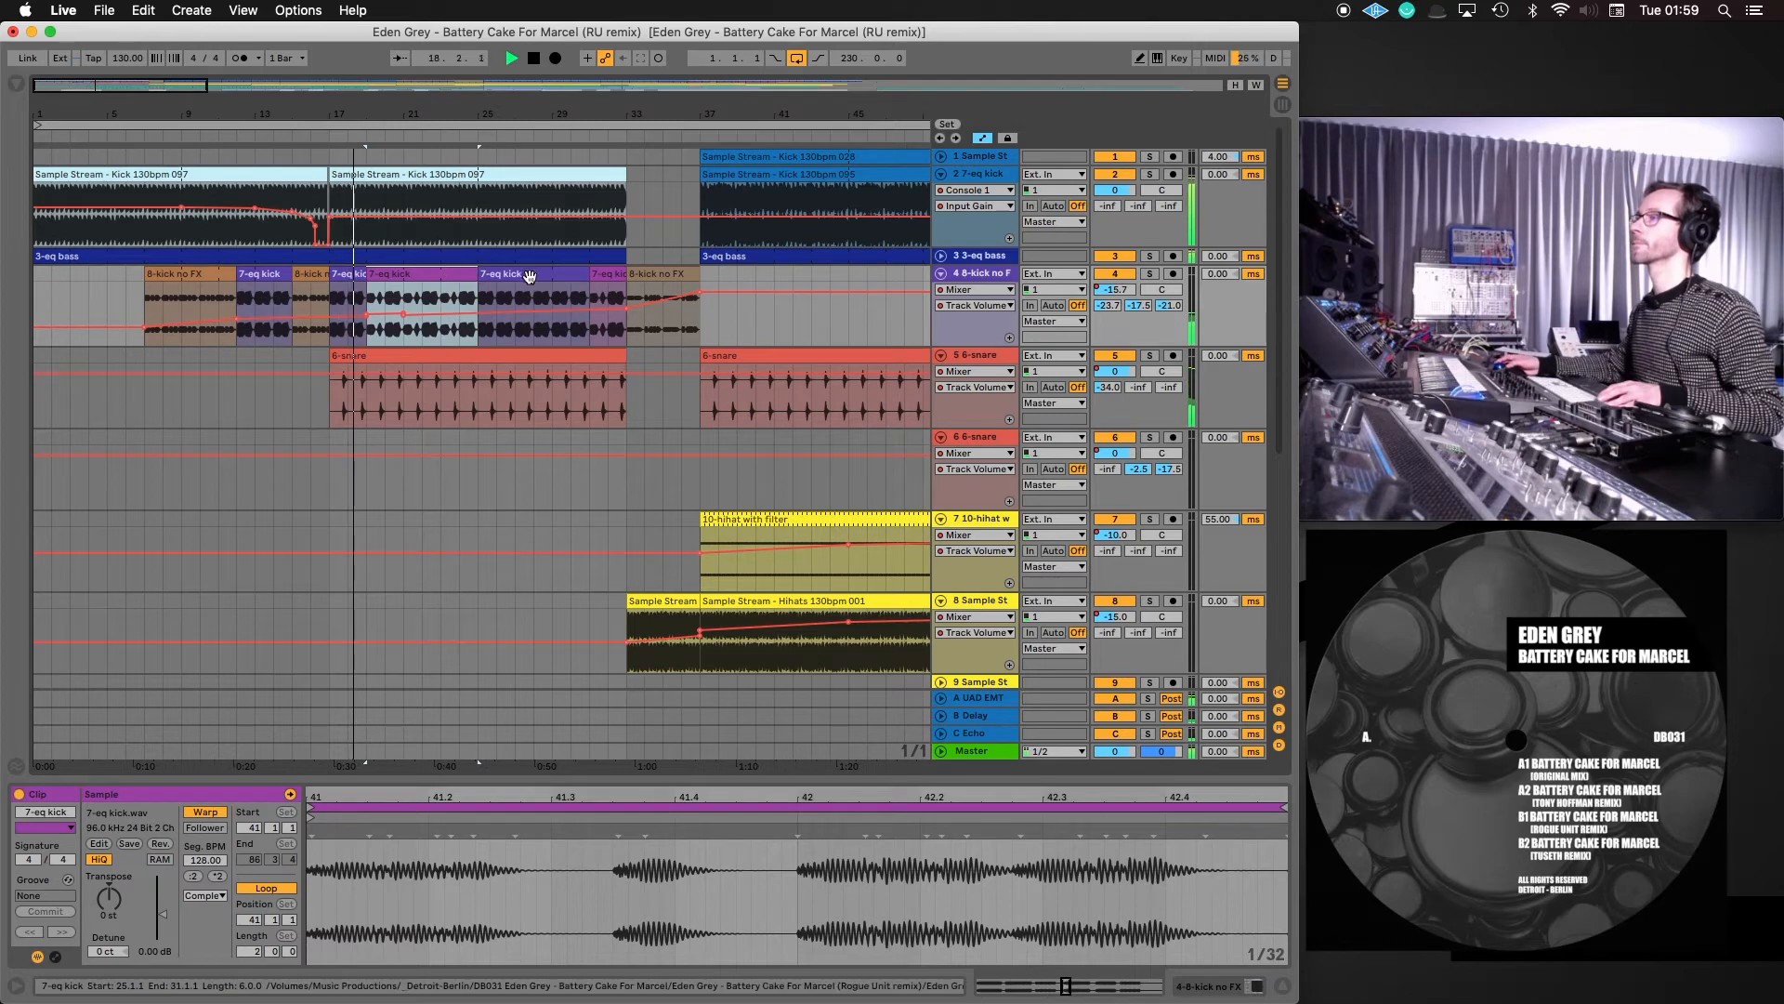
pyautogui.moveTo(609, 272)
pyautogui.mouseDown()
pyautogui.moveTo(532, 273)
pyautogui.moveTo(622, 273)
pyautogui.mouseUp()
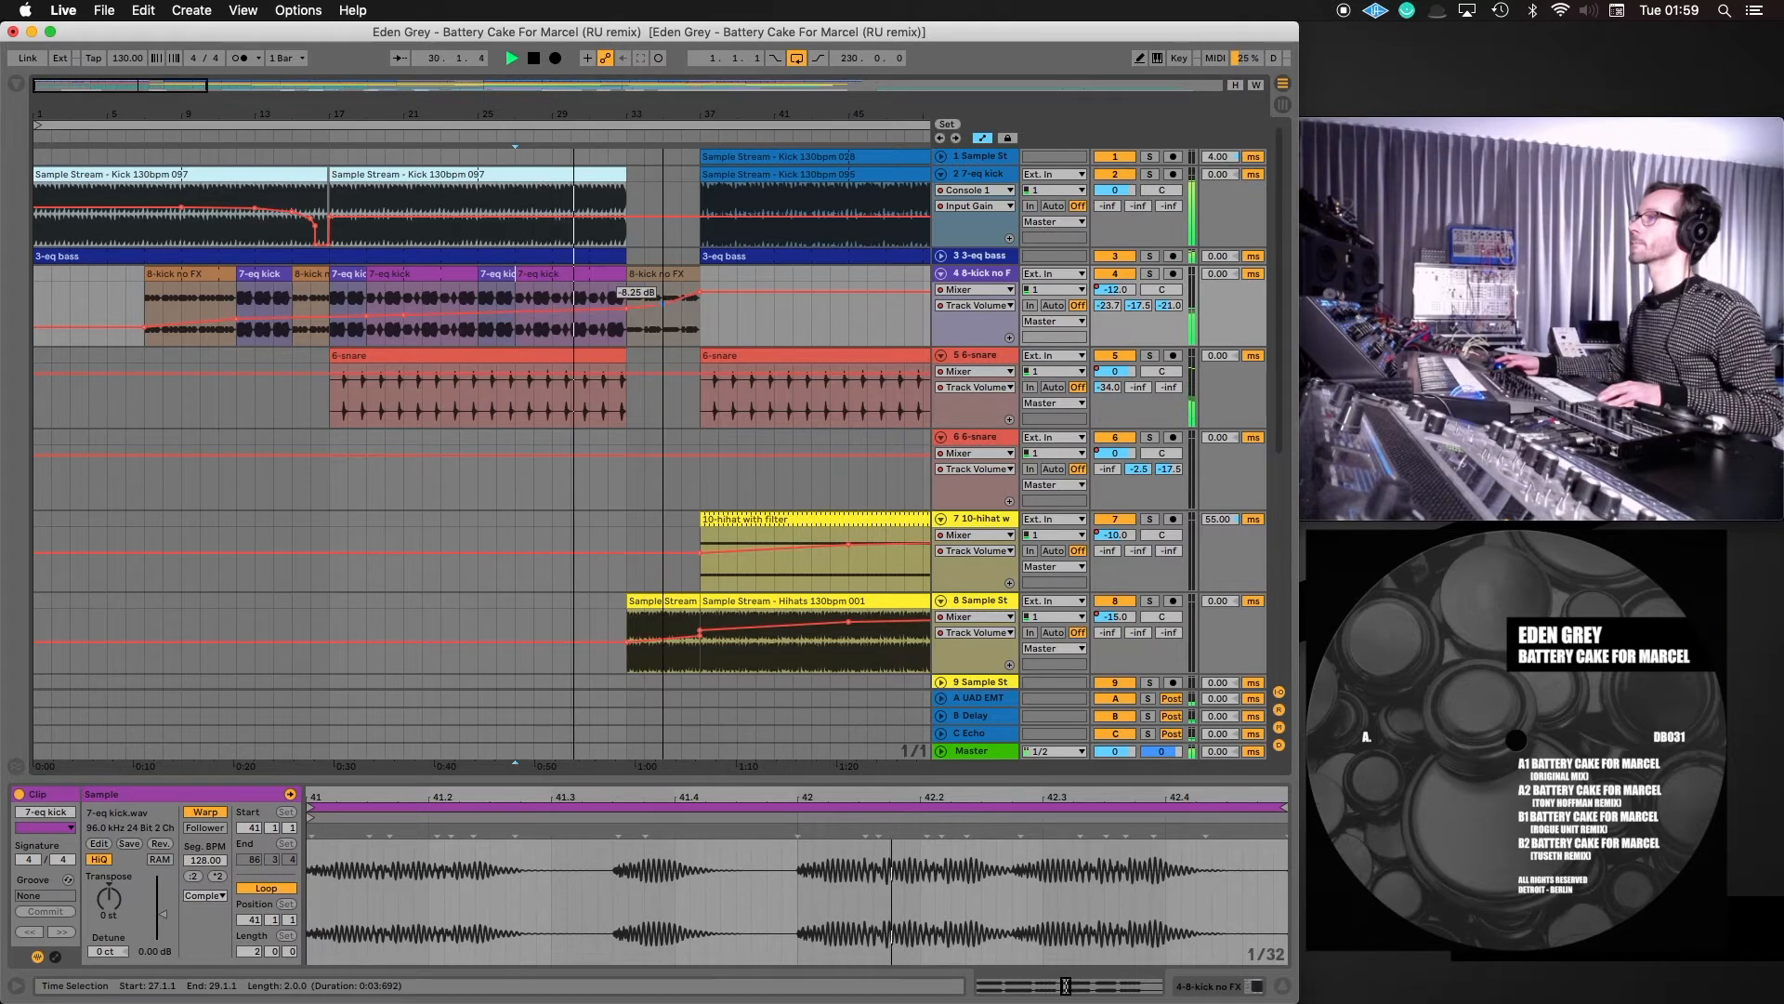
pyautogui.click(681, 300)
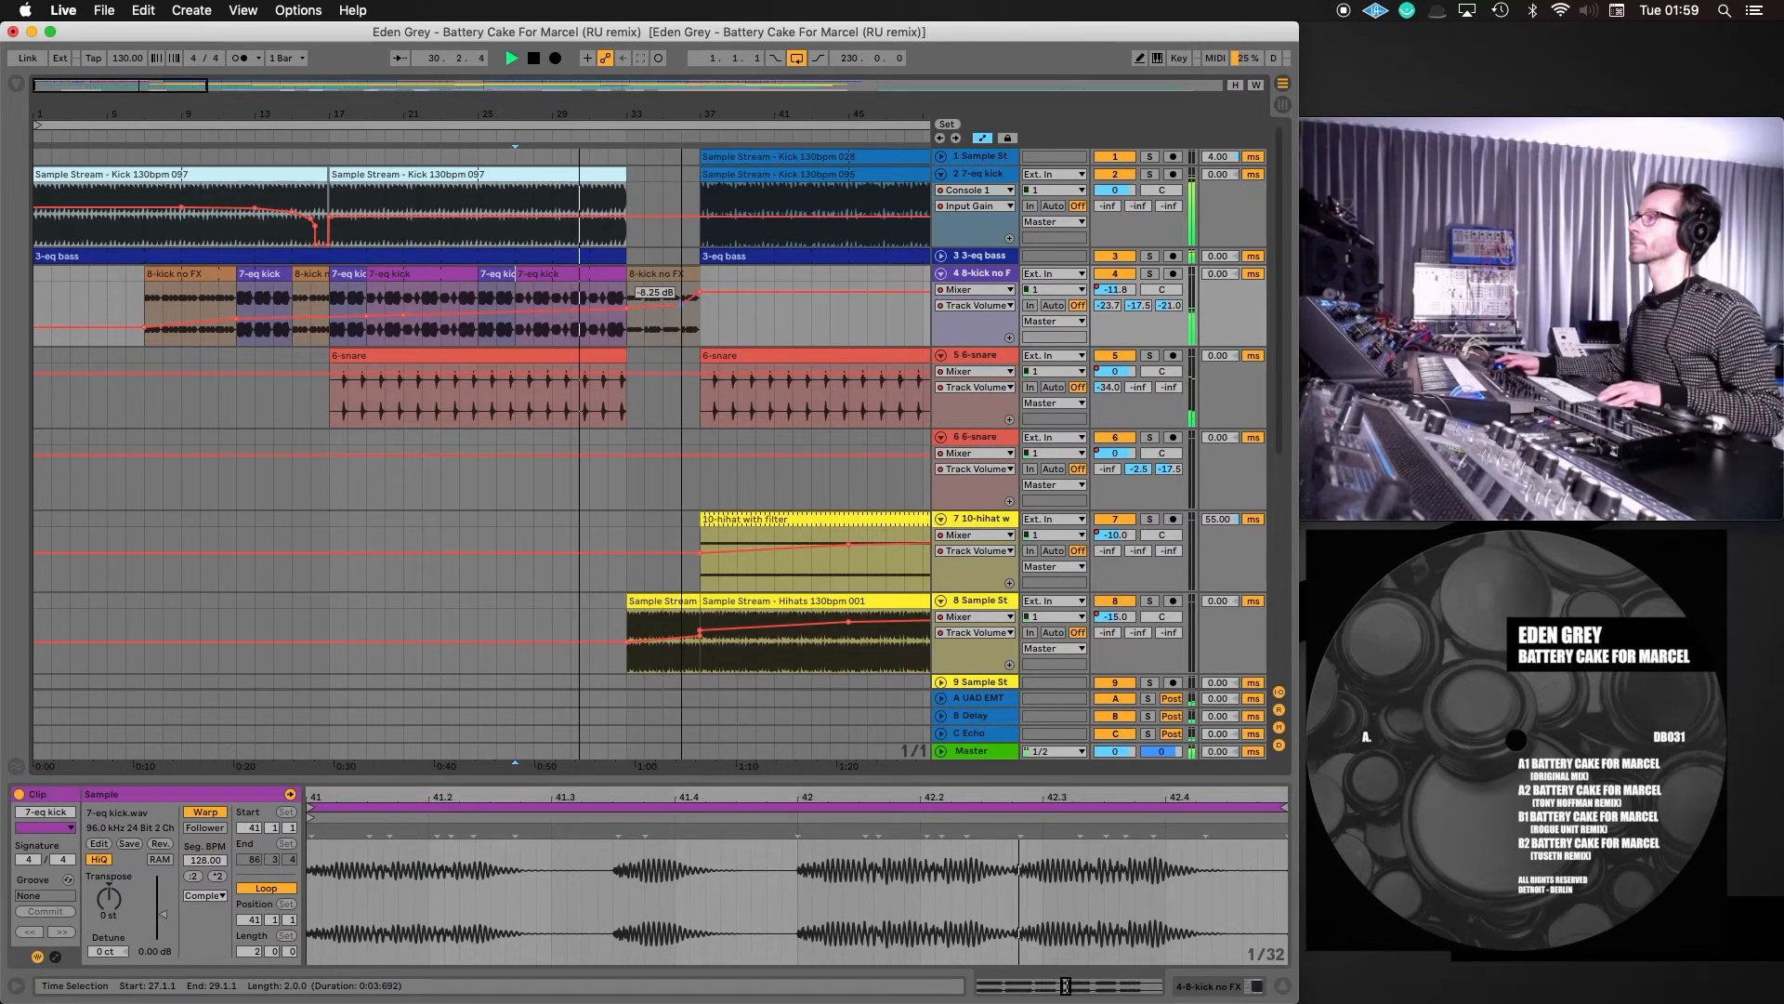
pyautogui.click(661, 307)
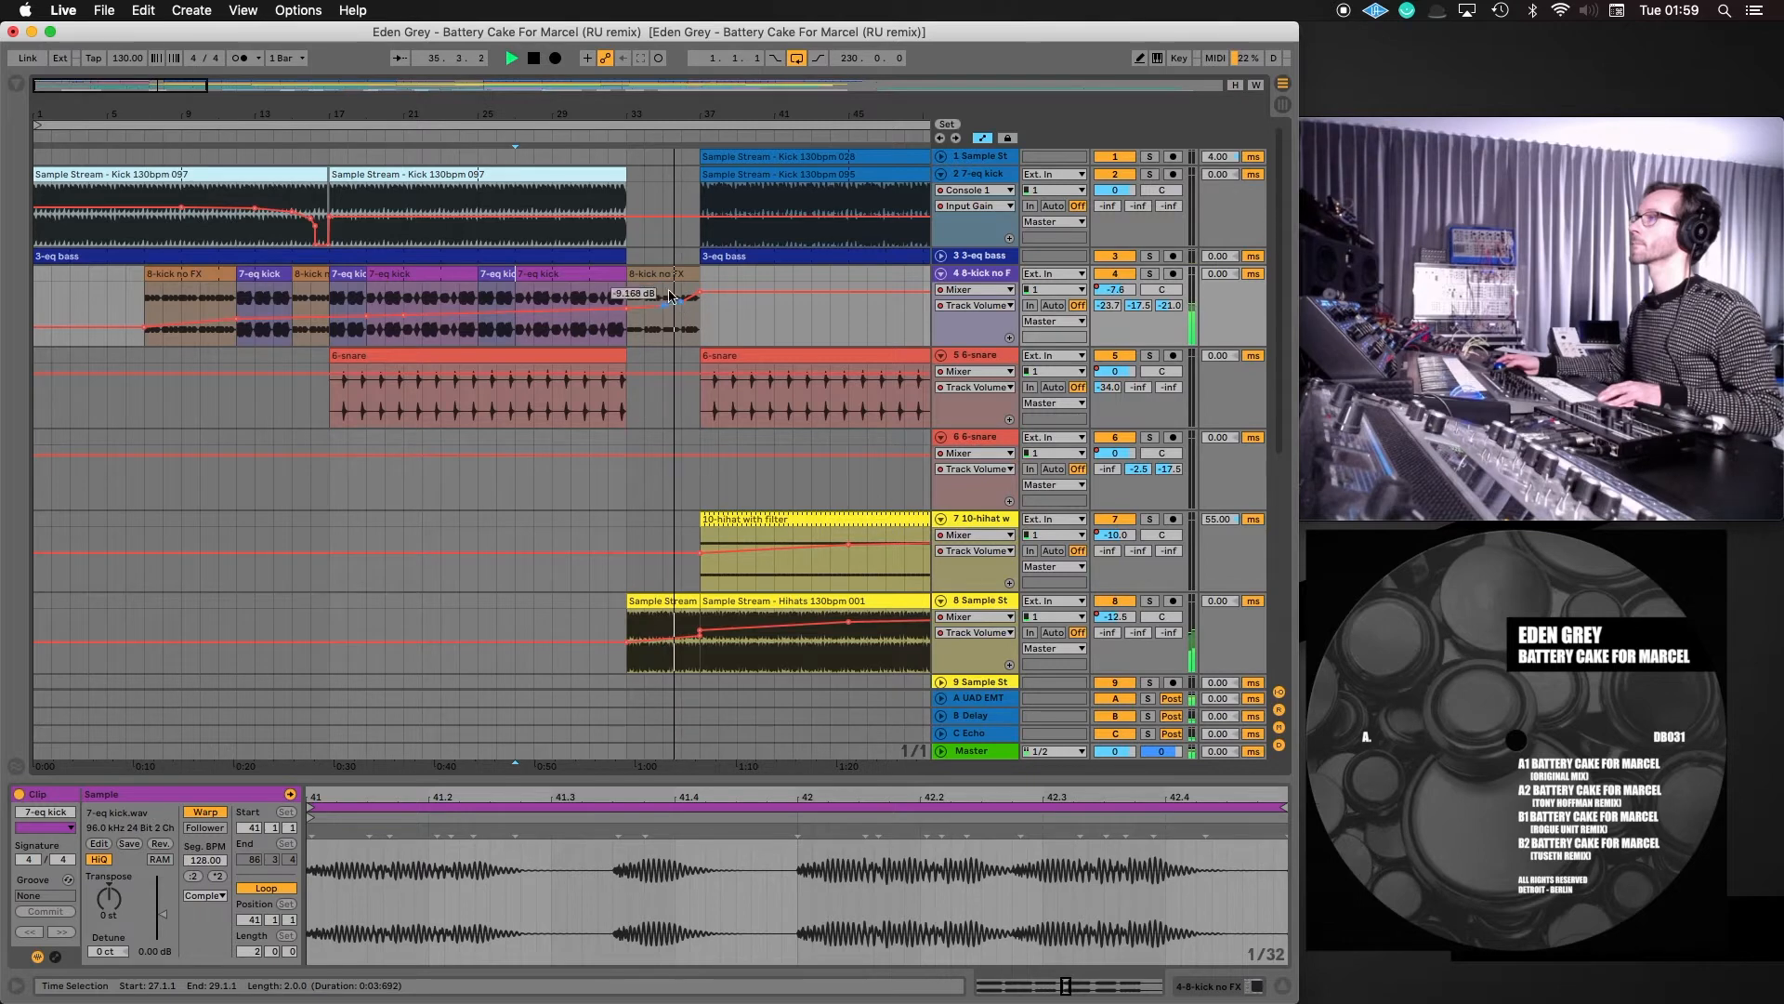
pyautogui.click(661, 272)
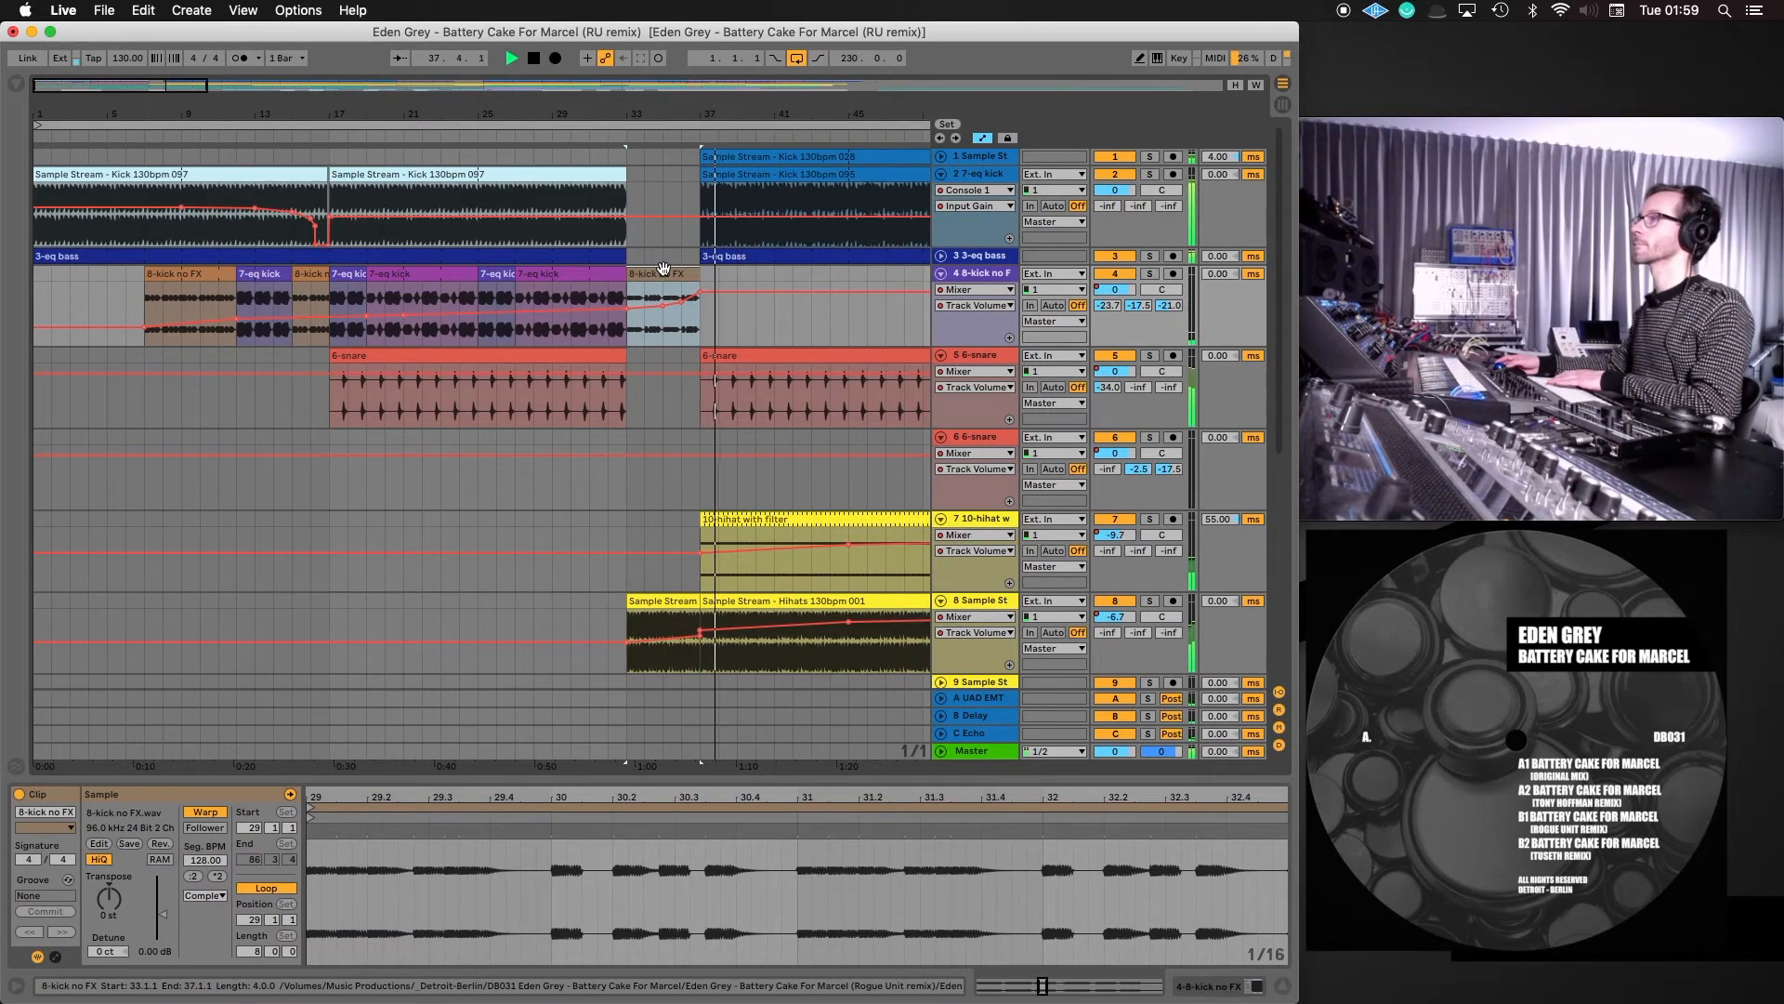
pyautogui.press('Delete')
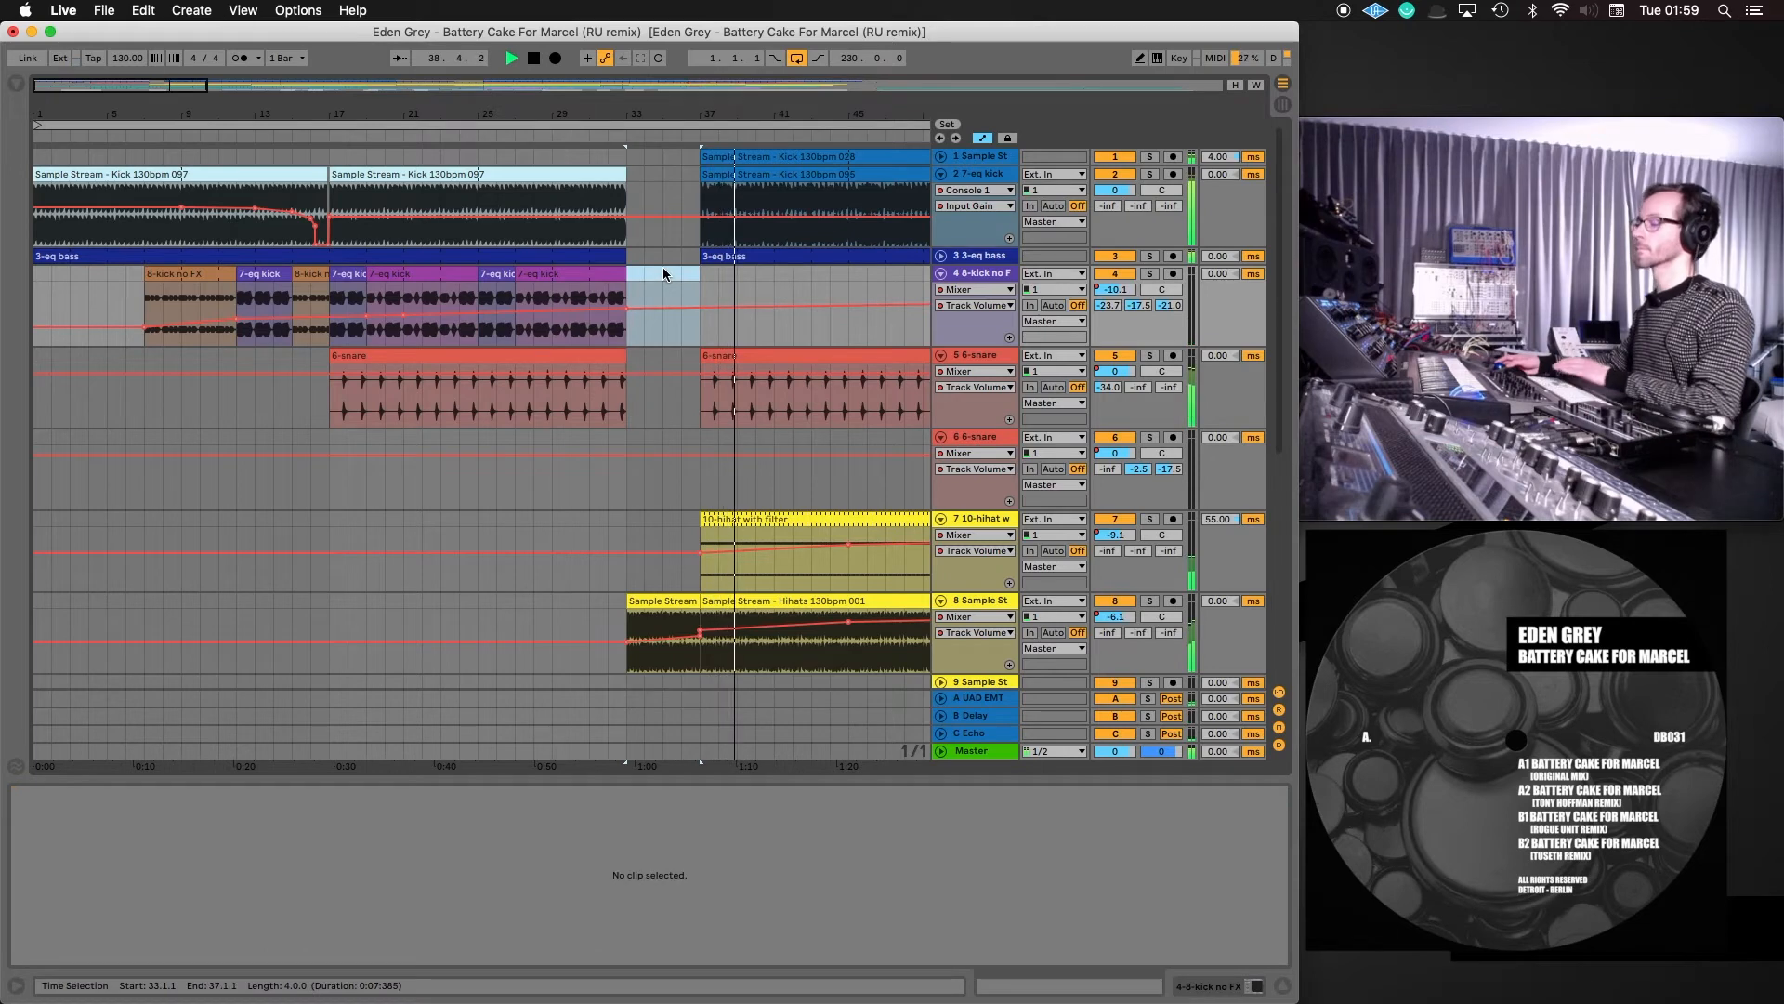
pyautogui.press('super+z')
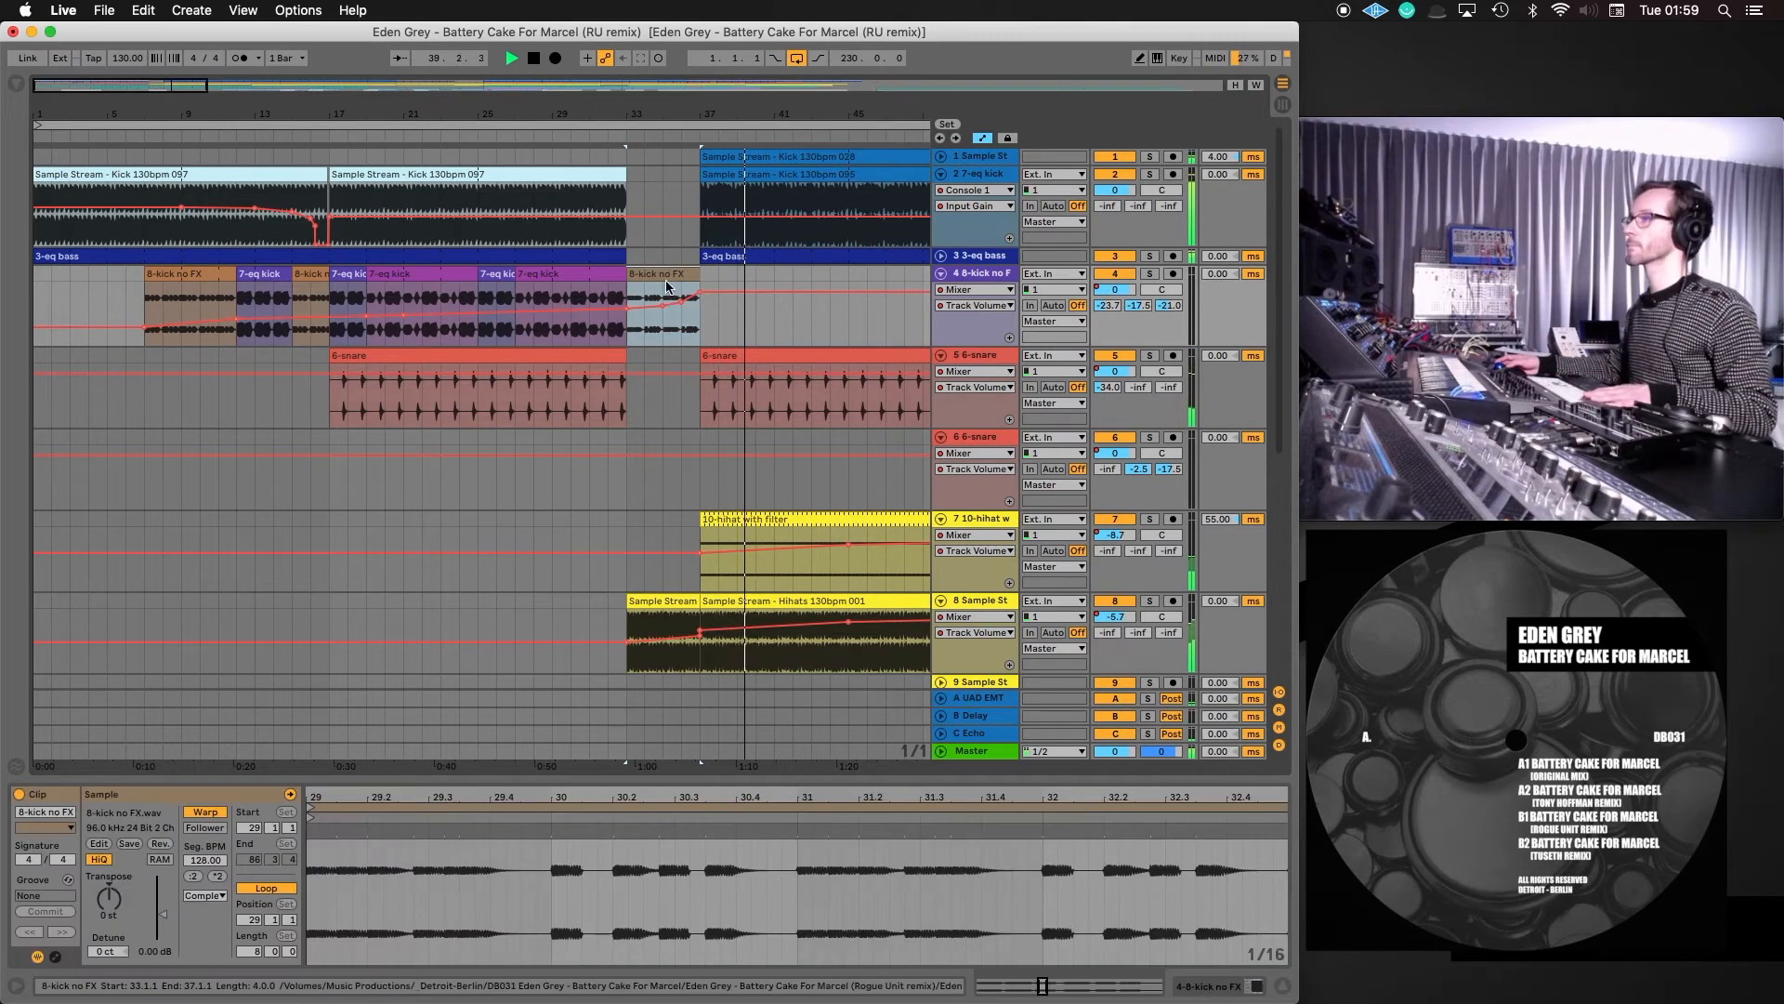
# Add a Track Volume breakpoint at about bar 39 on track 4 and delete the 8-kick no FX clip at bars 33 to 37
pyautogui.click(736, 292)
pyautogui.click(671, 269)
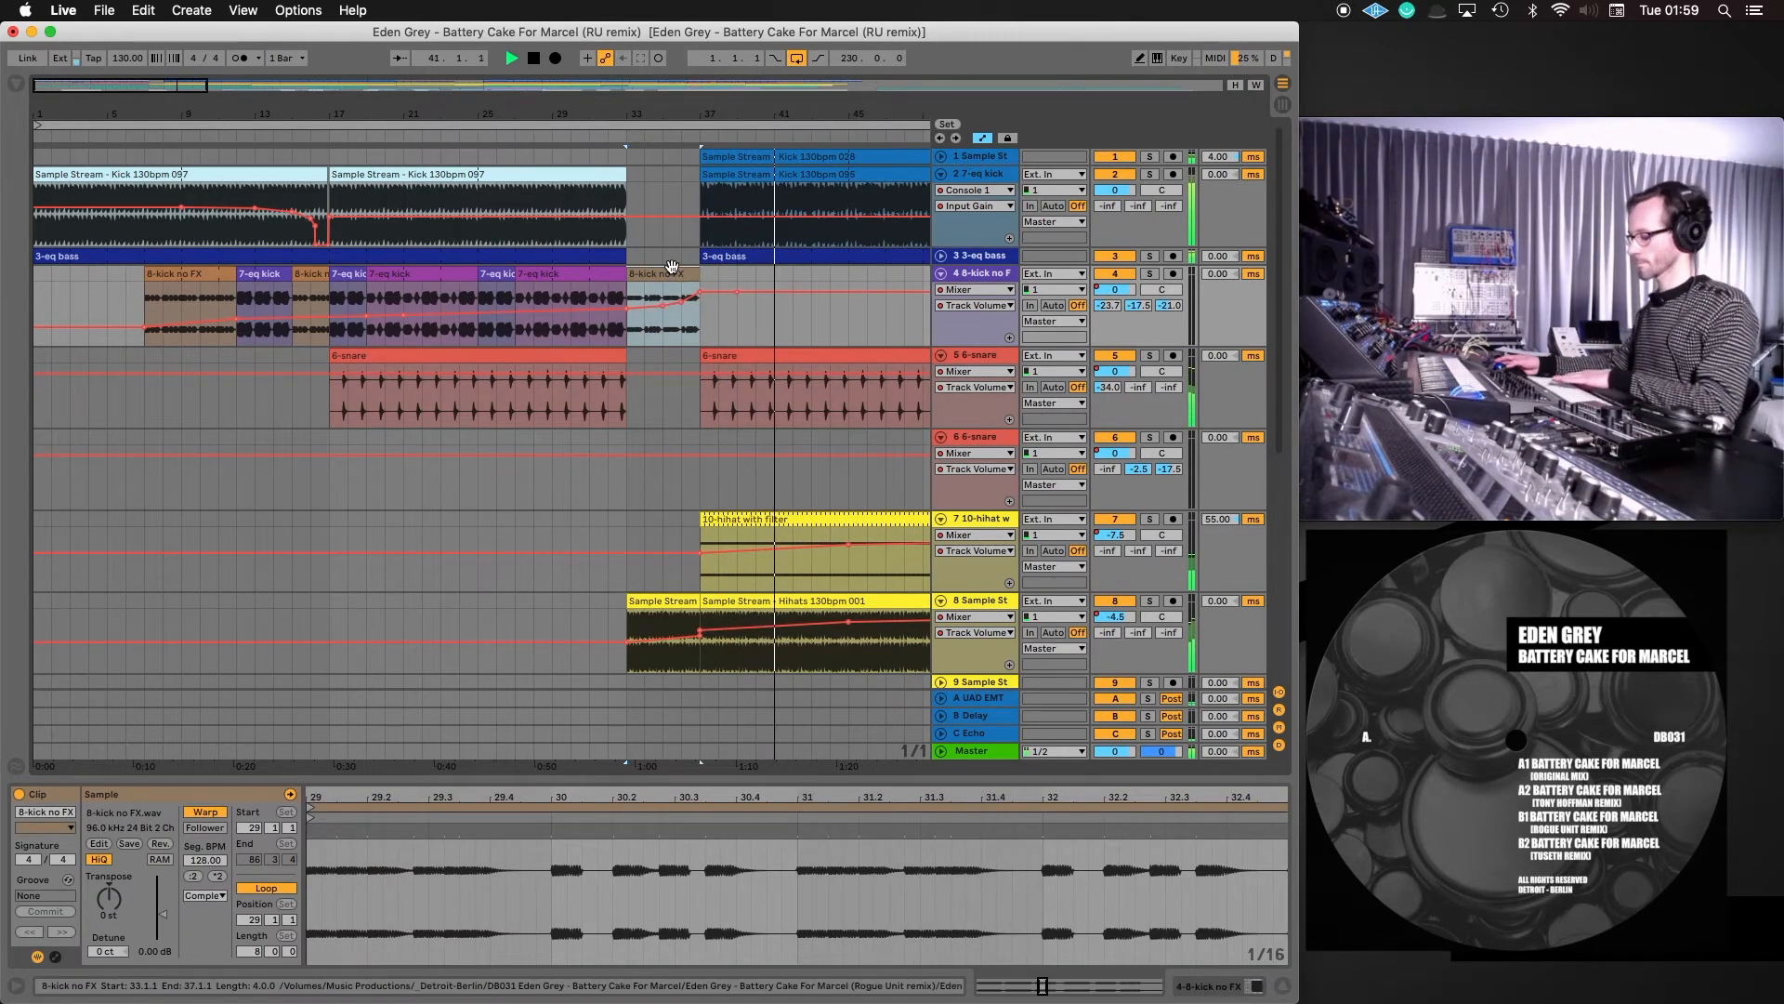
pyautogui.press('Delete')
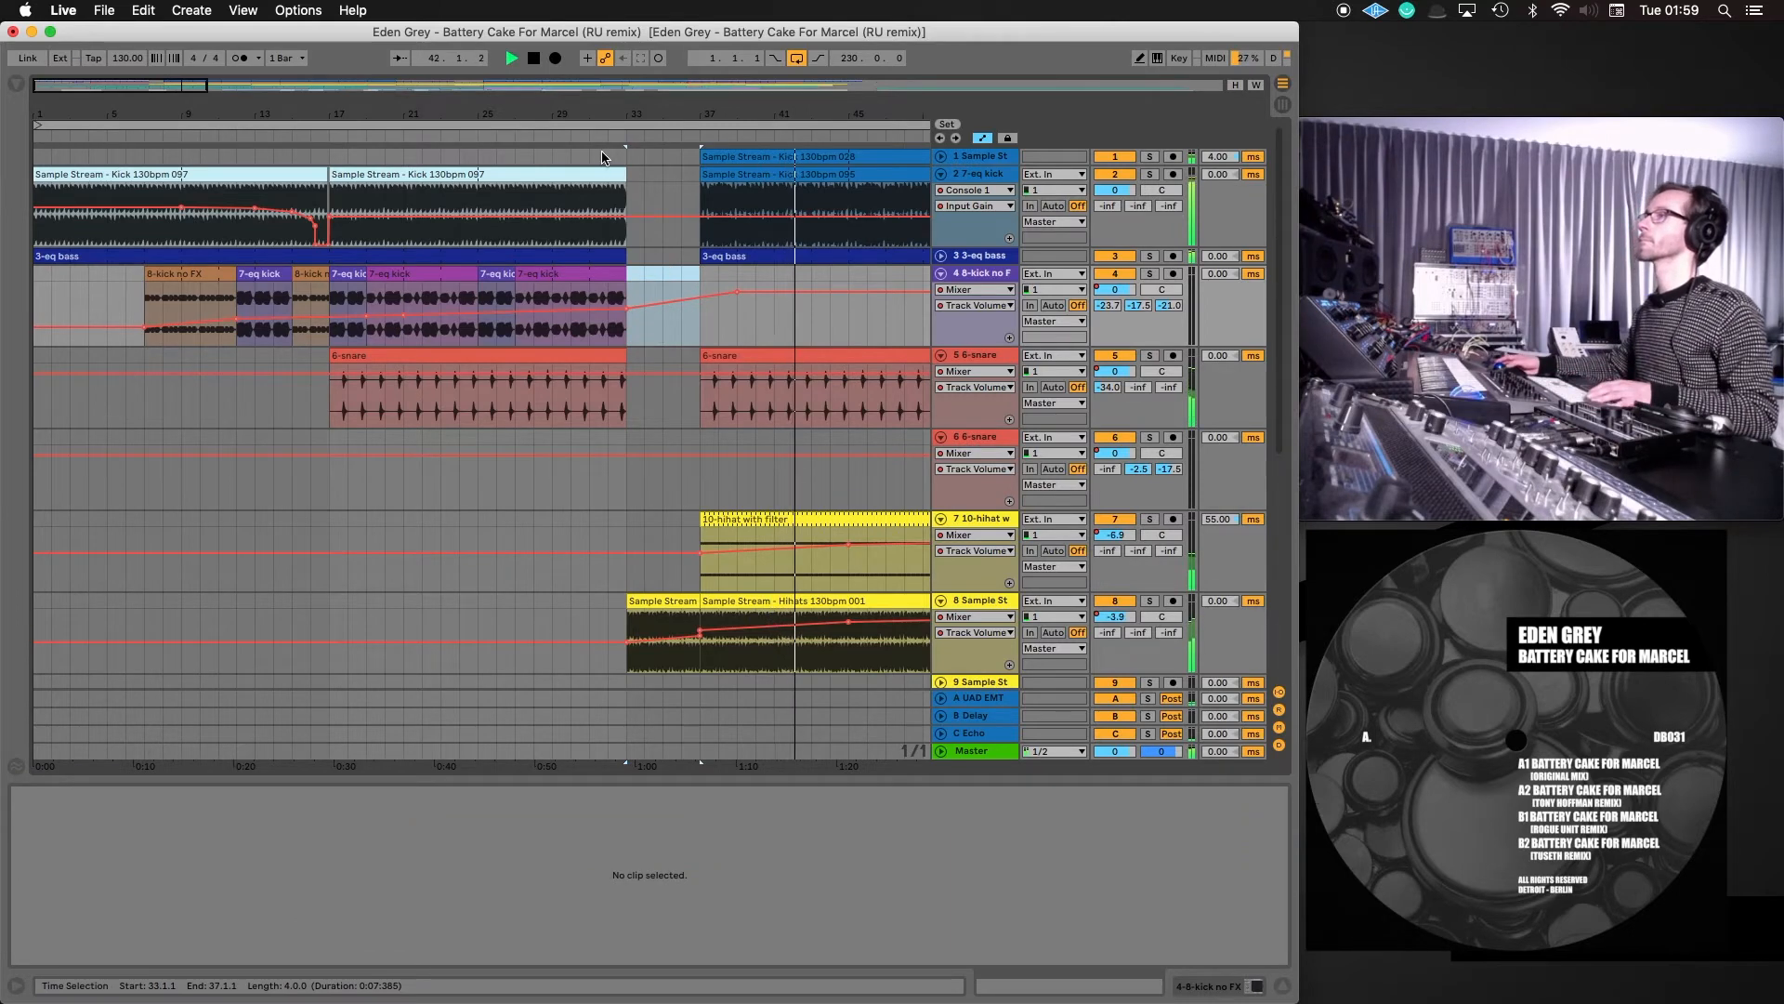
# Automate the Track Volume of snare track 5 to rise from -4 dB at bar 17 to 0 dB around bar 29
pyautogui.moveTo(581, 114); pyautogui.dragTo(581, 55)
pyautogui.moveTo(250, 115); pyautogui.dragTo(225, 108)
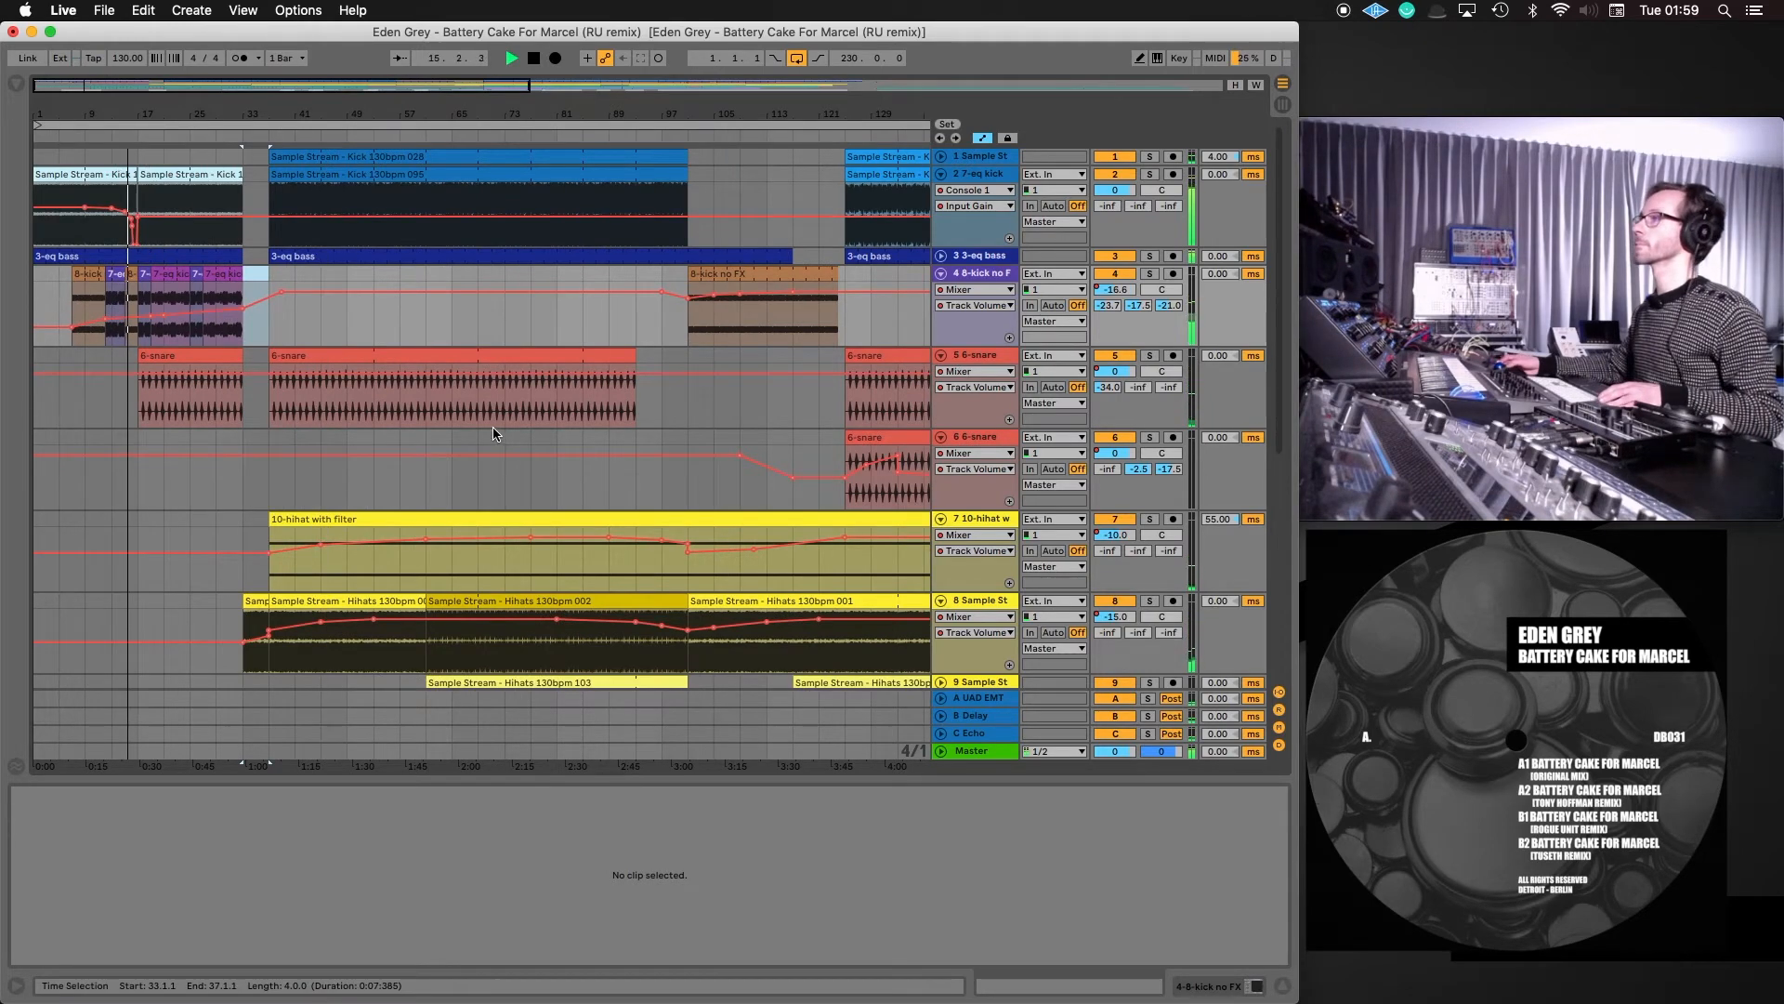
pyautogui.click(218, 380)
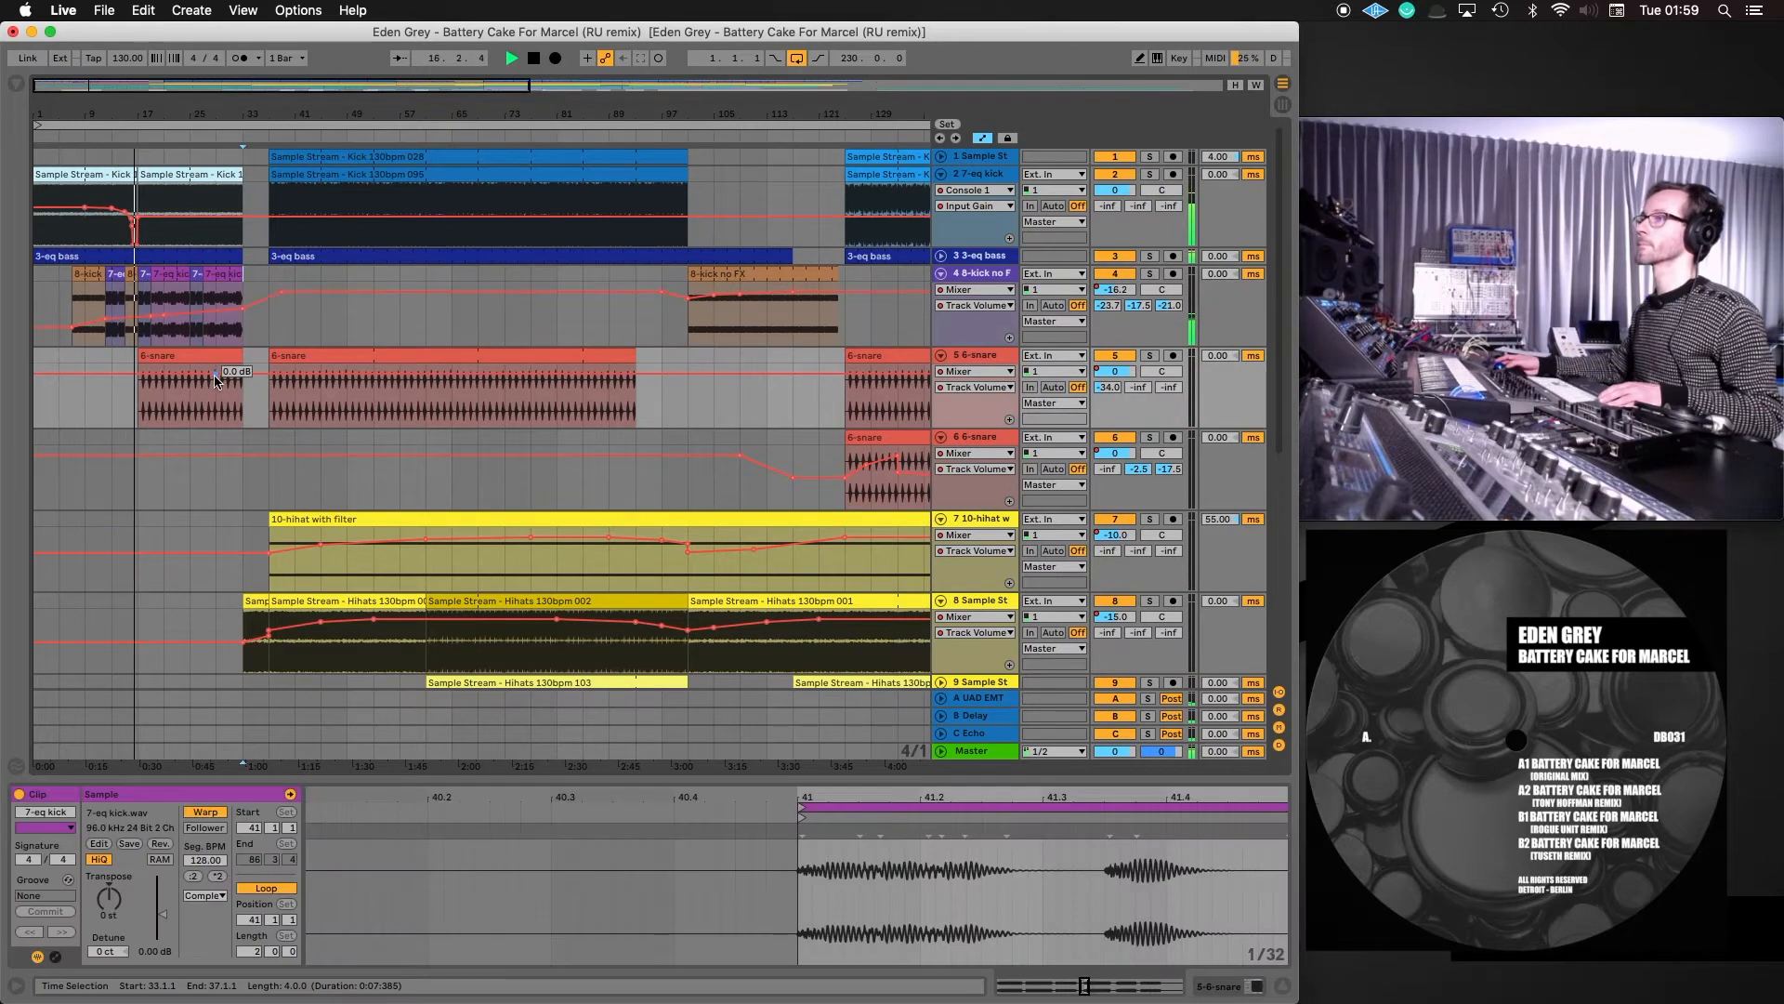
pyautogui.click(167, 377)
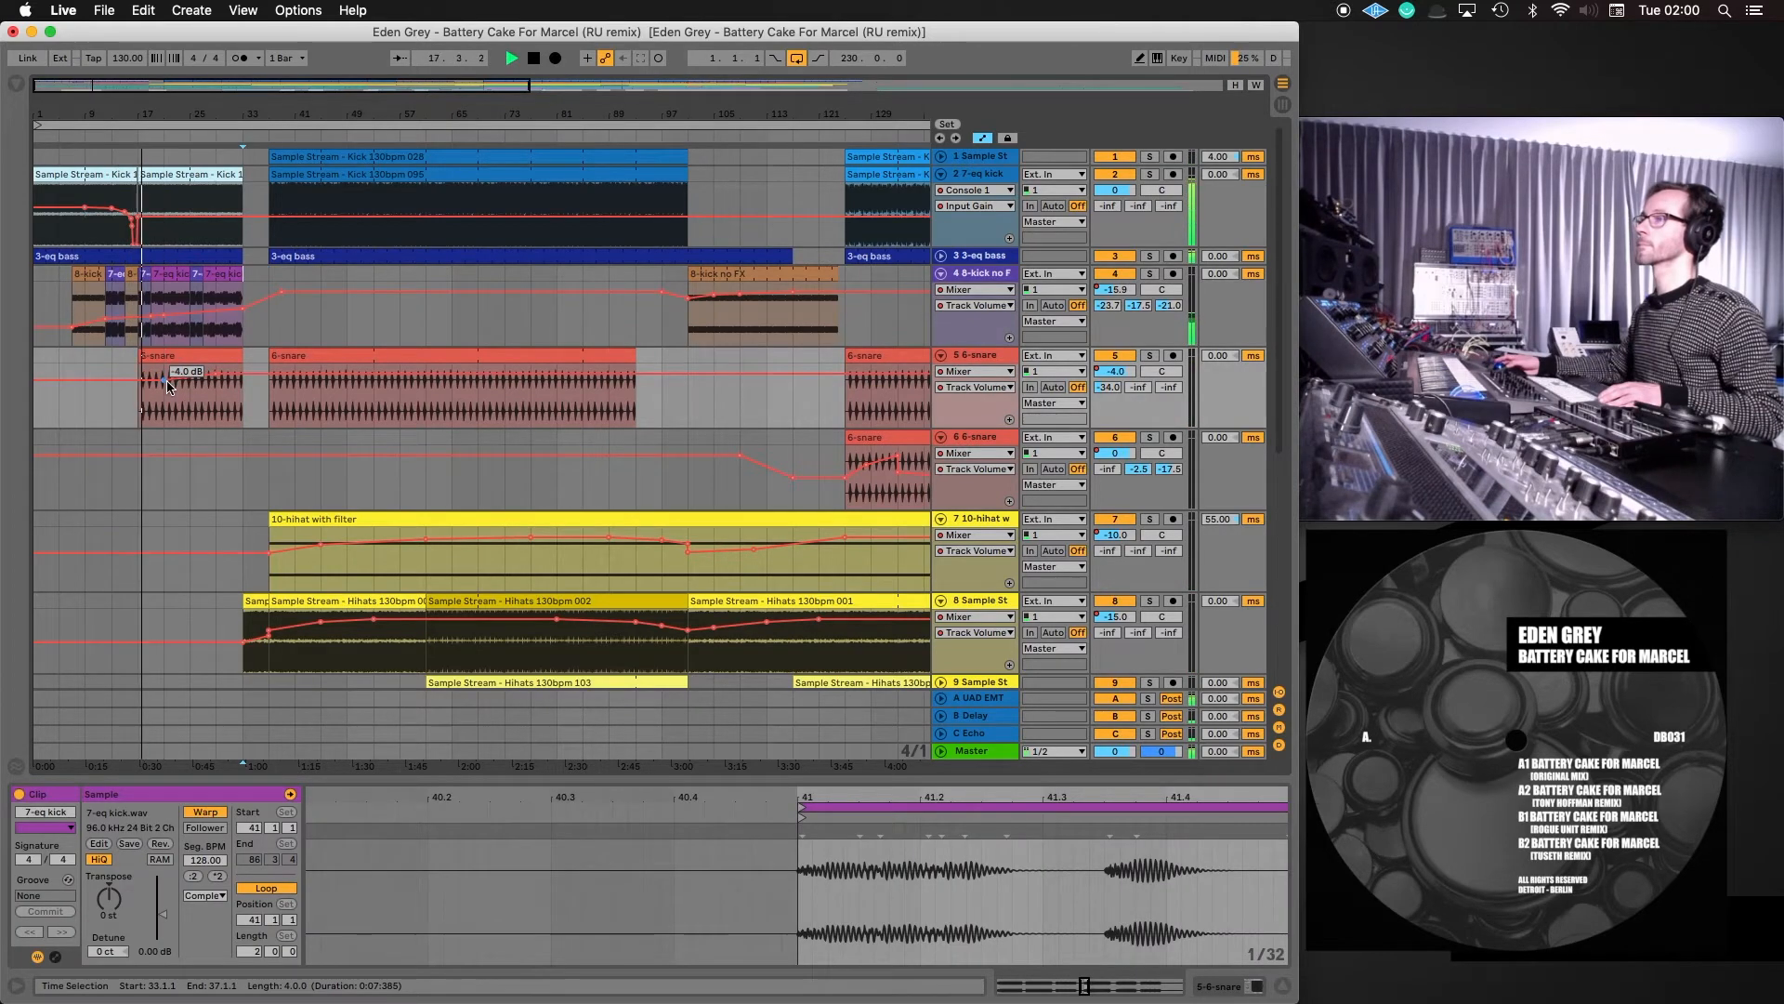
pyautogui.click(141, 382)
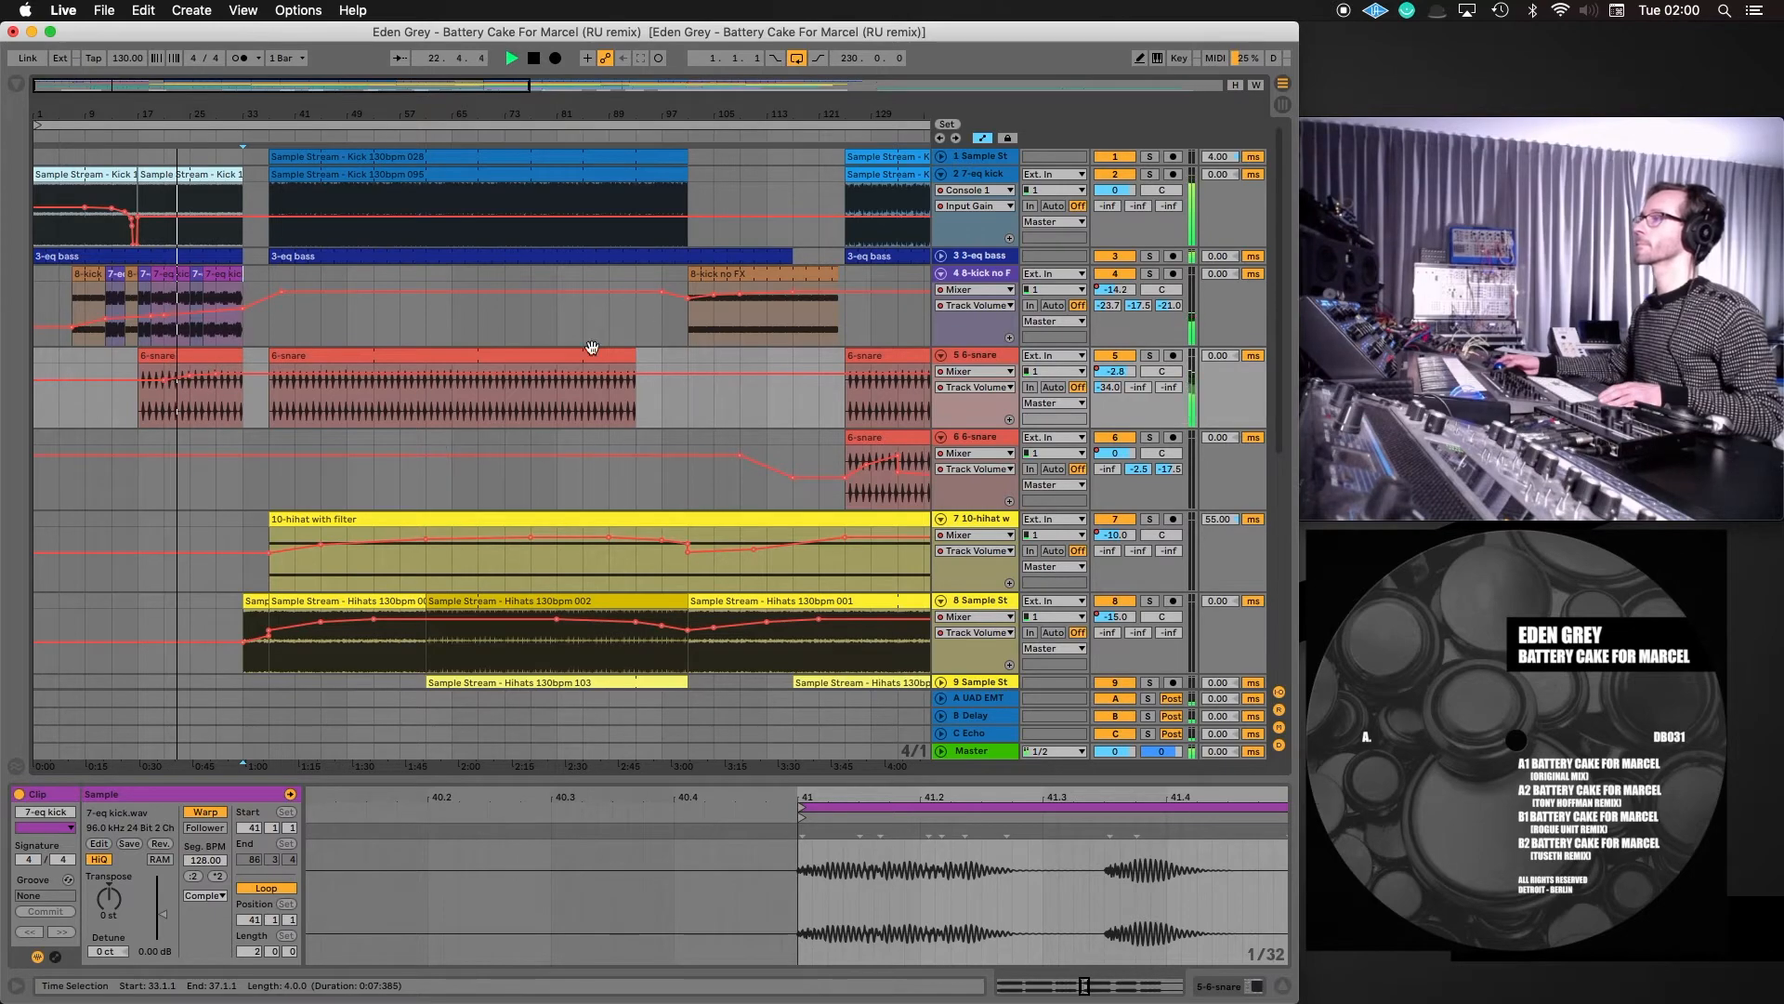
# Look over the percussion, lead and voice tracks and replay the arrangement from the start
pyautogui.scroll(-5, 592, 567)
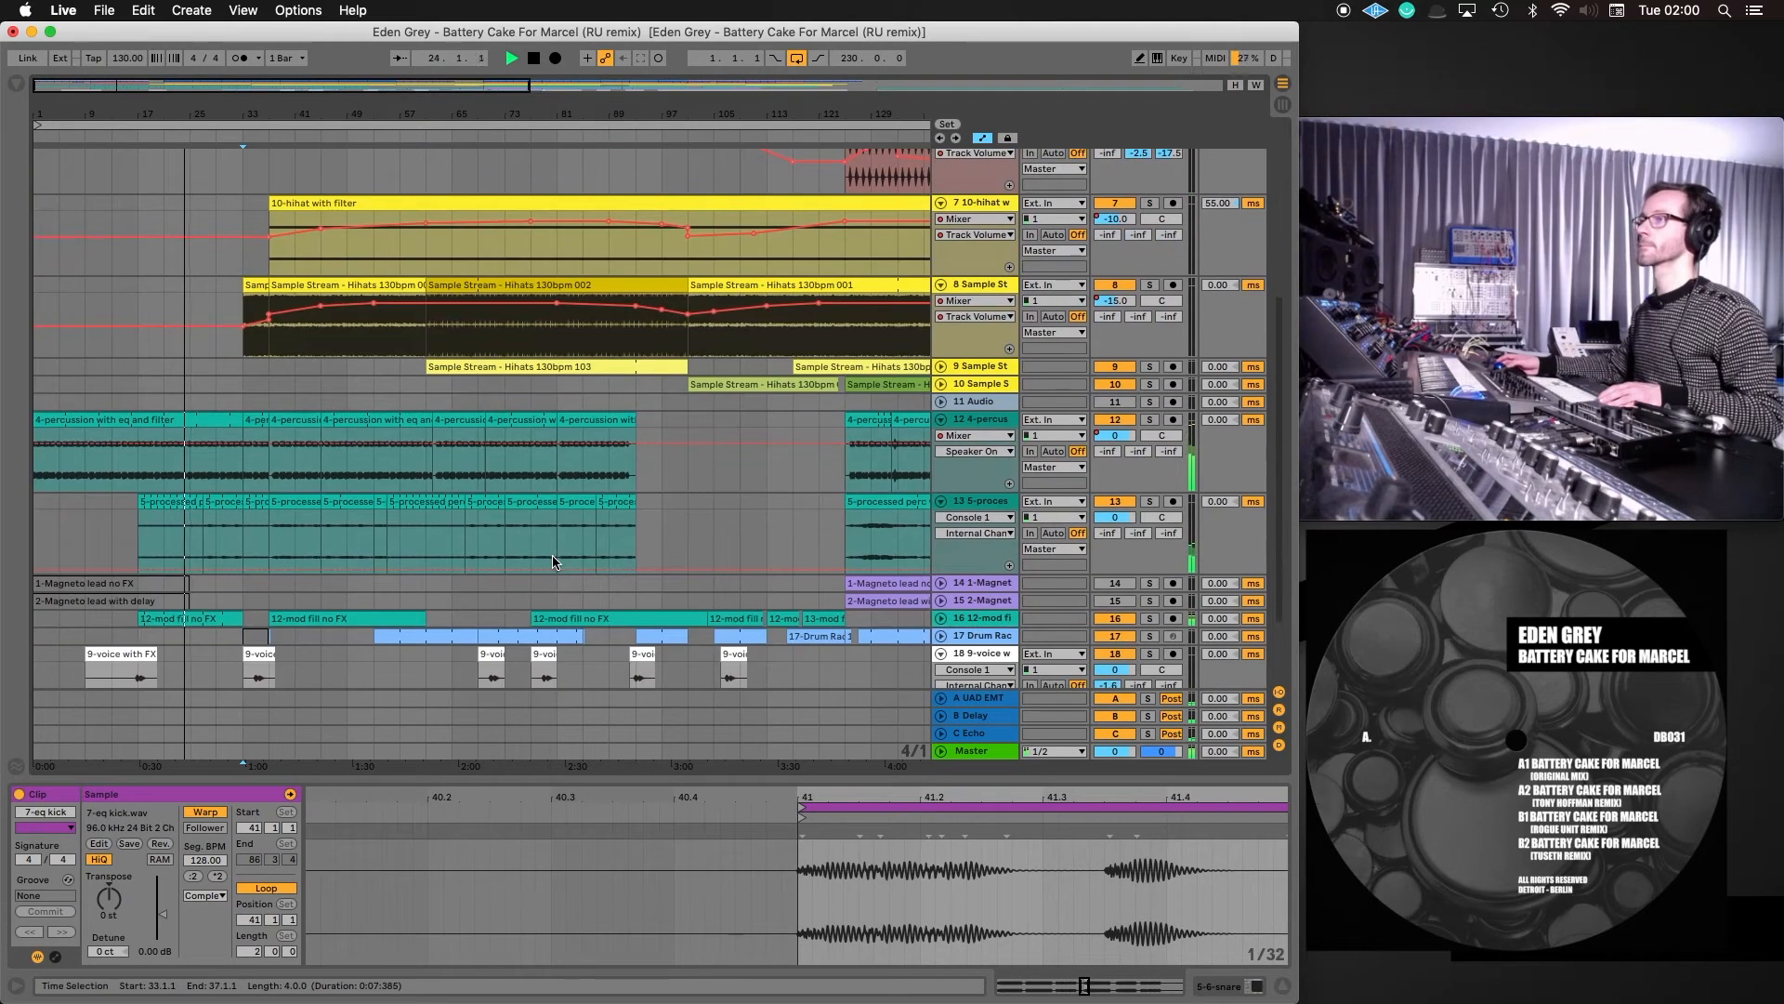
pyautogui.scroll(-1, 553, 562)
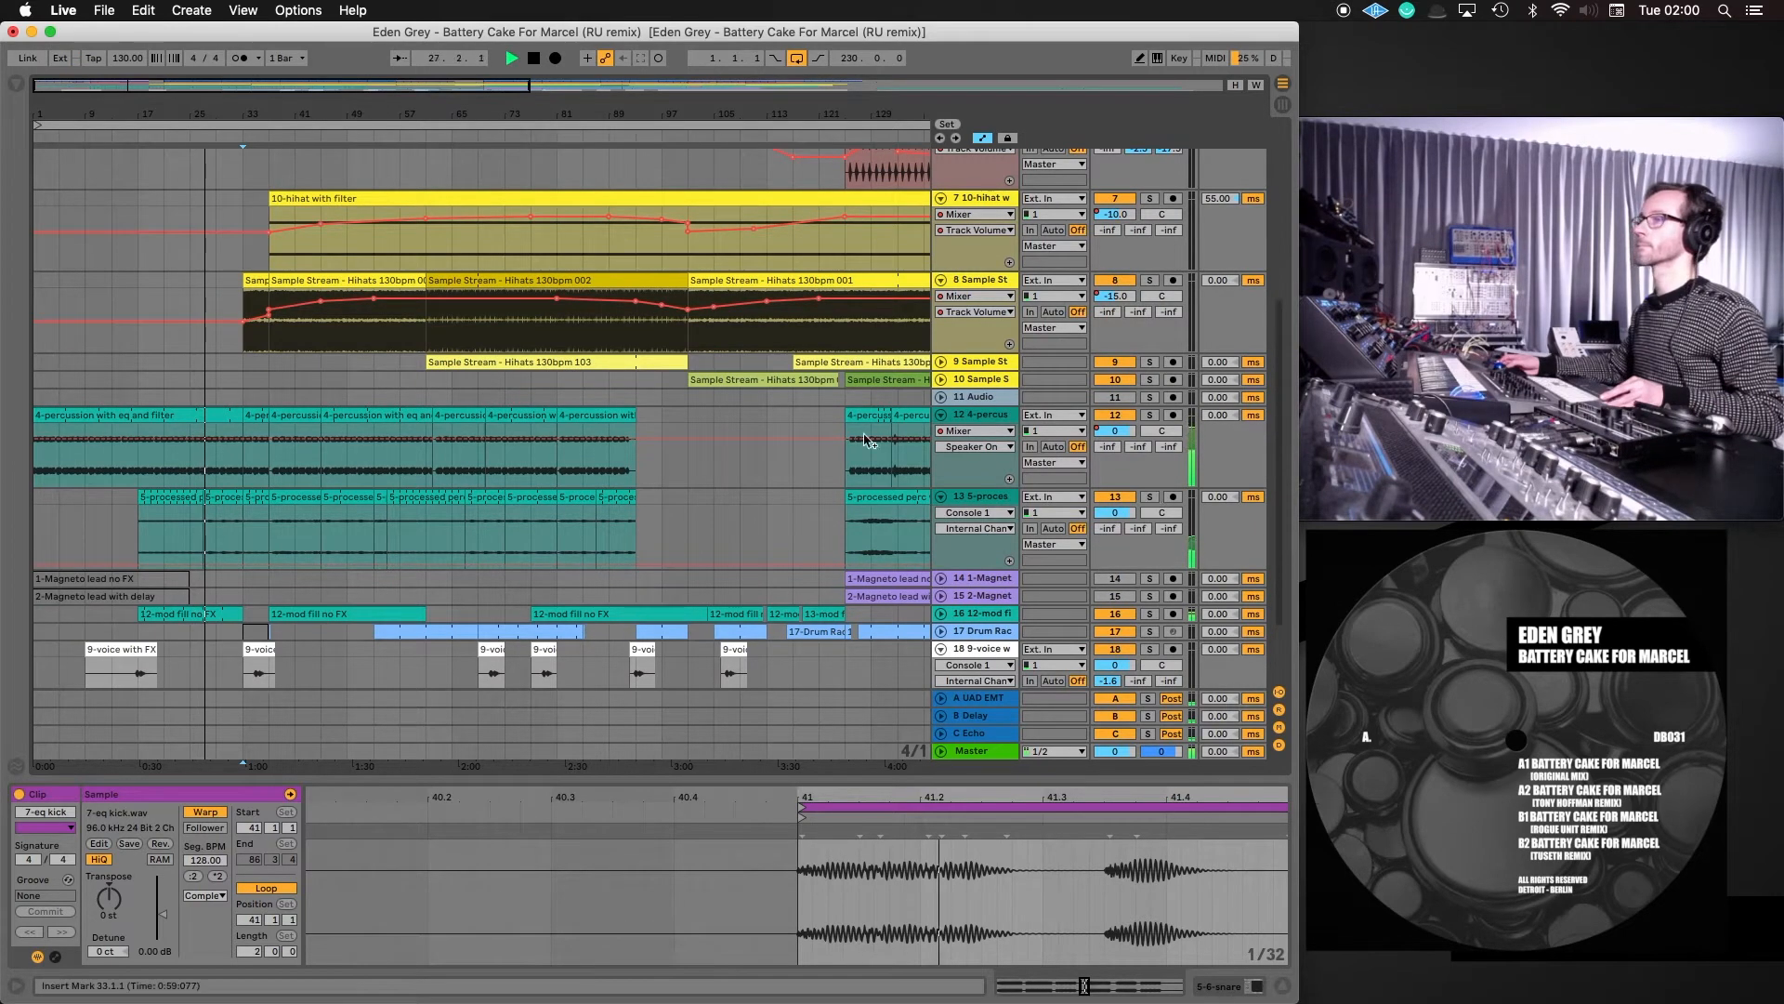
pyautogui.scroll(10, 689, 406)
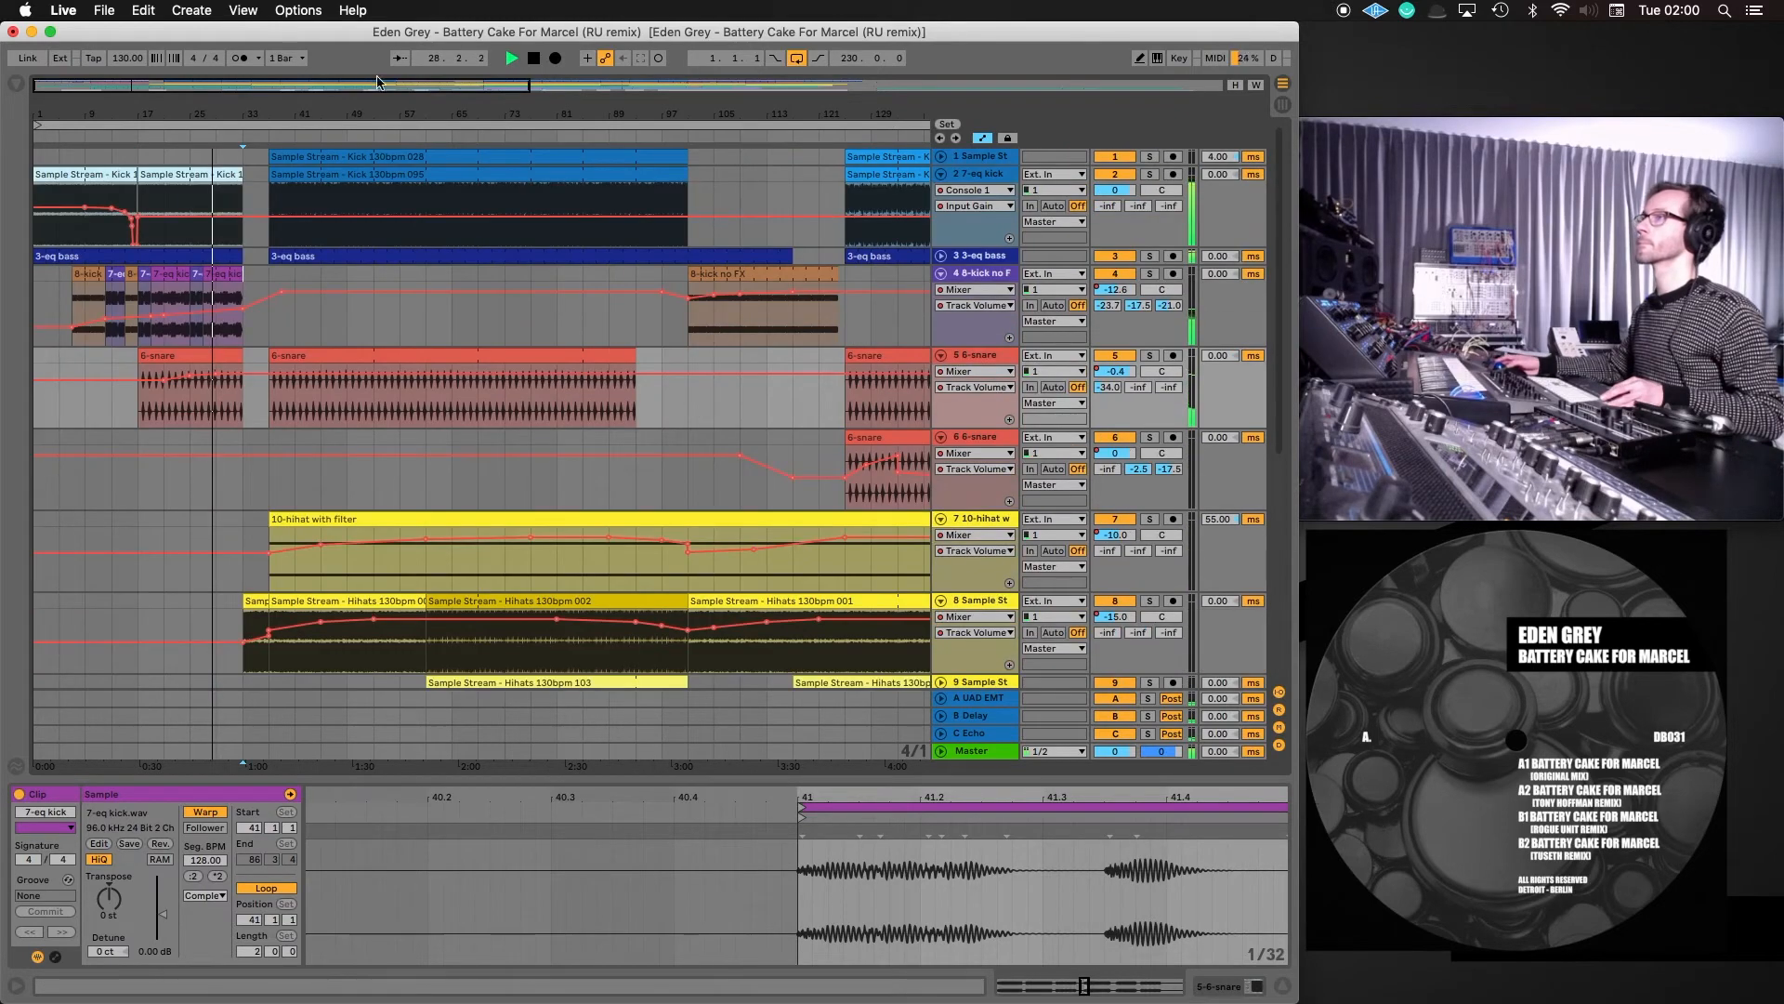
pyautogui.doubleClick(536, 58)
pyautogui.click(512, 61)
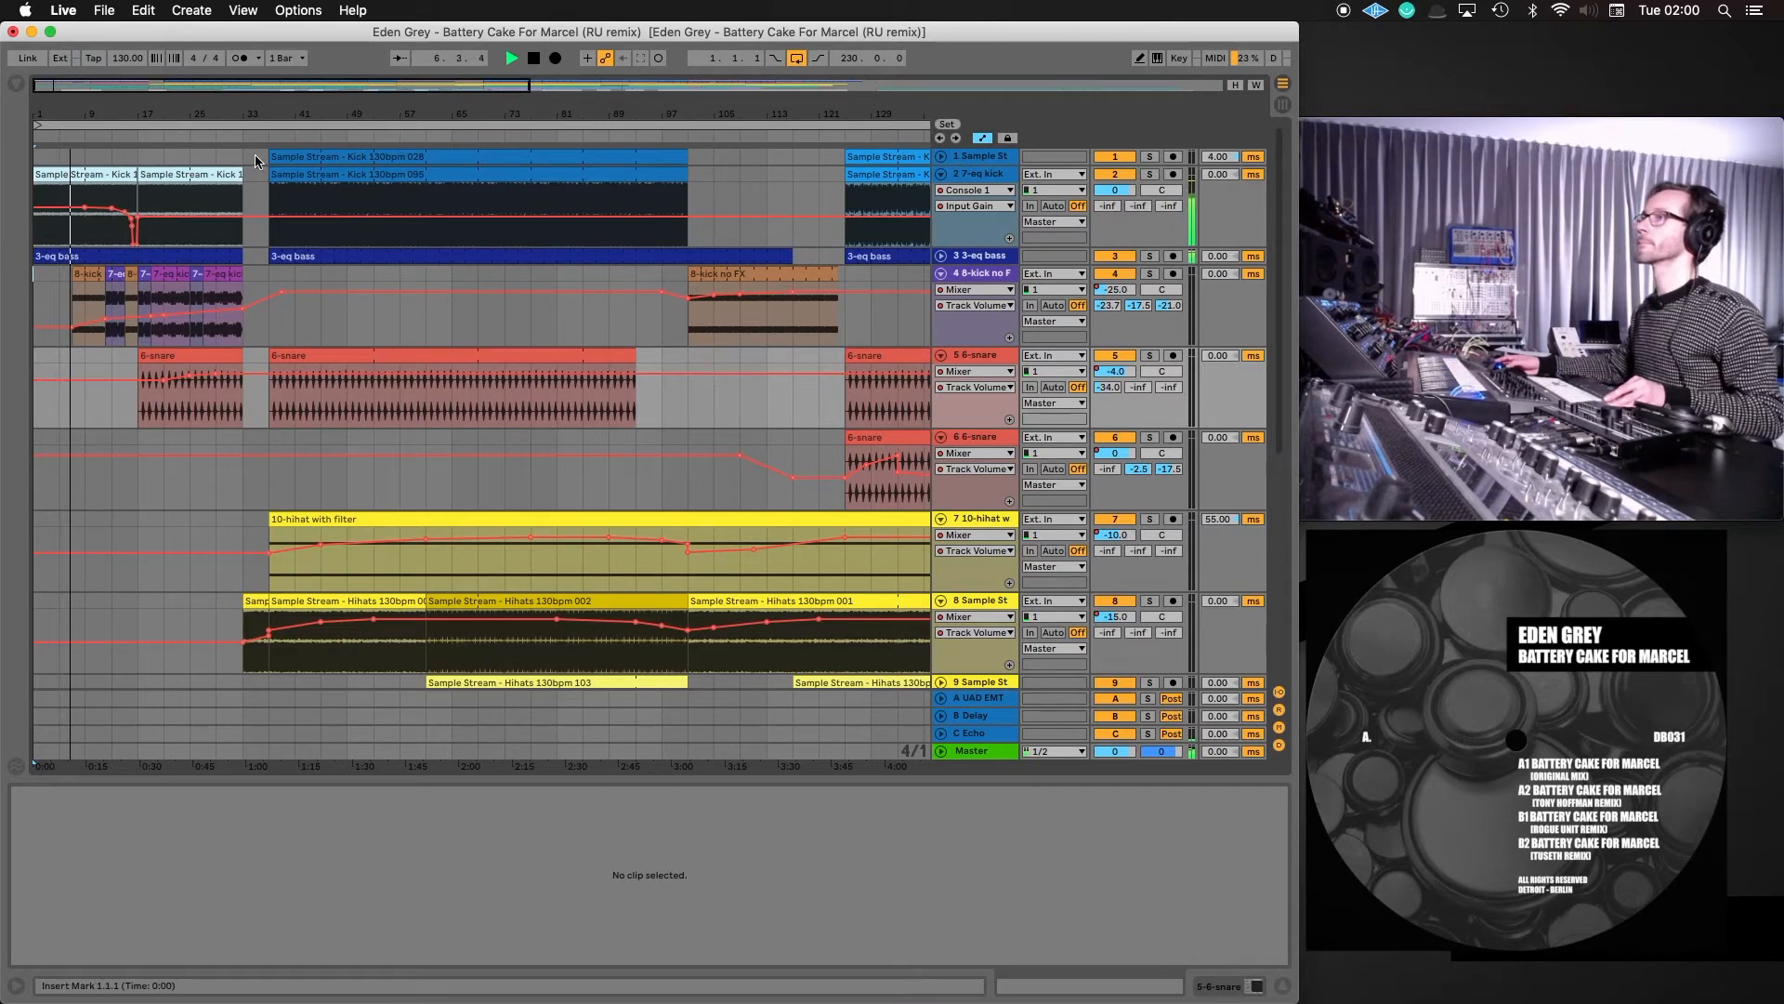
# Place a 16-bar copy of Sample Stream - Kick 130bpm 028 at bar 1 on track 1, transposed -7 st with 7.94 dB gain, and replay it
pyautogui.moveTo(244, 159); pyautogui.dragTo(130, 155)
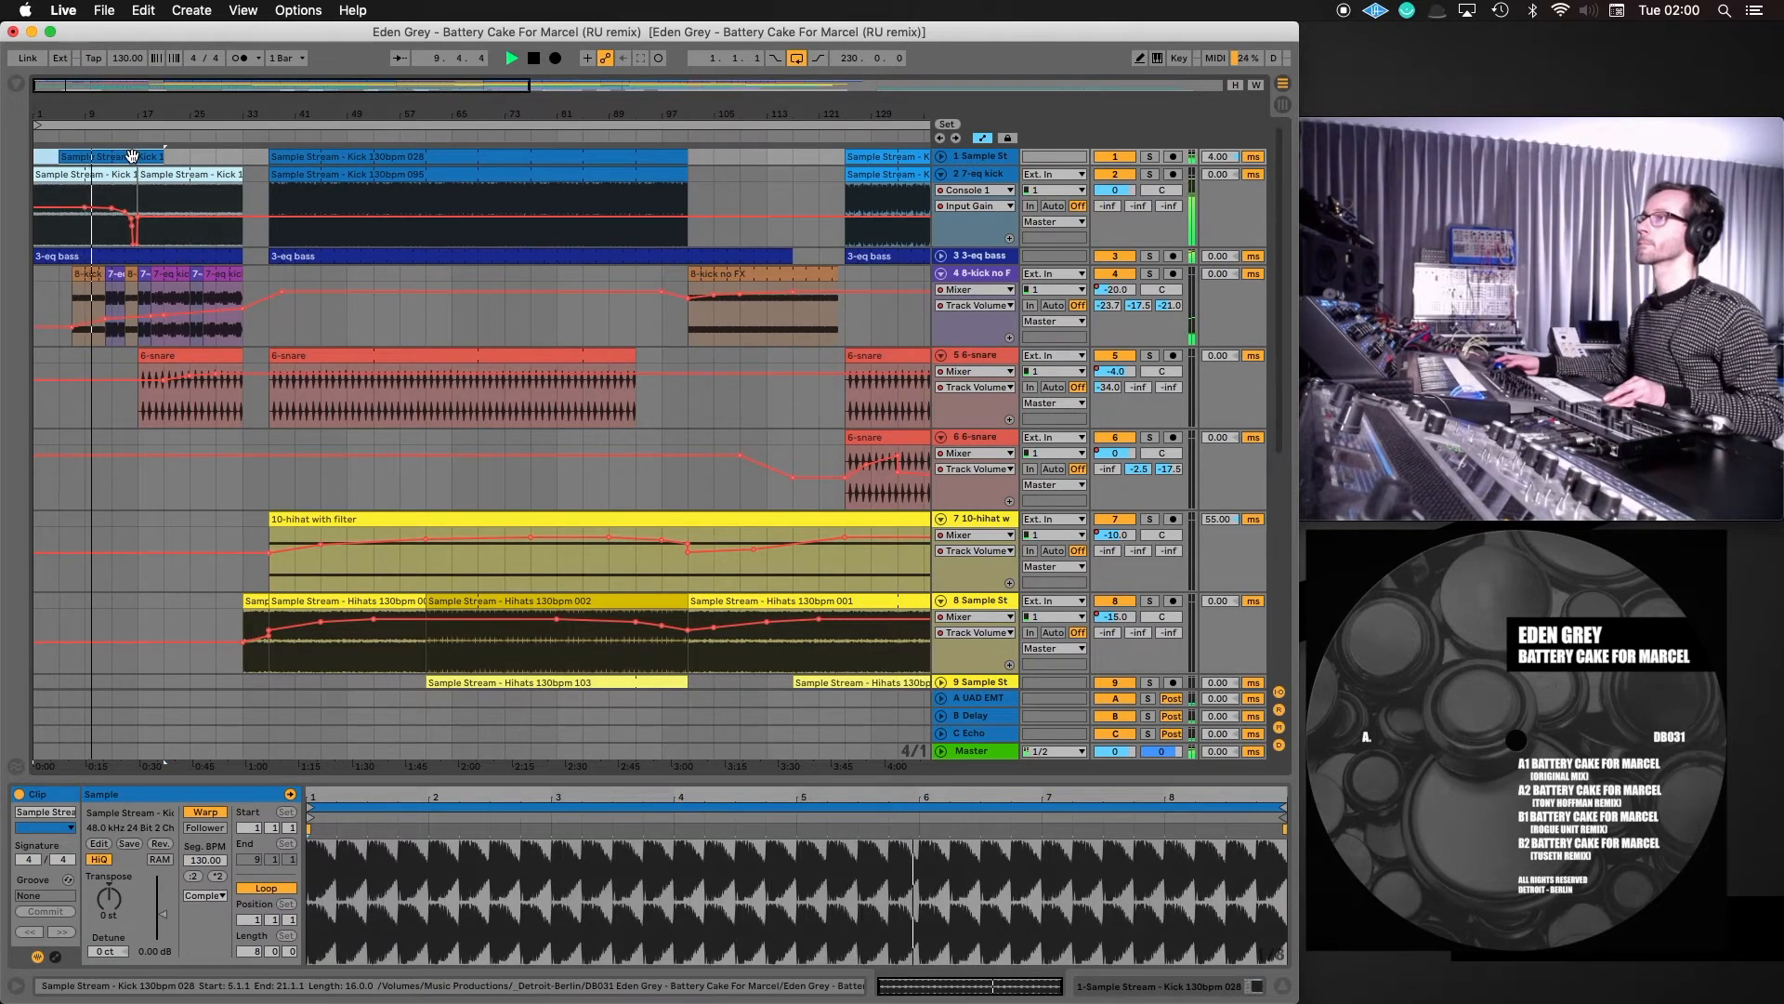
pyautogui.moveTo(168, 920); pyautogui.dragTo(109, 913)
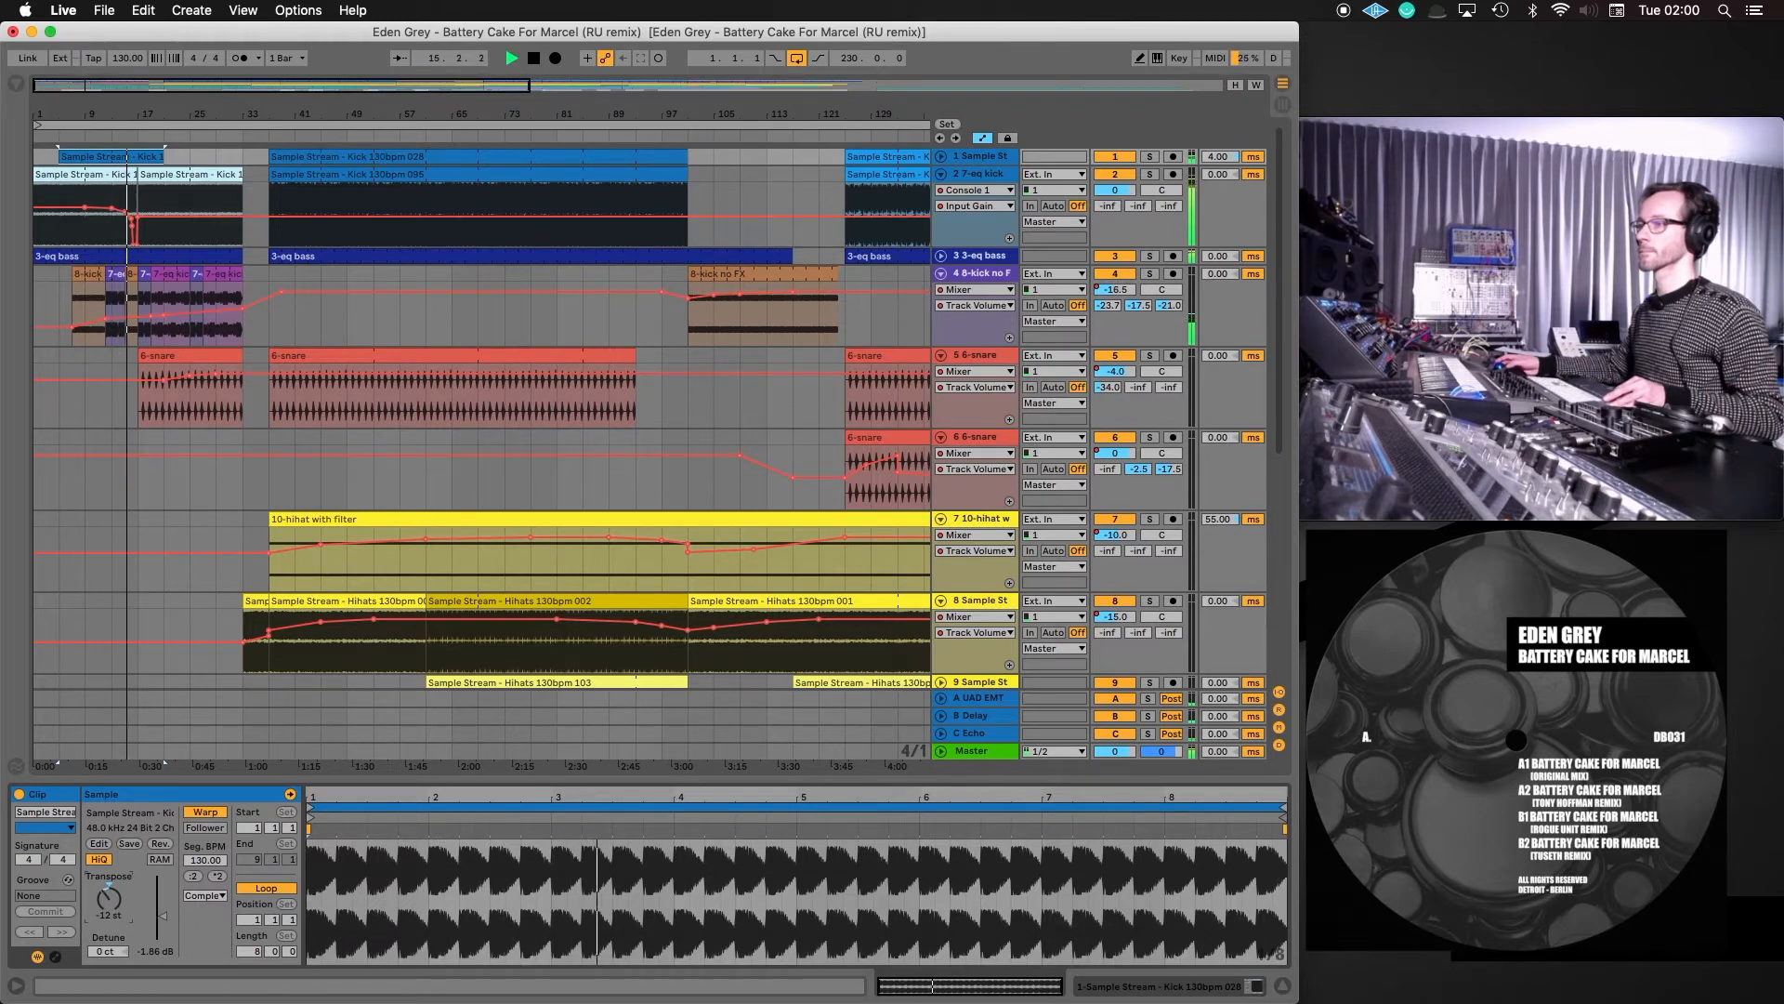
pyautogui.moveTo(163, 916)
pyautogui.mouseDown()
pyautogui.moveTo(162, 892)
pyautogui.moveTo(163, 916)
pyautogui.moveTo(112, 890)
pyautogui.moveTo(167, 918)
pyautogui.mouseUp()
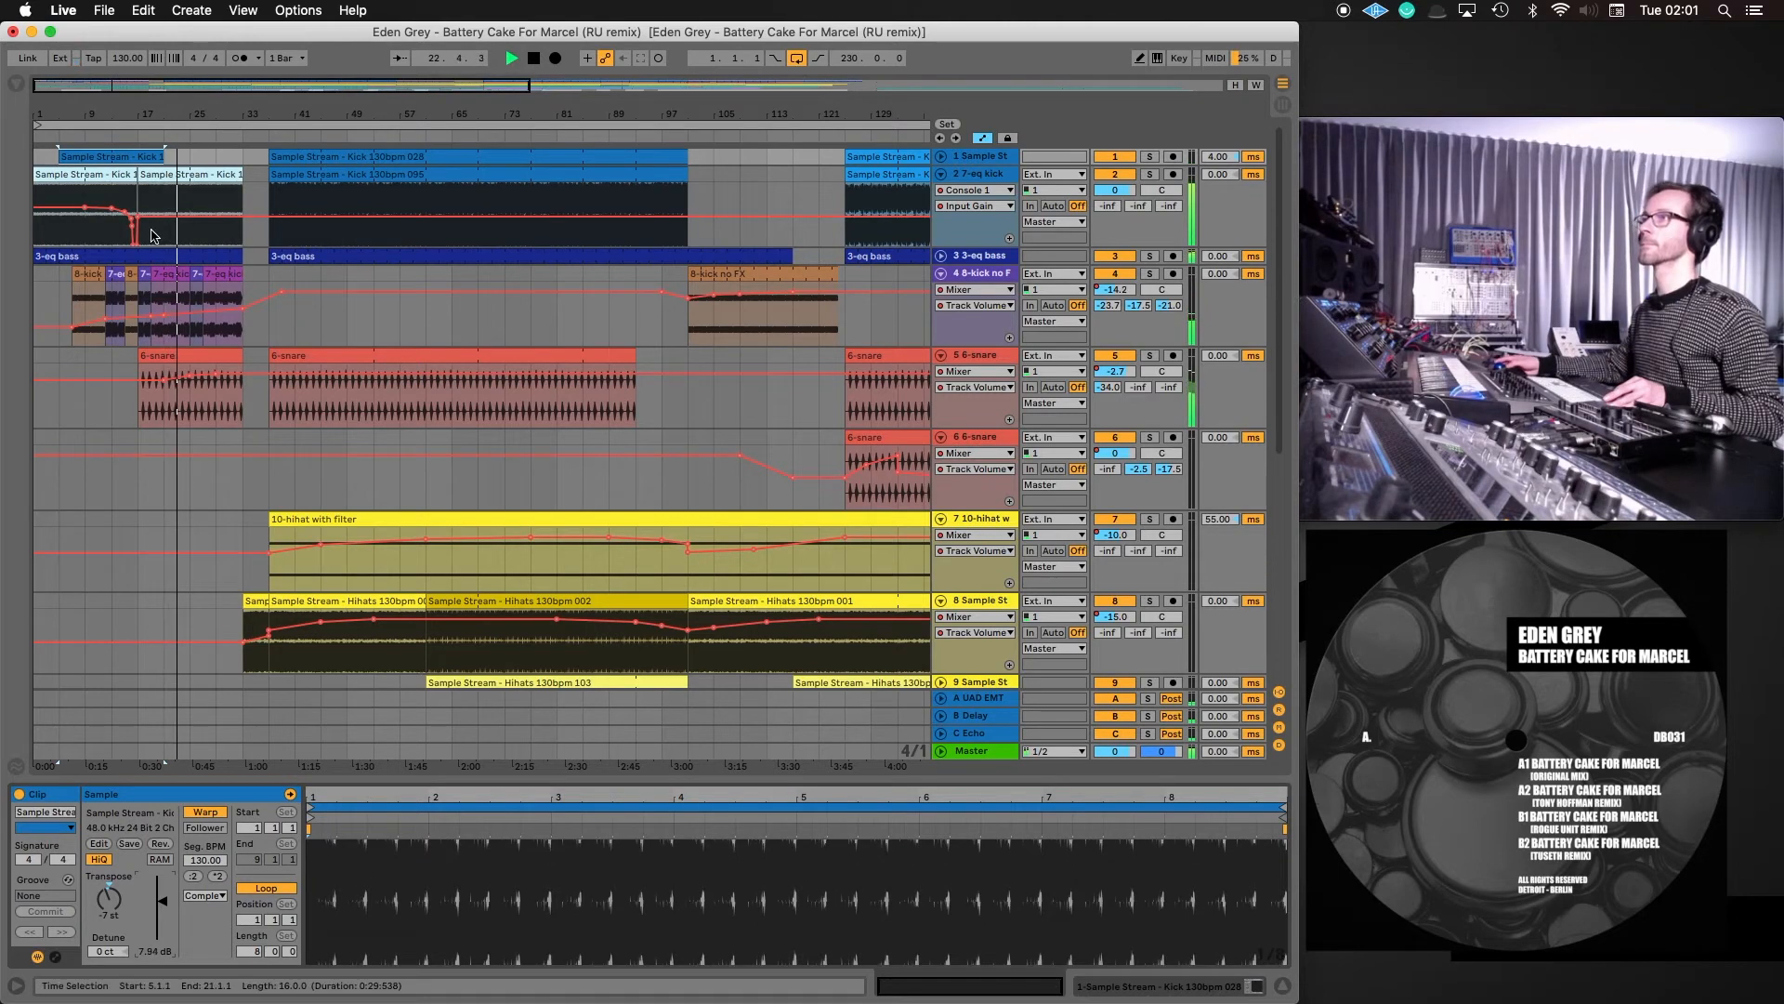
pyautogui.moveTo(103, 157); pyautogui.dragTo(78, 156)
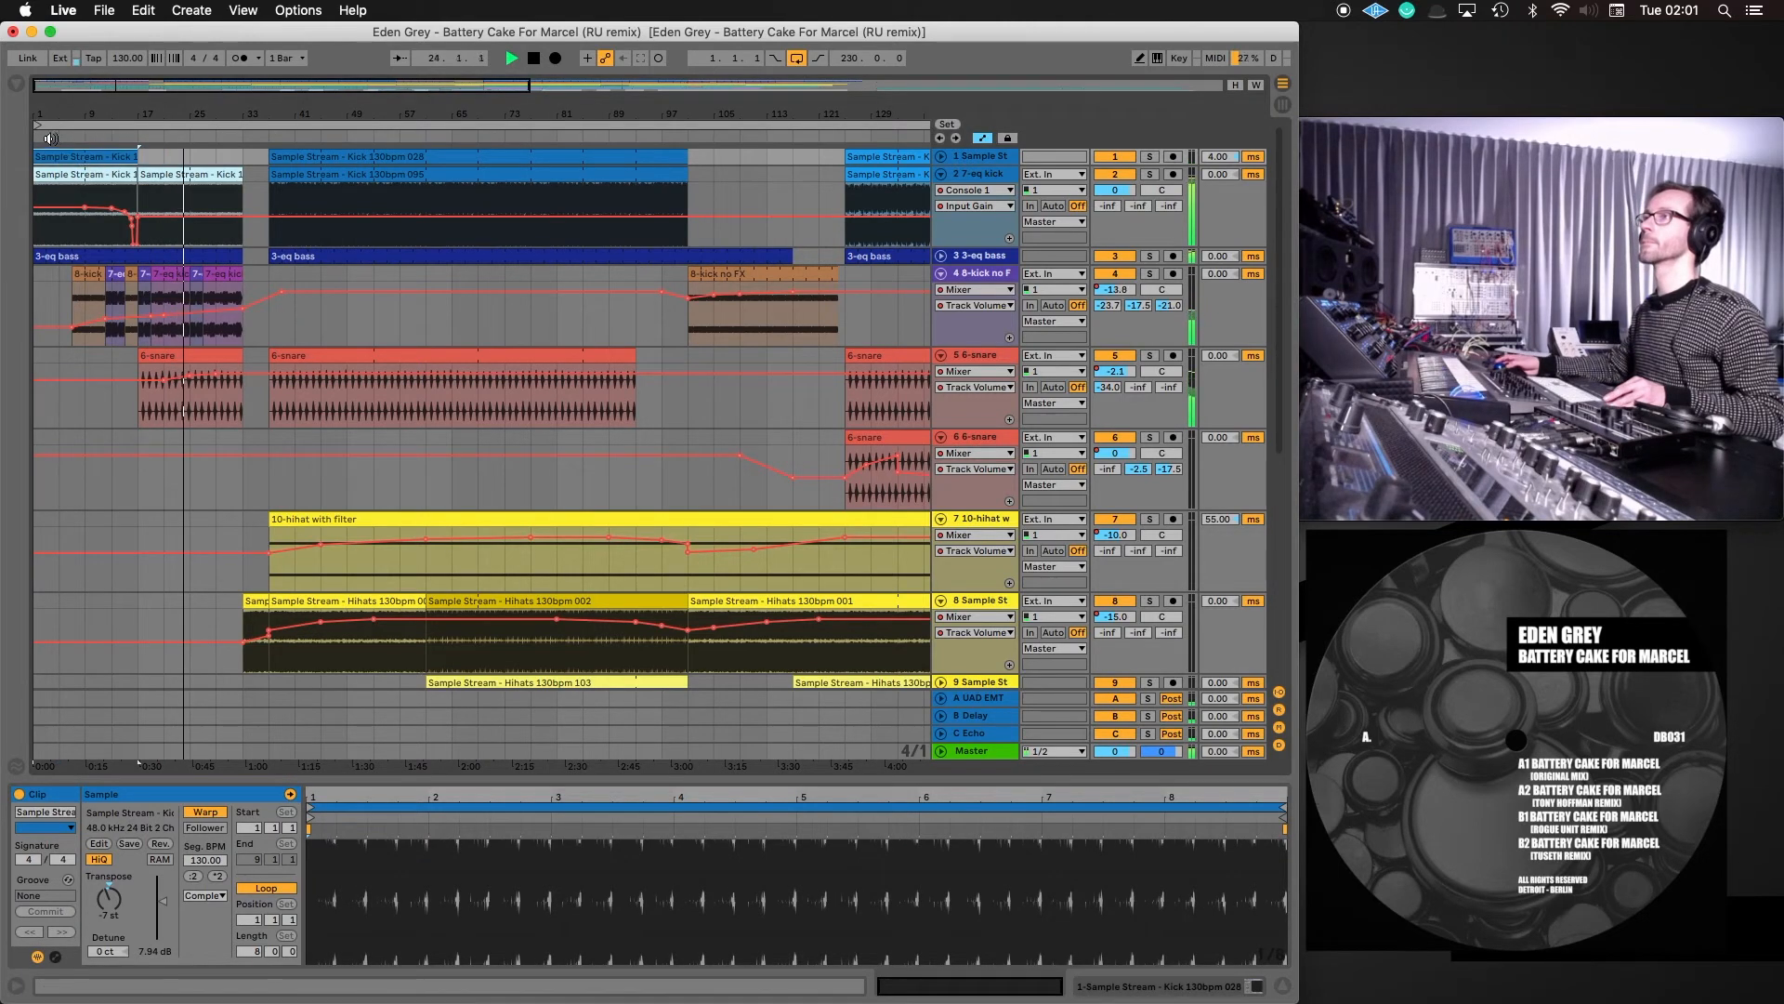
pyautogui.click(50, 139)
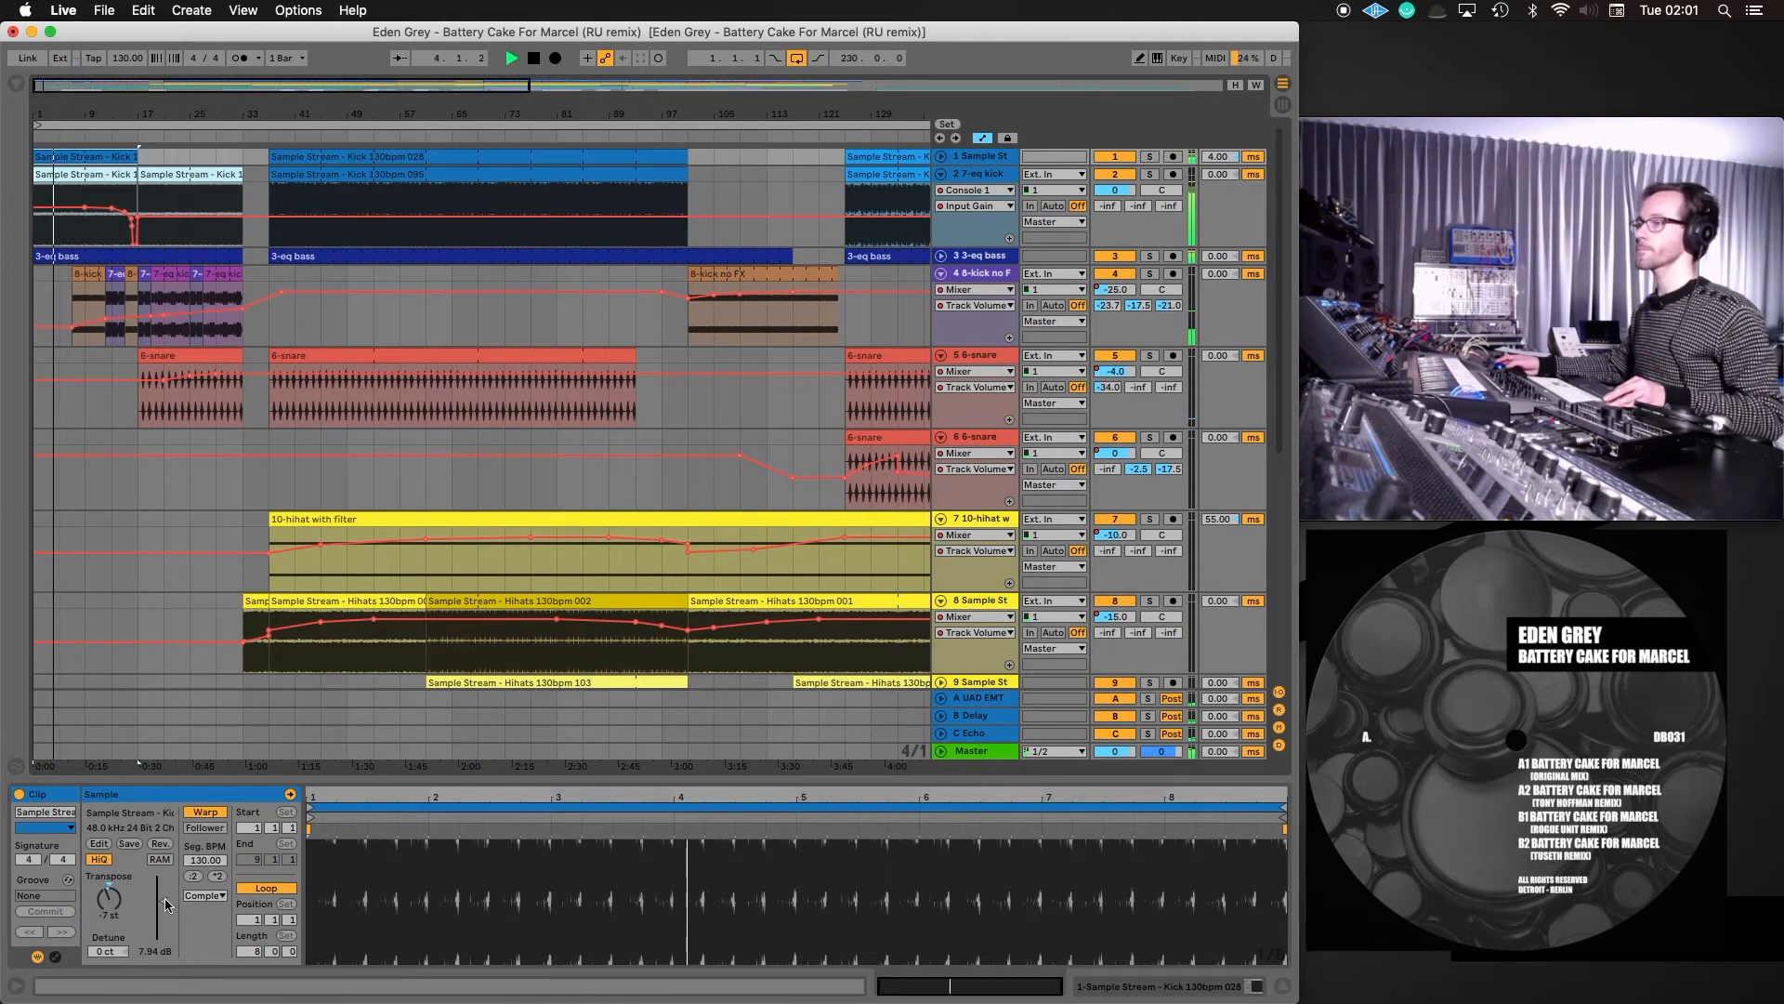
# Lower the opening track 1 kick clip's gain to -1.26 dB and show that track's Mixer Track Volume automation
pyautogui.moveTo(166, 904); pyautogui.dragTo(165, 916)
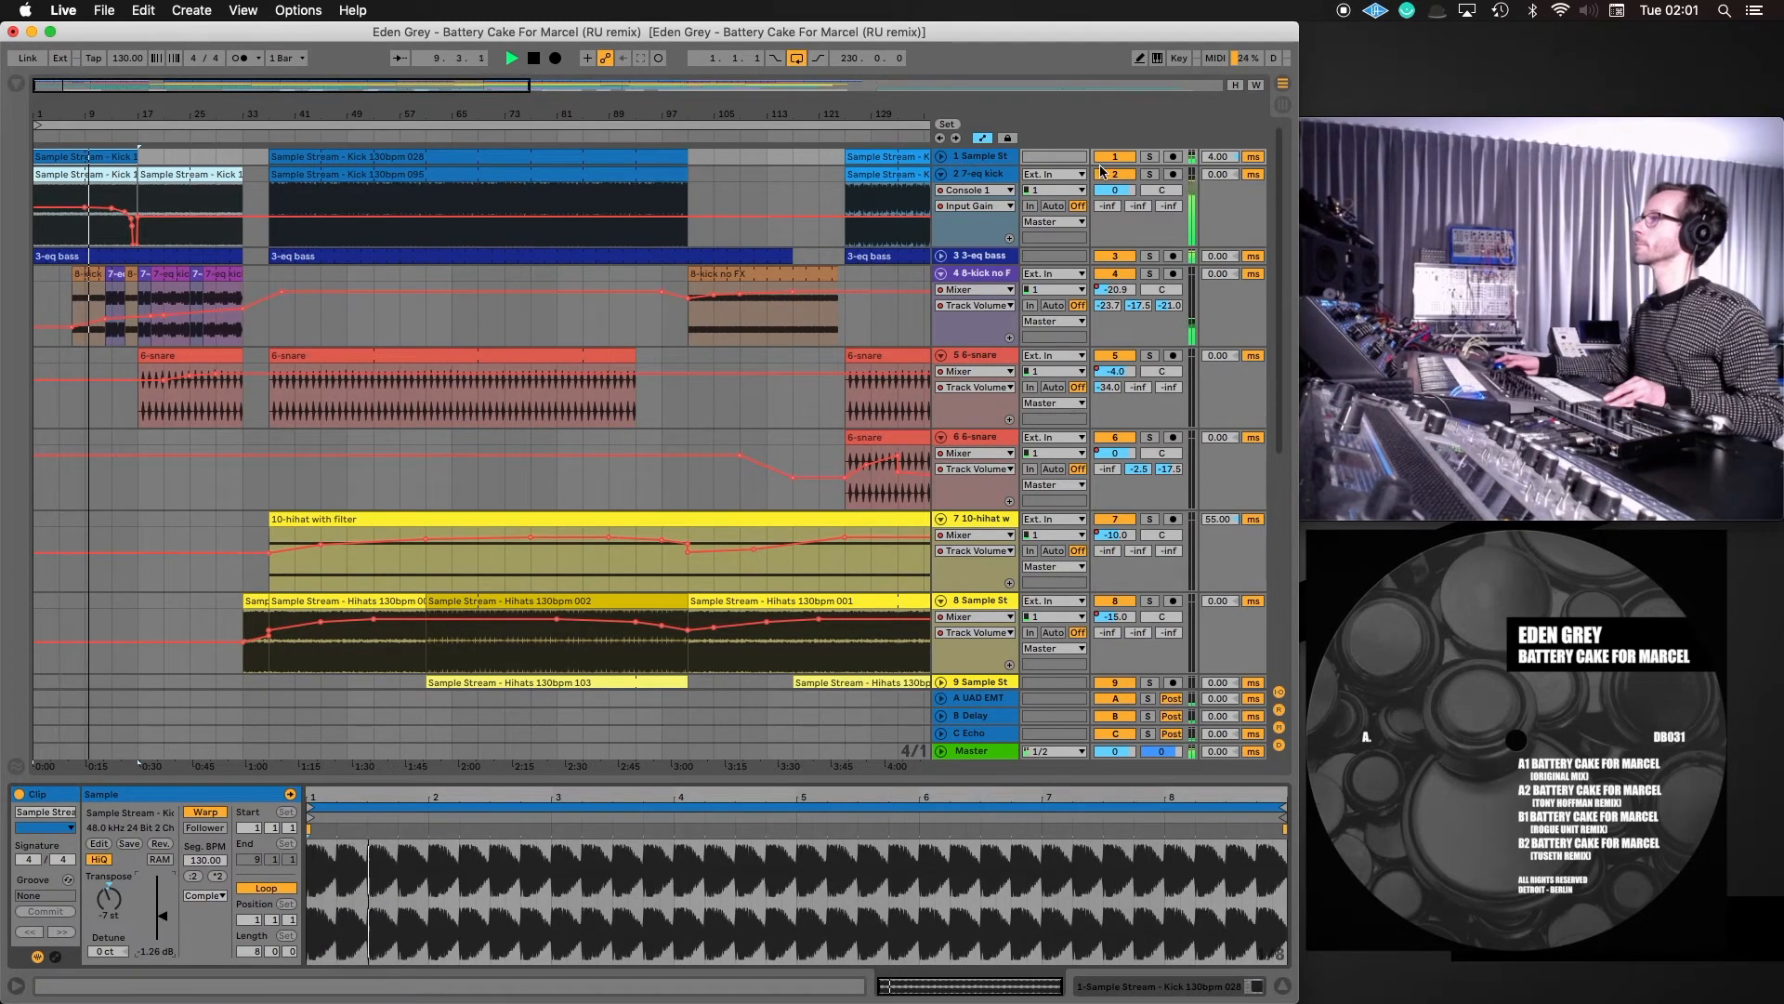
pyautogui.click(941, 157)
pyautogui.click(988, 174)
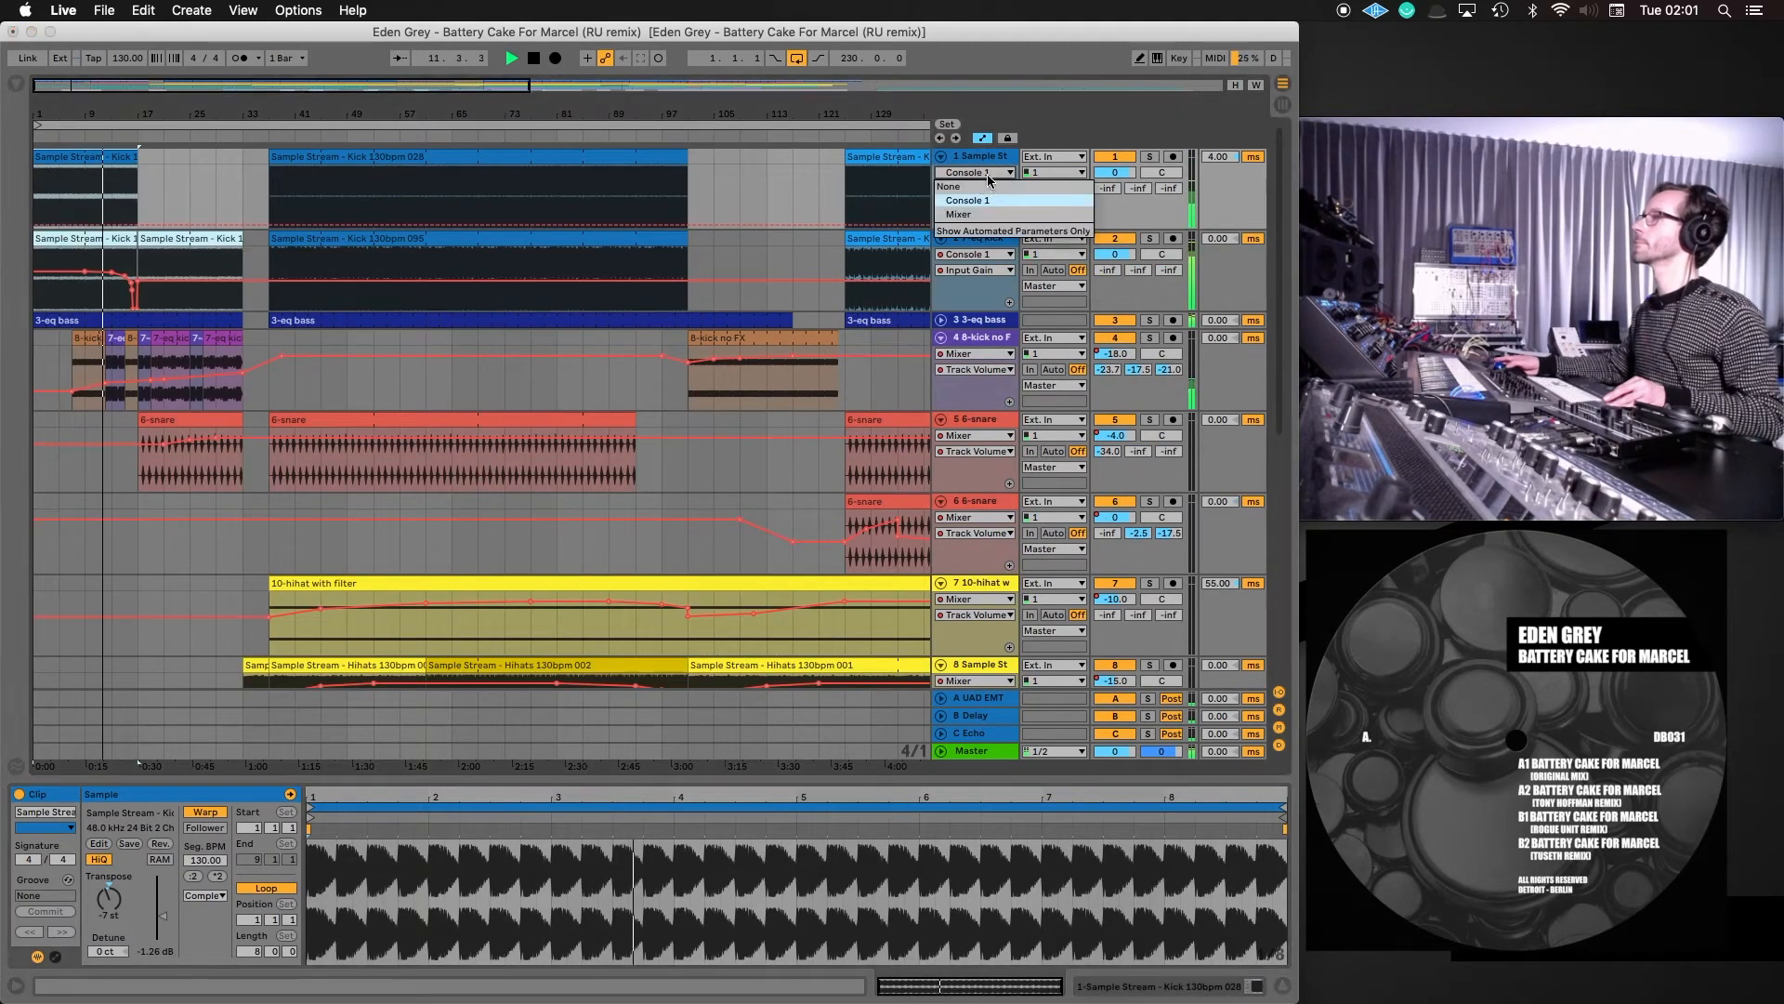
pyautogui.click(977, 216)
pyautogui.click(978, 190)
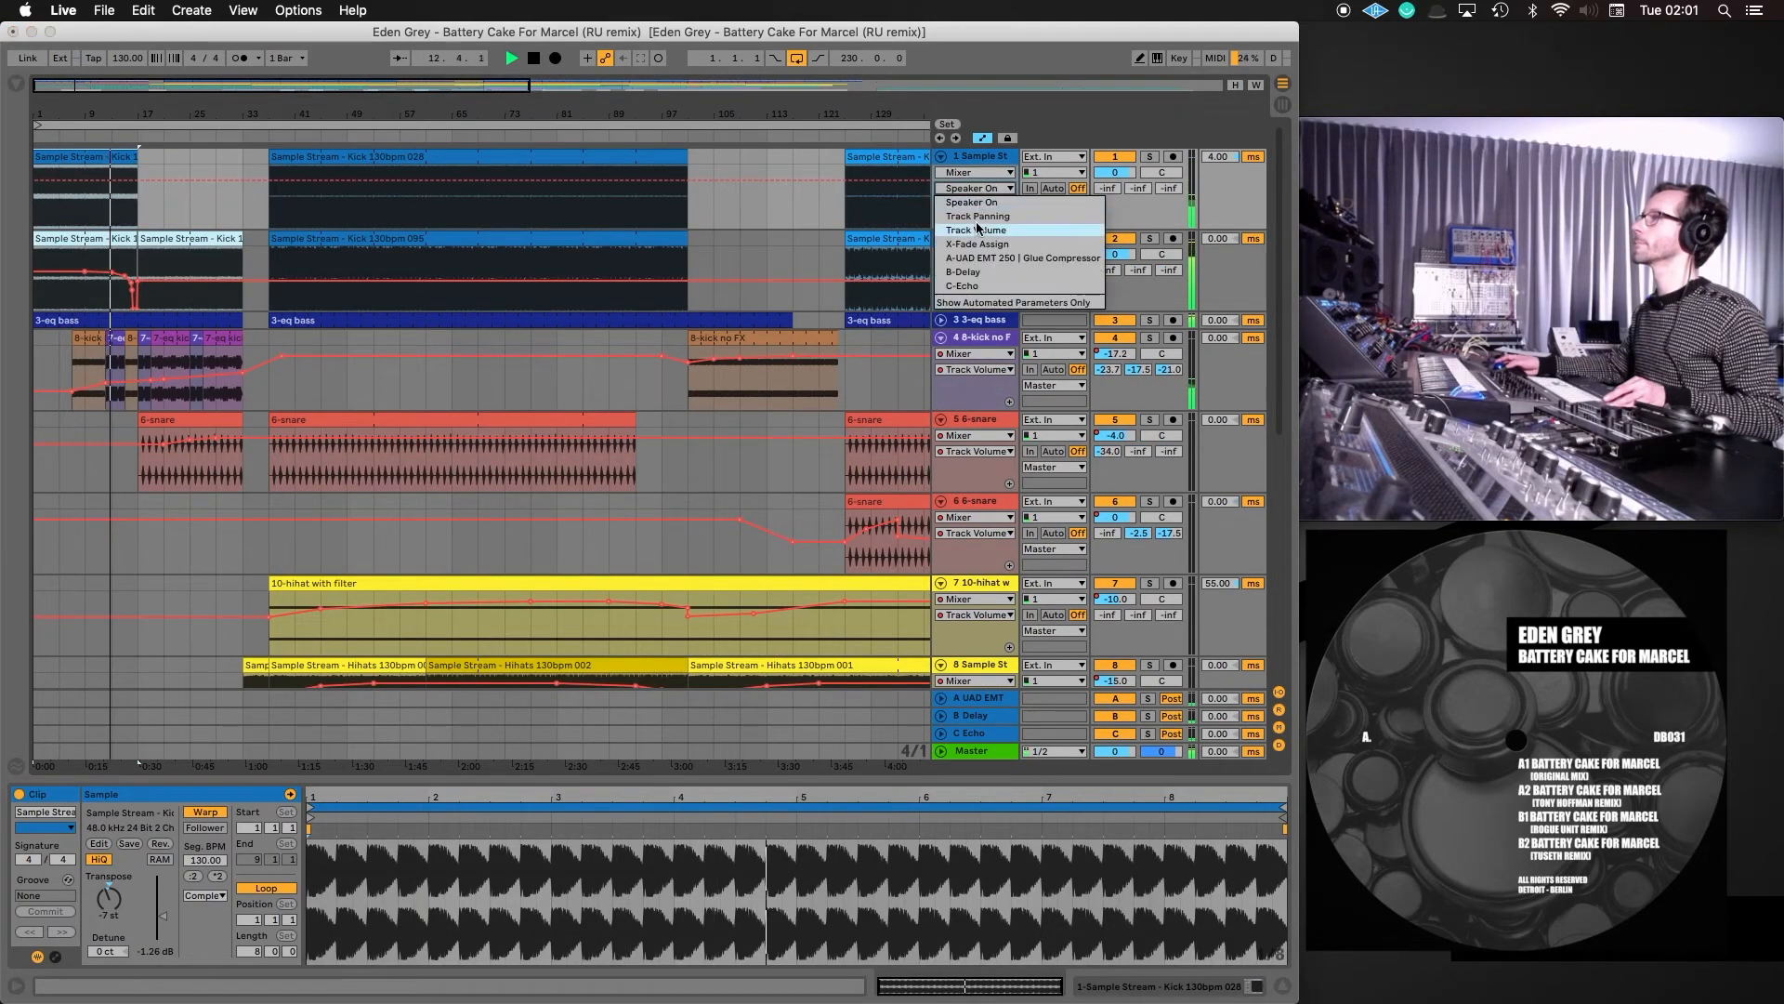
pyautogui.click(977, 231)
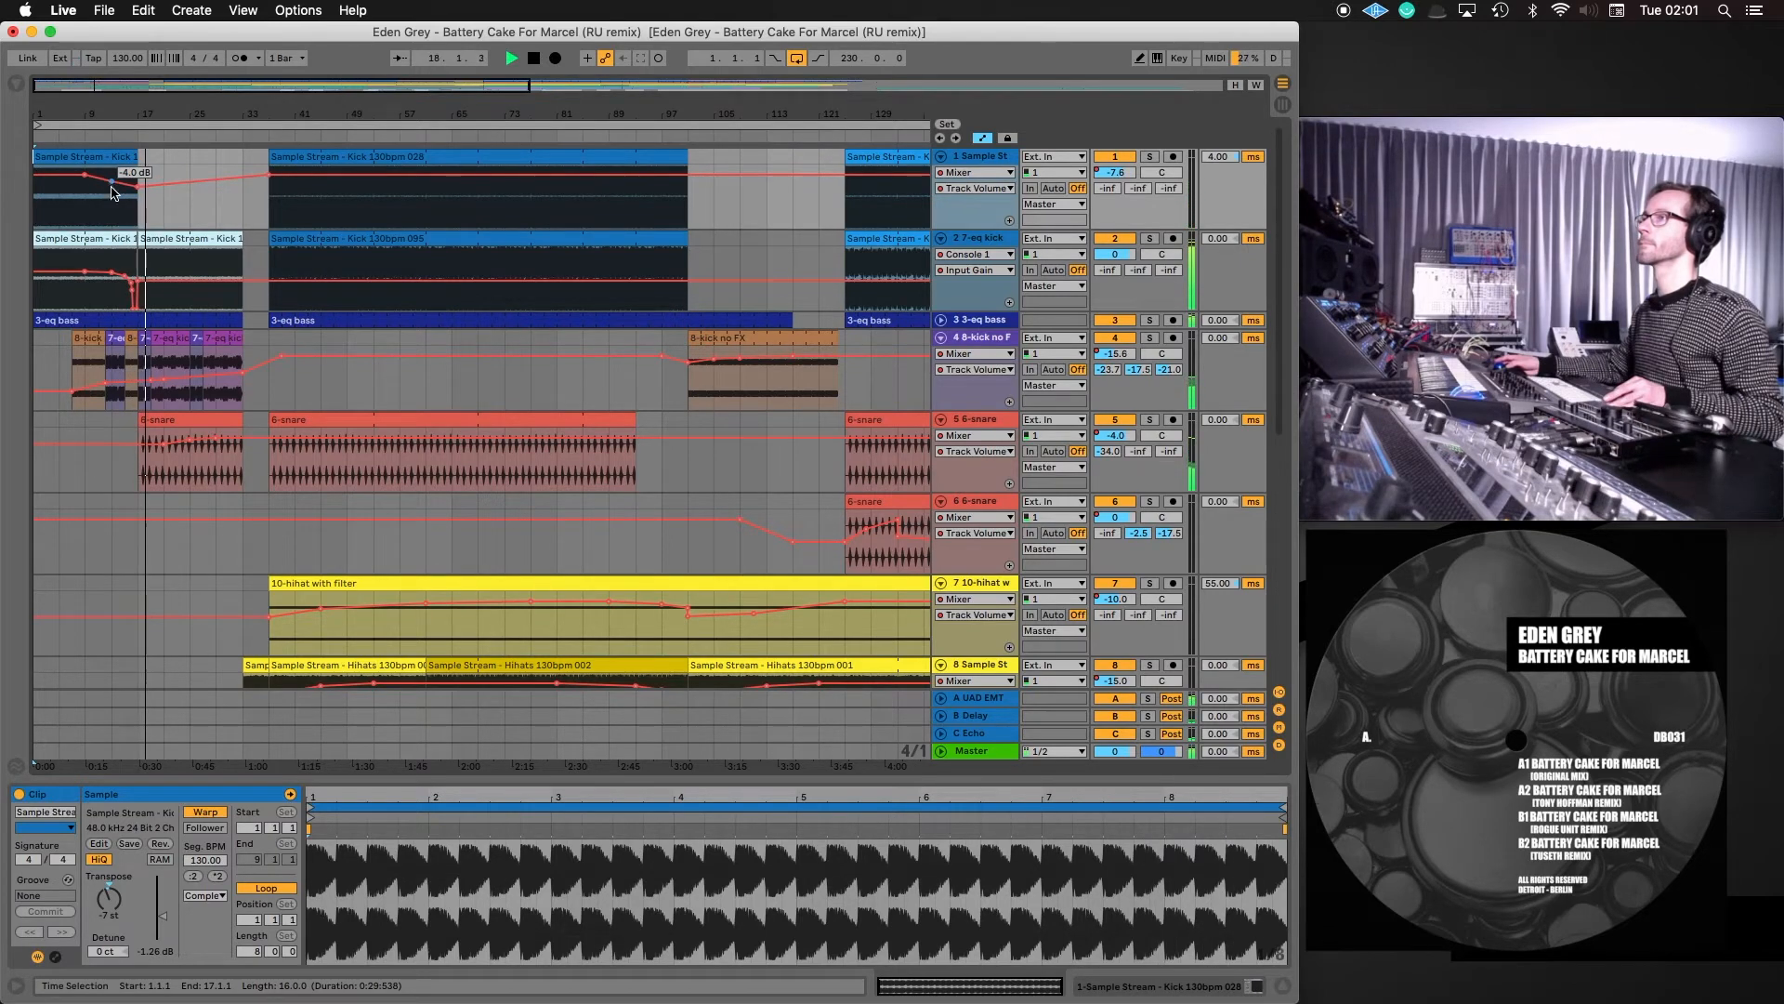
# Shape track 1's volume automation to dip towards bar 17 and rise in a curve to 0 dB after bar 37
pyautogui.moveTo(108, 180); pyautogui.dragTo(138, 207)
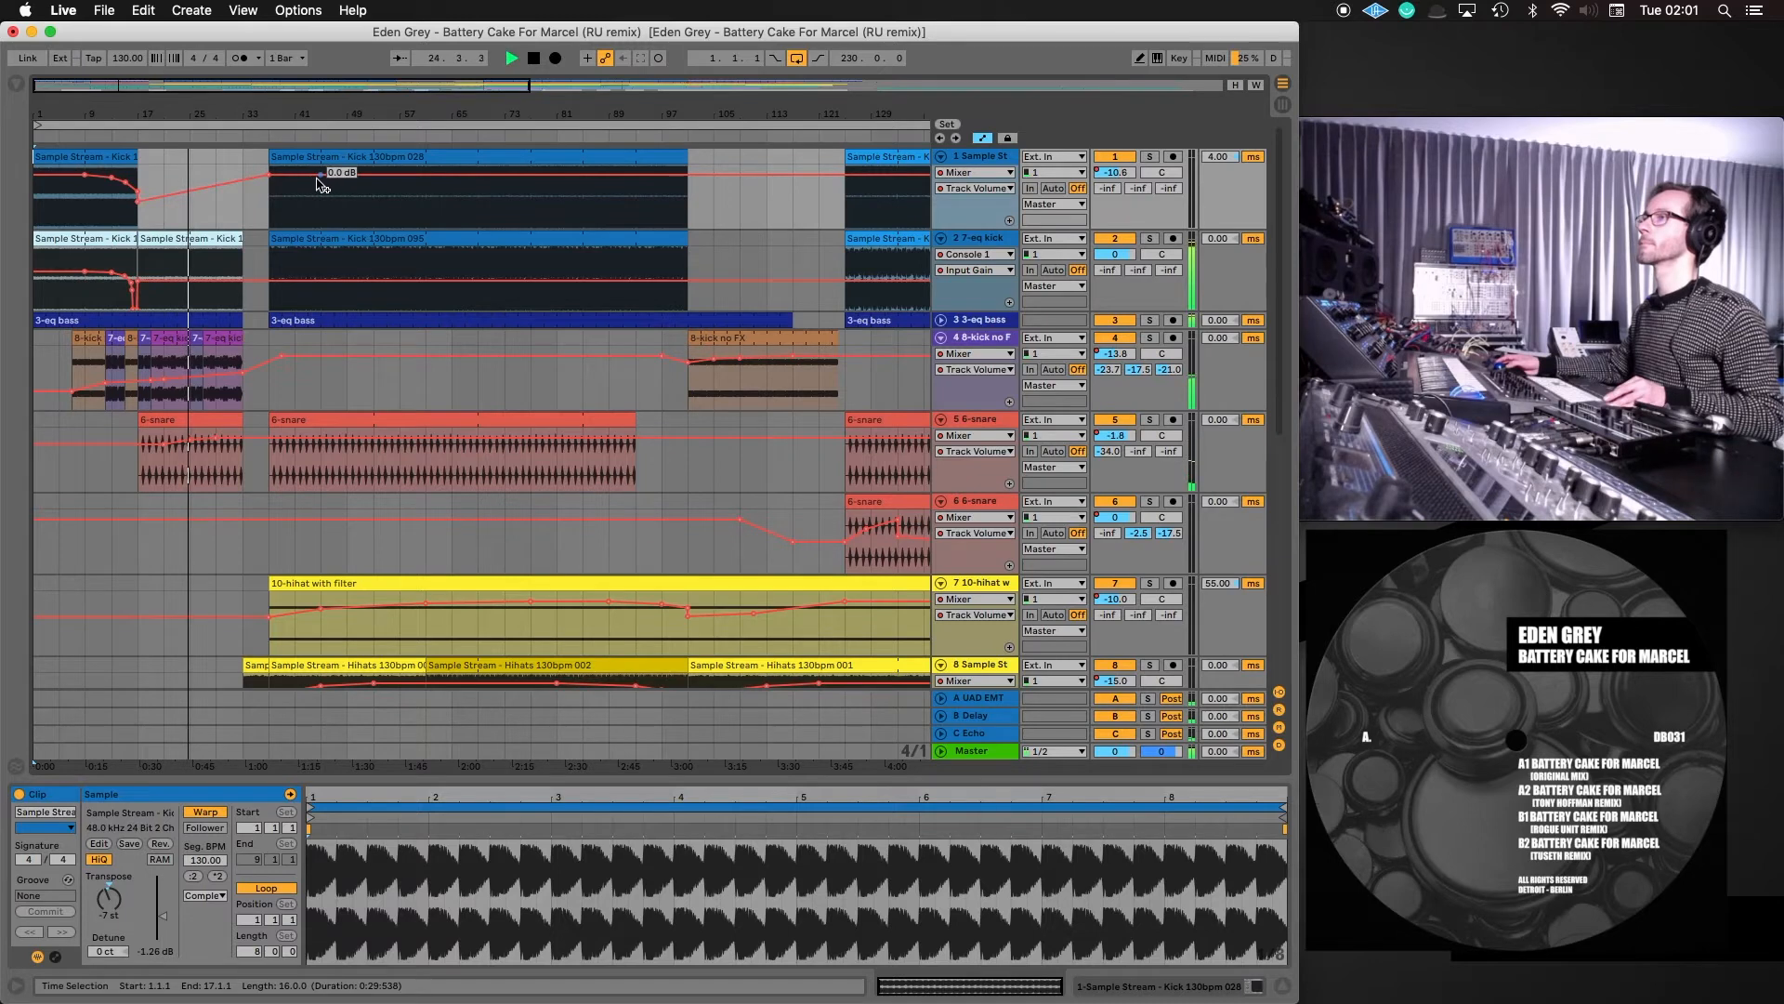
pyautogui.moveTo(279, 179); pyautogui.dragTo(295, 183)
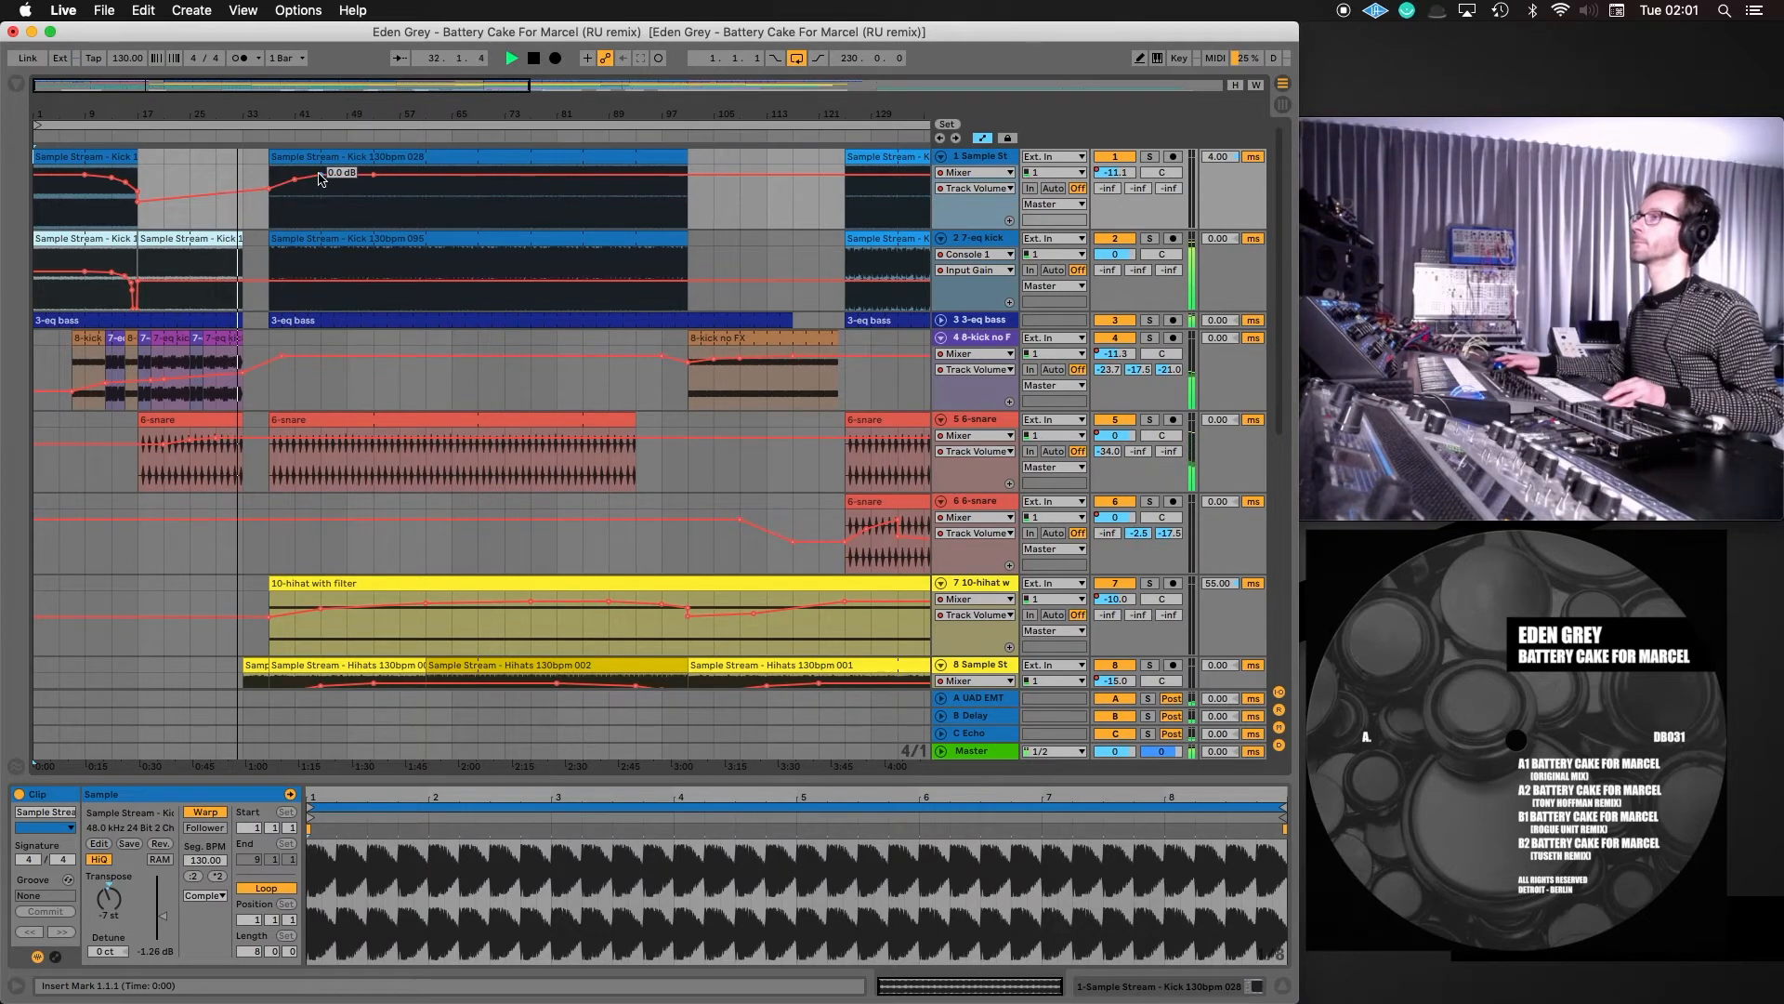
pyautogui.moveTo(294, 175); pyautogui.dragTo(294, 179)
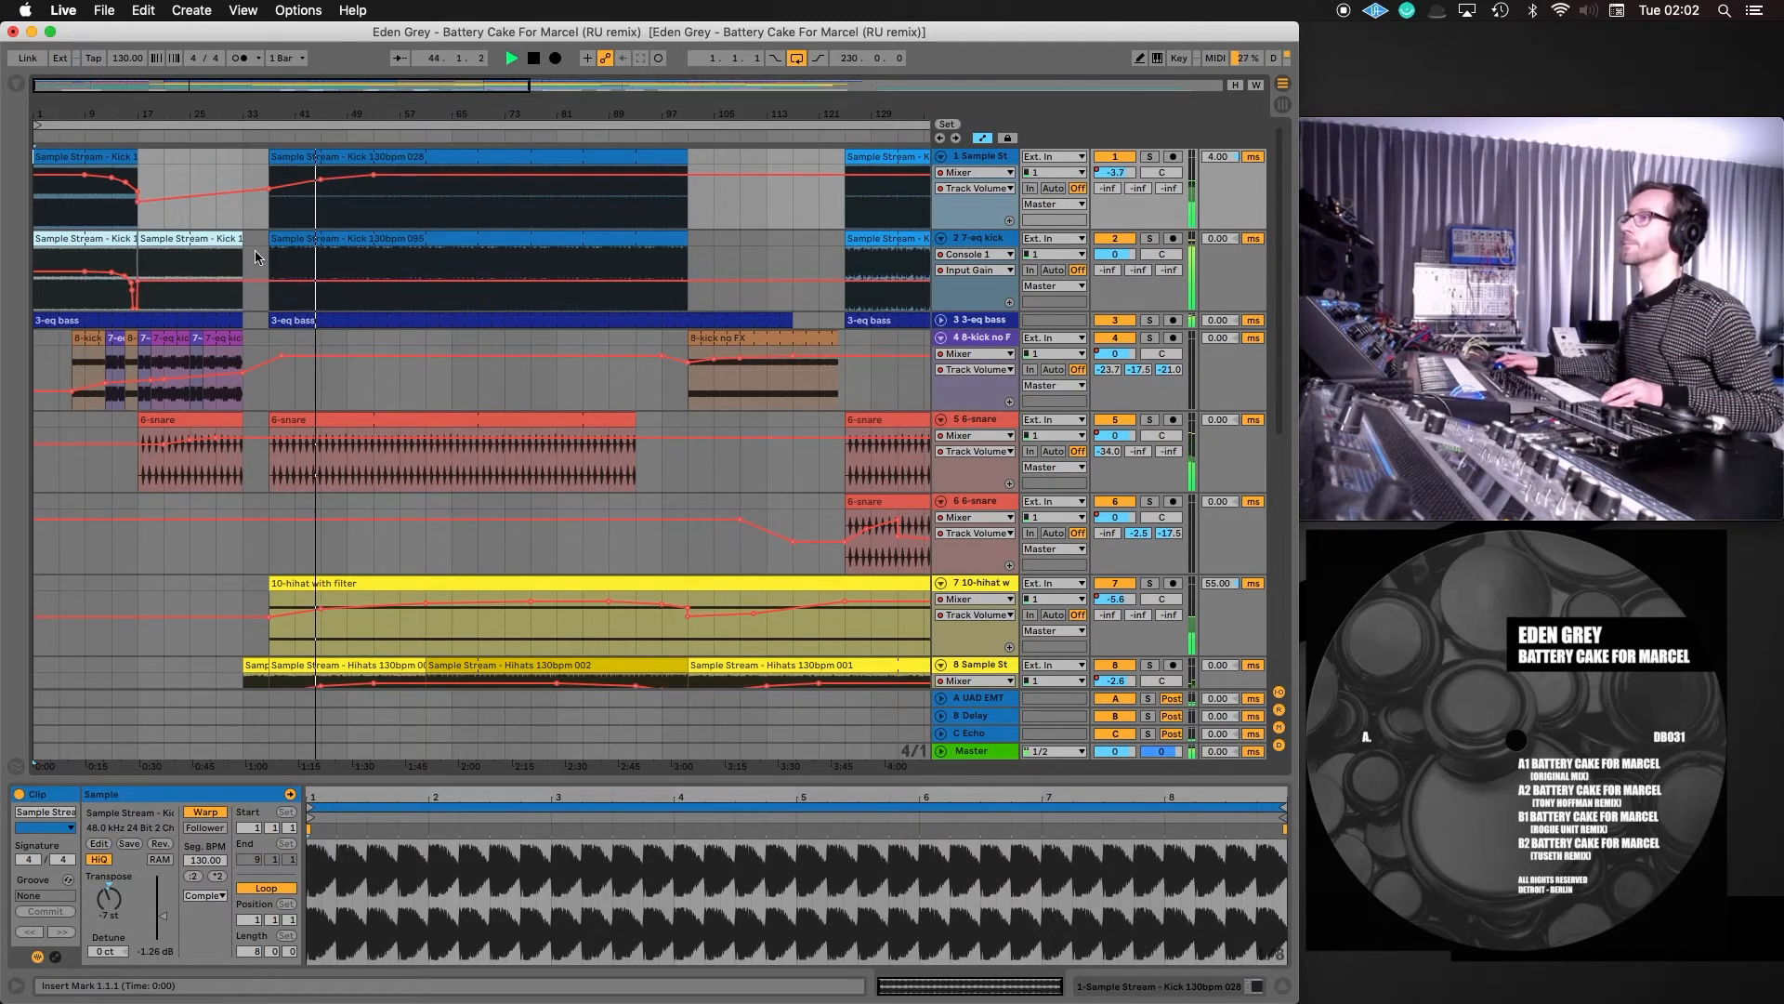
# Trim the end of the Kick 130bpm 097 clip on track 2 back to 32.2.1
pyautogui.click(231, 137)
pyautogui.moveTo(231, 113); pyautogui.dragTo(281, 239)
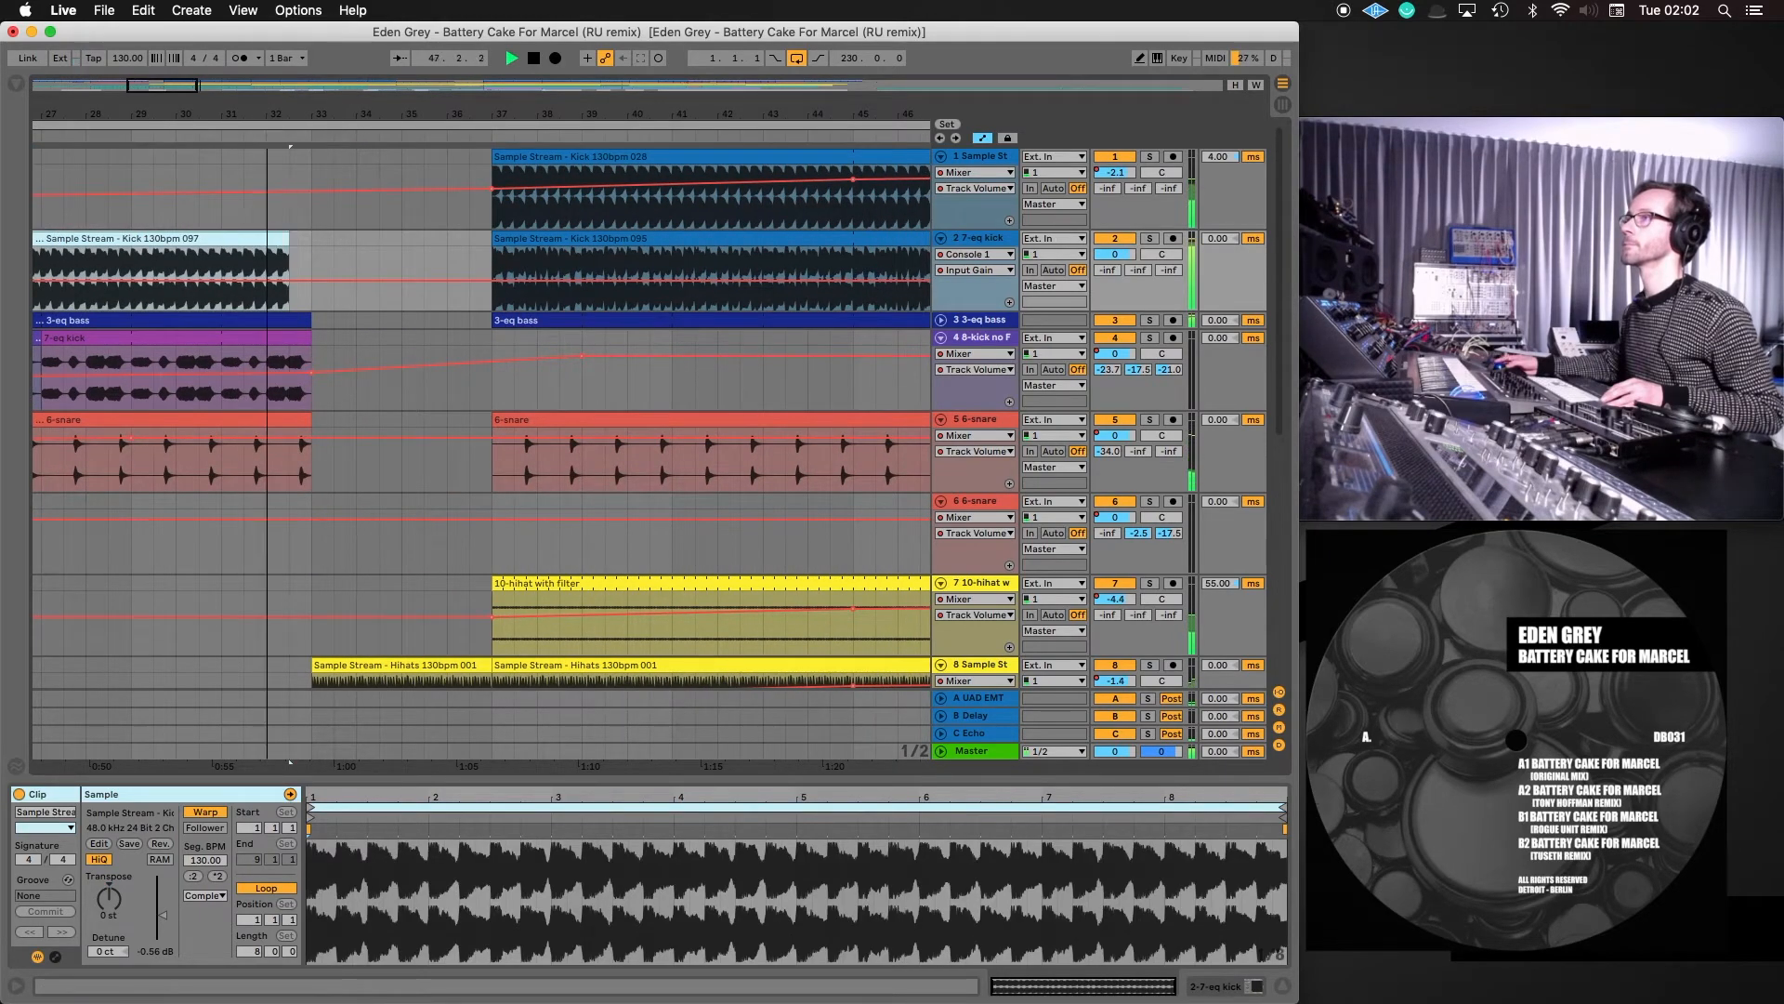
pyautogui.moveTo(267, 113); pyautogui.dragTo(267, 186)
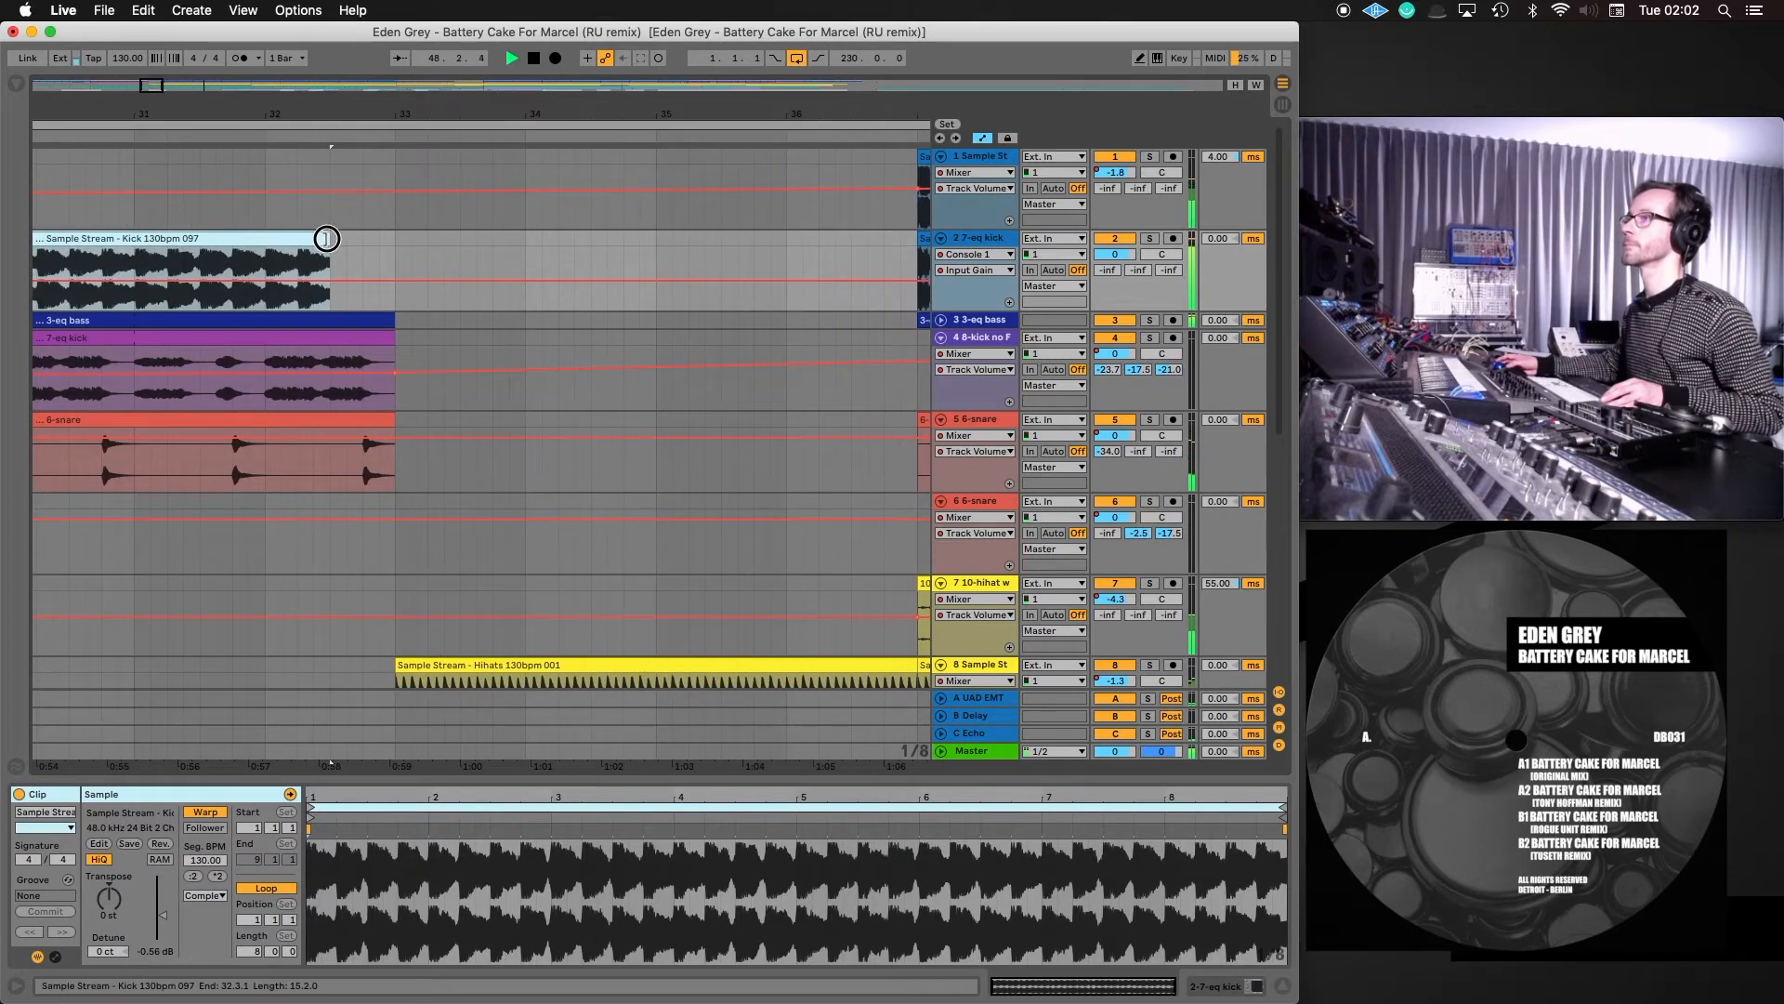
pyautogui.moveTo(326, 239); pyautogui.dragTo(298, 239)
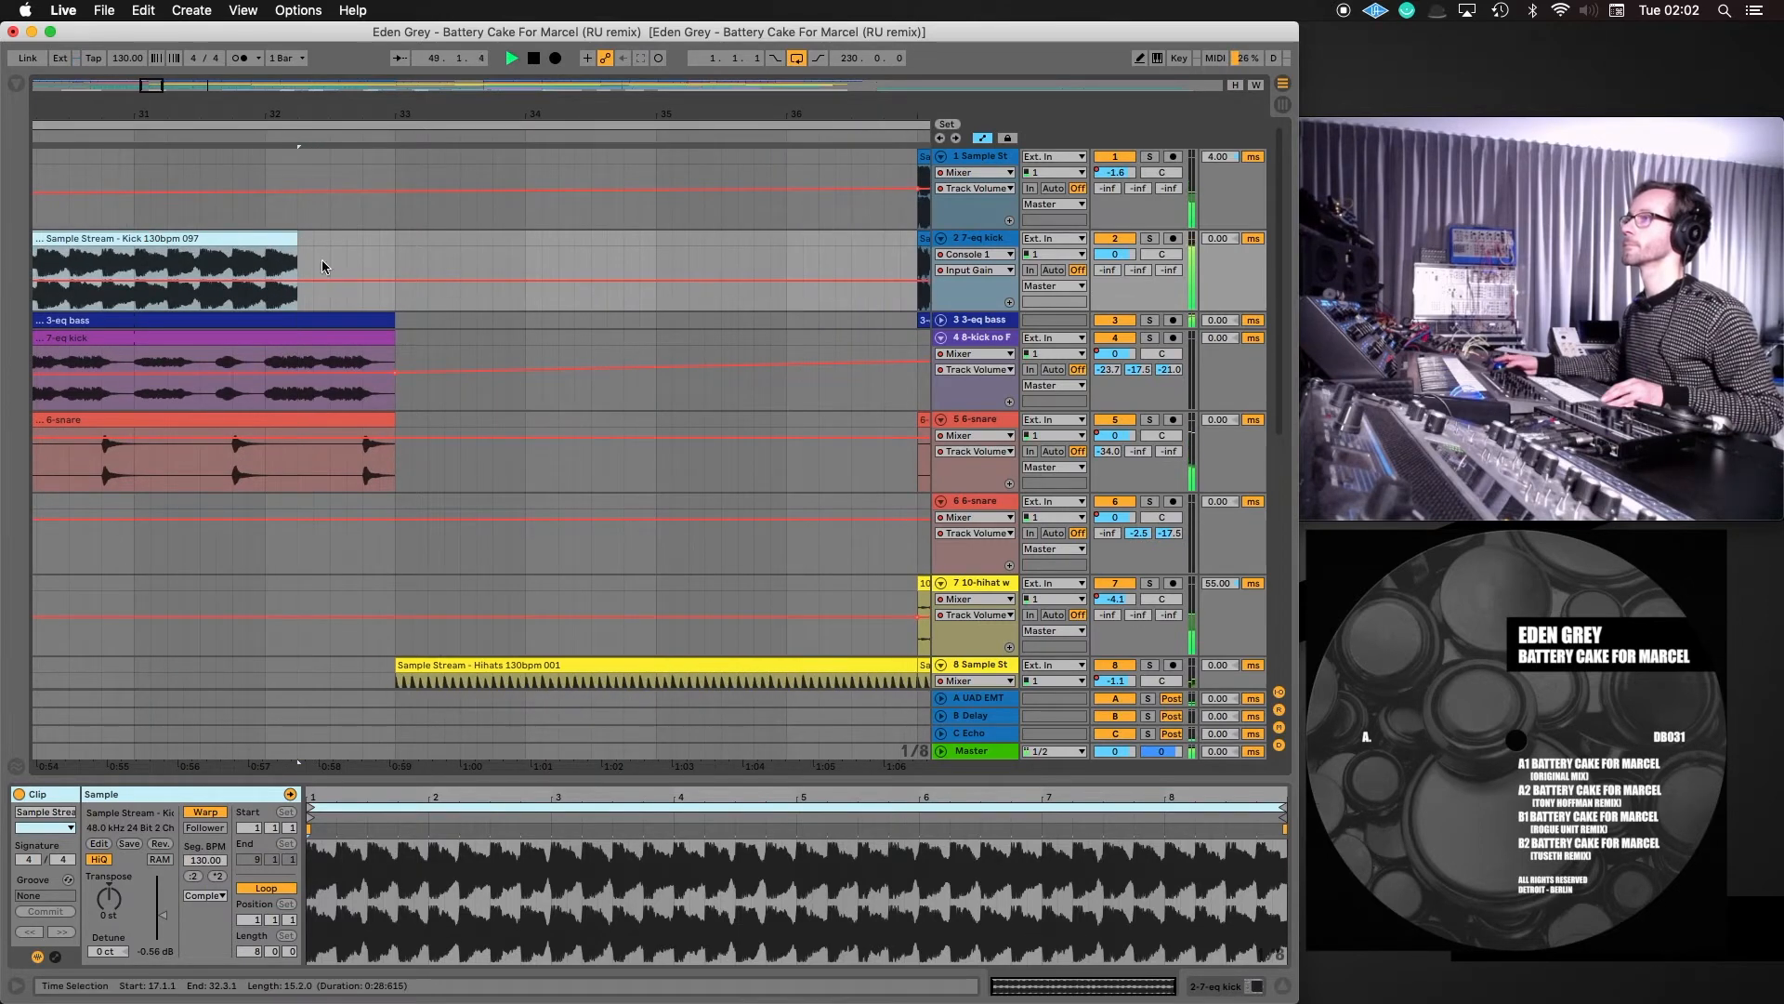
# Stagger the clip ends before bar 33: bass at 32.4.1, snare at 32.3.1, and the track 4 kick shortly after 32.2.1
pyautogui.click(388, 319)
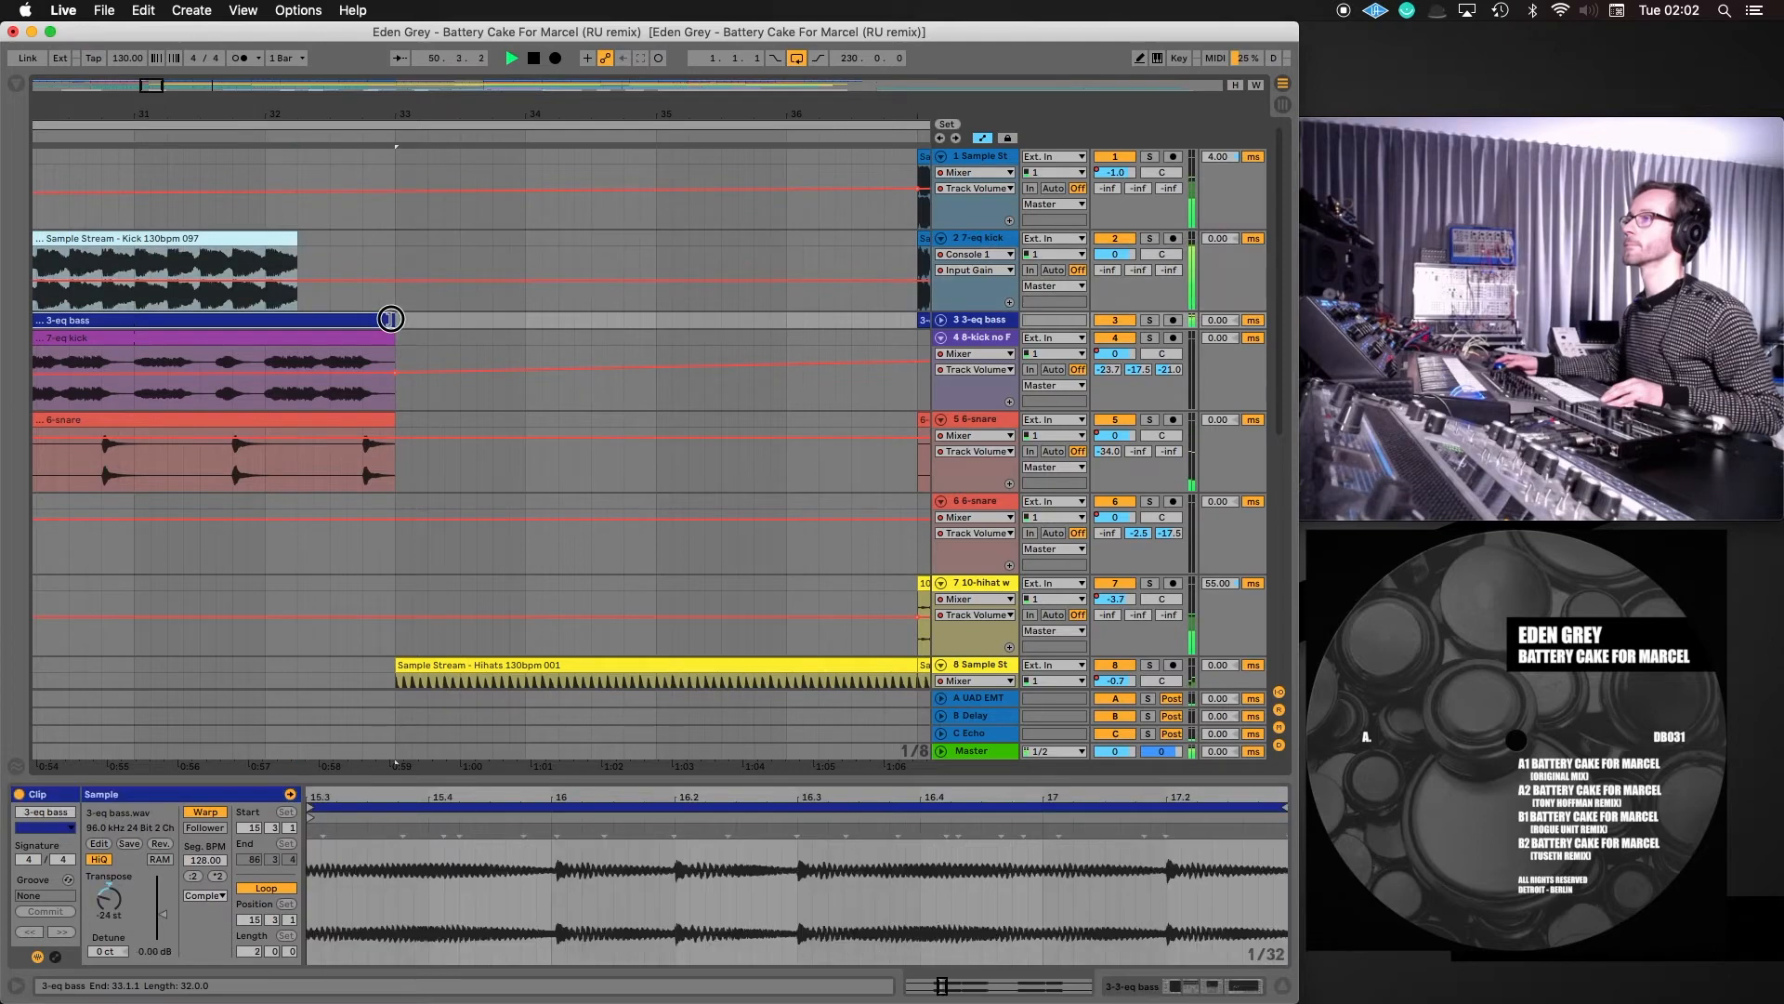
pyautogui.moveTo(390, 319); pyautogui.dragTo(368, 319)
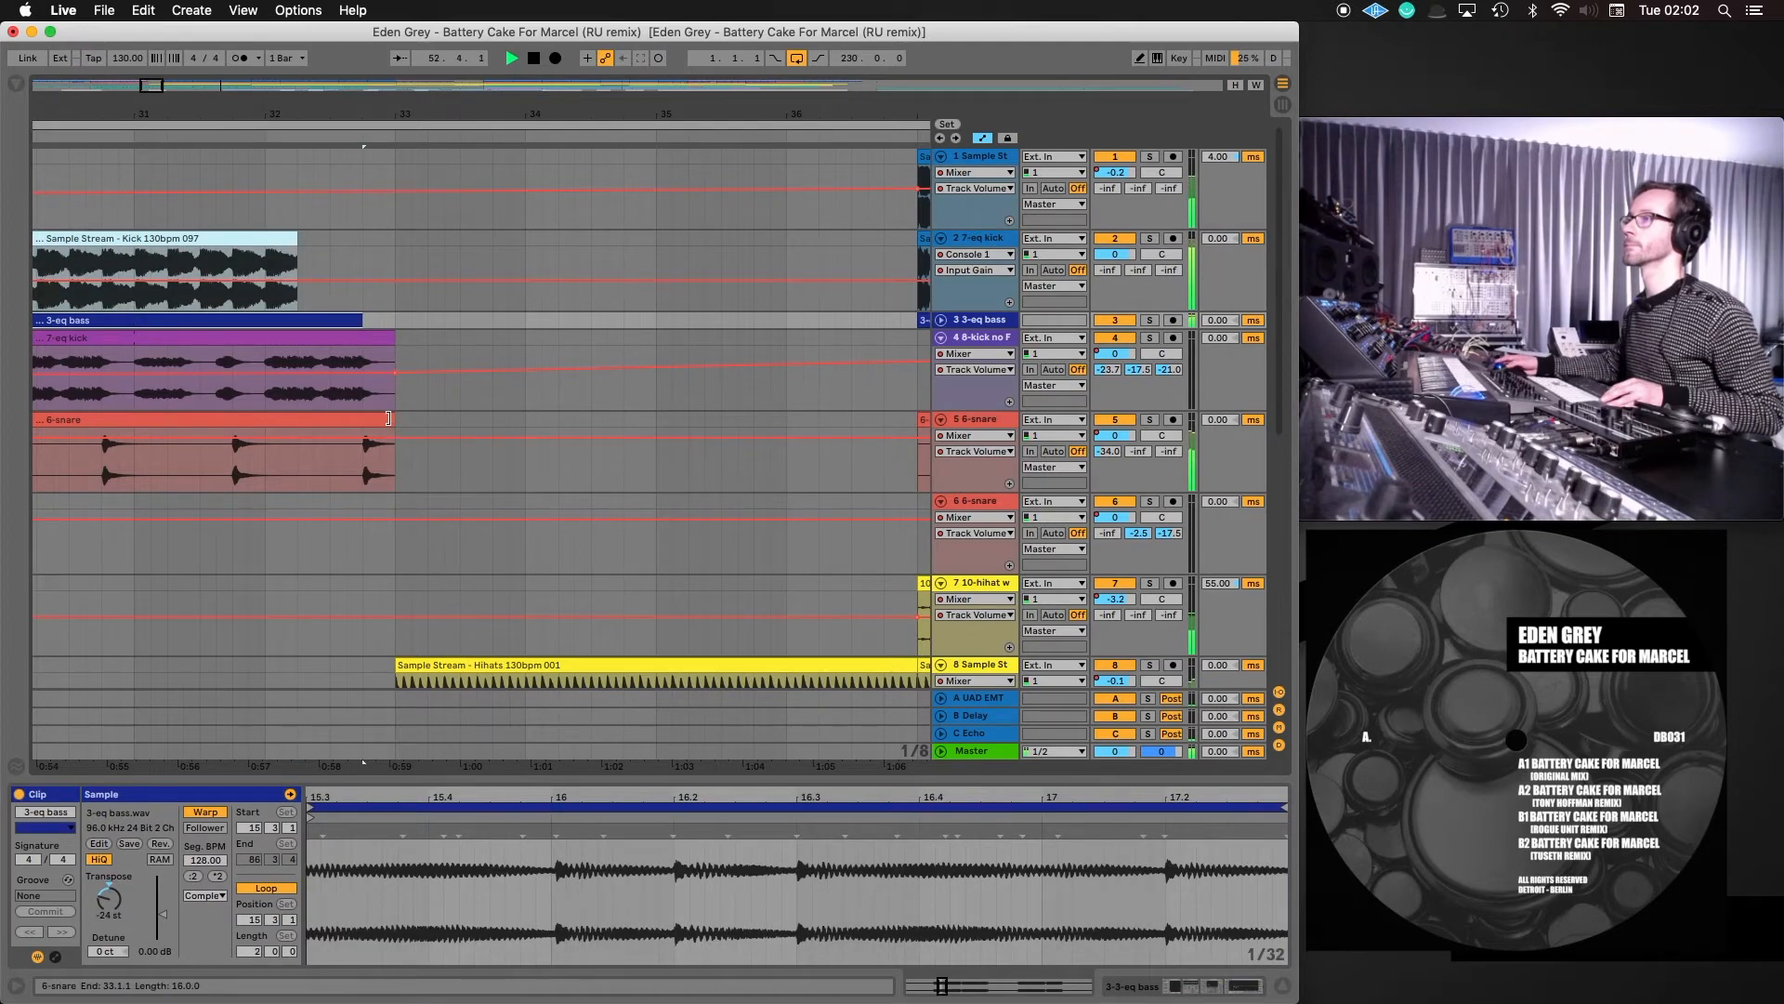
pyautogui.moveTo(392, 419); pyautogui.dragTo(335, 423)
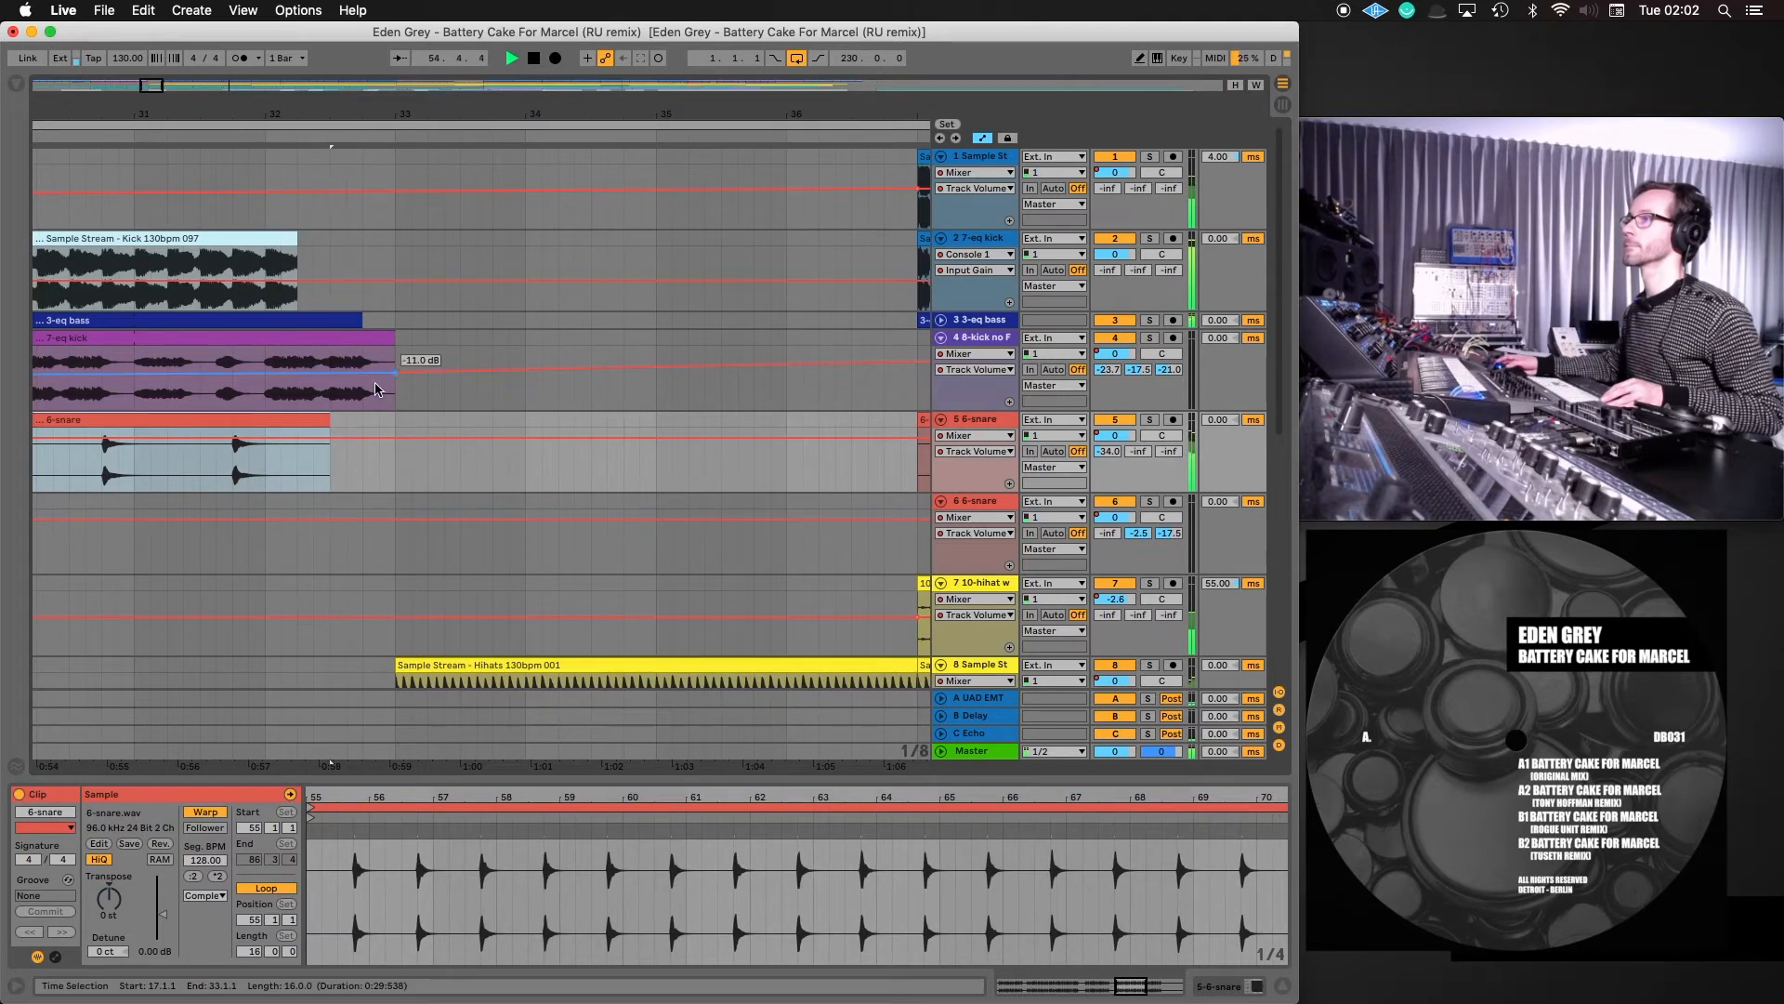
pyautogui.moveTo(391, 337); pyautogui.dragTo(314, 341)
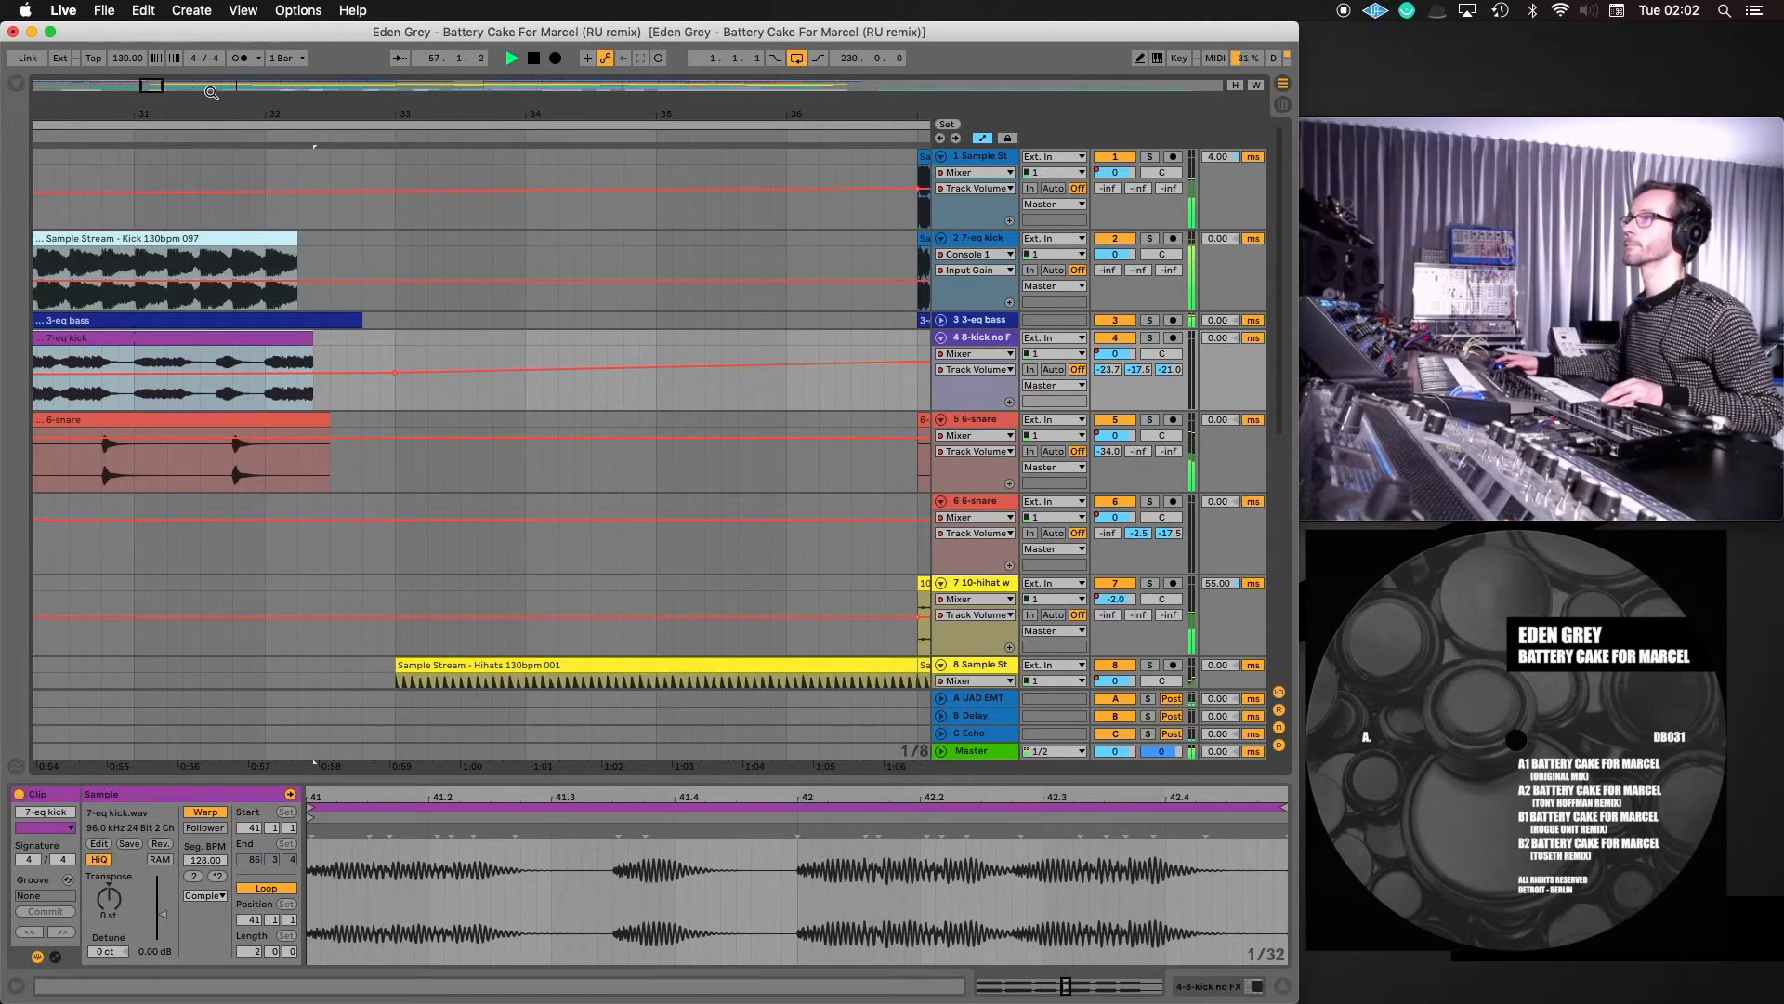
# Move the arrangement from bar 33 onward four bars earlier on all tracks, keeping the section before bar 29 in place
pyautogui.moveTo(154, 84); pyautogui.dragTo(507, 83)
pyautogui.scroll(-10, 397, 546)
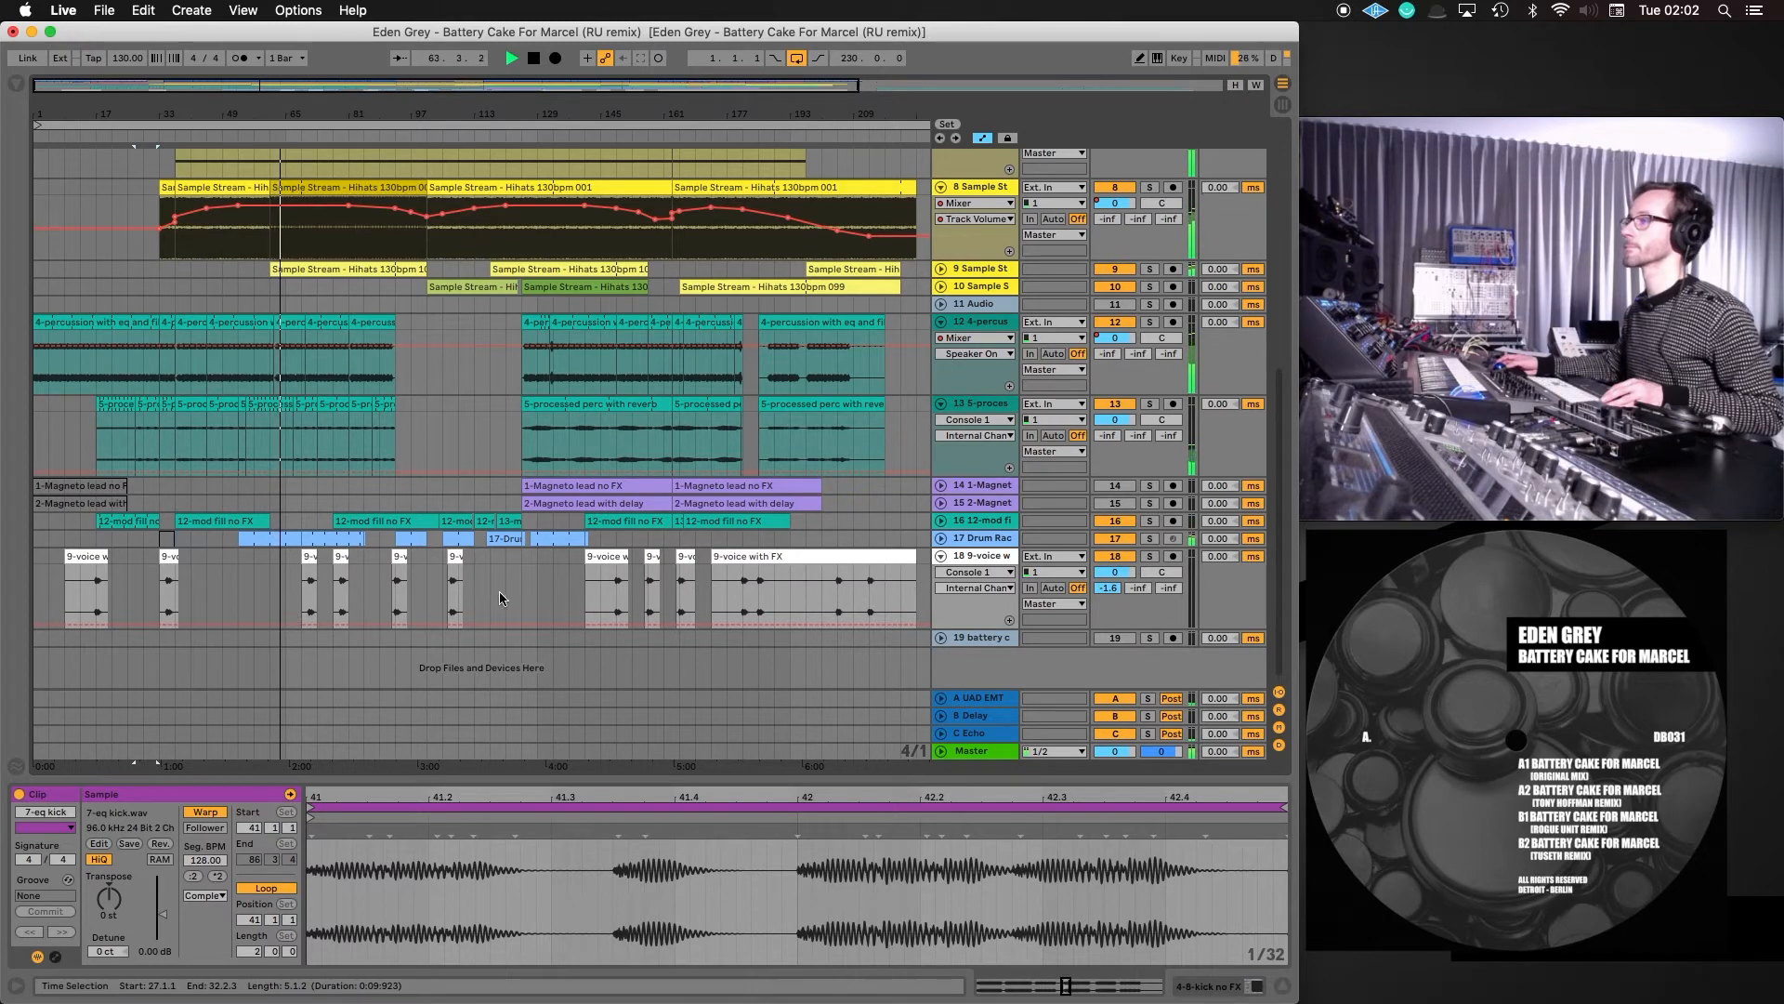
pyautogui.moveTo(543, 87); pyautogui.dragTo(543, 49)
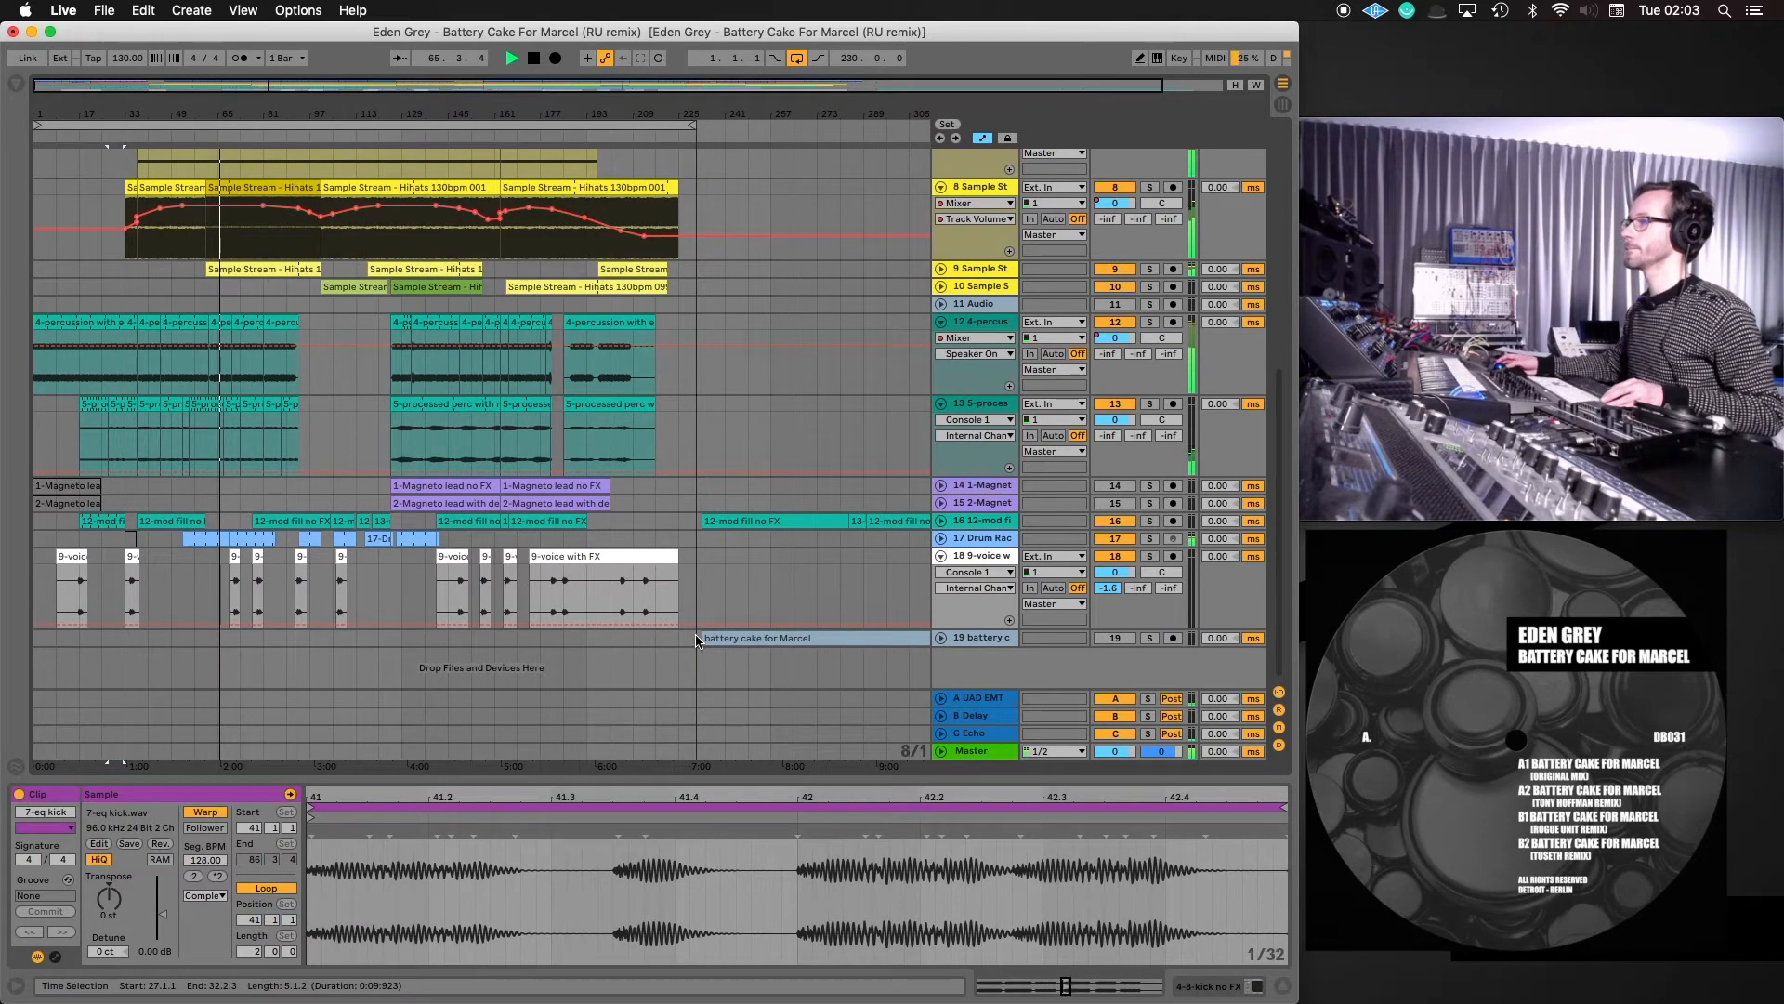
pyautogui.moveTo(695, 633); pyautogui.dragTo(113, 177)
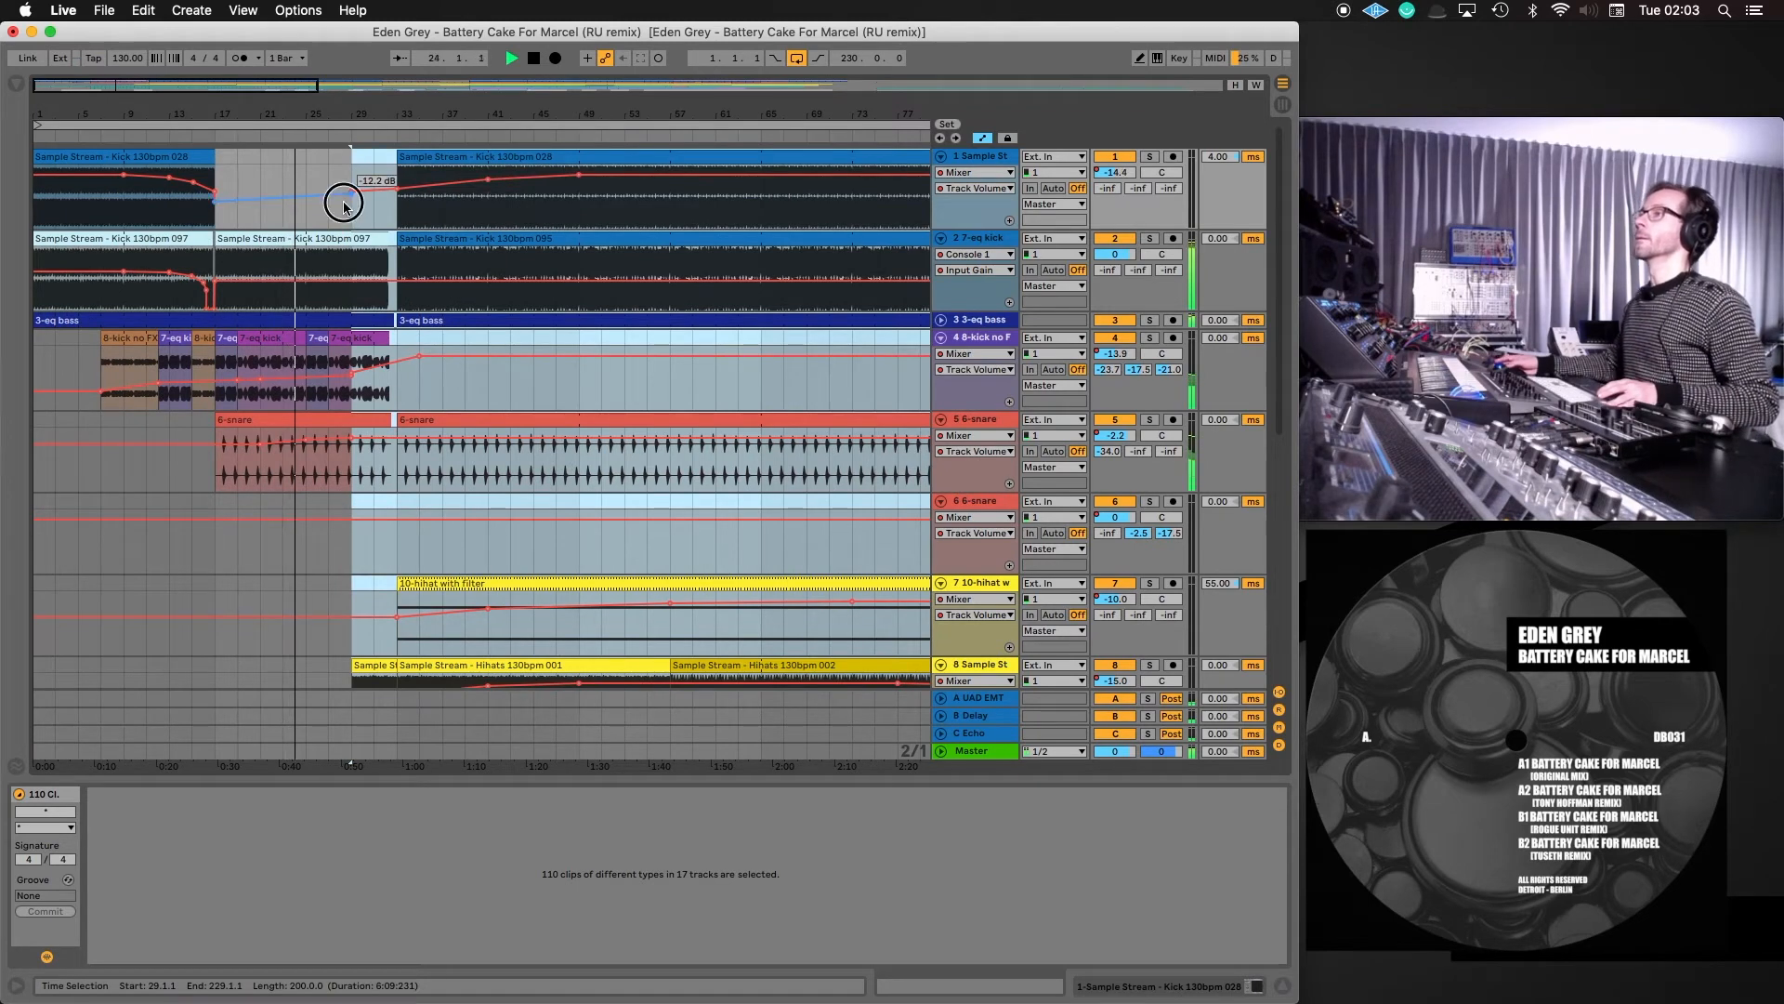
pyautogui.click(327, 177)
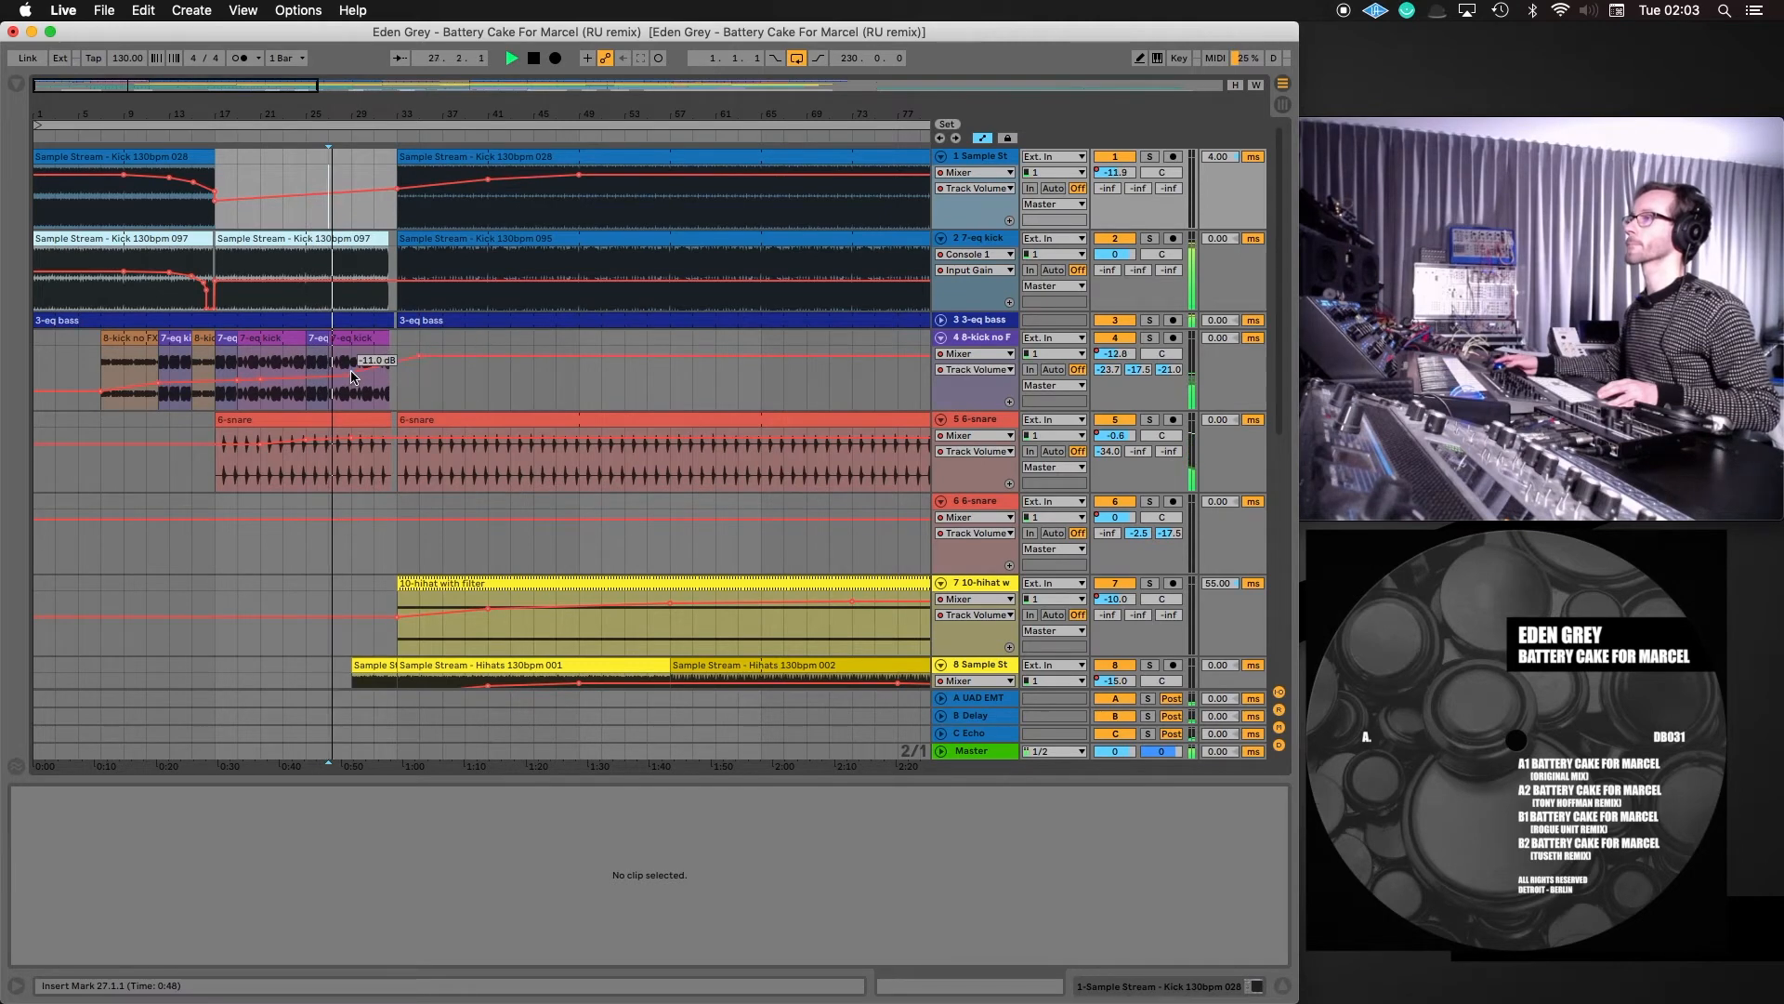
pyautogui.click(393, 400)
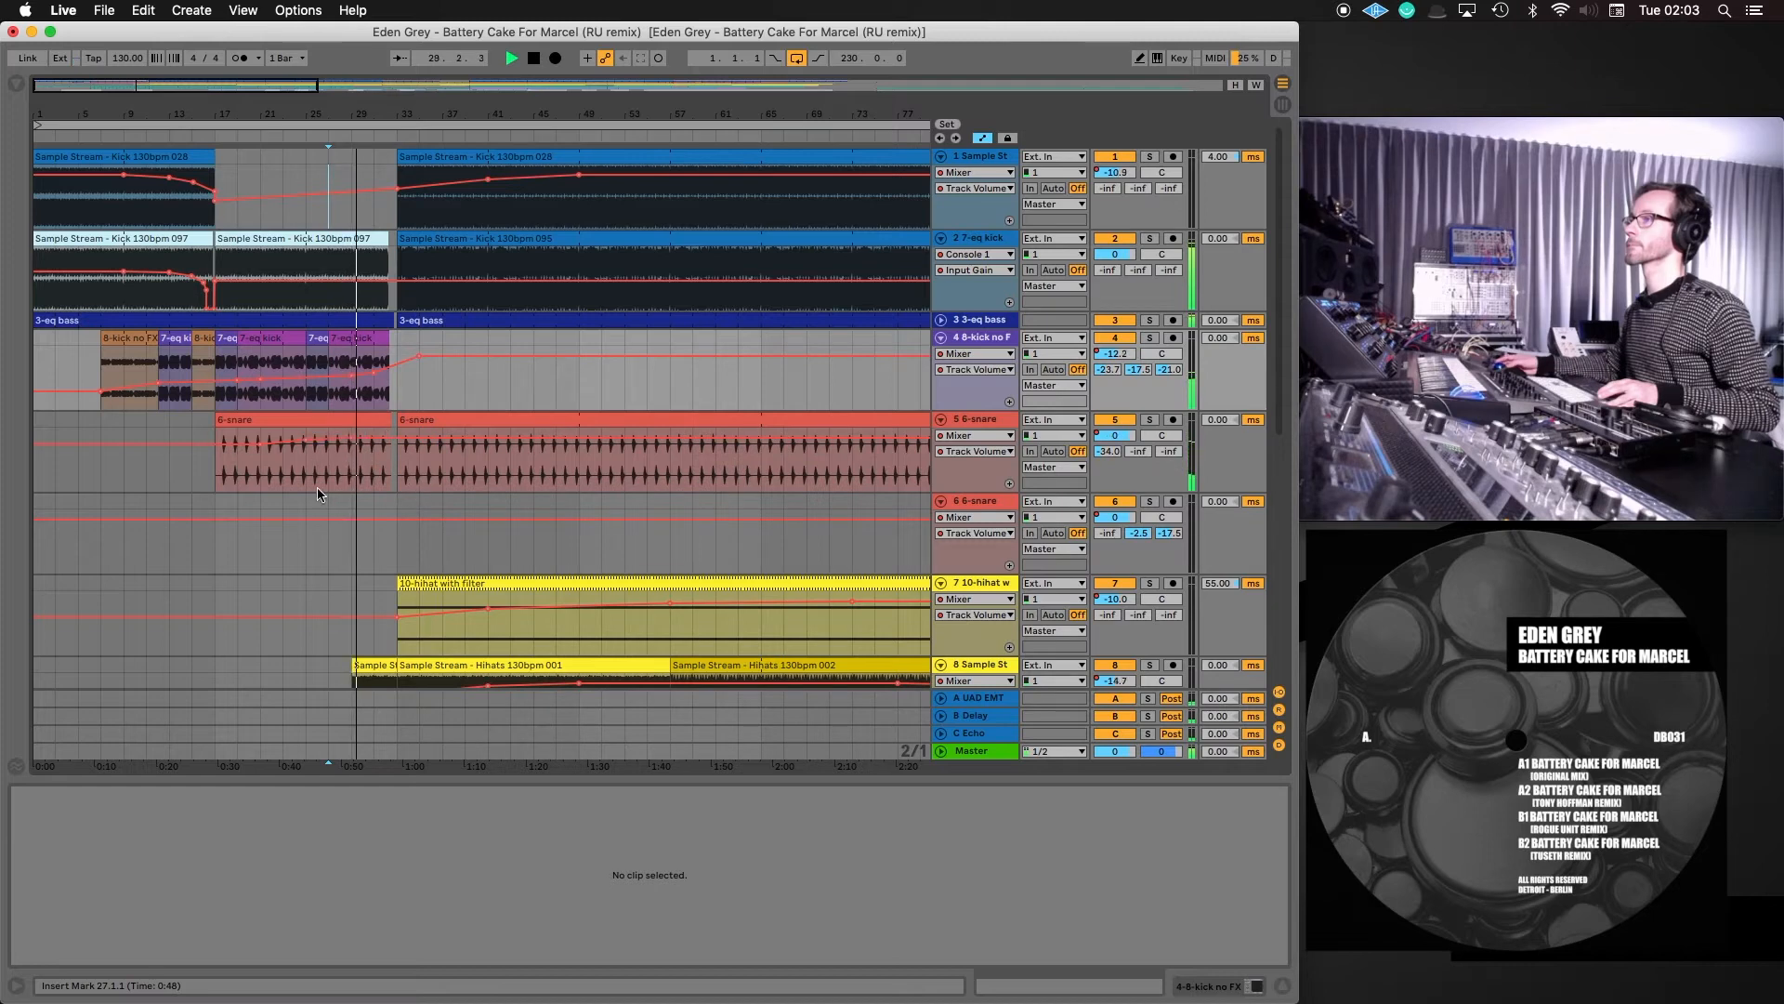
# Reshape the opening rise of the hi-hat volume automation on track 8 around bars 29 to 33
pyautogui.scroll(-2, 369, 549)
pyautogui.scroll(-1, 370, 549)
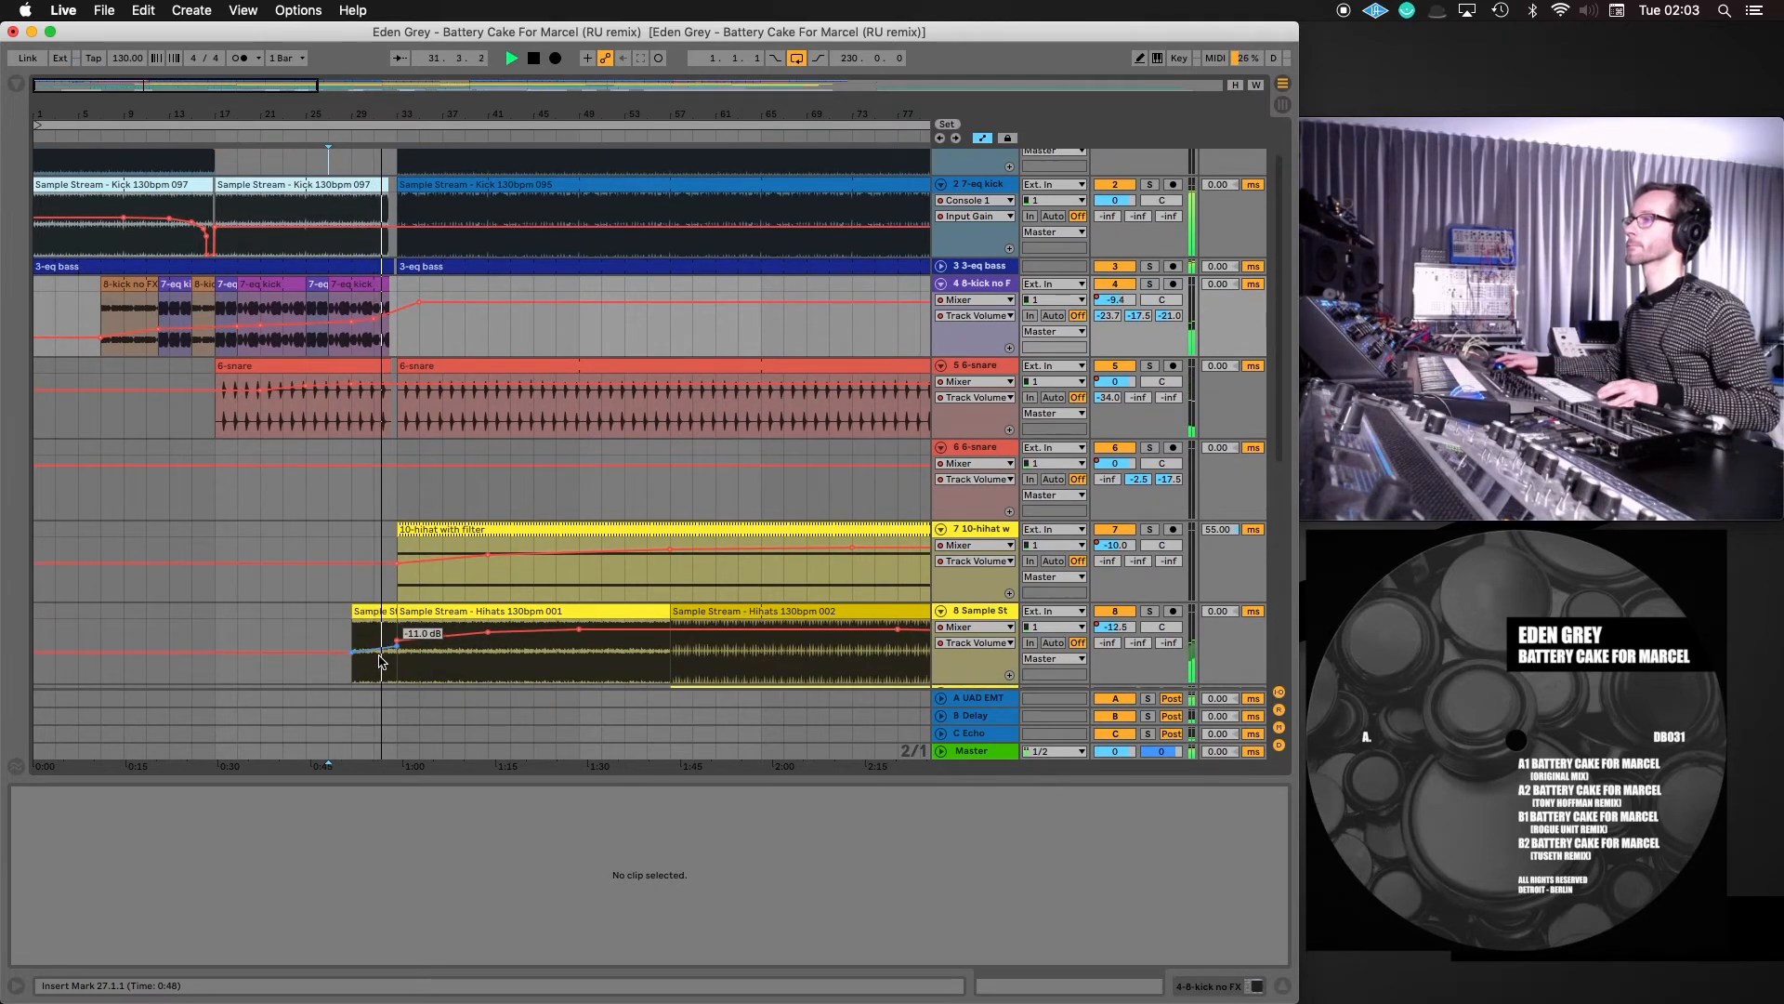
pyautogui.moveTo(380, 650); pyautogui.dragTo(414, 647)
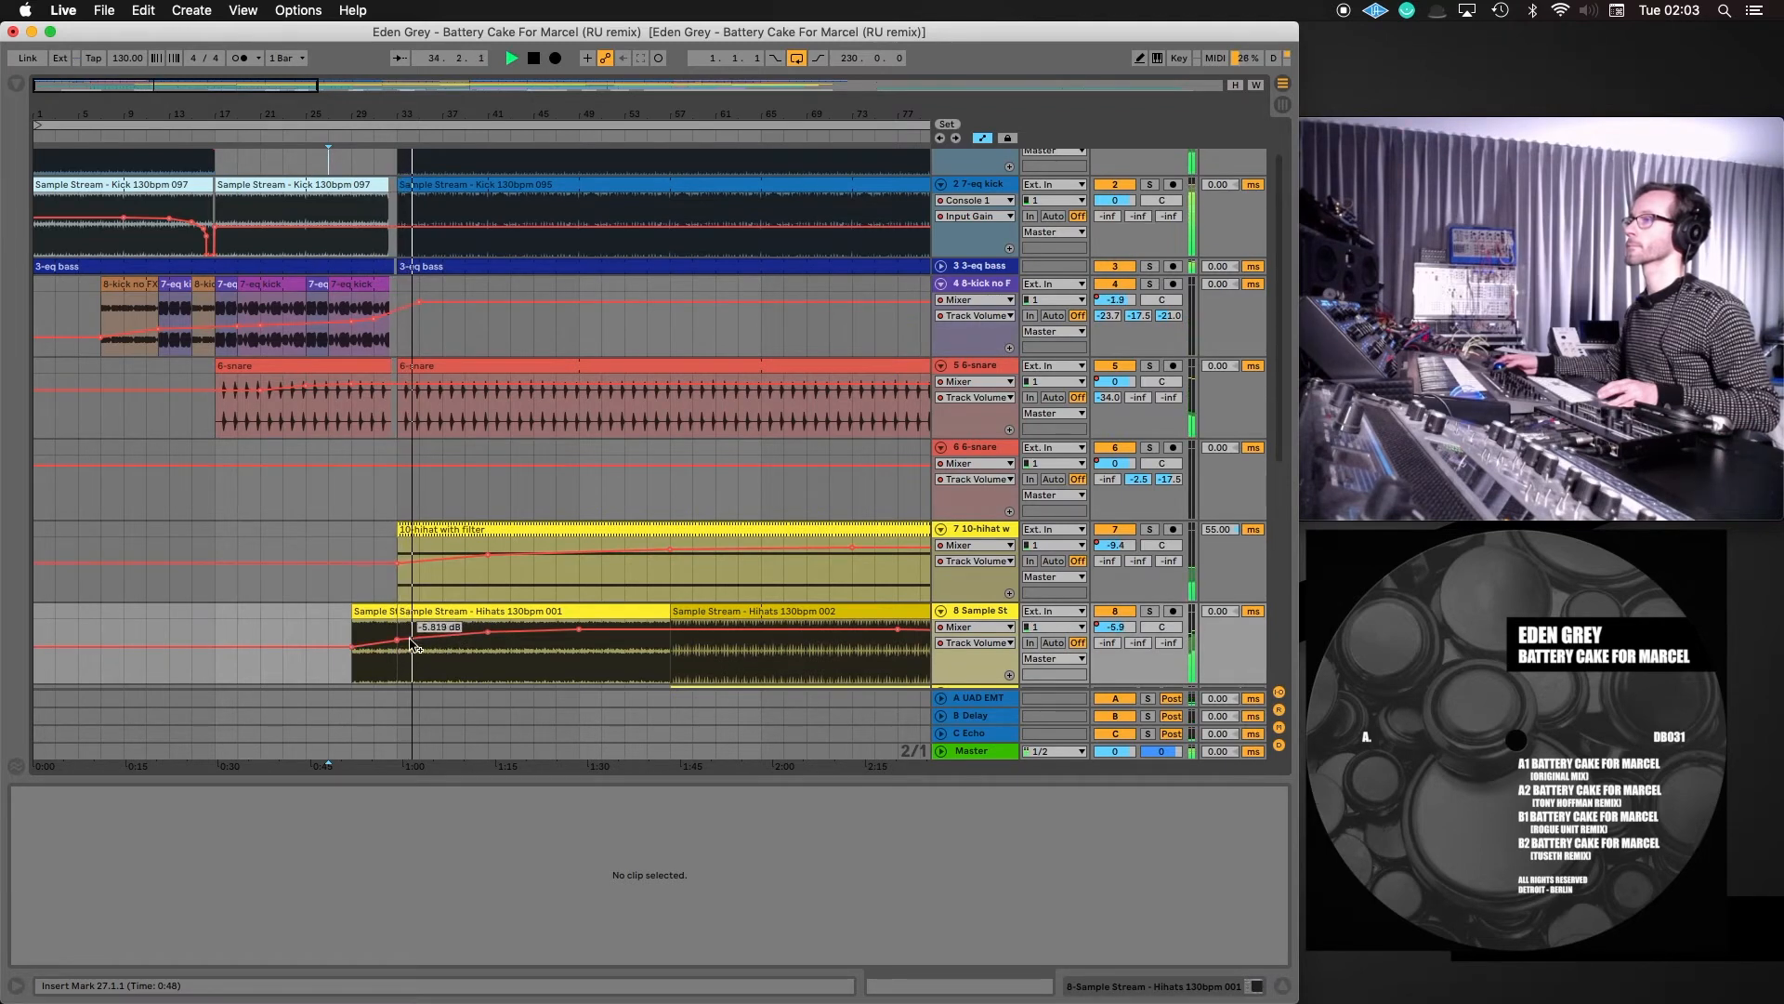
pyautogui.click(352, 646)
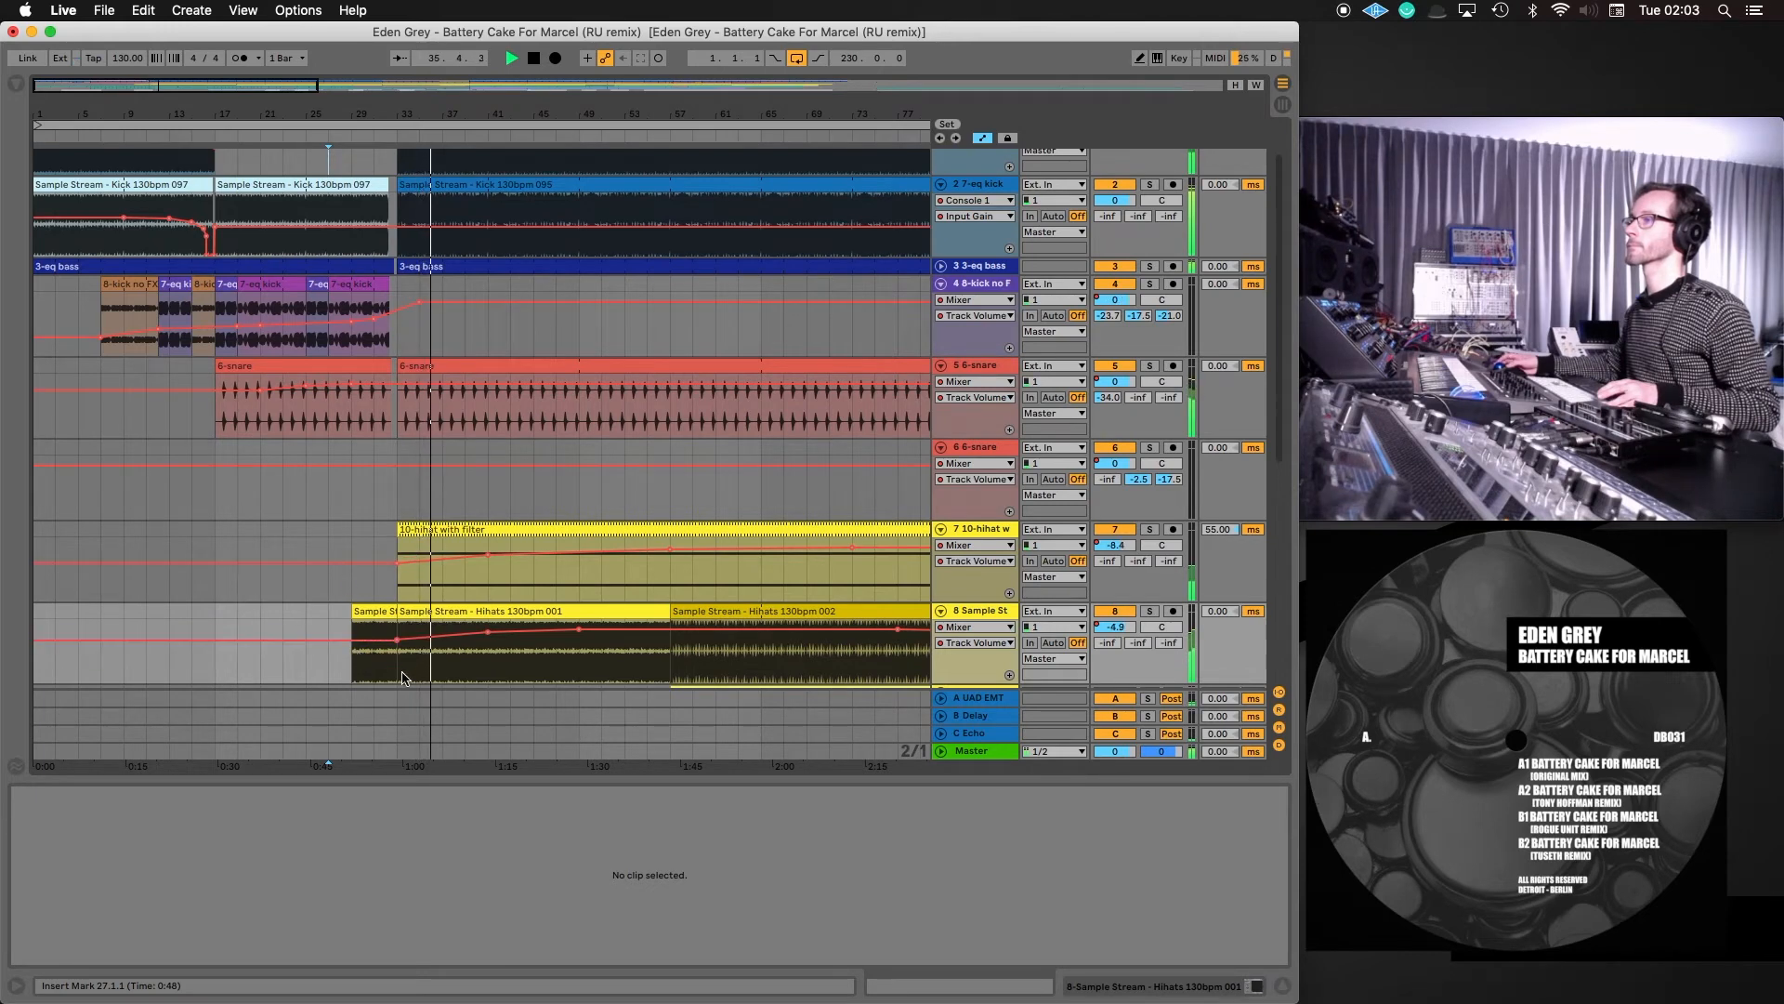
# Extend the track 8 hi-hats back to bar 25 and start their volume fade-in there at about -18 dB
pyautogui.moveTo(399, 644)
pyautogui.mouseDown()
pyautogui.moveTo(371, 613)
pyautogui.moveTo(315, 614)
pyautogui.moveTo(397, 611)
pyautogui.moveTo(352, 643)
pyautogui.mouseUp()
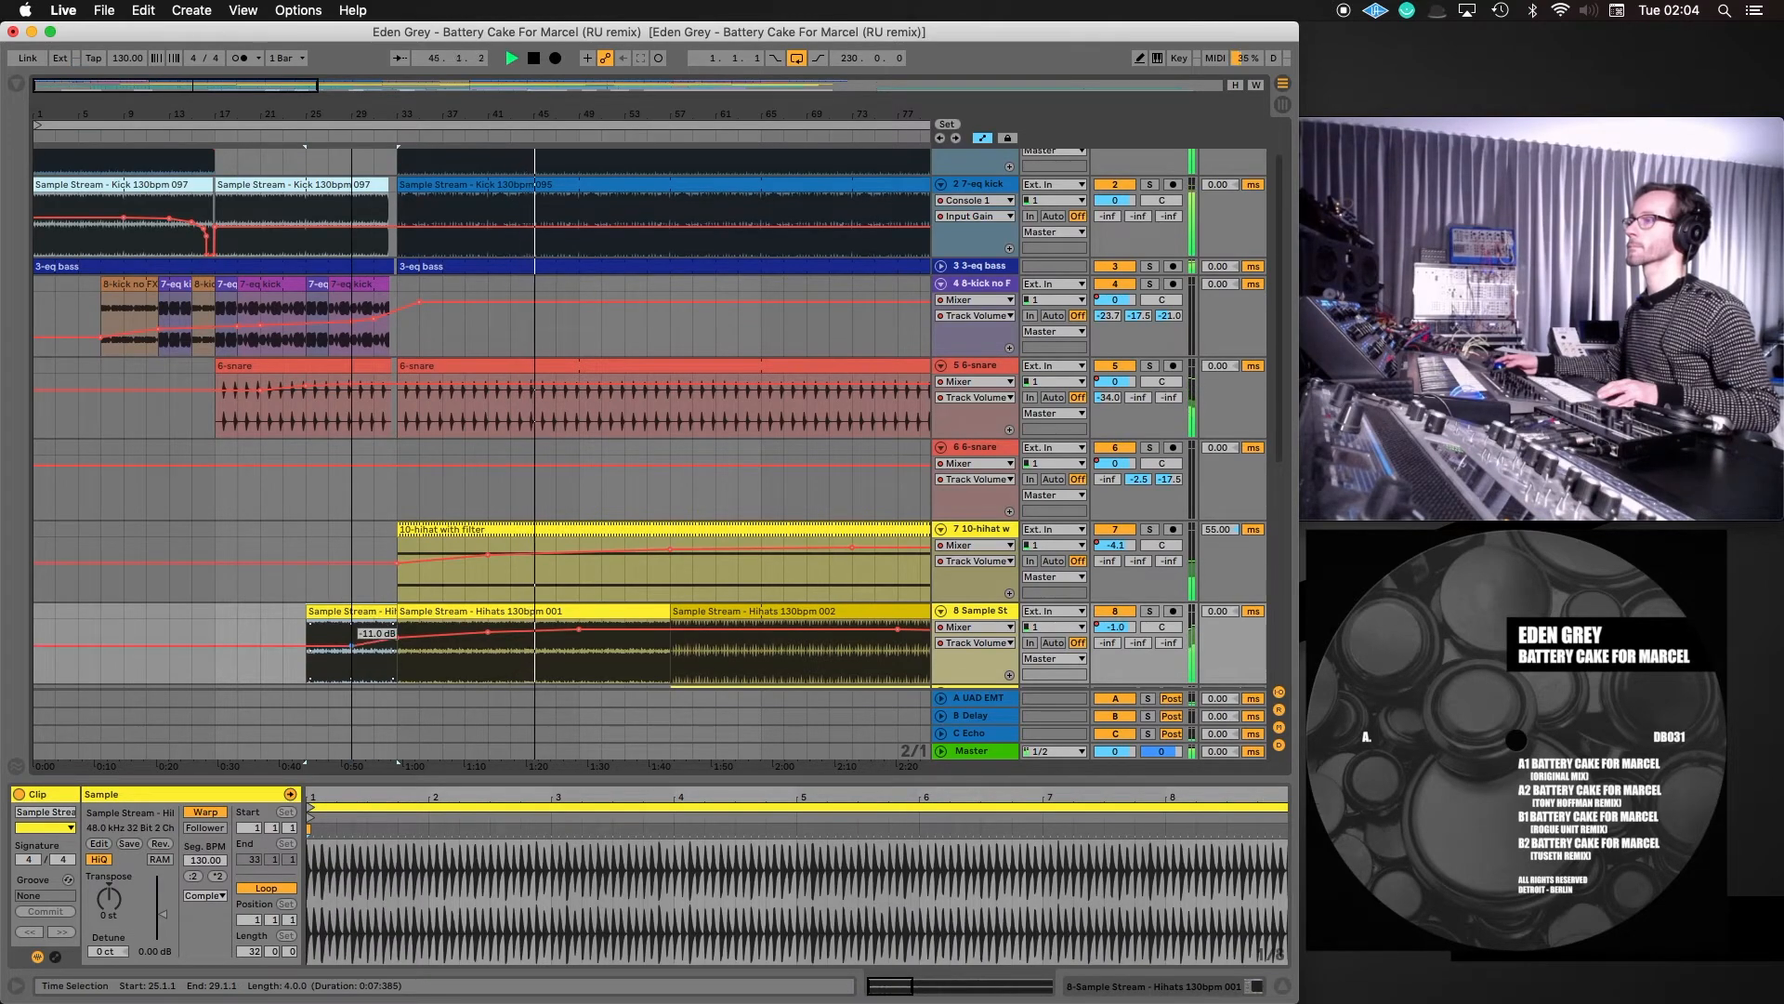
pyautogui.click(307, 645)
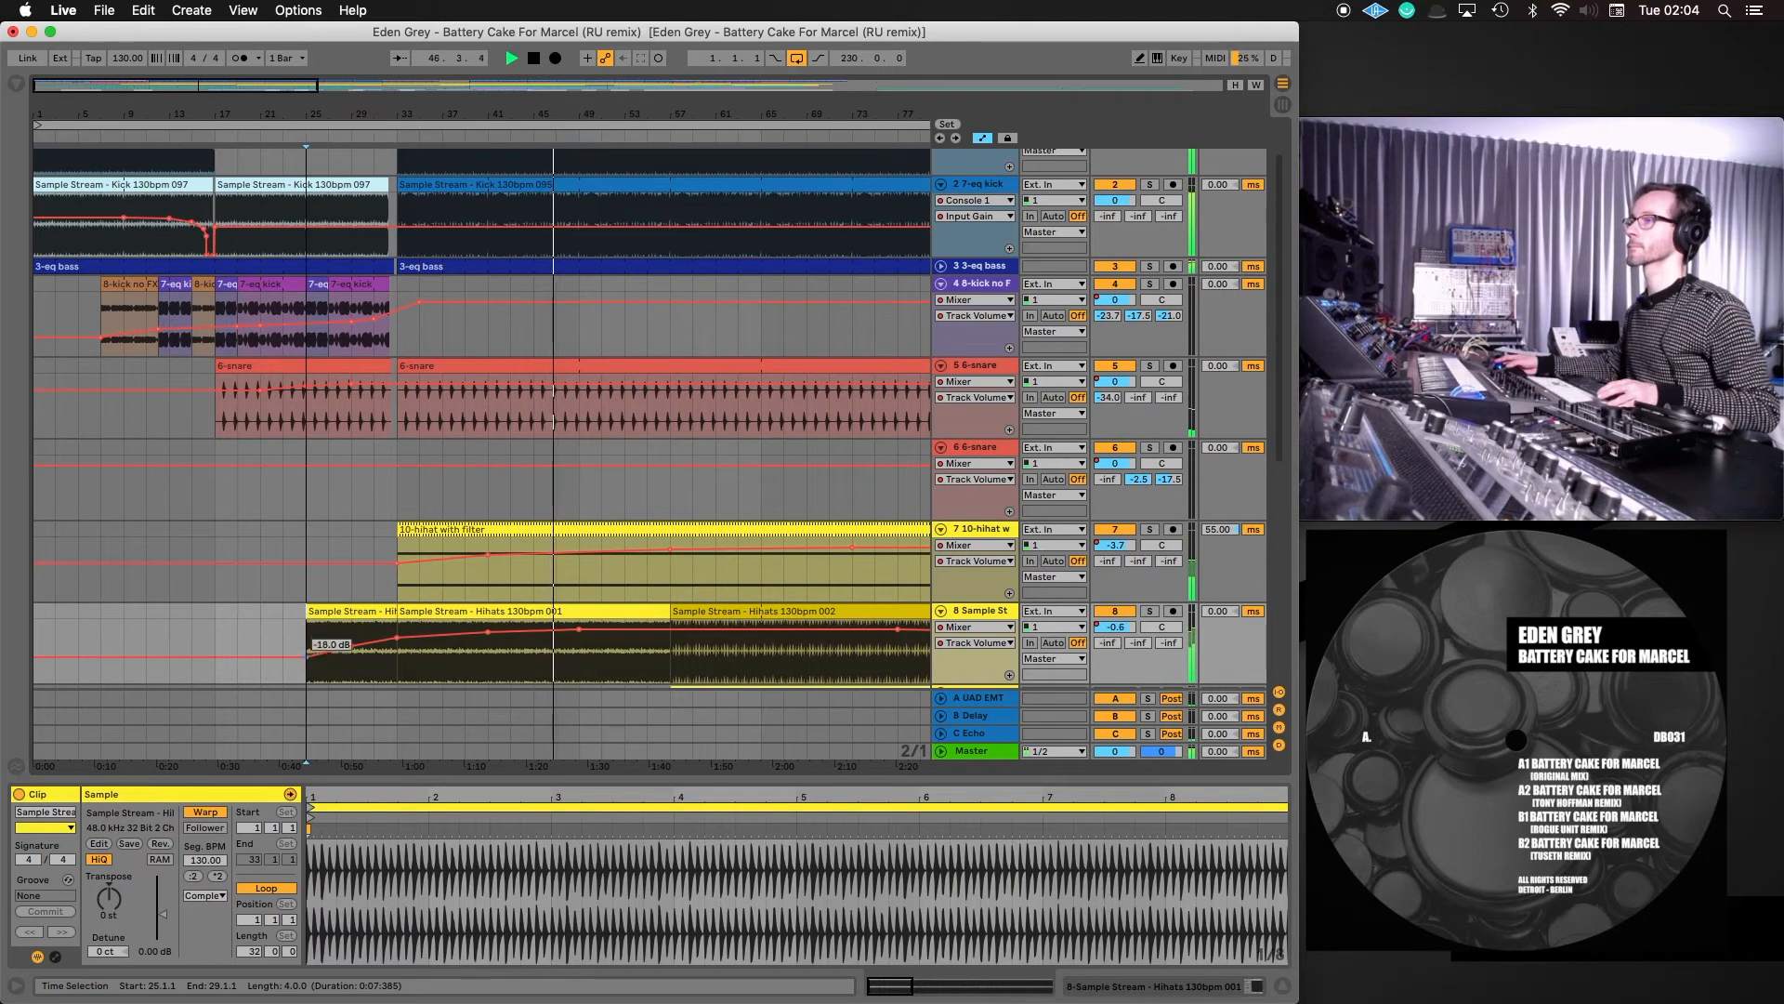
pyautogui.moveTo(306, 648); pyautogui.dragTo(307, 659)
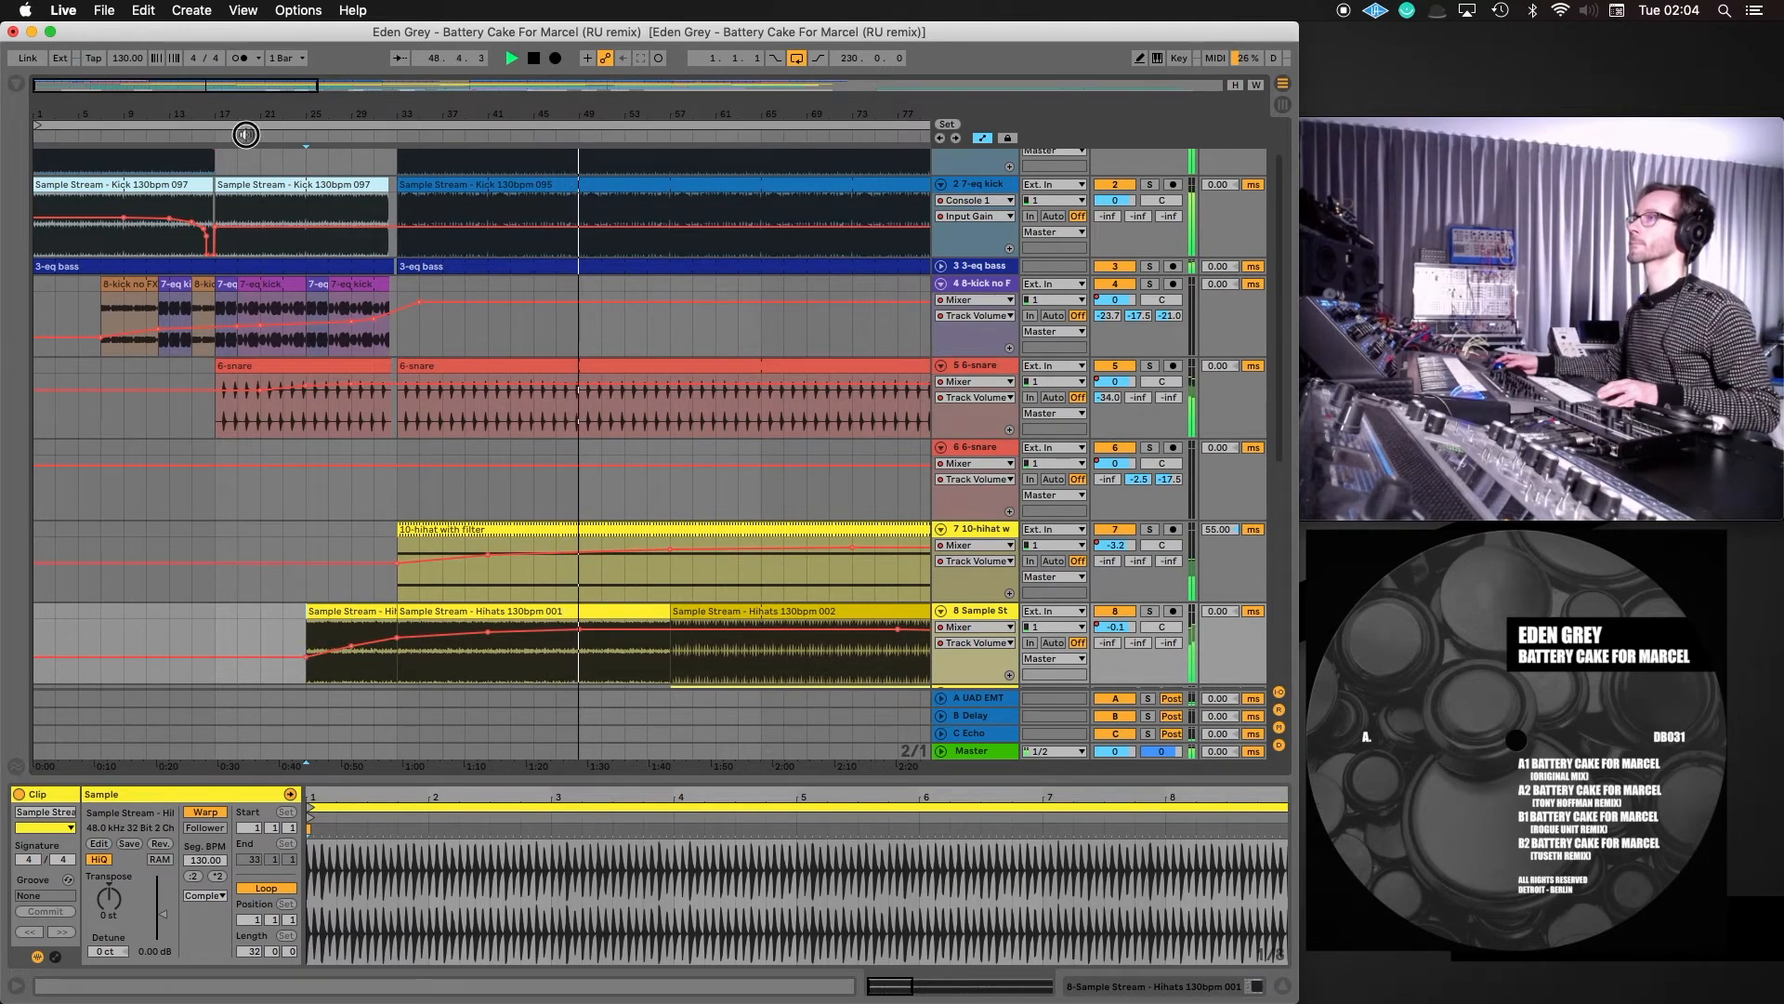
# Copy 16 bars of the track 1 kick from bars 33 to 49 into the gap between bars 17 and 33
pyautogui.moveTo(272, 90); pyautogui.dragTo(272, 21)
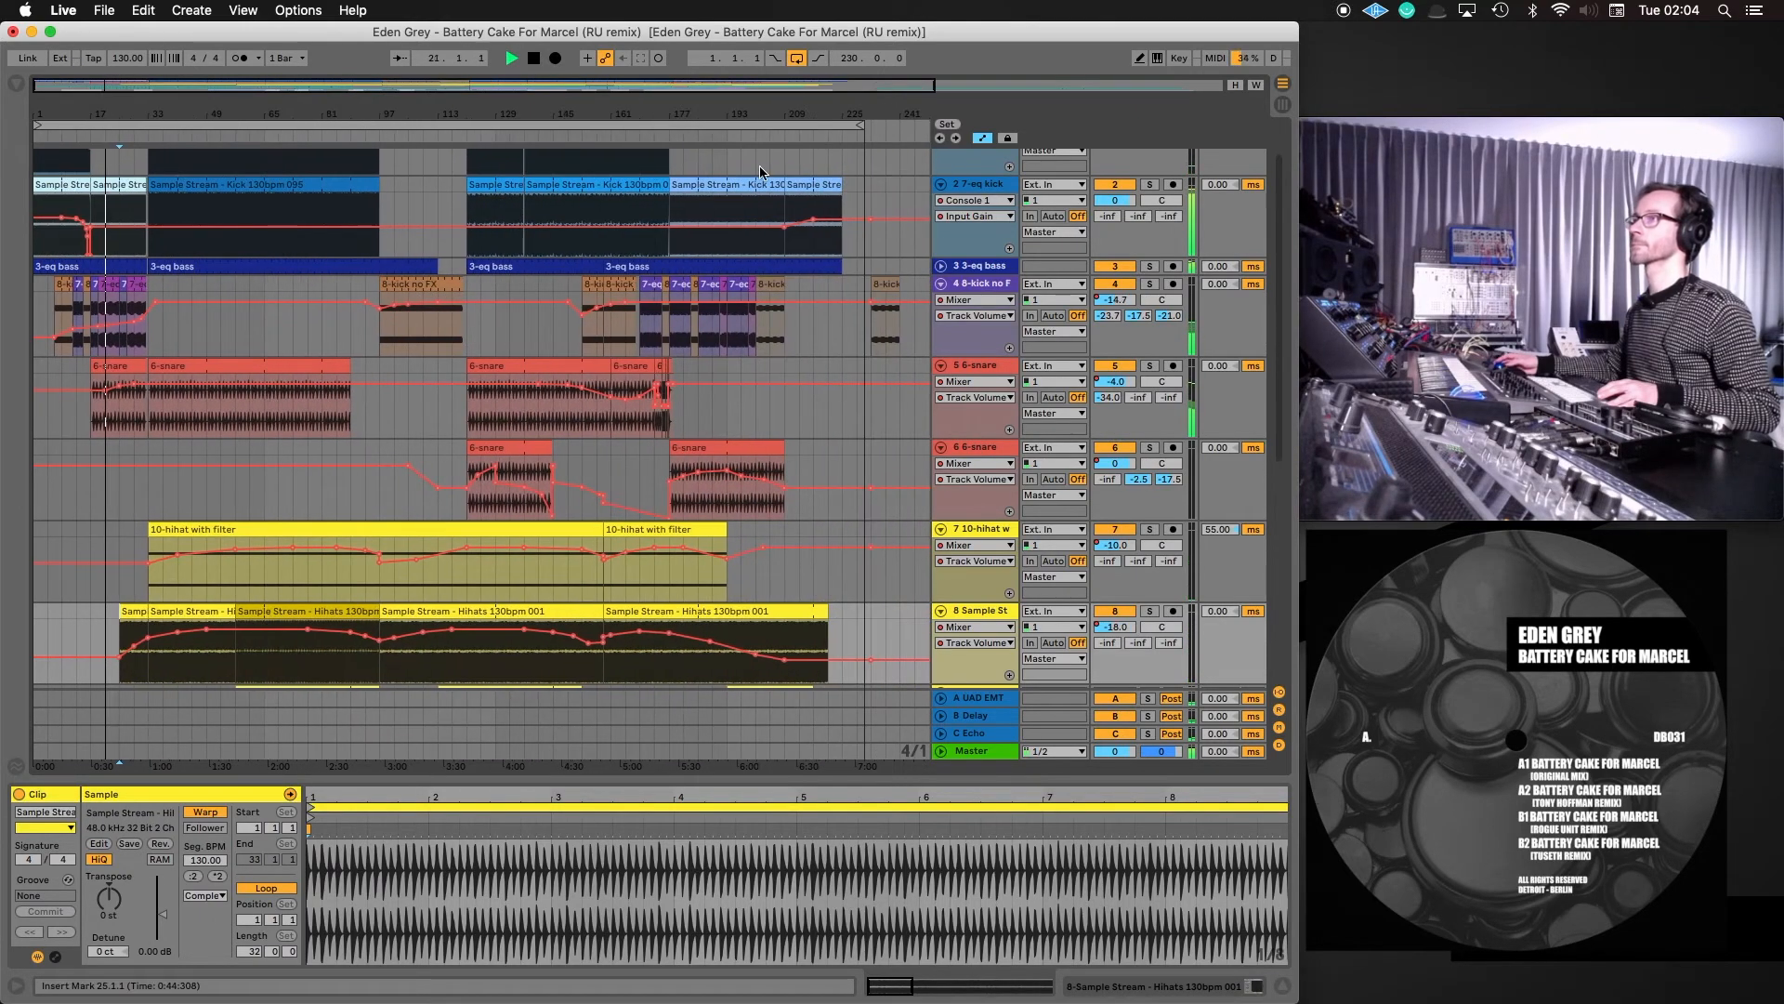
pyautogui.scroll(2, 244, 313)
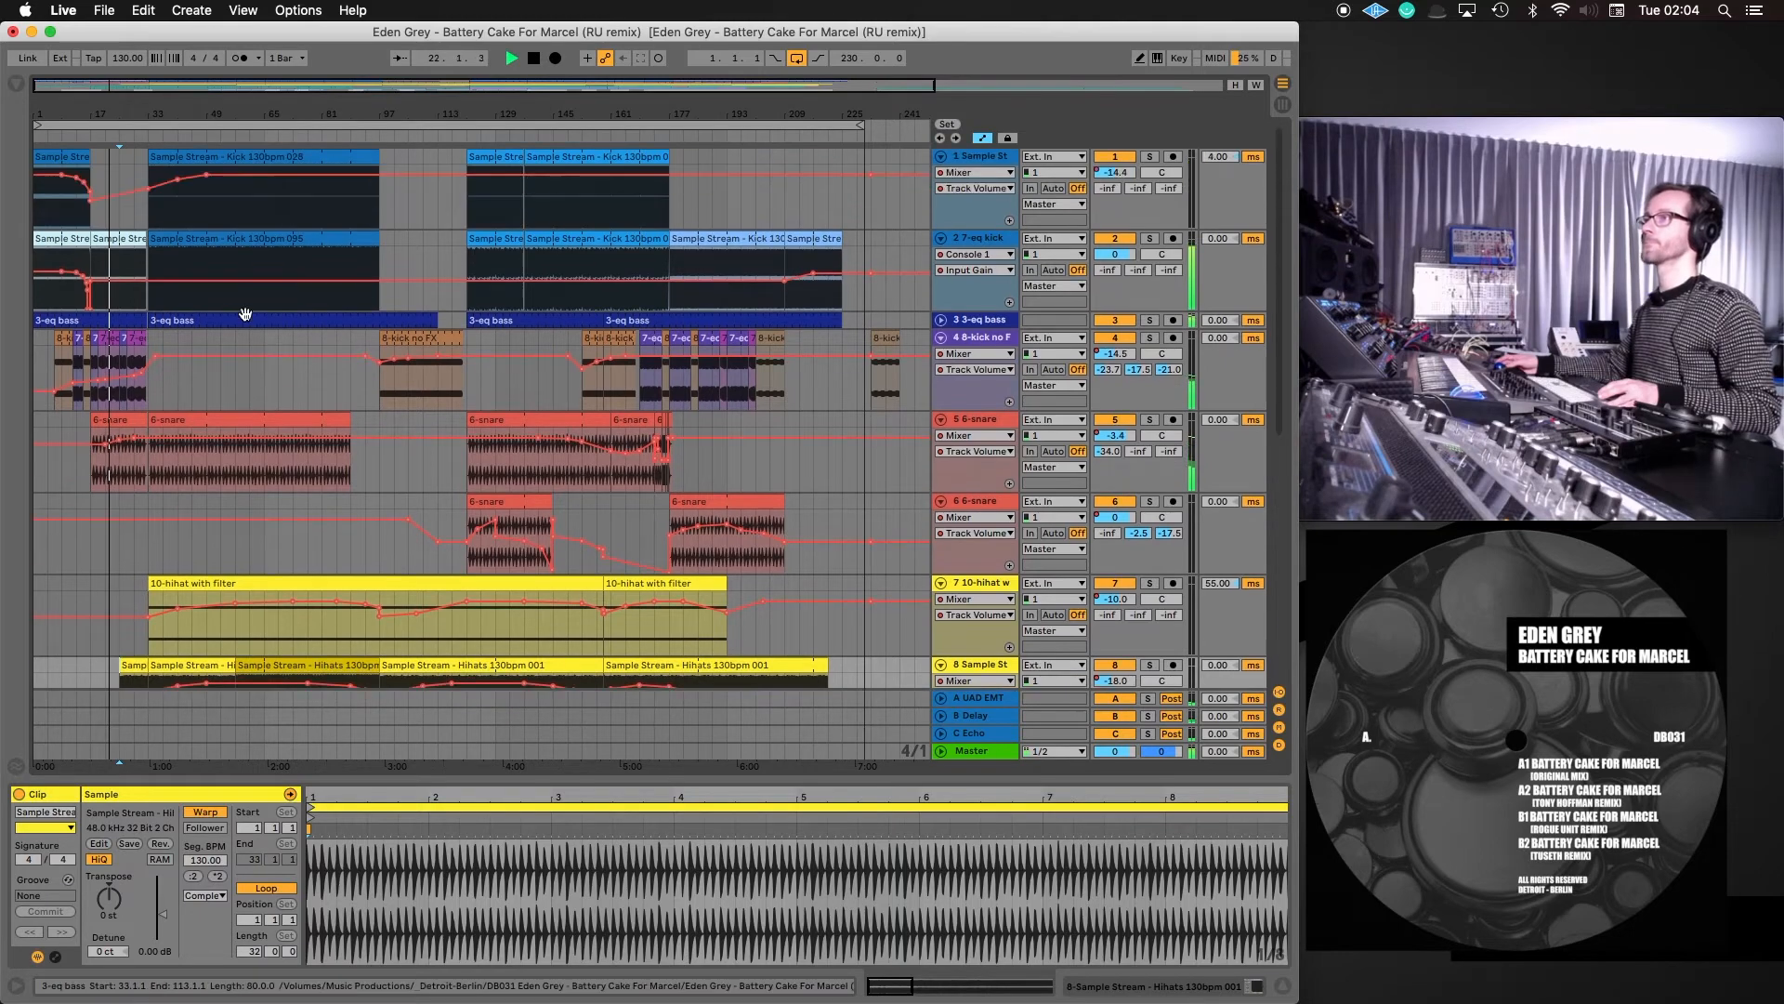
pyautogui.click(151, 156)
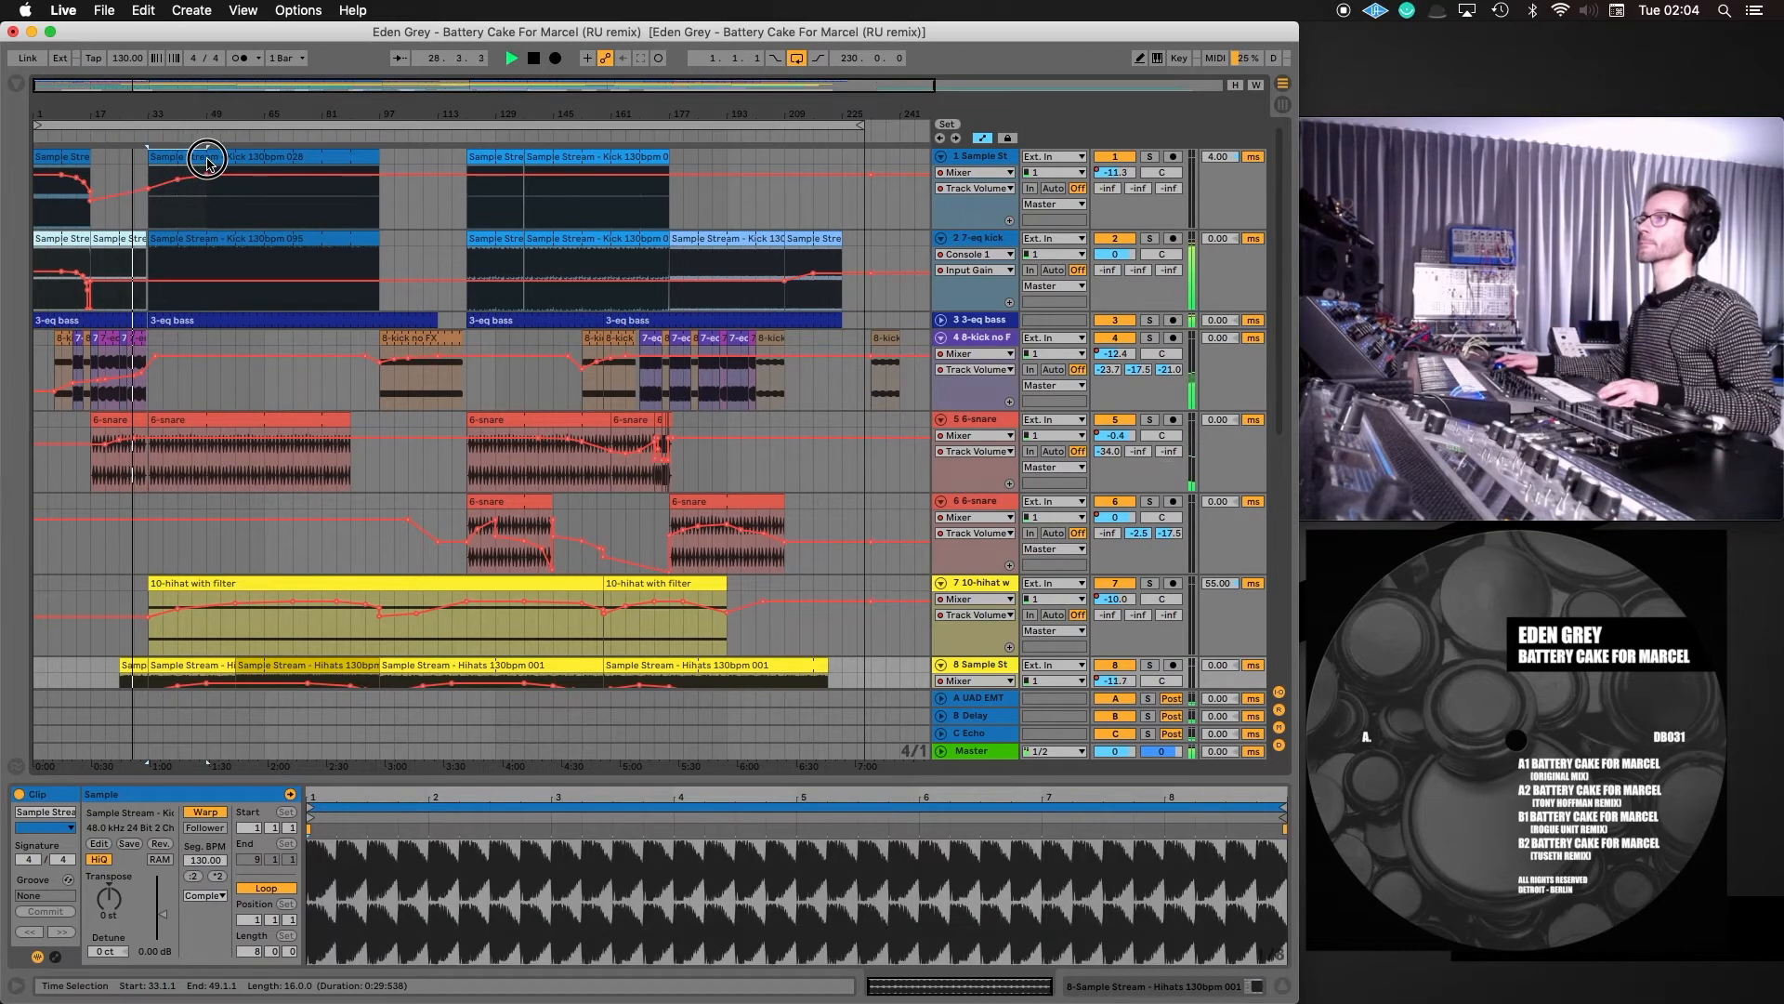
pyautogui.moveTo(207, 162); pyautogui.dragTo(119, 189)
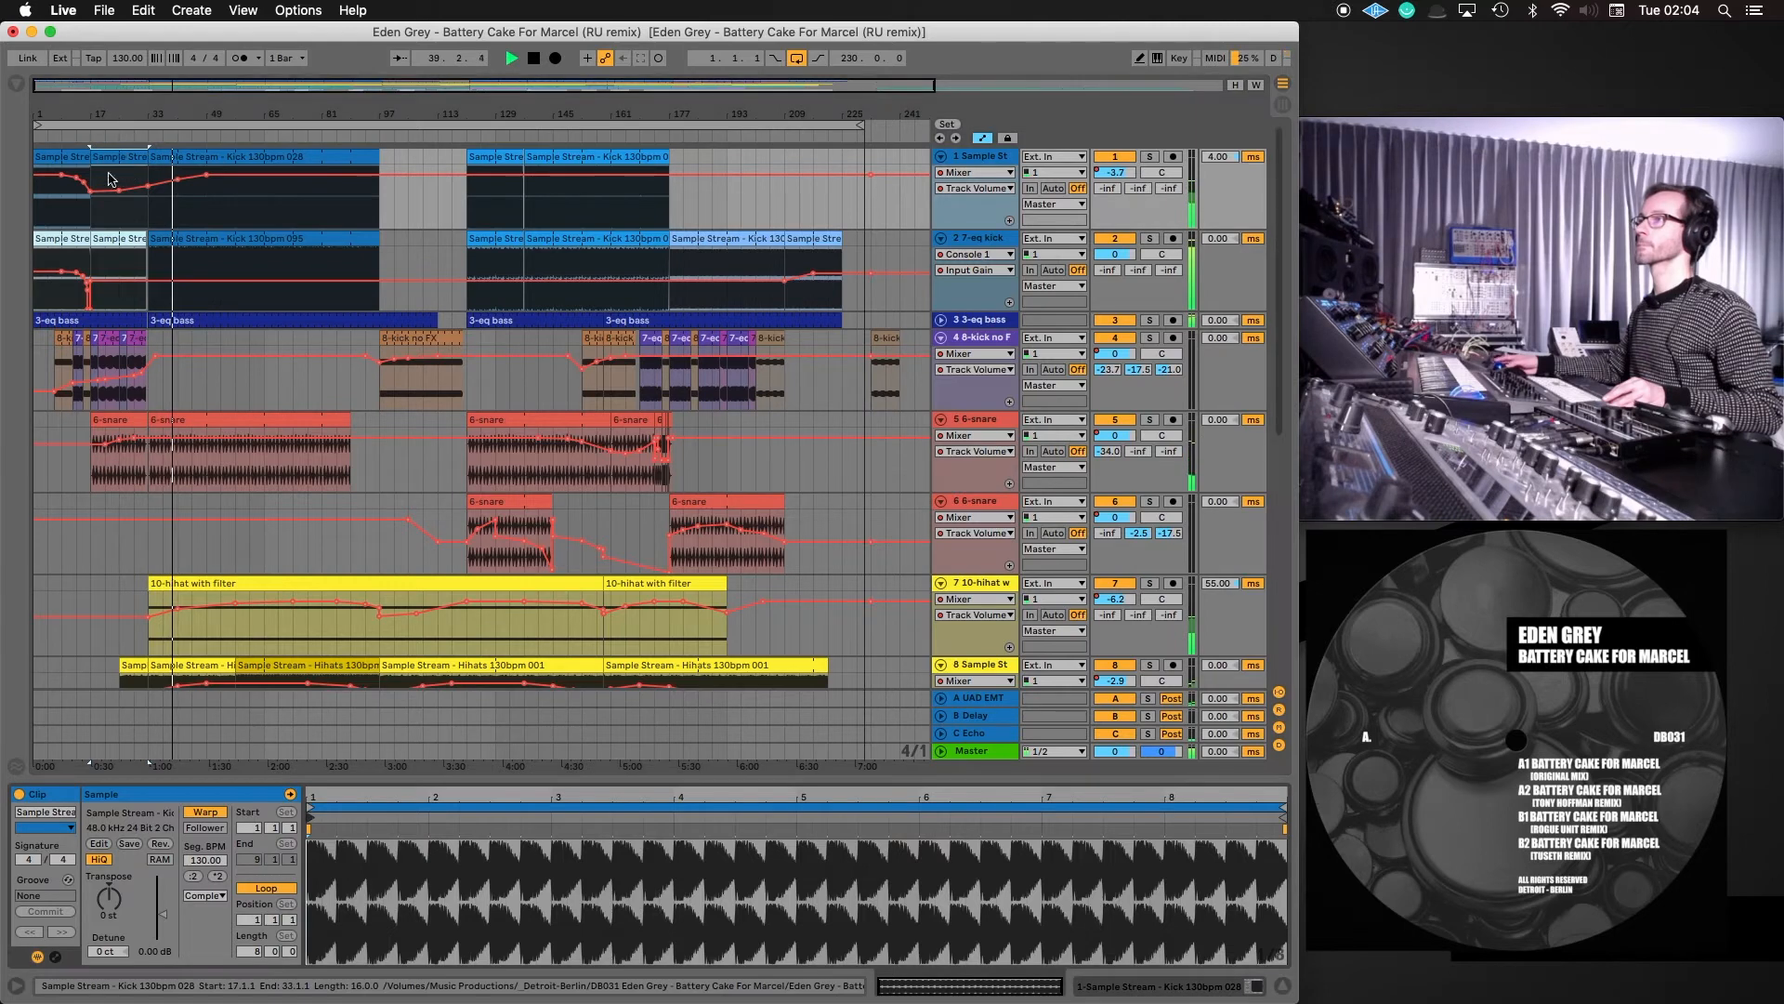
# Set the copied kick clip's transposition to 0 st and its gain to -0.71 dB while playing back from before bar 17
pyautogui.moveTo(109, 897); pyautogui.dragTo(109, 894)
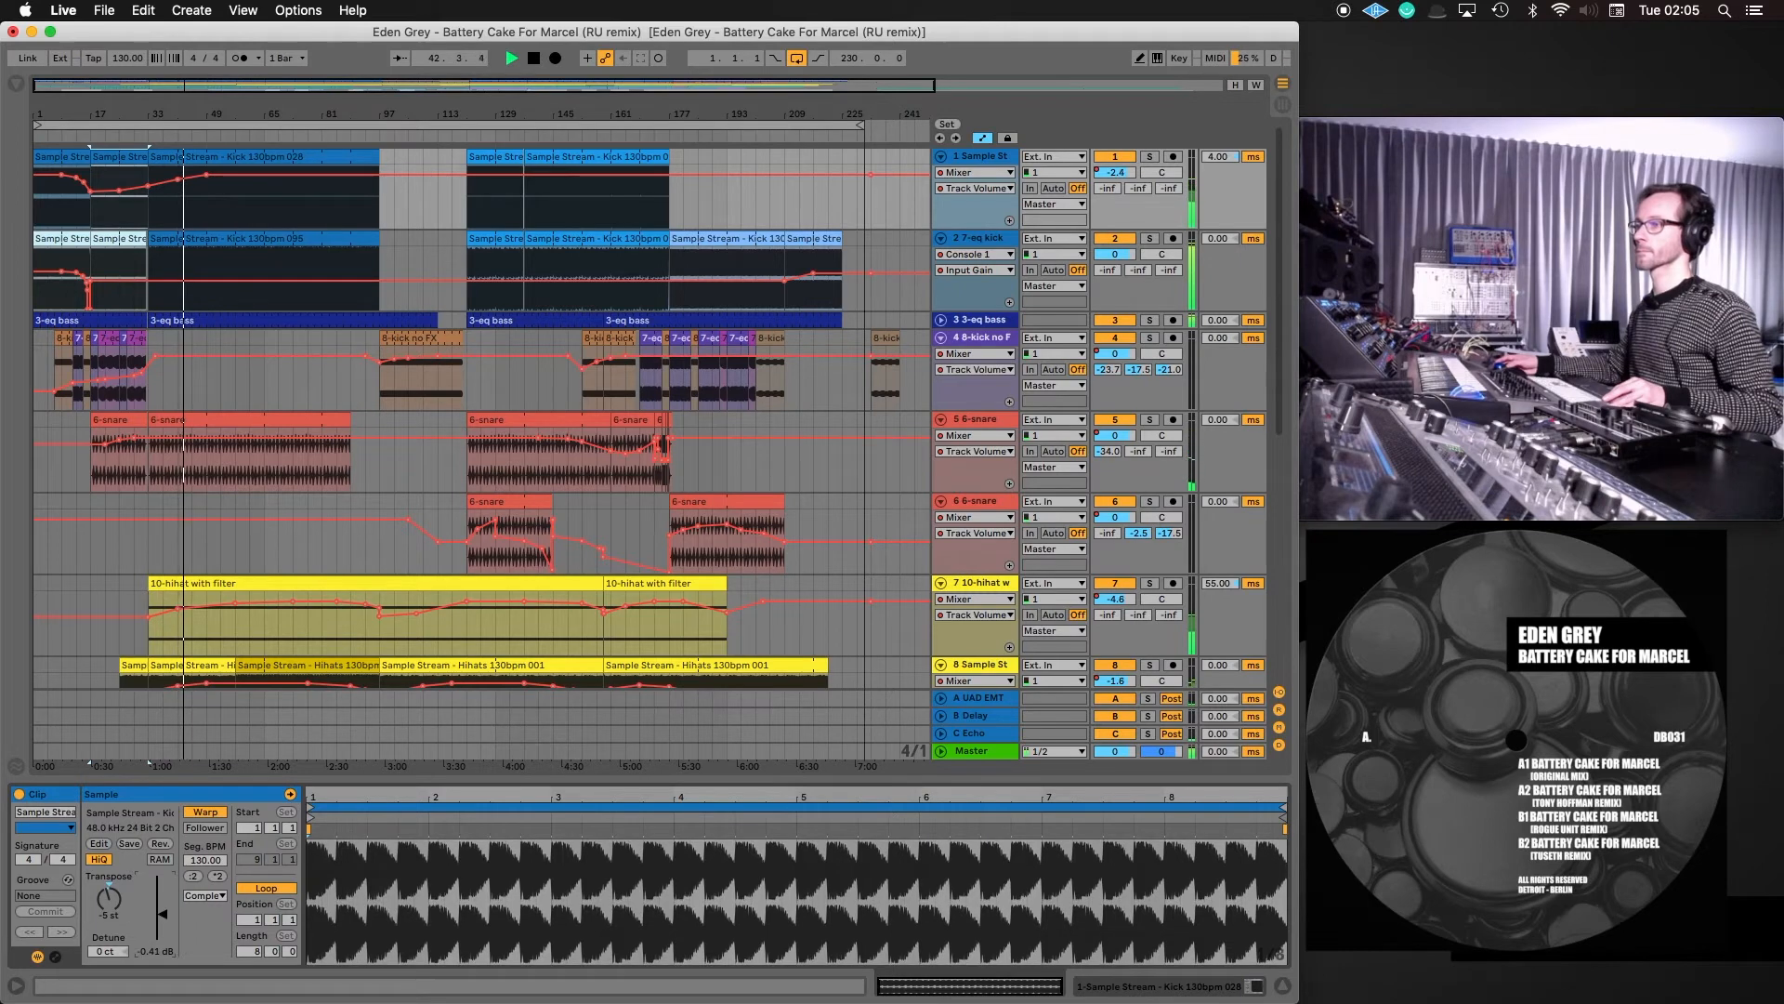
pyautogui.click(84, 150)
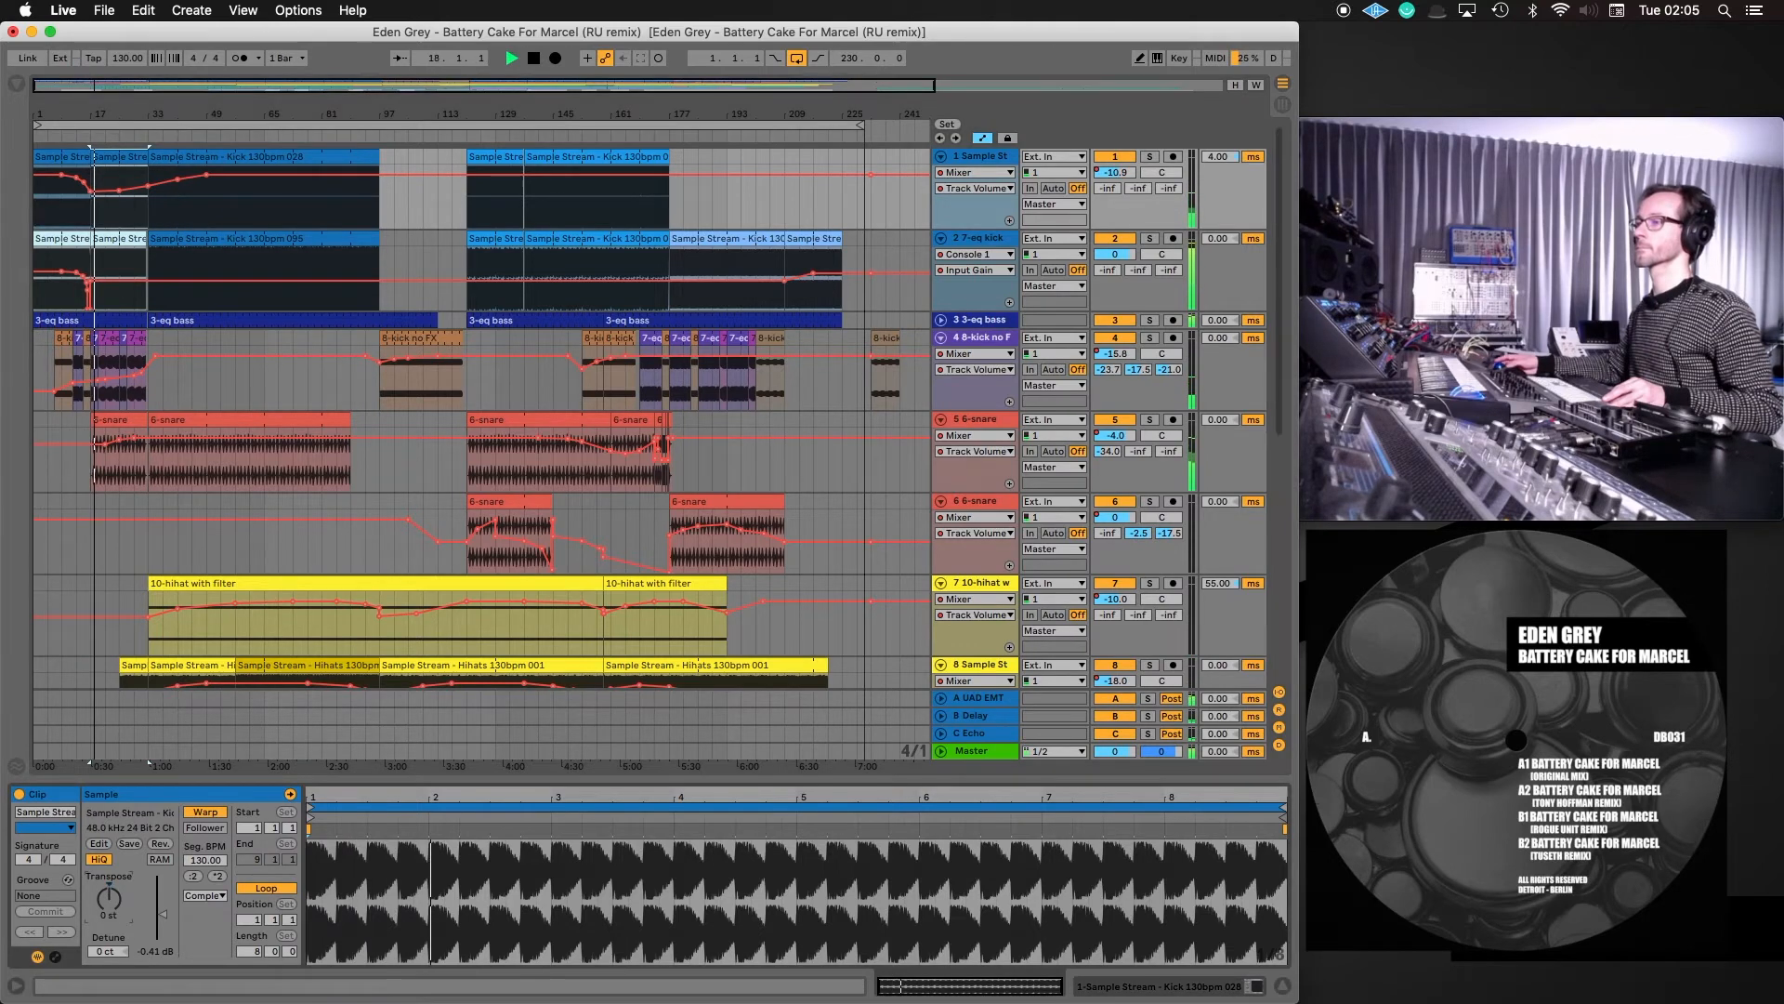
pyautogui.moveTo(164, 919); pyautogui.dragTo(165, 922)
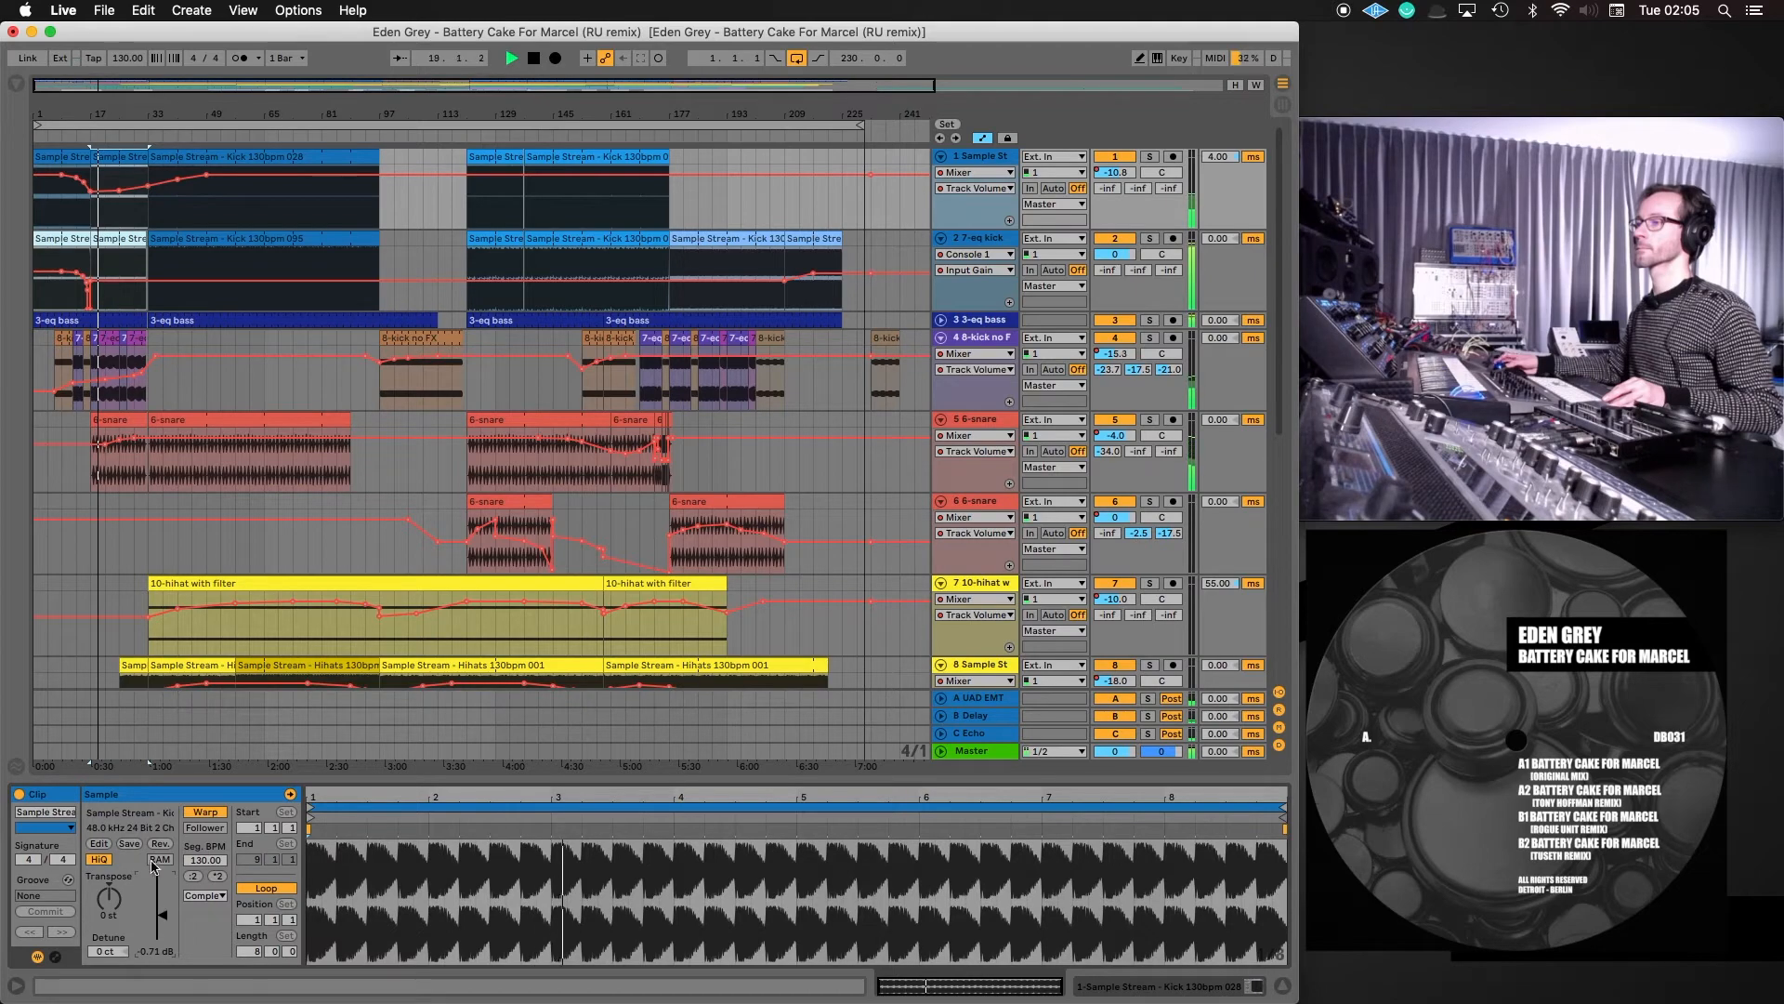
# Compare the mix with track 1 deactivated and reactivated, and lower the copied kick clip's gain slightly further
pyautogui.click(1114, 156)
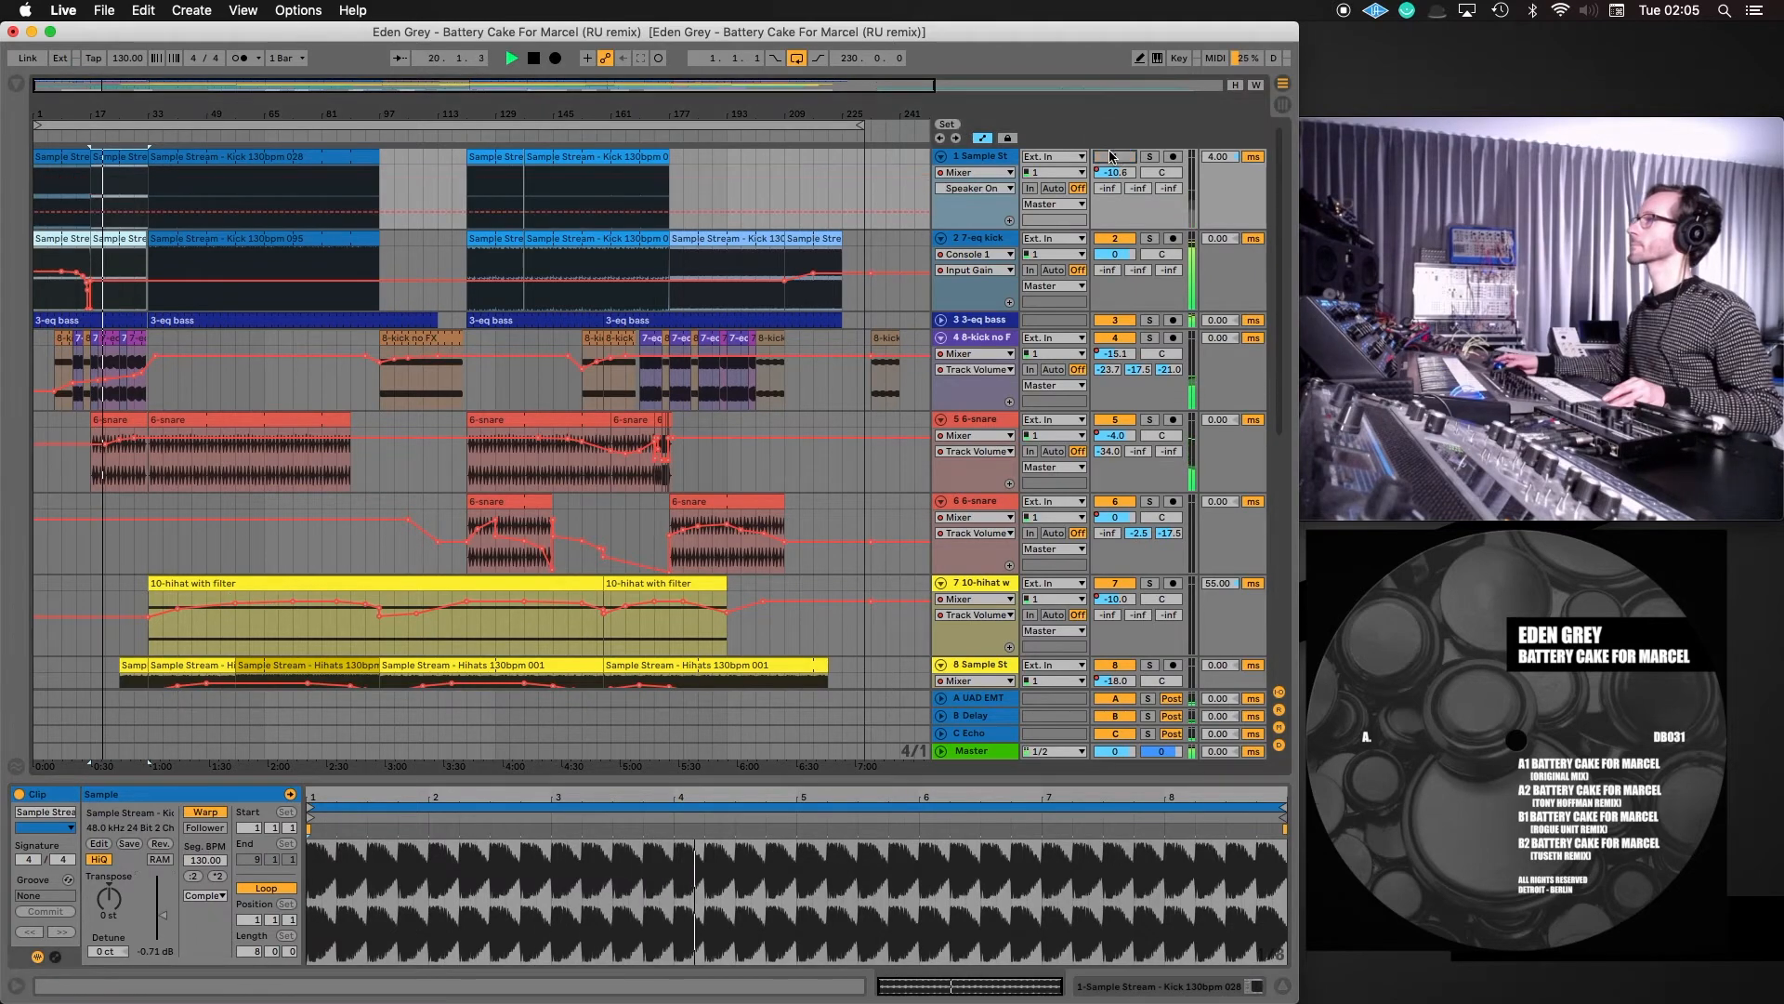
pyautogui.click(1112, 157)
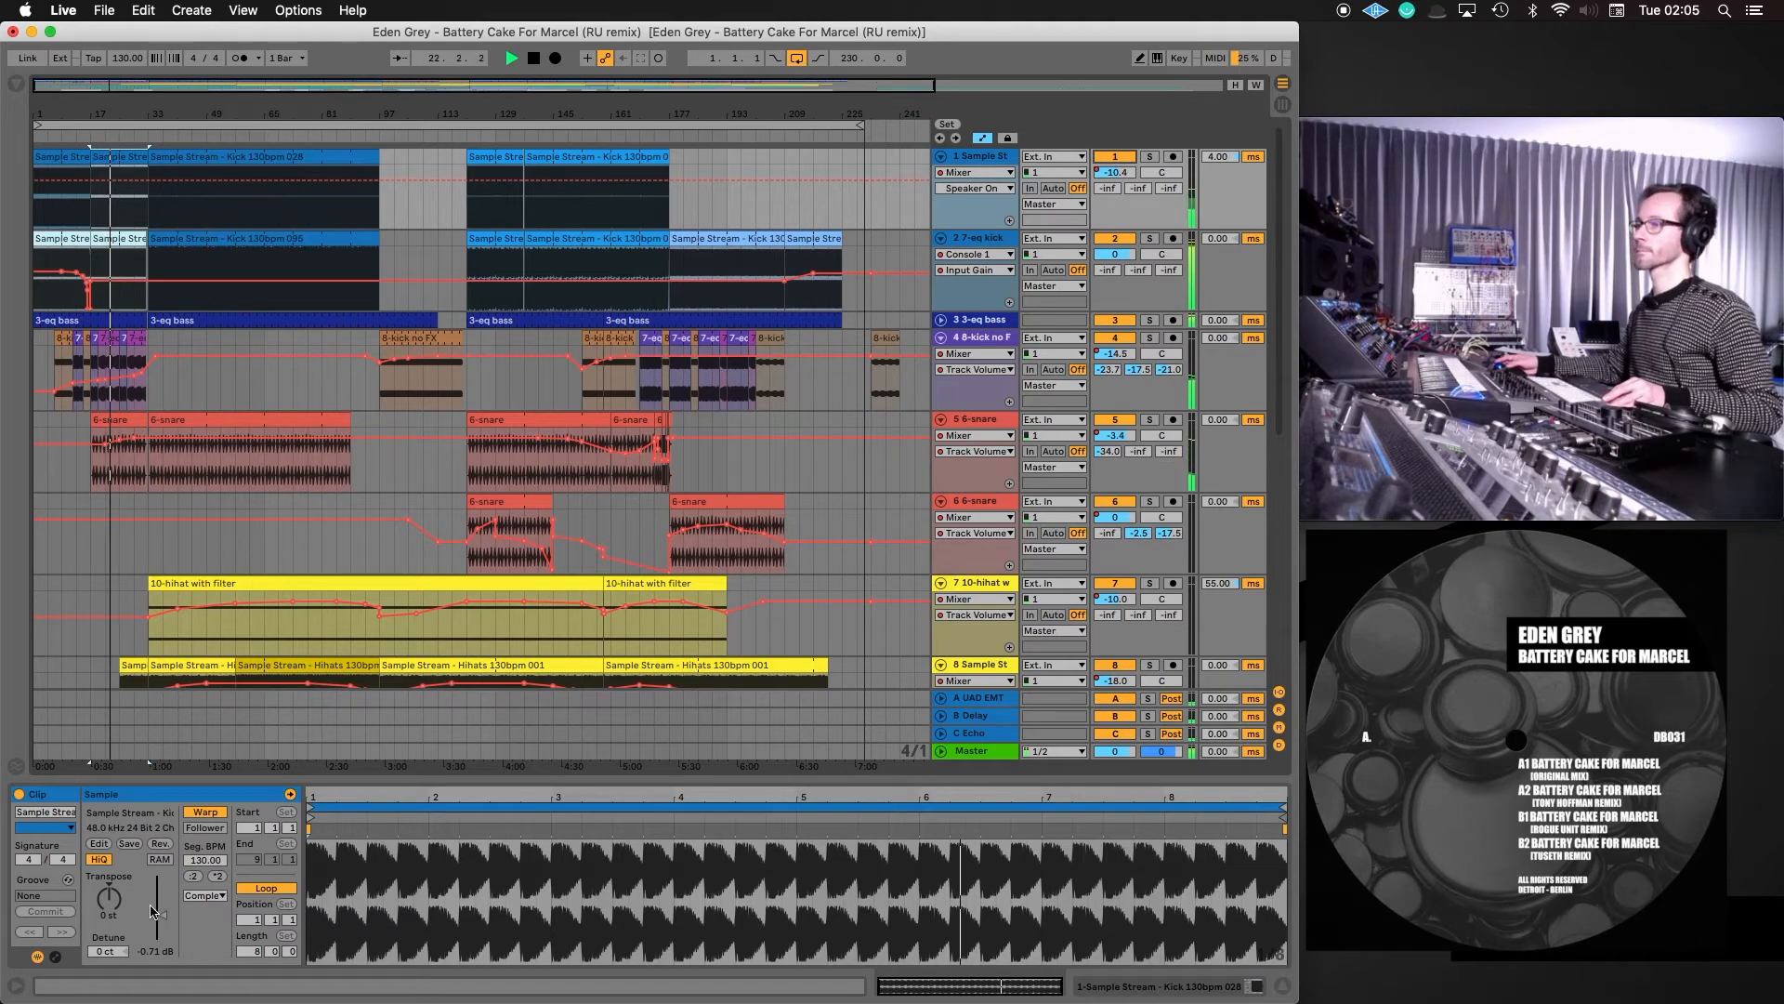
pyautogui.moveTo(165, 920); pyautogui.dragTo(165, 923)
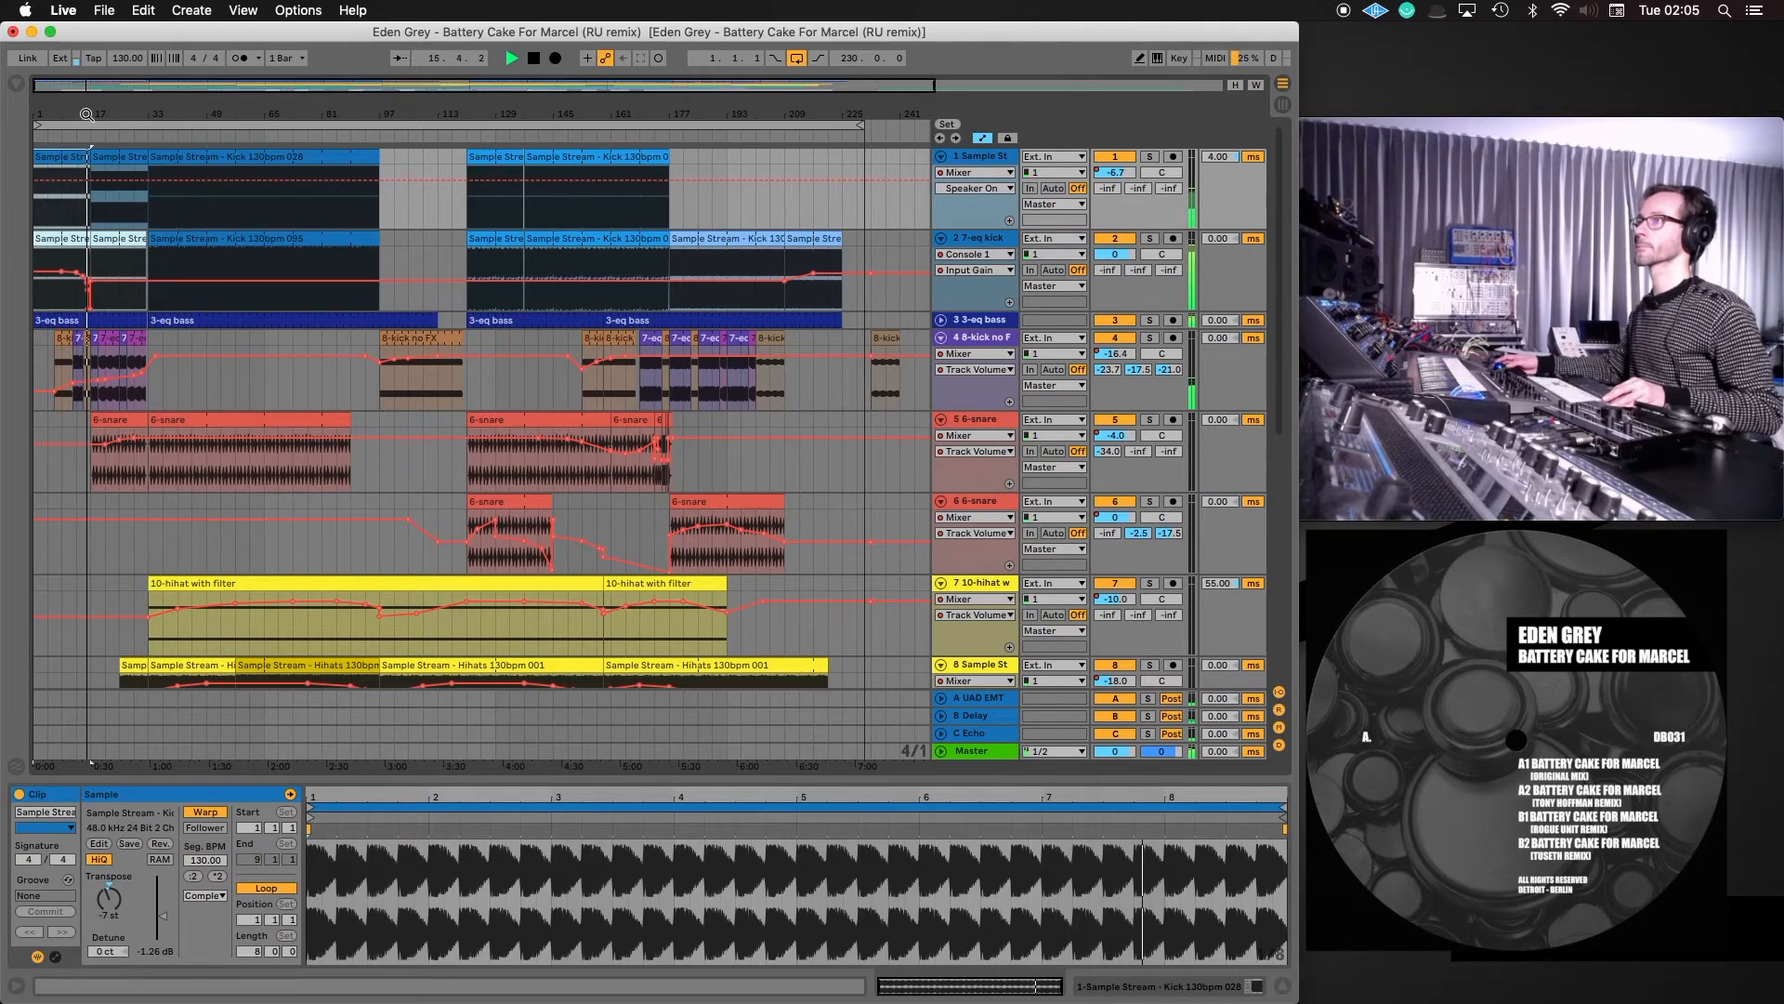
# Trim the end of the track 1 kick clip before bar 17 back to about bar 16.2
pyautogui.moveTo(86, 114); pyautogui.dragTo(86, 346)
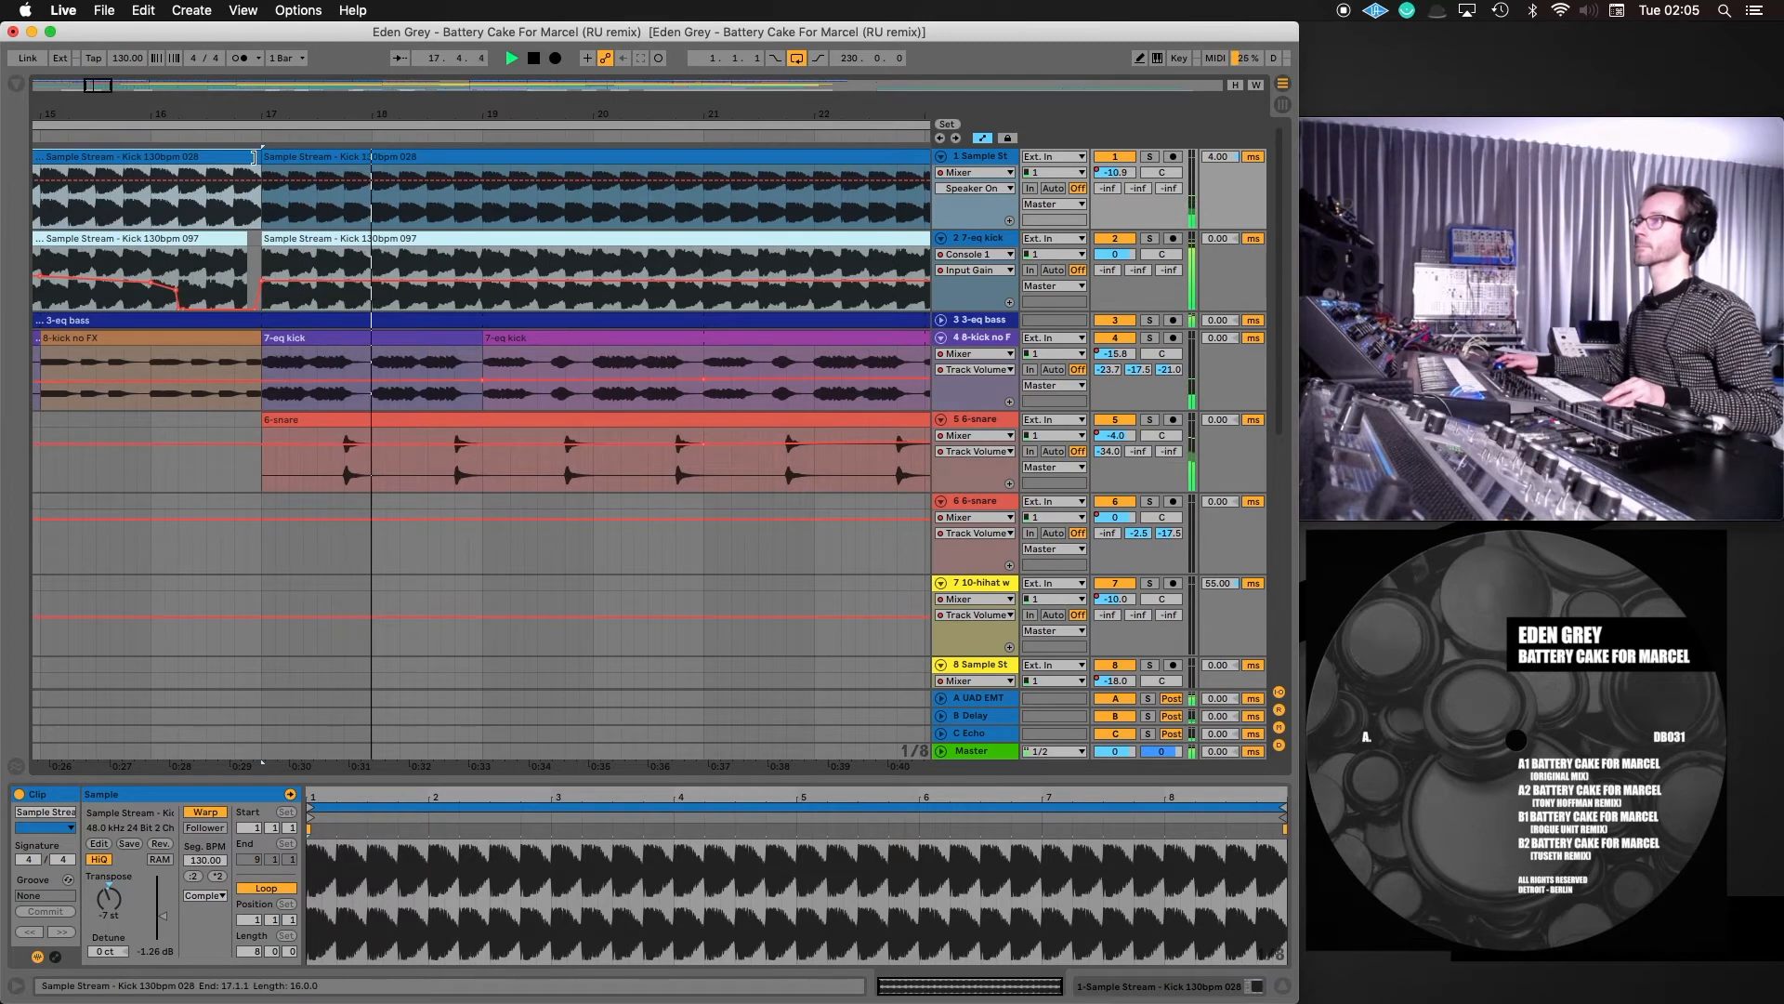
pyautogui.moveTo(262, 156); pyautogui.dragTo(184, 155)
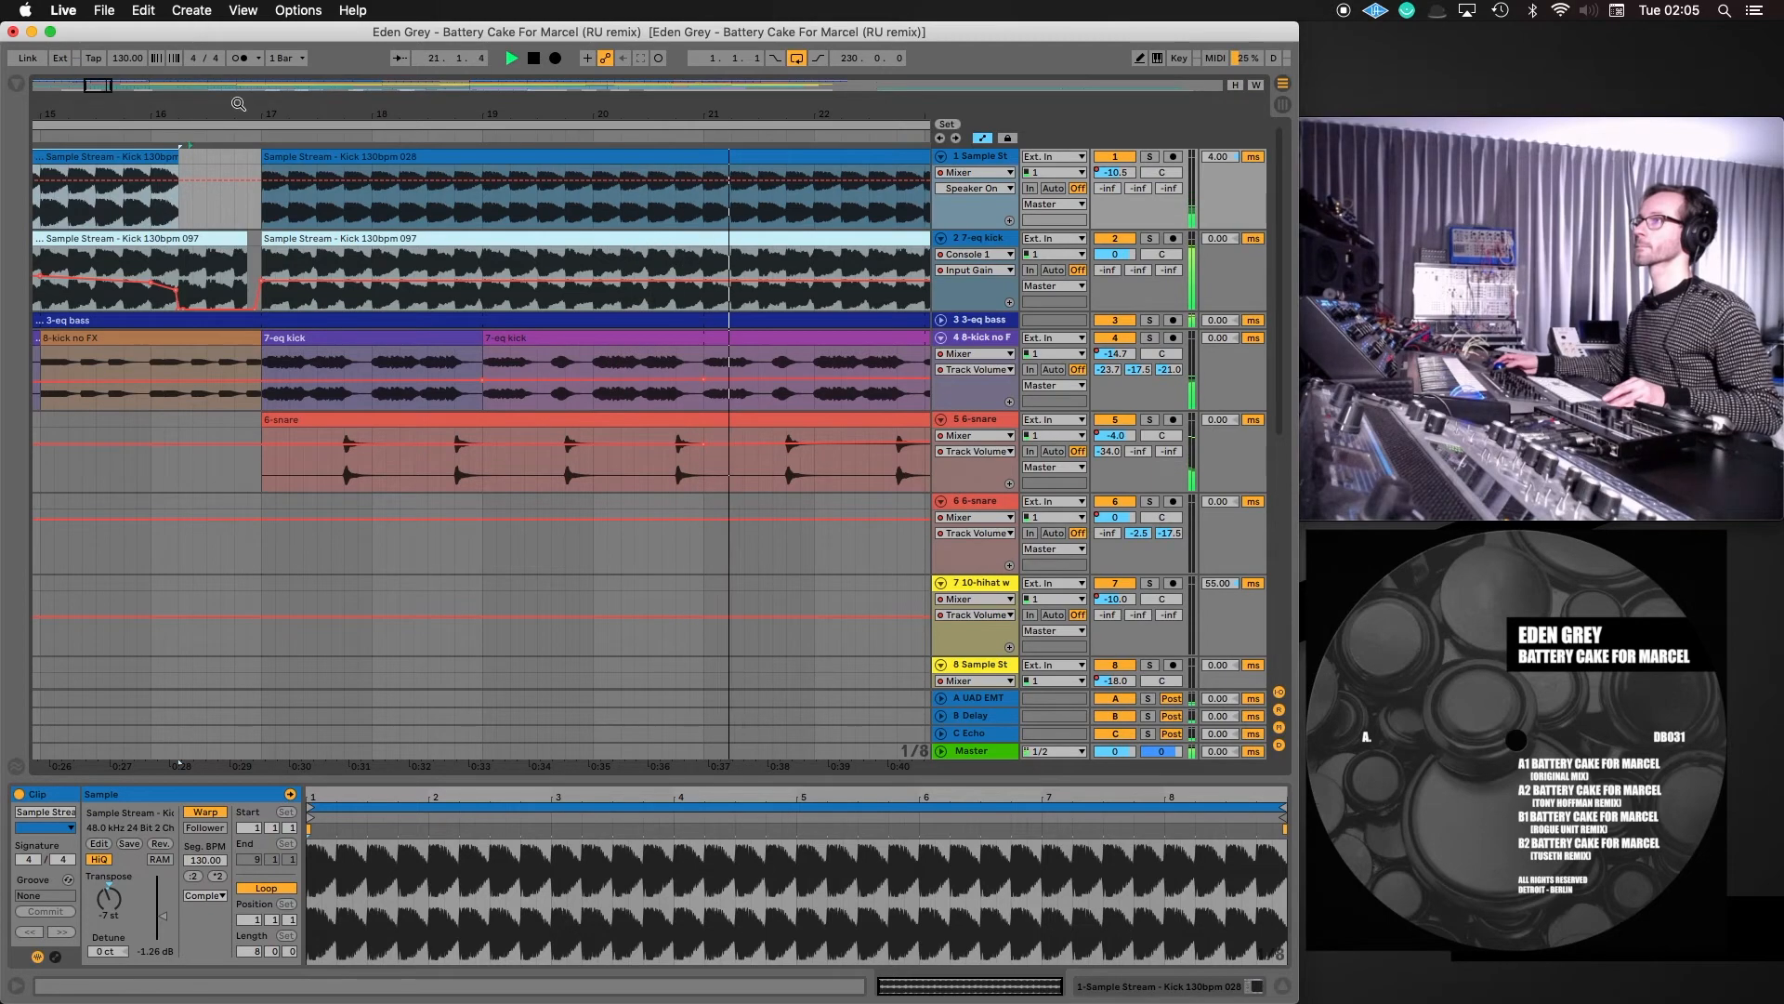
pyautogui.moveTo(239, 103); pyautogui.dragTo(190, 48)
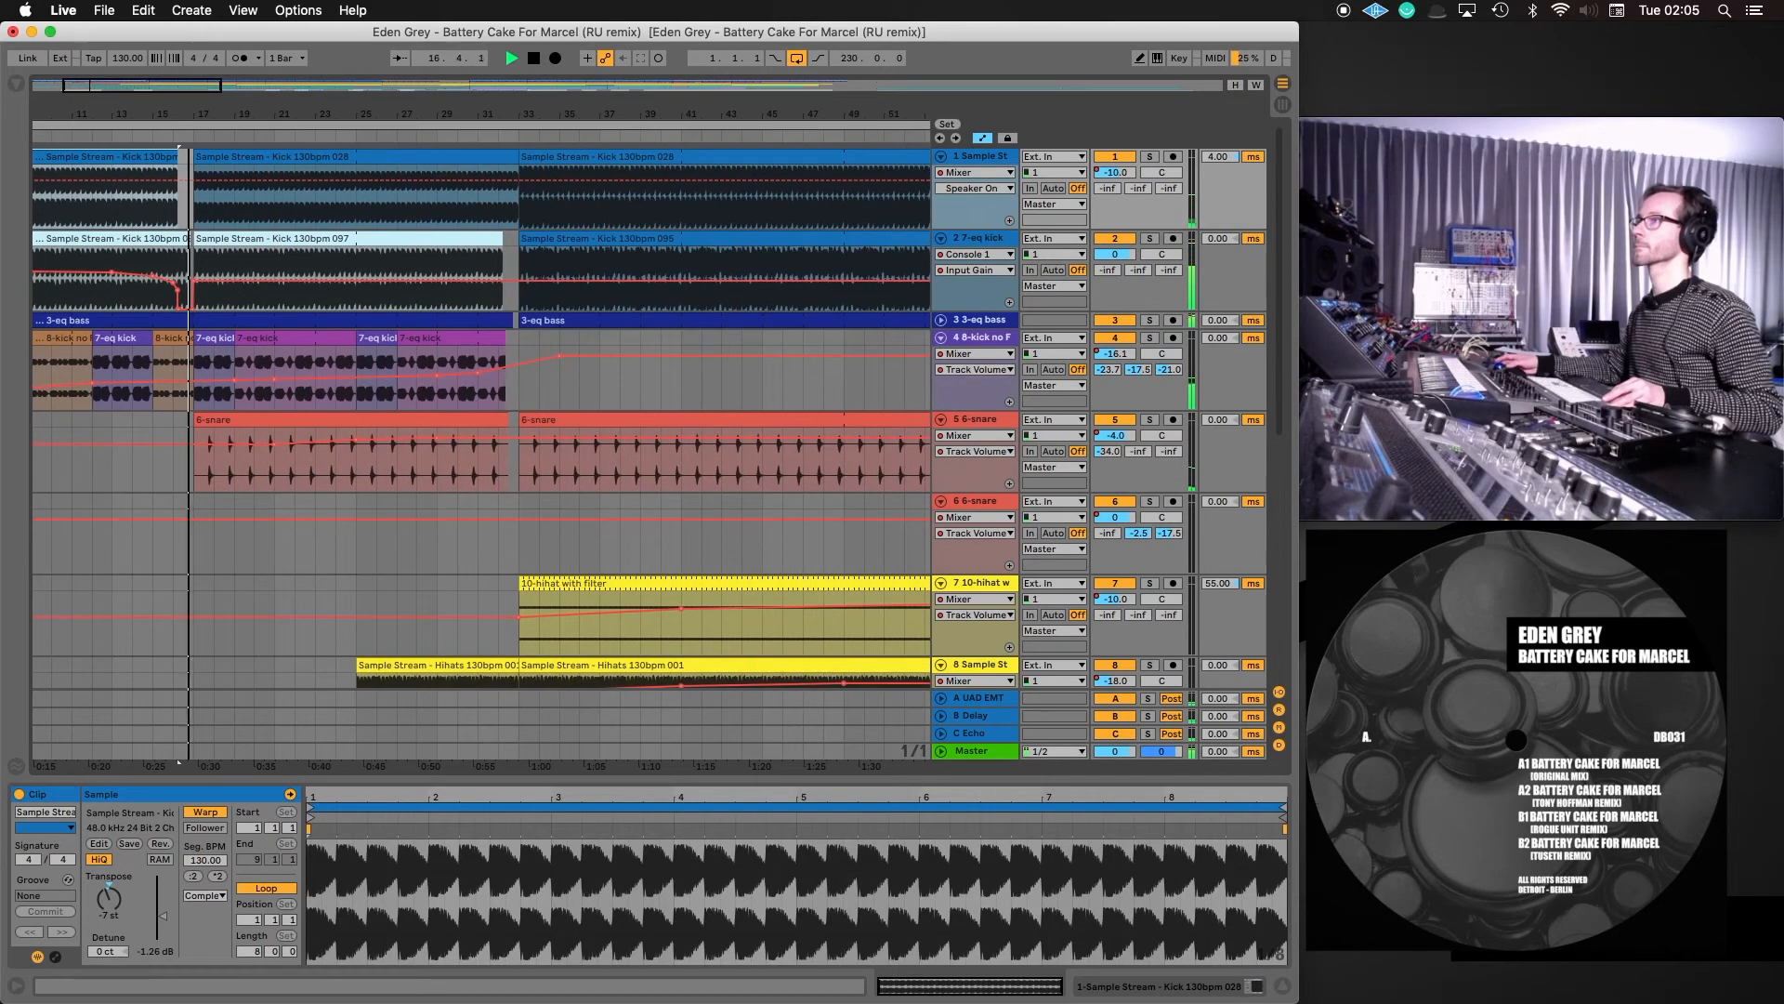
# Trim the clips ahead of bar 33 so the track 1 kick ends at bar 32.2.1 and the track 8 hi-hats at bar 32.1.3
pyautogui.moveTo(511, 110)
pyautogui.mouseDown()
pyautogui.moveTo(485, 158)
pyautogui.moveTo(464, 63)
pyautogui.moveTo(464, 200)
pyautogui.mouseUp()
pyautogui.click(528, 158)
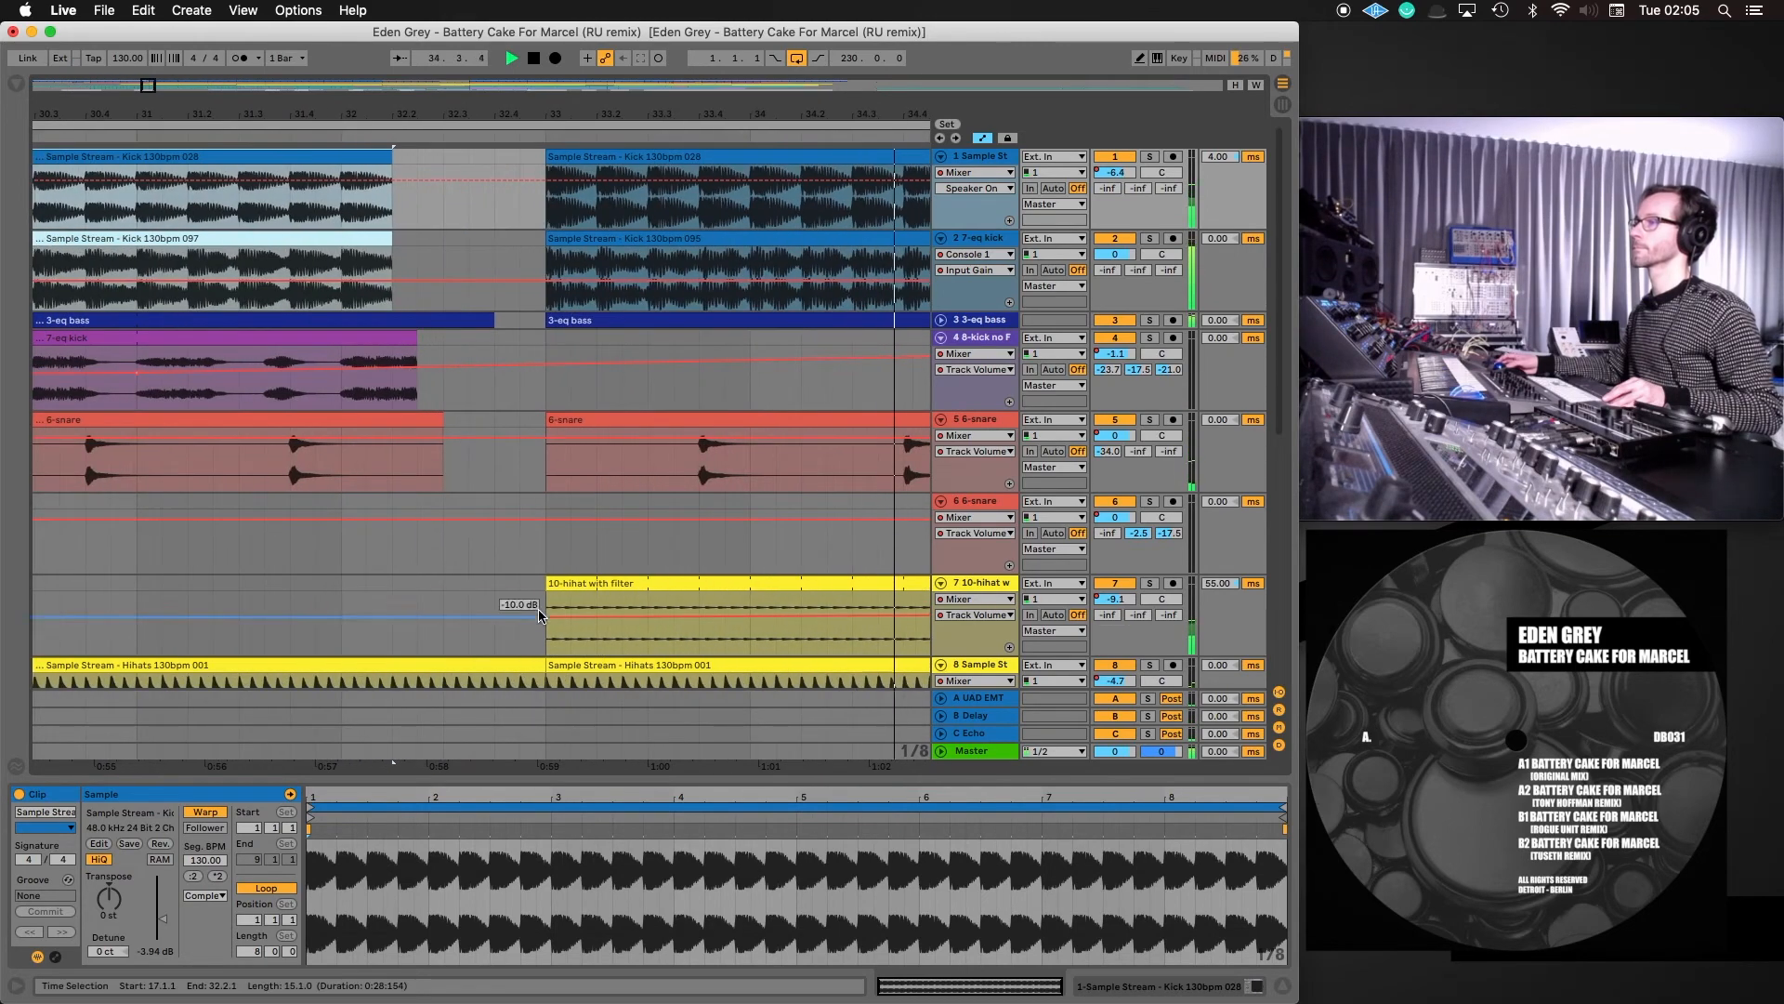
pyautogui.click(544, 664)
pyautogui.moveTo(544, 665); pyautogui.dragTo(367, 670)
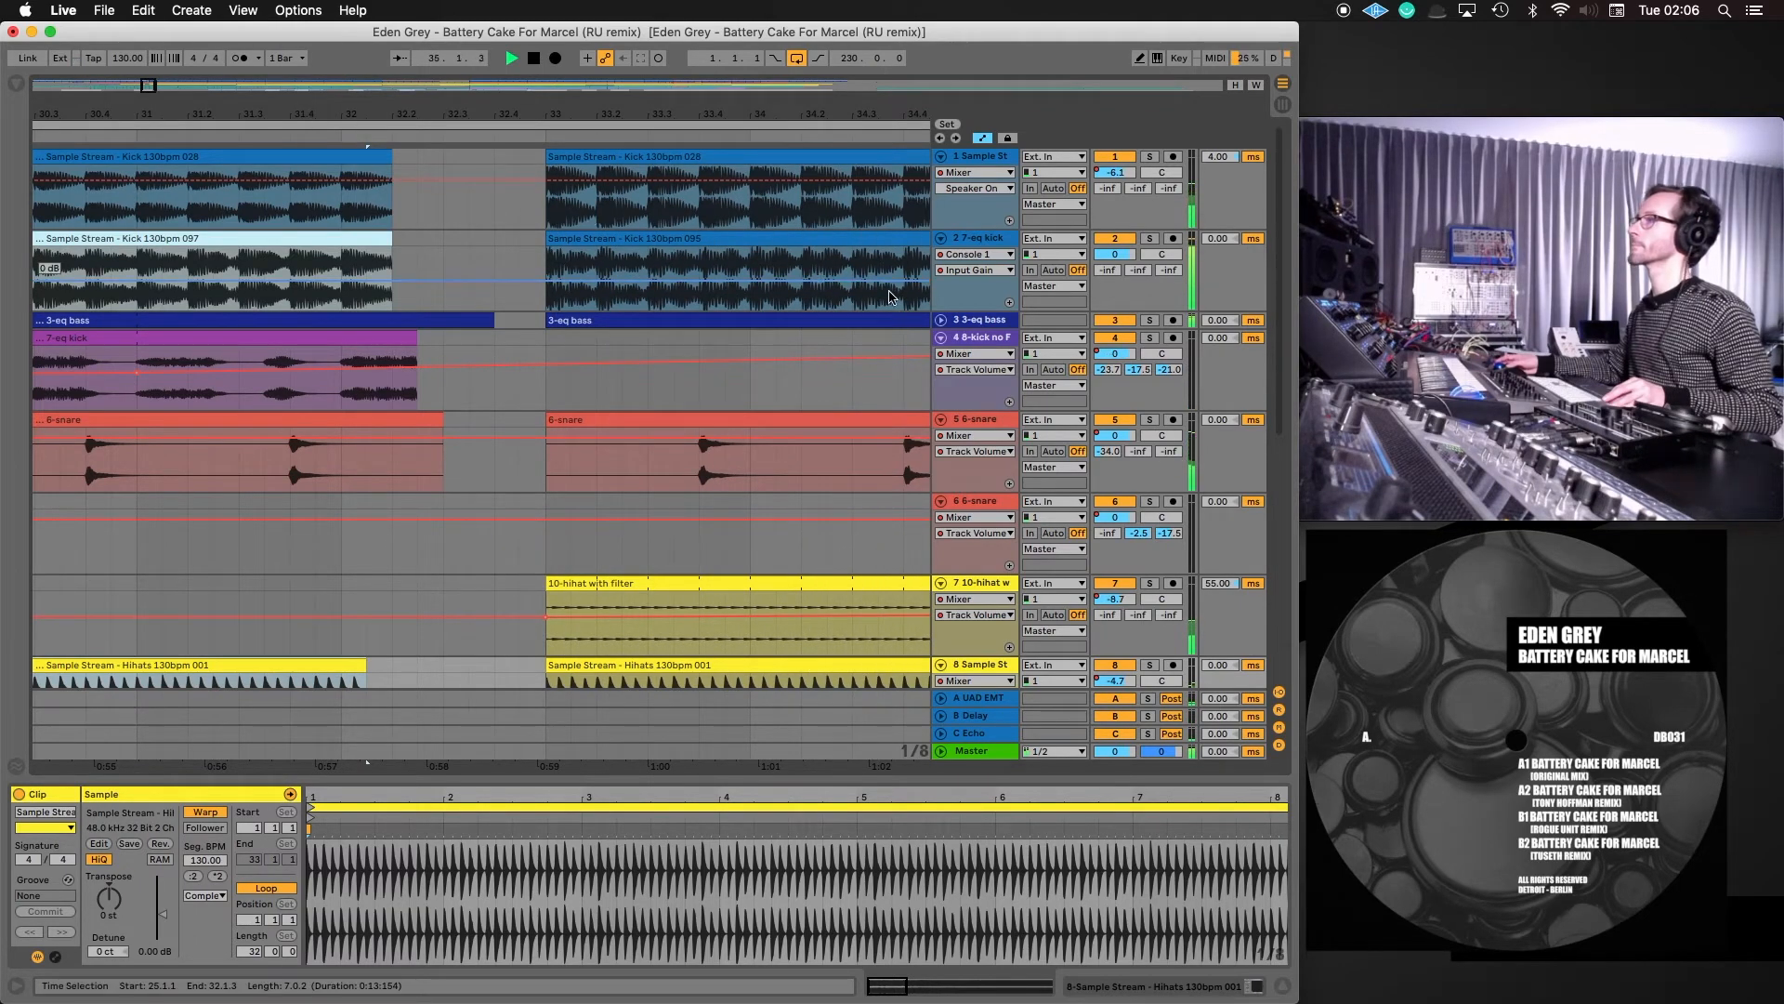
# Draw volume automation that fades out the track 3 bass and track 4 kick just before bar 33 and brings both back up around bar 33
pyautogui.click(941, 320)
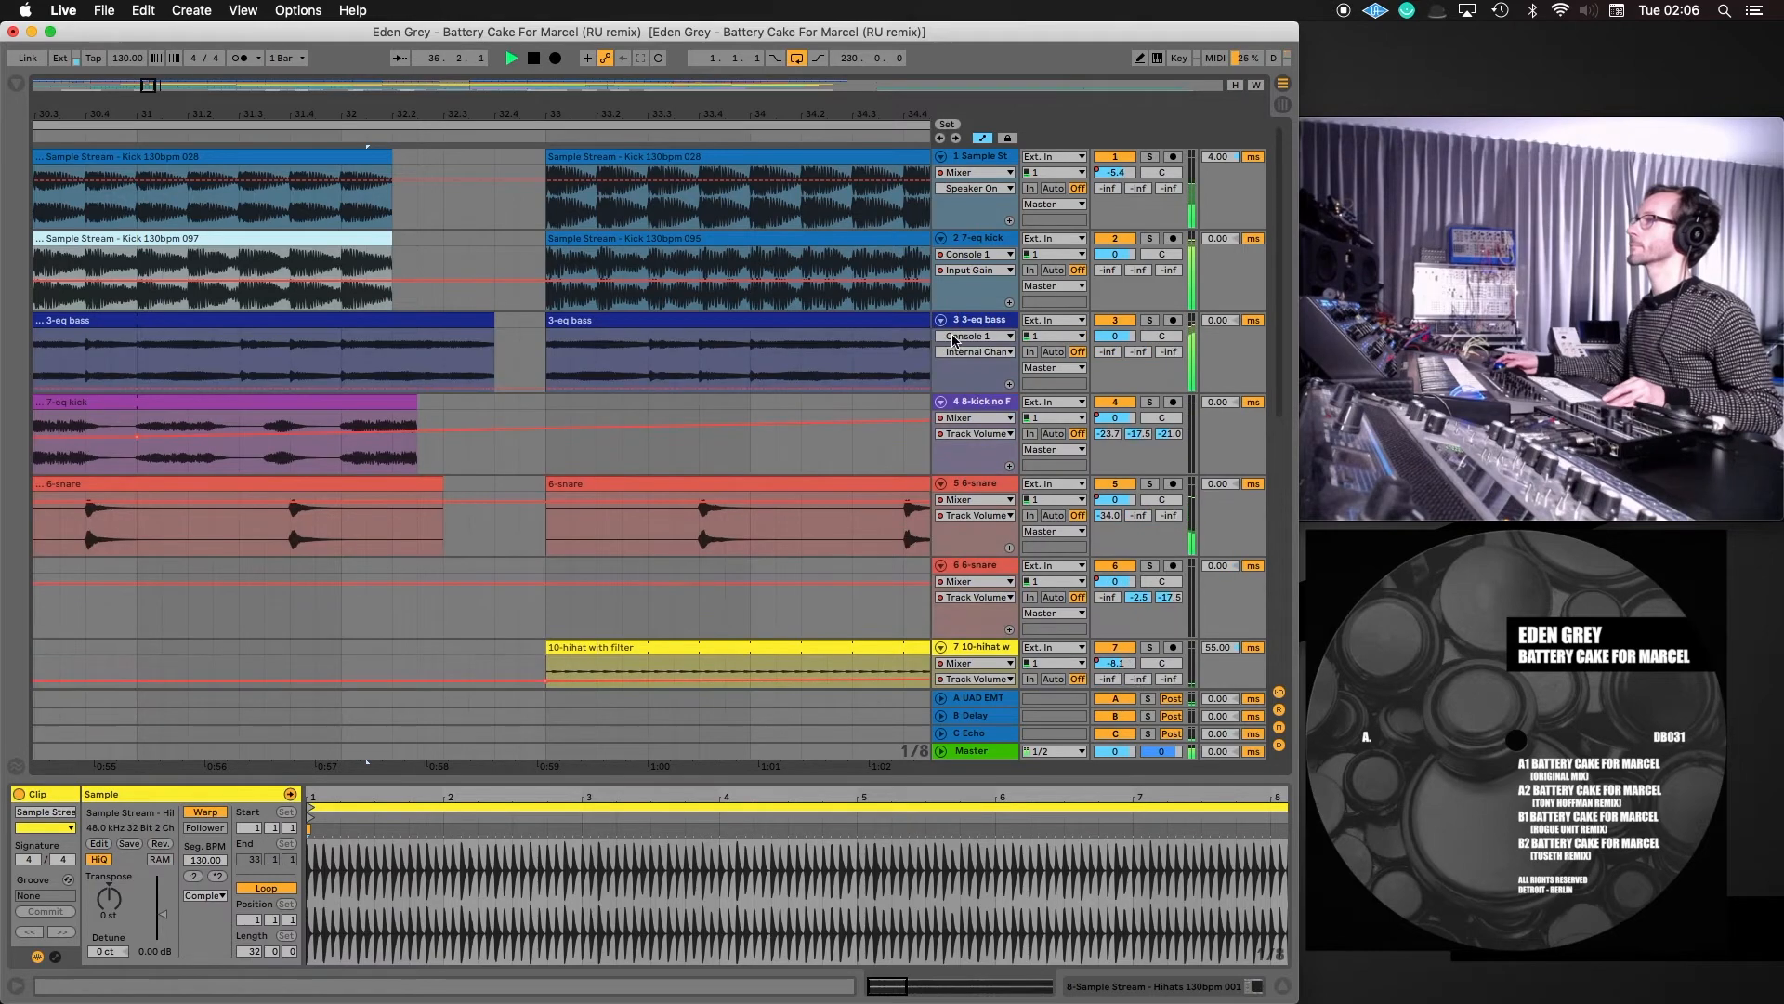
pyautogui.click(953, 340)
pyautogui.click(964, 423)
pyautogui.click(966, 353)
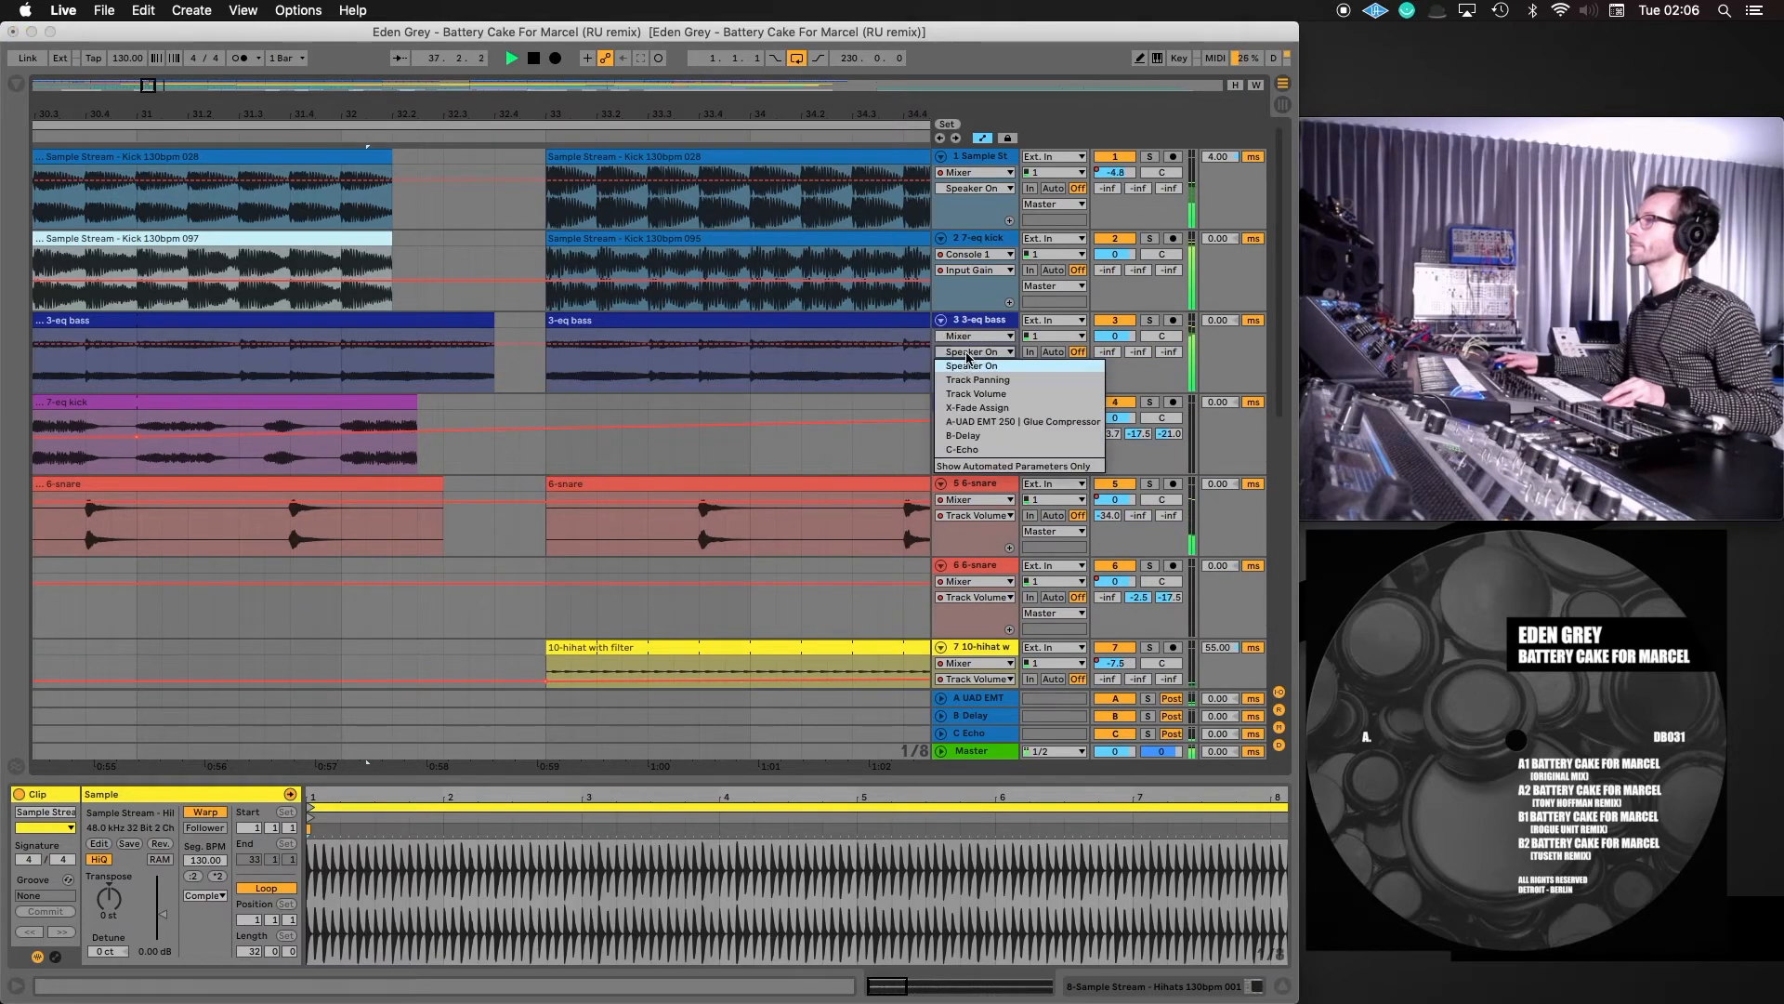
pyautogui.click(975, 393)
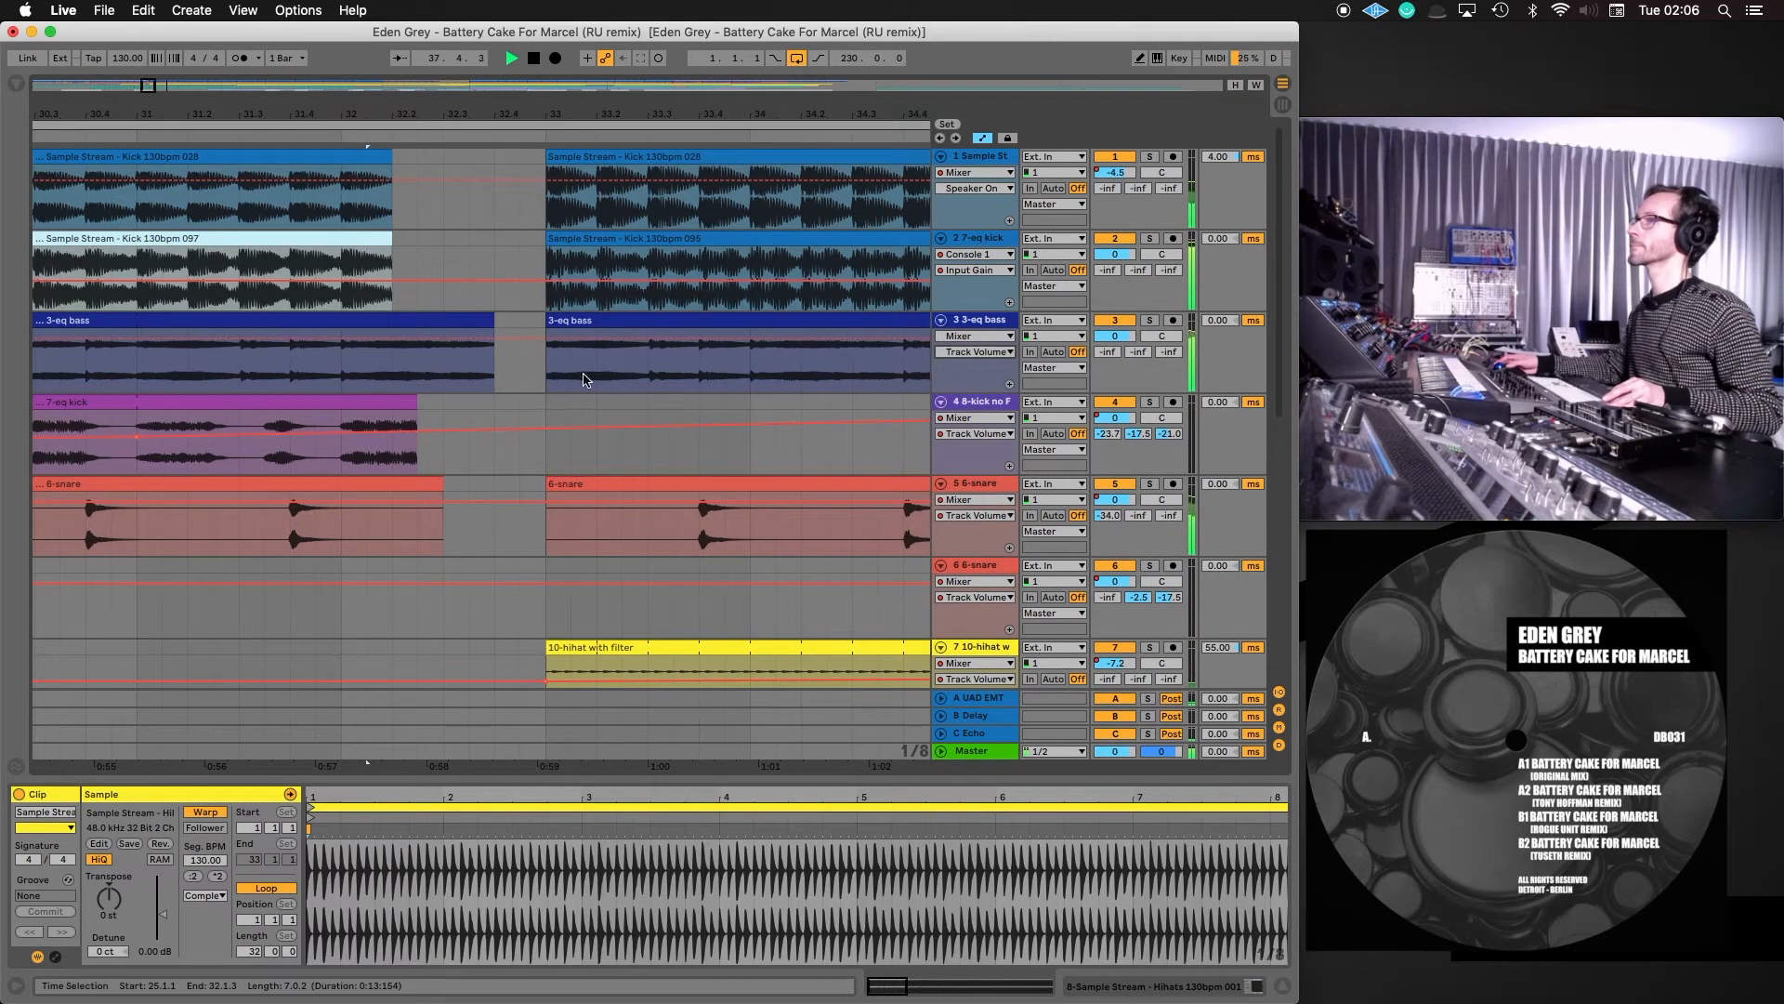
pyautogui.click(358, 344)
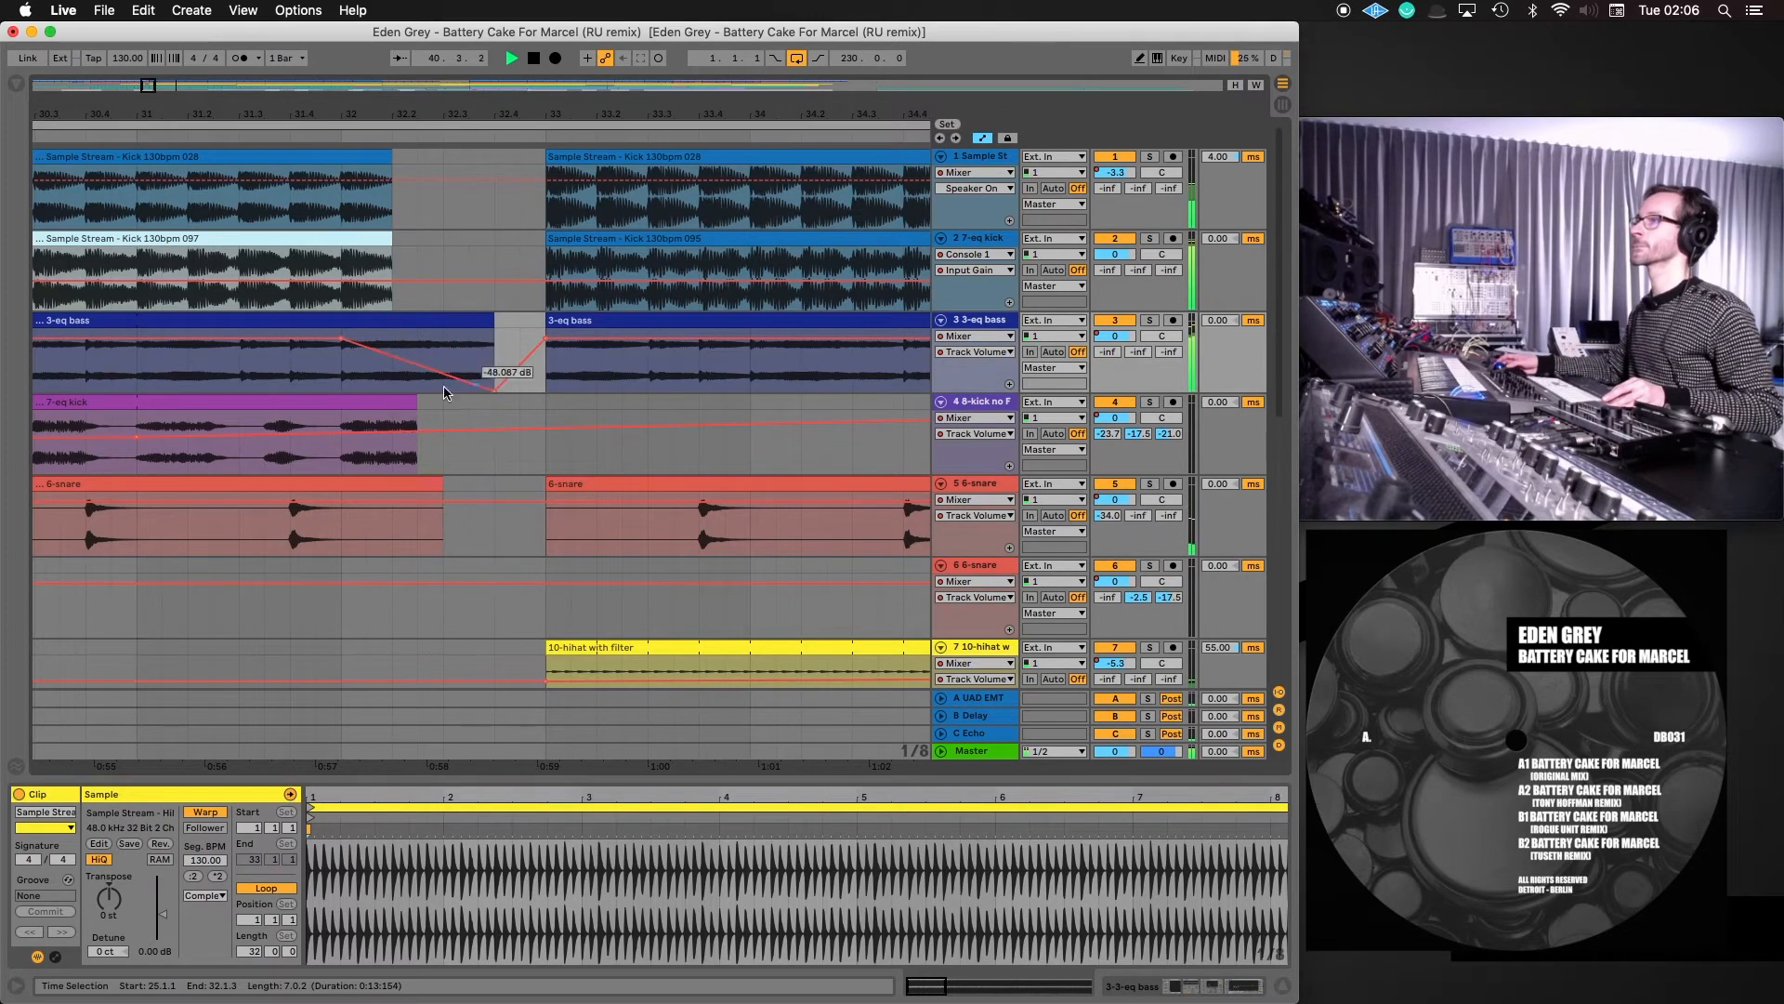
pyautogui.moveTo(367, 349); pyautogui.dragTo(392, 349)
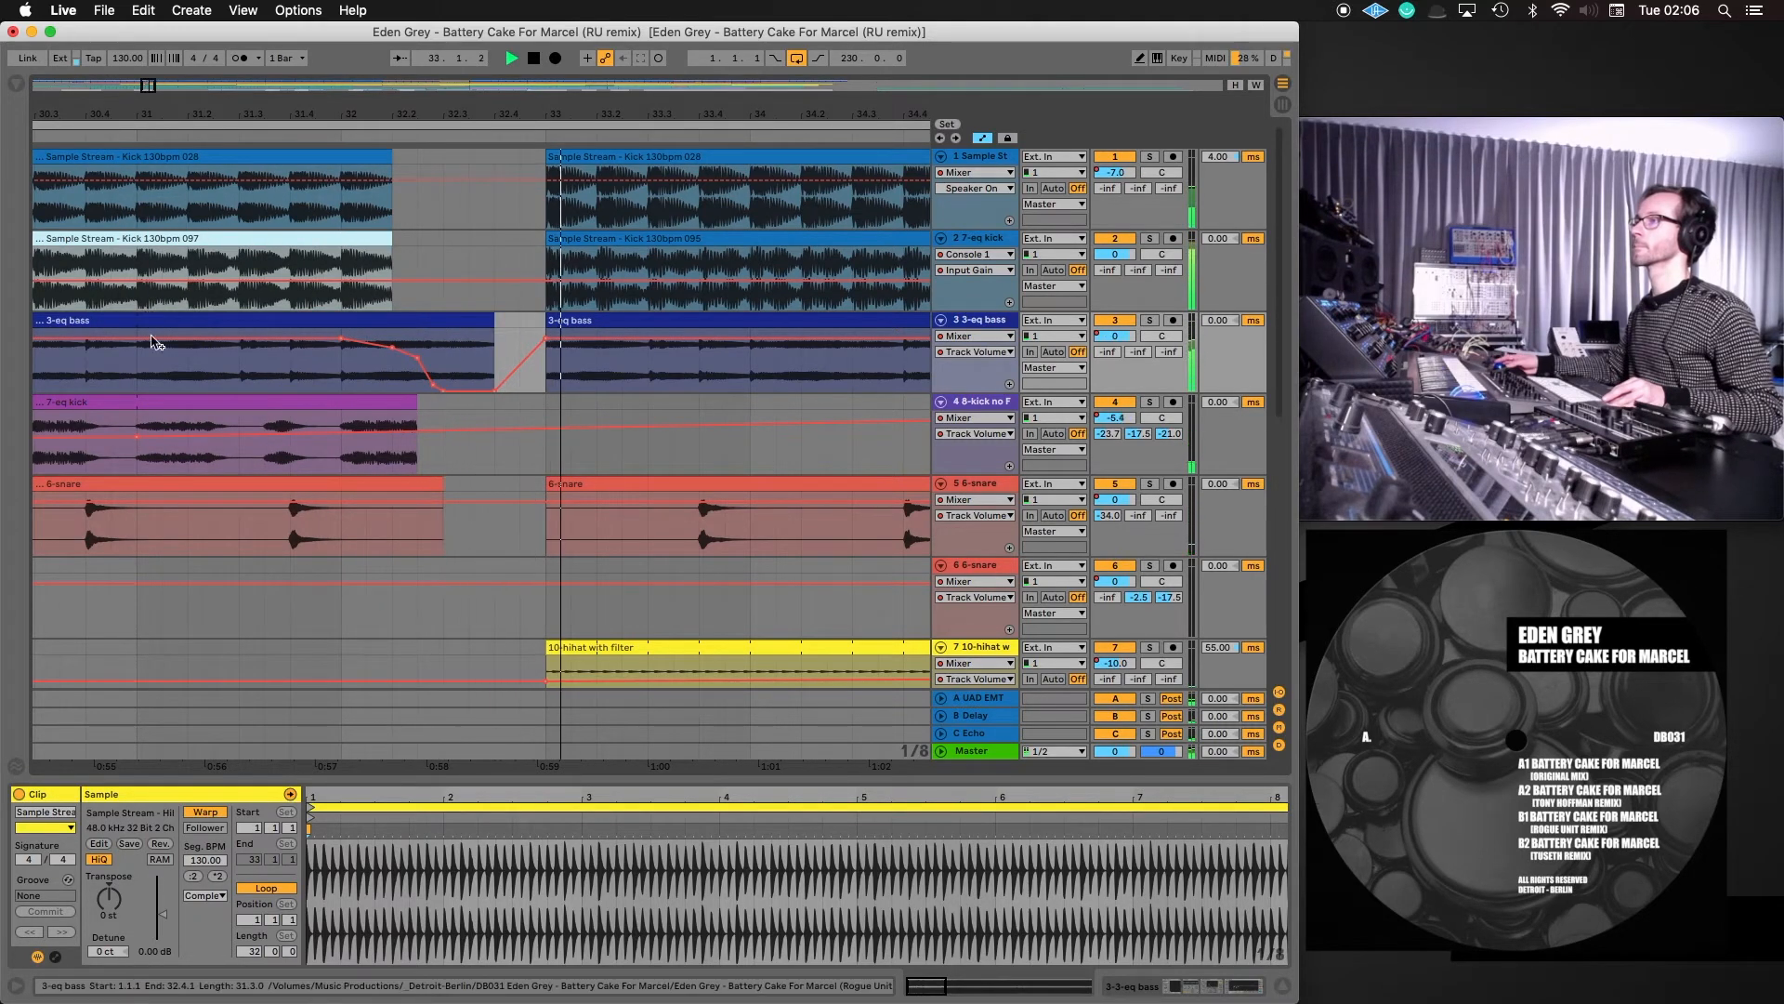
pyautogui.click(464, 426)
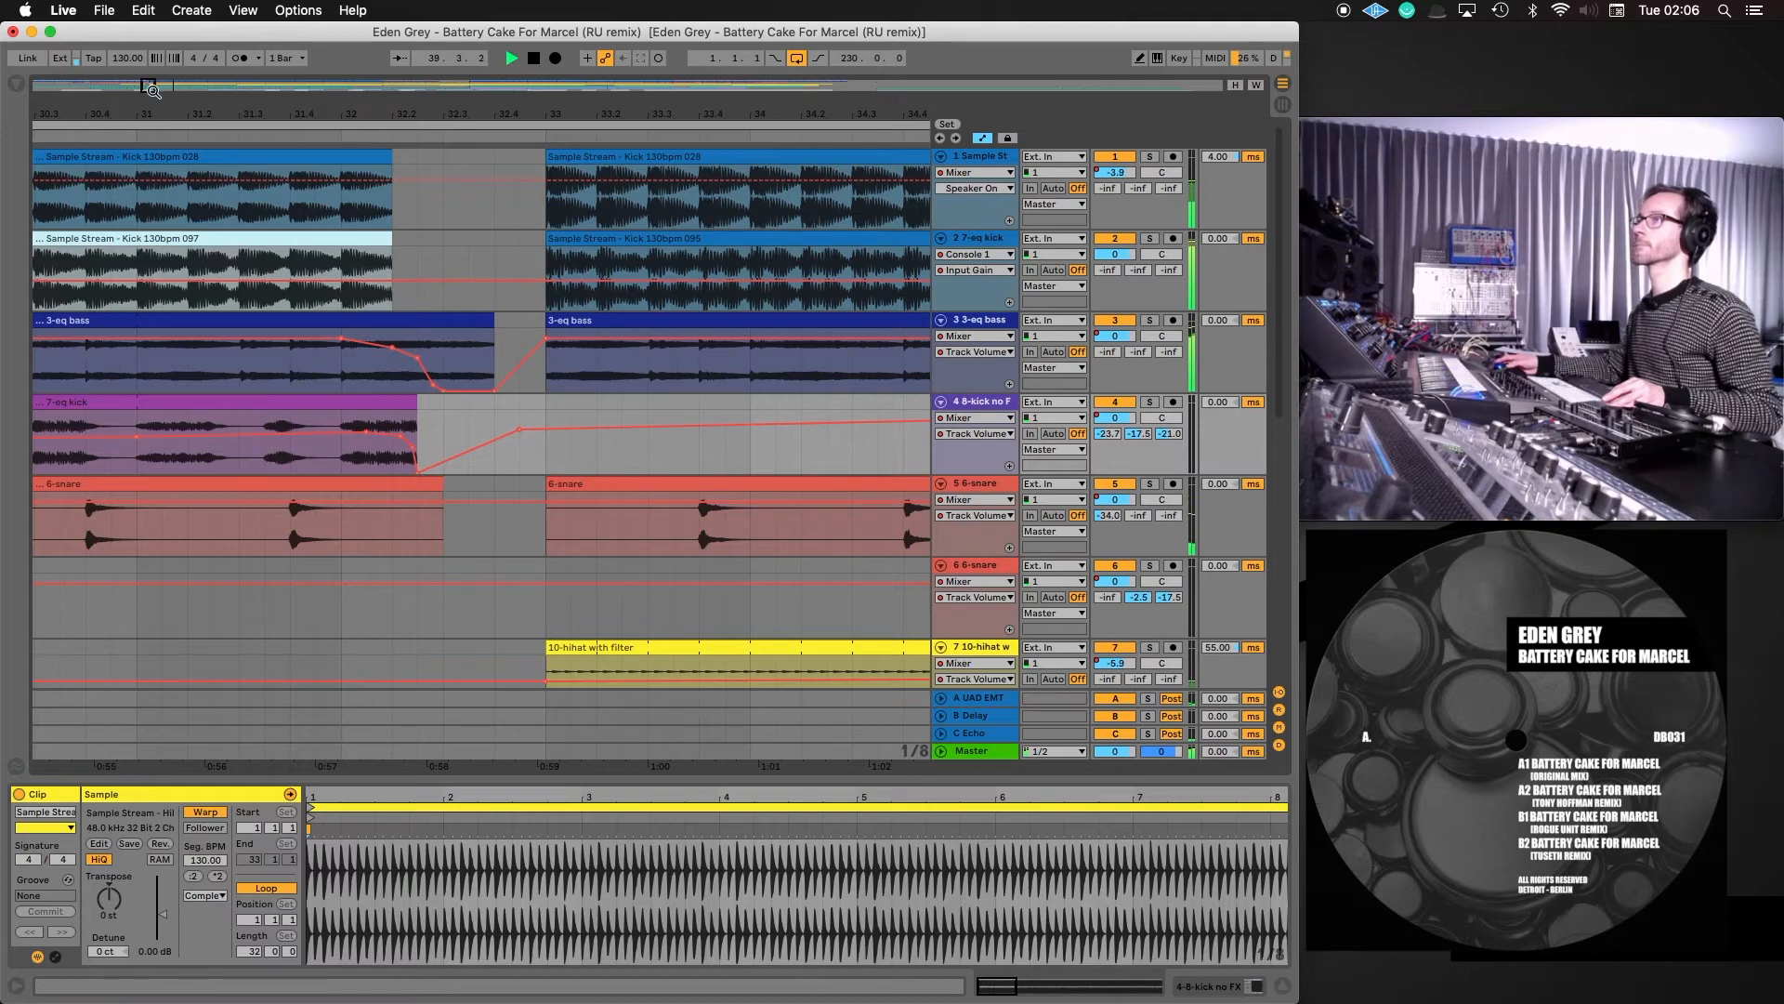
# Review the clips and automation on the lower tracks, and play the later section from around bars 185 and 175
pyautogui.moveTo(148, 85); pyautogui.dragTo(148, 19)
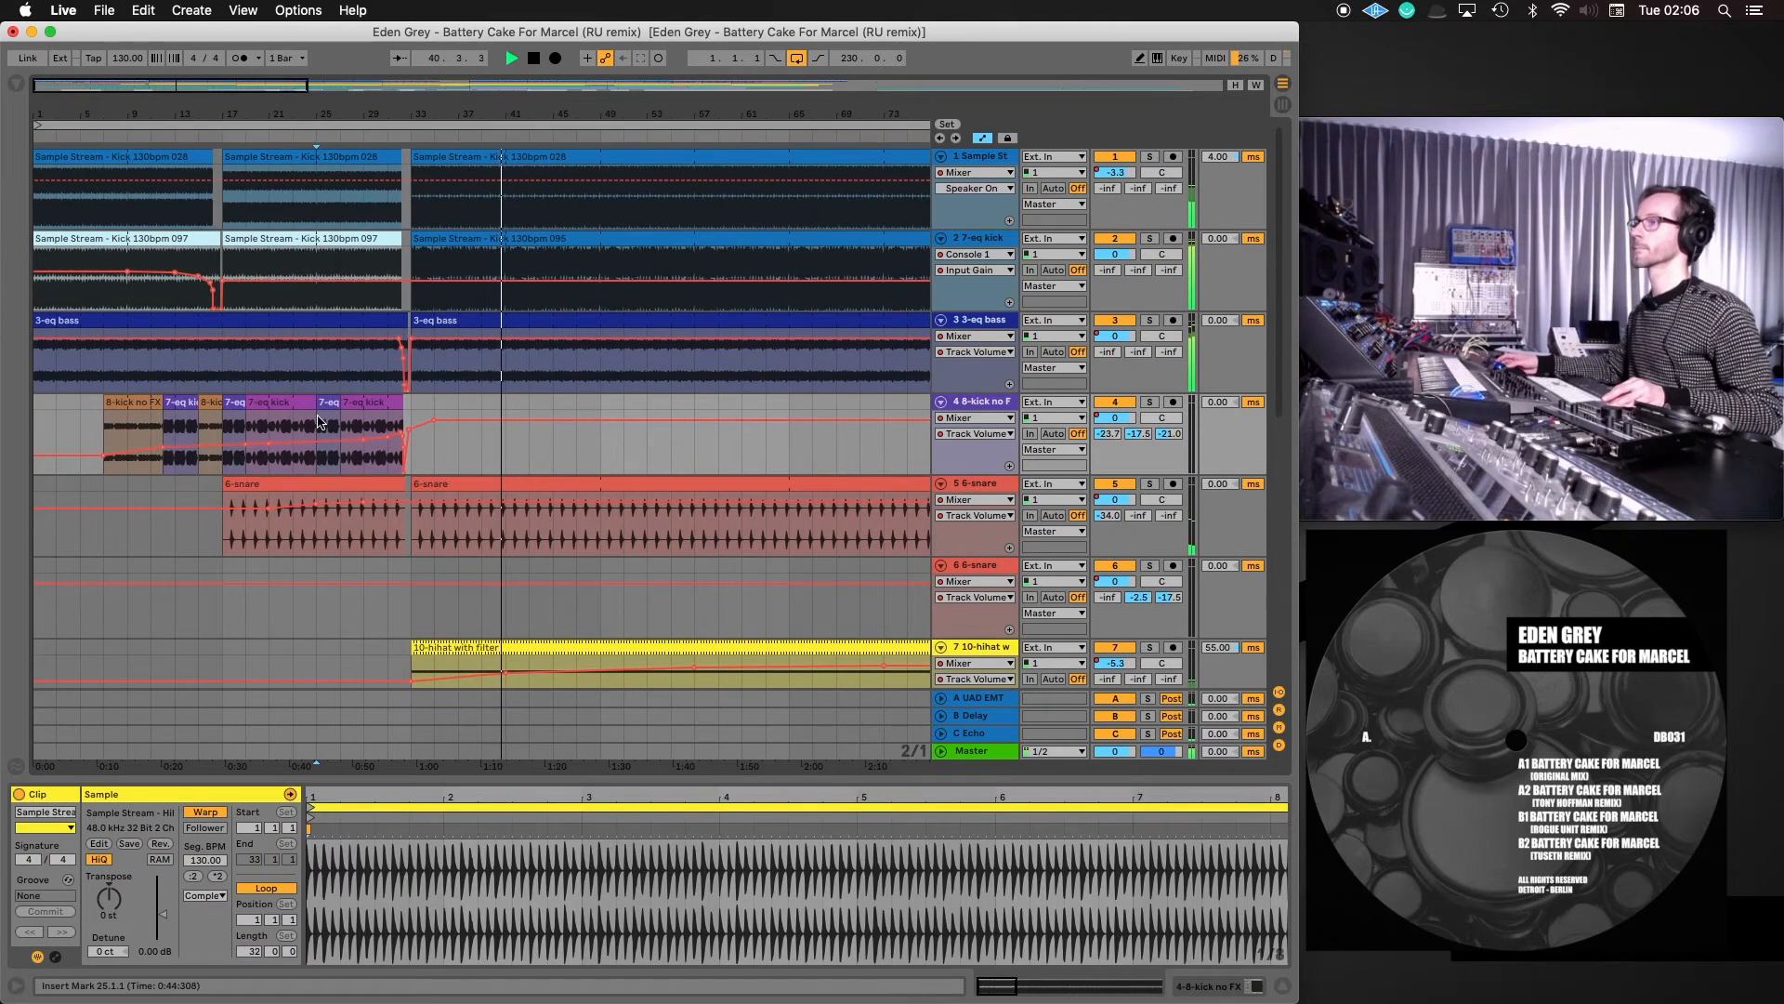
pyautogui.scroll(-5, 392, 515)
pyautogui.scroll(-10, 392, 515)
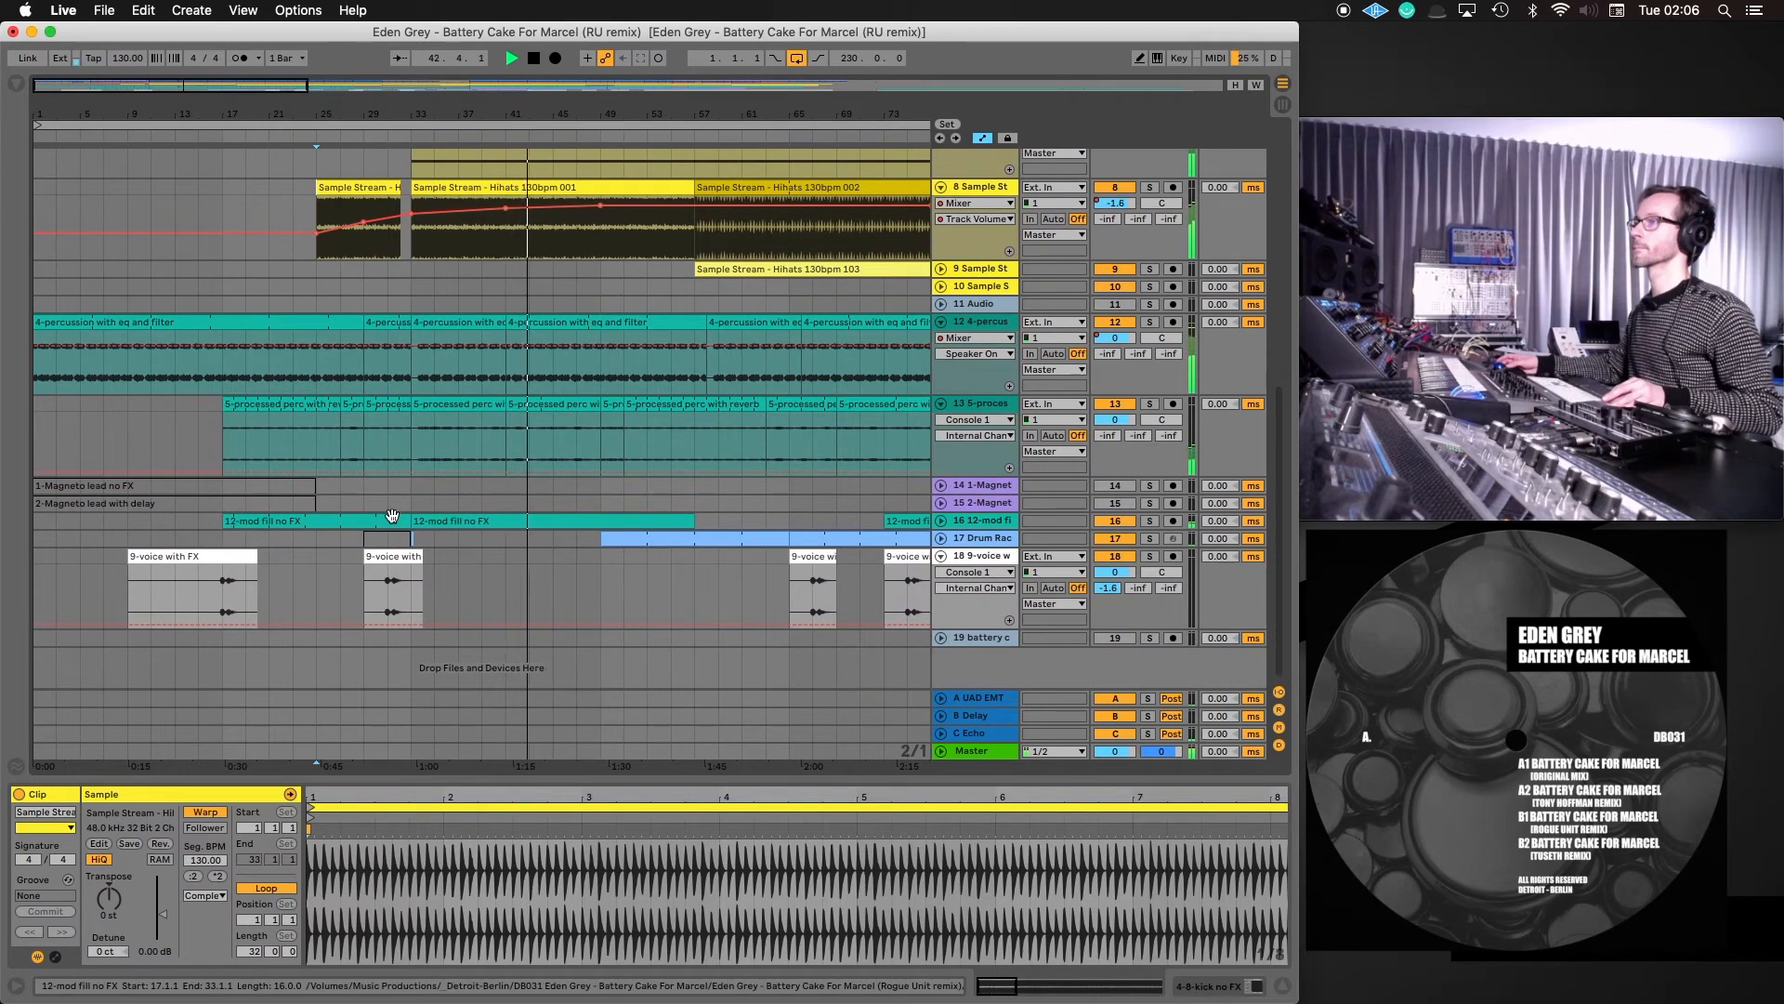
pyautogui.scroll(9, 392, 515)
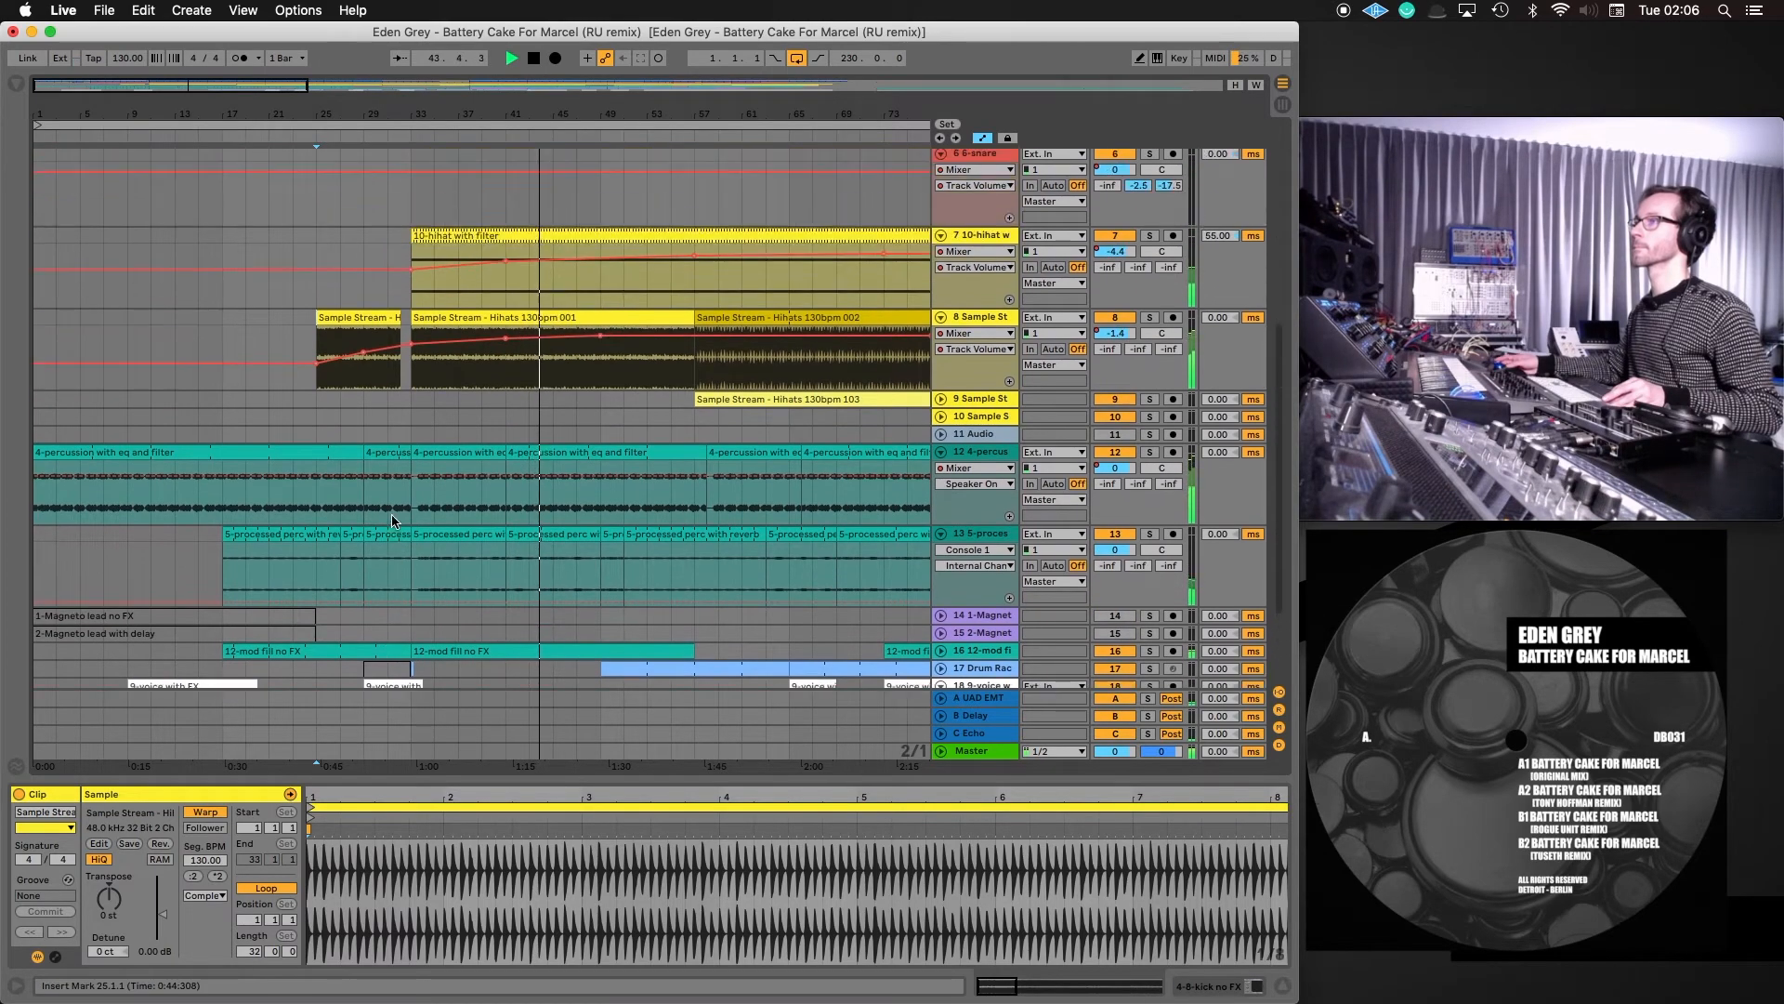
pyautogui.scroll(6, 391, 518)
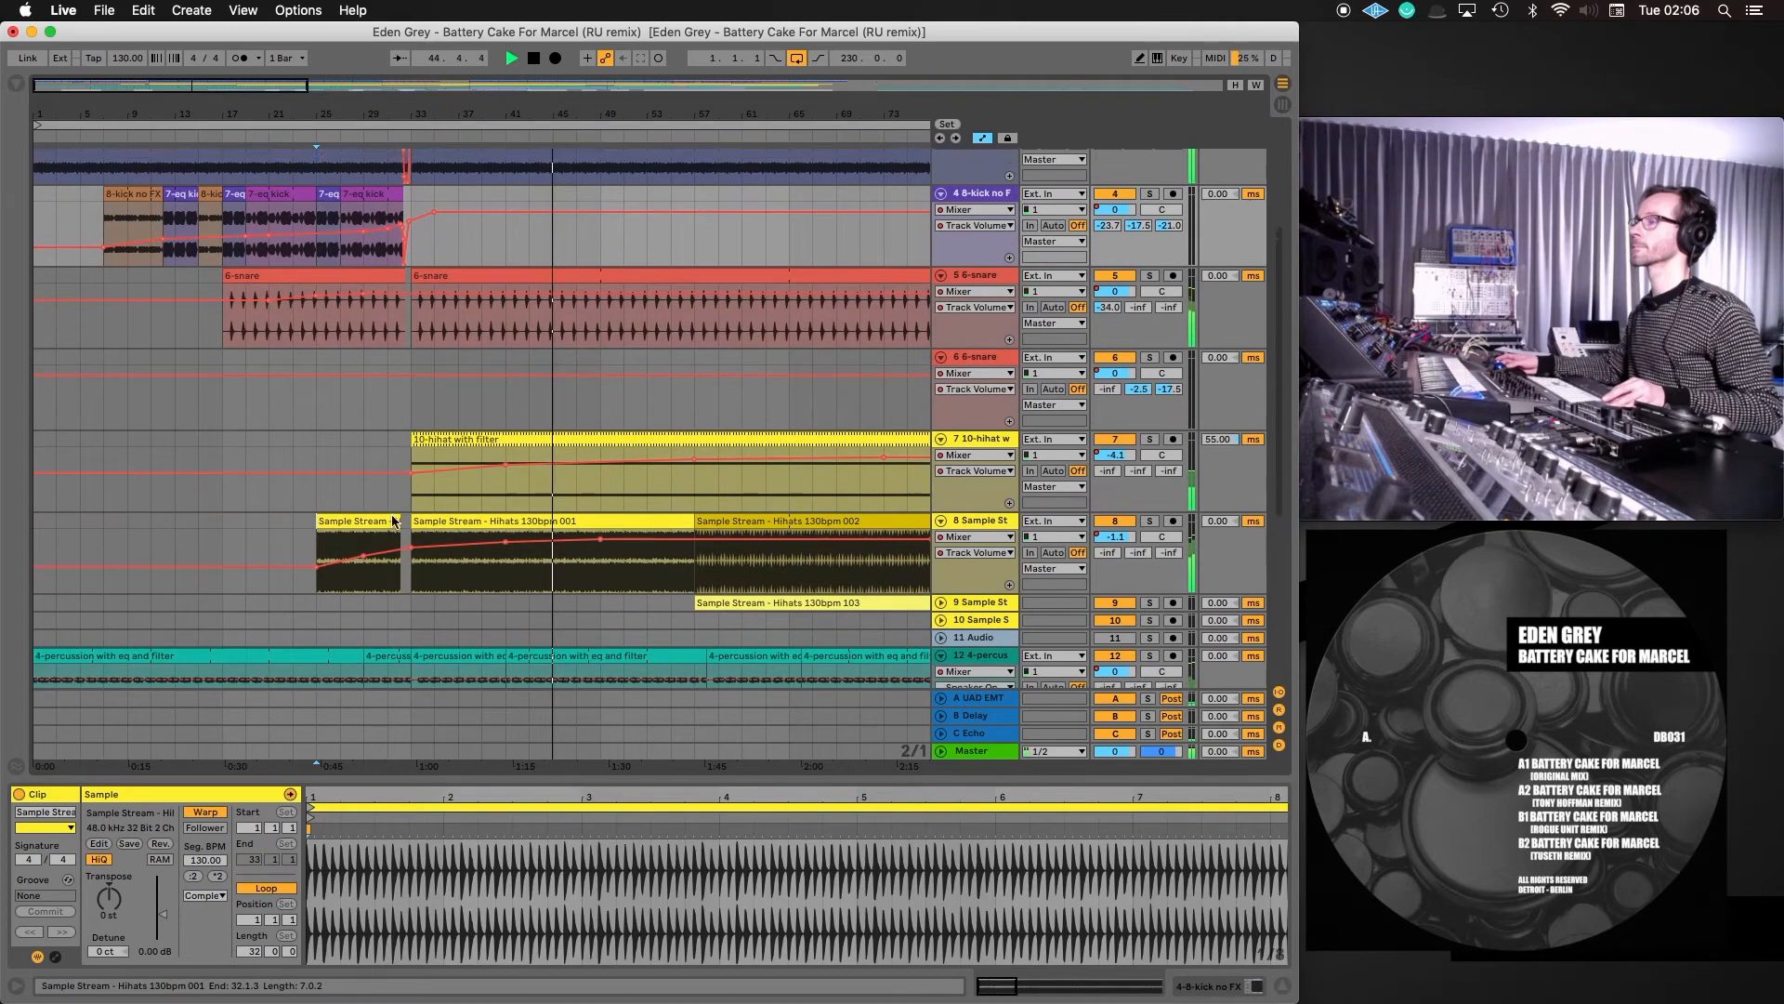
pyautogui.moveTo(226, 88); pyautogui.dragTo(226, 28)
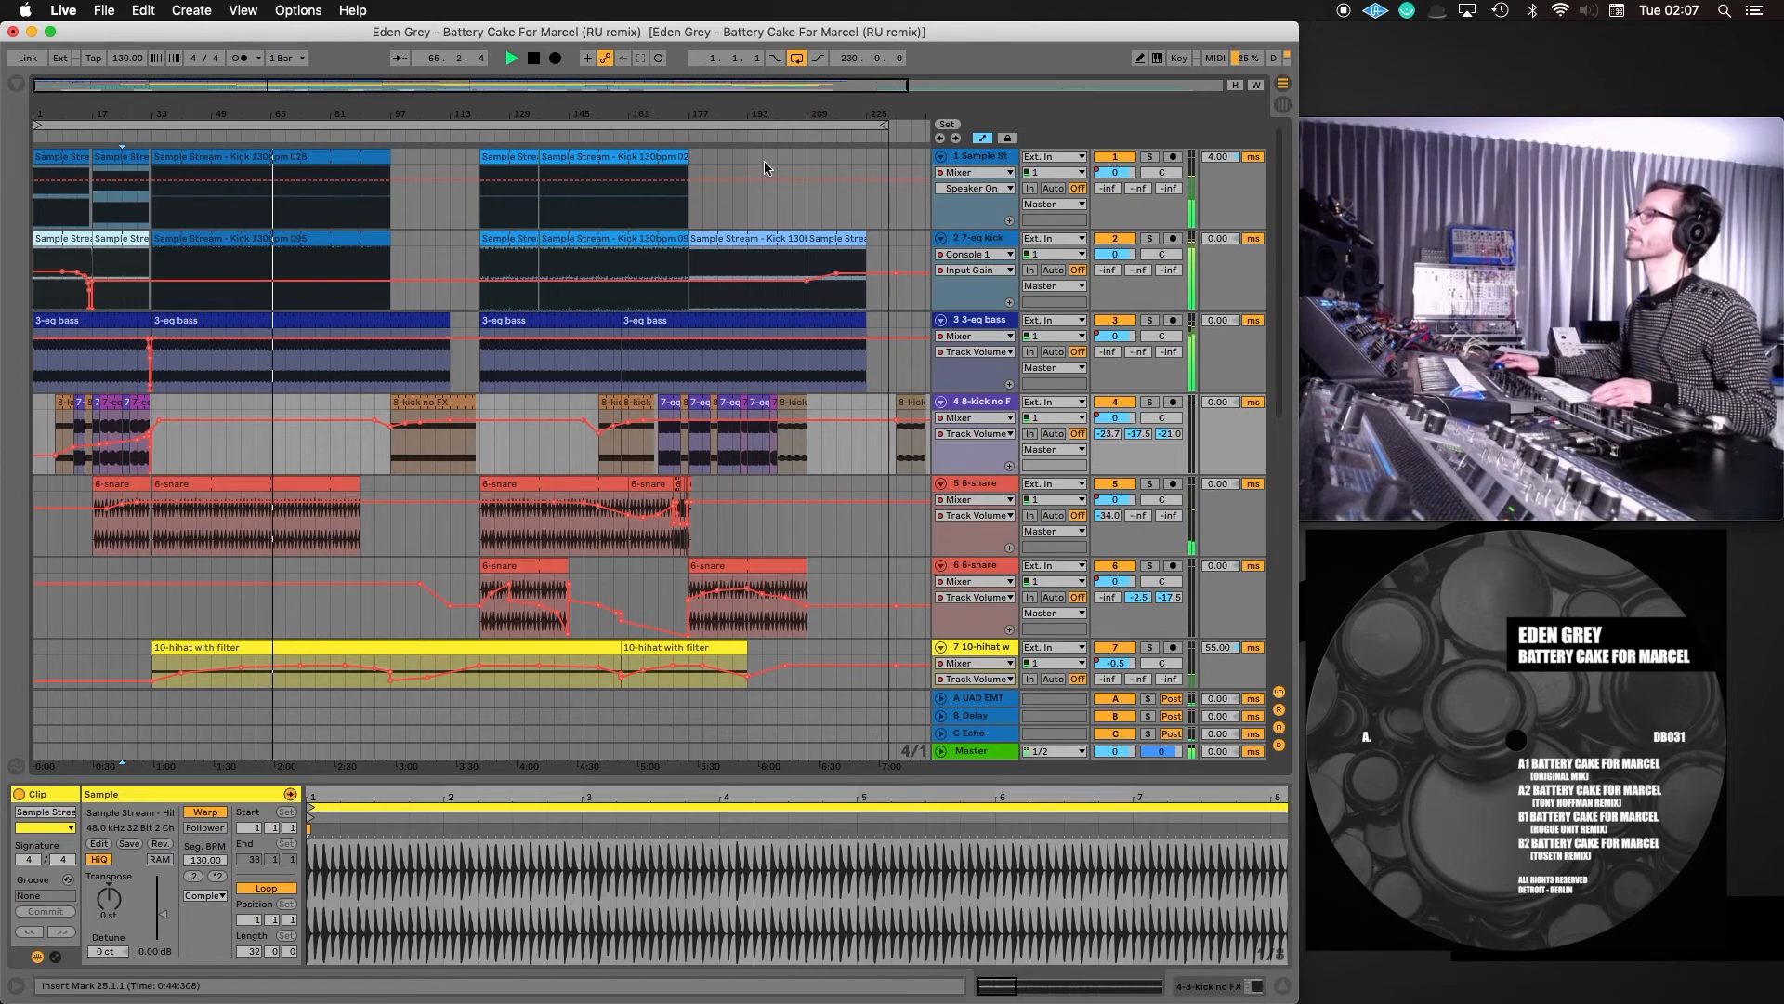
pyautogui.click(721, 133)
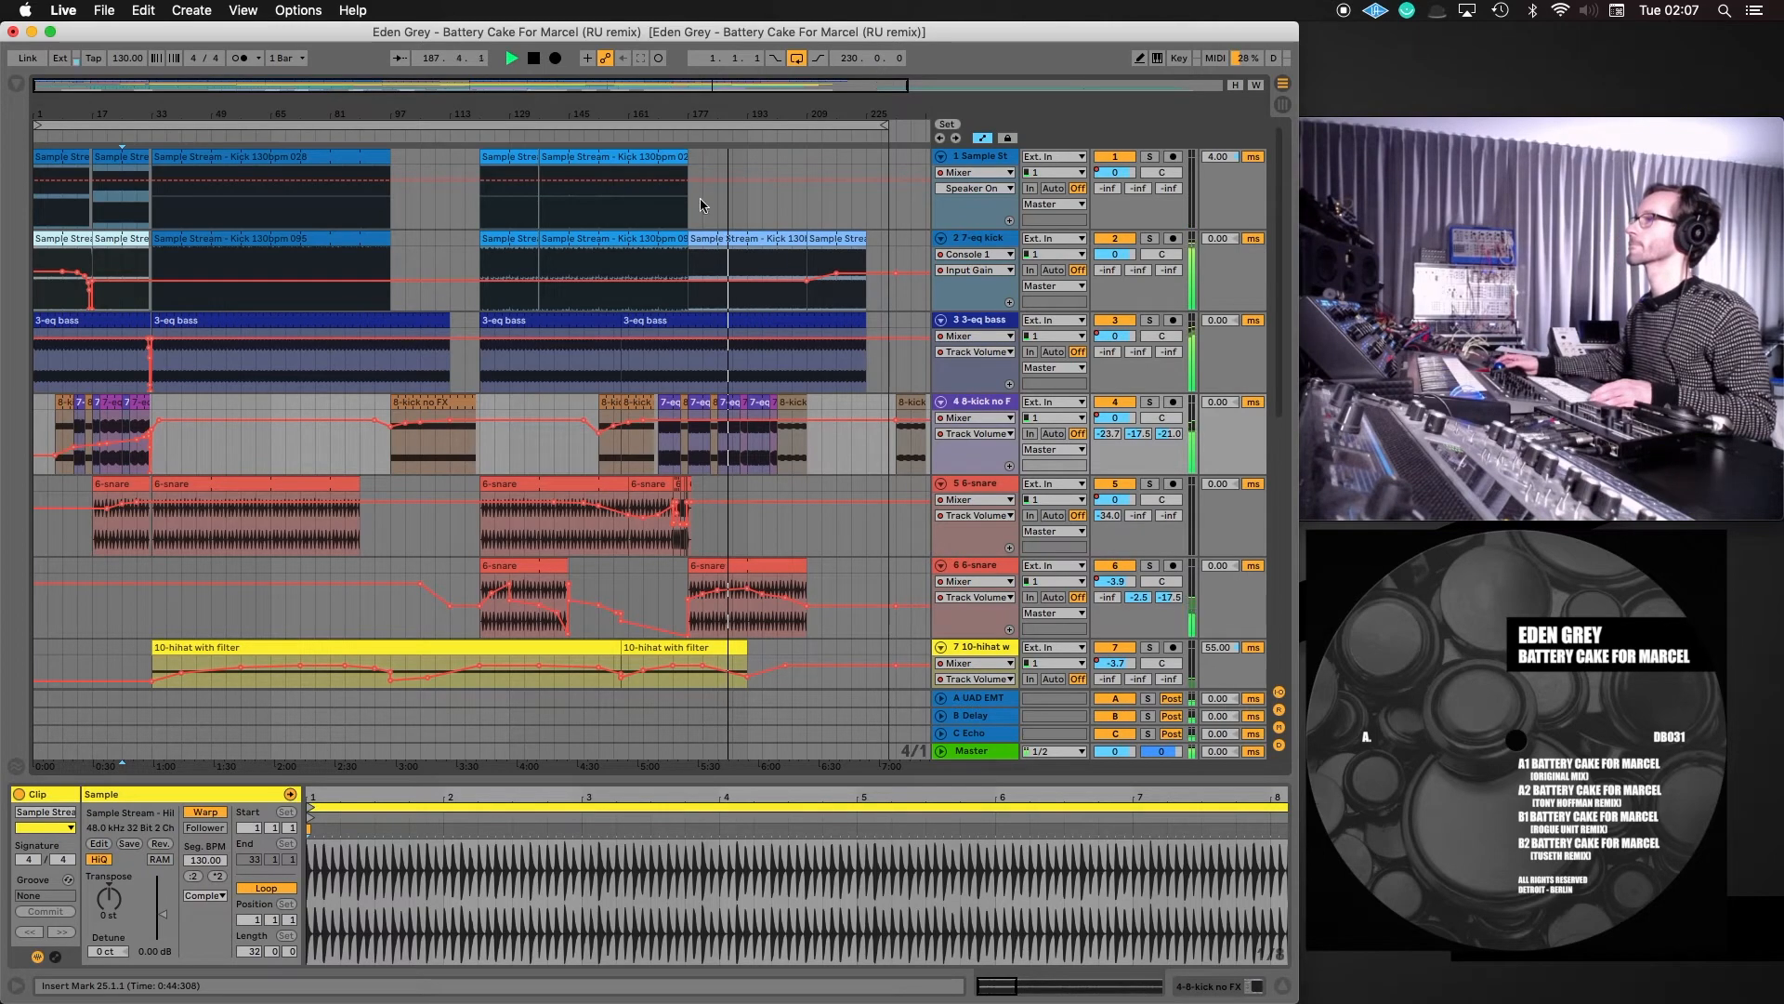
pyautogui.click(678, 136)
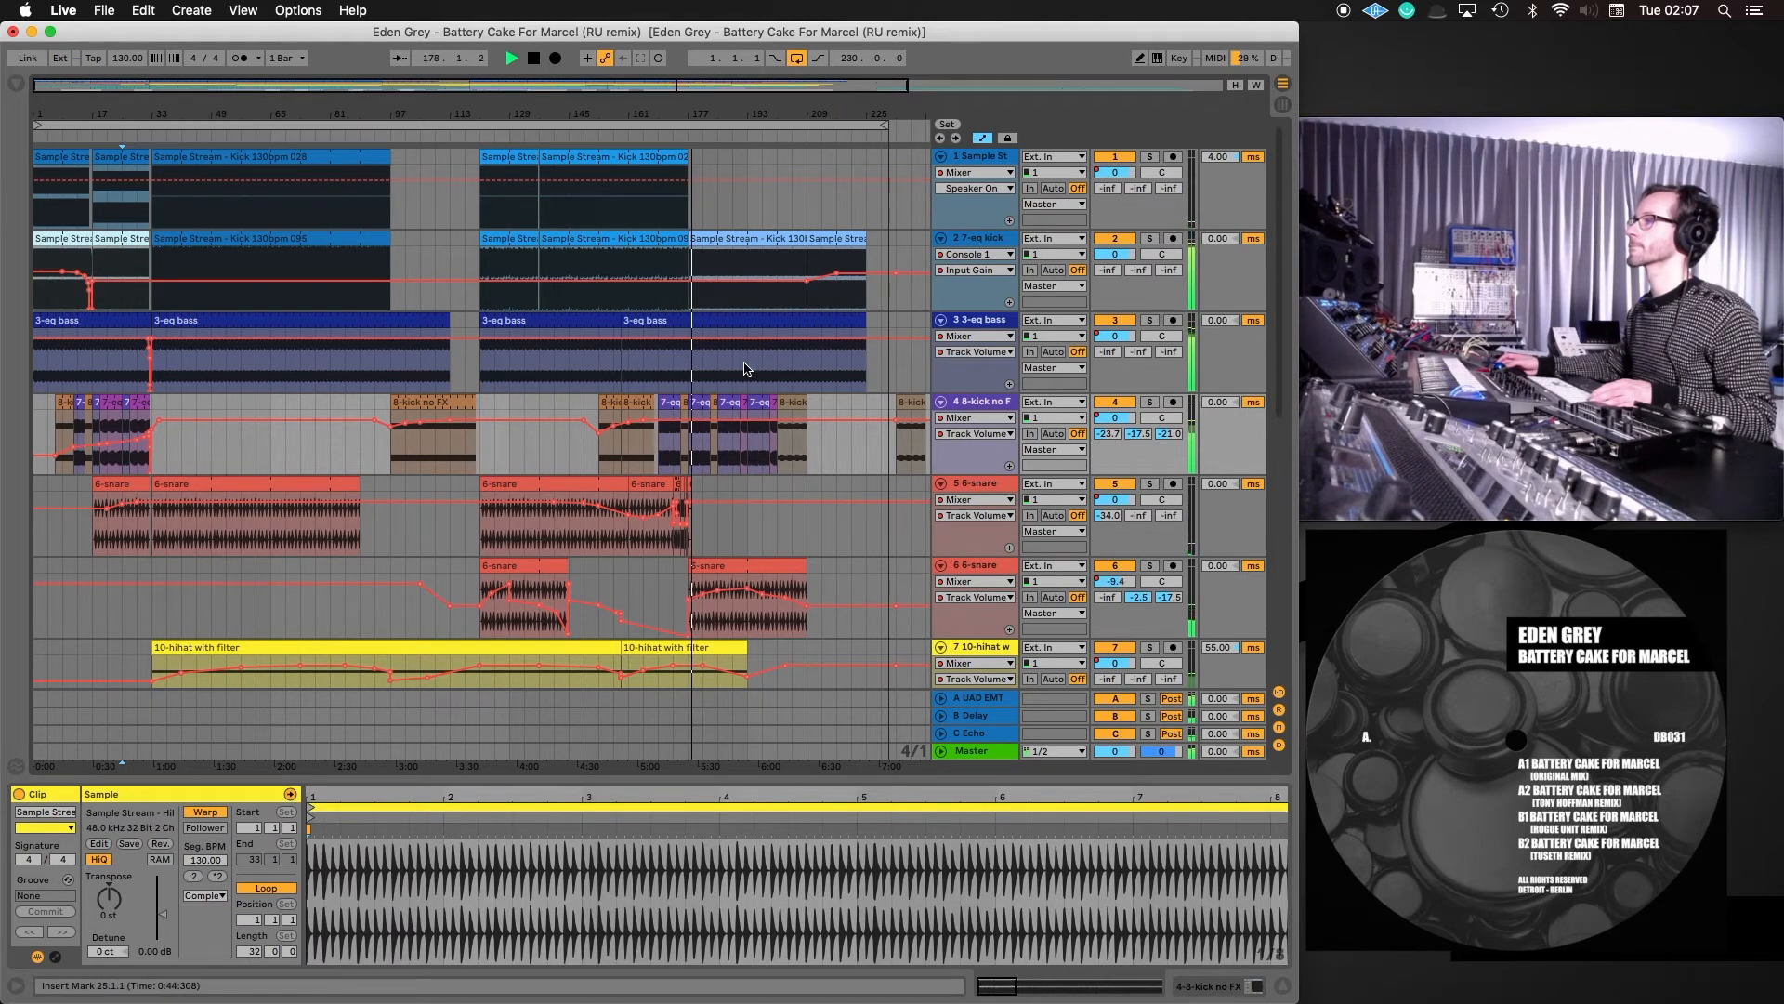
# Delete the end of the track 12 percussion clip from bar 176.2.4 to just past bar 177
pyautogui.scroll(-6, 762, 630)
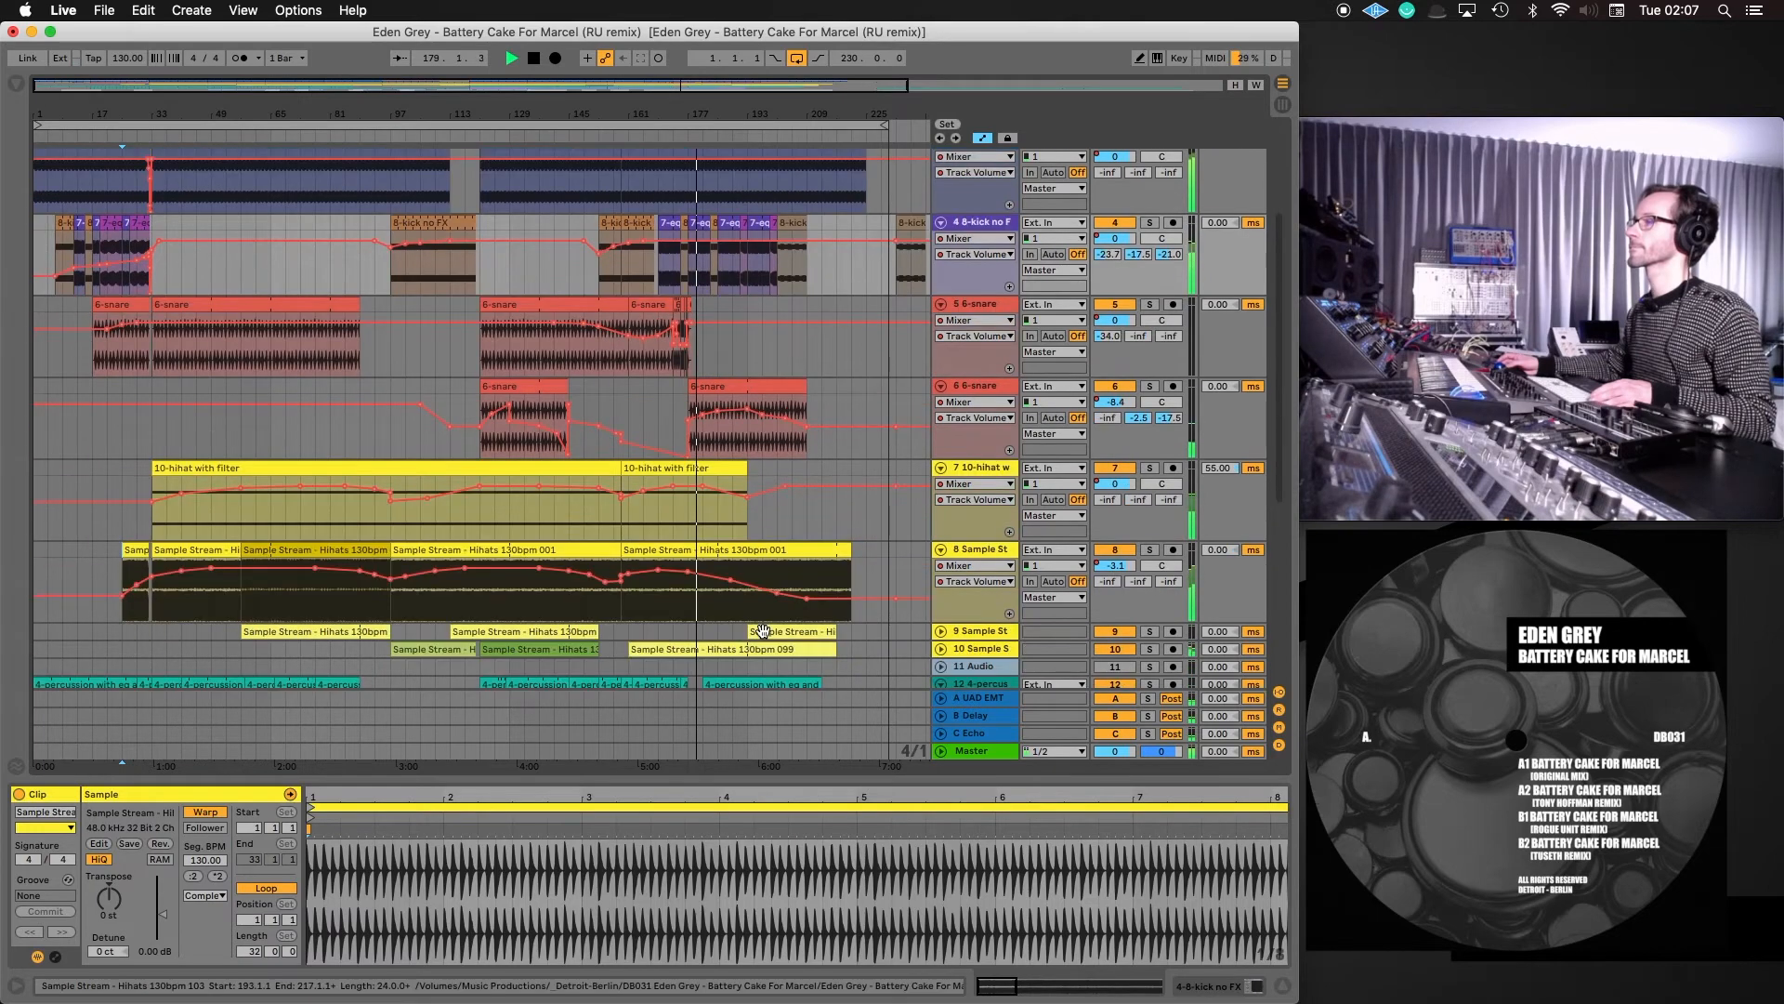
pyautogui.scroll(-1, 764, 636)
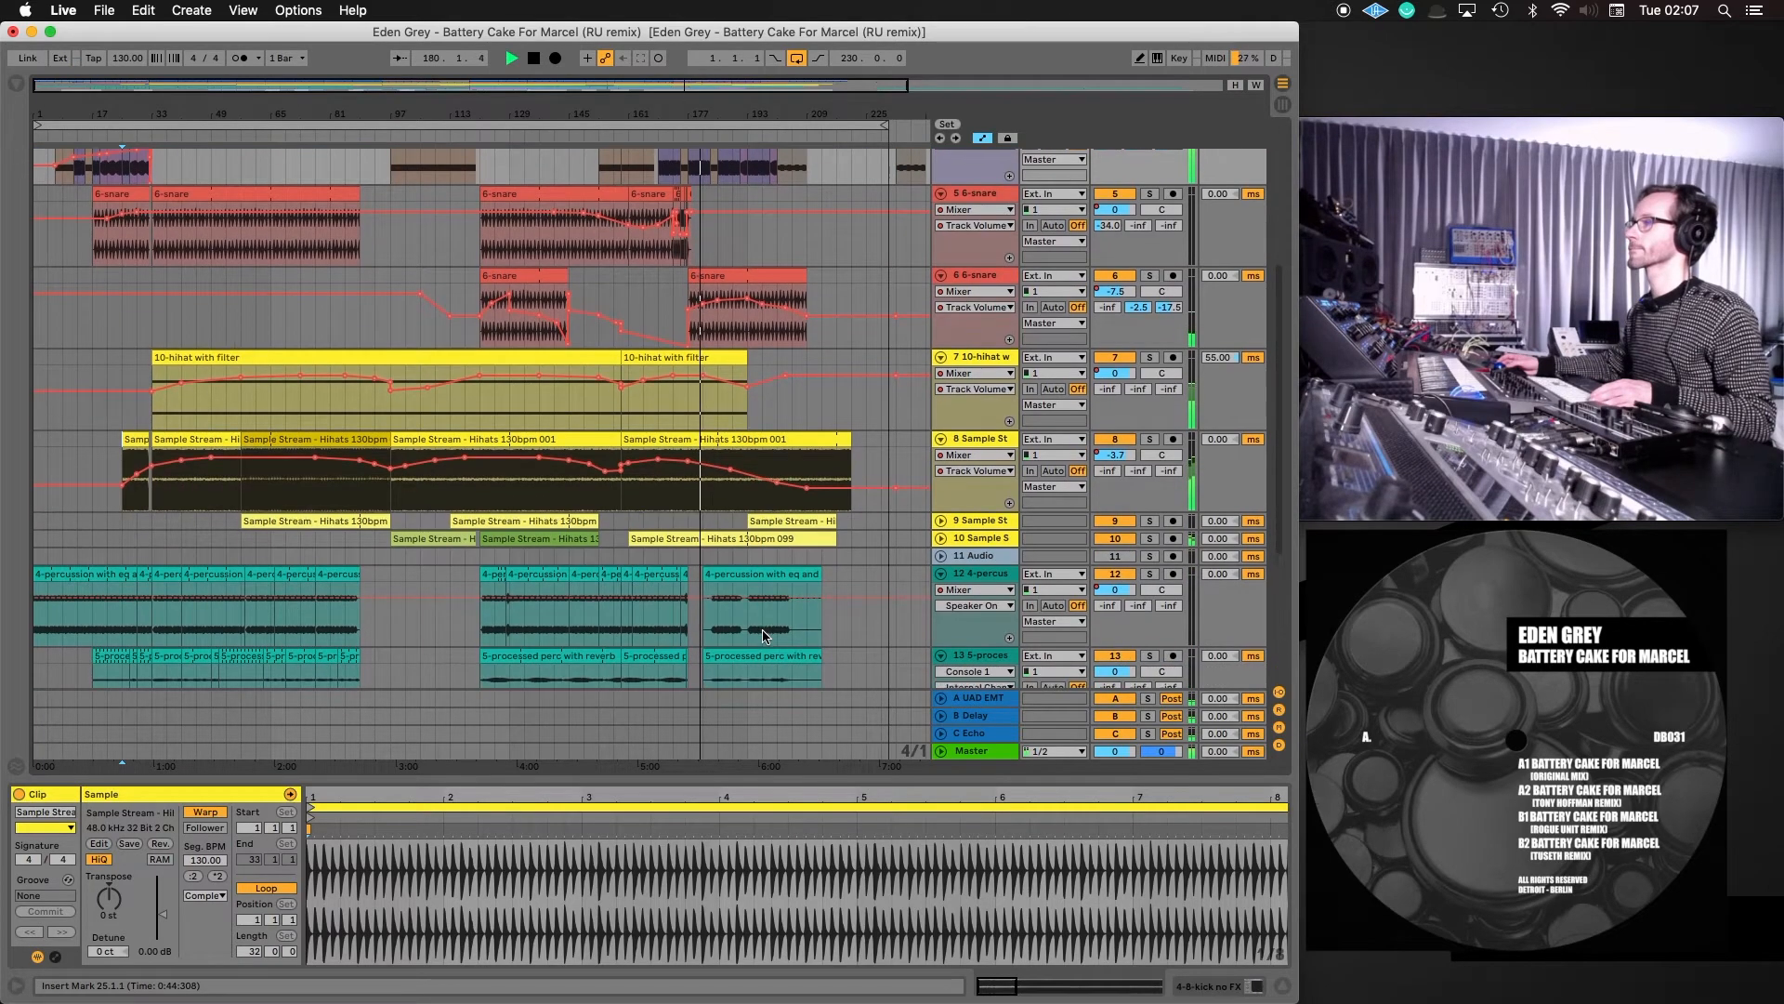
pyautogui.moveTo(672, 115); pyautogui.dragTo(667, 241)
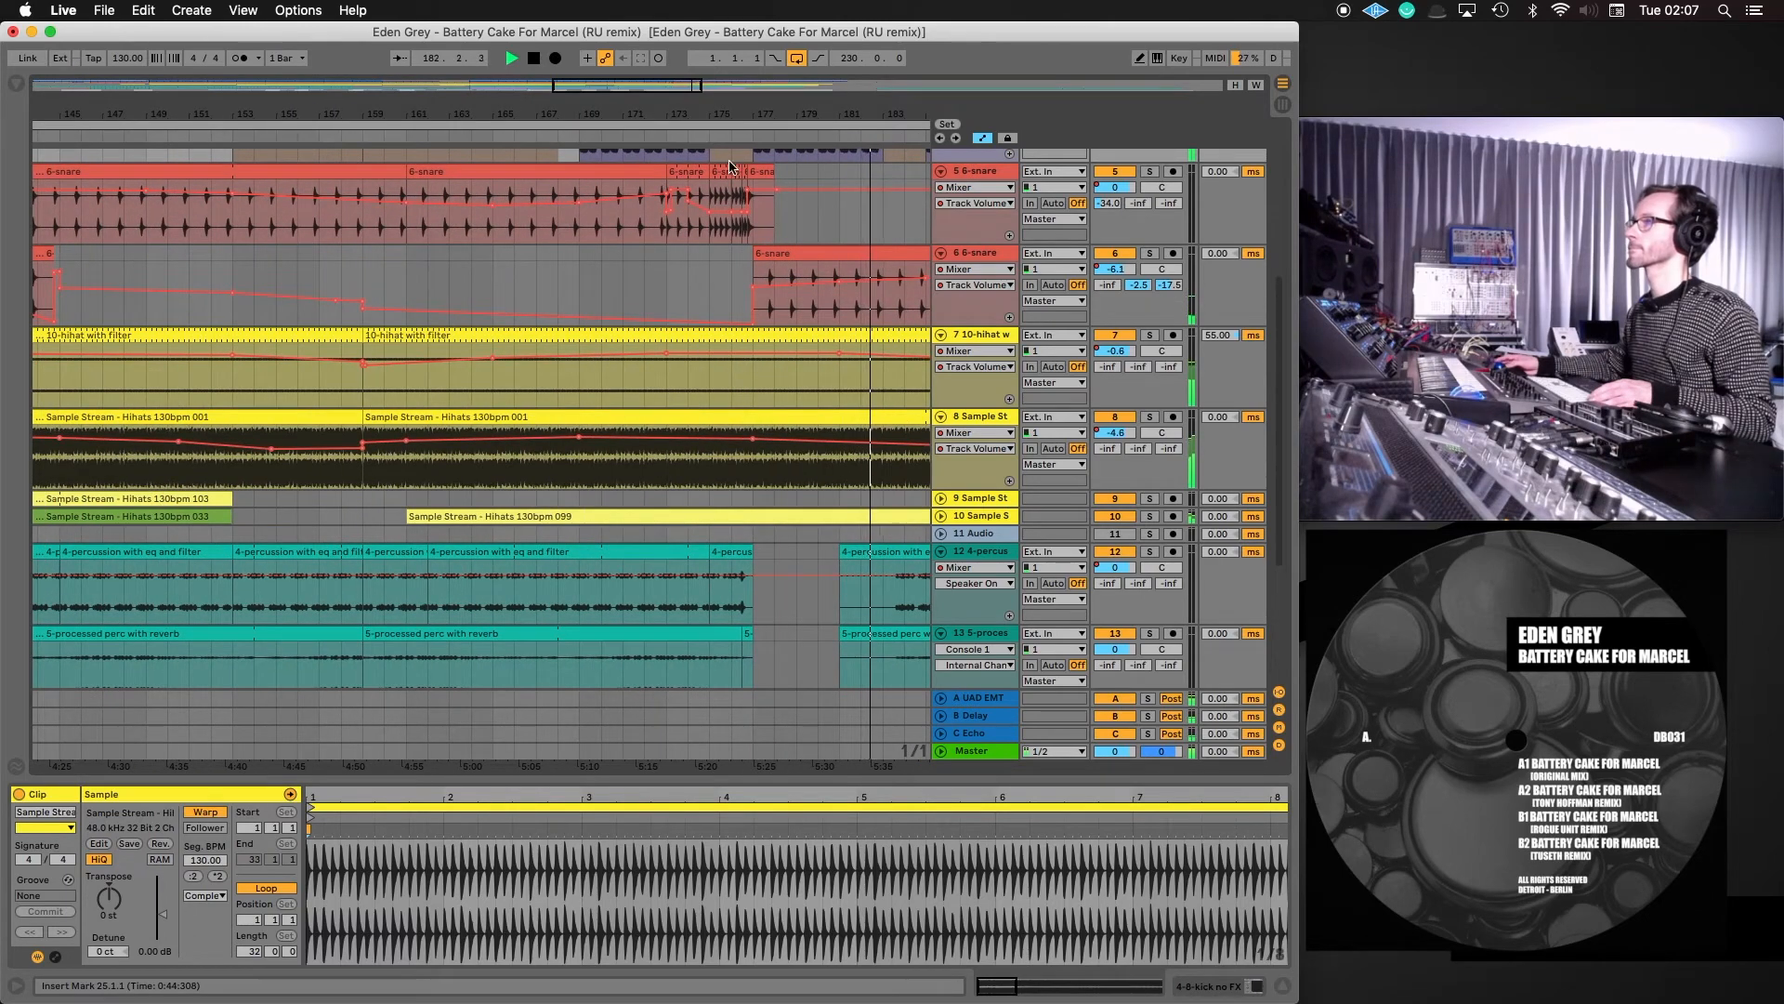
pyautogui.click(742, 552)
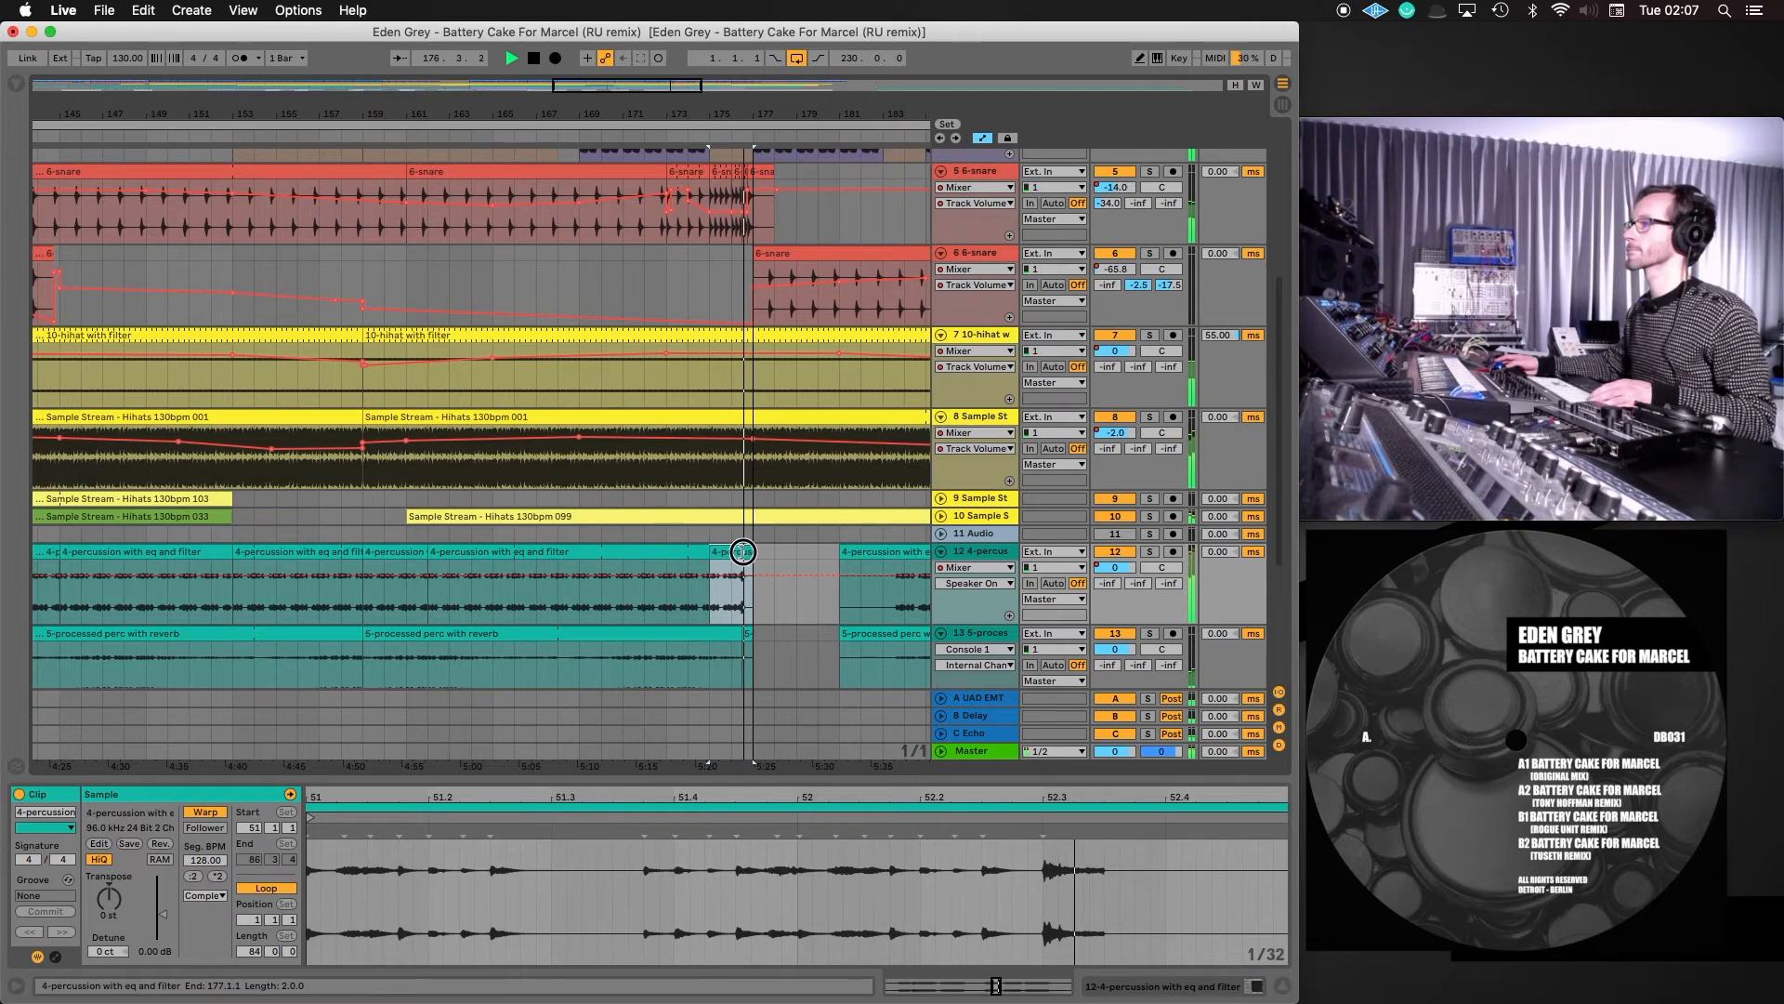
pyautogui.moveTo(733, 118); pyautogui.dragTo(723, 122)
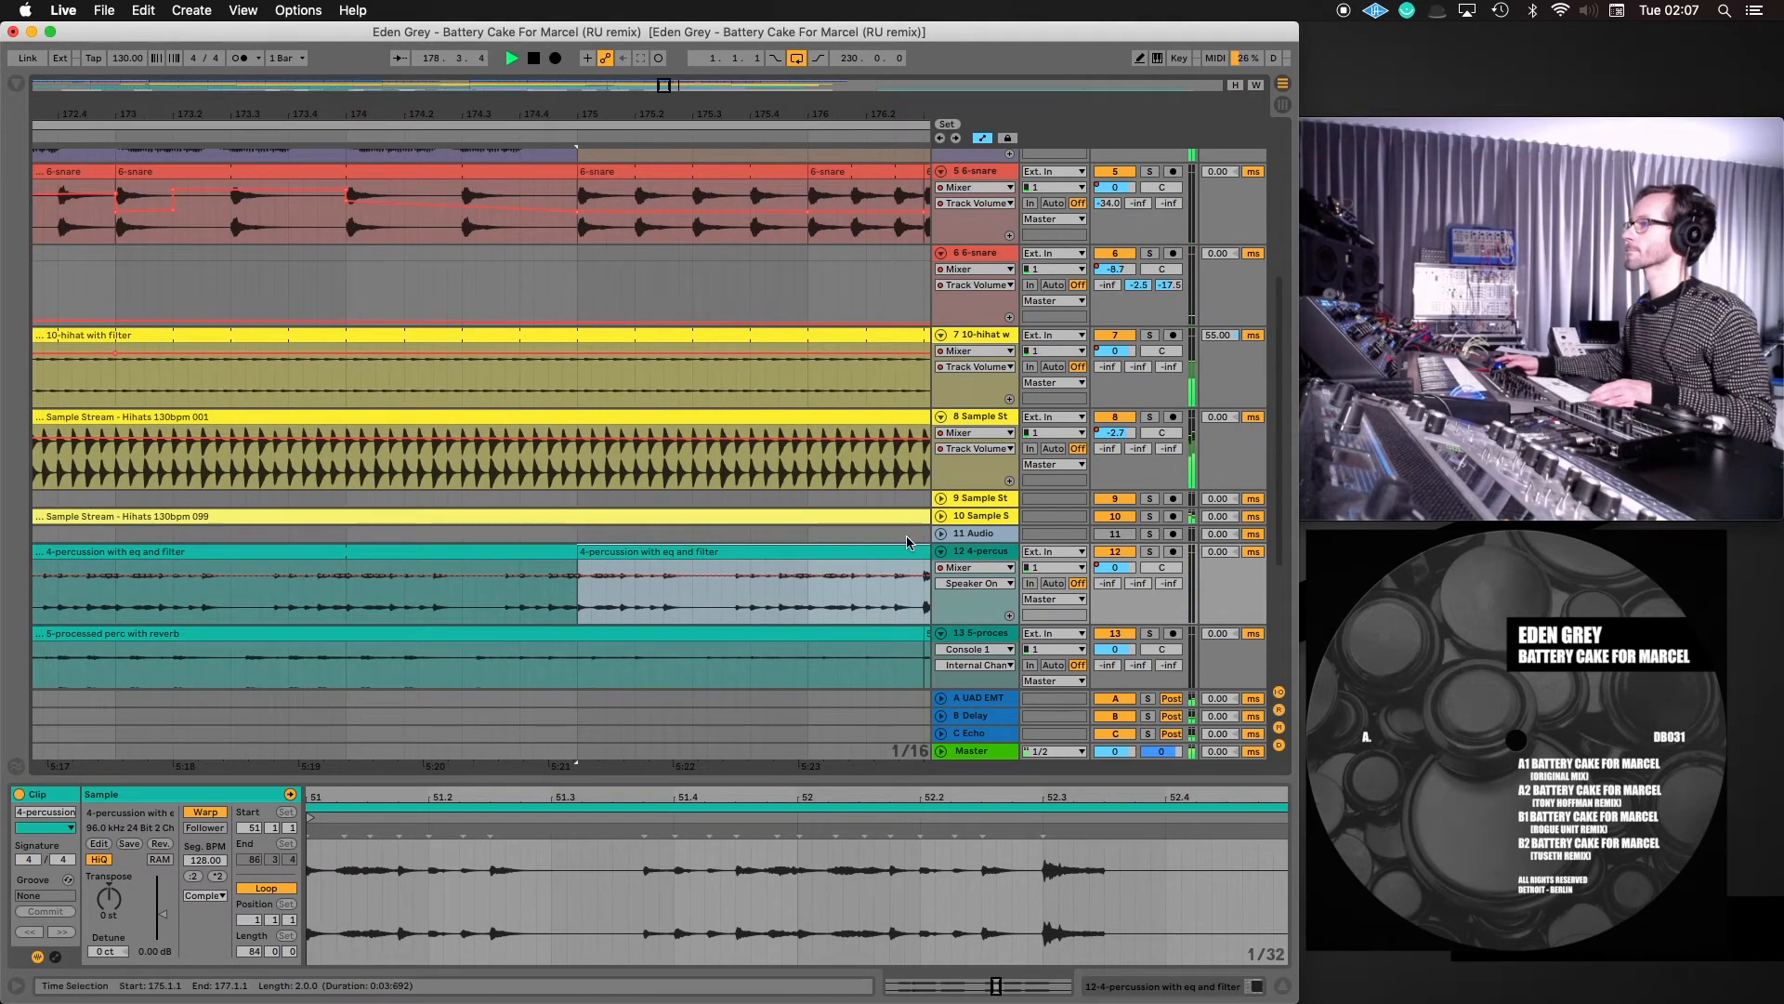
pyautogui.moveTo(912, 539); pyautogui.dragTo(879, 585)
pyautogui.press('Delete')
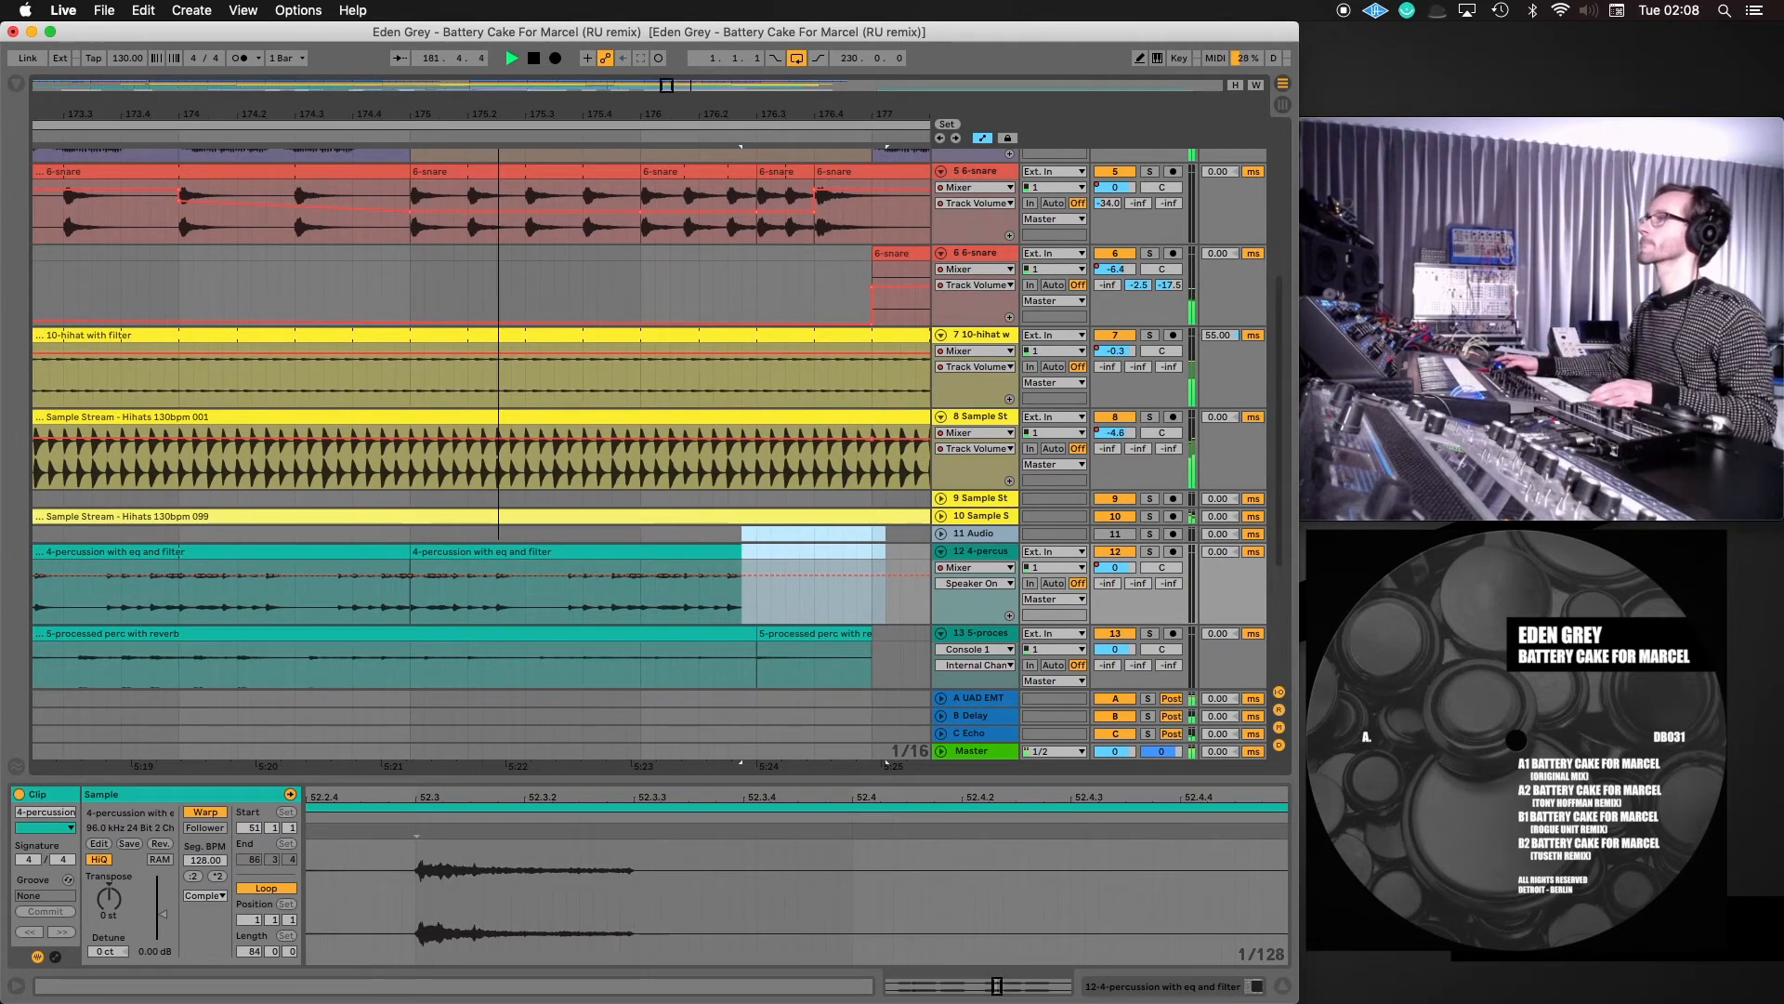
# Show track 12's Track Volume automation and draw a dip near bar 184 in the percussion clip, returning to 0 dB a few bars on
pyautogui.moveTo(666, 86); pyautogui.dragTo(674, 28)
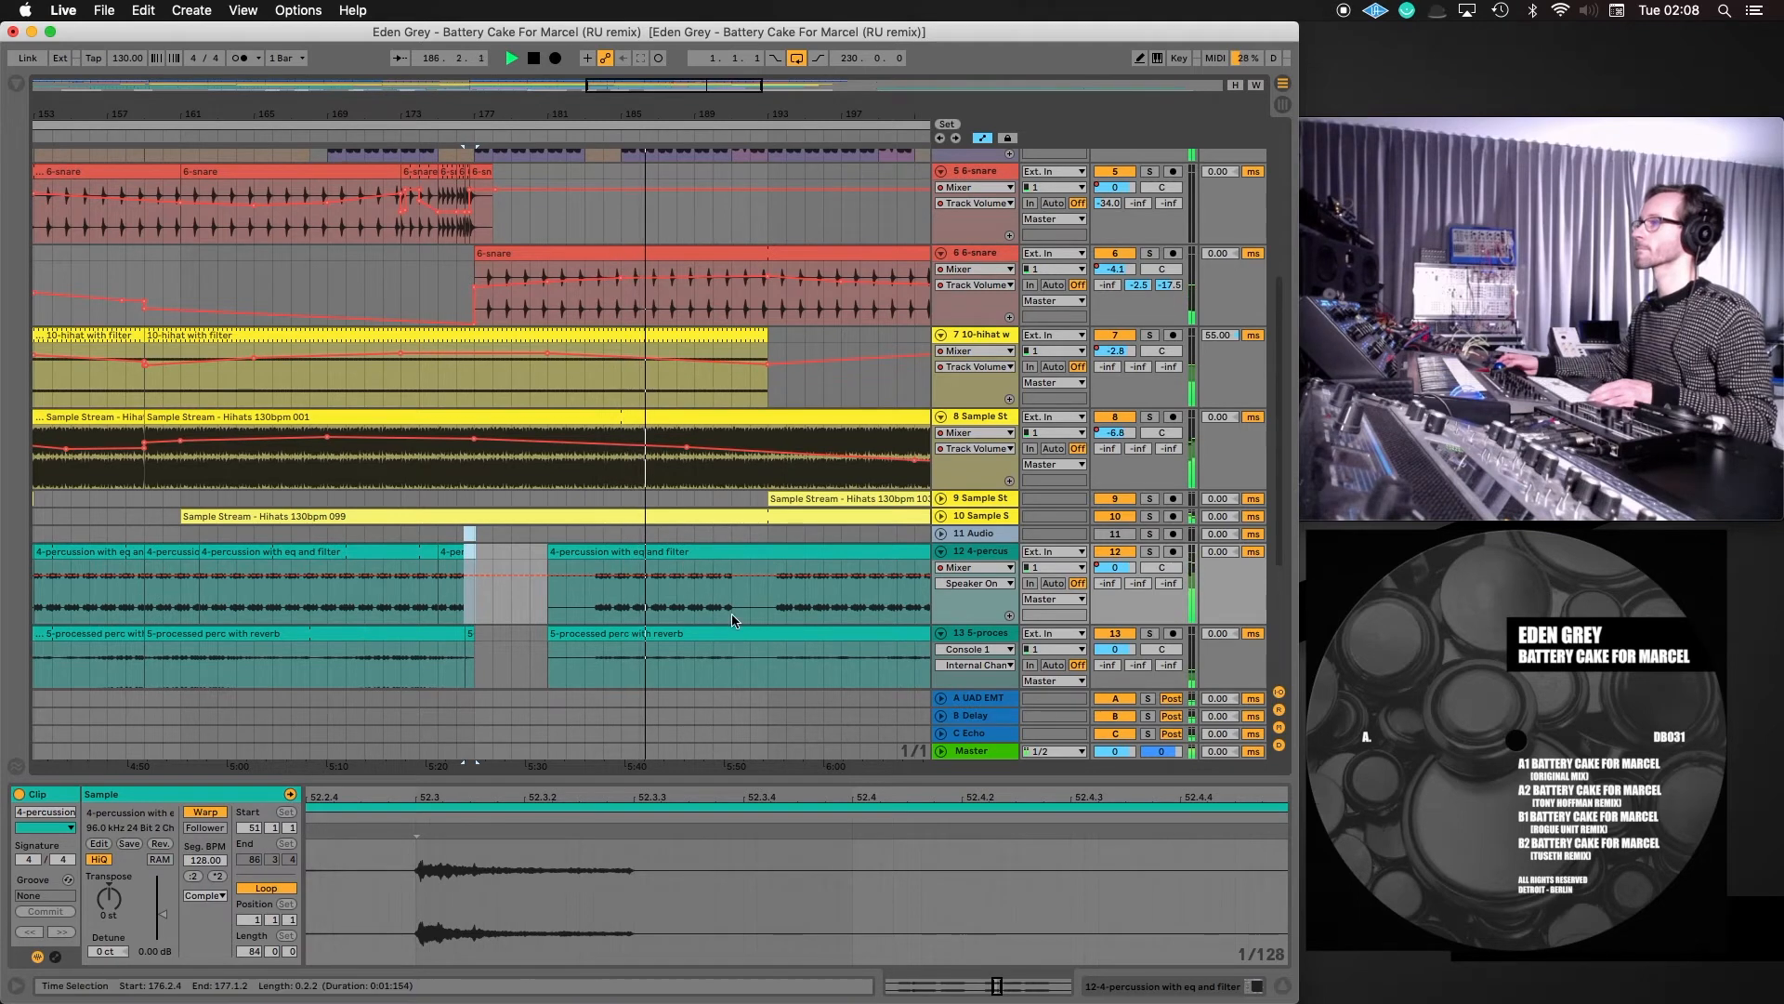
pyautogui.click(971, 582)
pyautogui.click(976, 624)
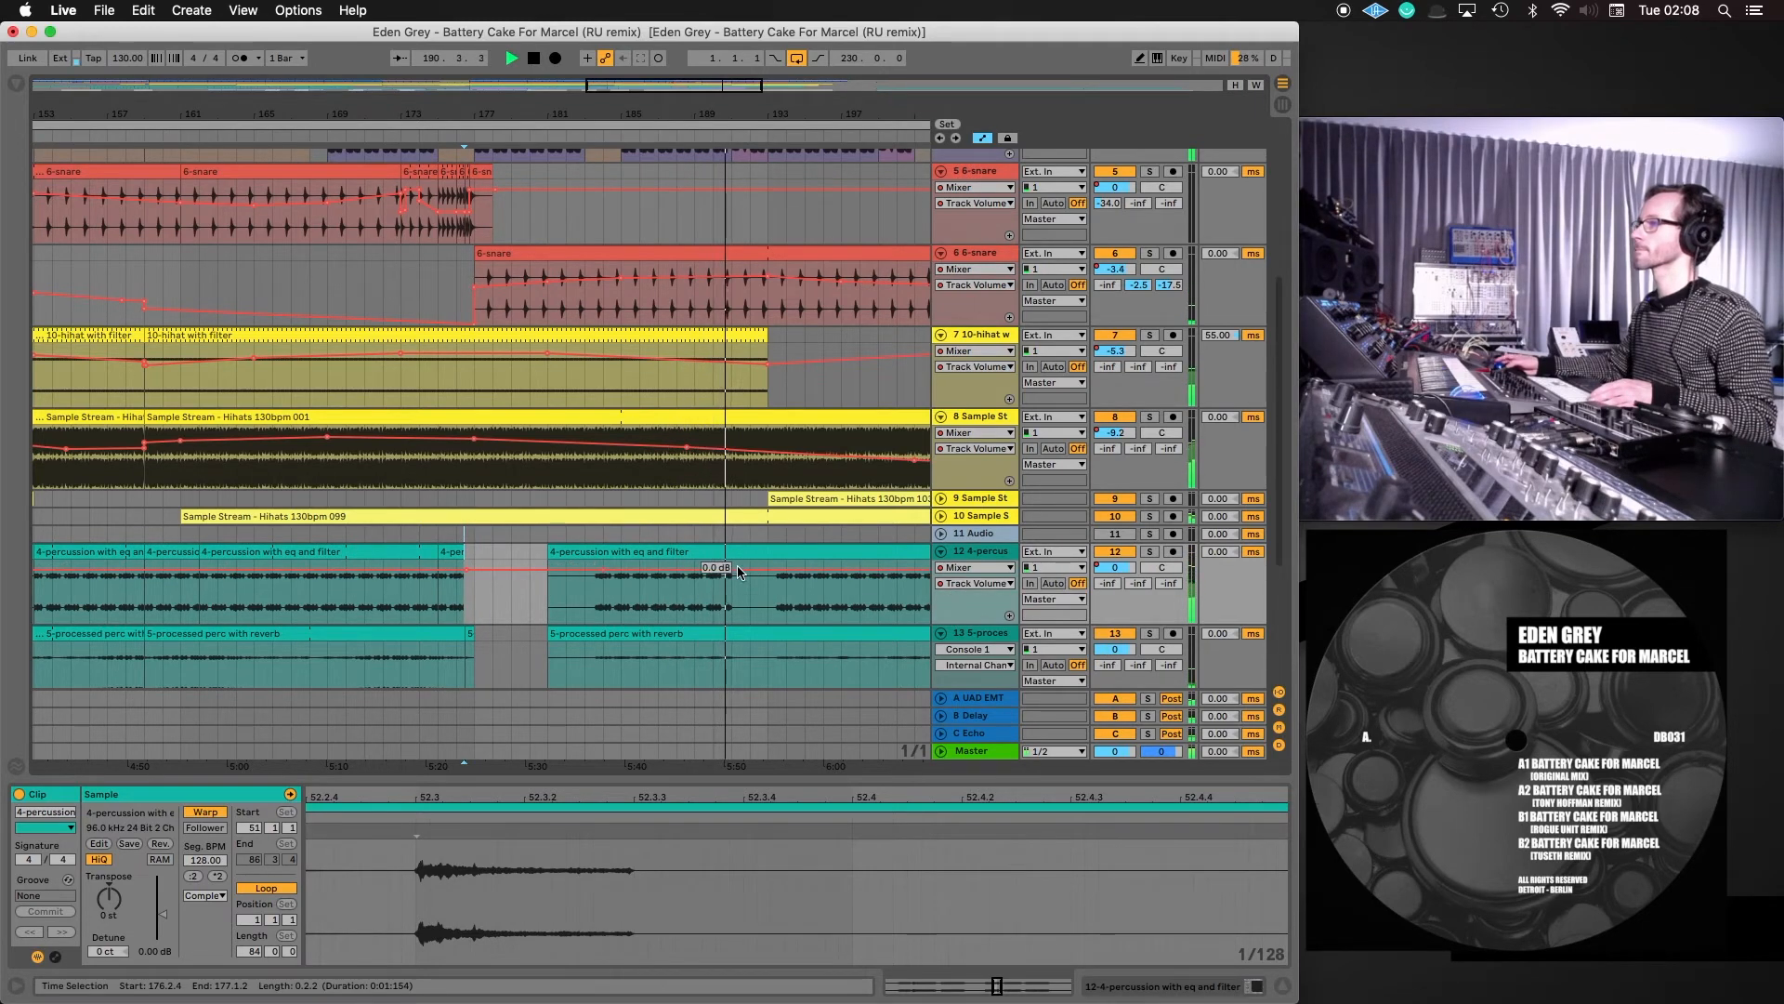
pyautogui.click(670, 569)
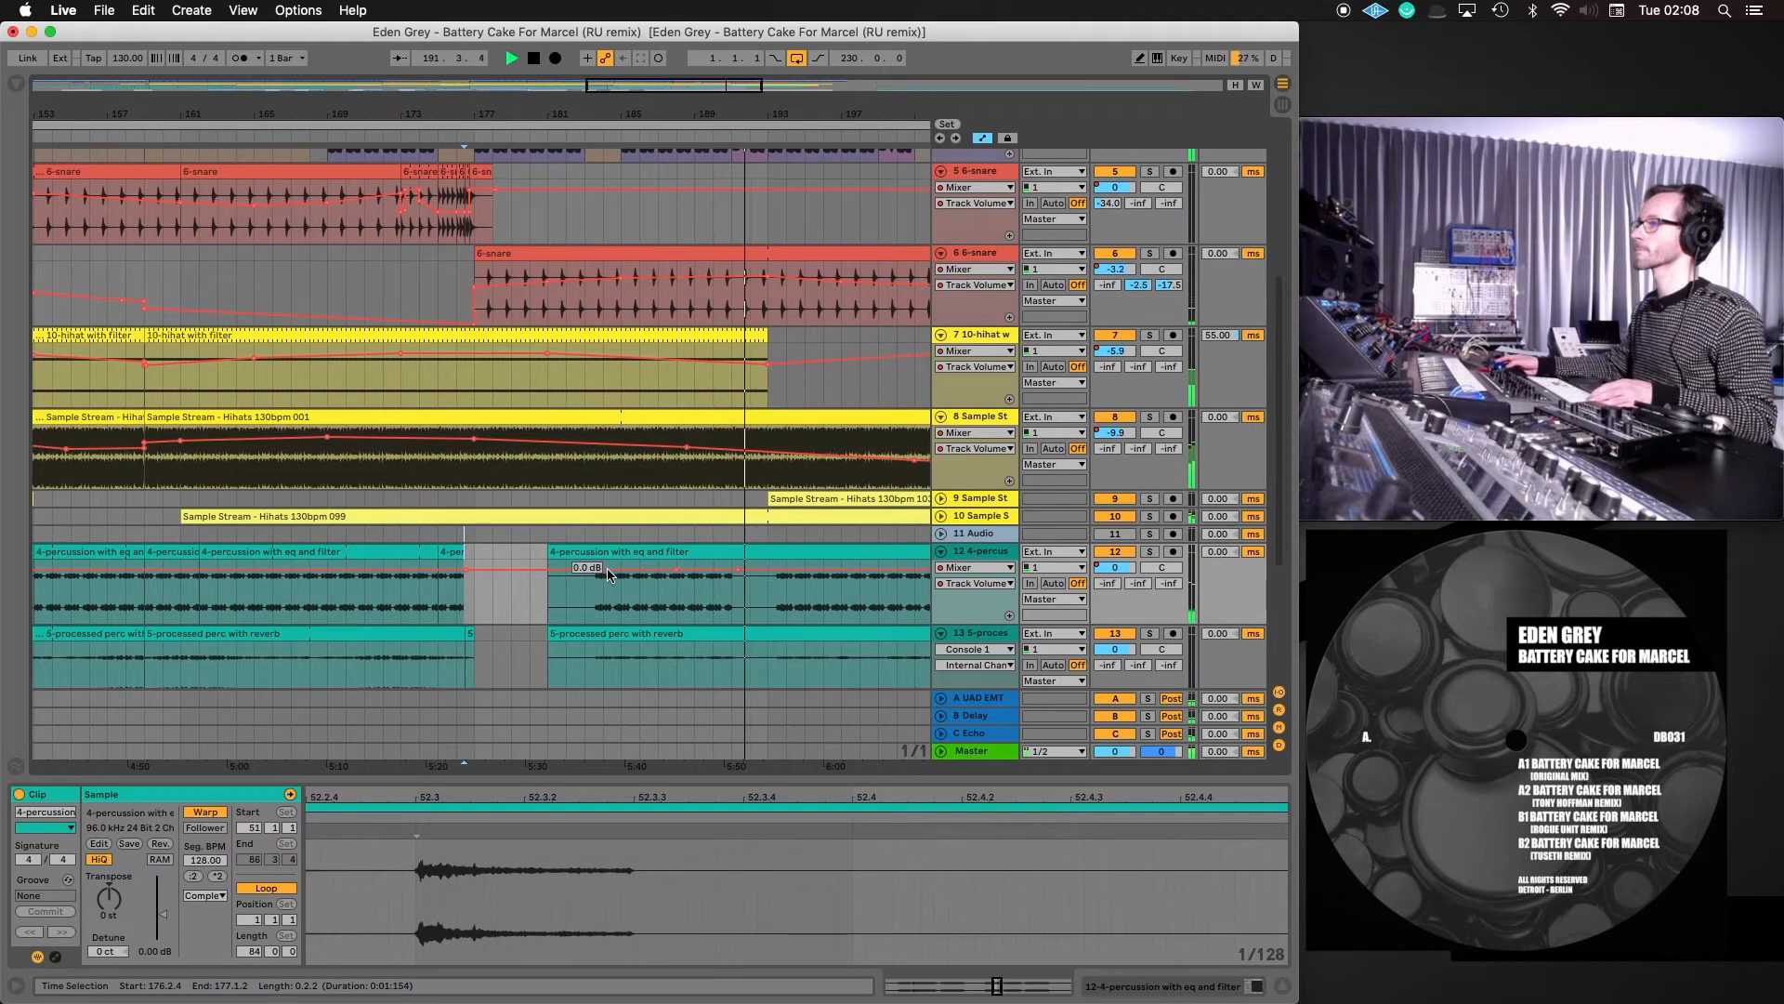
pyautogui.moveTo(603, 568)
pyautogui.mouseDown()
pyautogui.moveTo(603, 586)
pyautogui.moveTo(643, 579)
pyautogui.moveTo(603, 584)
pyautogui.mouseUp()
pyautogui.click(643, 580)
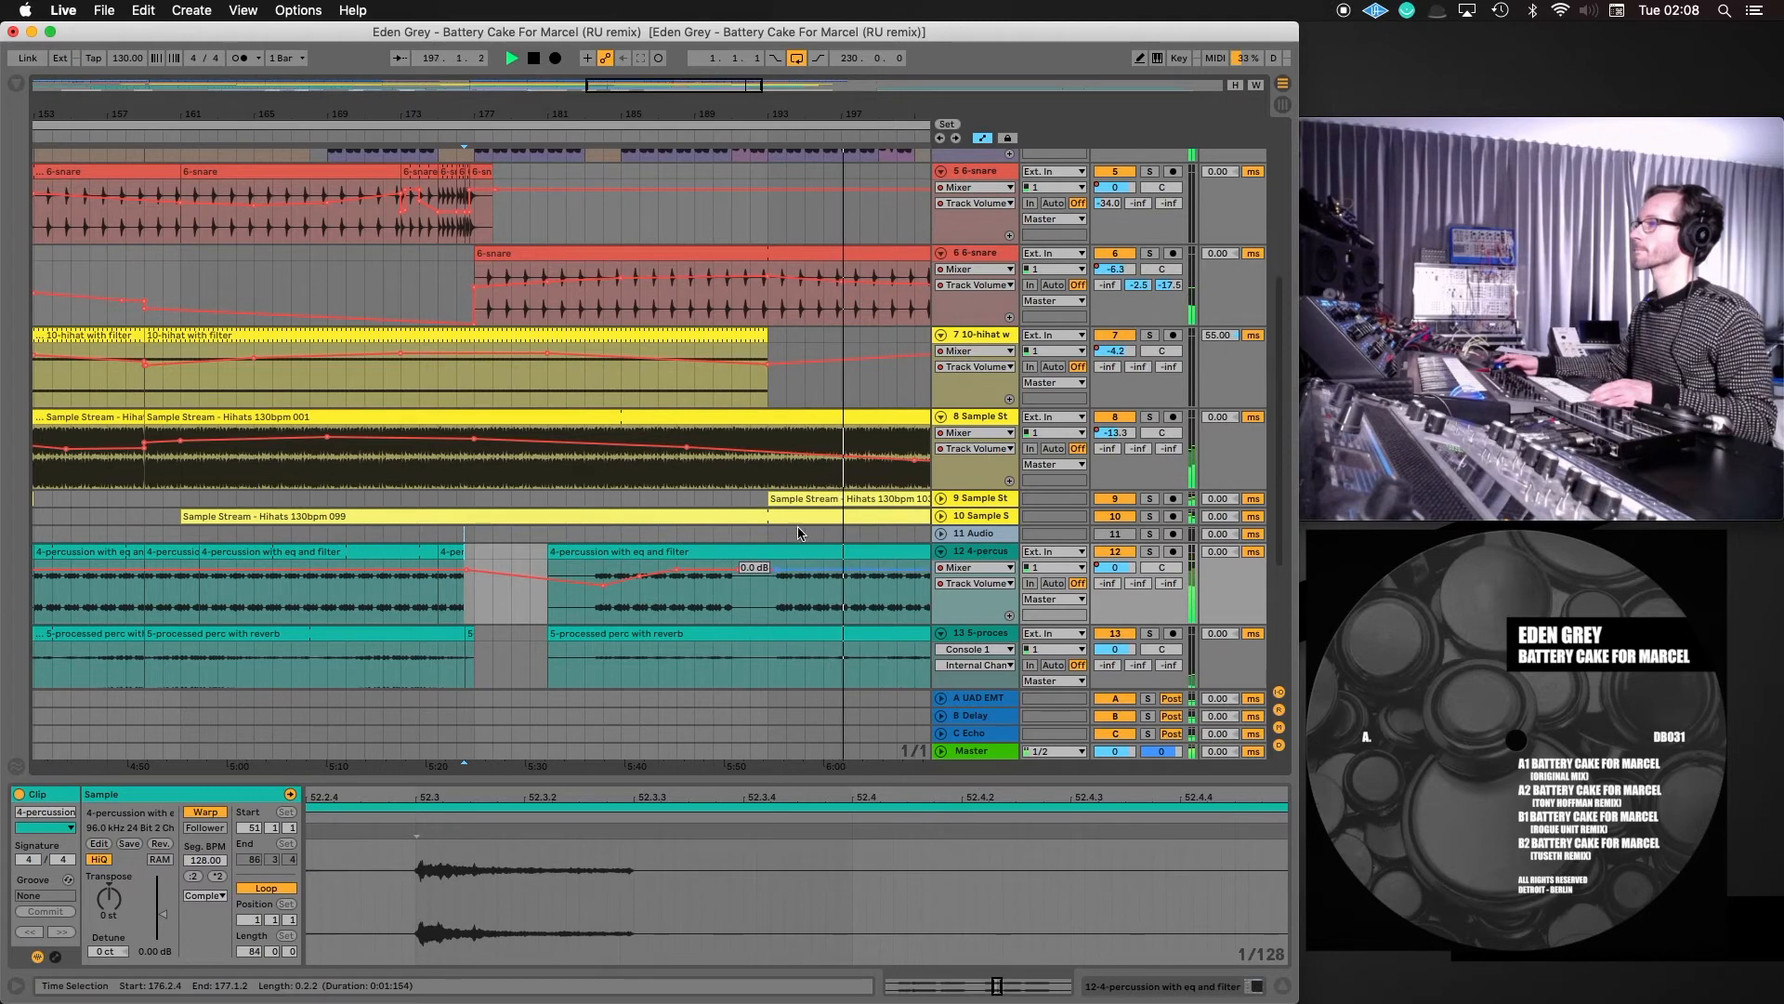
# Add a second track 12 volume dip of about -5.7 dB near bar 193, with a gradual rise back to 0 dB
pyautogui.moveTo(805, 114); pyautogui.dragTo(558, 118)
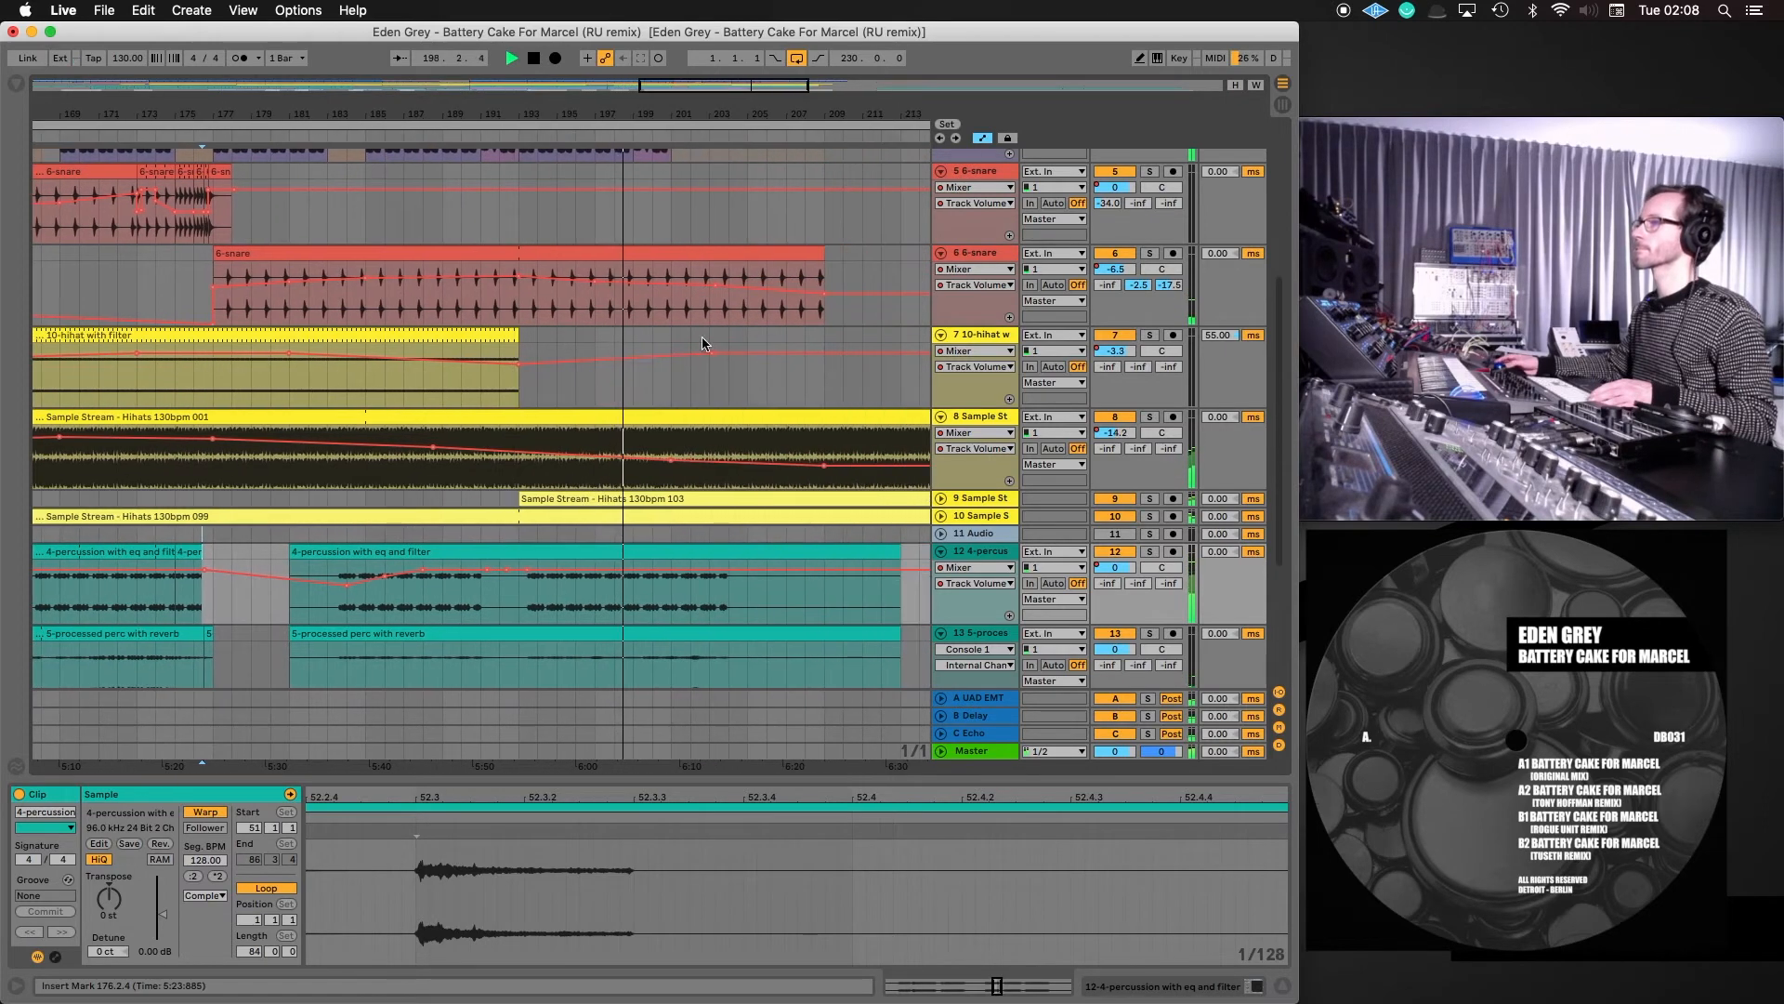
pyautogui.click(653, 570)
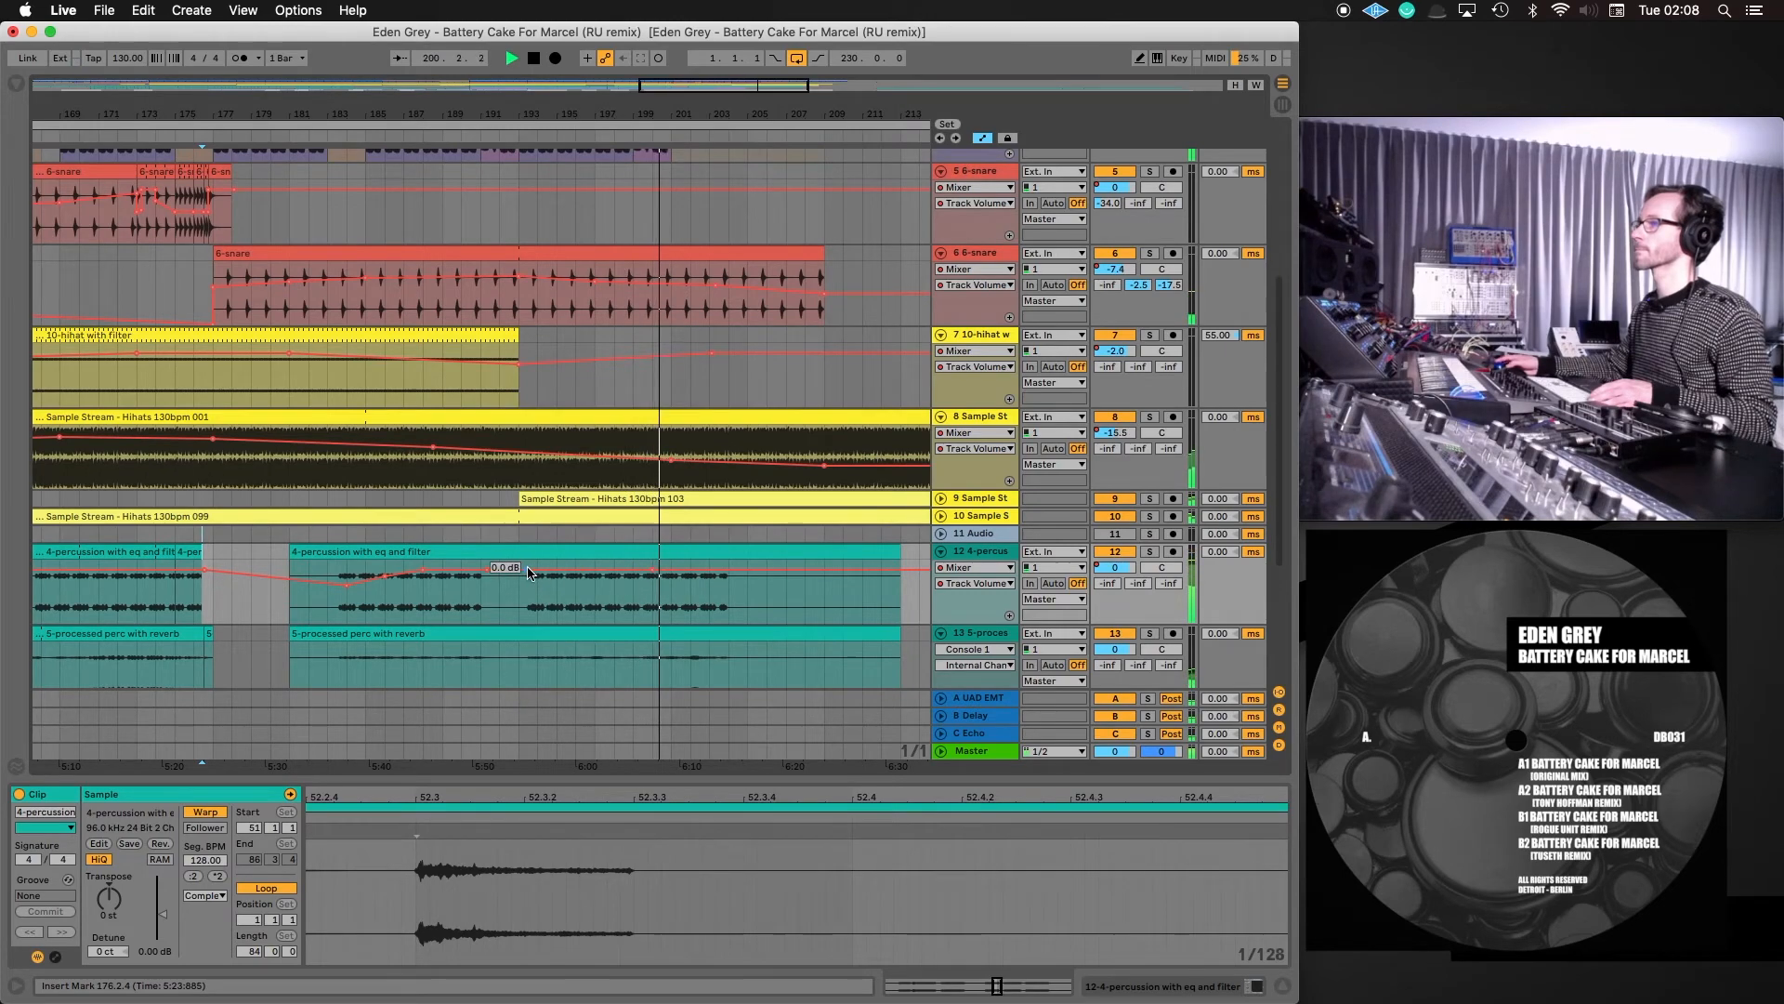
pyautogui.moveTo(527, 570); pyautogui.dragTo(595, 573)
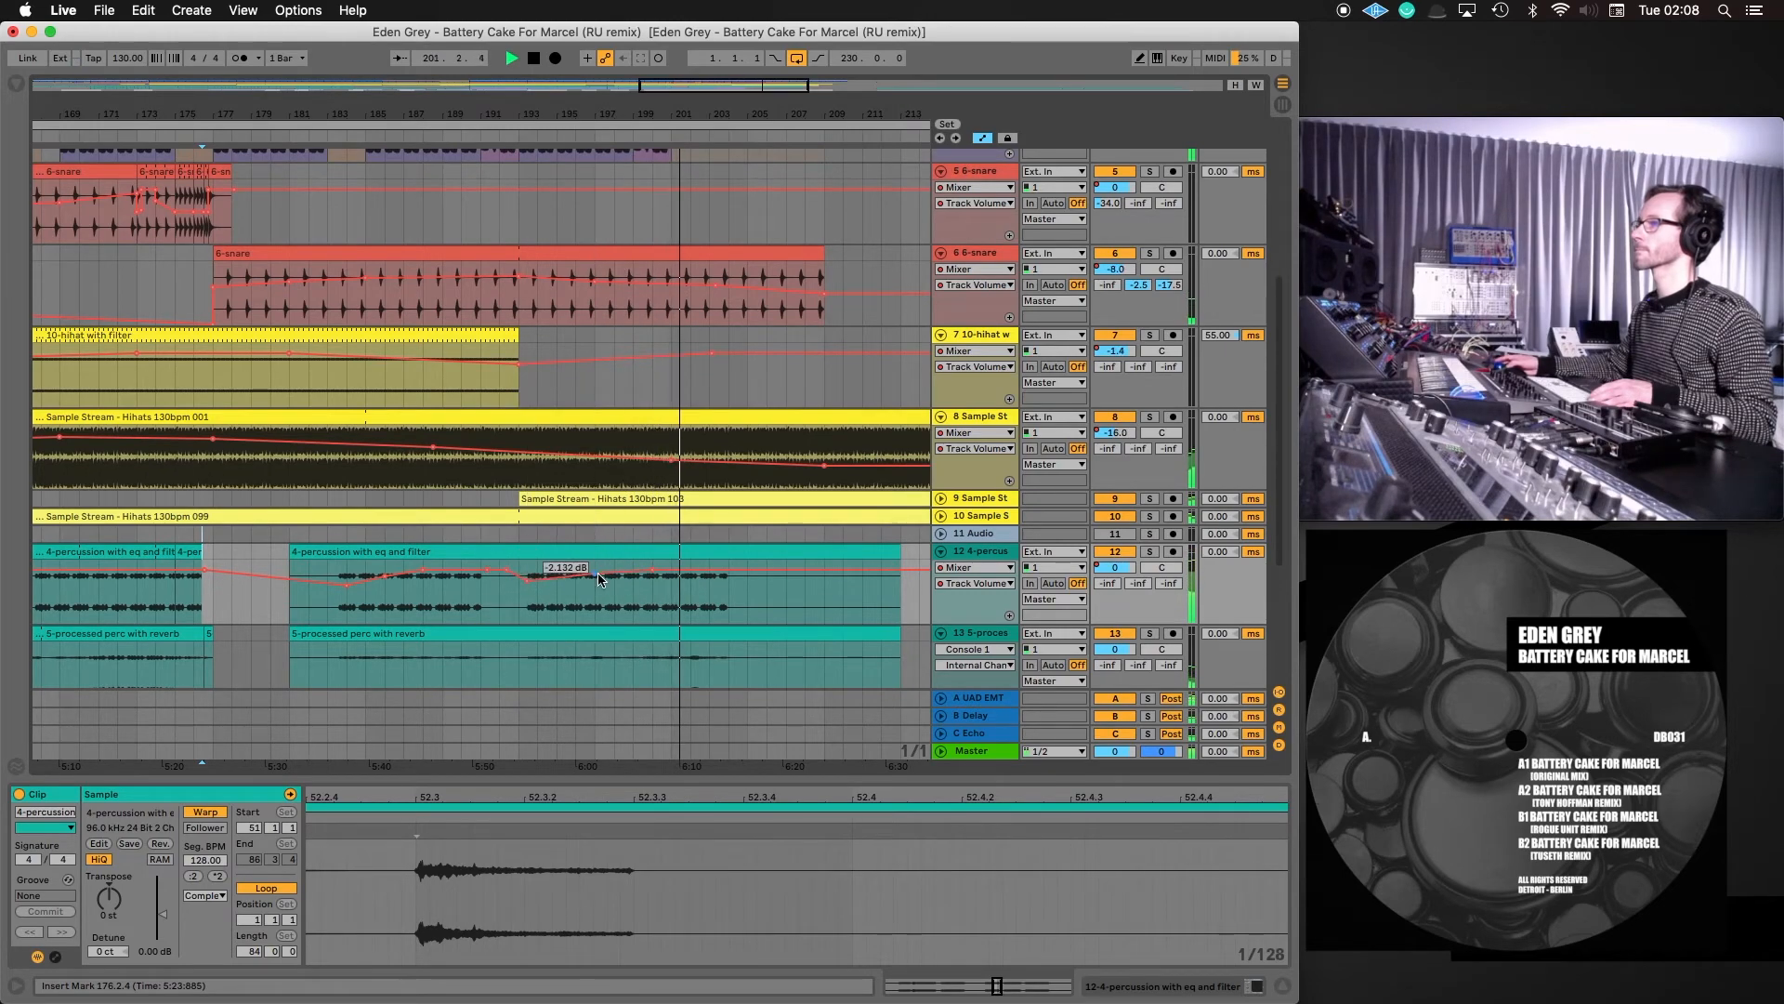
pyautogui.click(558, 580)
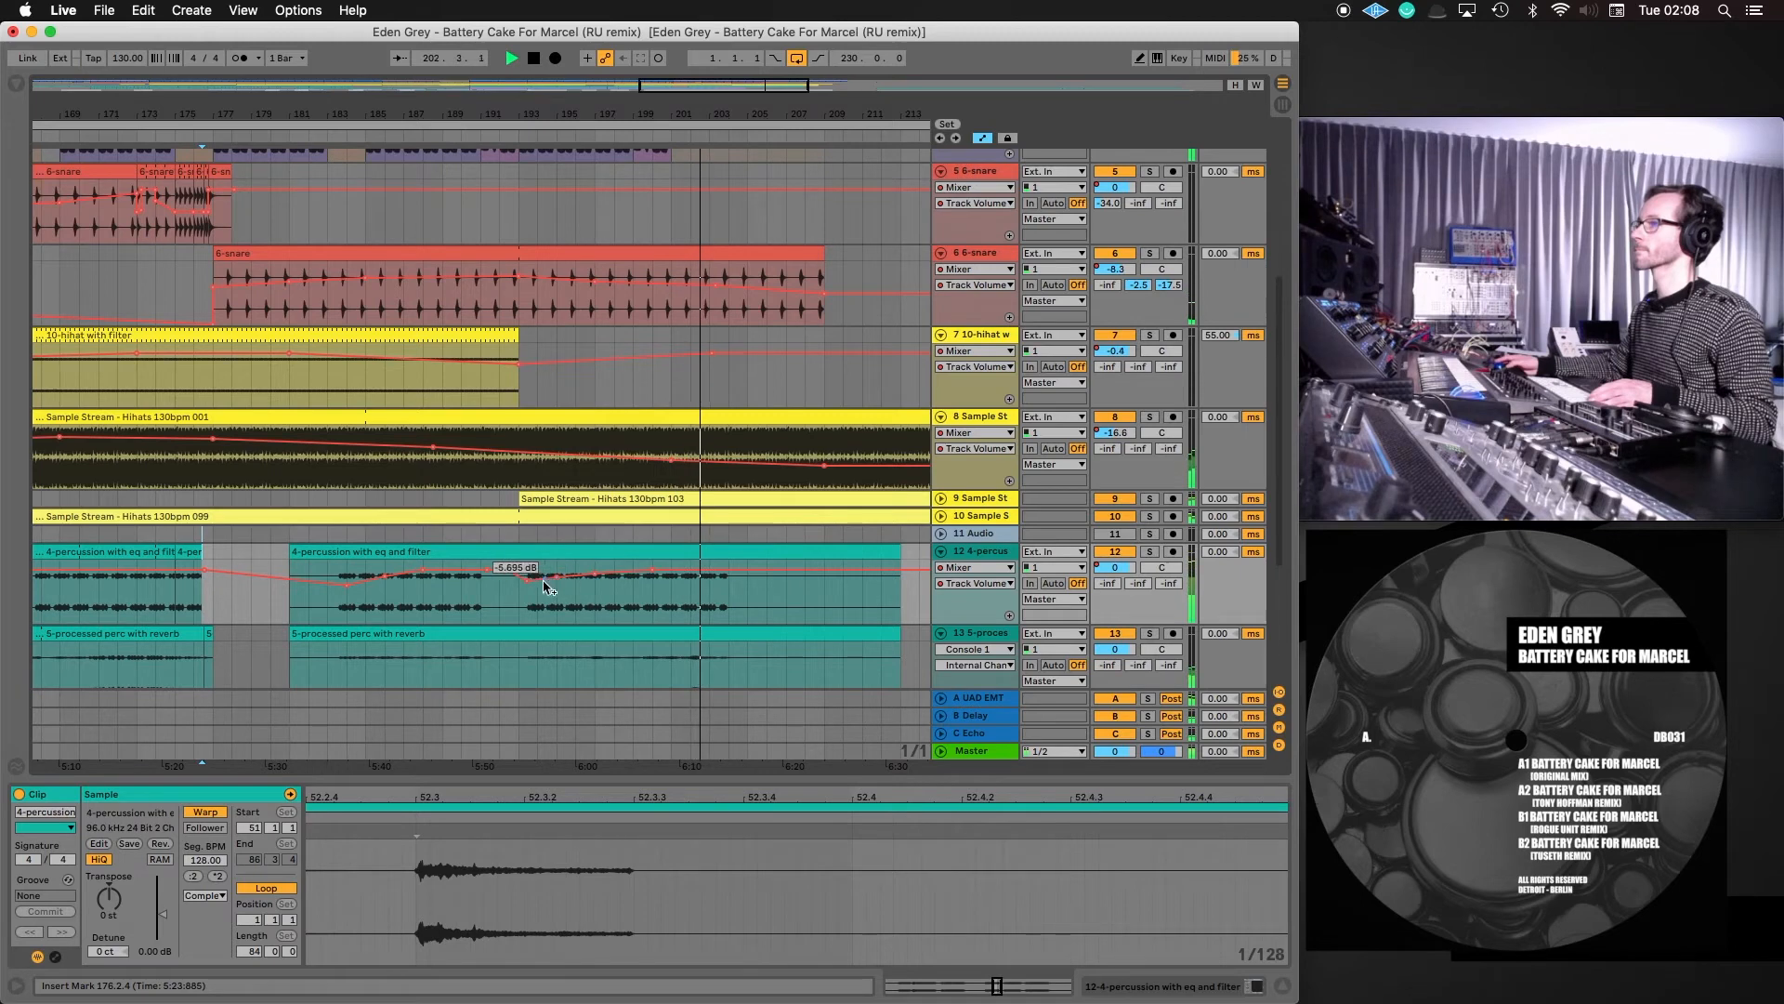
pyautogui.moveTo(527, 580); pyautogui.dragTo(554, 581)
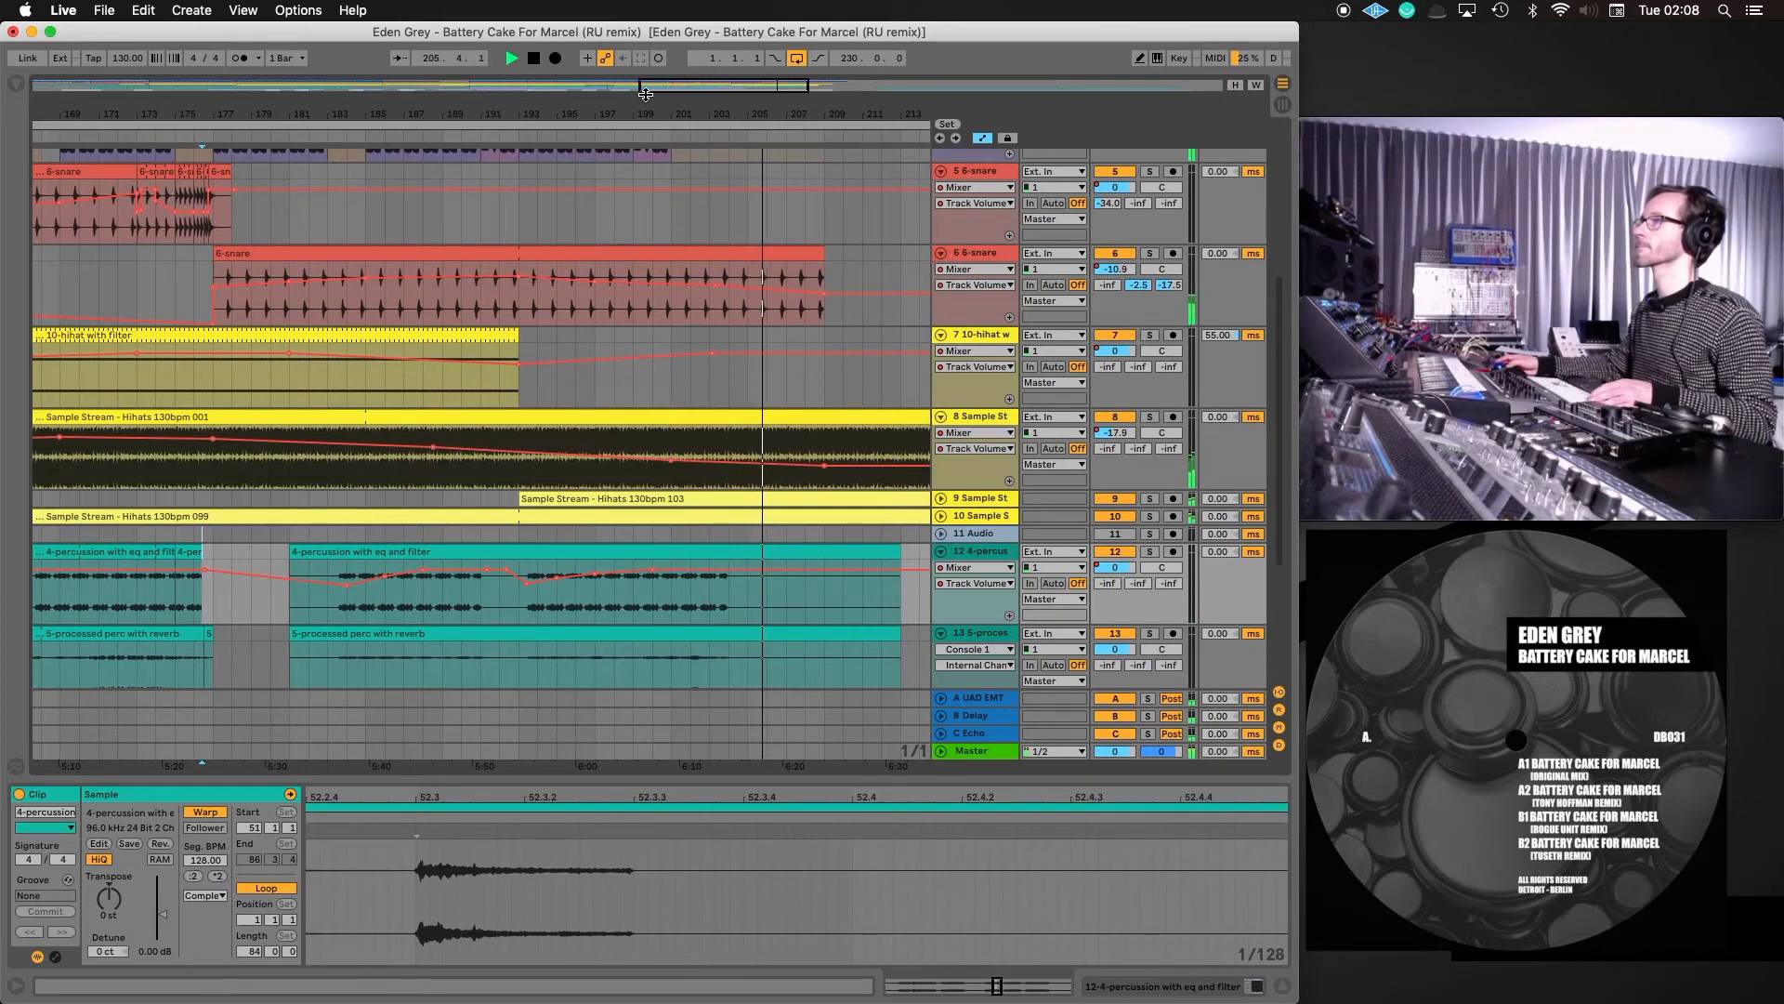
pyautogui.moveTo(514, 114); pyautogui.dragTo(276, 46)
pyautogui.moveTo(496, 85); pyautogui.dragTo(304, 56)
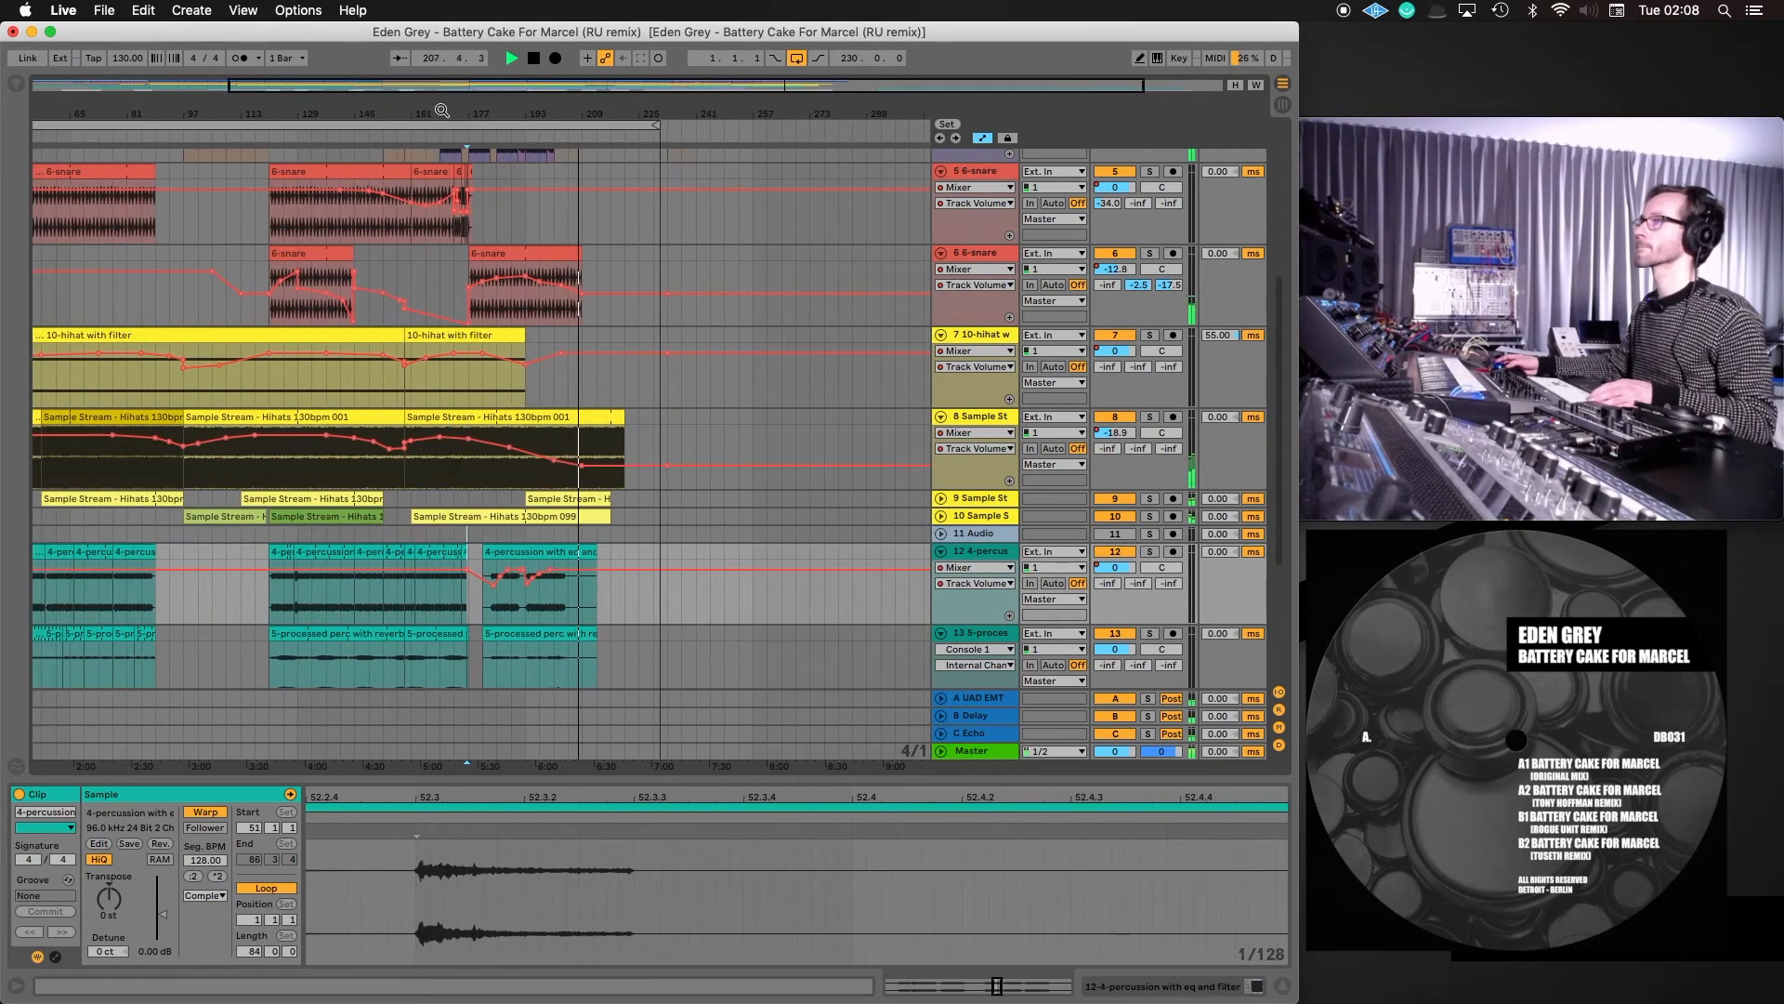
pyautogui.moveTo(441, 110); pyautogui.dragTo(495, 74)
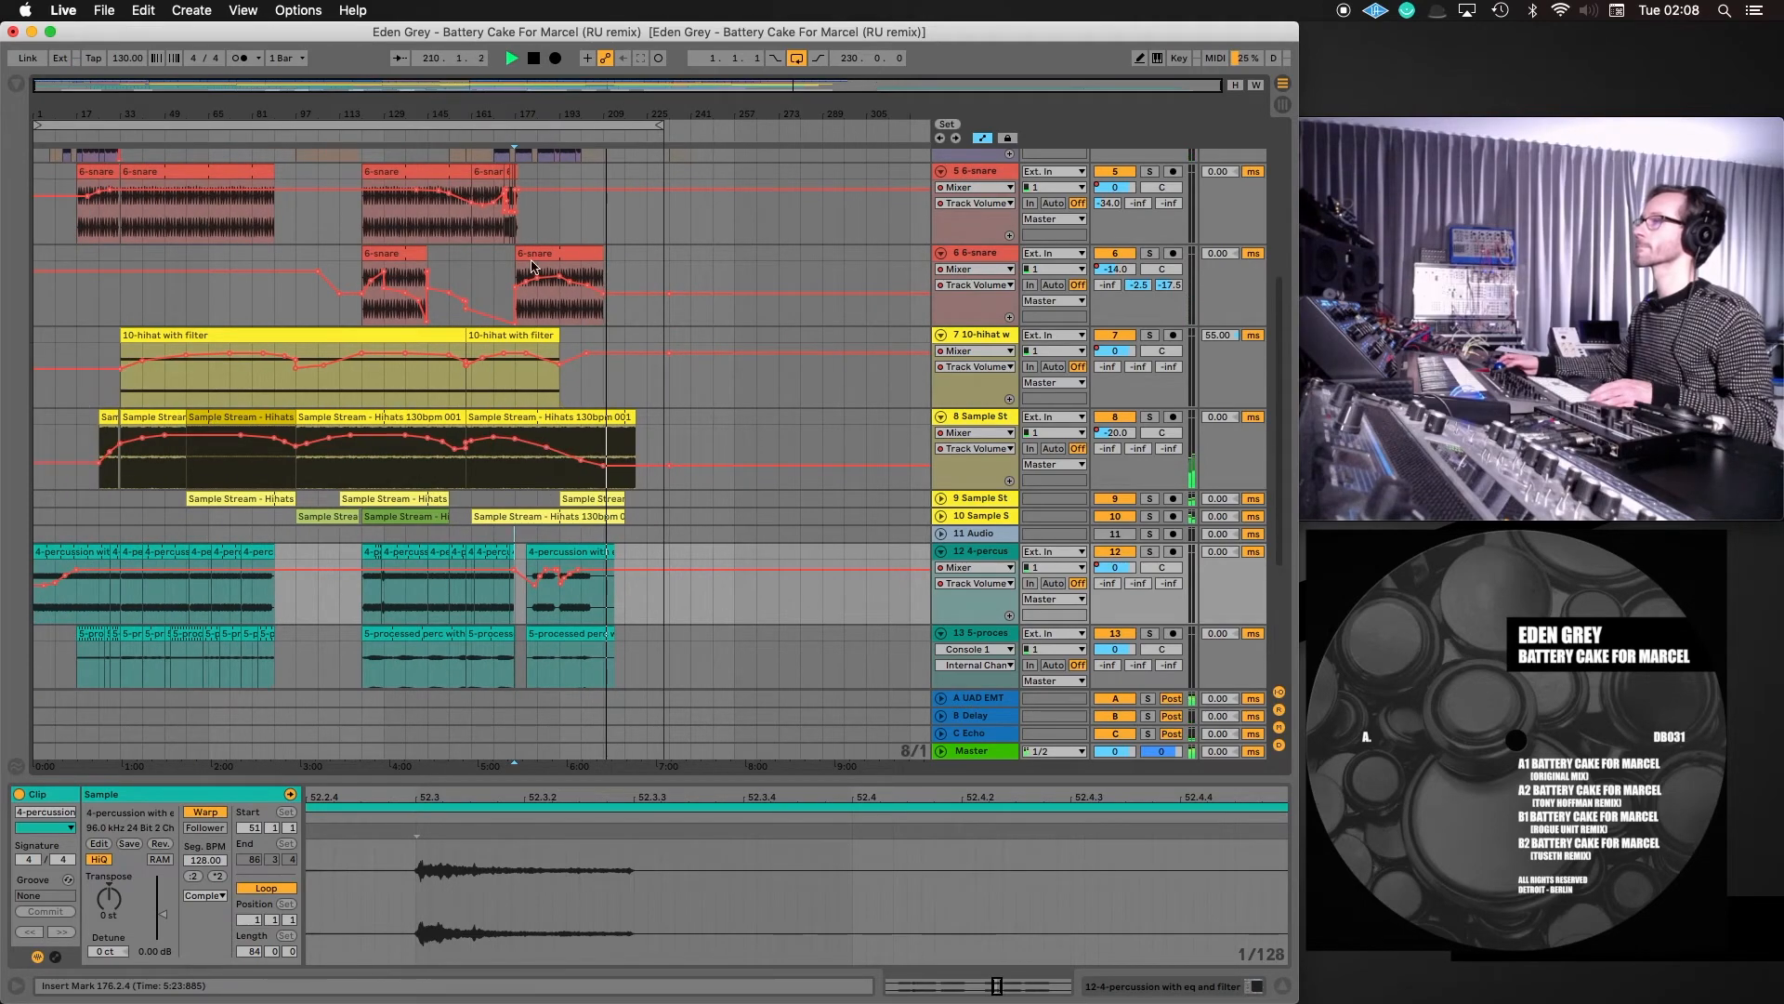
# Play from around bar 165 and adjust the track 5 snare's volume automation at the transition near bar 177
pyautogui.click(486, 130)
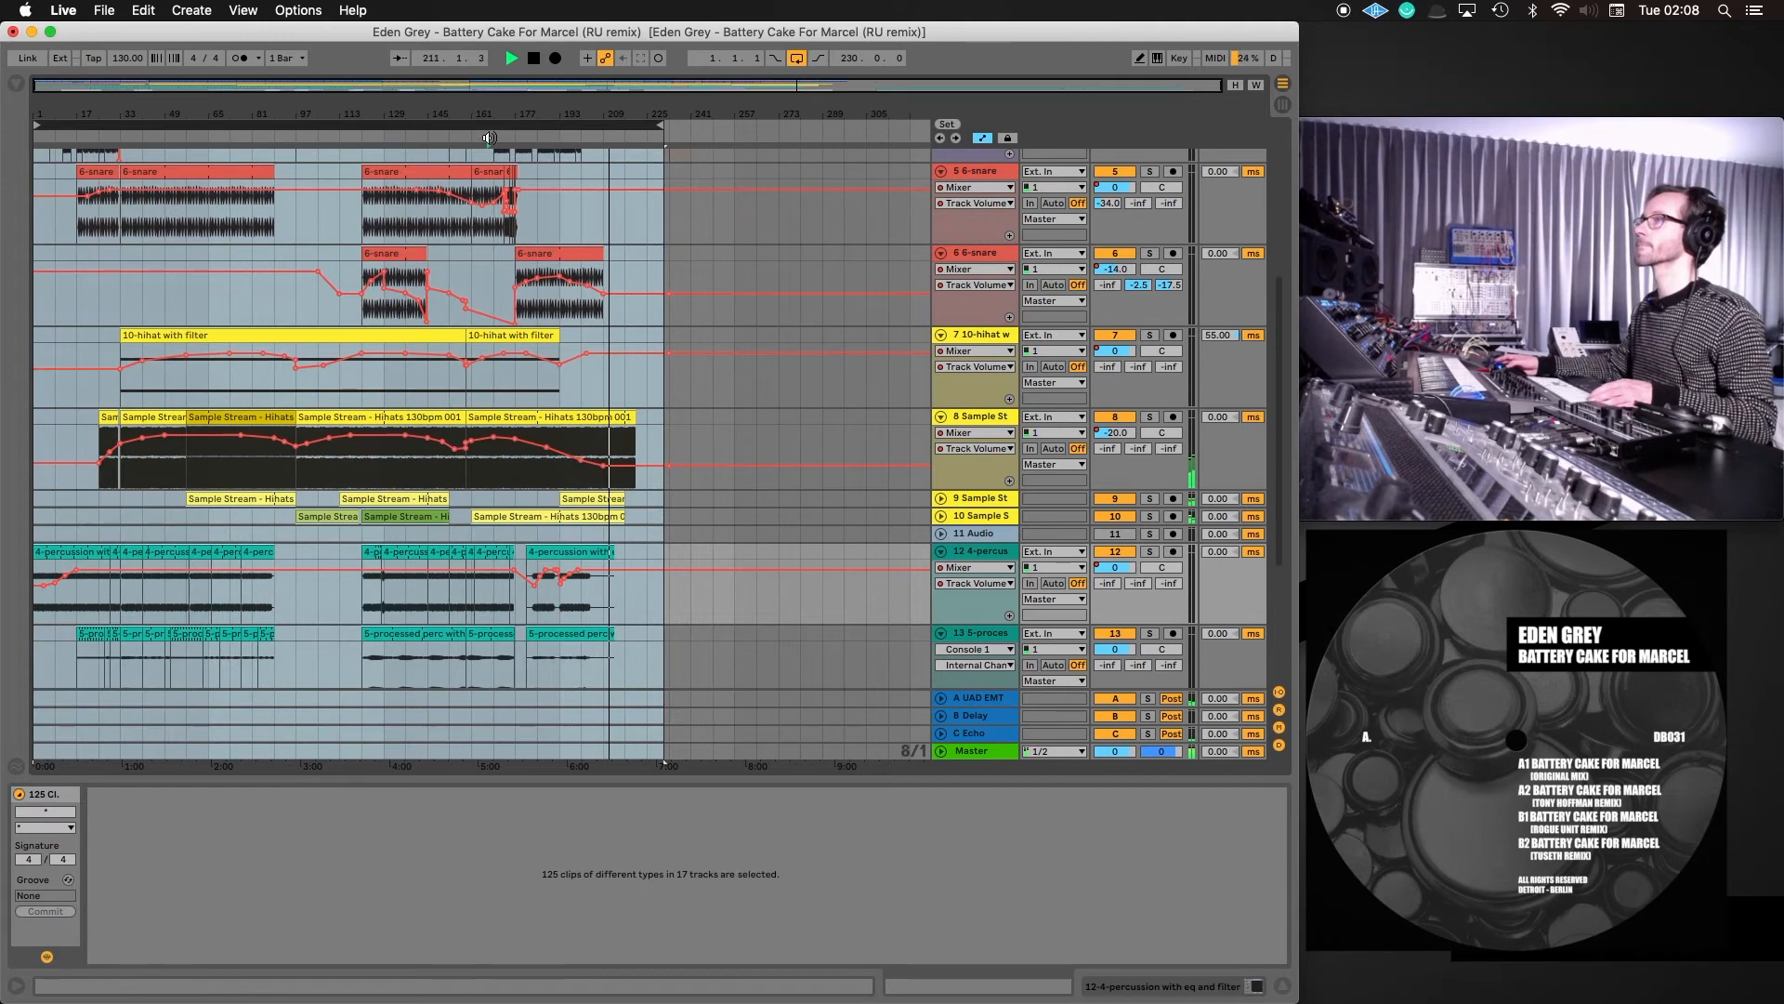
pyautogui.scroll(5, 577, 350)
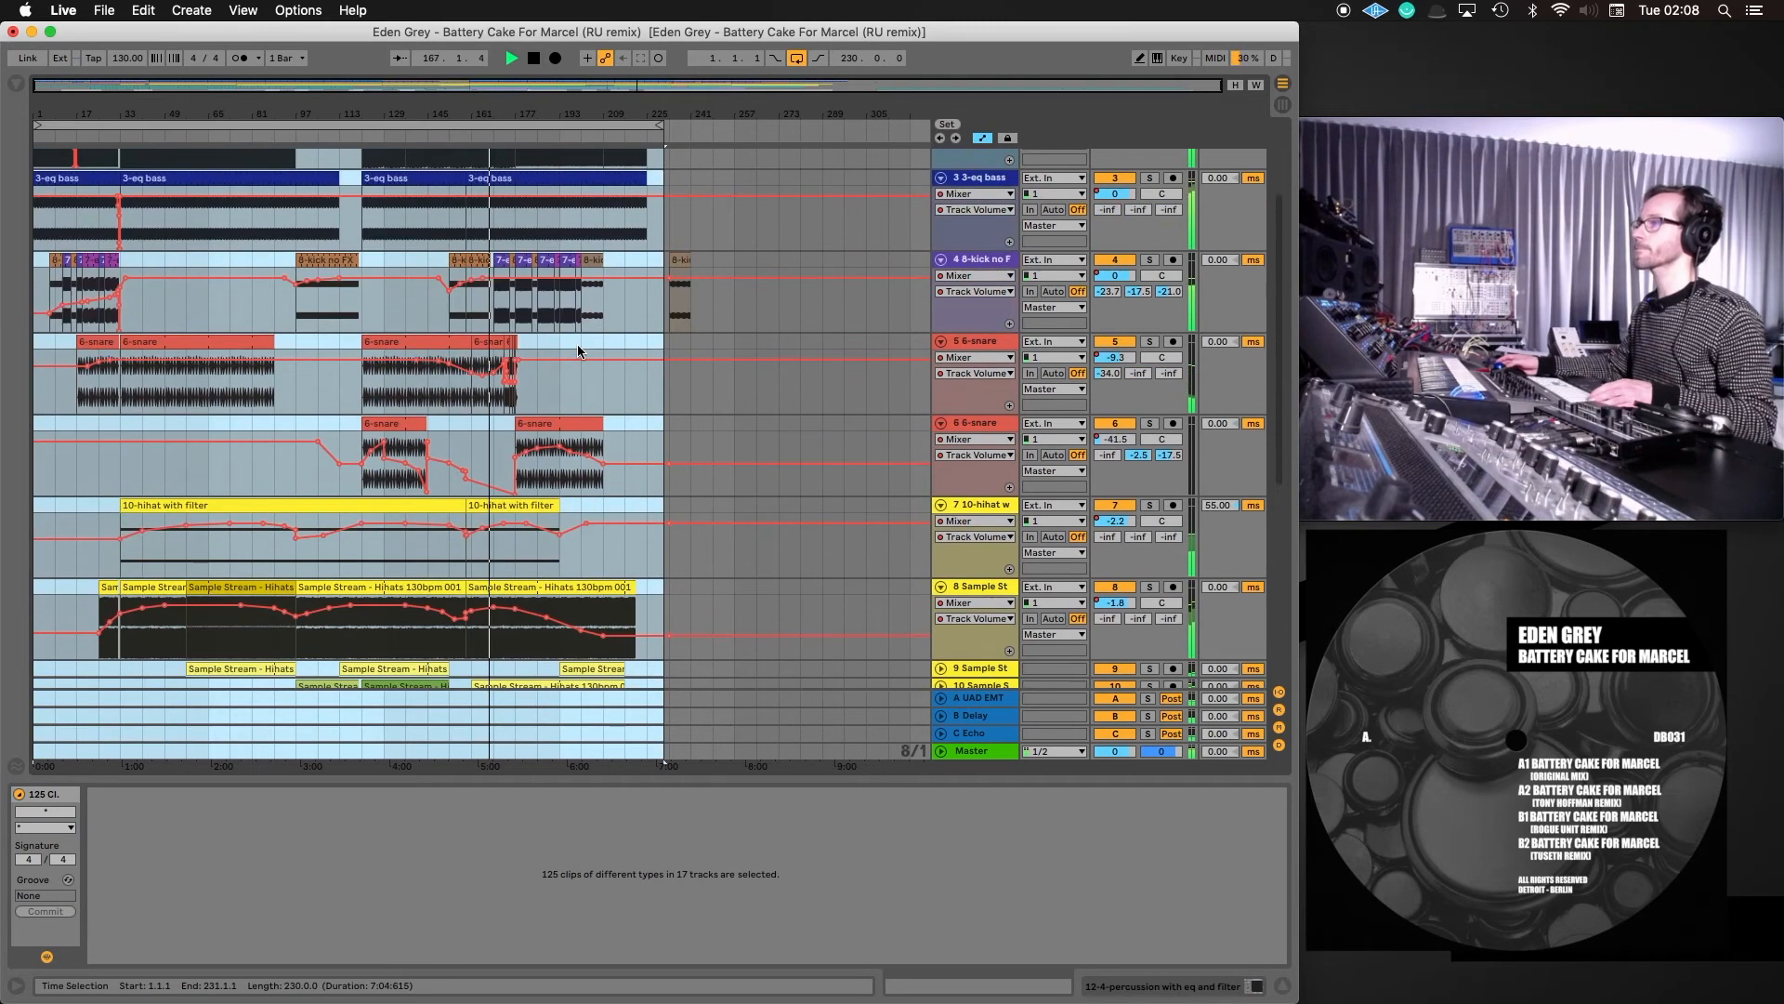
pyautogui.scroll(4, 587, 353)
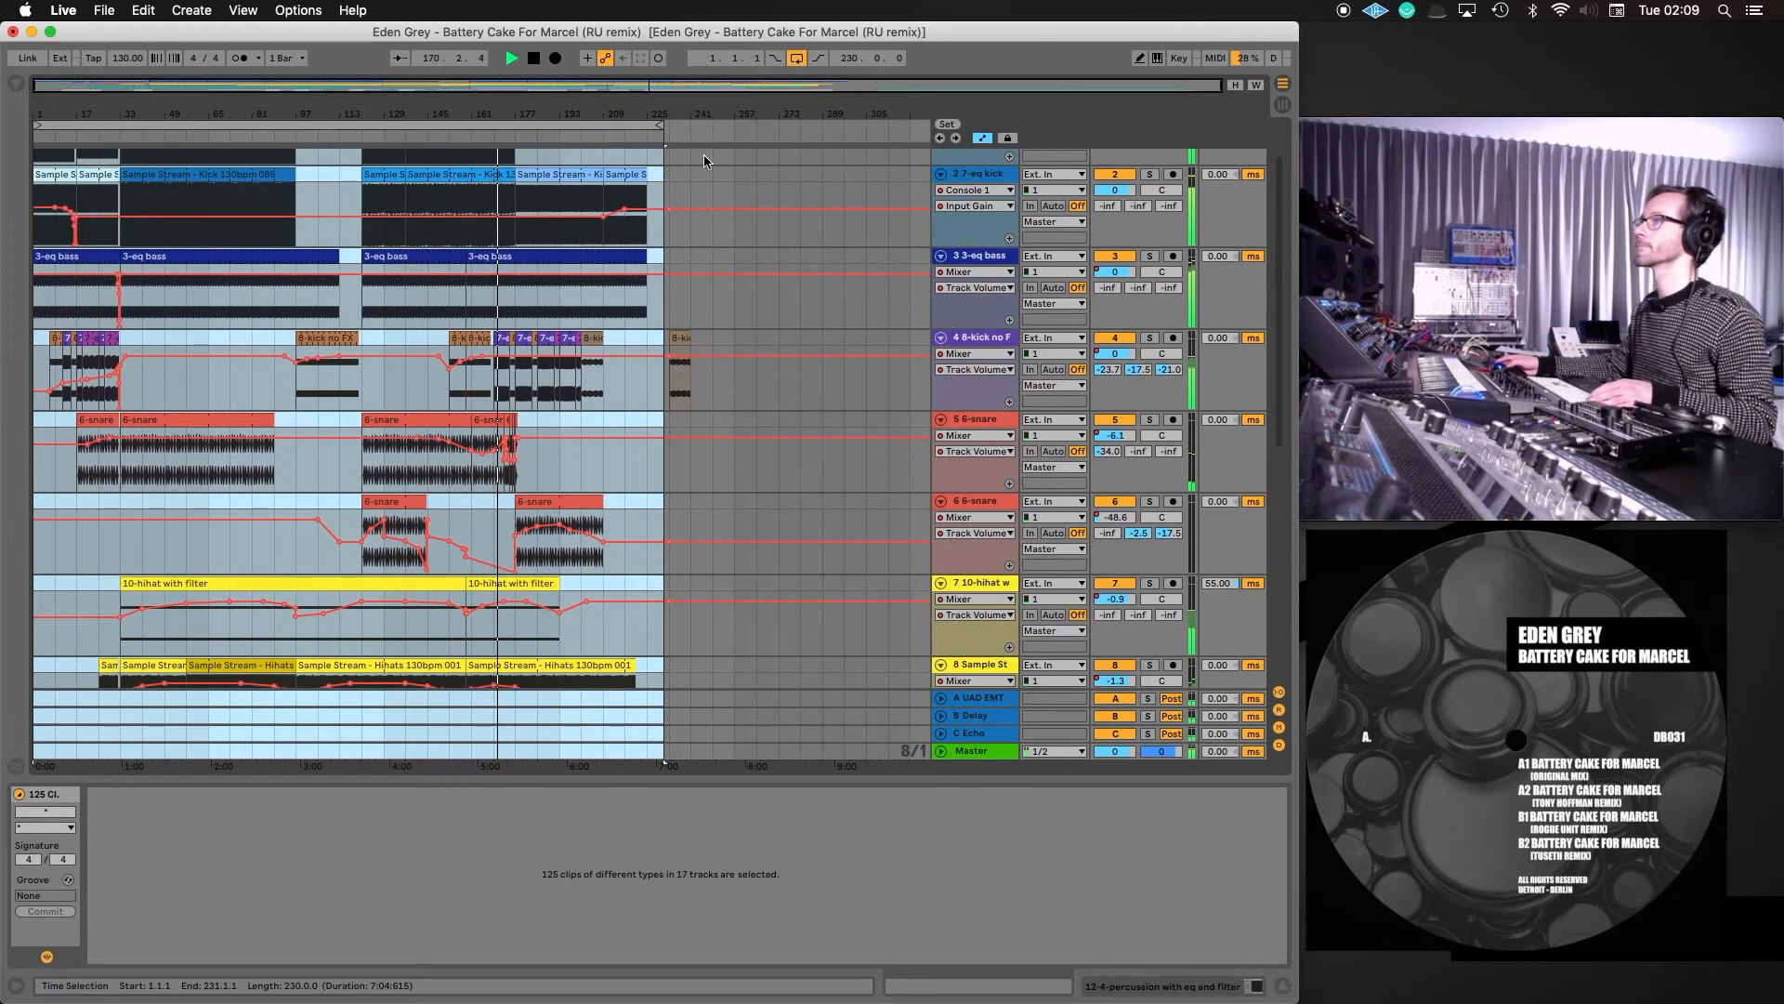
pyautogui.click(711, 190)
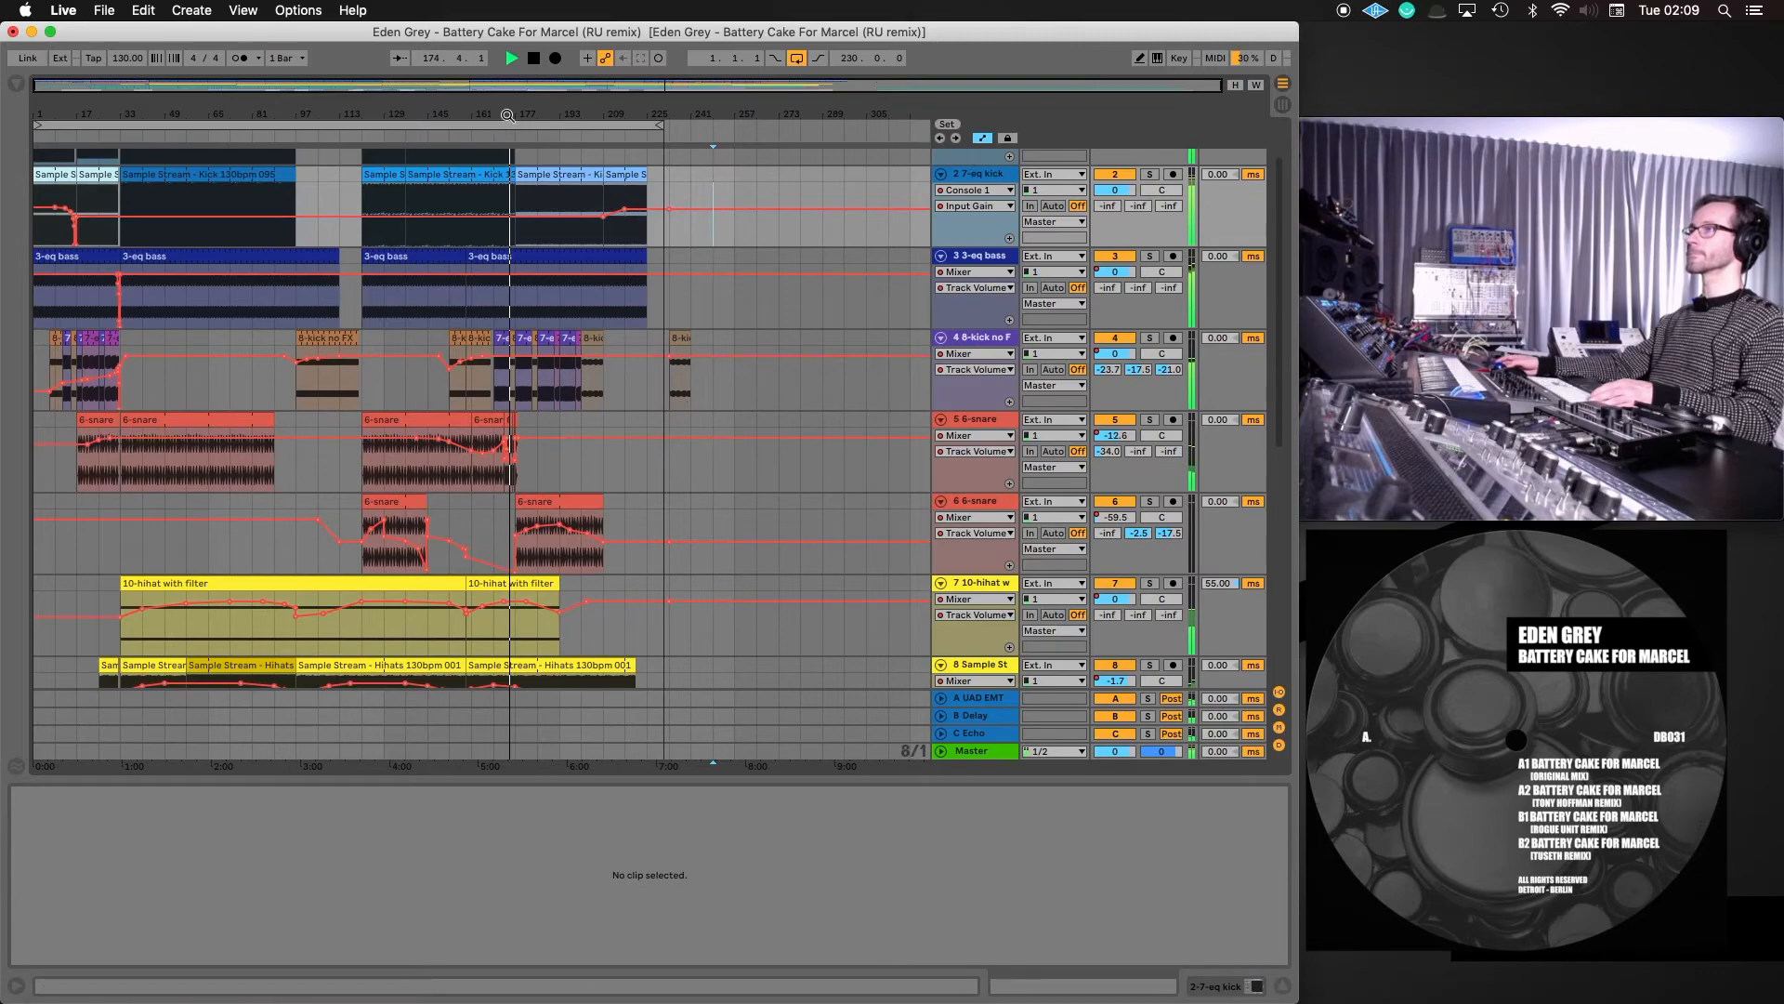
pyautogui.moveTo(508, 114); pyautogui.dragTo(508, 213)
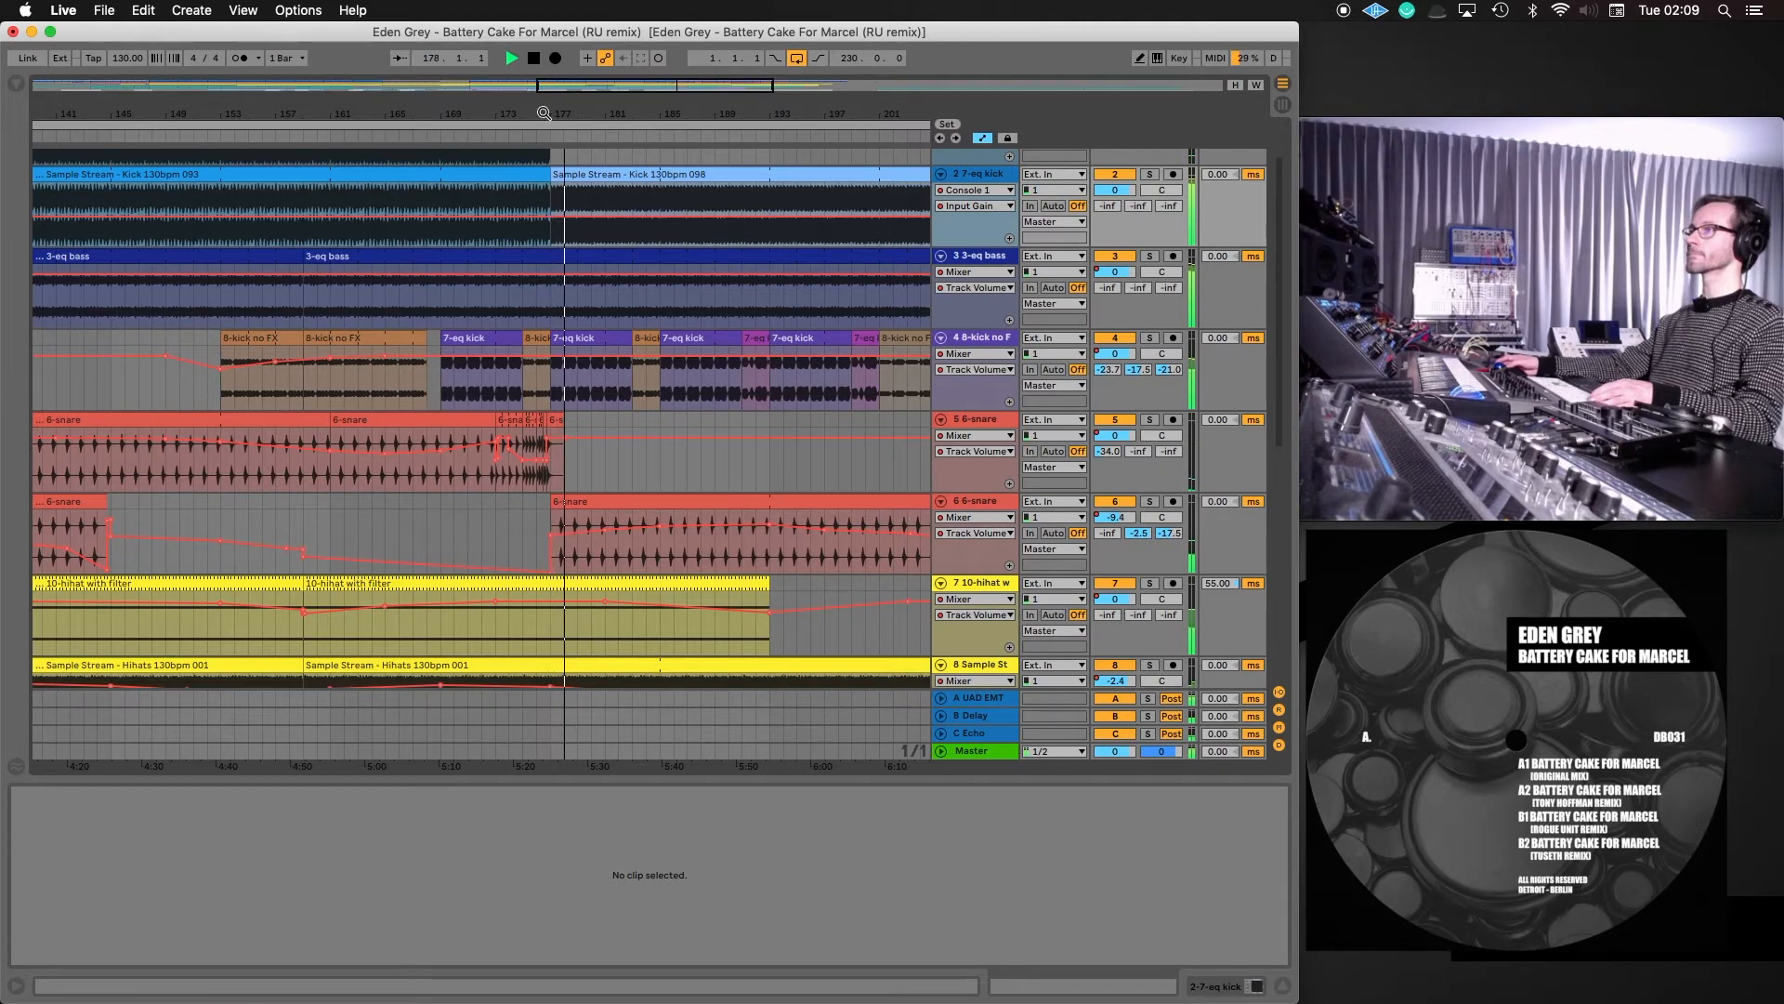
pyautogui.moveTo(526, 119); pyautogui.dragTo(526, 186)
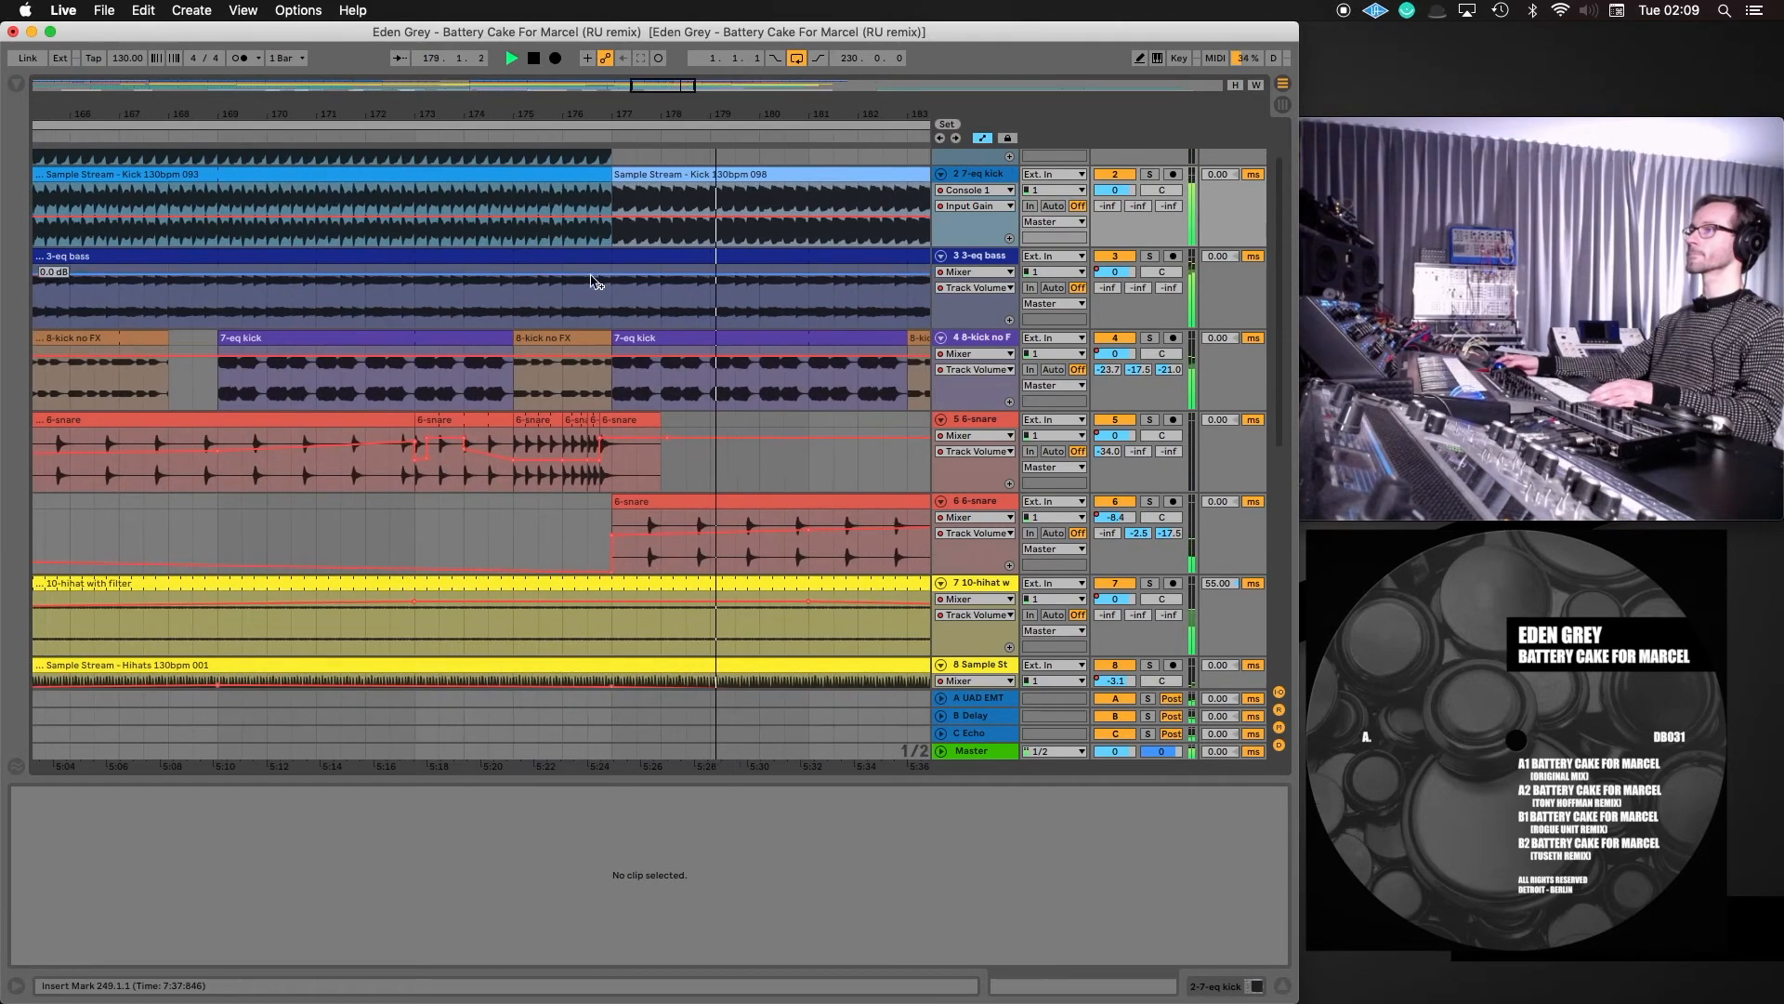
pyautogui.click(614, 441)
pyautogui.moveTo(615, 442); pyautogui.dragTo(603, 470)
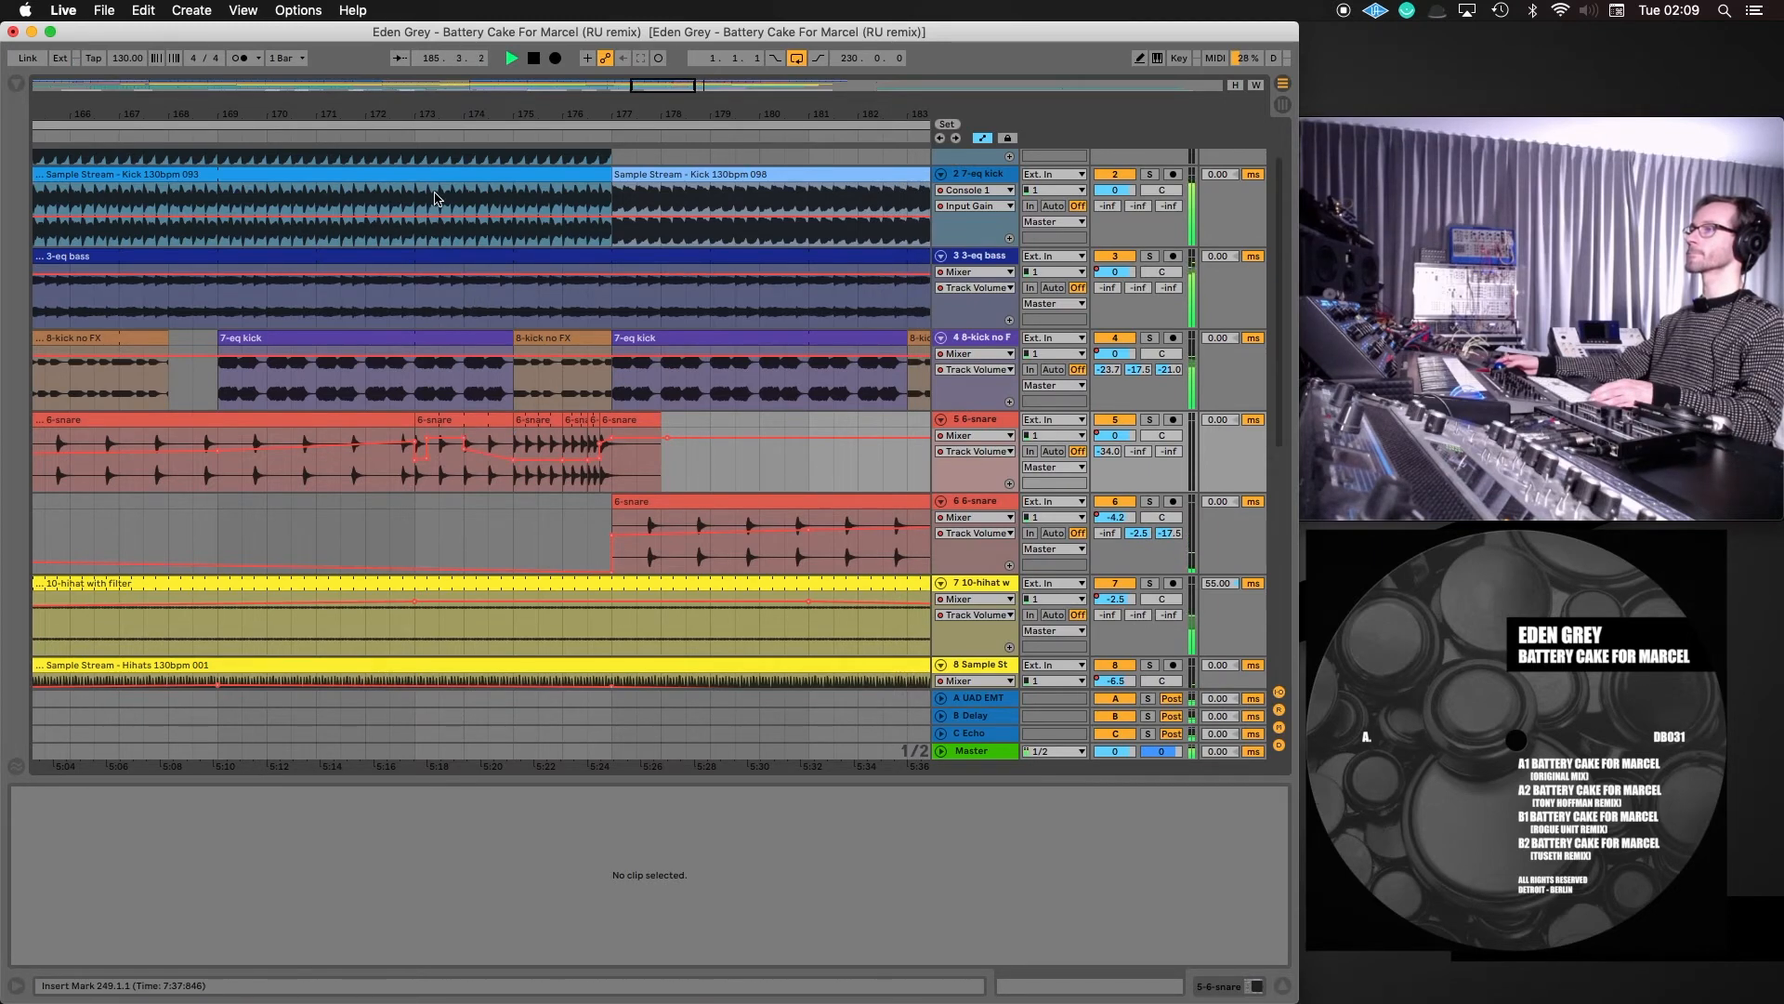
# Listen to the section after bar 177 with the track 6 snare briefly turned off, and reactivate the track
pyautogui.moveTo(338, 120); pyautogui.dragTo(338, 53)
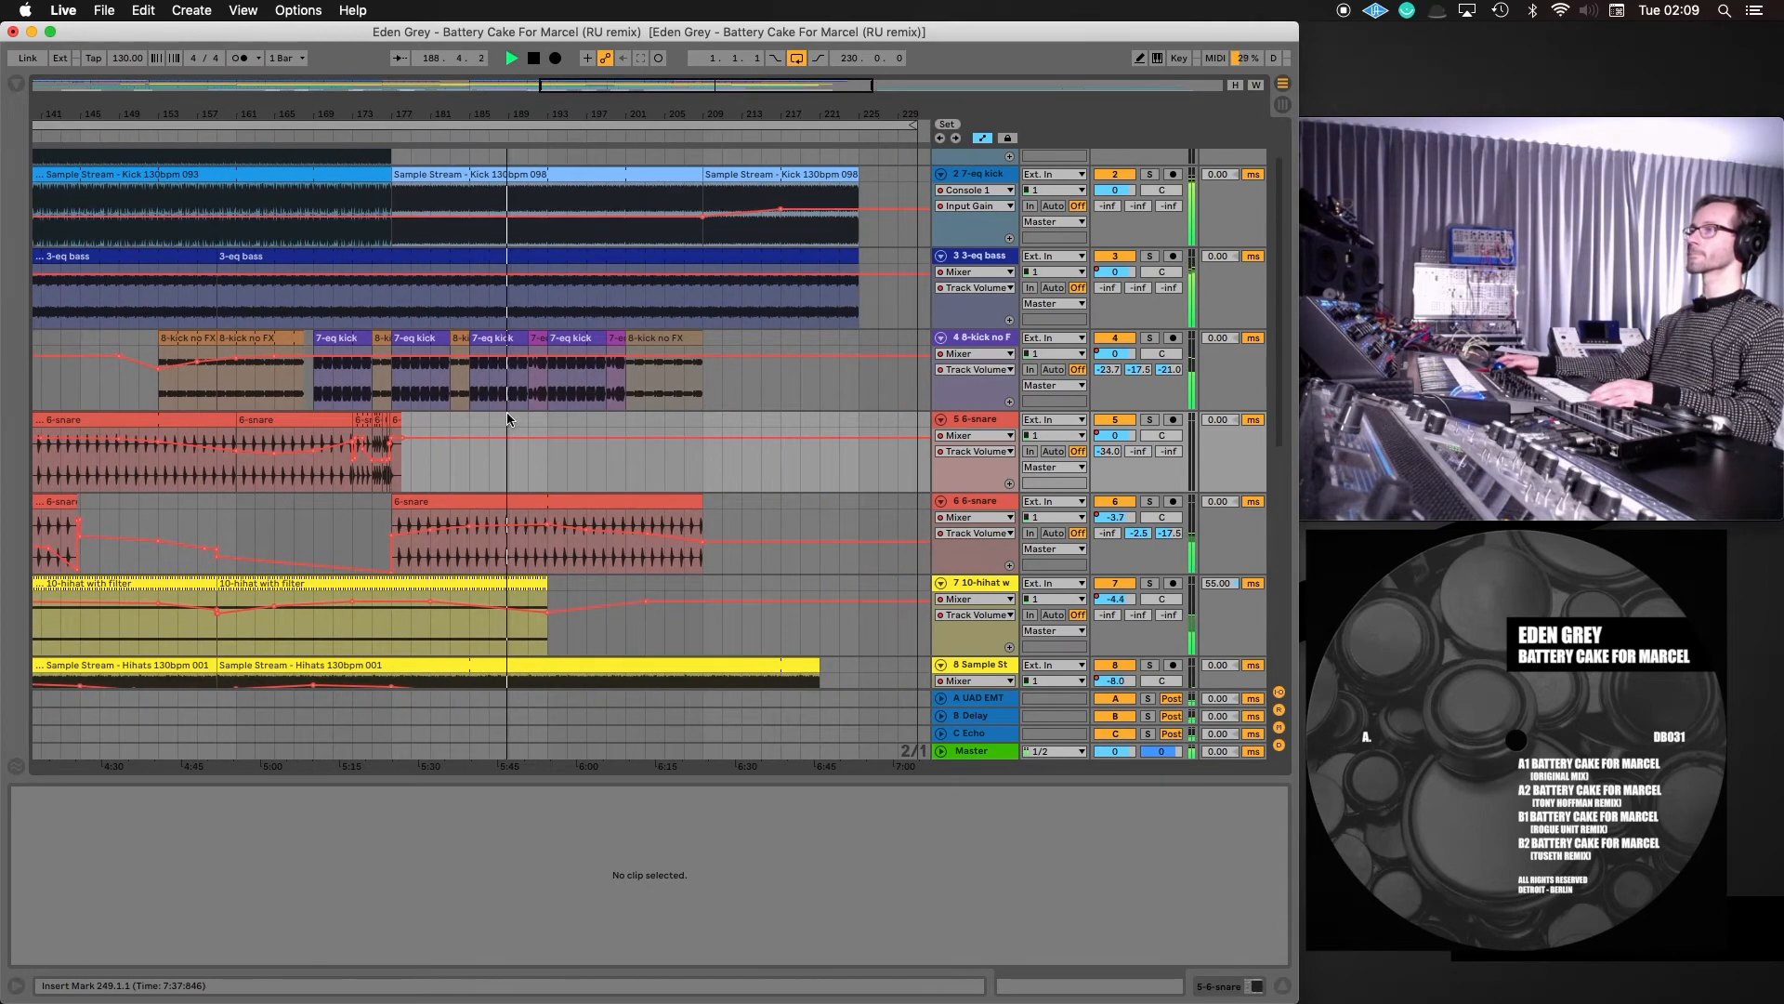
pyautogui.click(1121, 502)
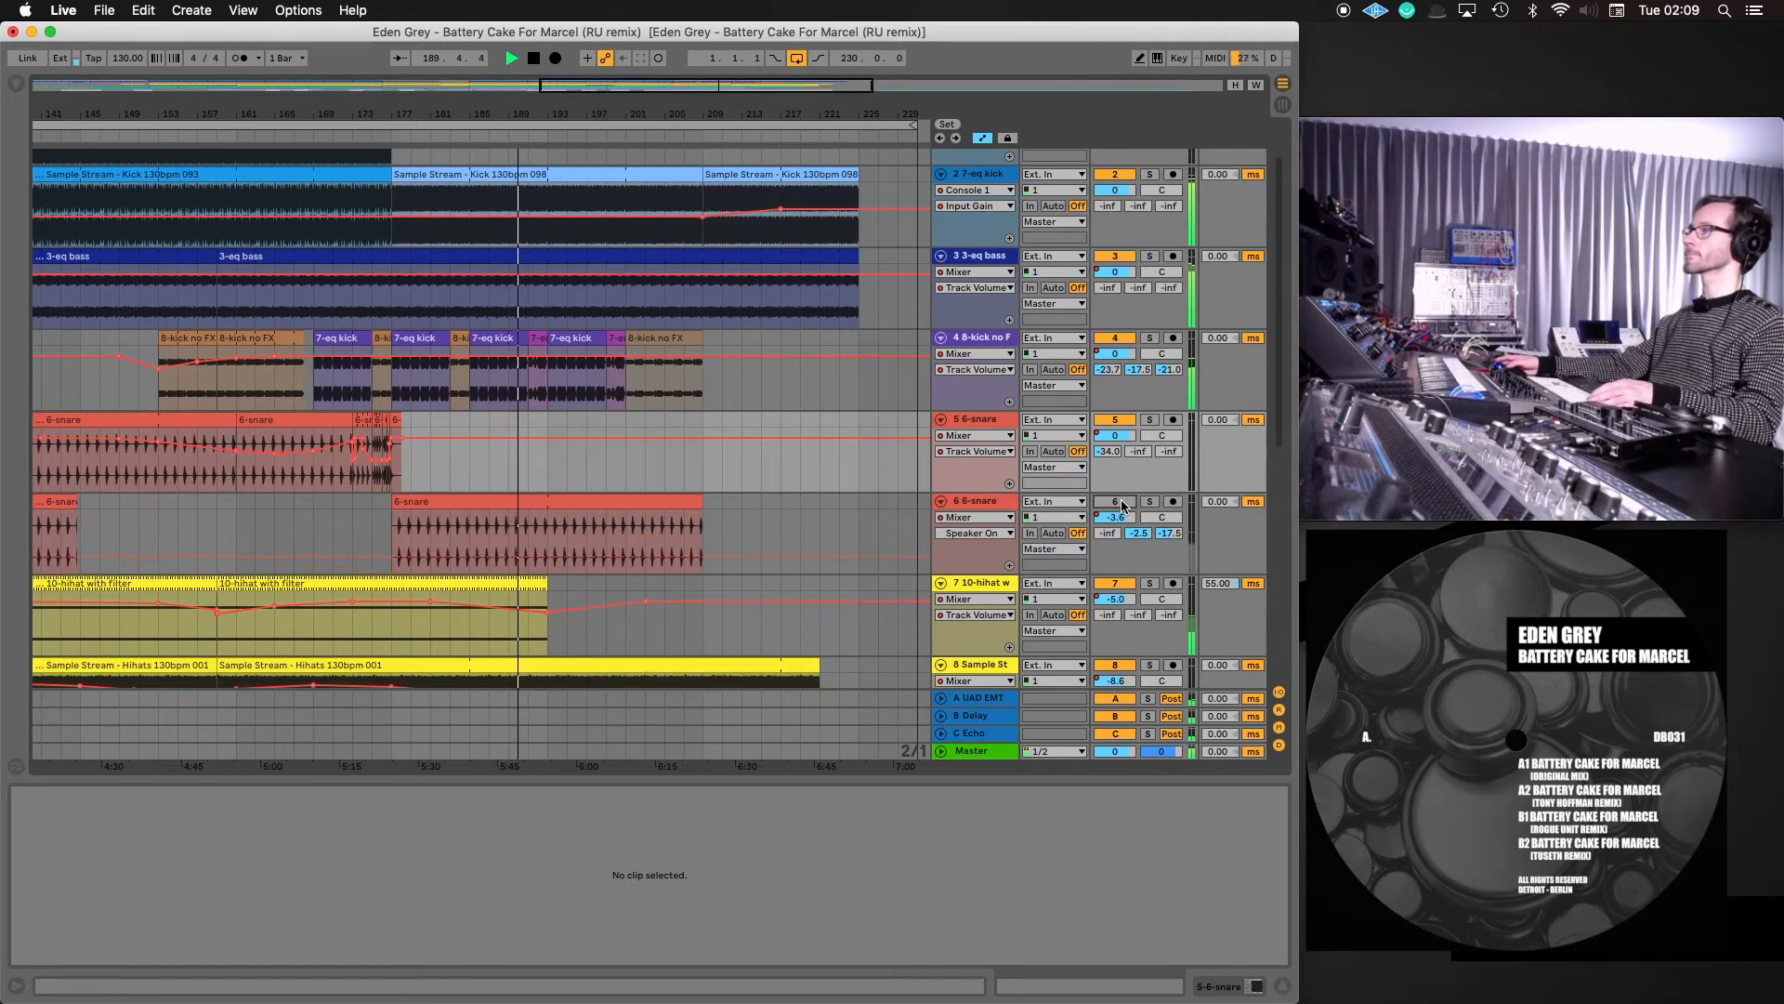
pyautogui.click(1121, 503)
# Play from around bar 170 on the lower tracks and audition the track 16 mod fill in solo
pyautogui.scroll(-6, 748, 522)
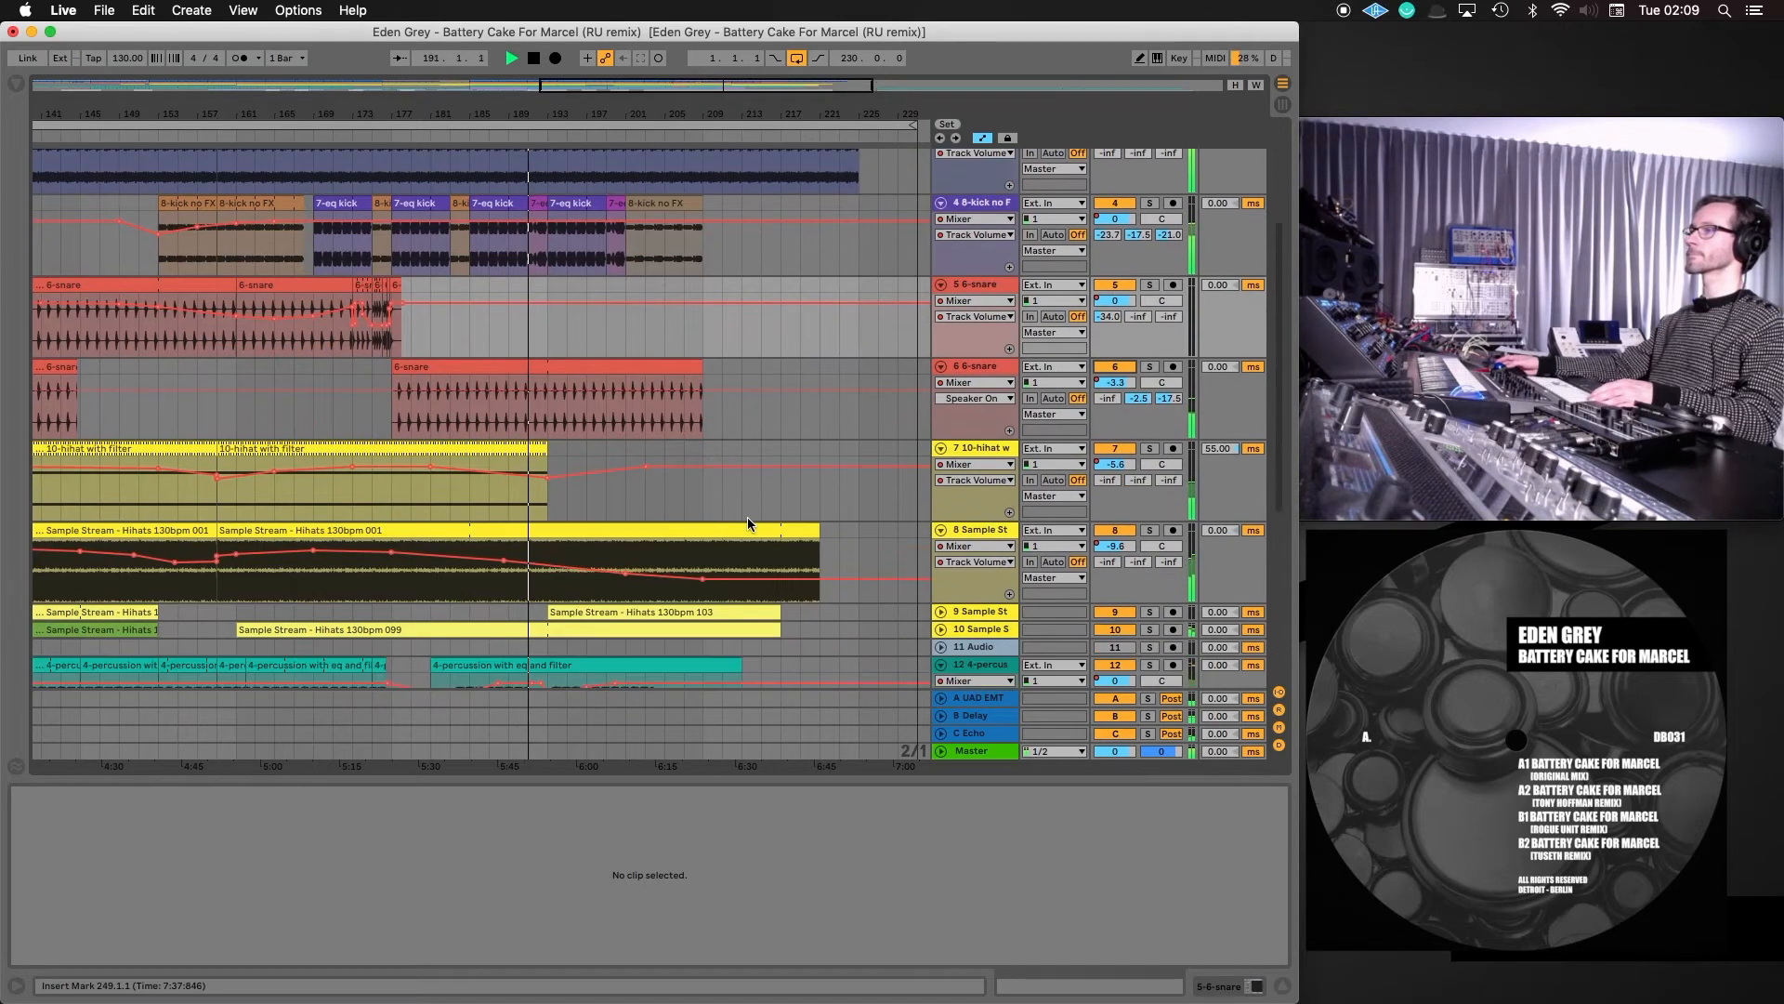
pyautogui.scroll(-5, 544, 596)
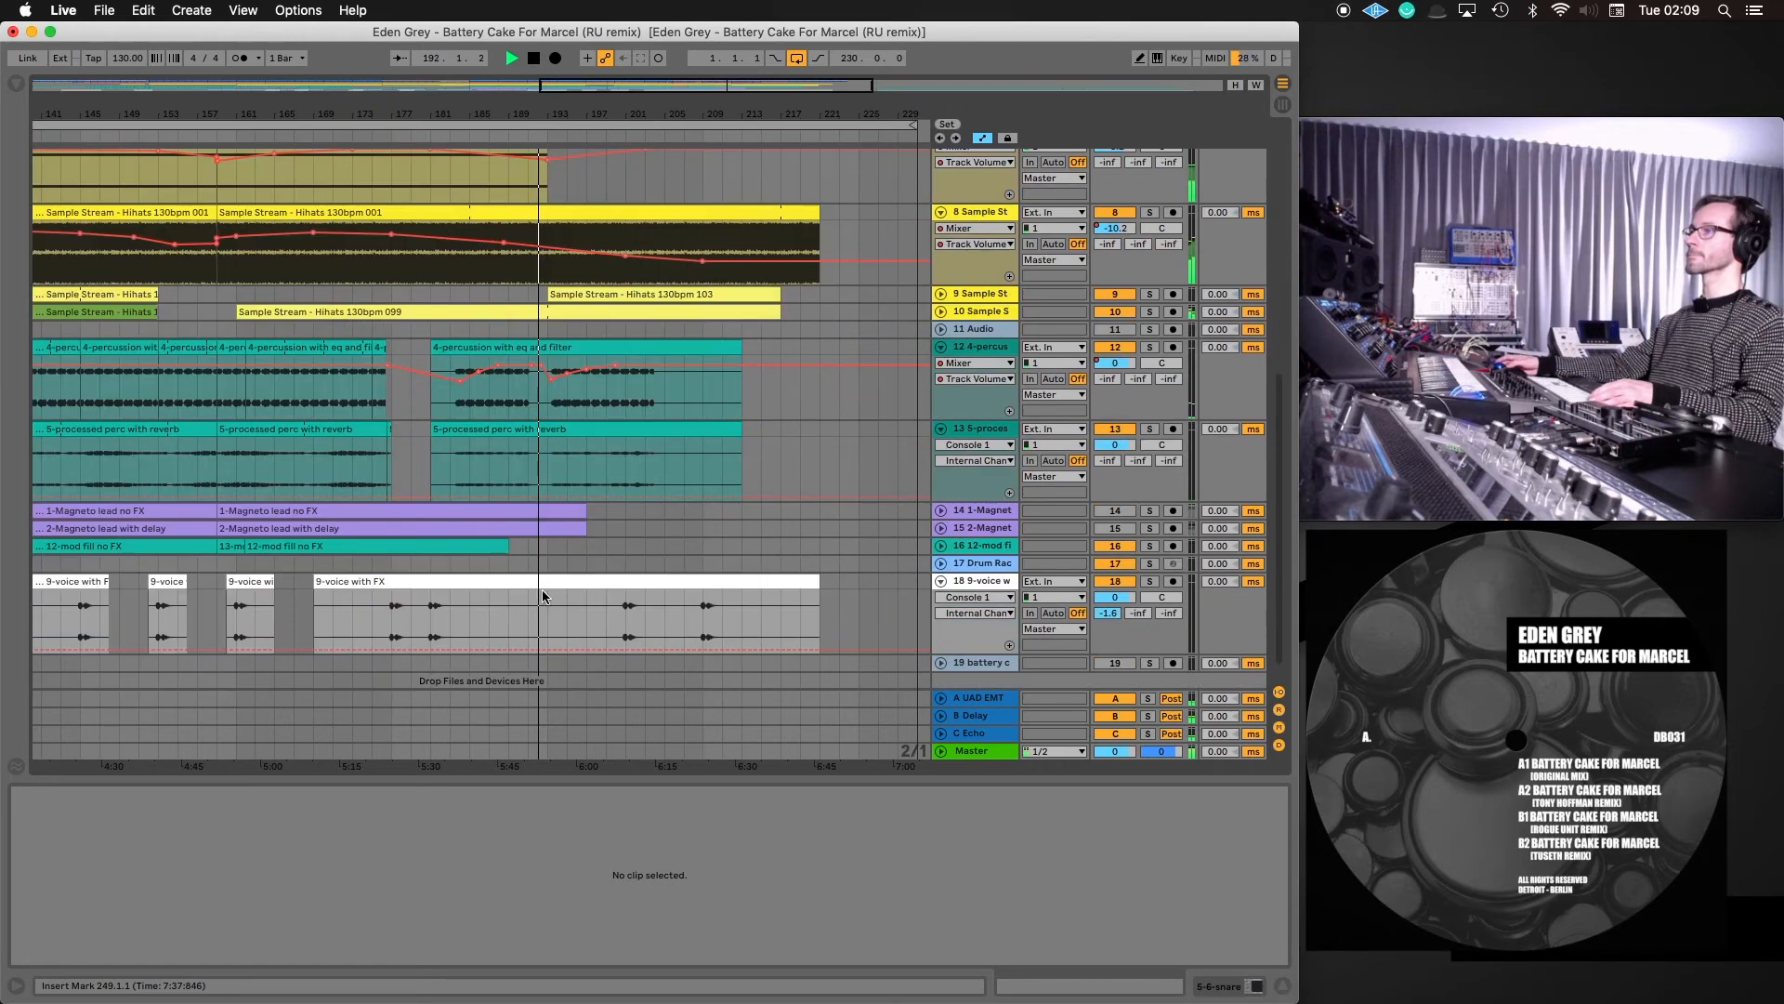
pyautogui.scroll(-1, 757, 482)
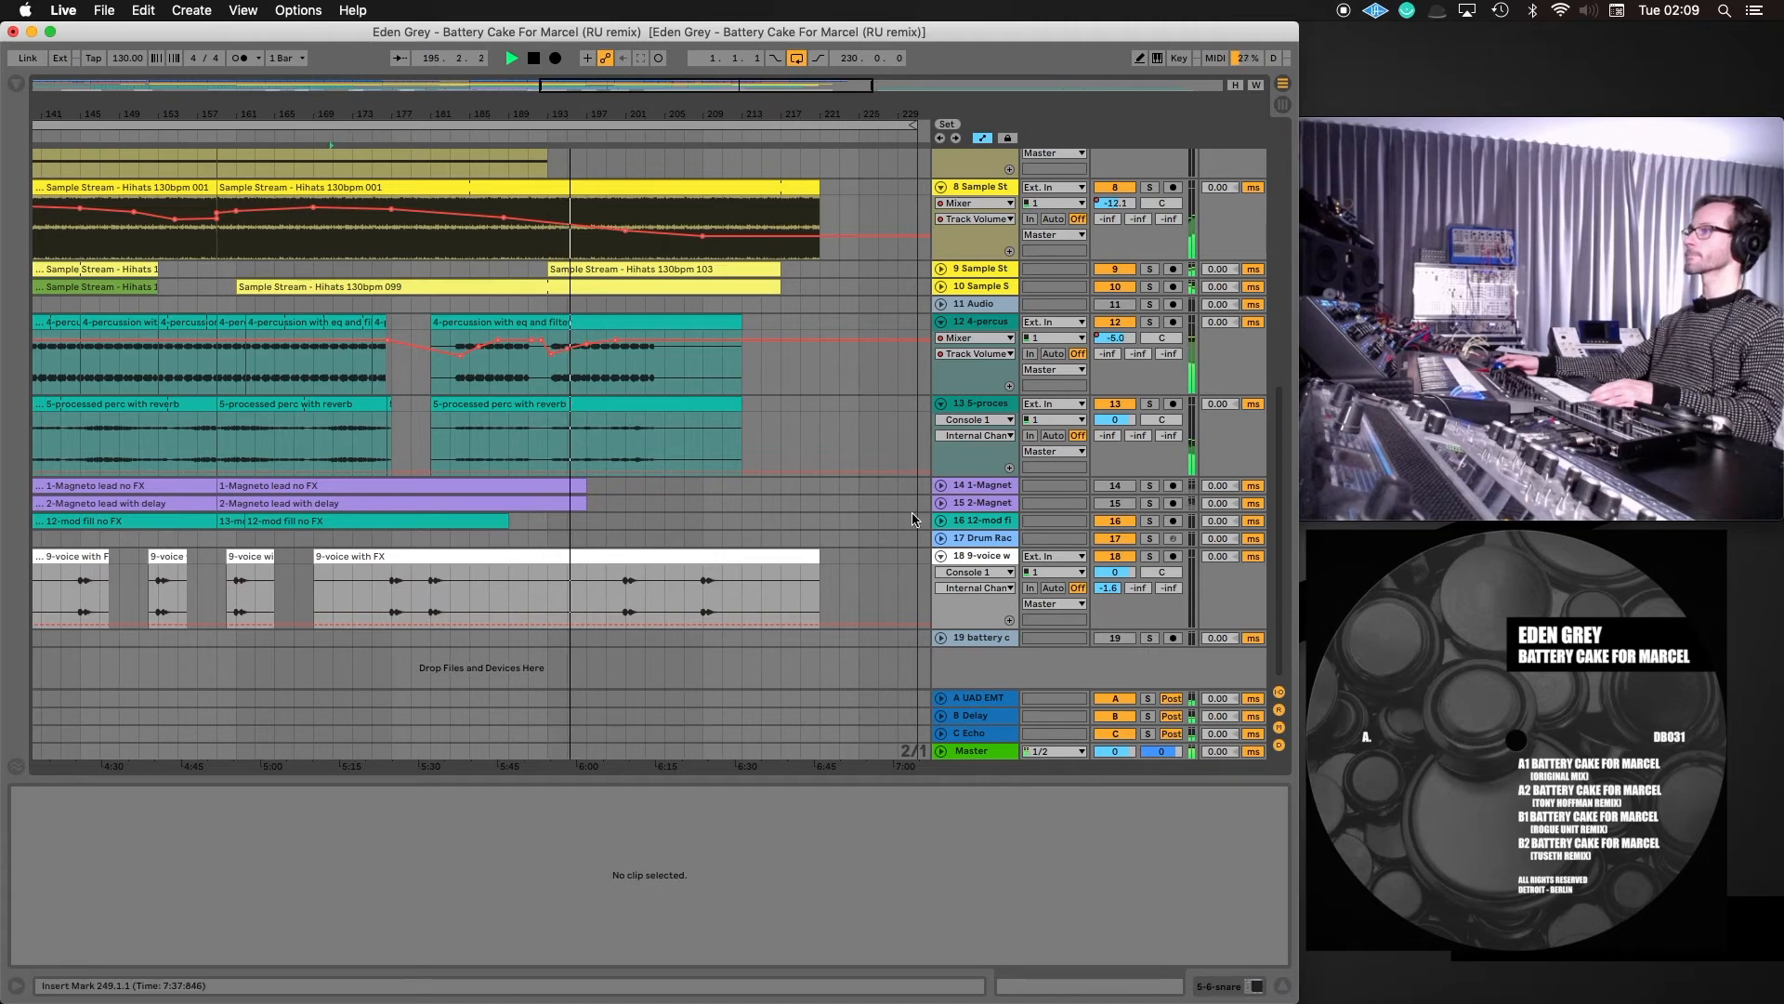
pyautogui.click(329, 136)
pyautogui.click(1148, 521)
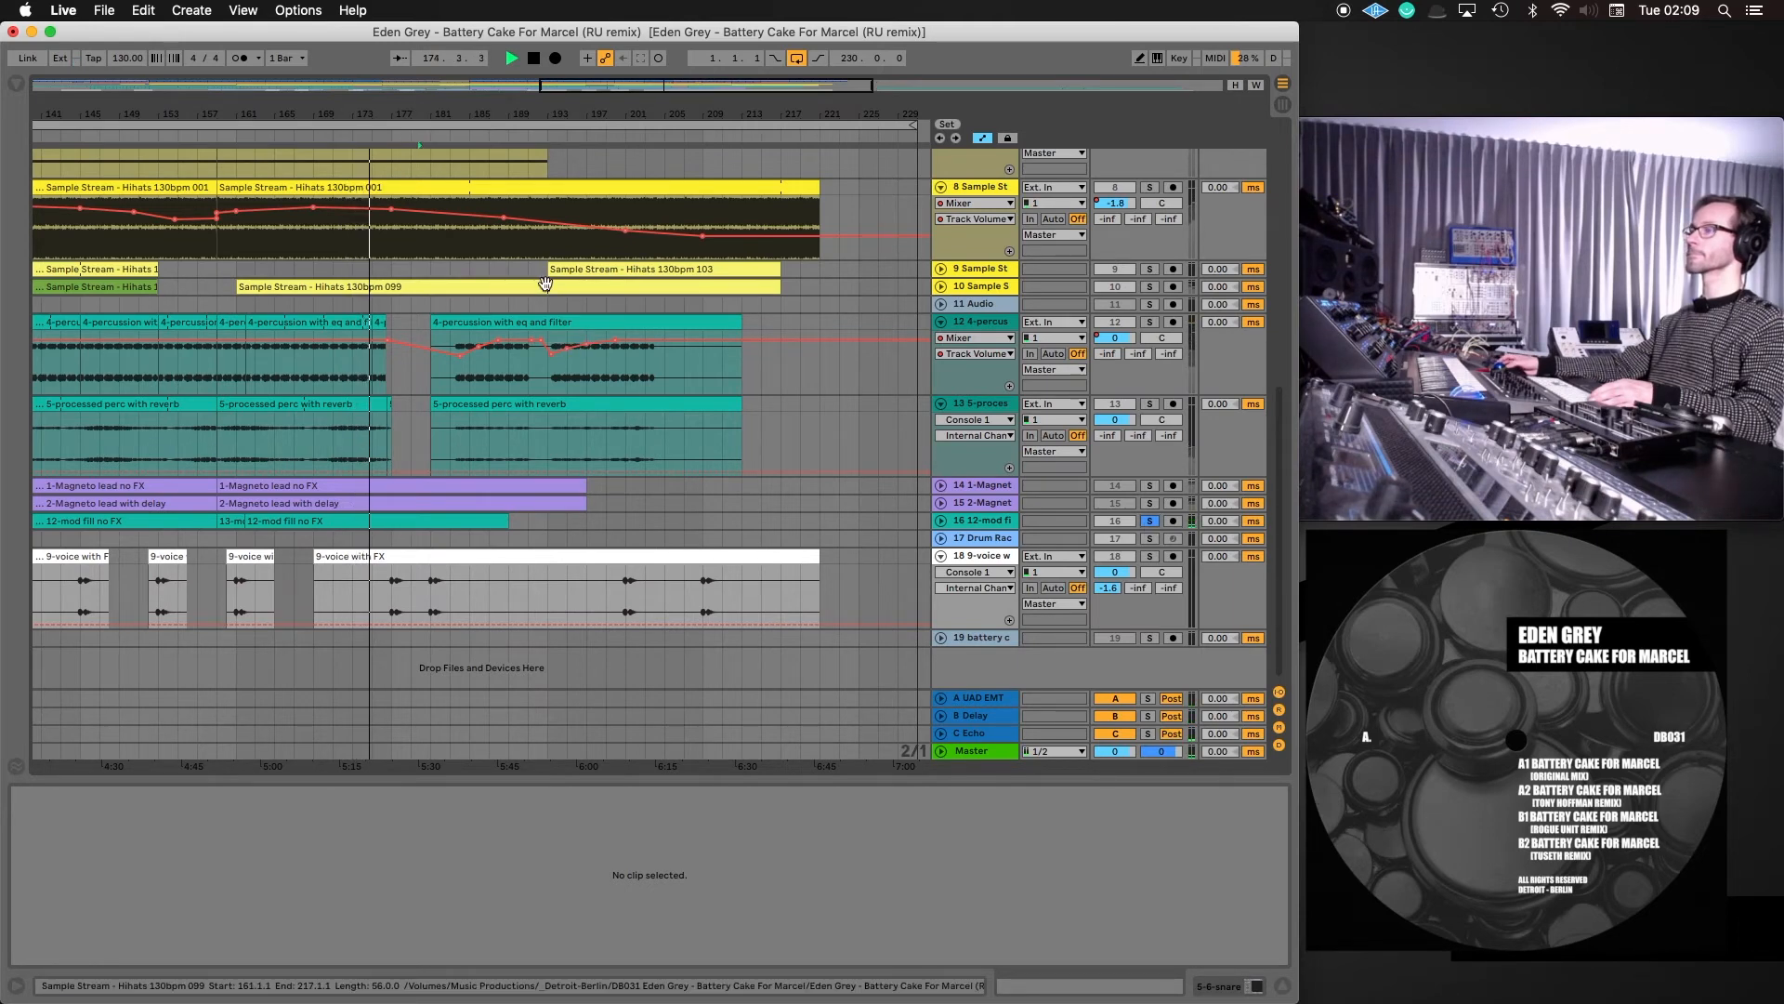
pyautogui.click(1150, 522)
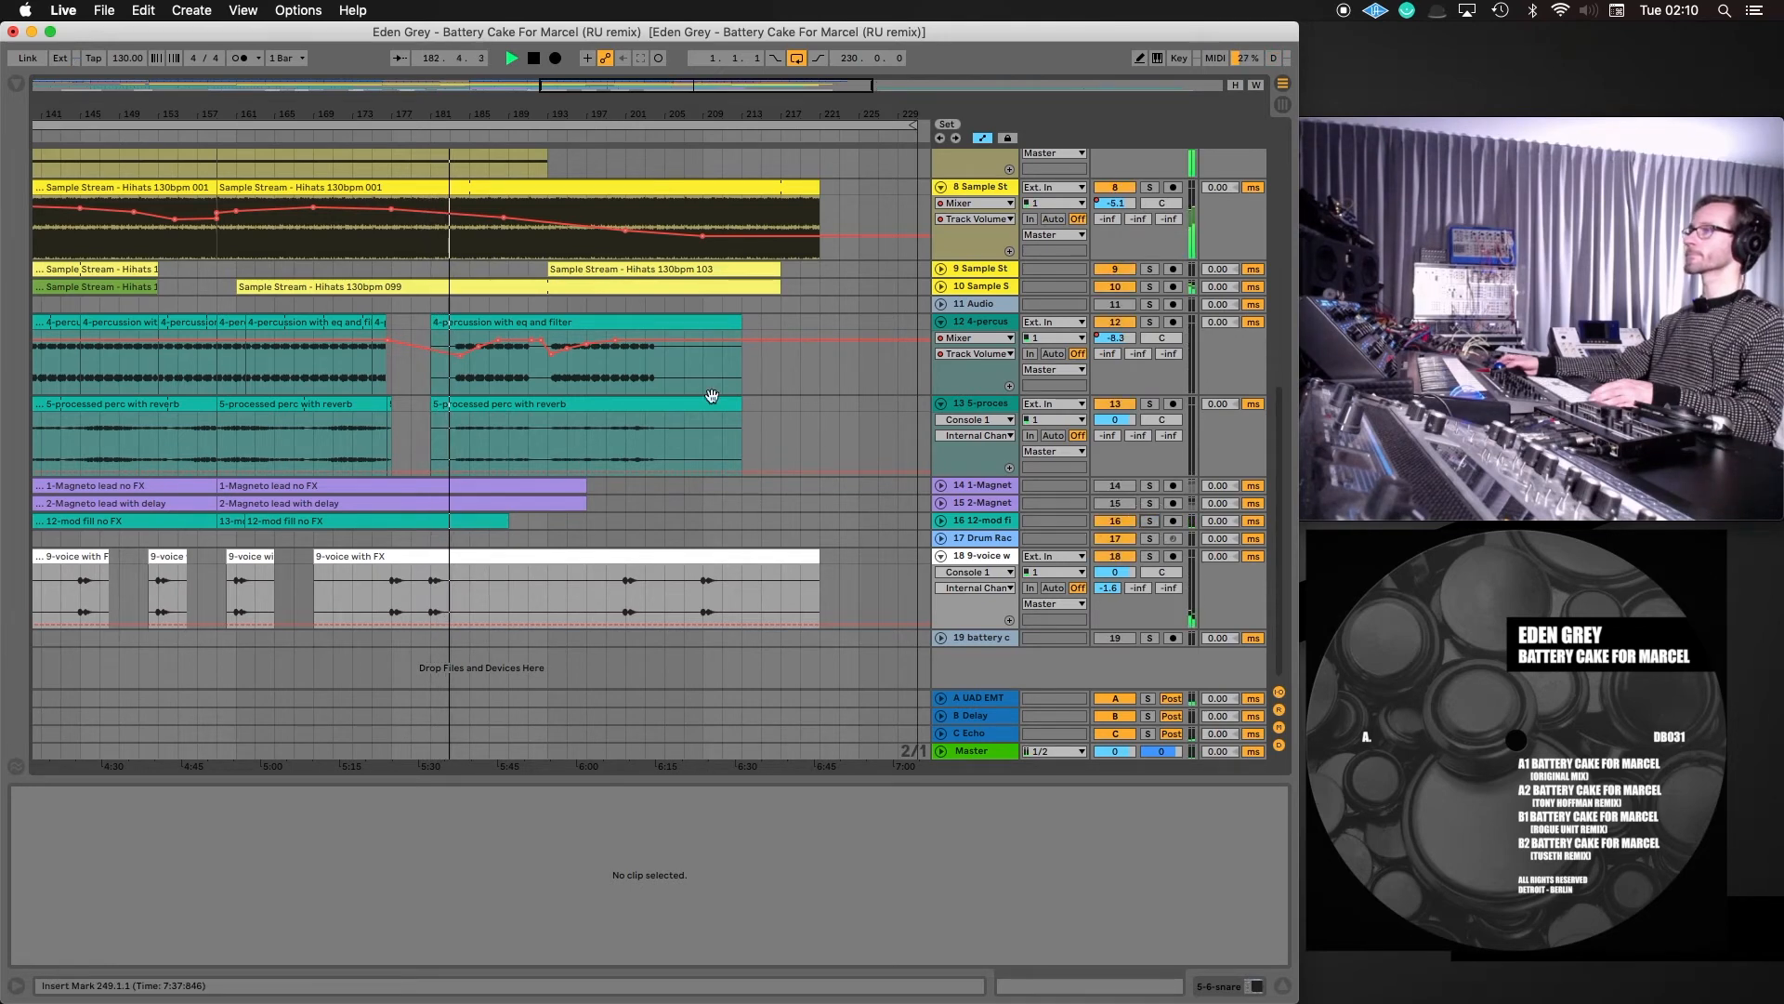
# Solo track 13, the processed percussion, and show its Mixer Track Volume automation
pyautogui.click(1150, 403)
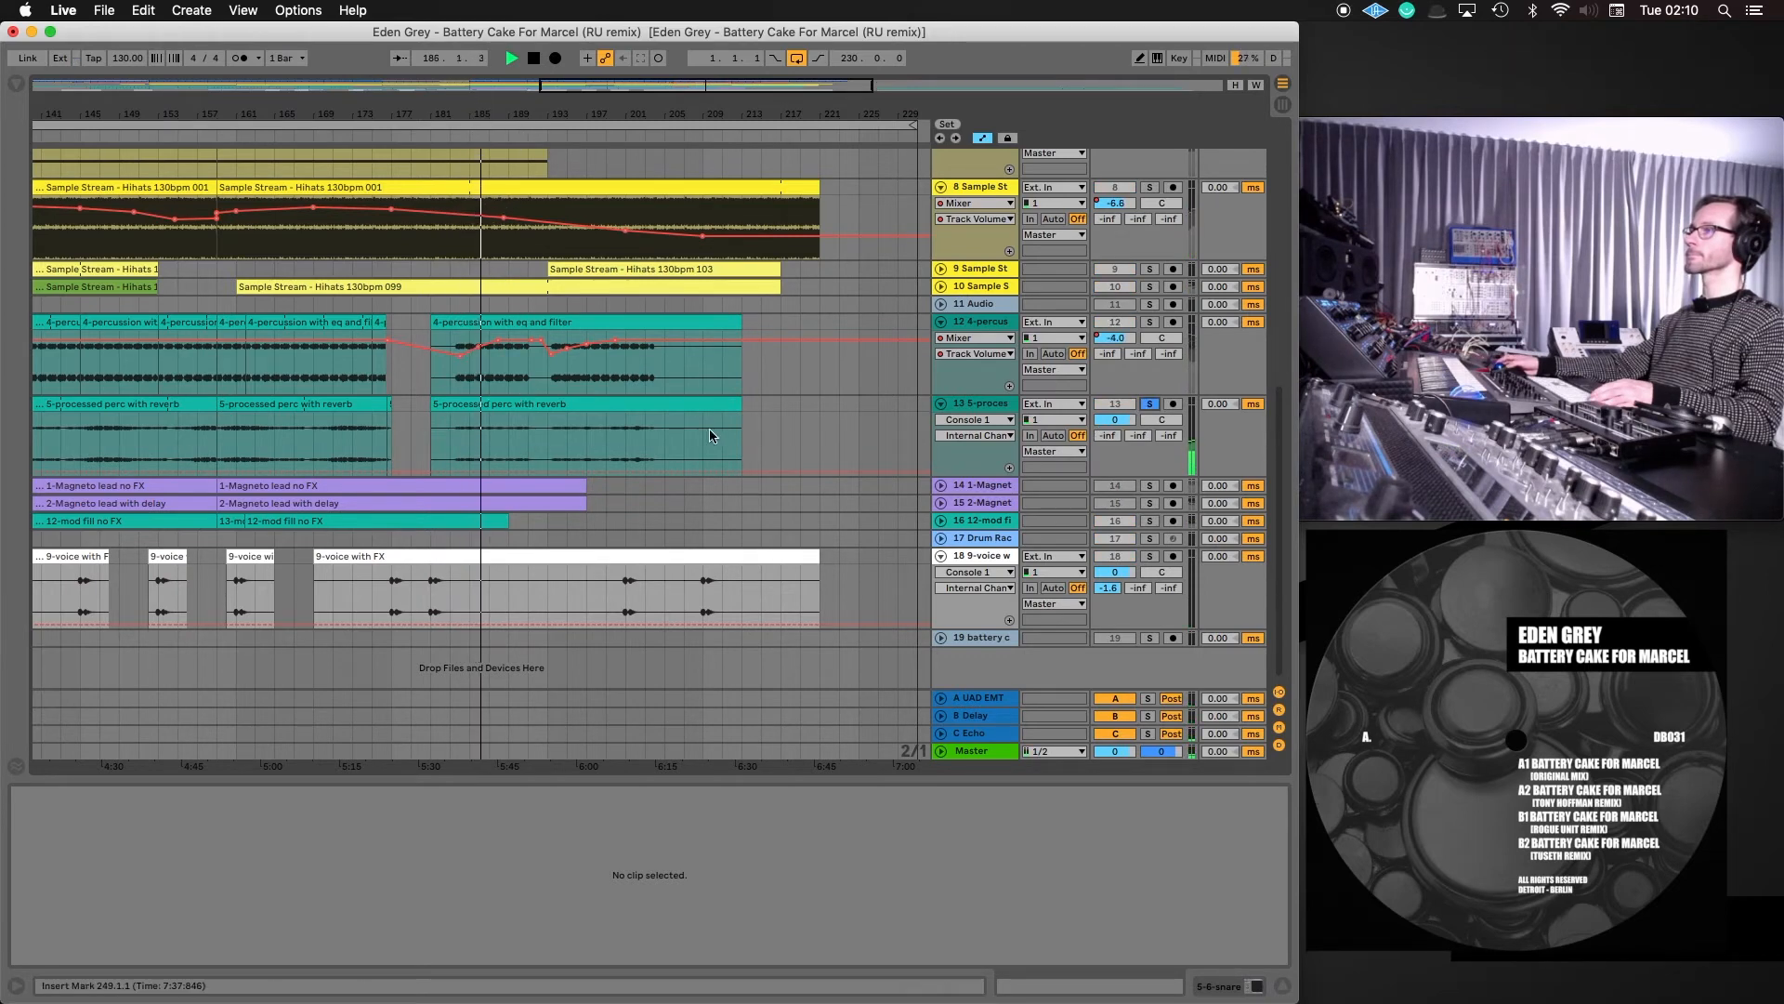
pyautogui.click(976, 420)
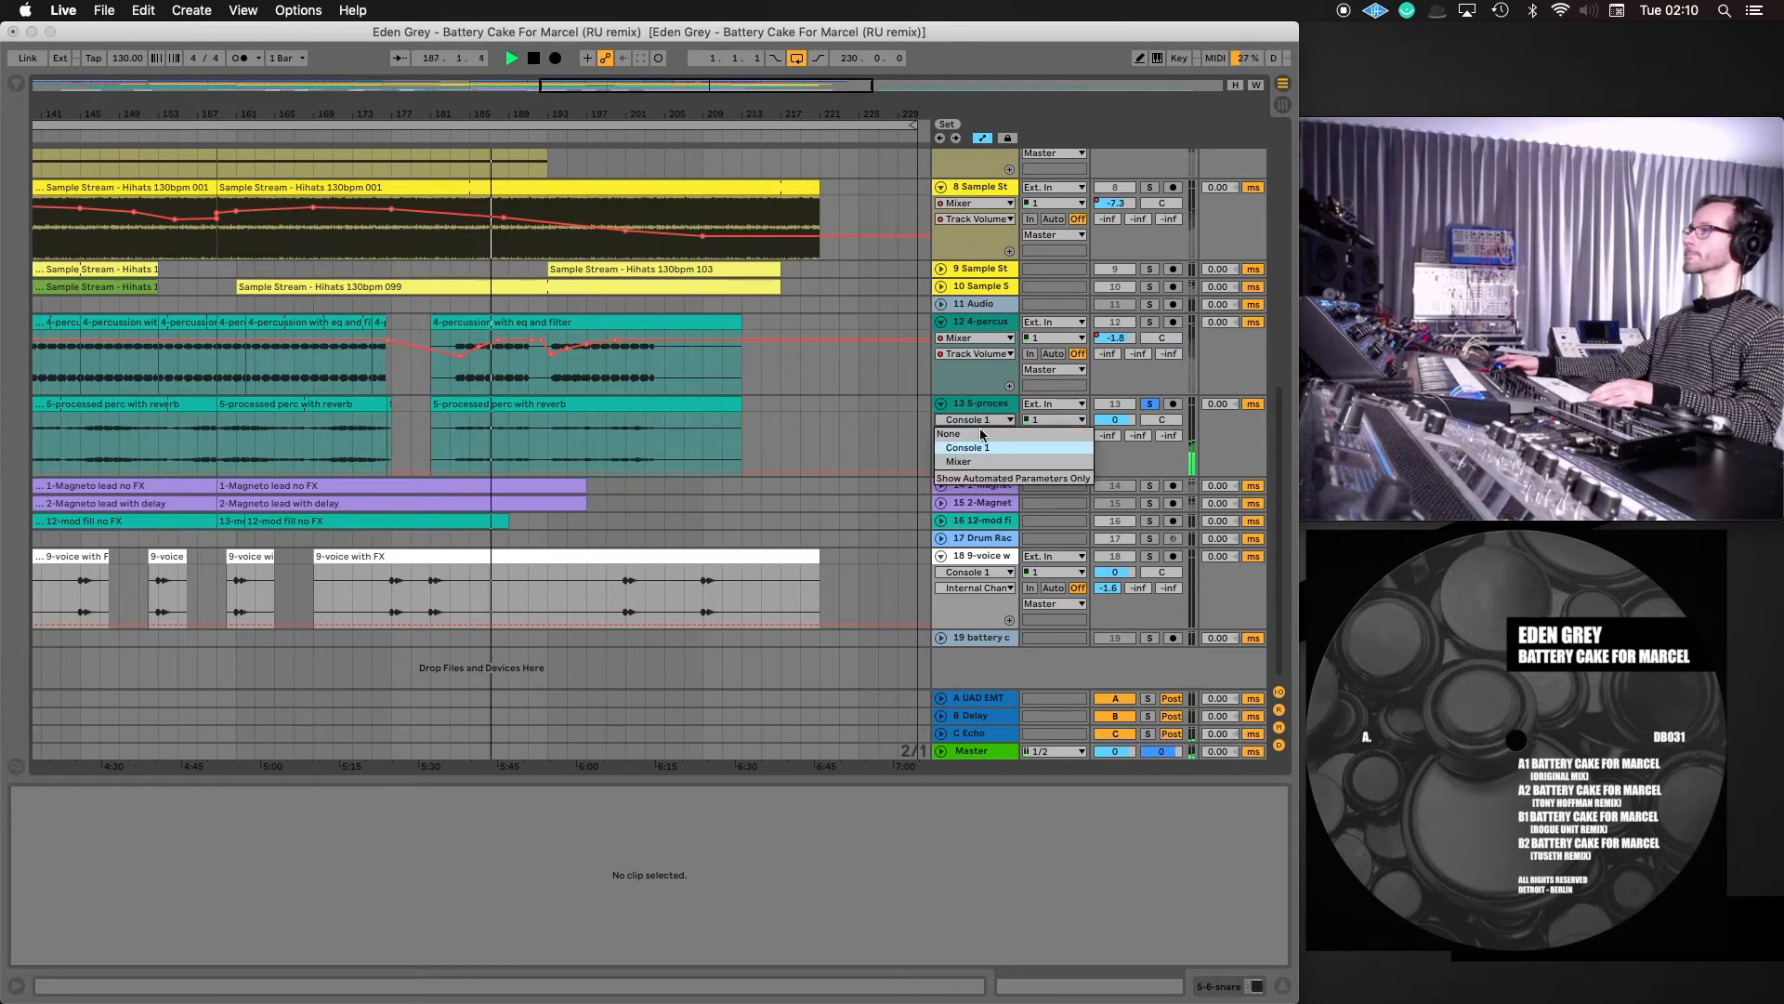
pyautogui.click(972, 451)
pyautogui.click(972, 435)
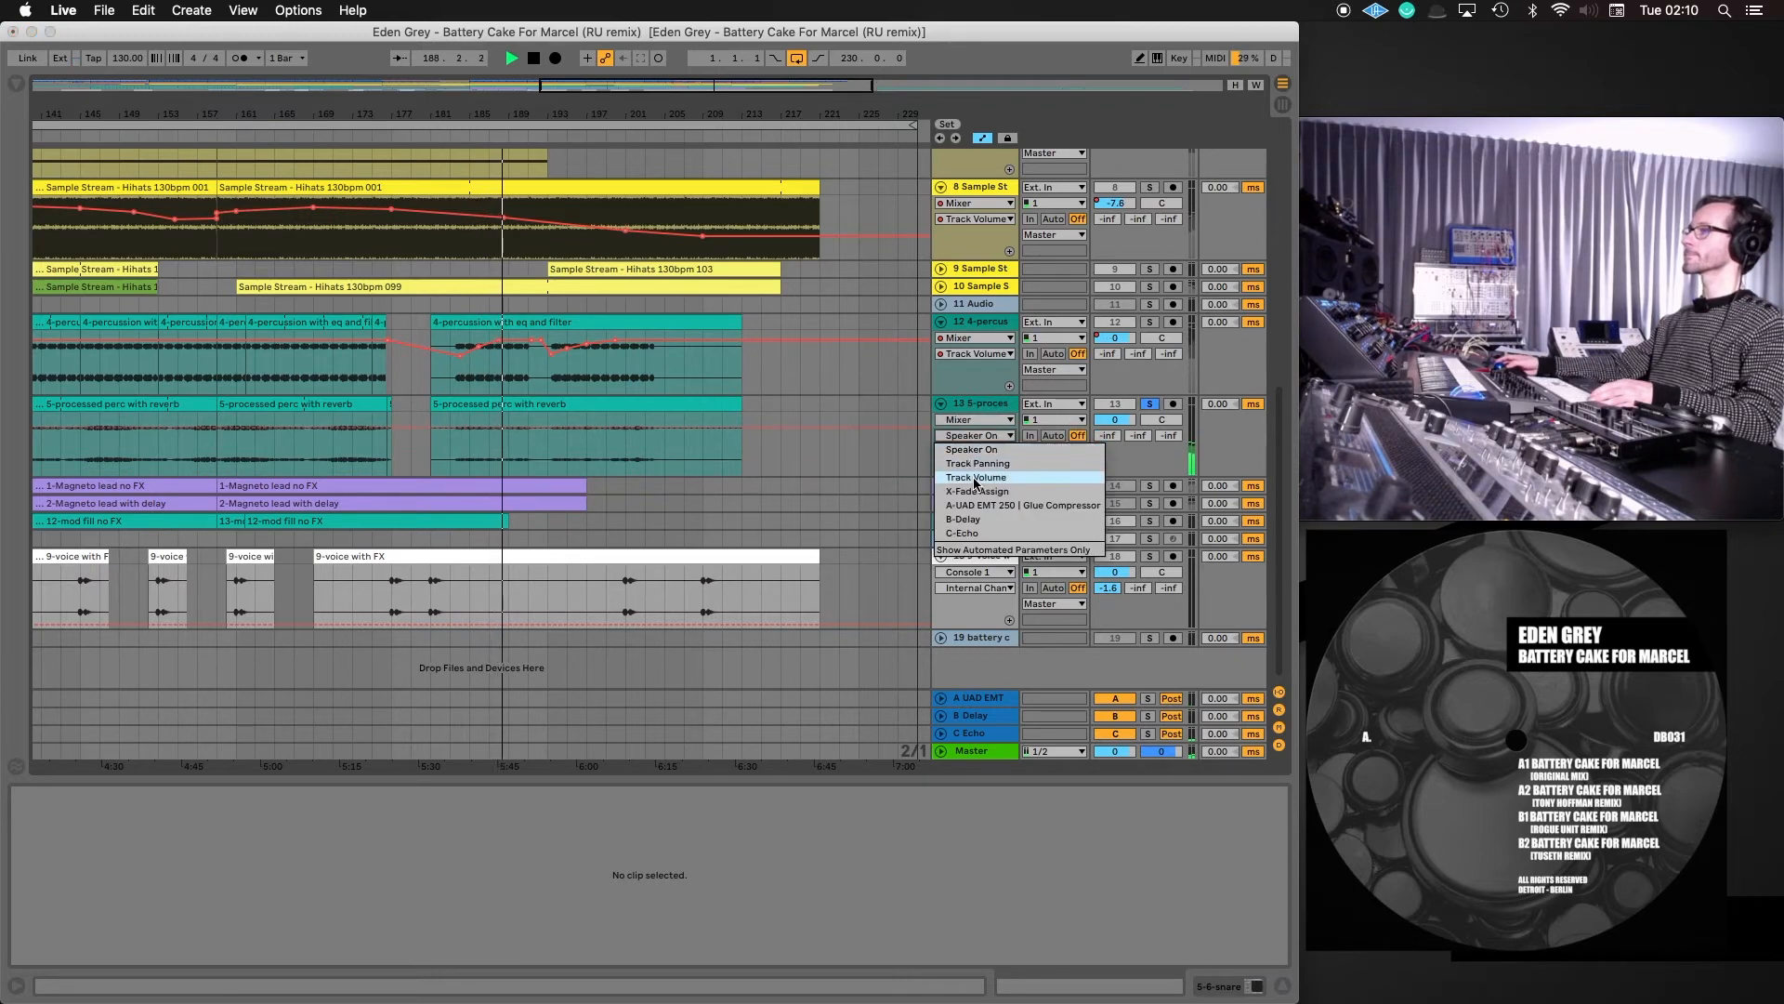
pyautogui.click(966, 471)
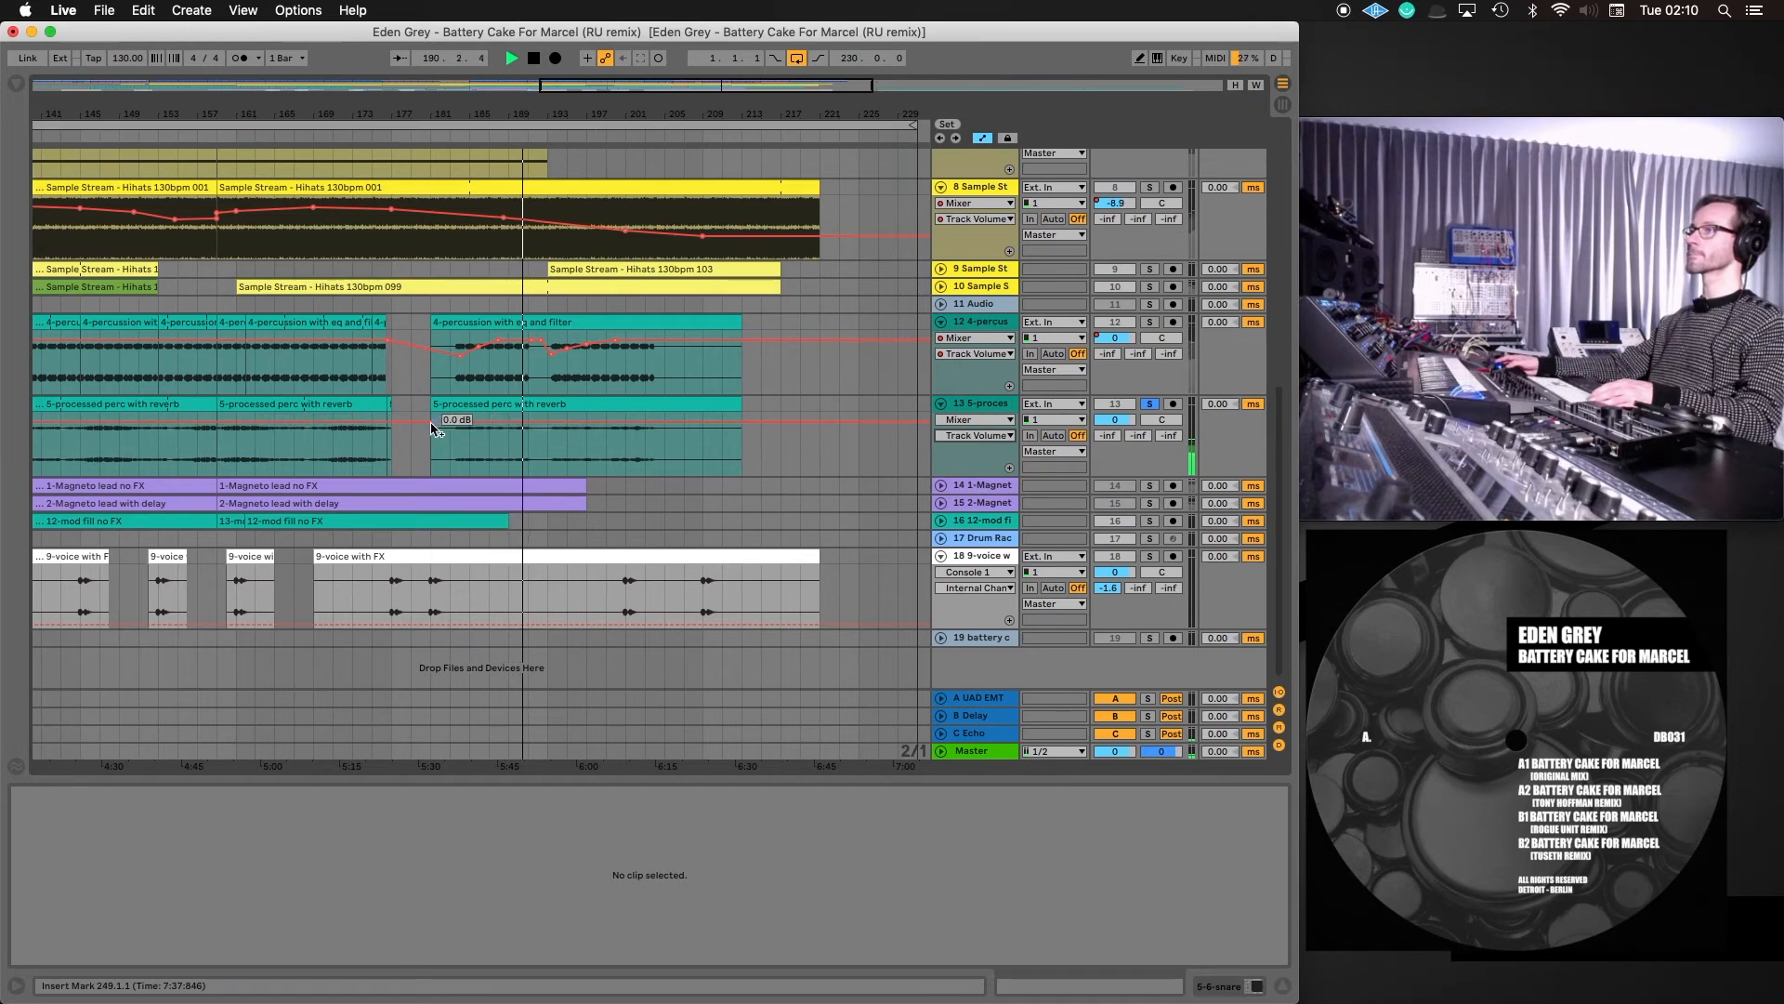
# Draw a track 13 volume decline from 0 dB near bar 178 to -5.0 dB at bar 181 and about -16 dB near bar 205
pyautogui.click(404, 423)
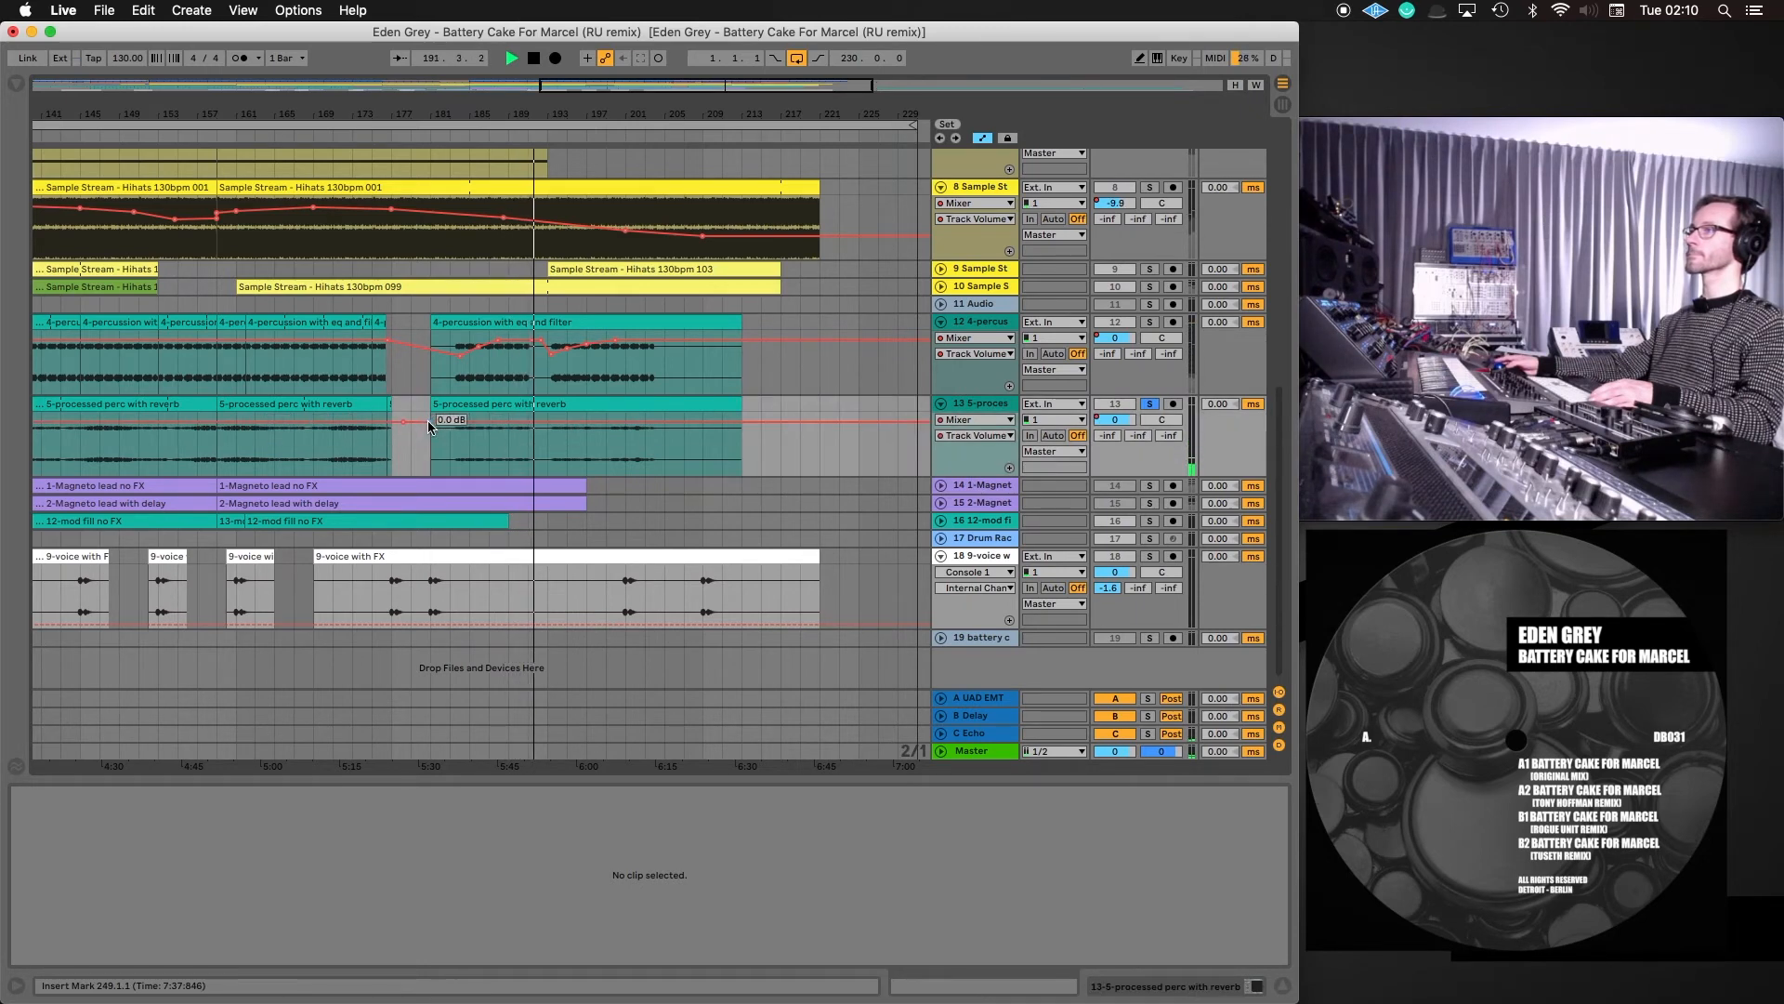
pyautogui.moveTo(444, 432); pyautogui.dragTo(445, 439)
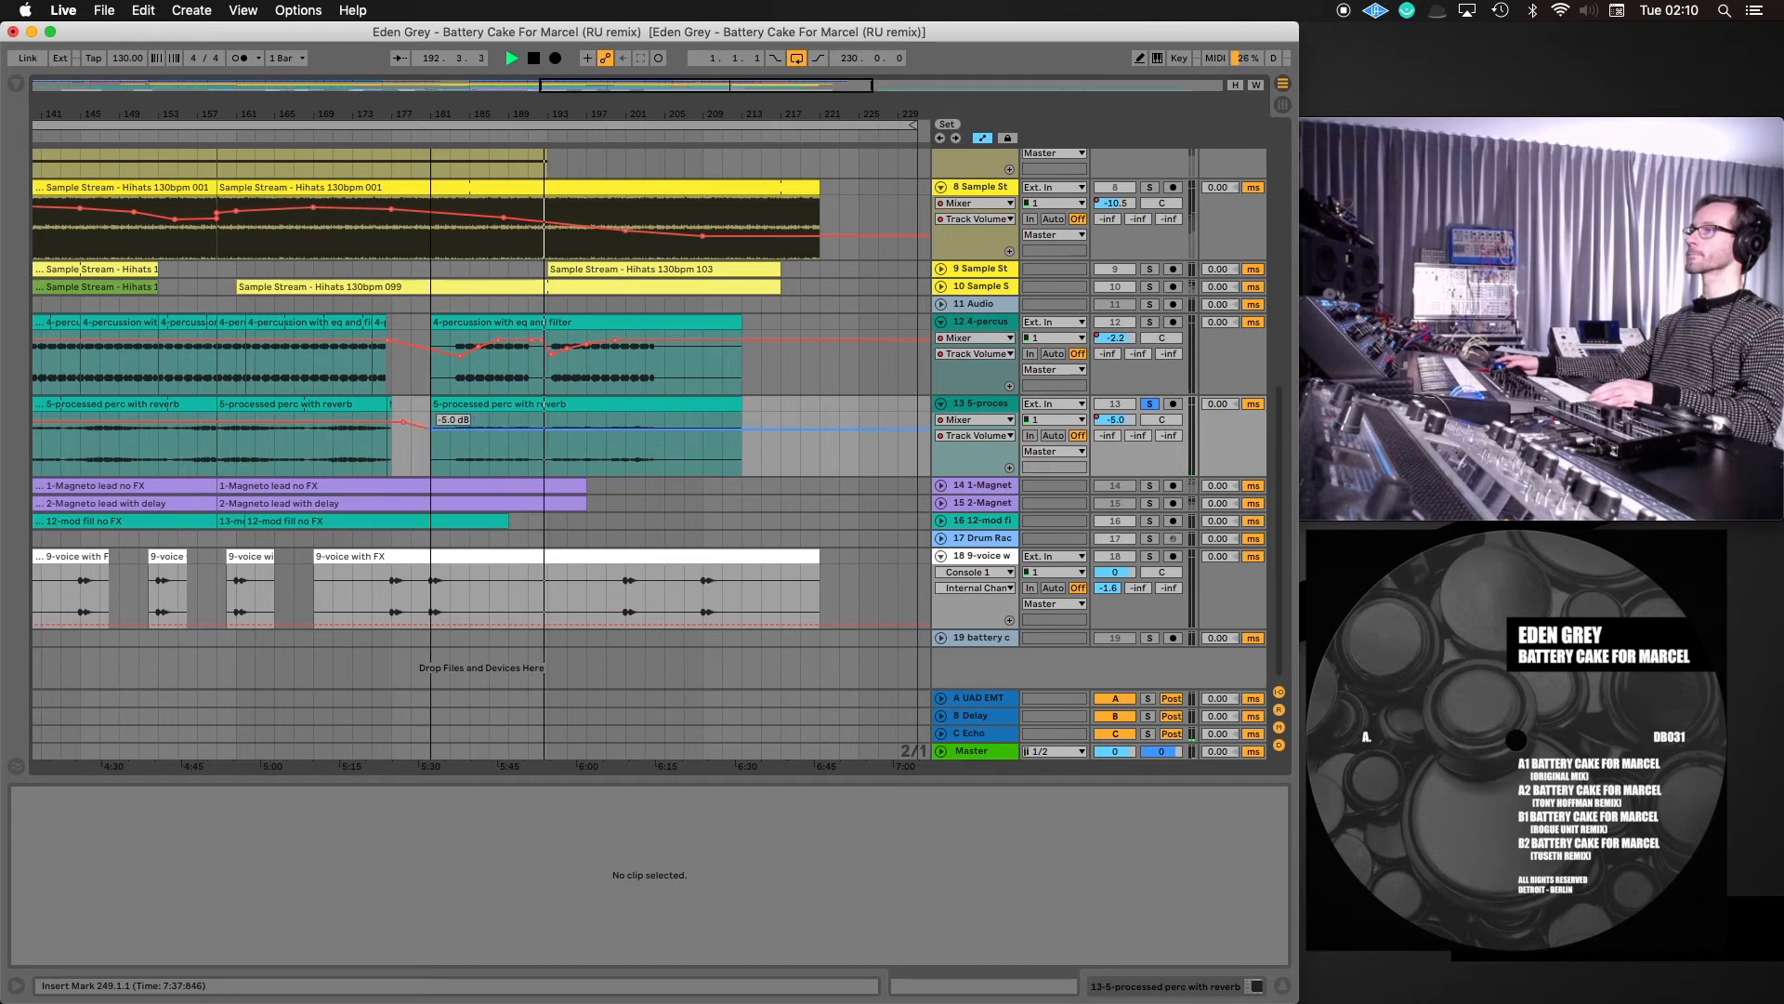
pyautogui.moveTo(678, 432); pyautogui.dragTo(676, 454)
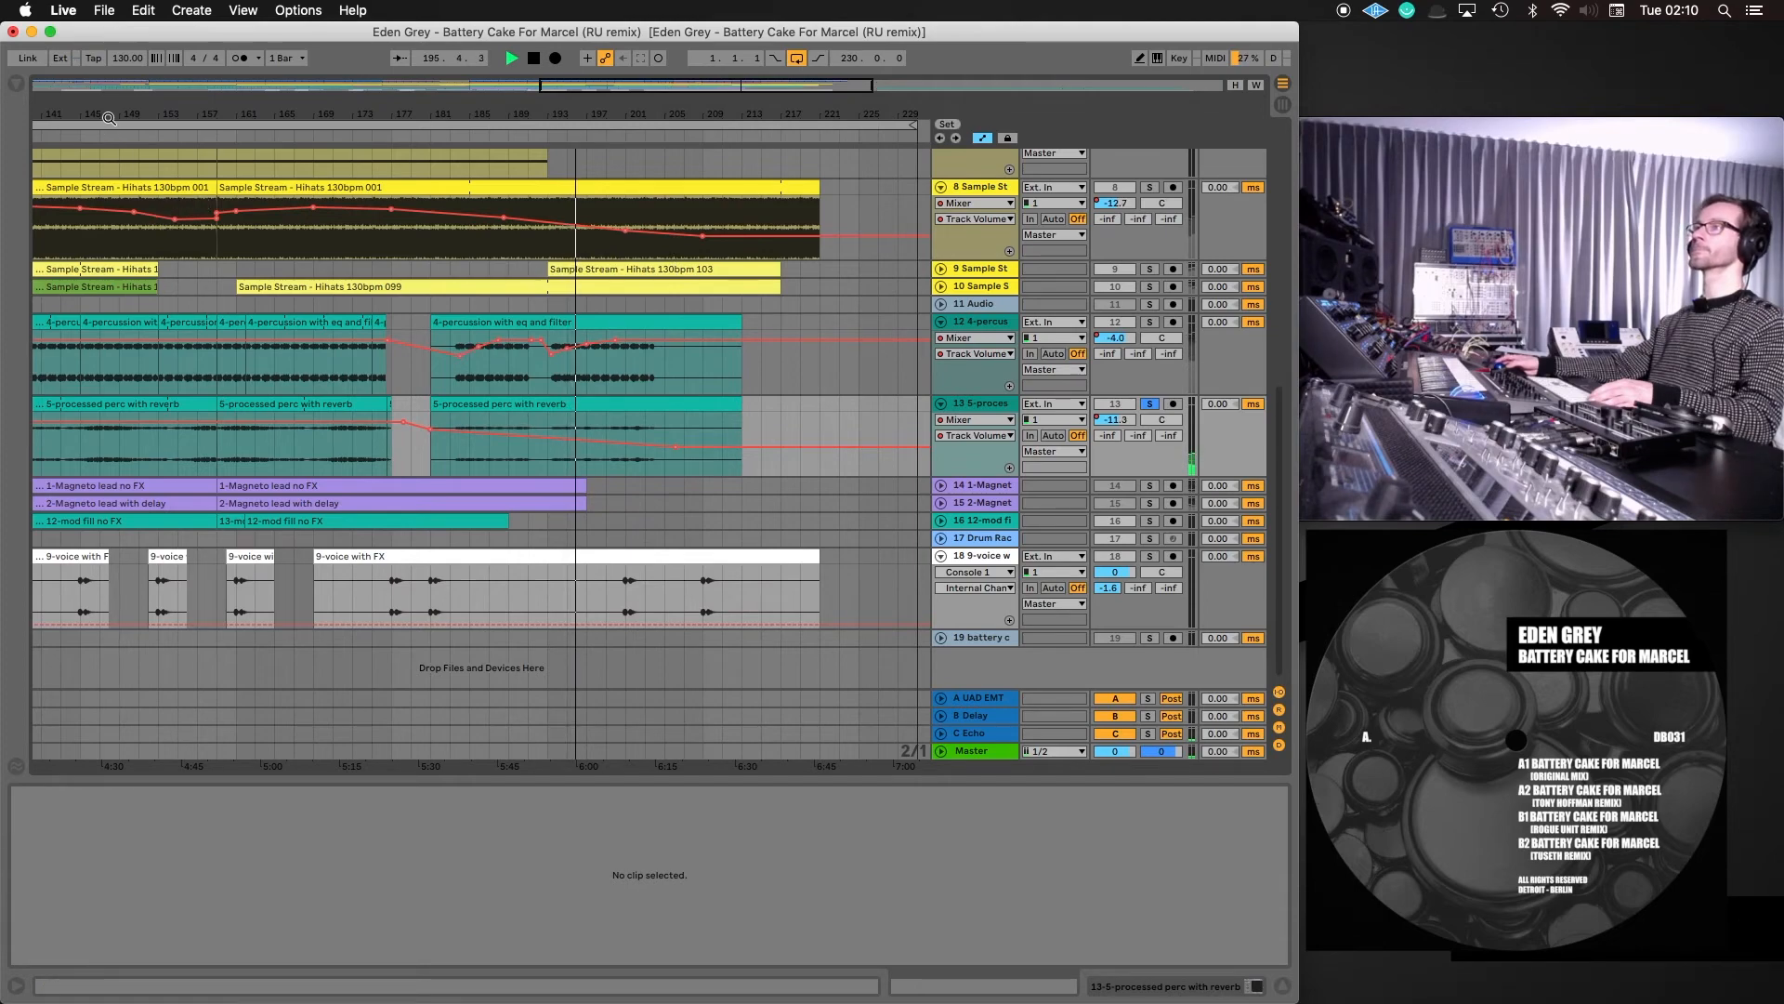
# Shape track 13's earlier volume automation with a rise at the start and about -6.5 dB in the gap between the two sections
pyautogui.moveTo(108, 114); pyautogui.dragTo(450, 118)
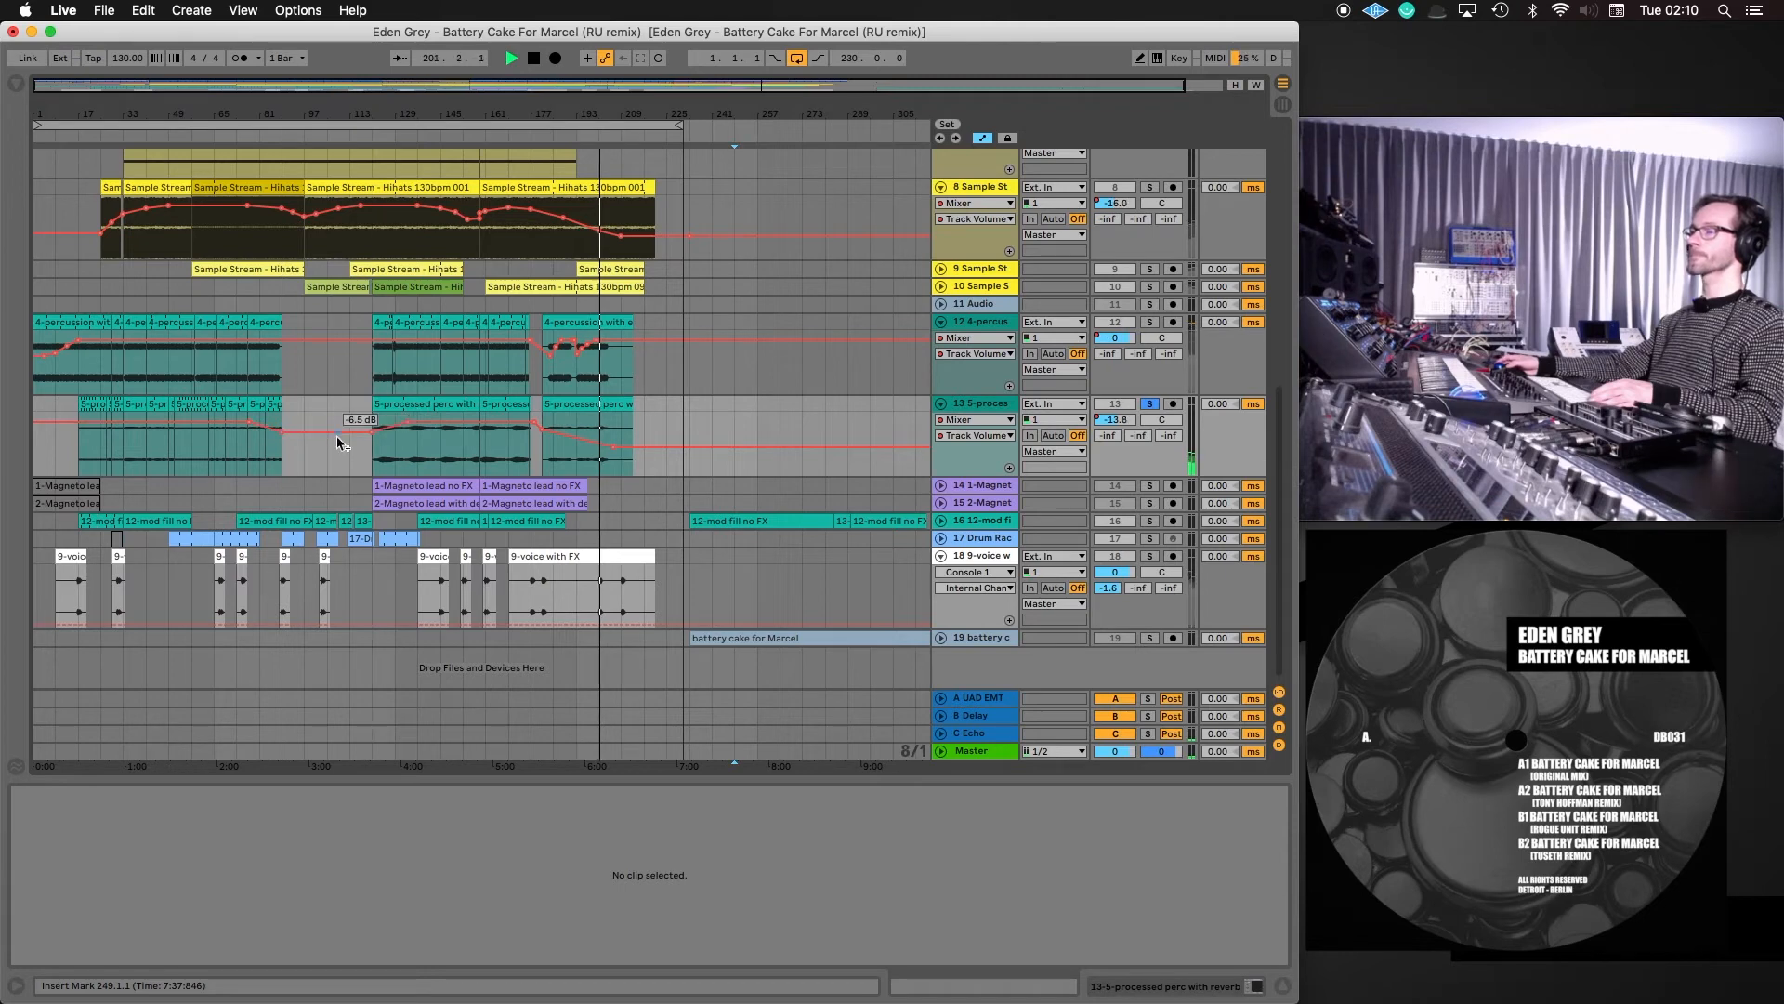
pyautogui.moveTo(252, 423); pyautogui.dragTo(239, 423)
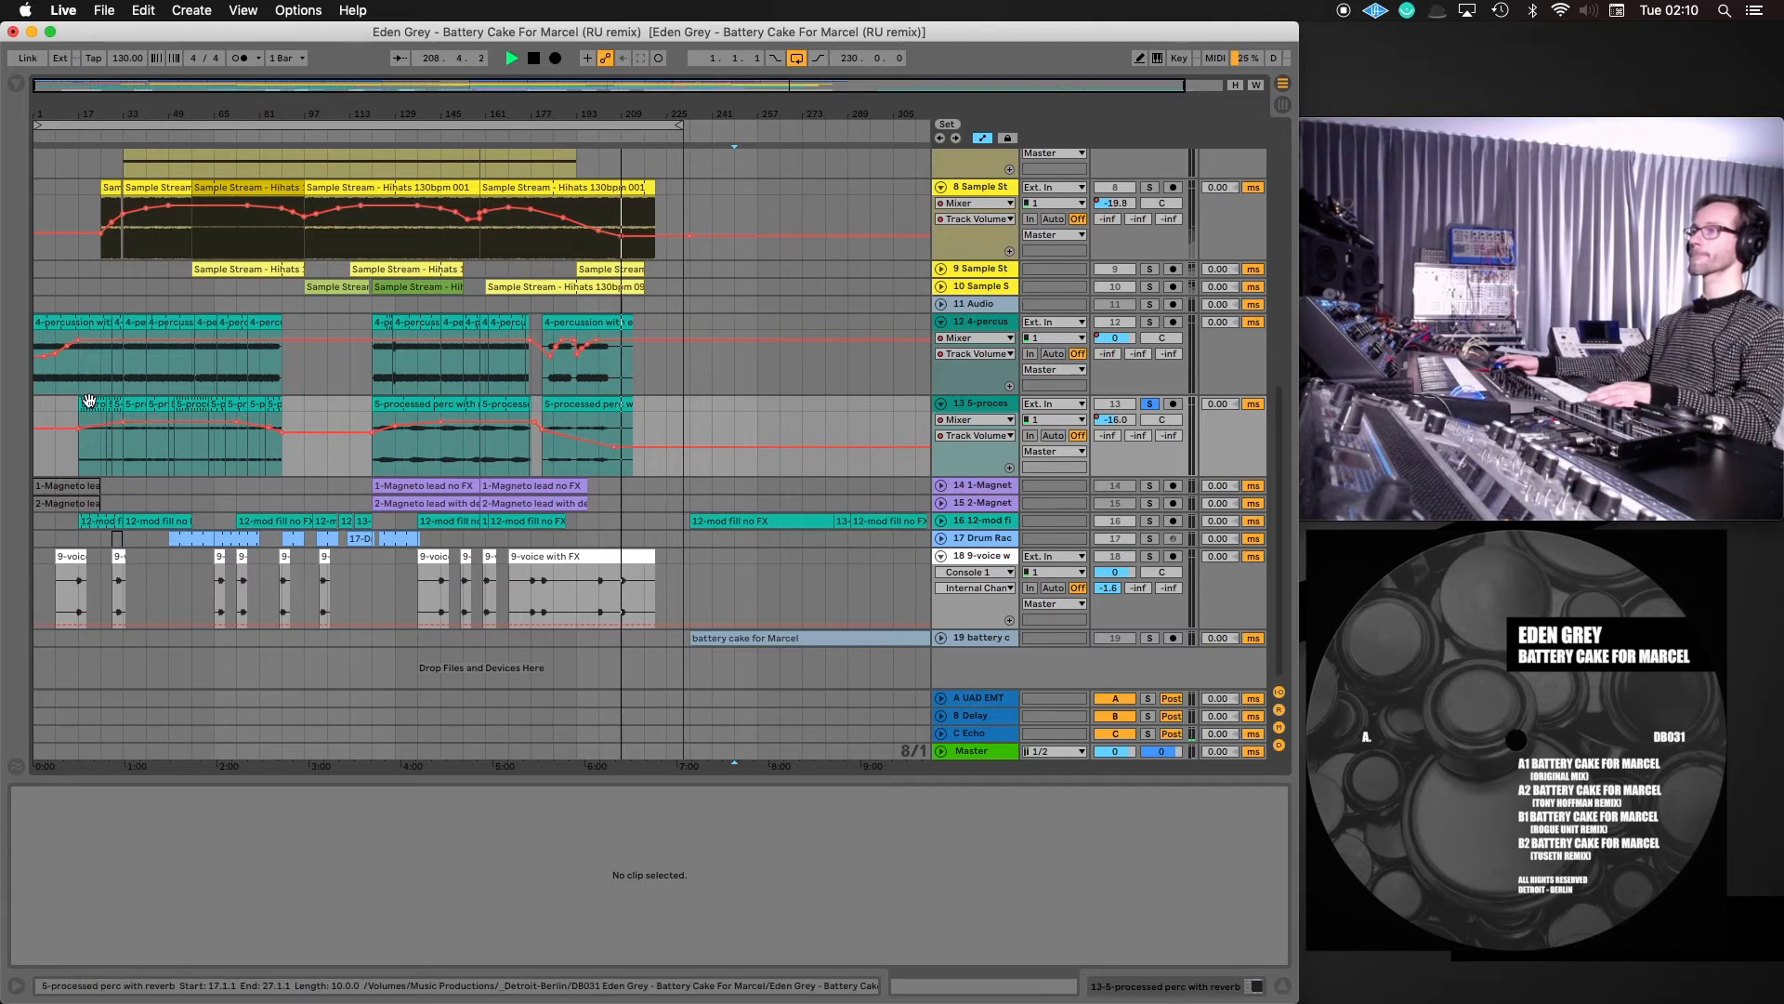
# Copy the first track 13 processed percussion clip to start at bar 9, and play the opening with the solo removed
pyautogui.moveTo(88, 402); pyautogui.dragTo(61, 406)
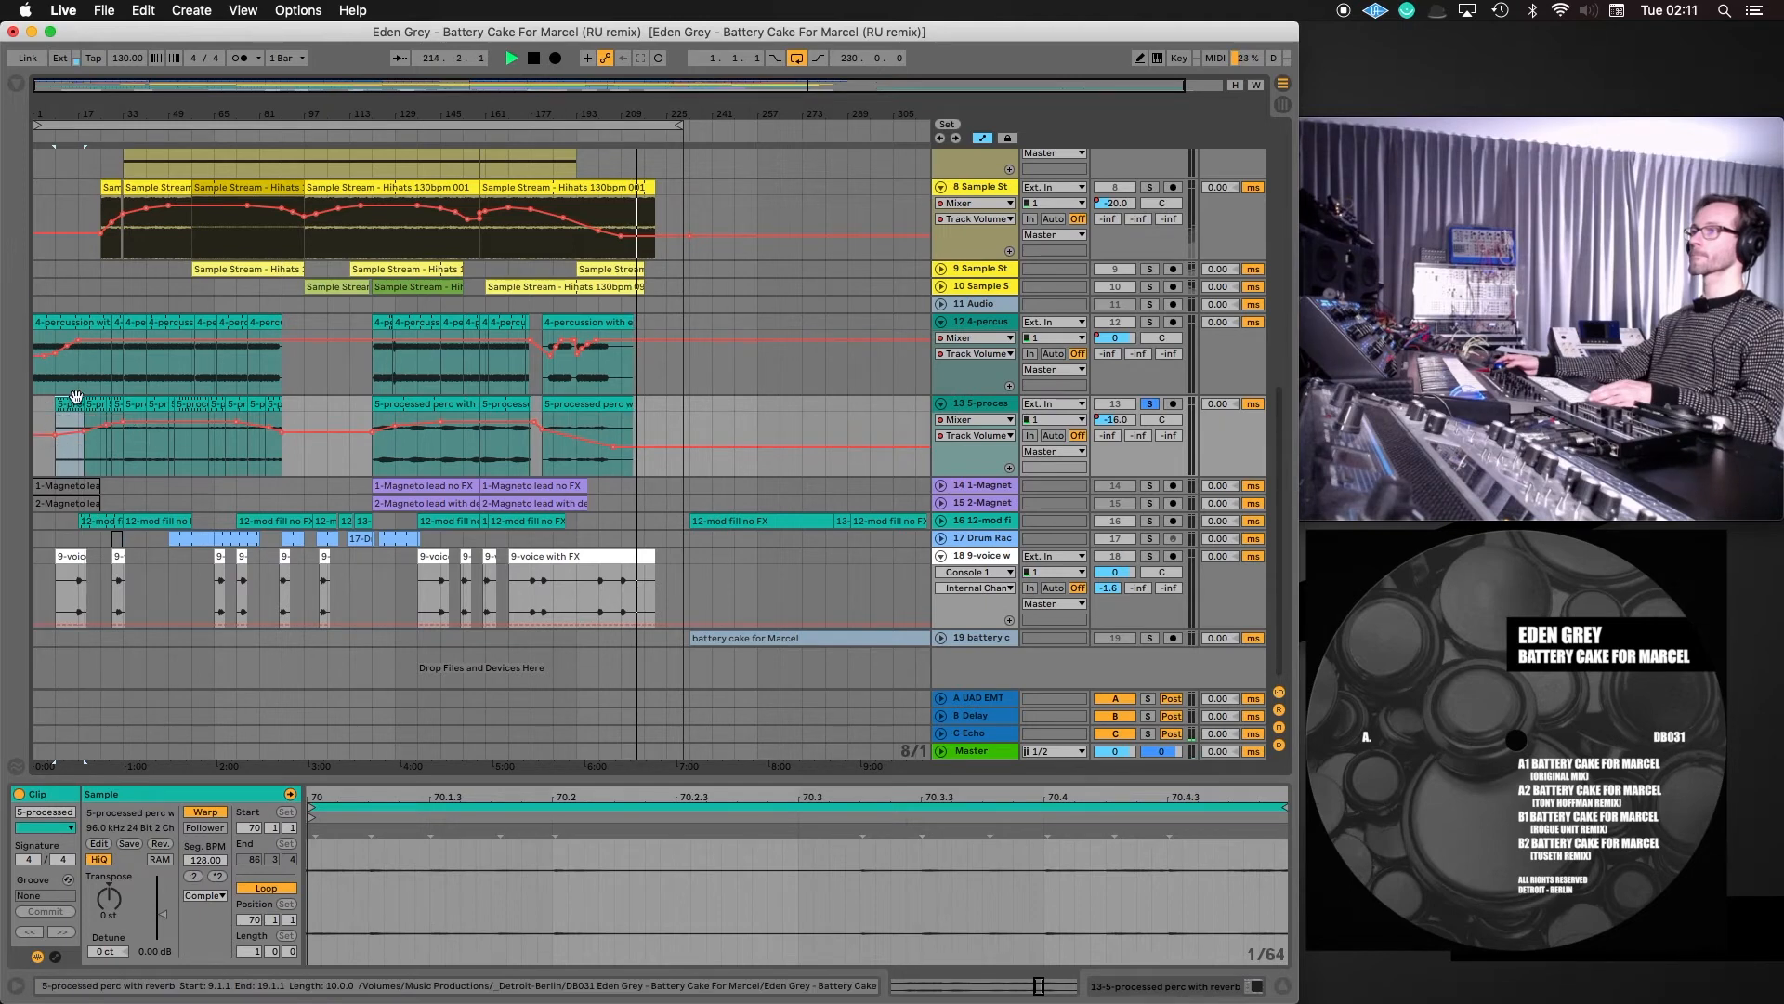
pyautogui.click(43, 130)
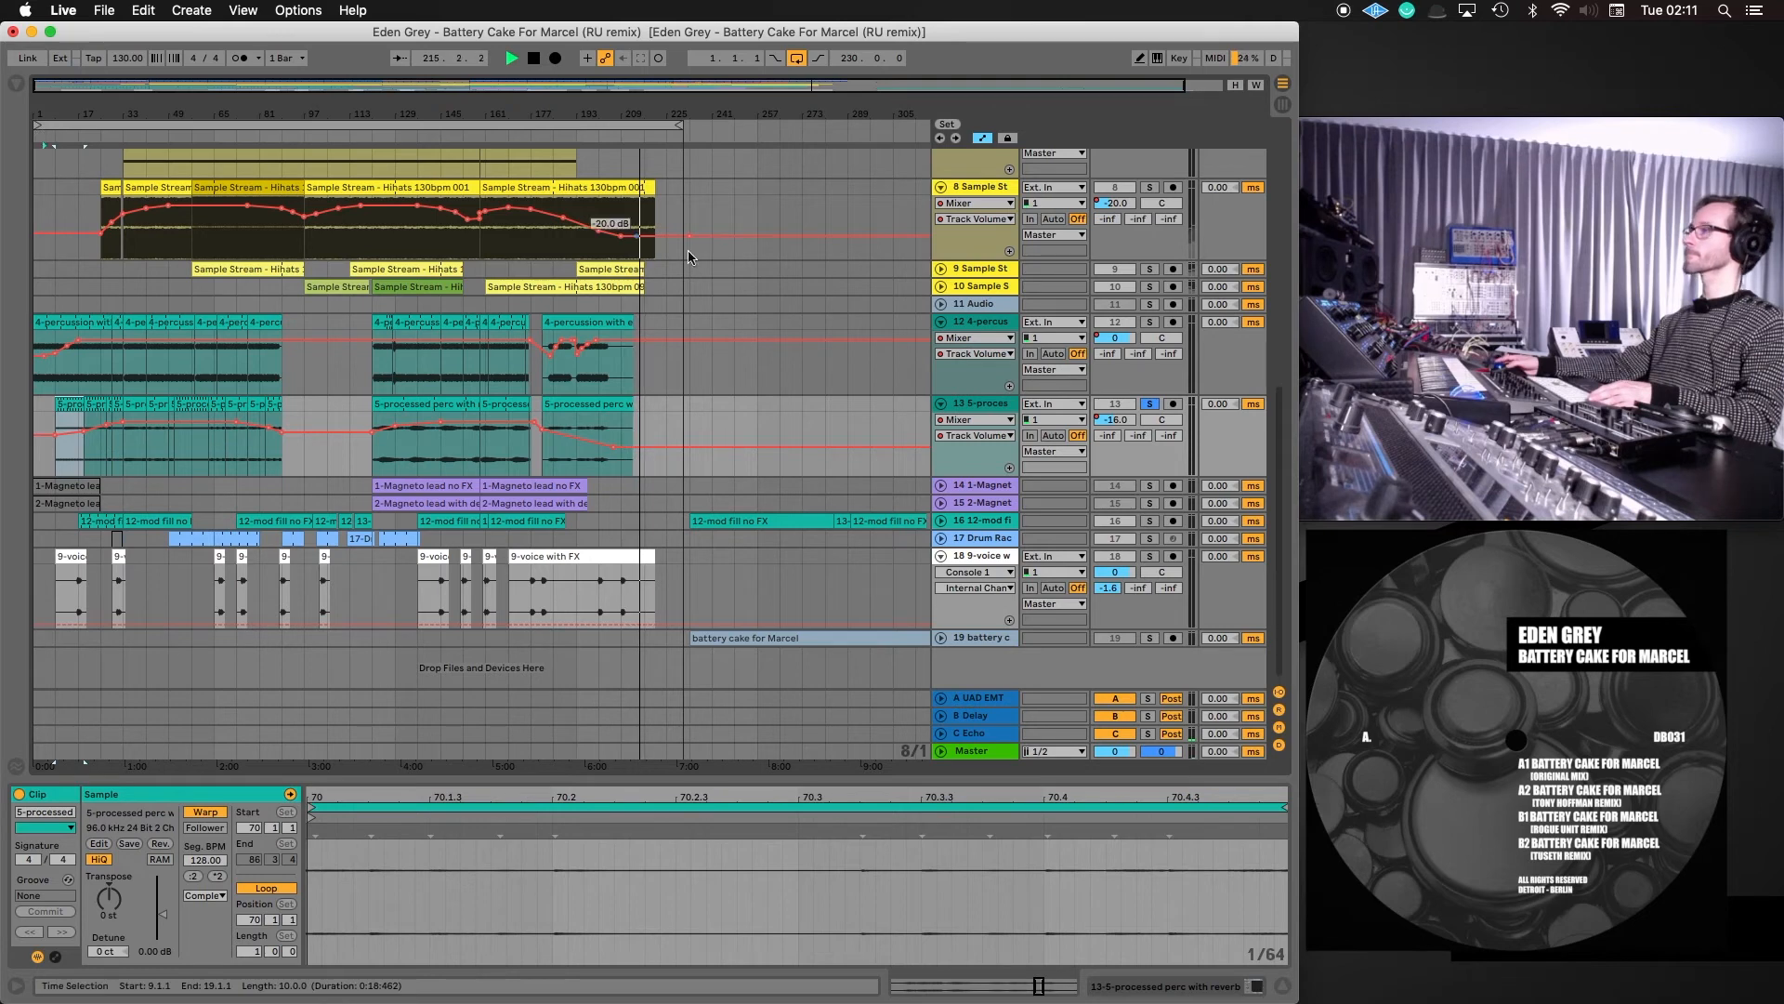
pyautogui.click(1152, 404)
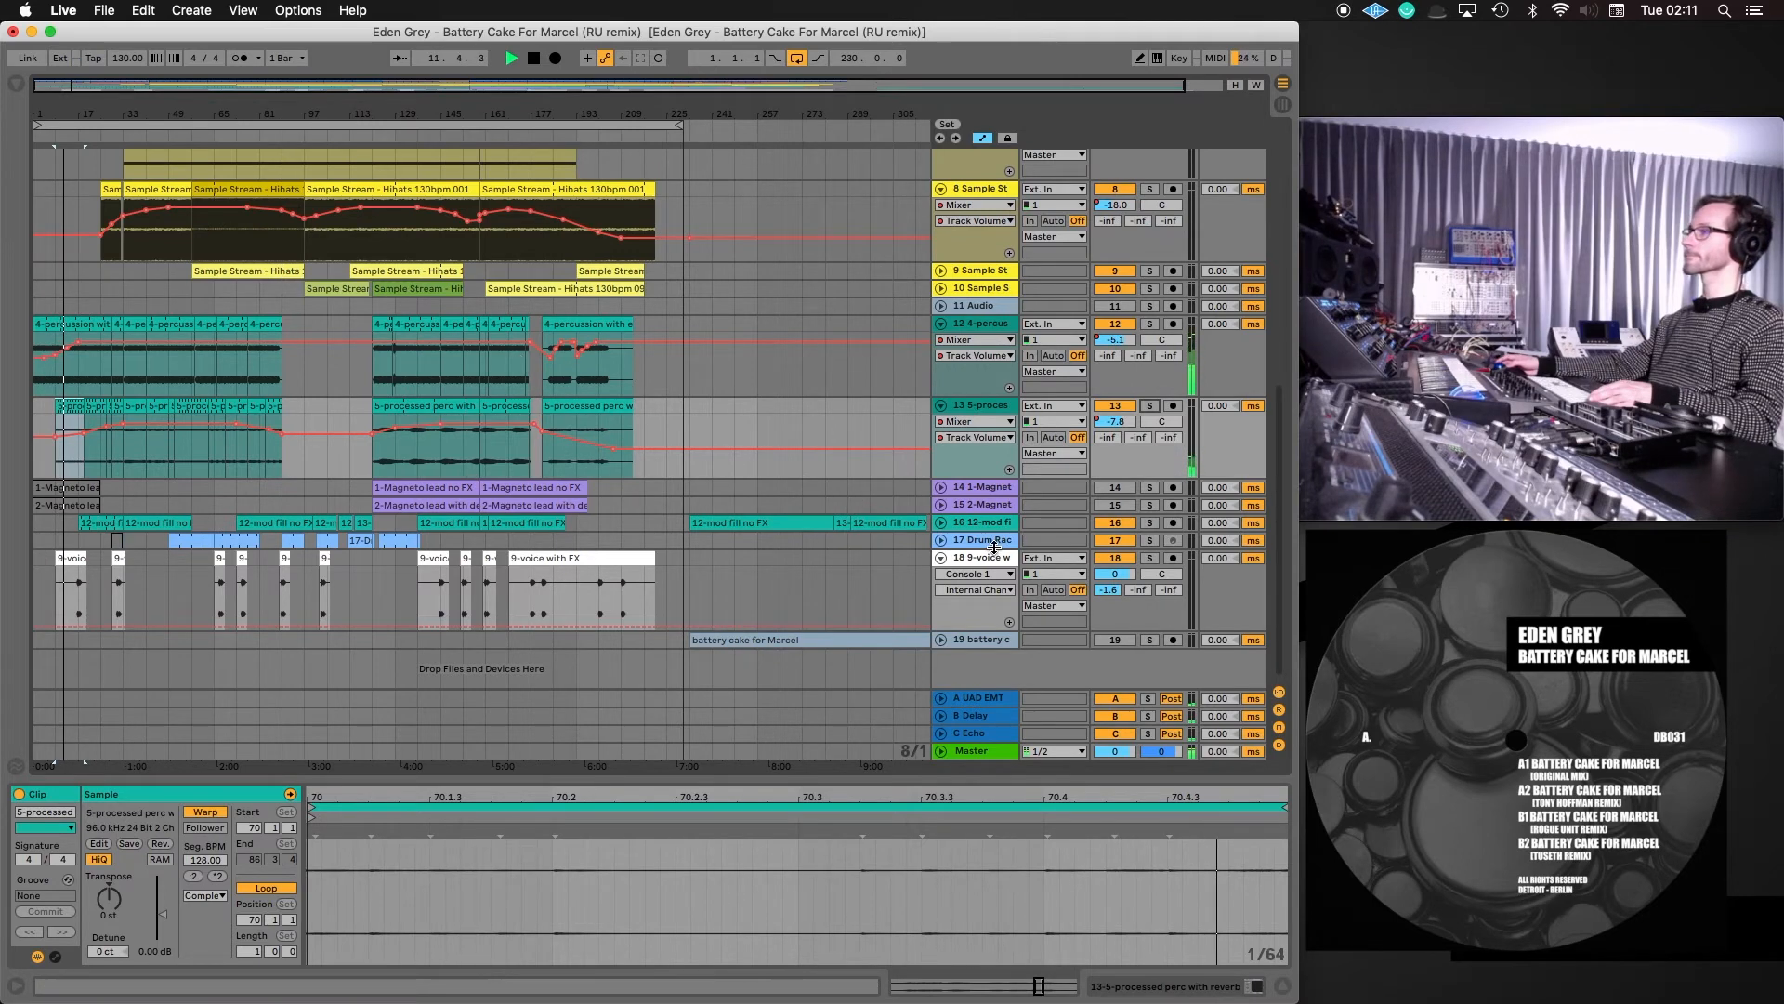
# Select track 18 and play its voice clips from around bars 16 and 30
pyautogui.click(990, 561)
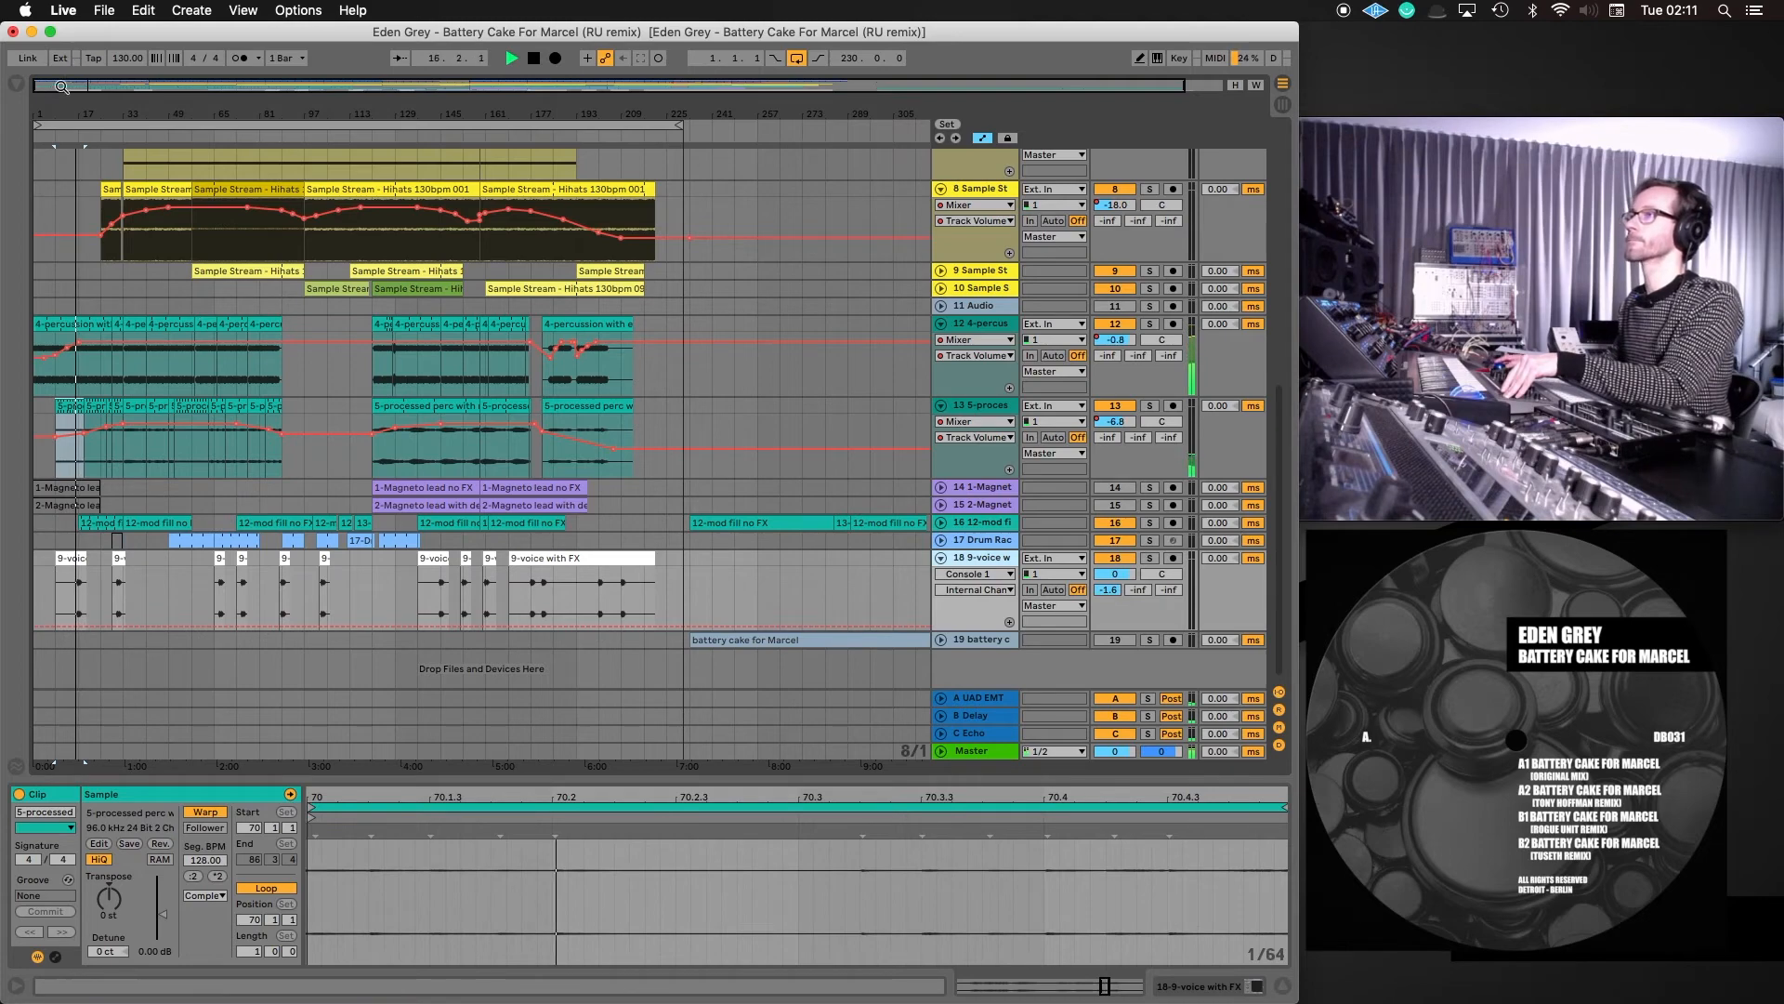
pyautogui.moveTo(61, 87); pyautogui.dragTo(61, 260)
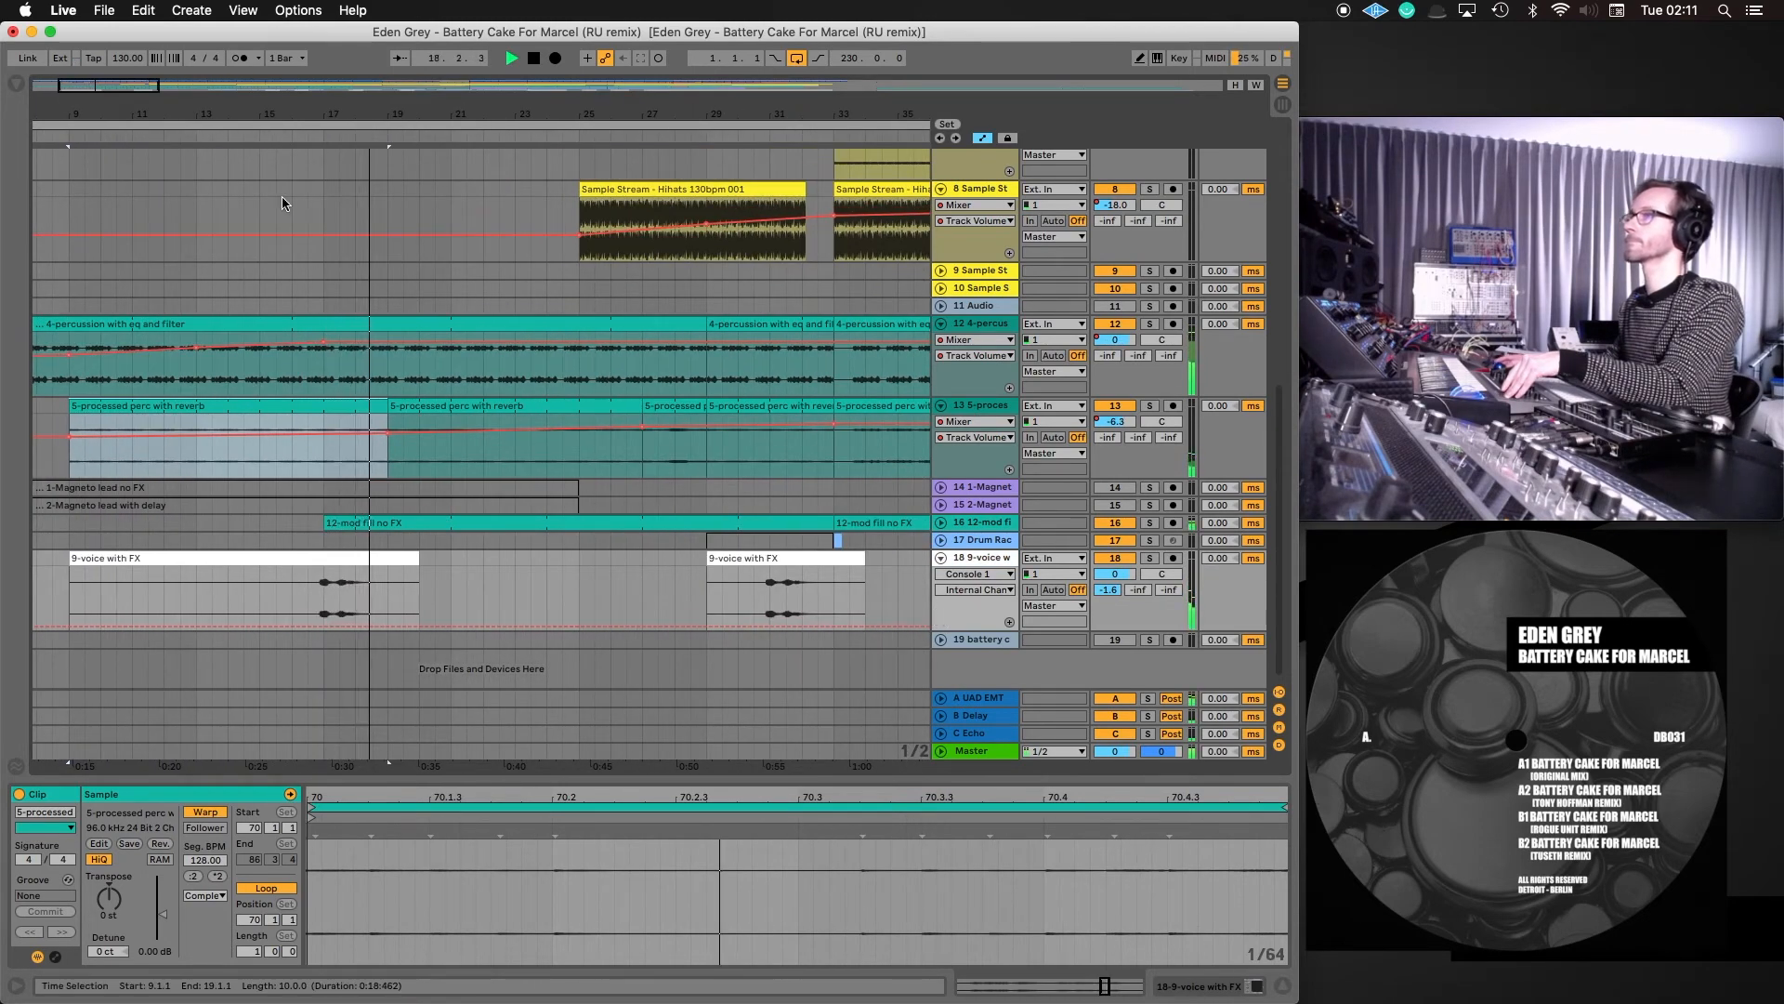
pyautogui.click(292, 136)
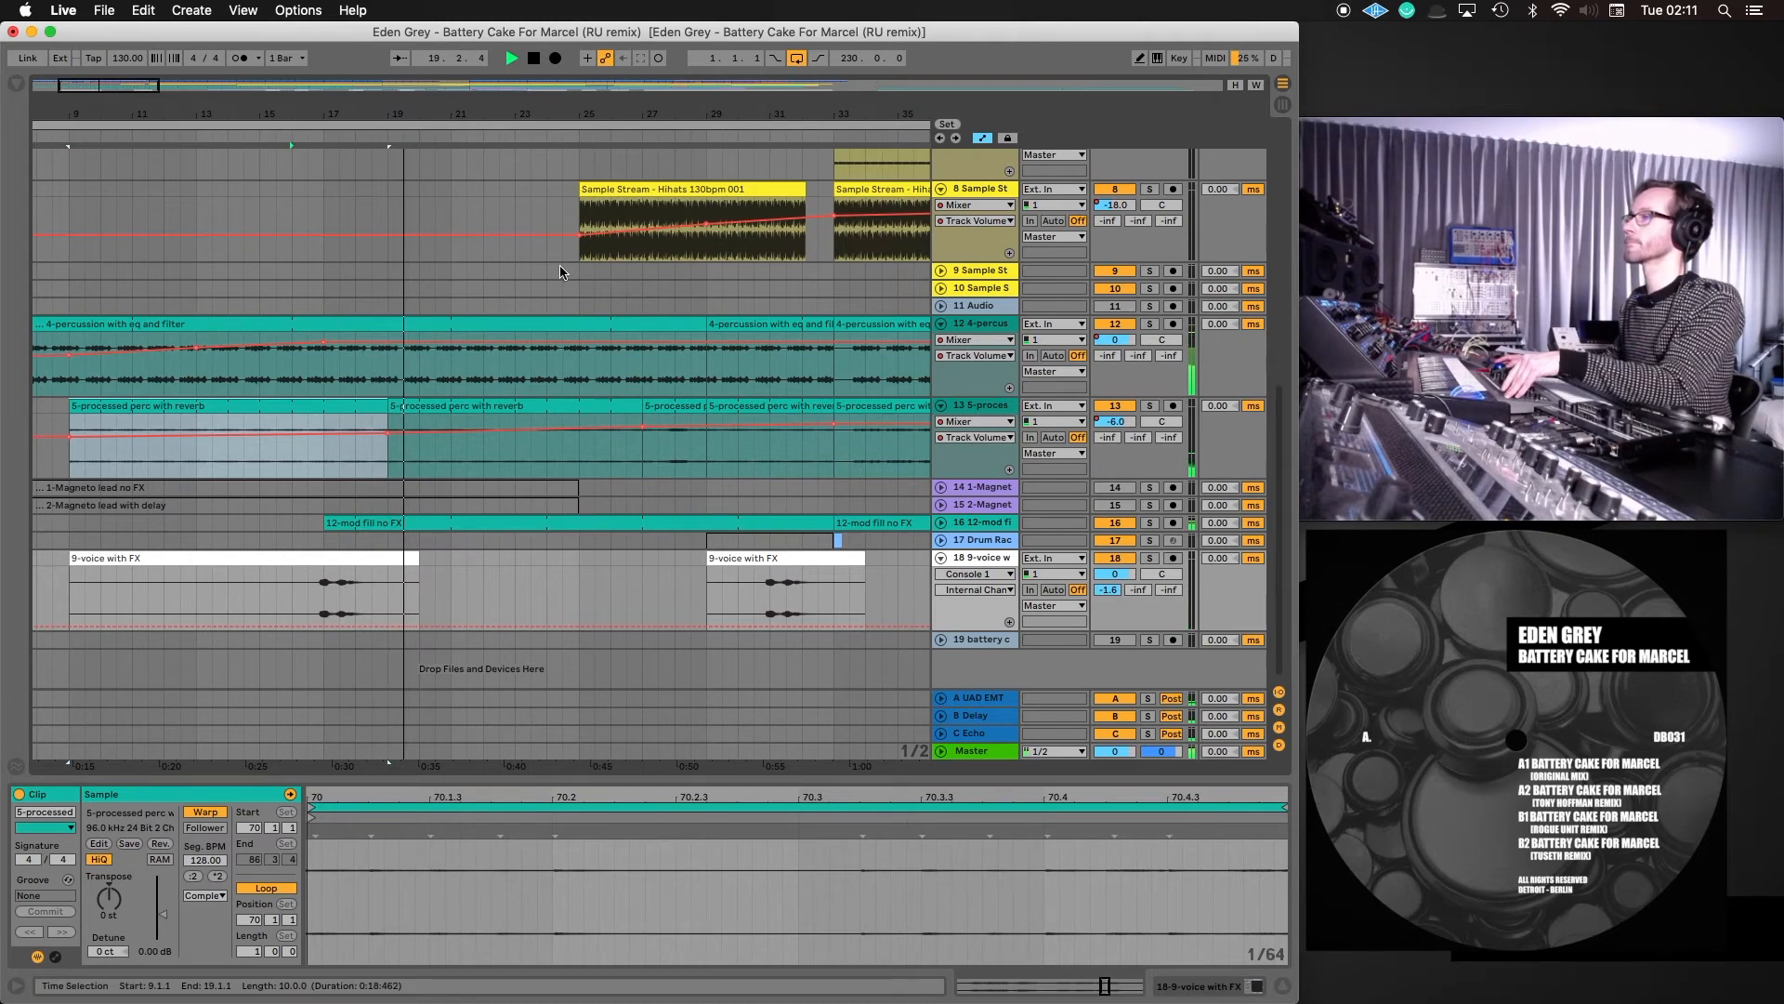
pyautogui.click(972, 559)
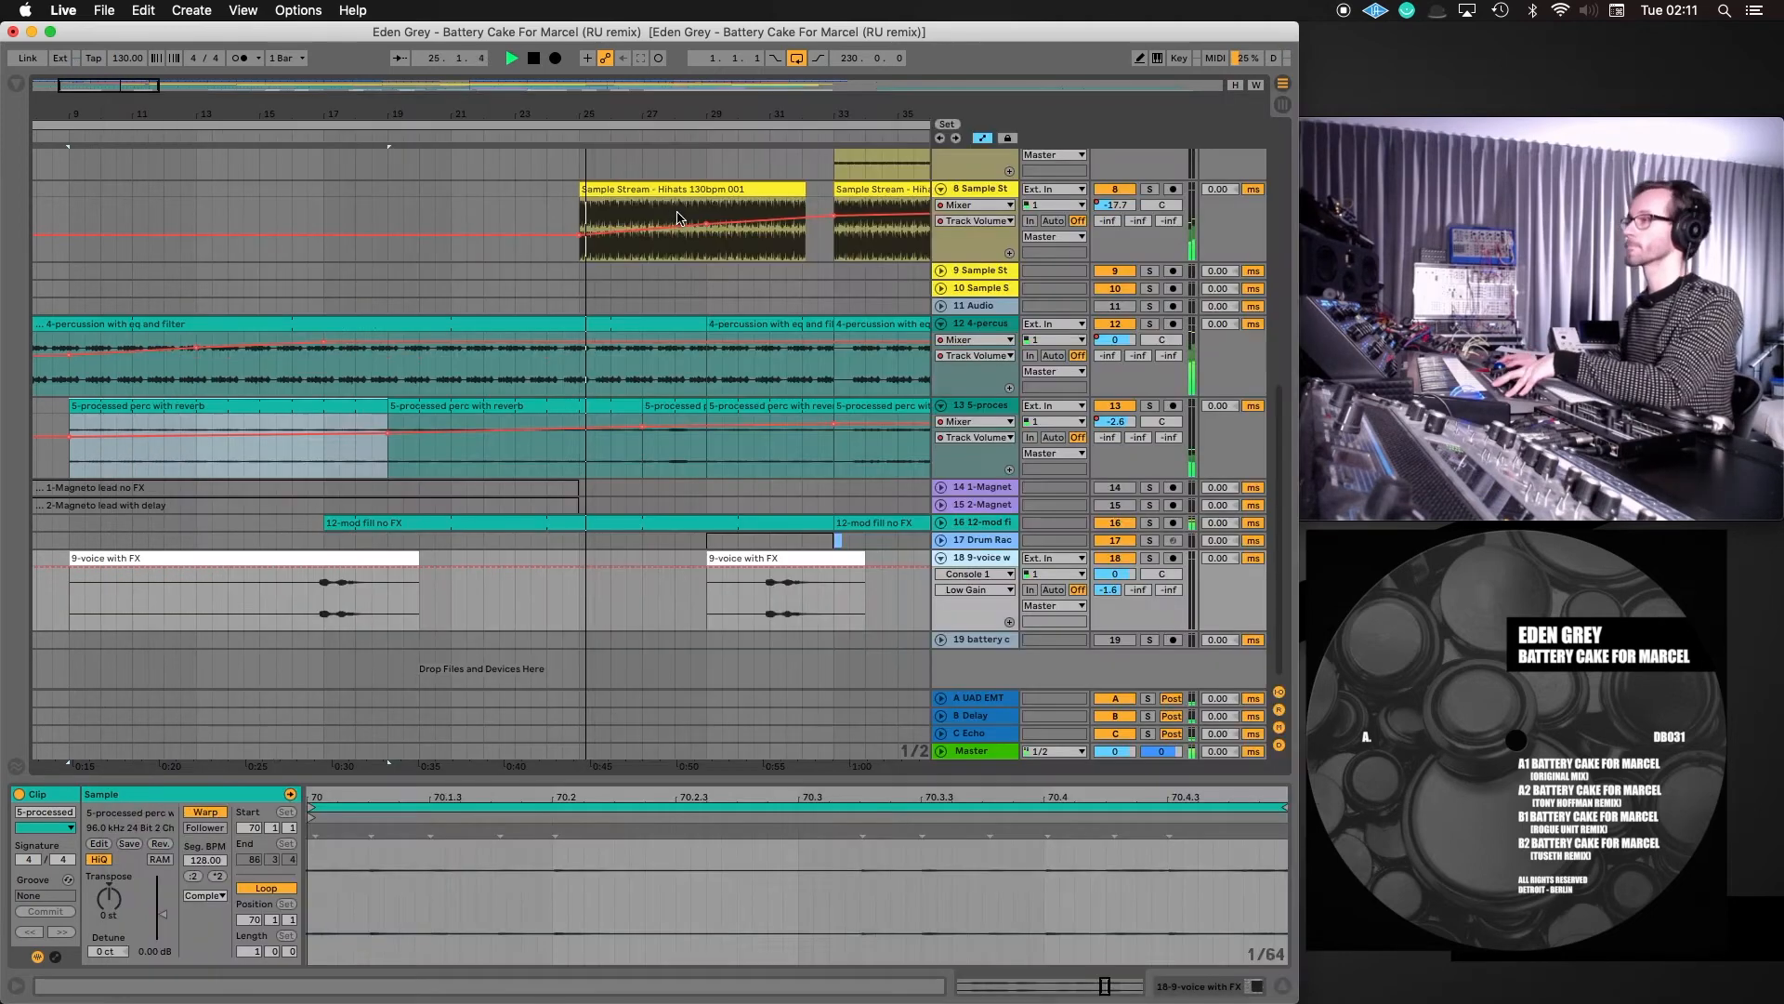
pyautogui.click(739, 136)
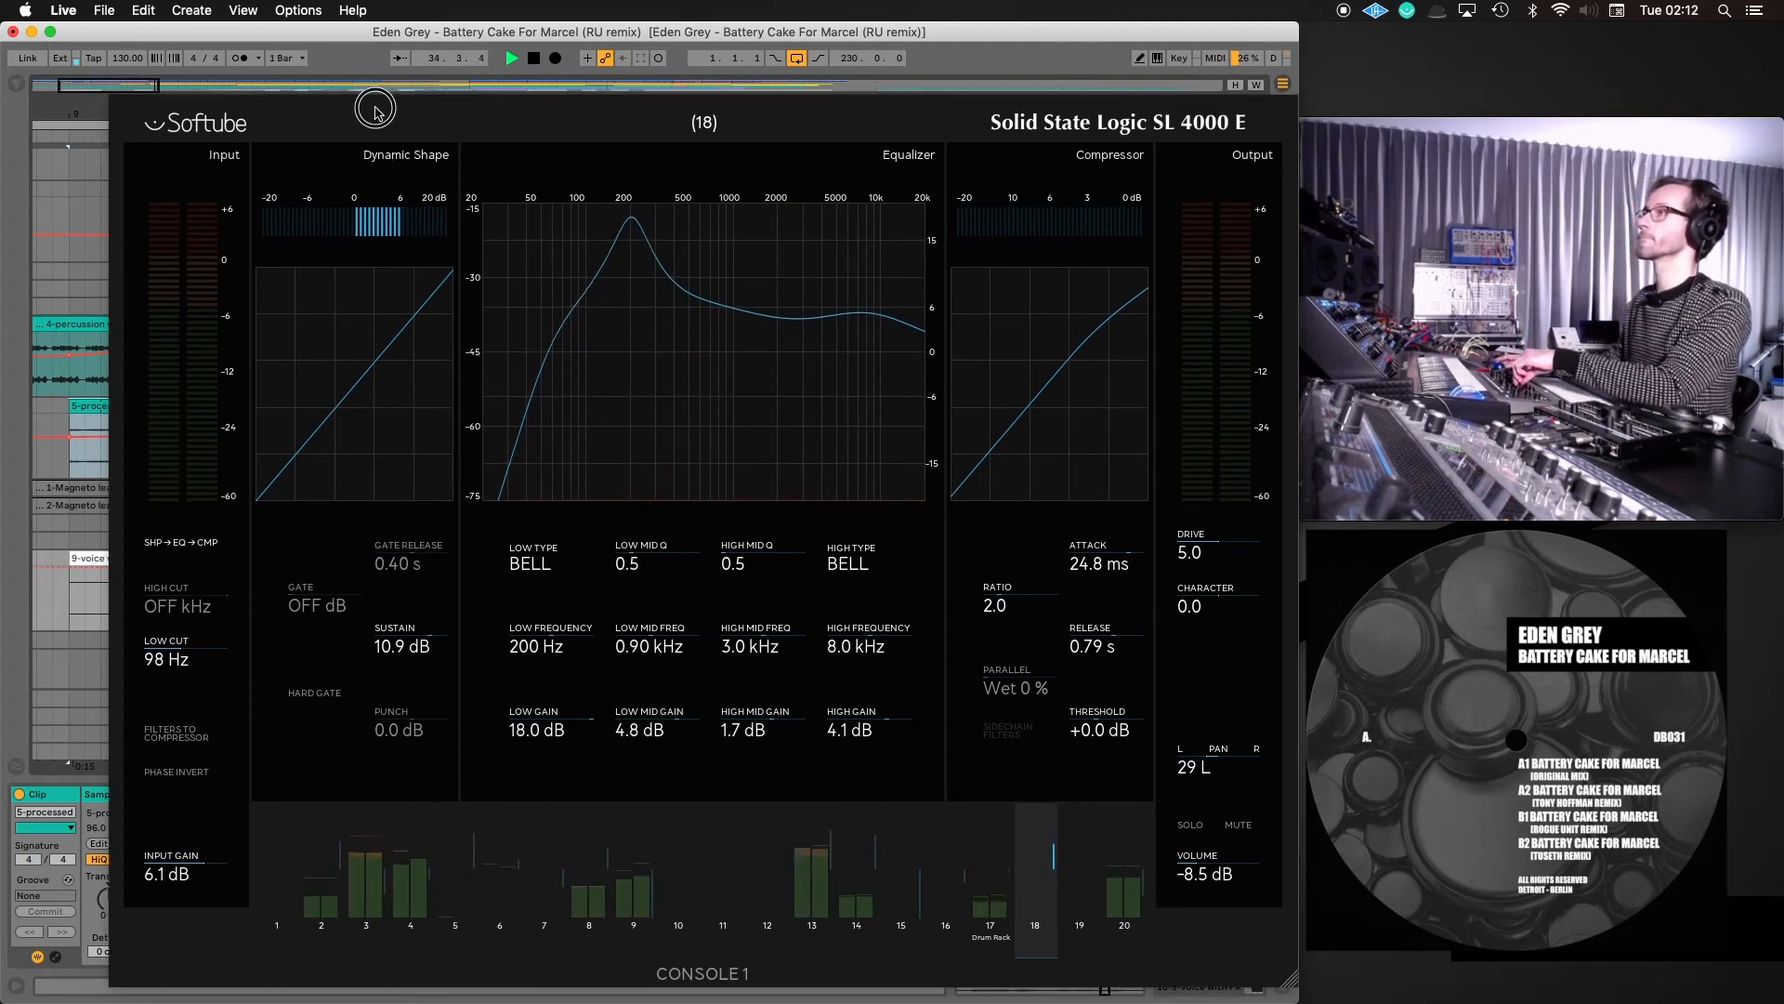
# In the voice channel's Console 1 equalizer, set the low frequency to 92 Hz and the low gain to -3.1 dB, and close it
pyautogui.moveTo(378, 113); pyautogui.dragTo(381, 229)
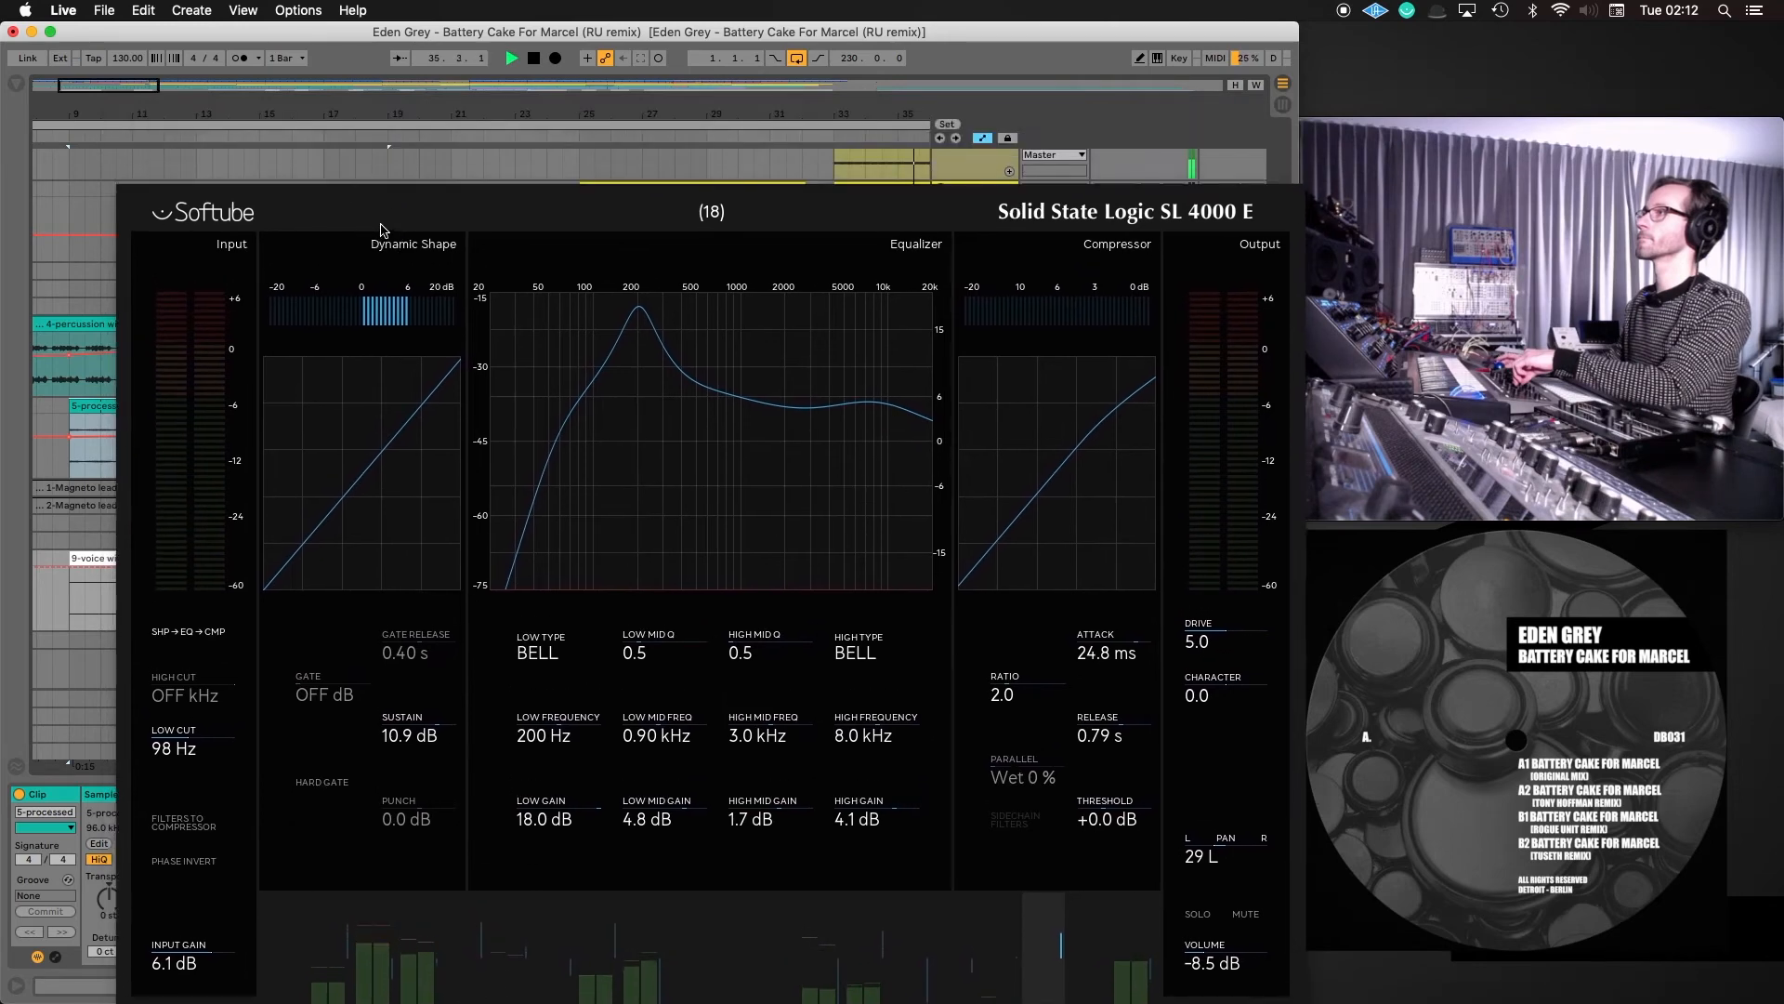
pyautogui.click(381, 137)
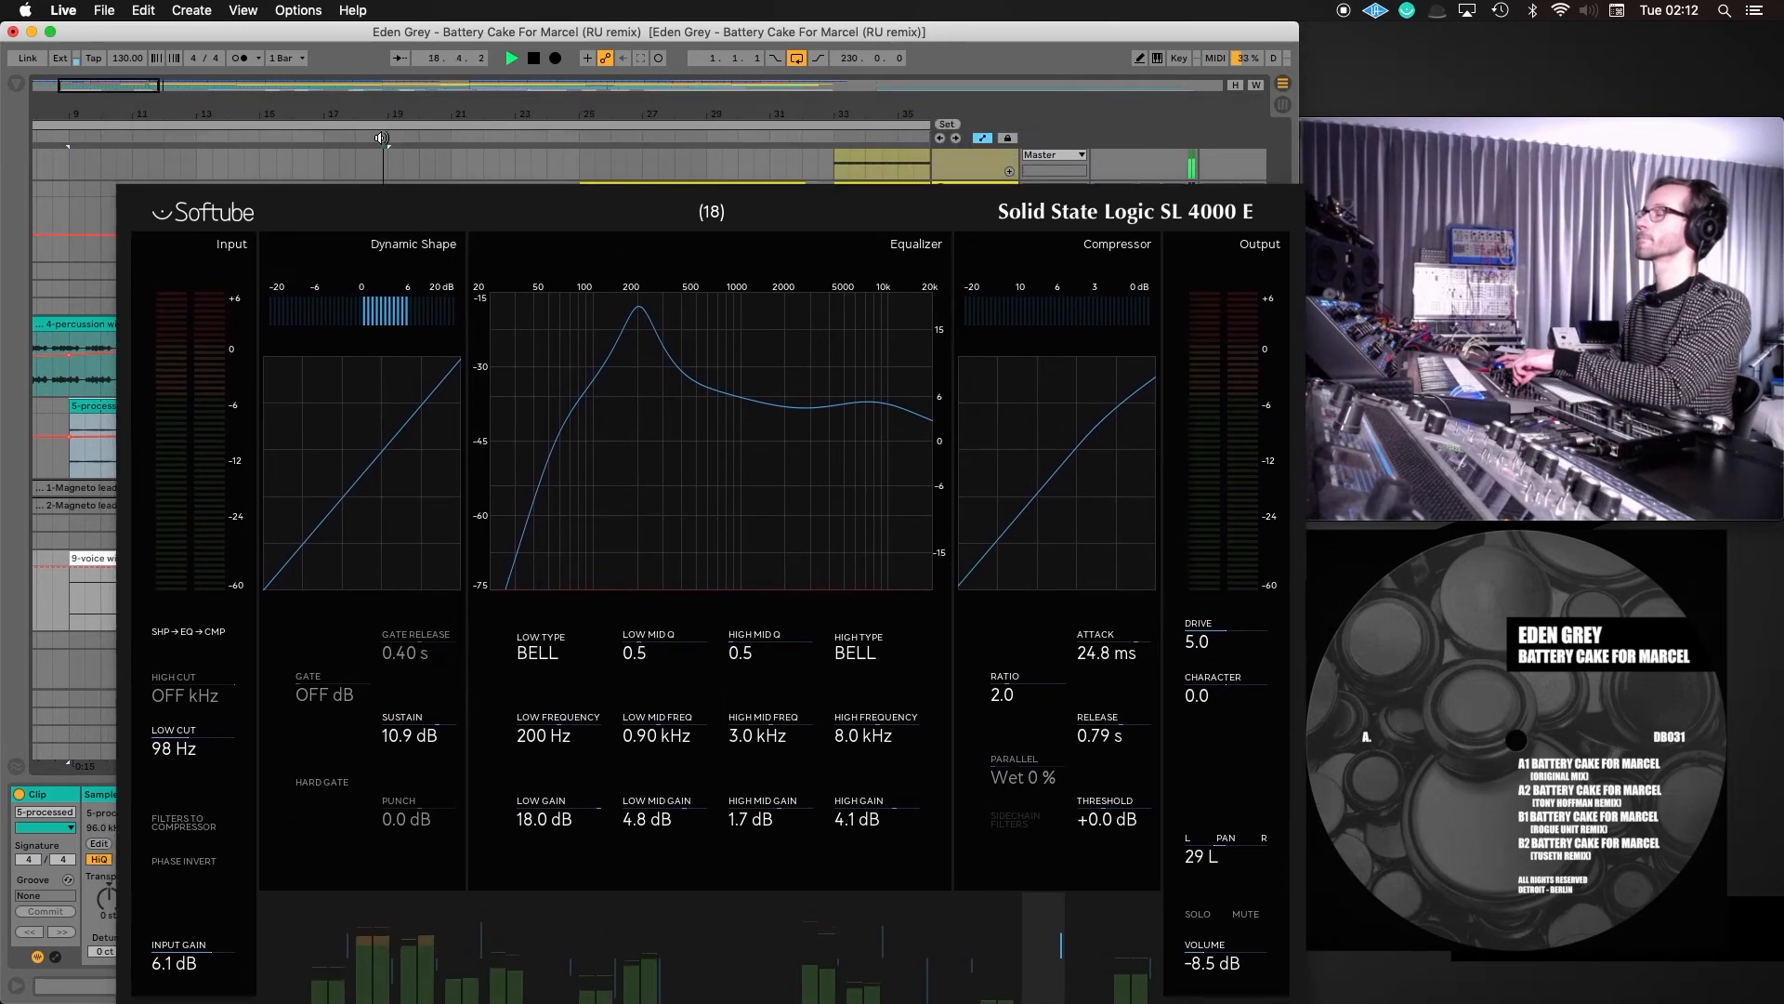
pyautogui.moveTo(372, 194); pyautogui.dragTo(678, 108)
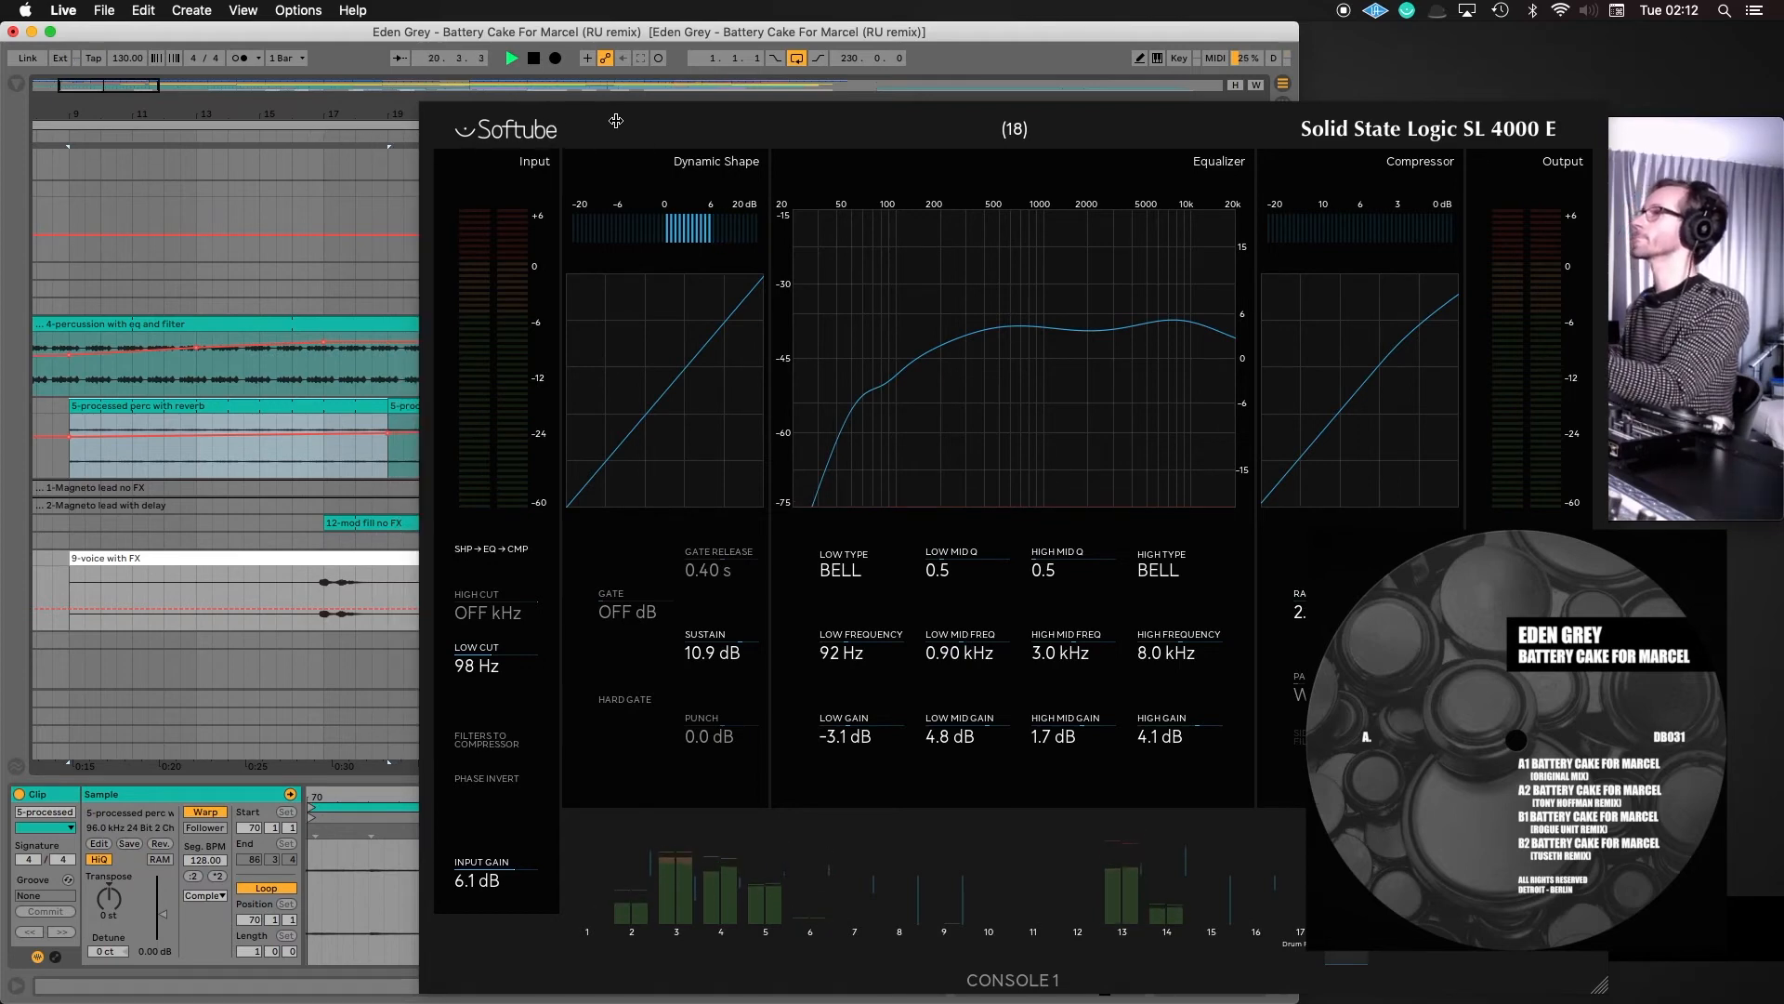
pyautogui.moveTo(616, 121); pyautogui.dragTo(307, 98)
pyautogui.press('Escape')
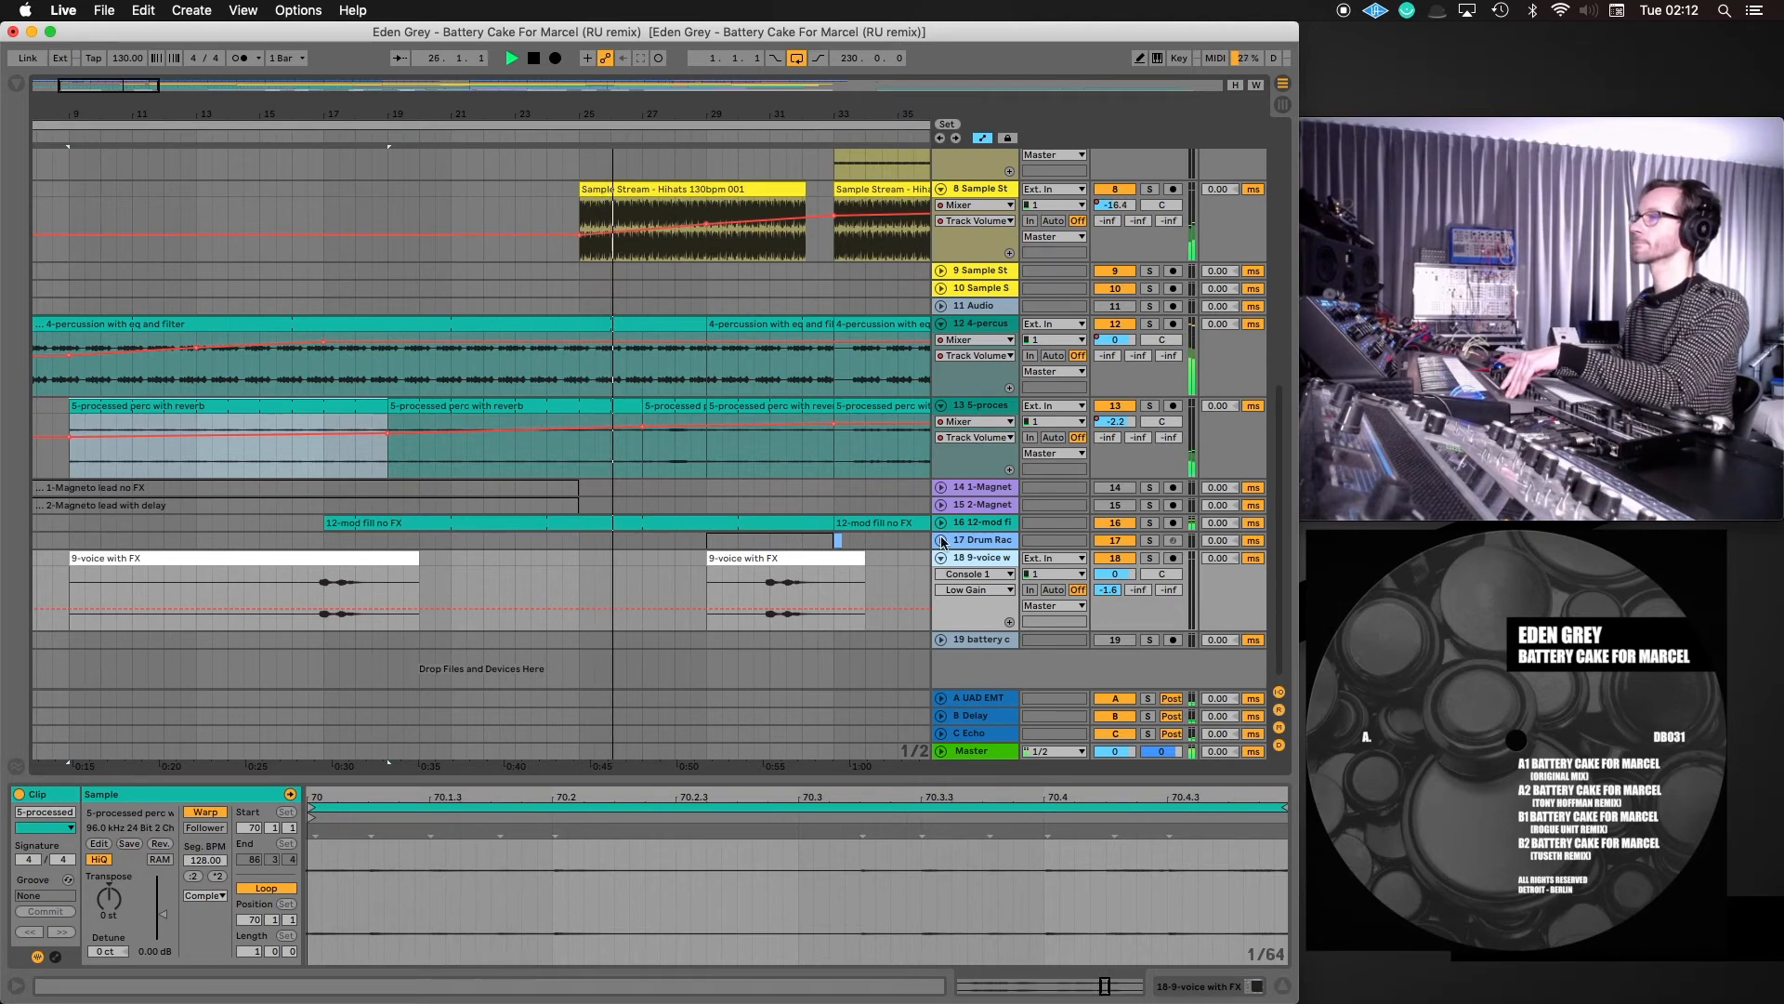
# Raise the Console 1 low gain on the voice channel and play the voice clips from around bars 16 and 30
pyautogui.click(276, 136)
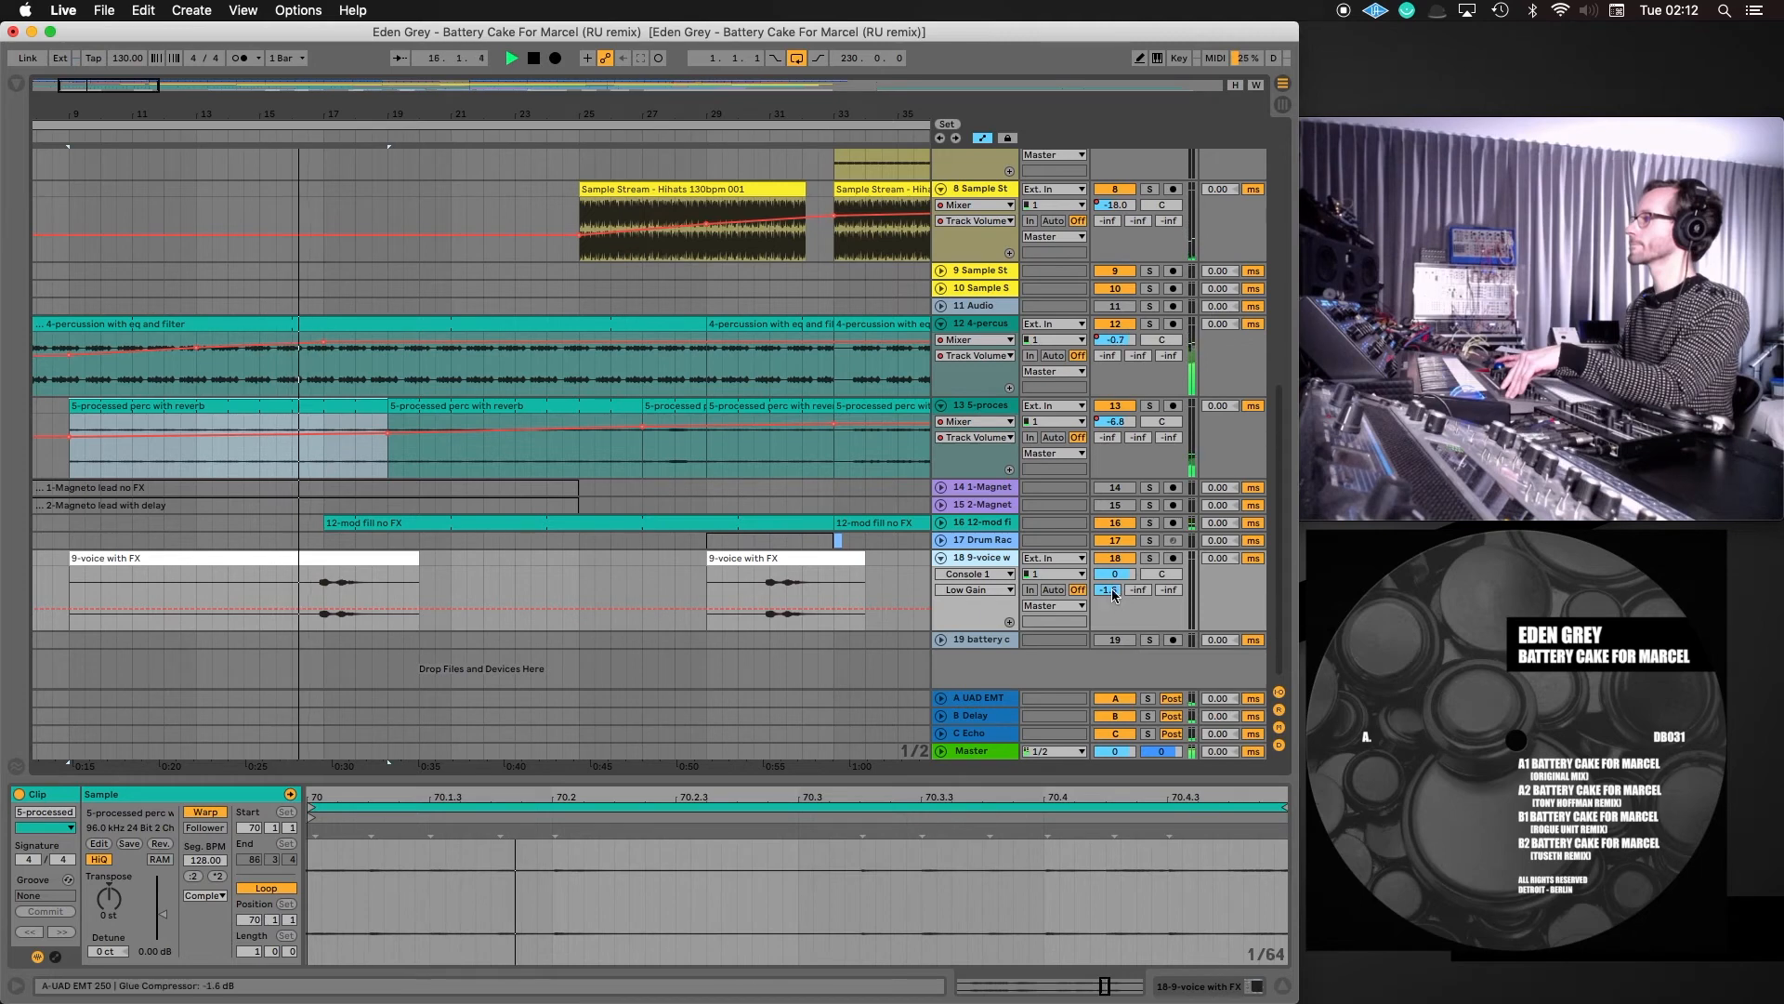
pyautogui.moveTo(1112, 591); pyautogui.dragTo(1112, 562)
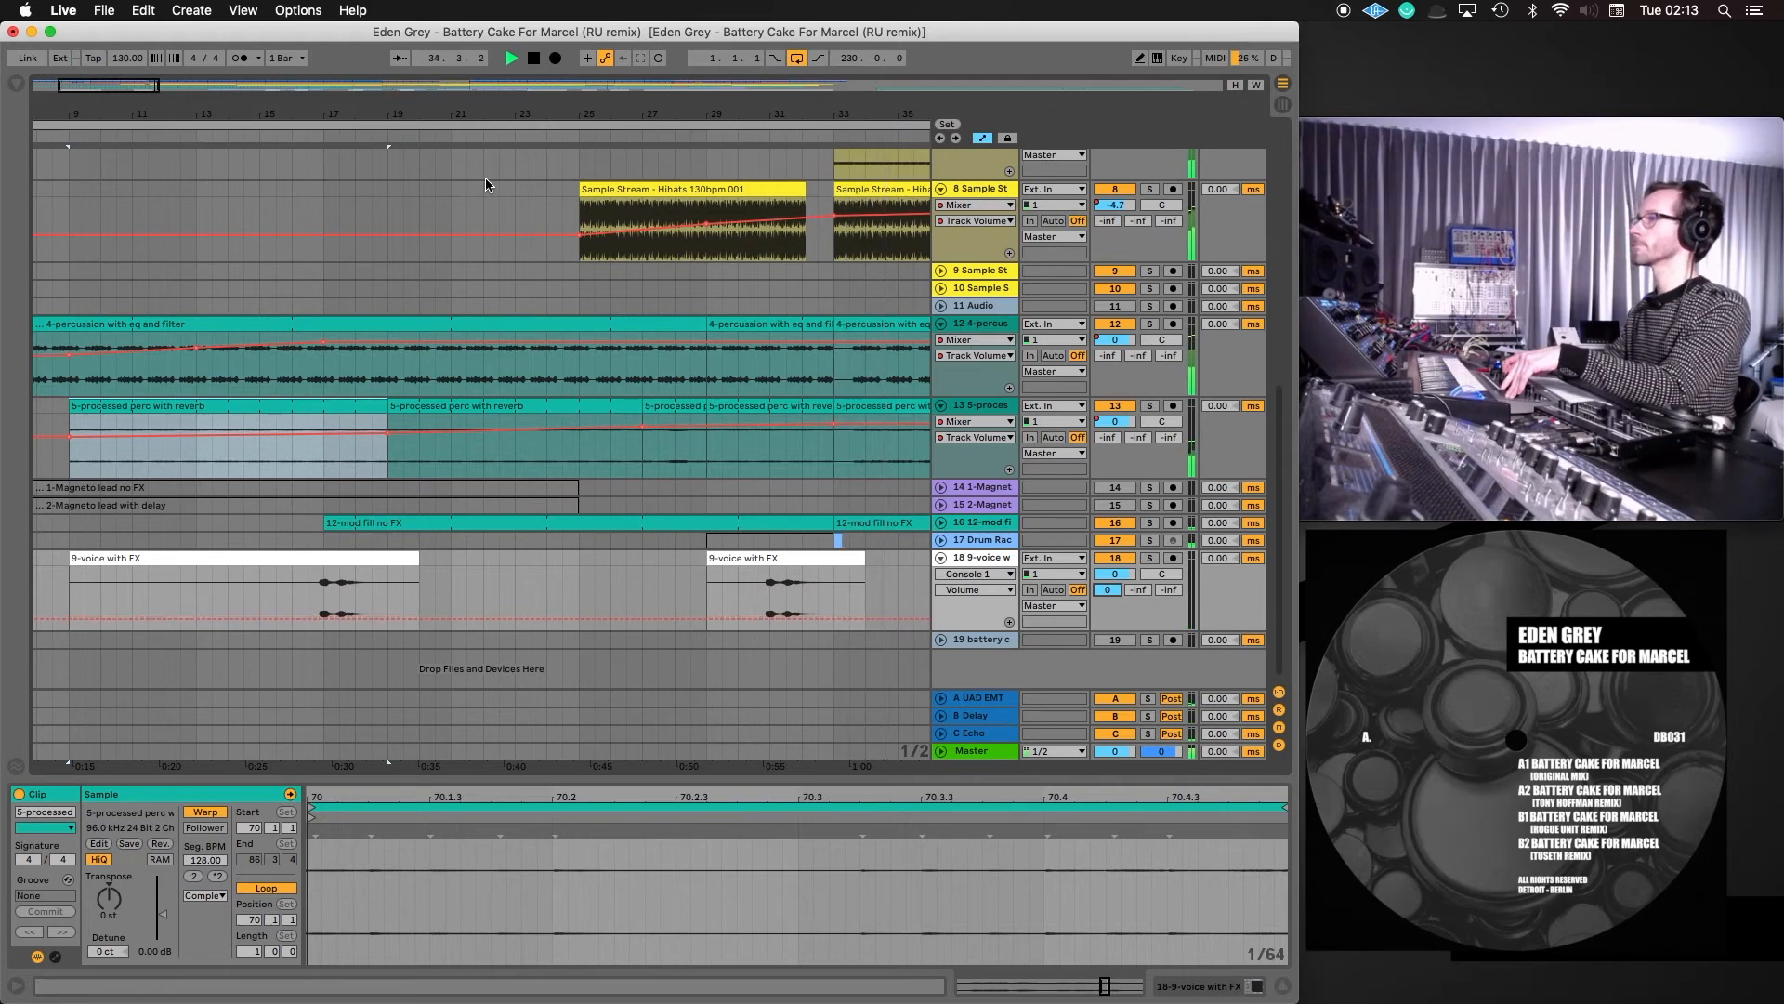
pyautogui.click(737, 133)
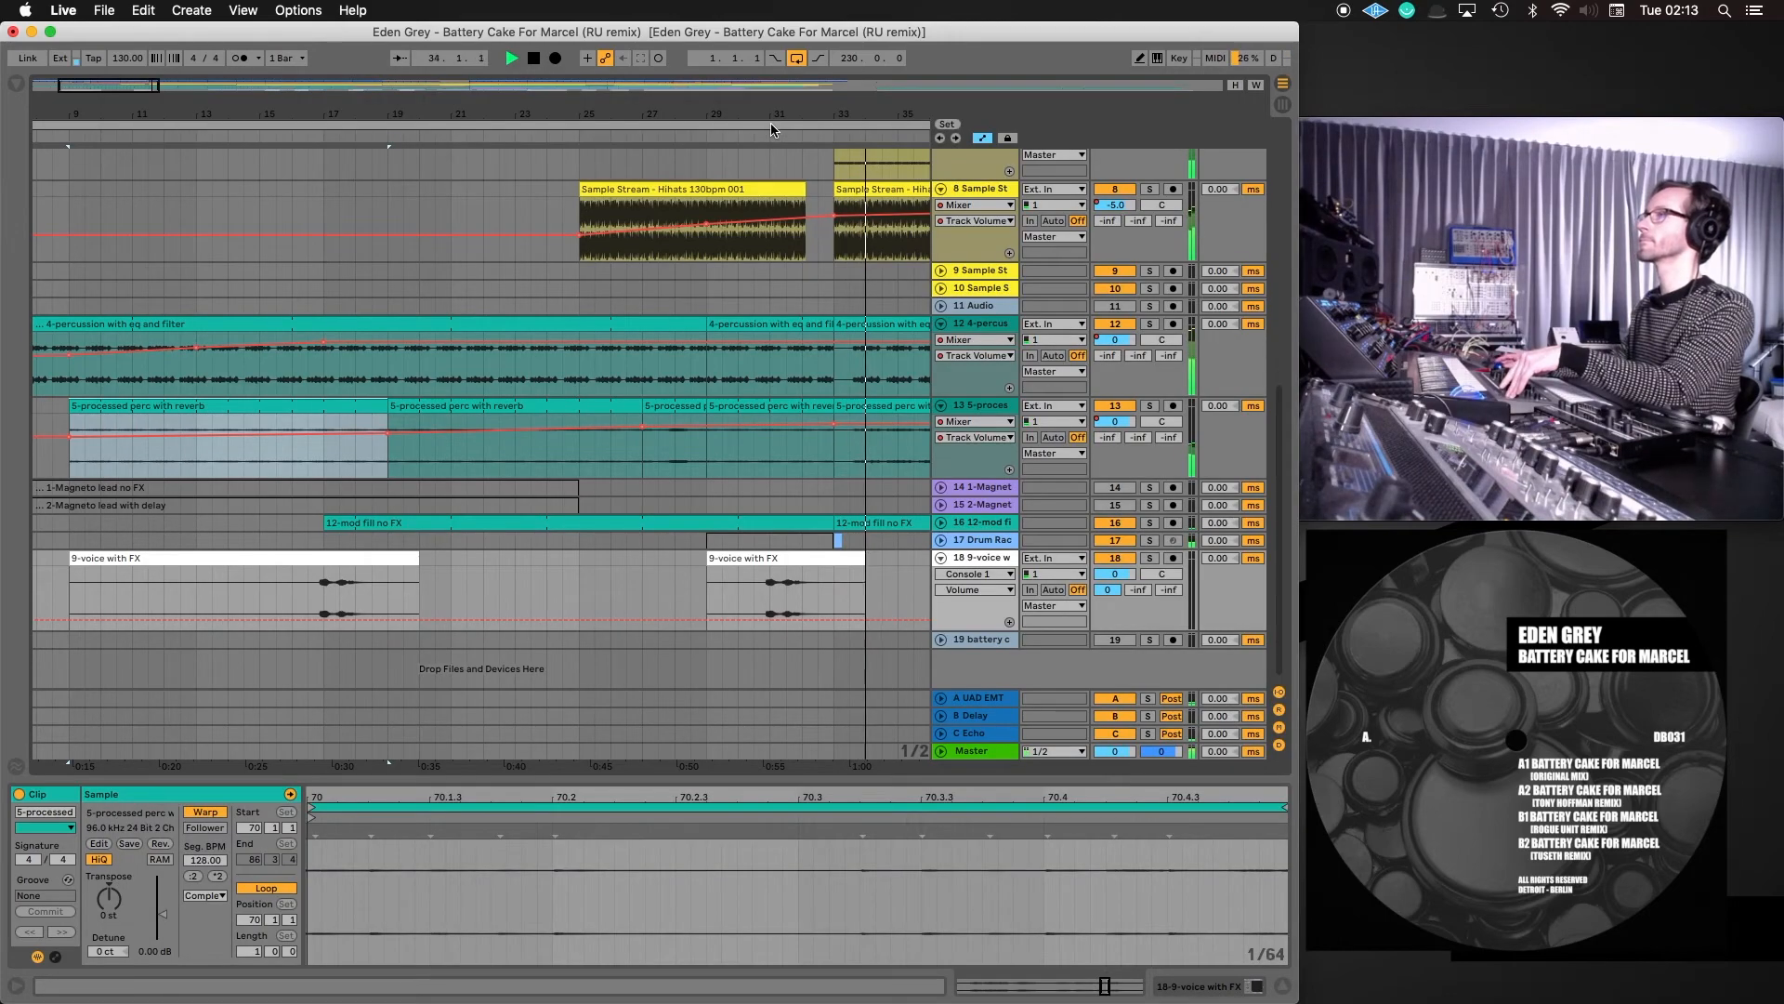
# Compare the mix with track 2, the eq kick, muted and unmuted during playback
pyautogui.scroll(5, 640, 233)
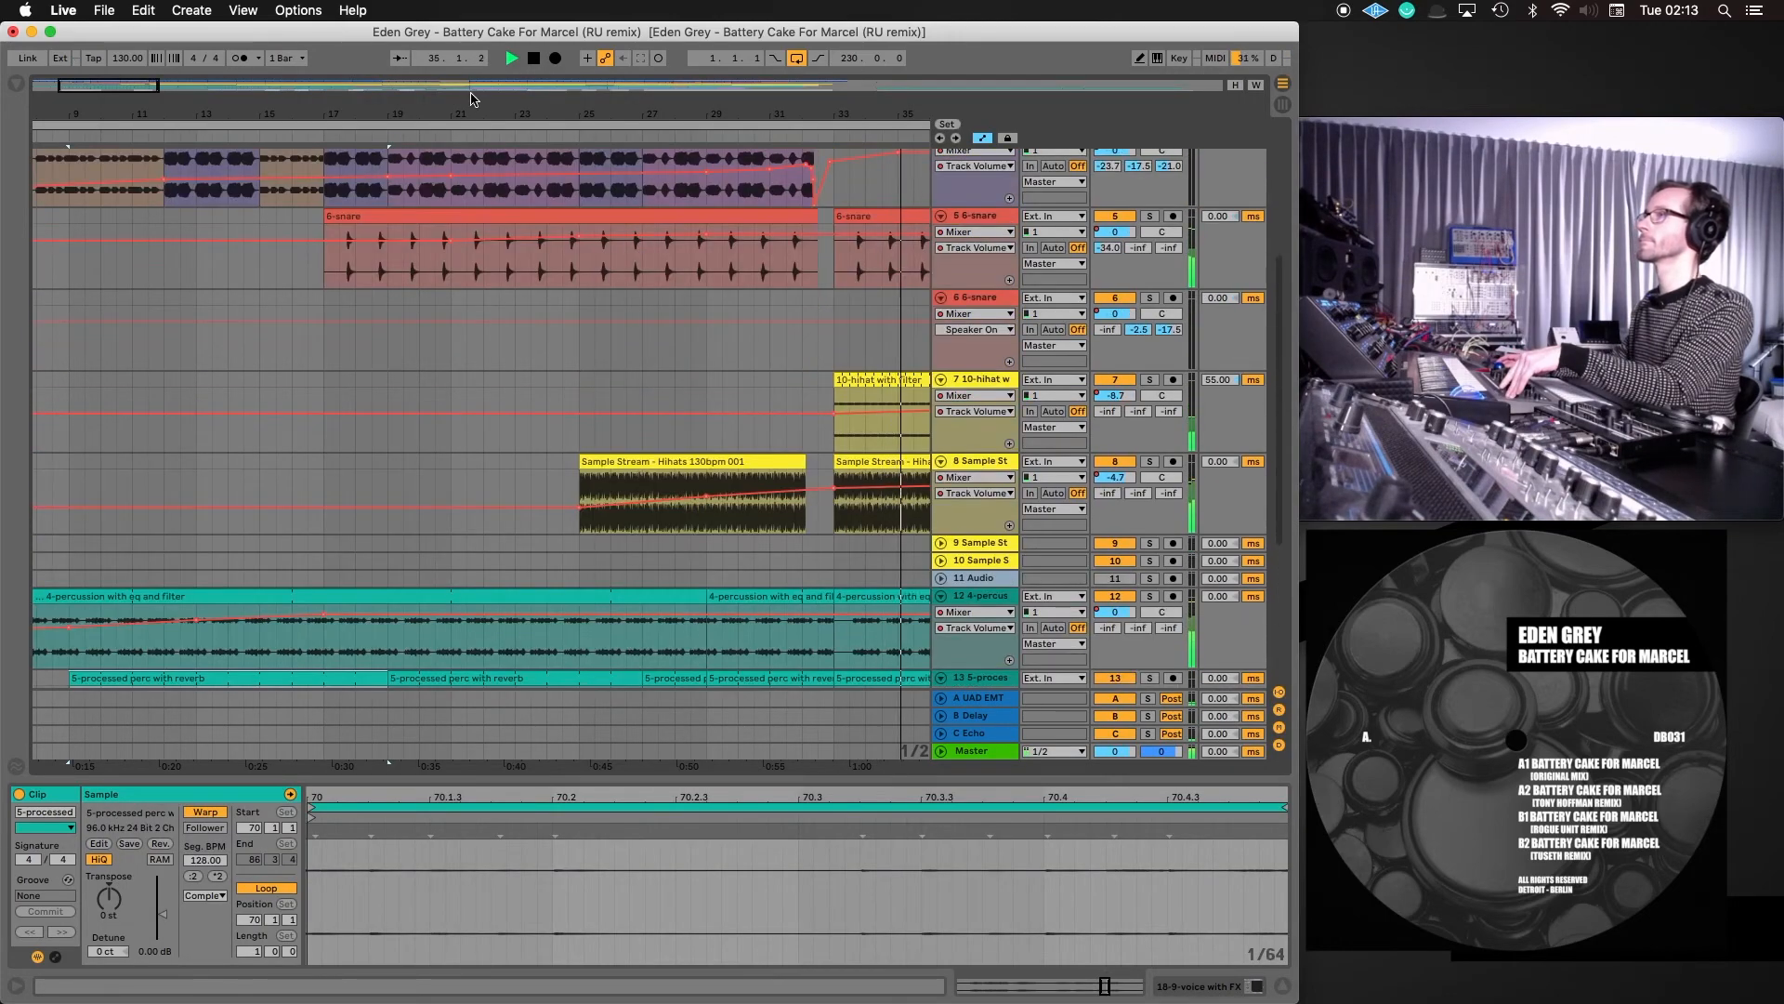
pyautogui.scroll(5, 666, 209)
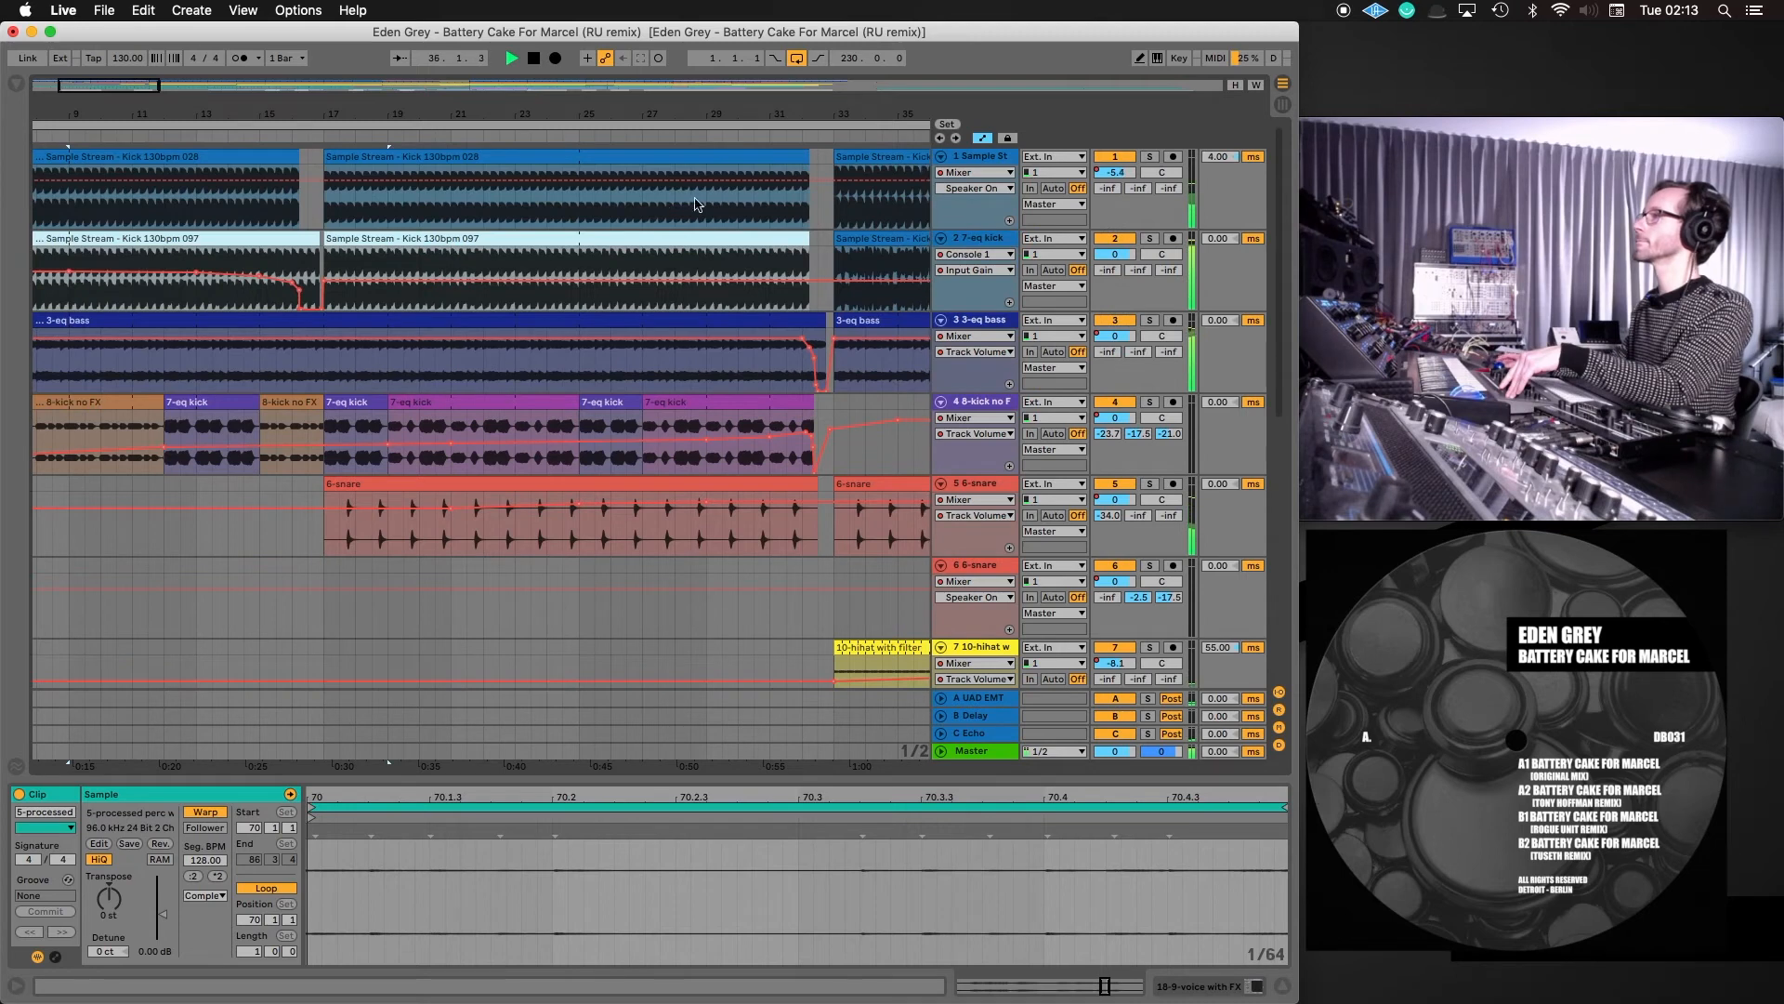
pyautogui.click(1121, 238)
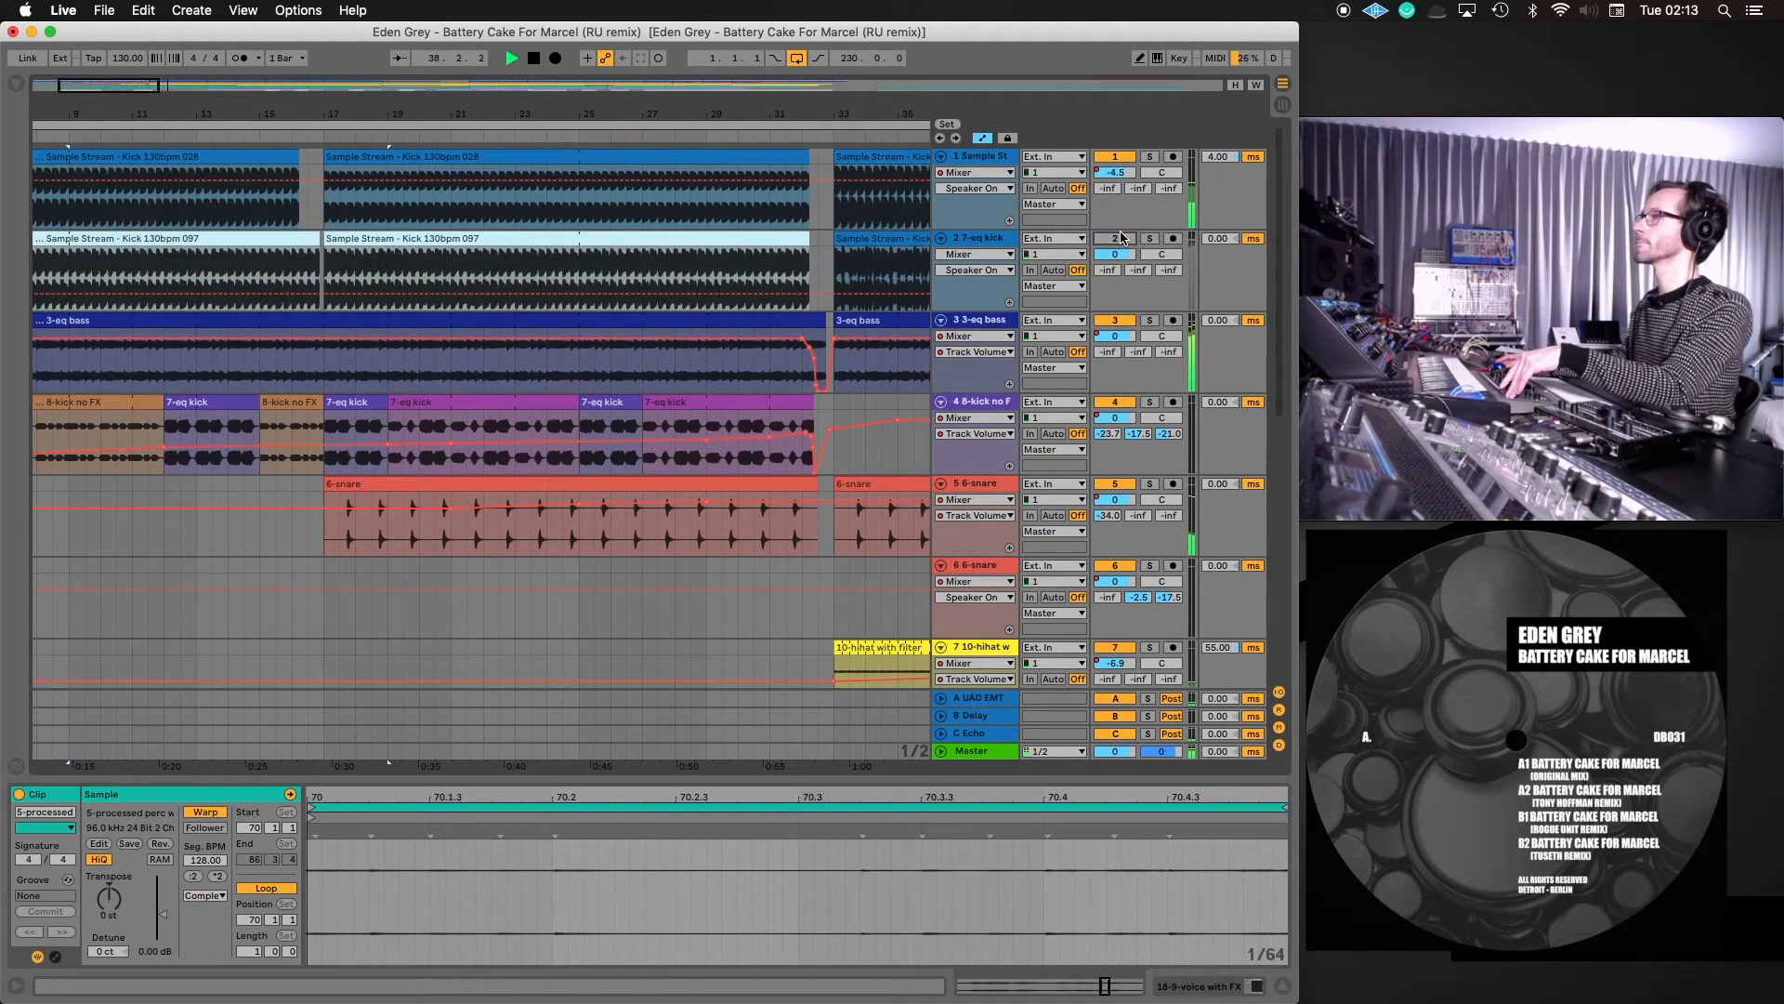
pyautogui.click(1121, 238)
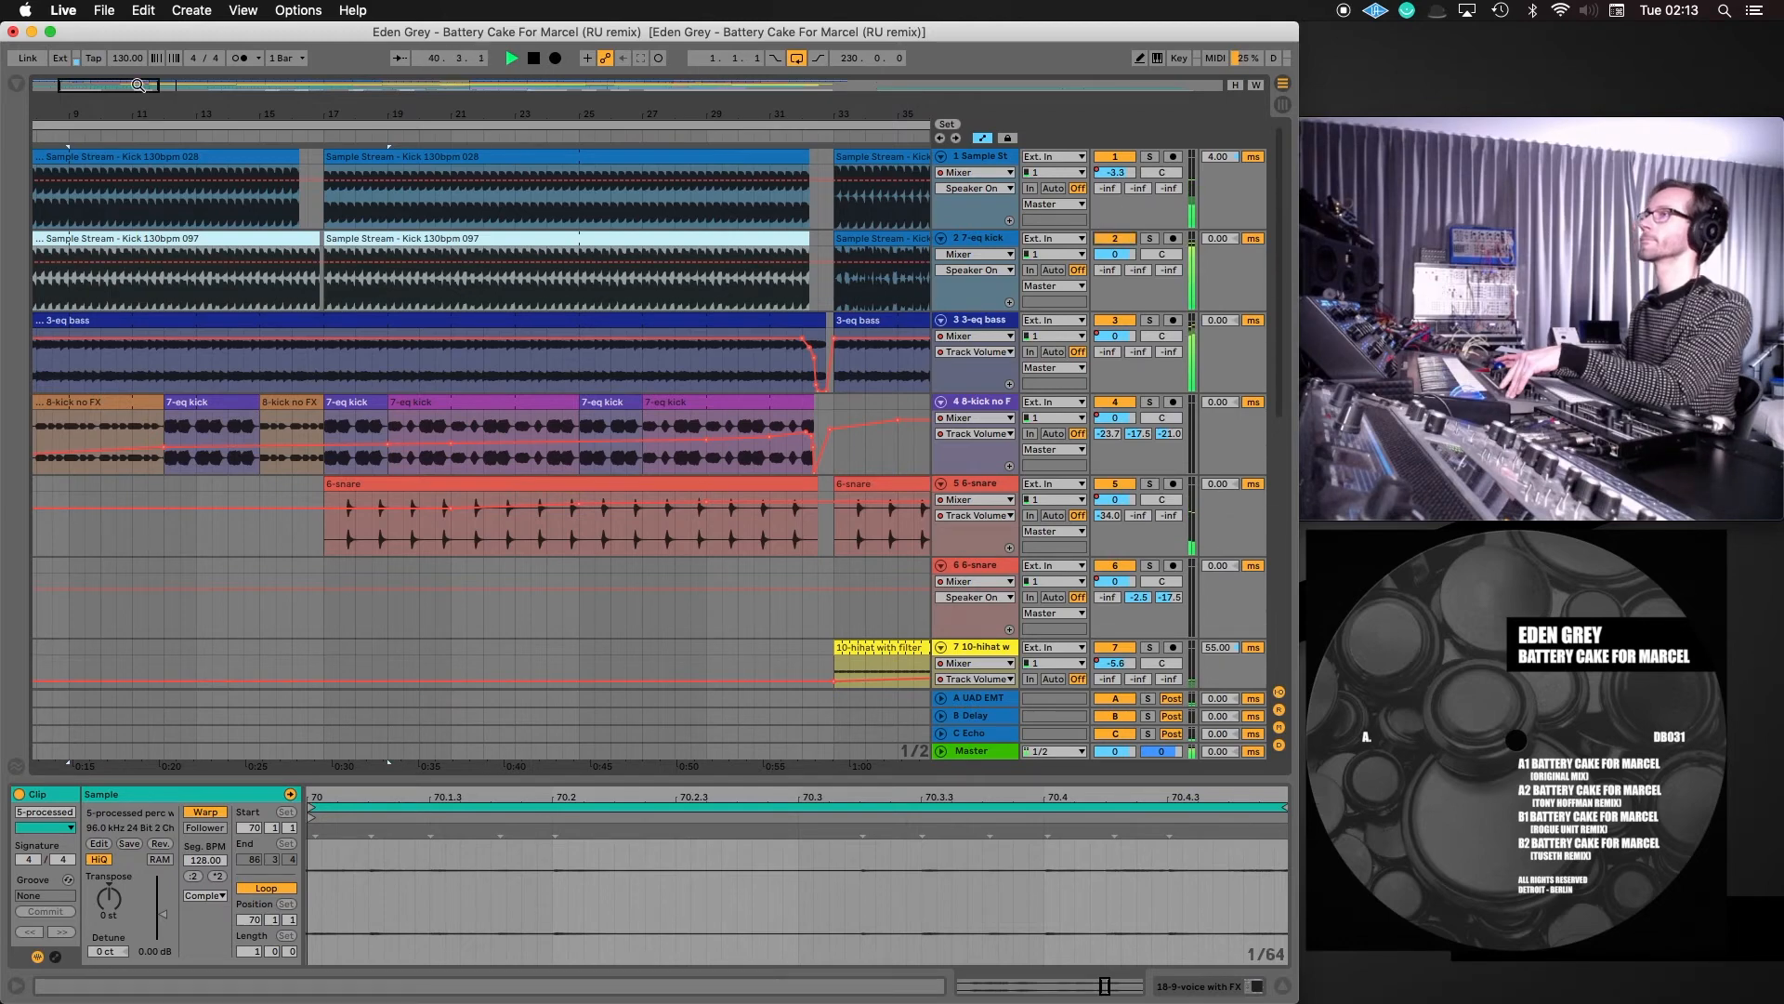
# Open the device chain of track 2, the eq kick, and add an EQ Eight audio effect after Console 1
pyautogui.moveTo(702, 113); pyautogui.dragTo(132, 114)
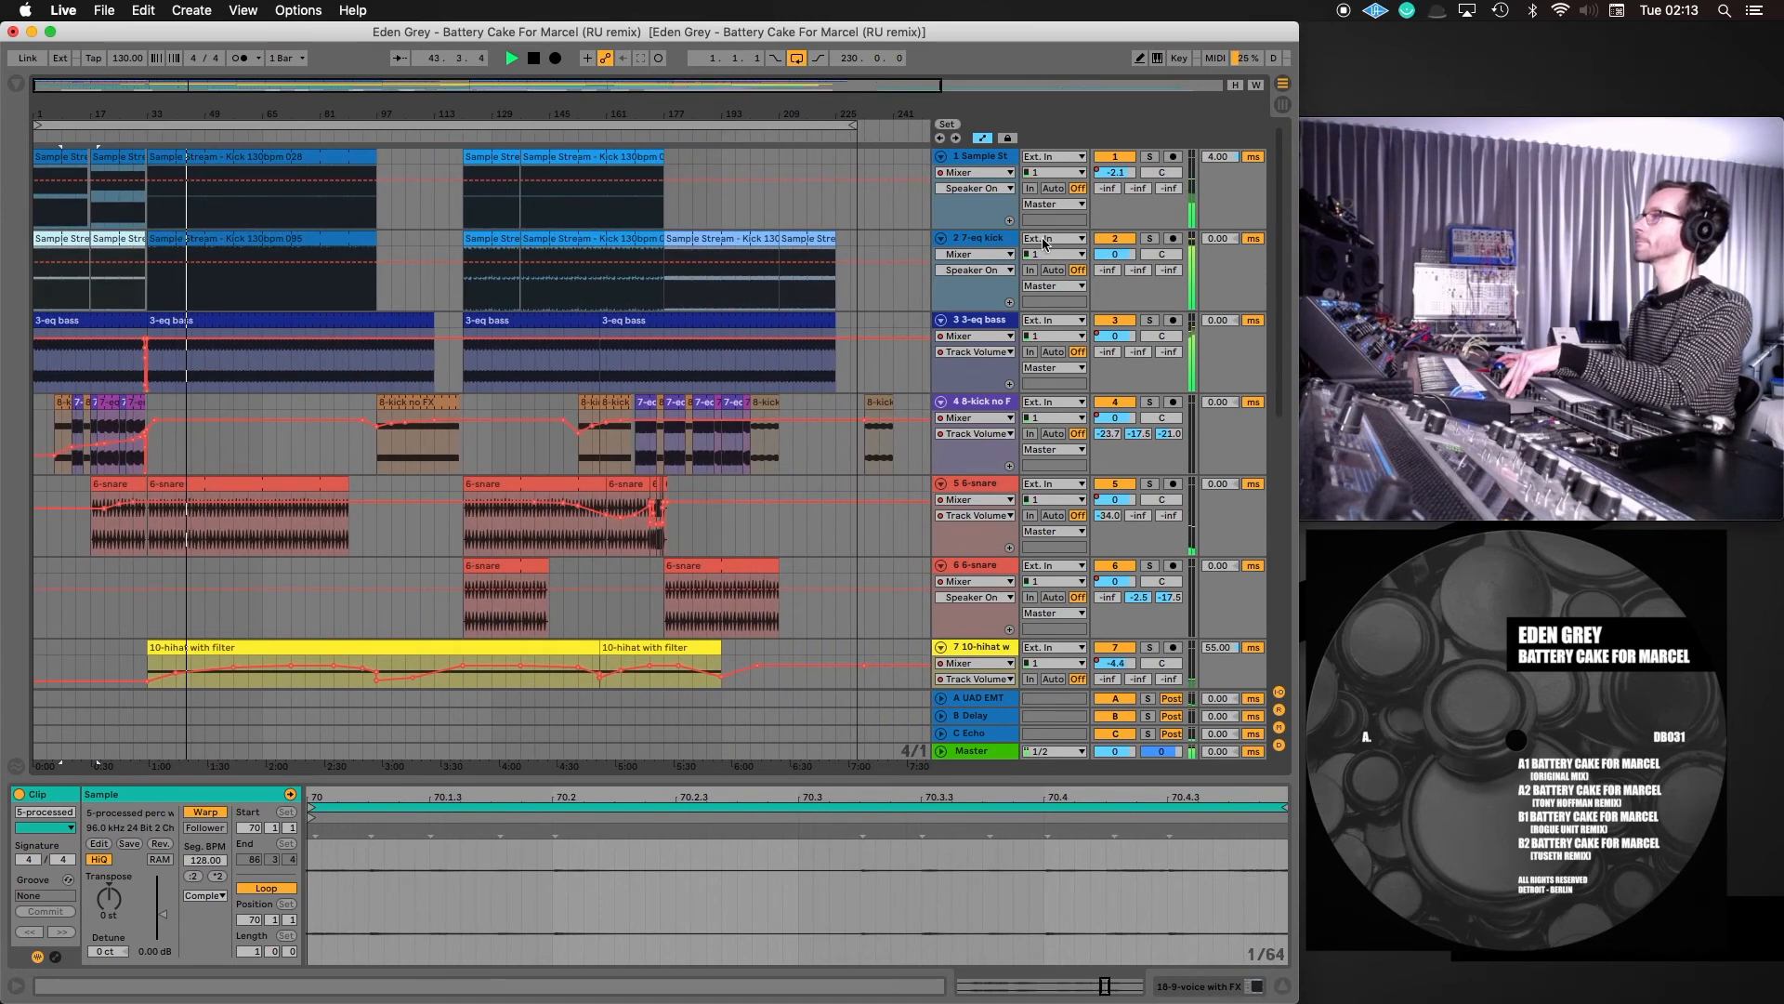
pyautogui.click(993, 240)
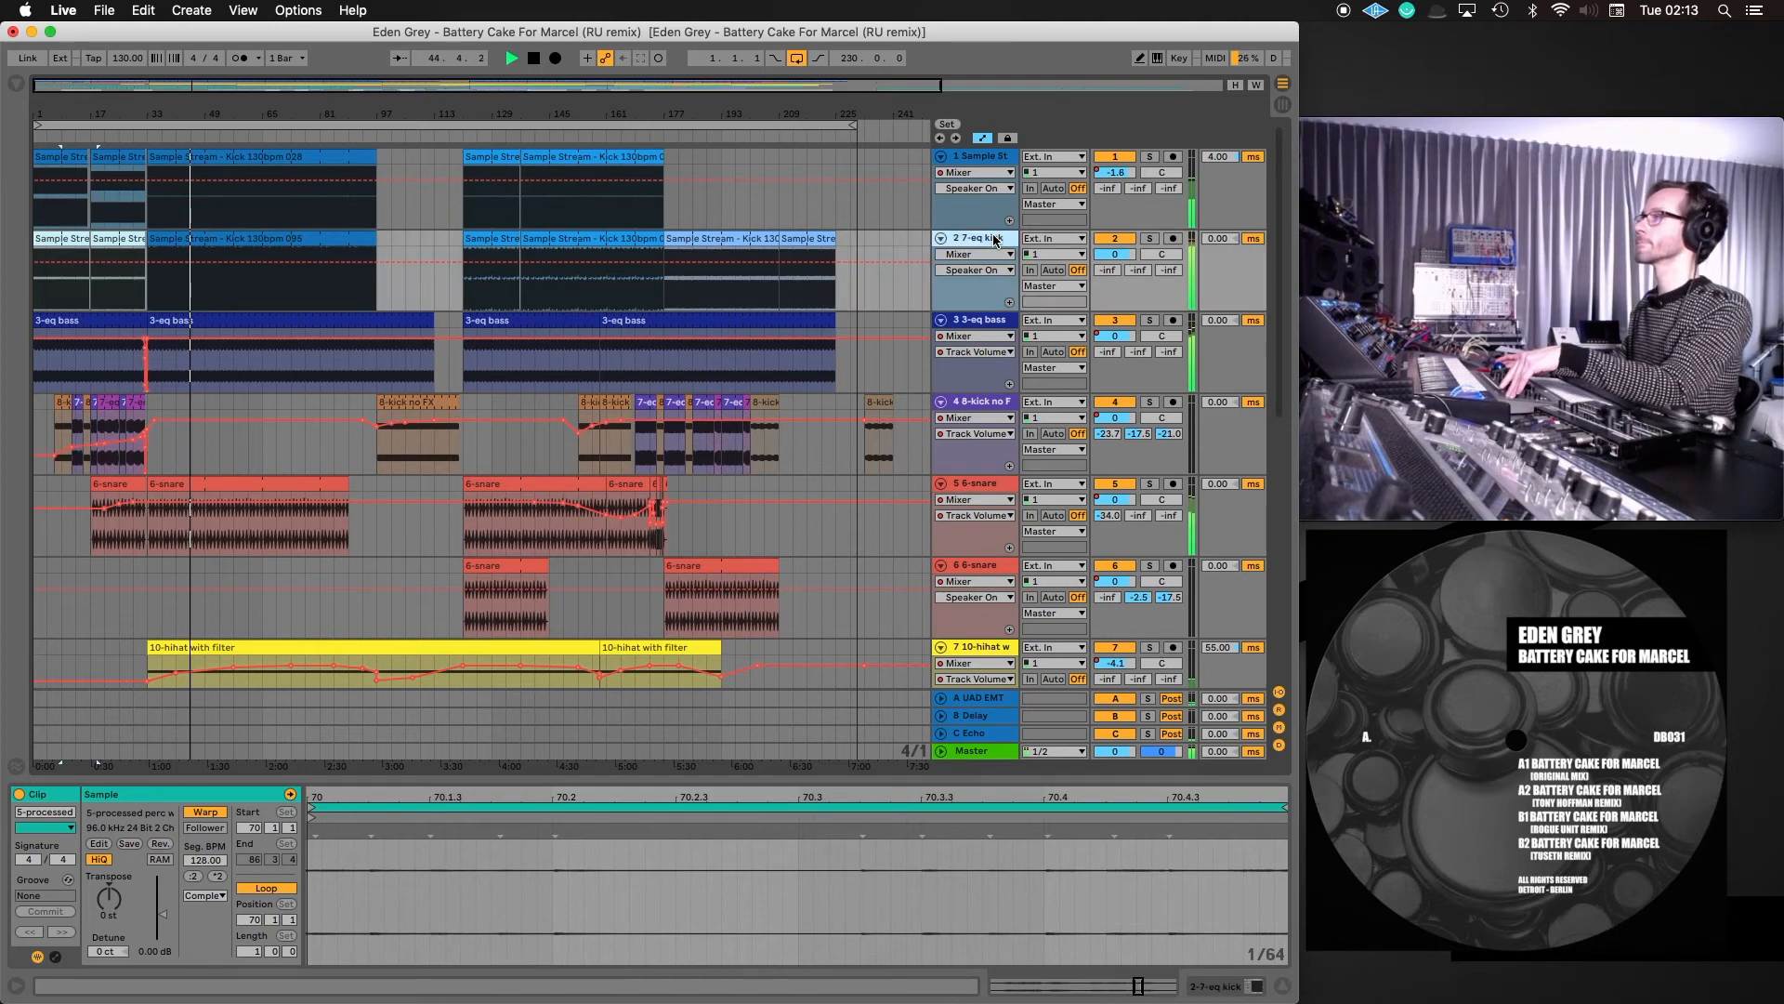
pyautogui.click(994, 239)
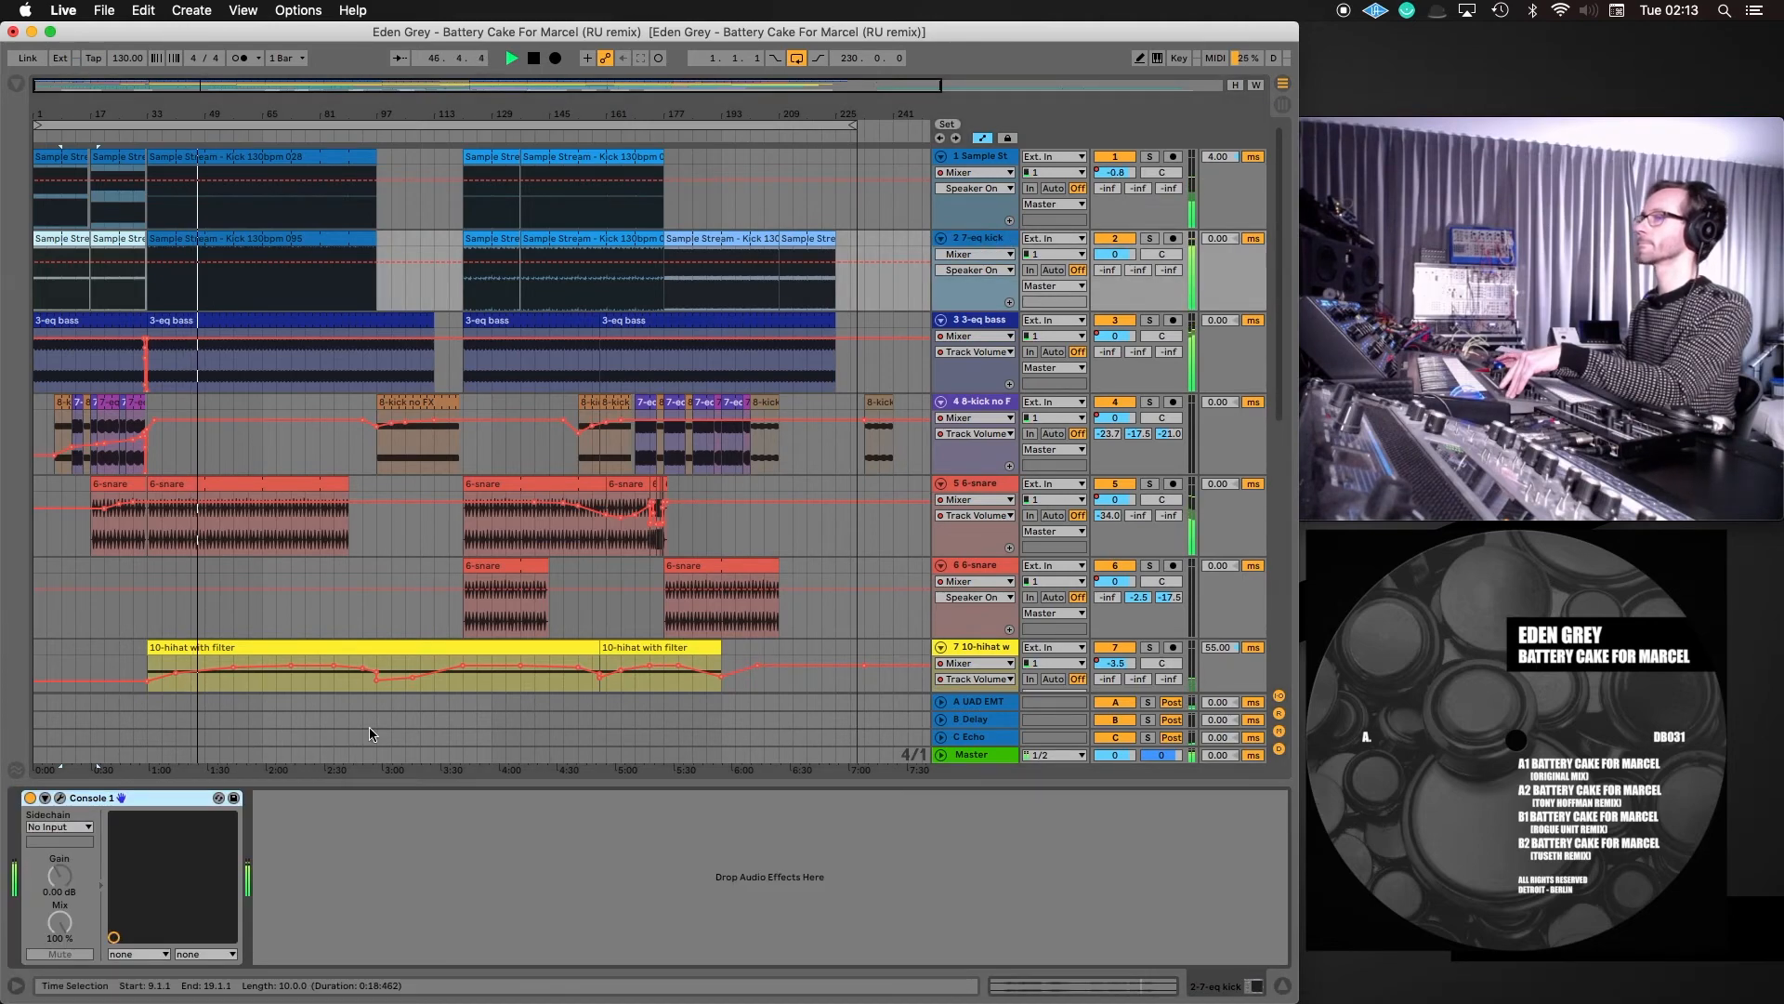
pyautogui.click(18, 84)
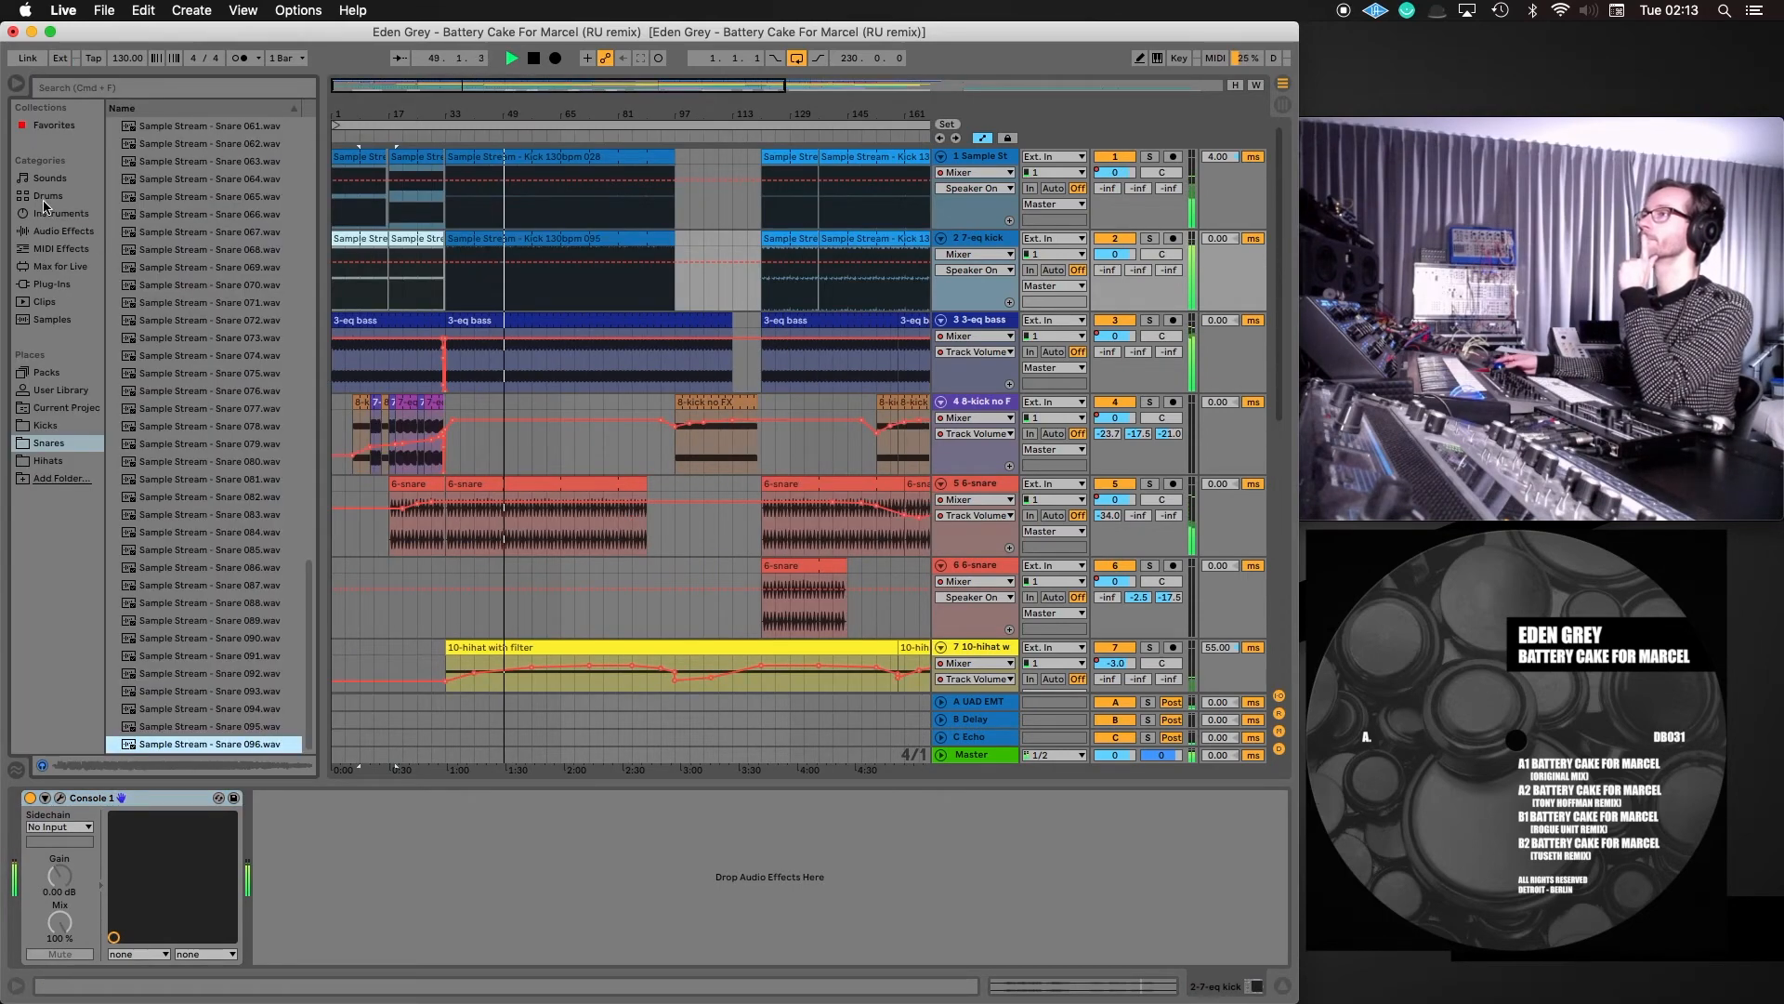
pyautogui.click(41, 230)
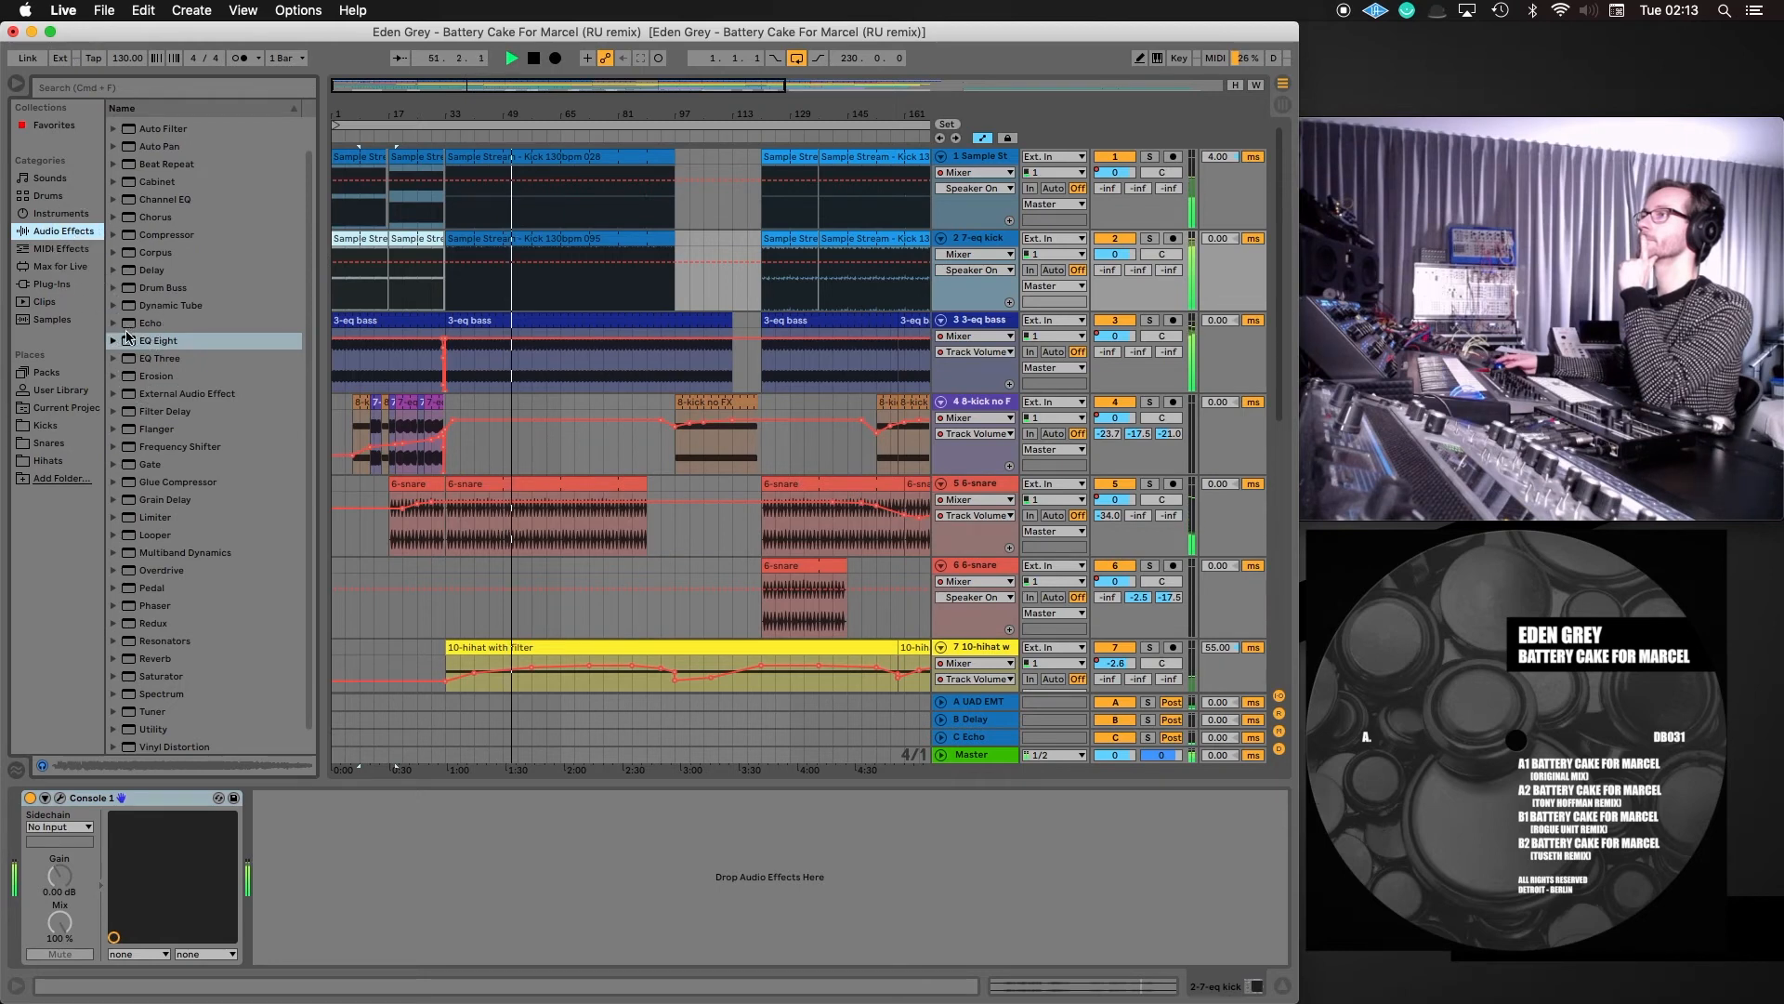
pyautogui.moveTo(128, 345); pyautogui.dragTo(304, 858)
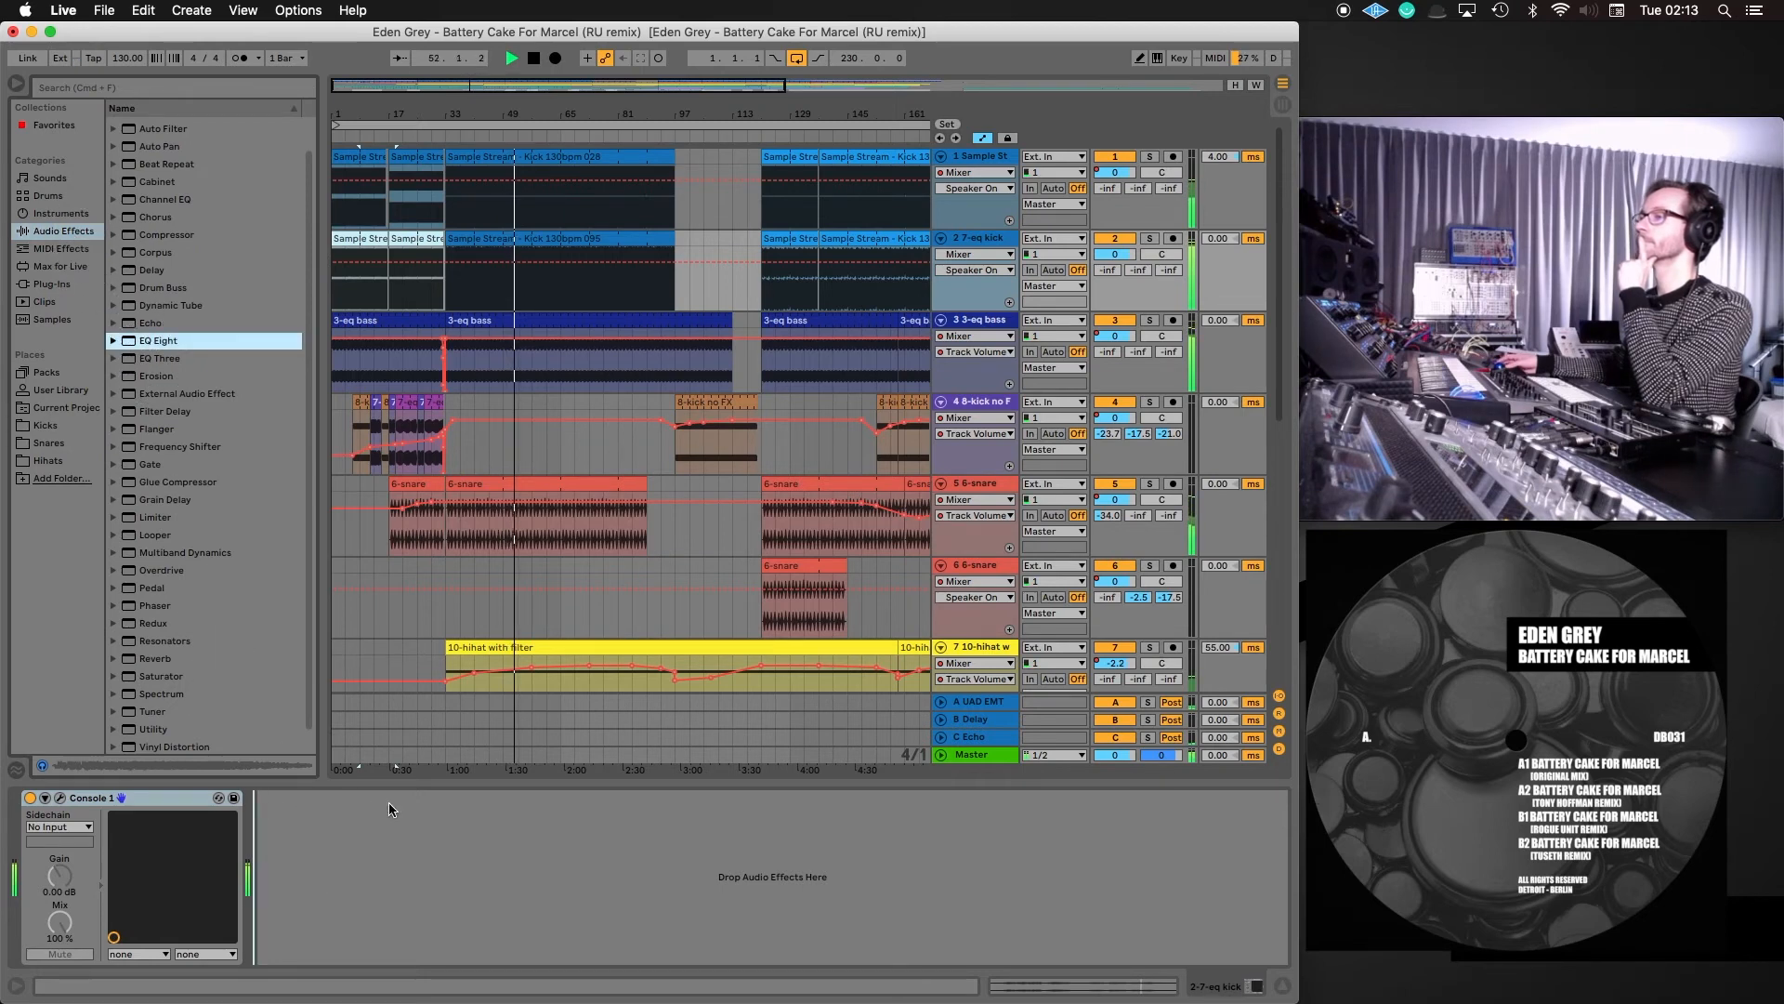
# Sweep EQ Eight band 2 through the kick's lows and set it to 25.5 Hz, -1.43 dB and a Q of 1.94
pyautogui.moveTo(390, 808)
pyautogui.mouseDown()
pyautogui.moveTo(437, 867)
pyautogui.moveTo(395, 823)
pyautogui.mouseUp()
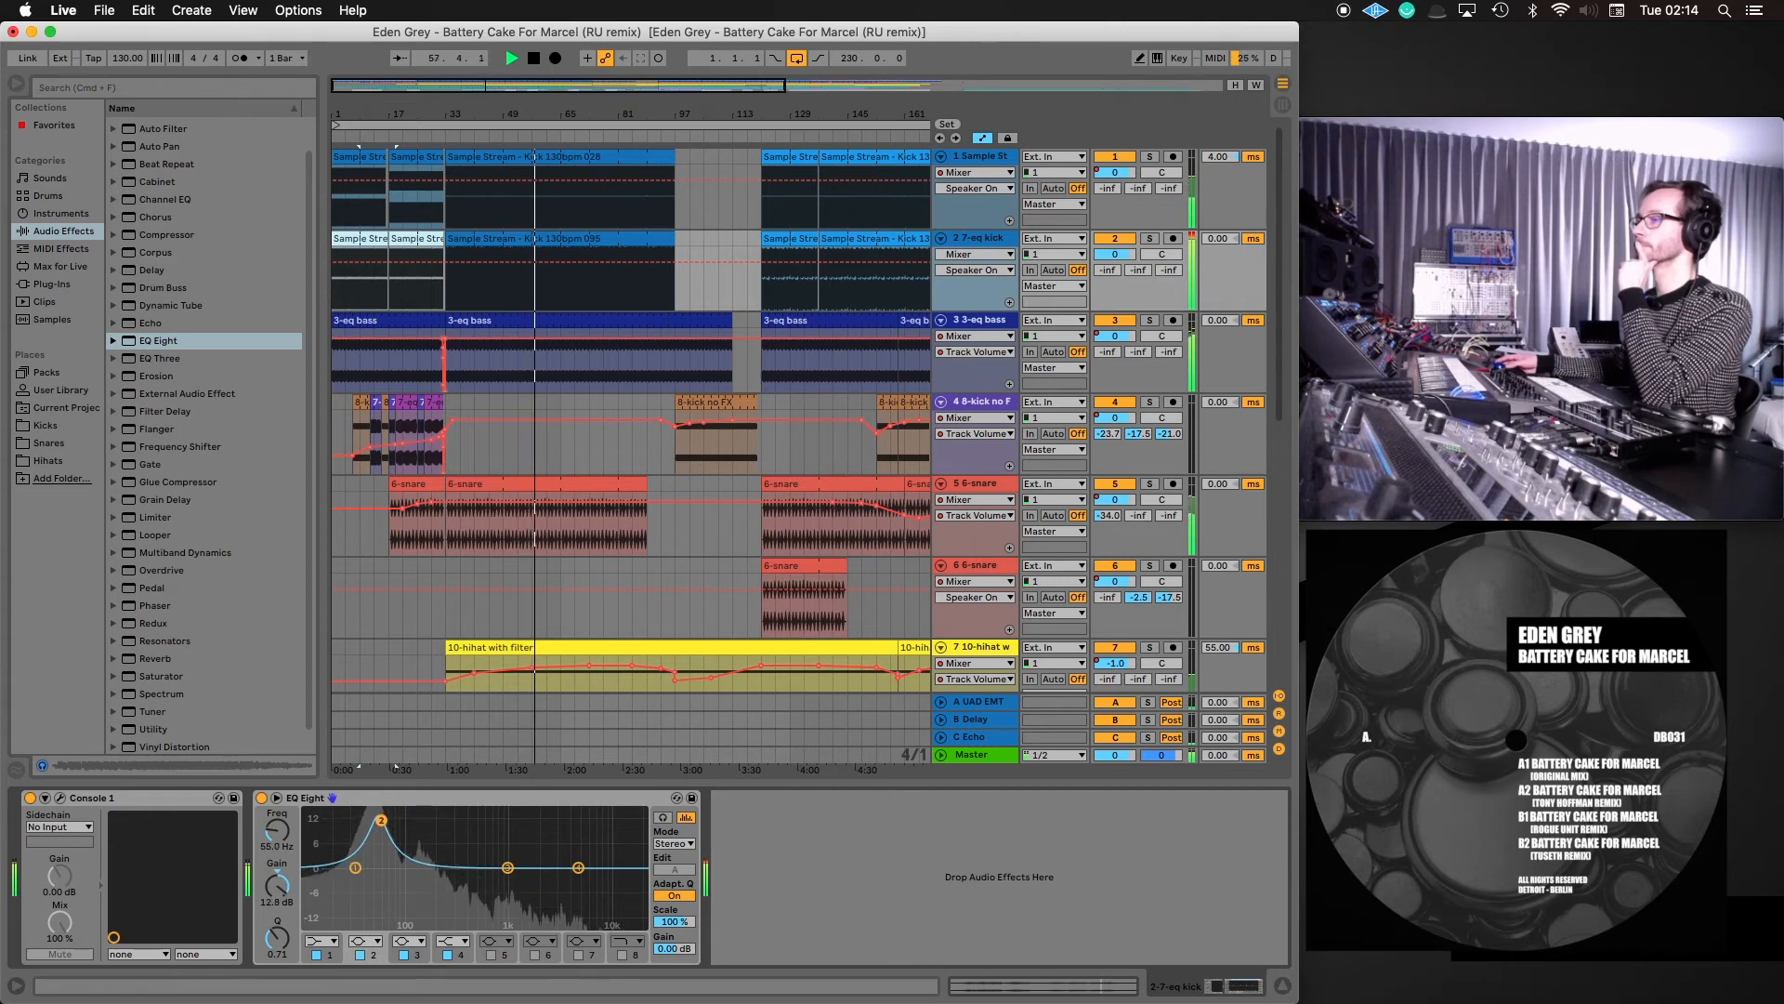
pyautogui.moveTo(380, 819); pyautogui.dragTo(357, 824)
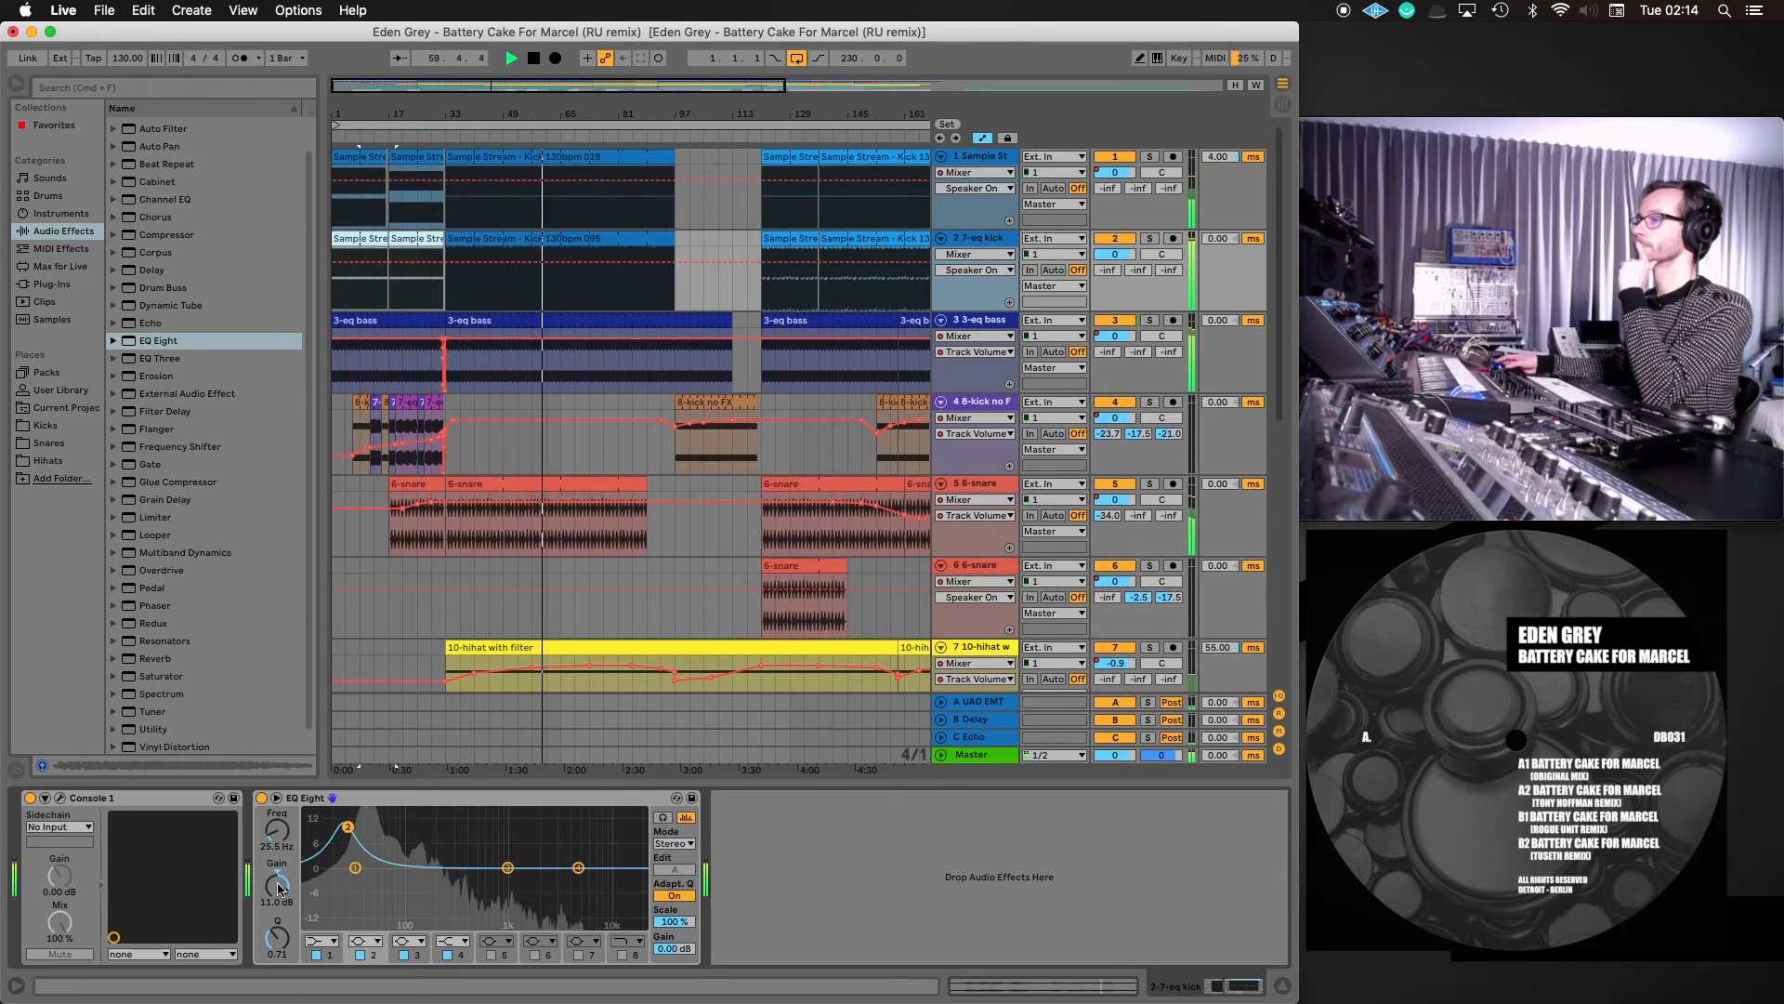
pyautogui.click(280, 953)
pyautogui.moveTo(279, 941)
pyautogui.mouseDown()
pyautogui.moveTo(279, 914)
pyautogui.moveTo(271, 957)
pyautogui.mouseUp()
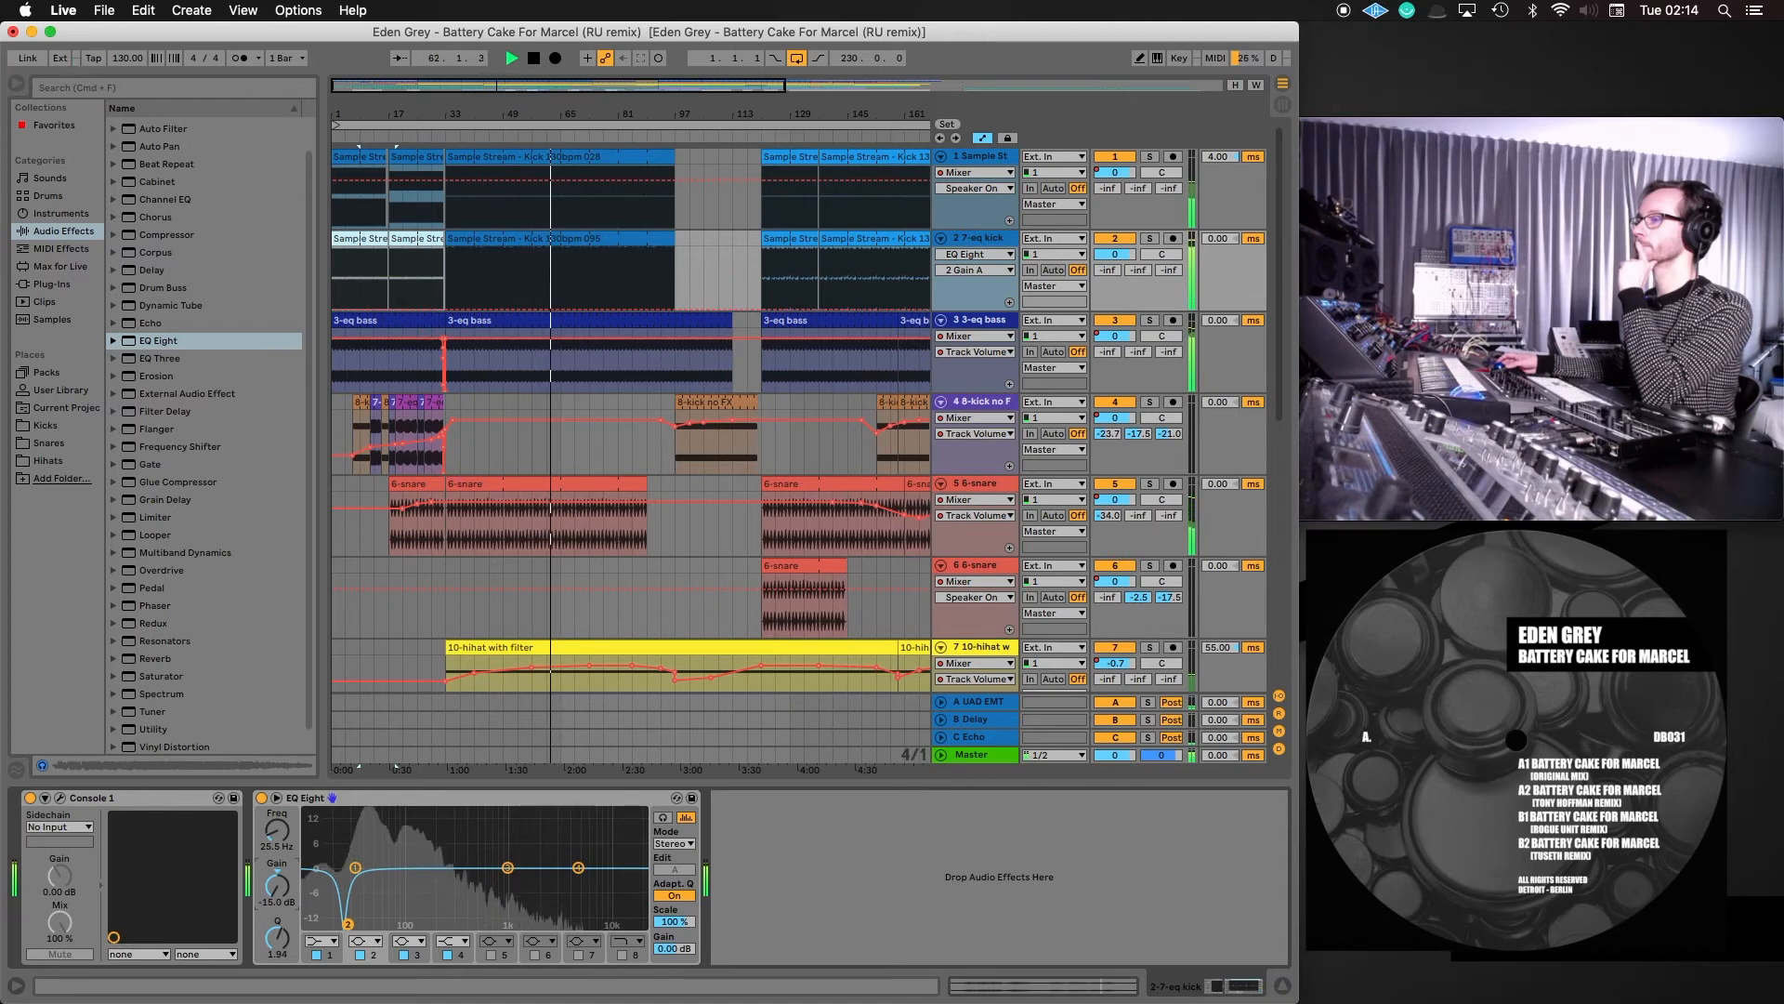
pyautogui.moveTo(277, 885)
pyautogui.mouseDown()
pyautogui.moveTo(277, 836)
pyautogui.moveTo(277, 856)
pyautogui.mouseUp()
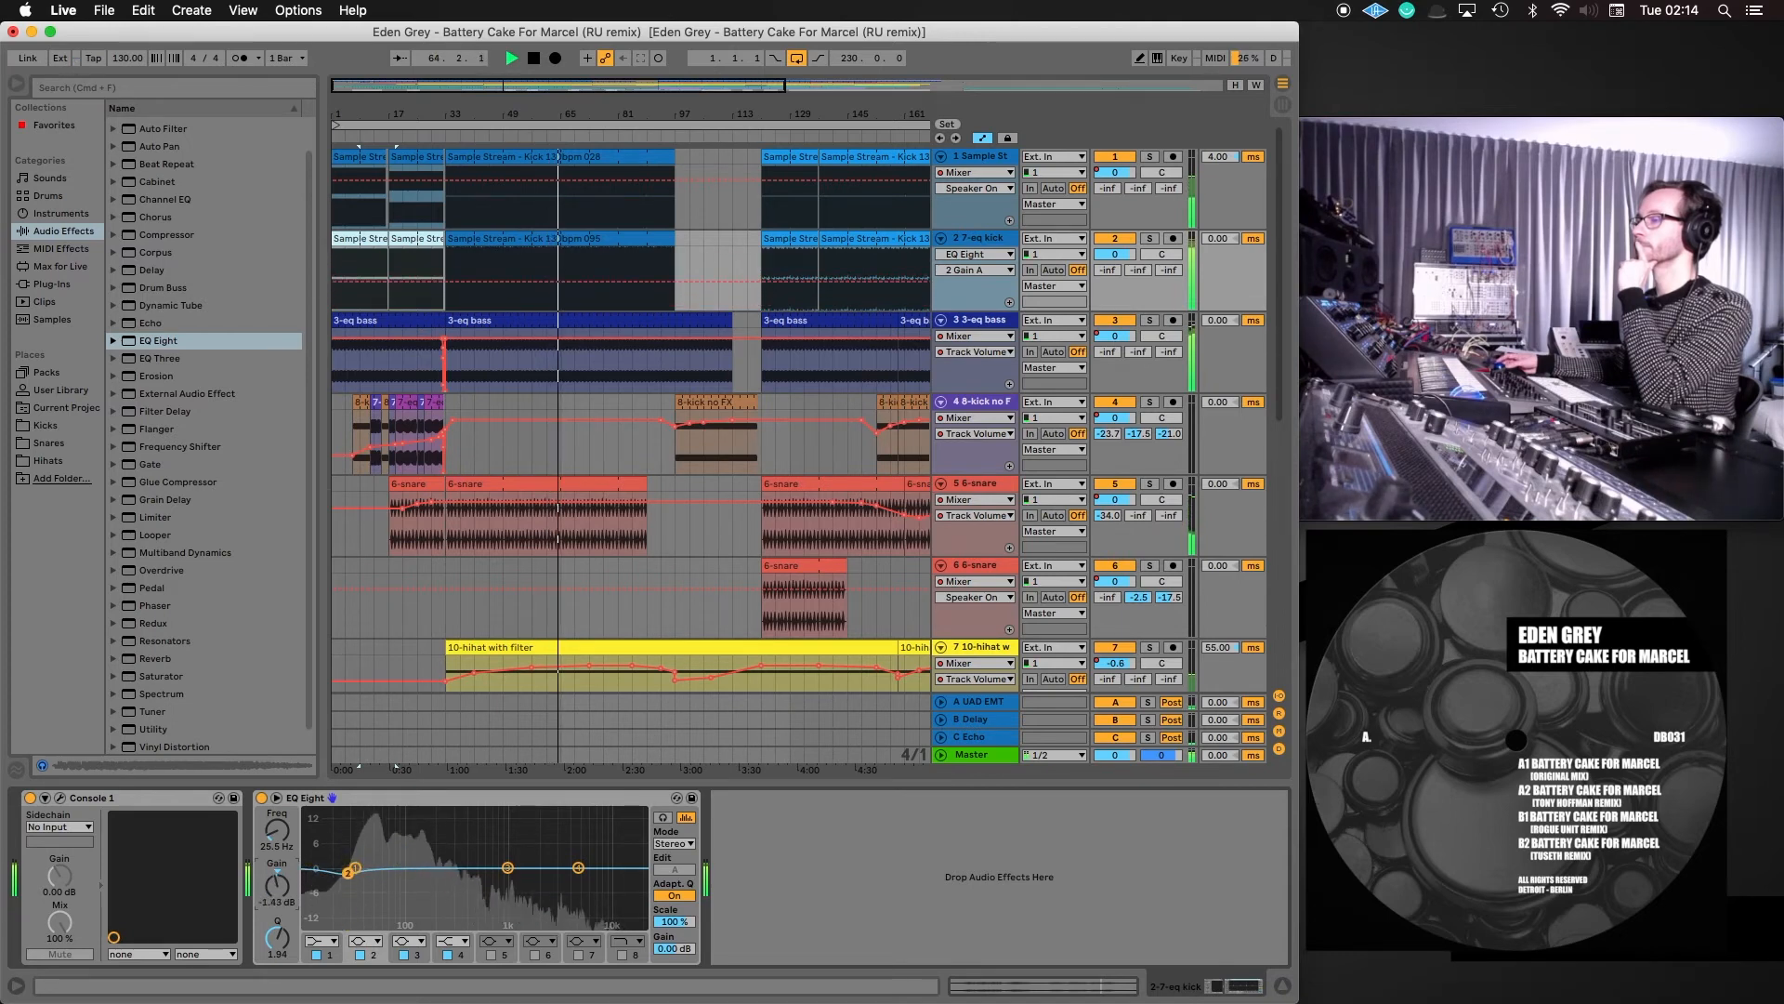
# Sweep band 3 of the kick's EQ Eight and set it to about 126 Hz, -1.67 dB and a Q of 2.70
pyautogui.click(509, 867)
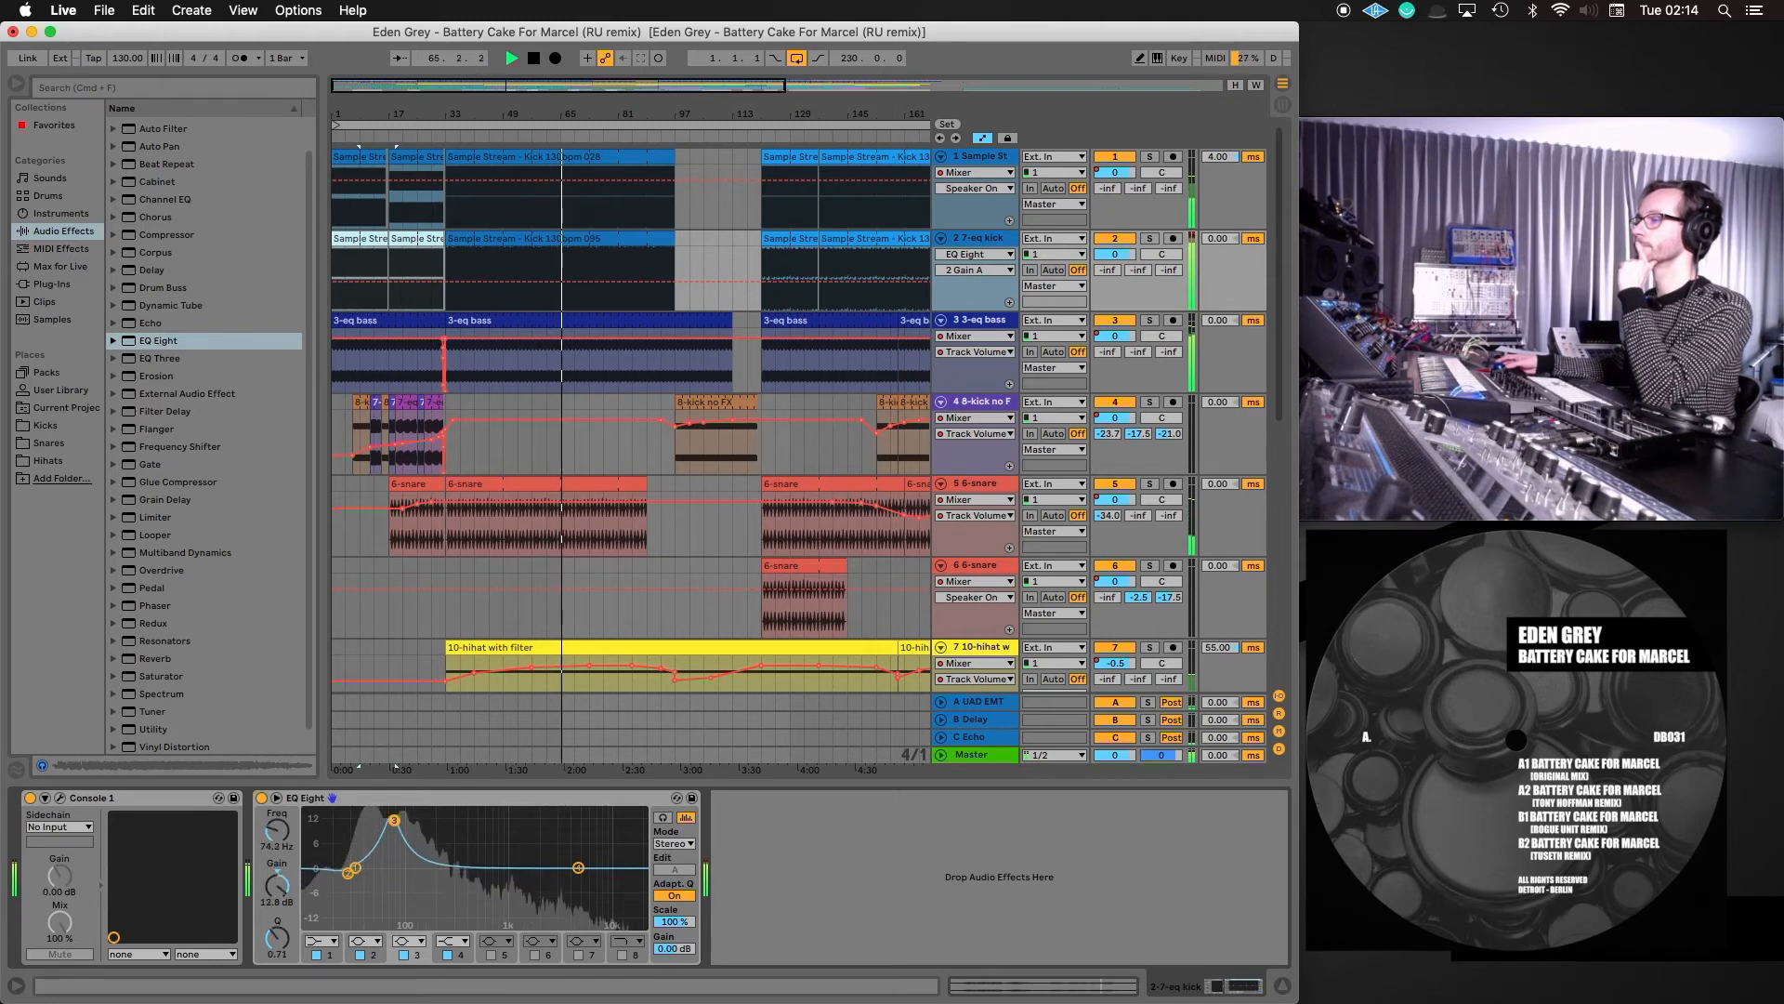
pyautogui.moveTo(388, 828); pyautogui.dragTo(391, 834)
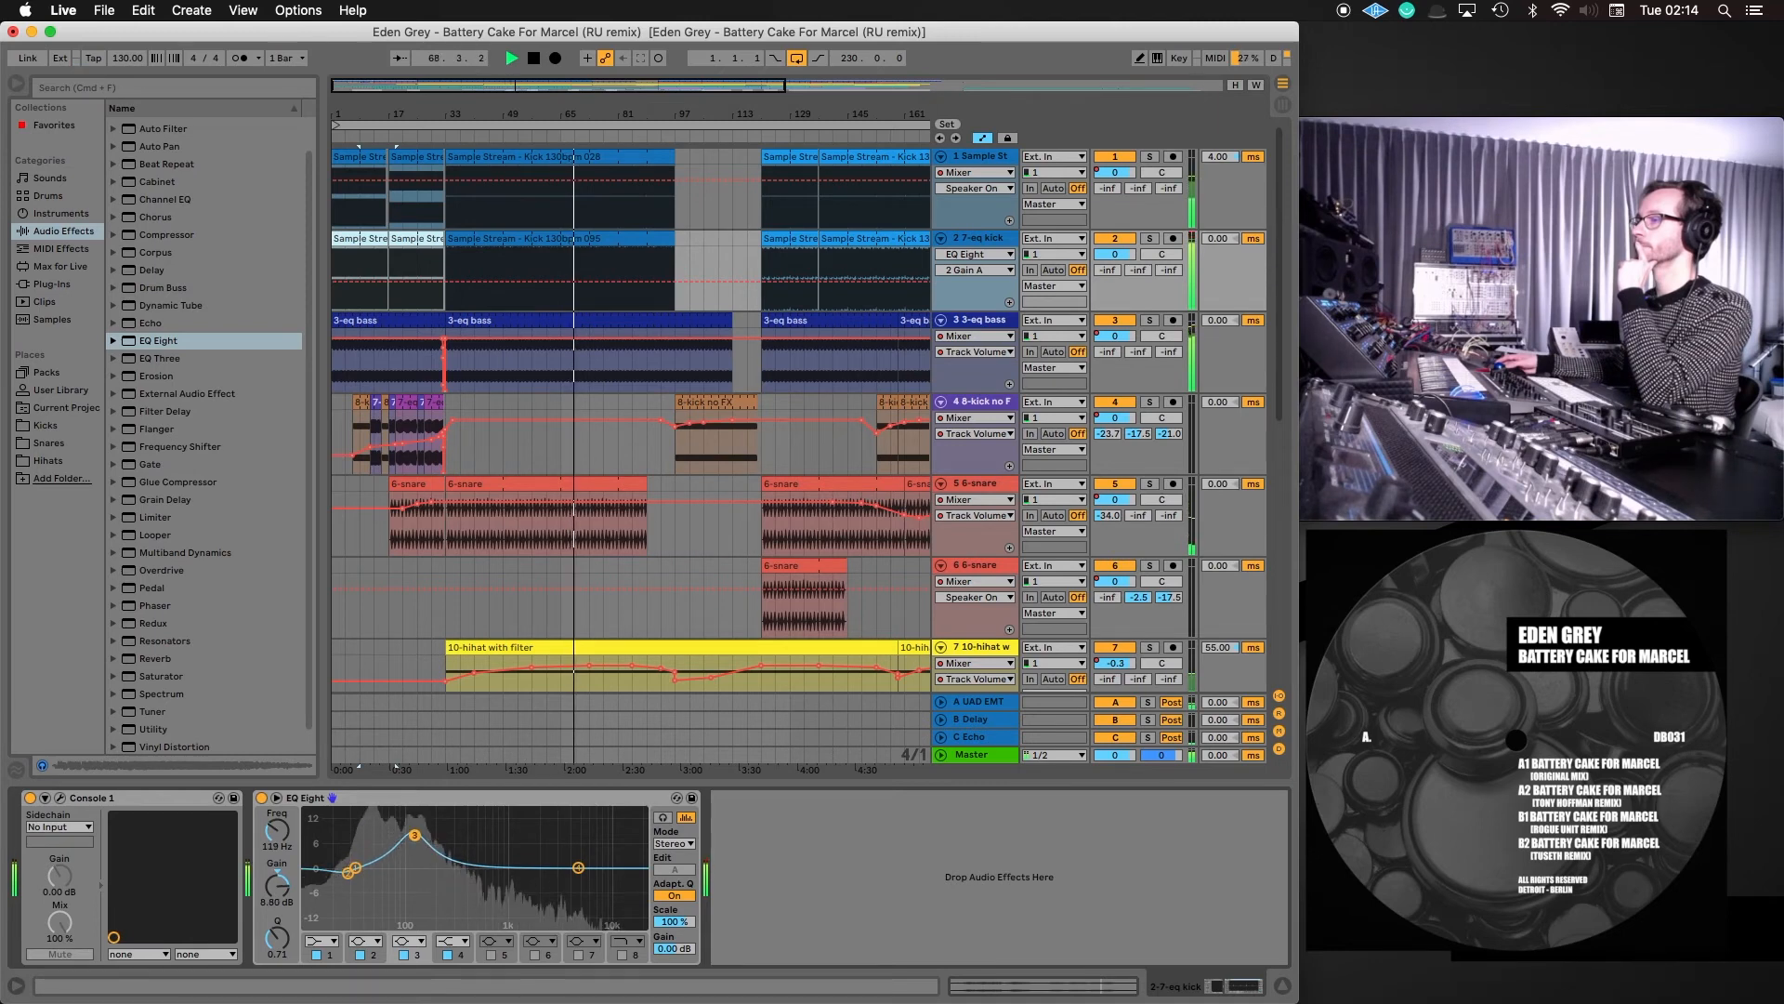
pyautogui.moveTo(414, 834); pyautogui.dragTo(418, 834)
pyautogui.moveTo(278, 935)
pyautogui.mouseDown()
pyautogui.moveTo(278, 892)
pyautogui.moveTo(275, 938)
pyautogui.mouseUp()
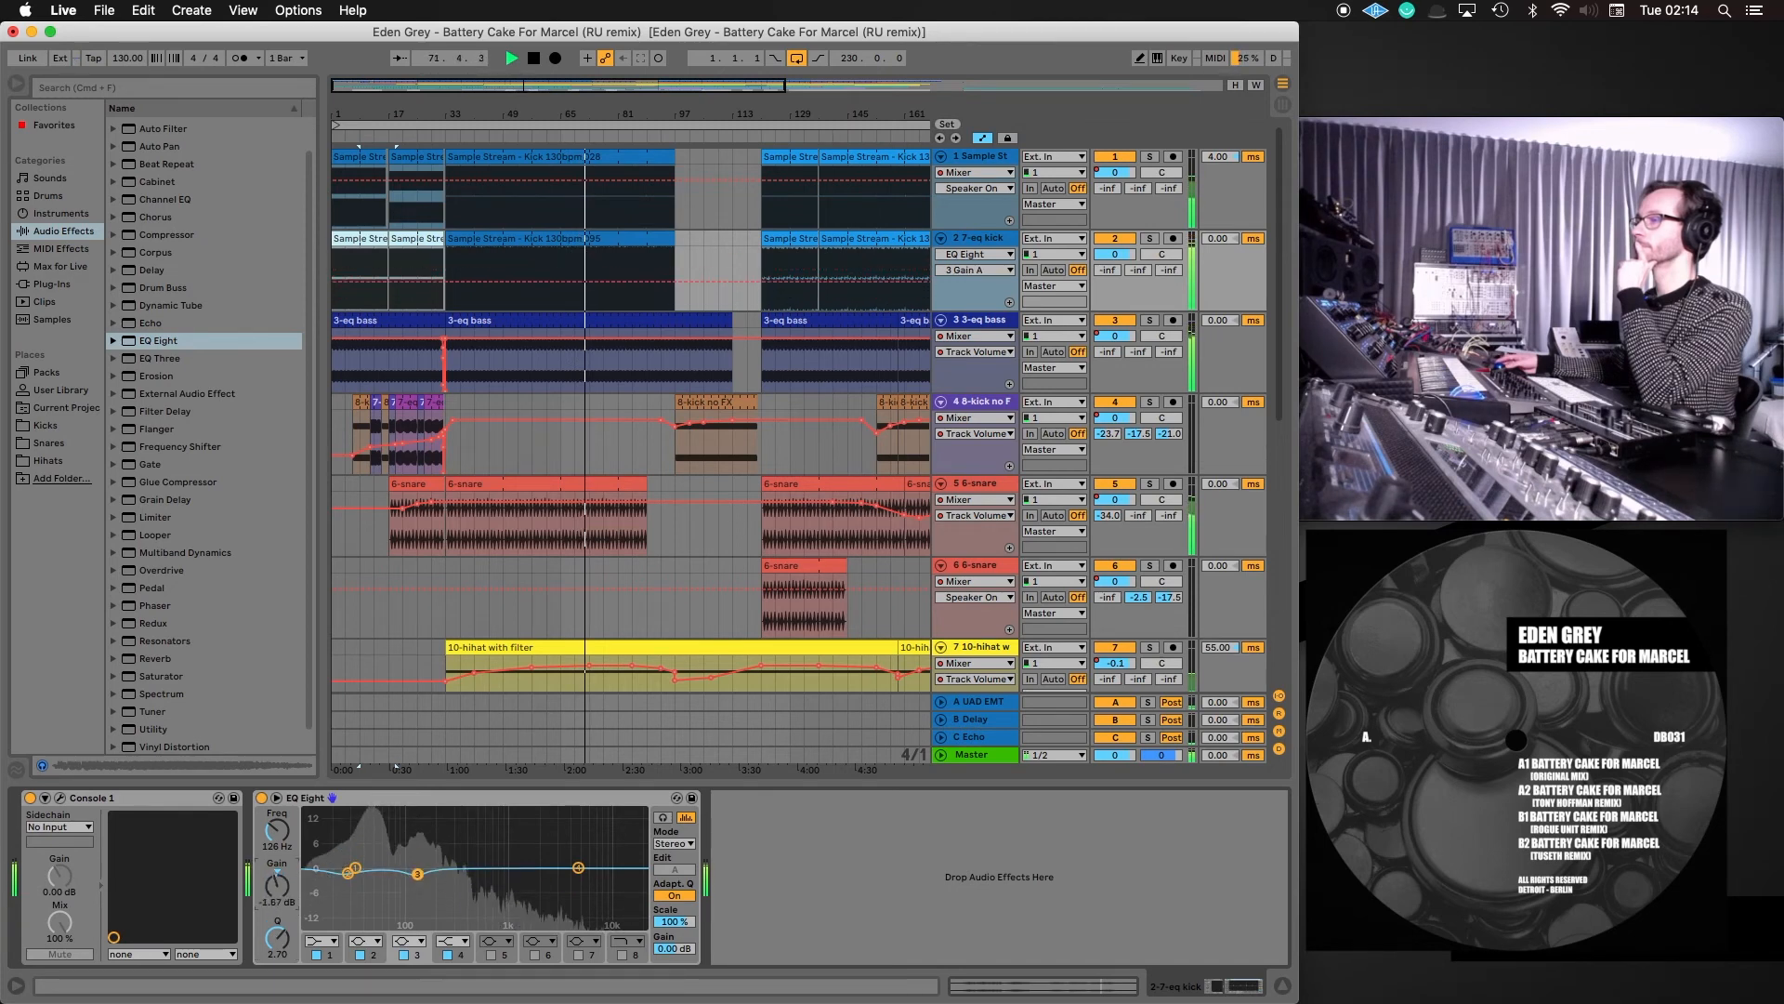
# Make band 4 a bell at 100 Hz with 1.61 dB gain and a Q of 6.69, and compare with EQ Eight bypassed
pyautogui.click(453, 941)
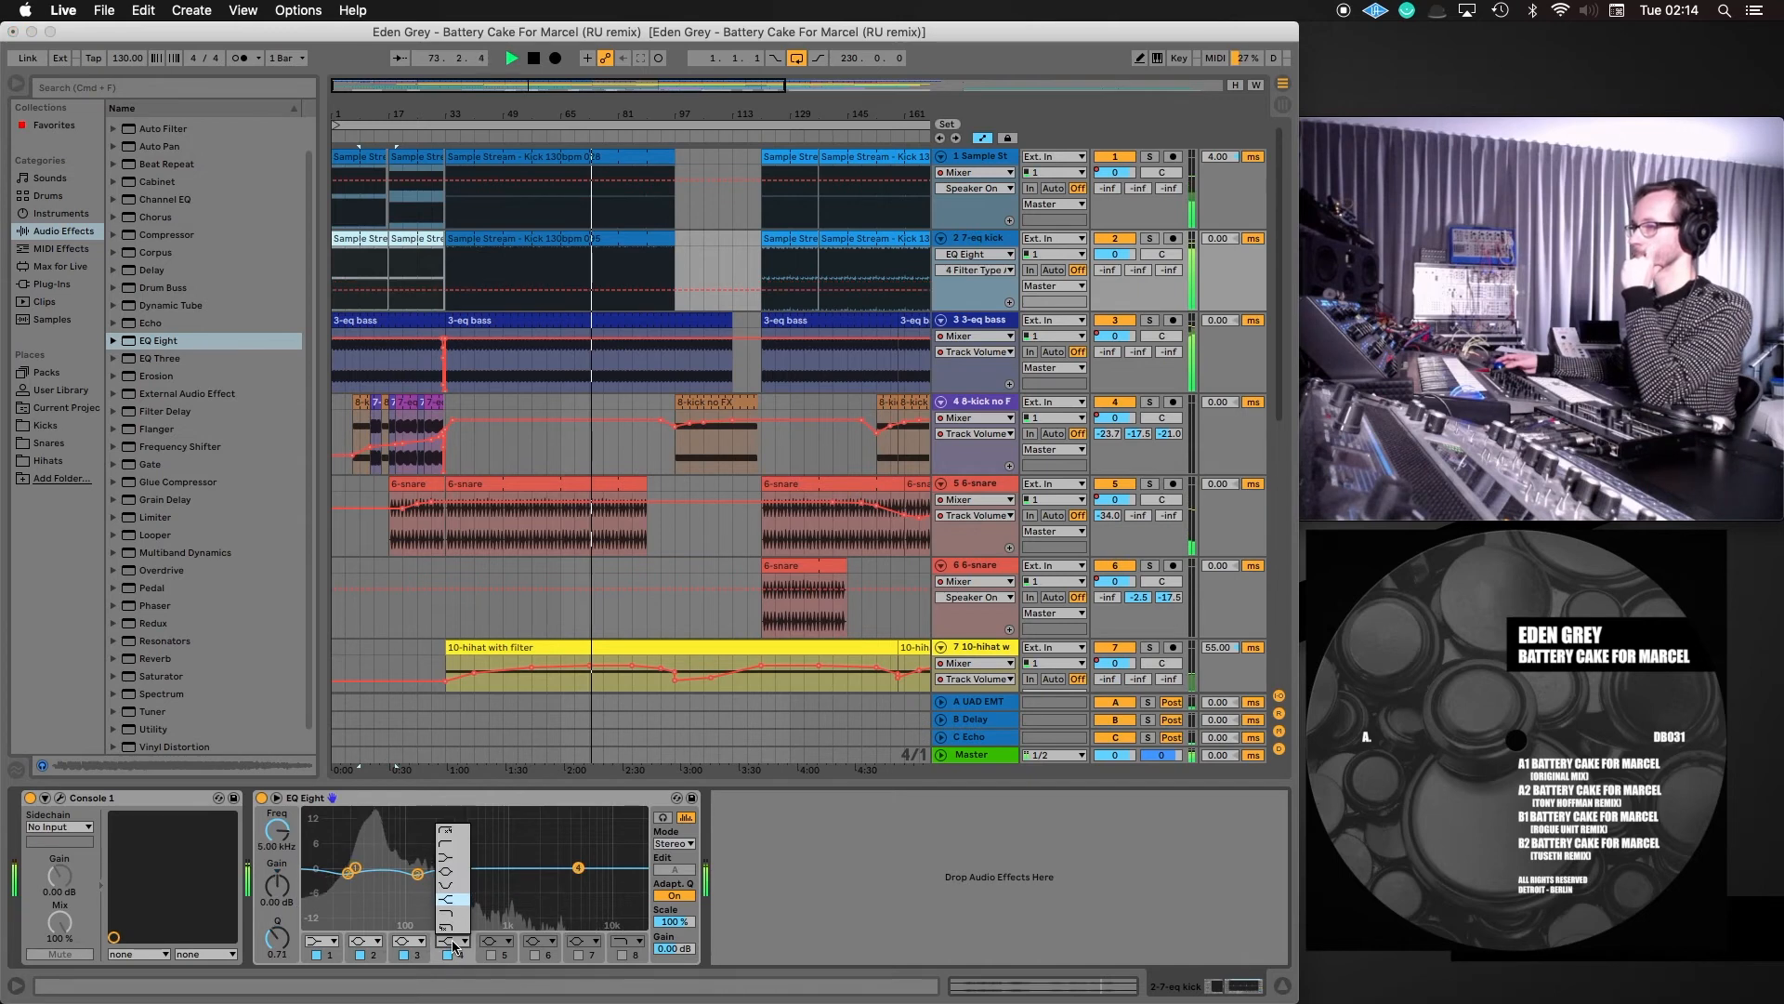
pyautogui.click(453, 876)
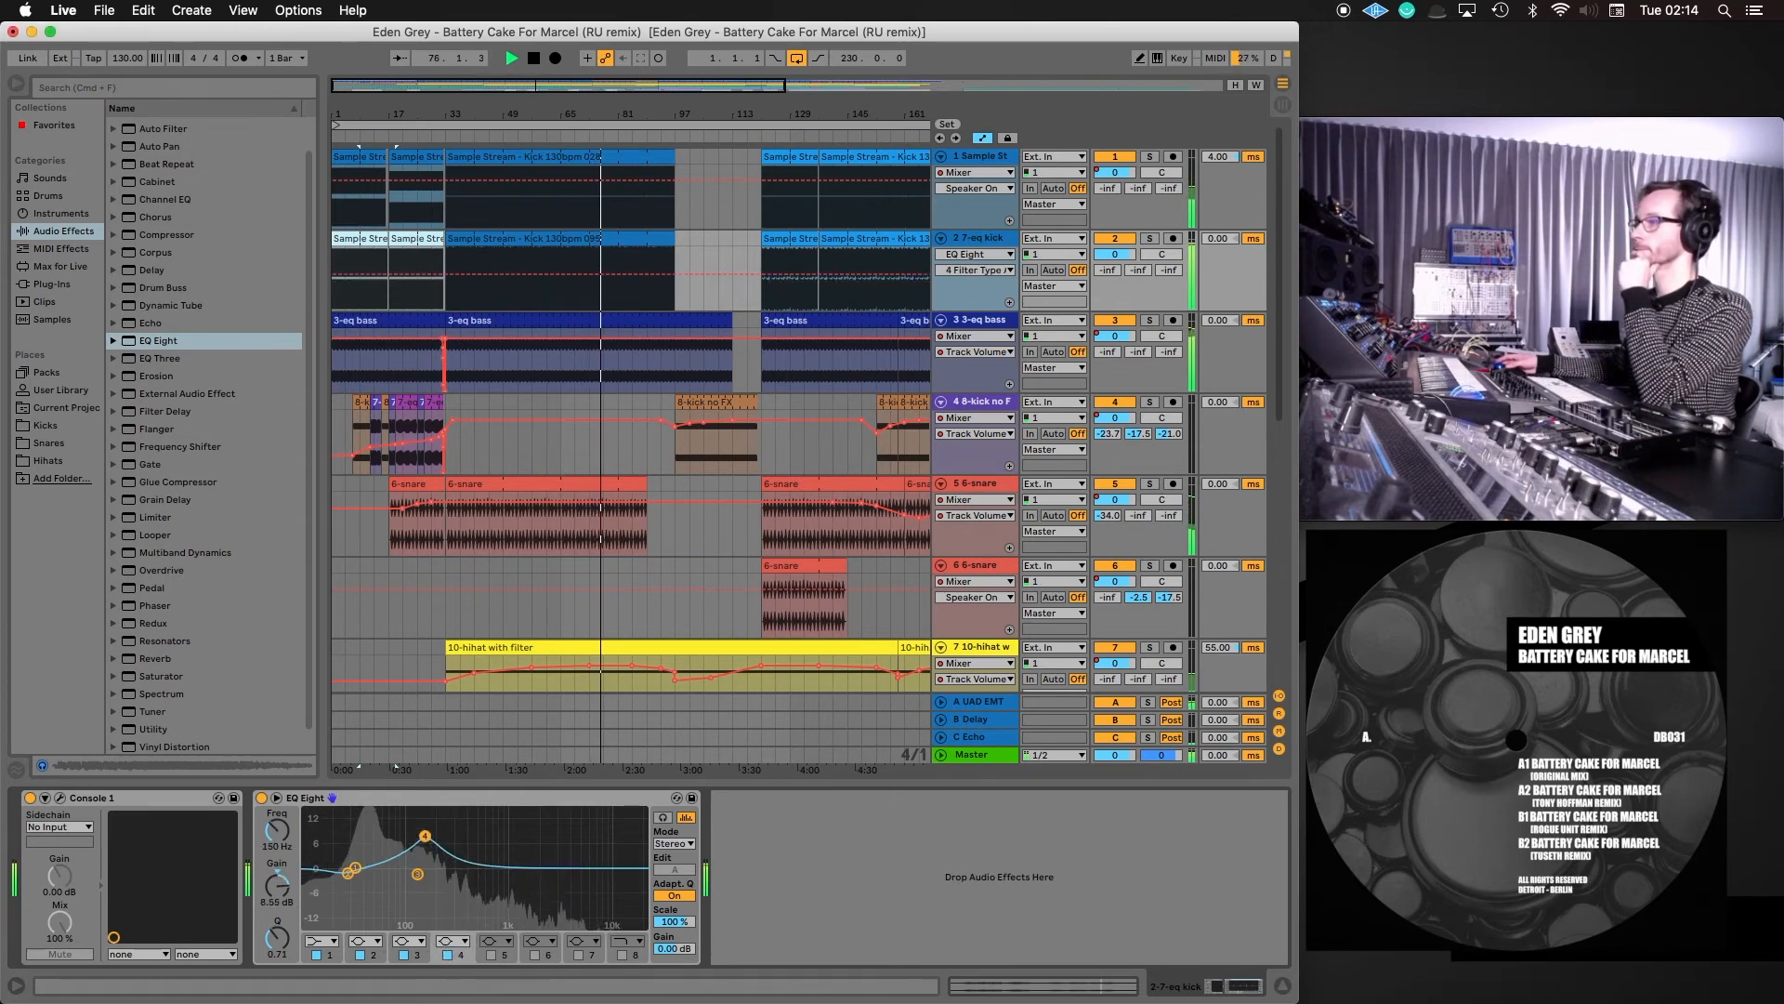
pyautogui.moveTo(390, 840); pyautogui.dragTo(392, 845)
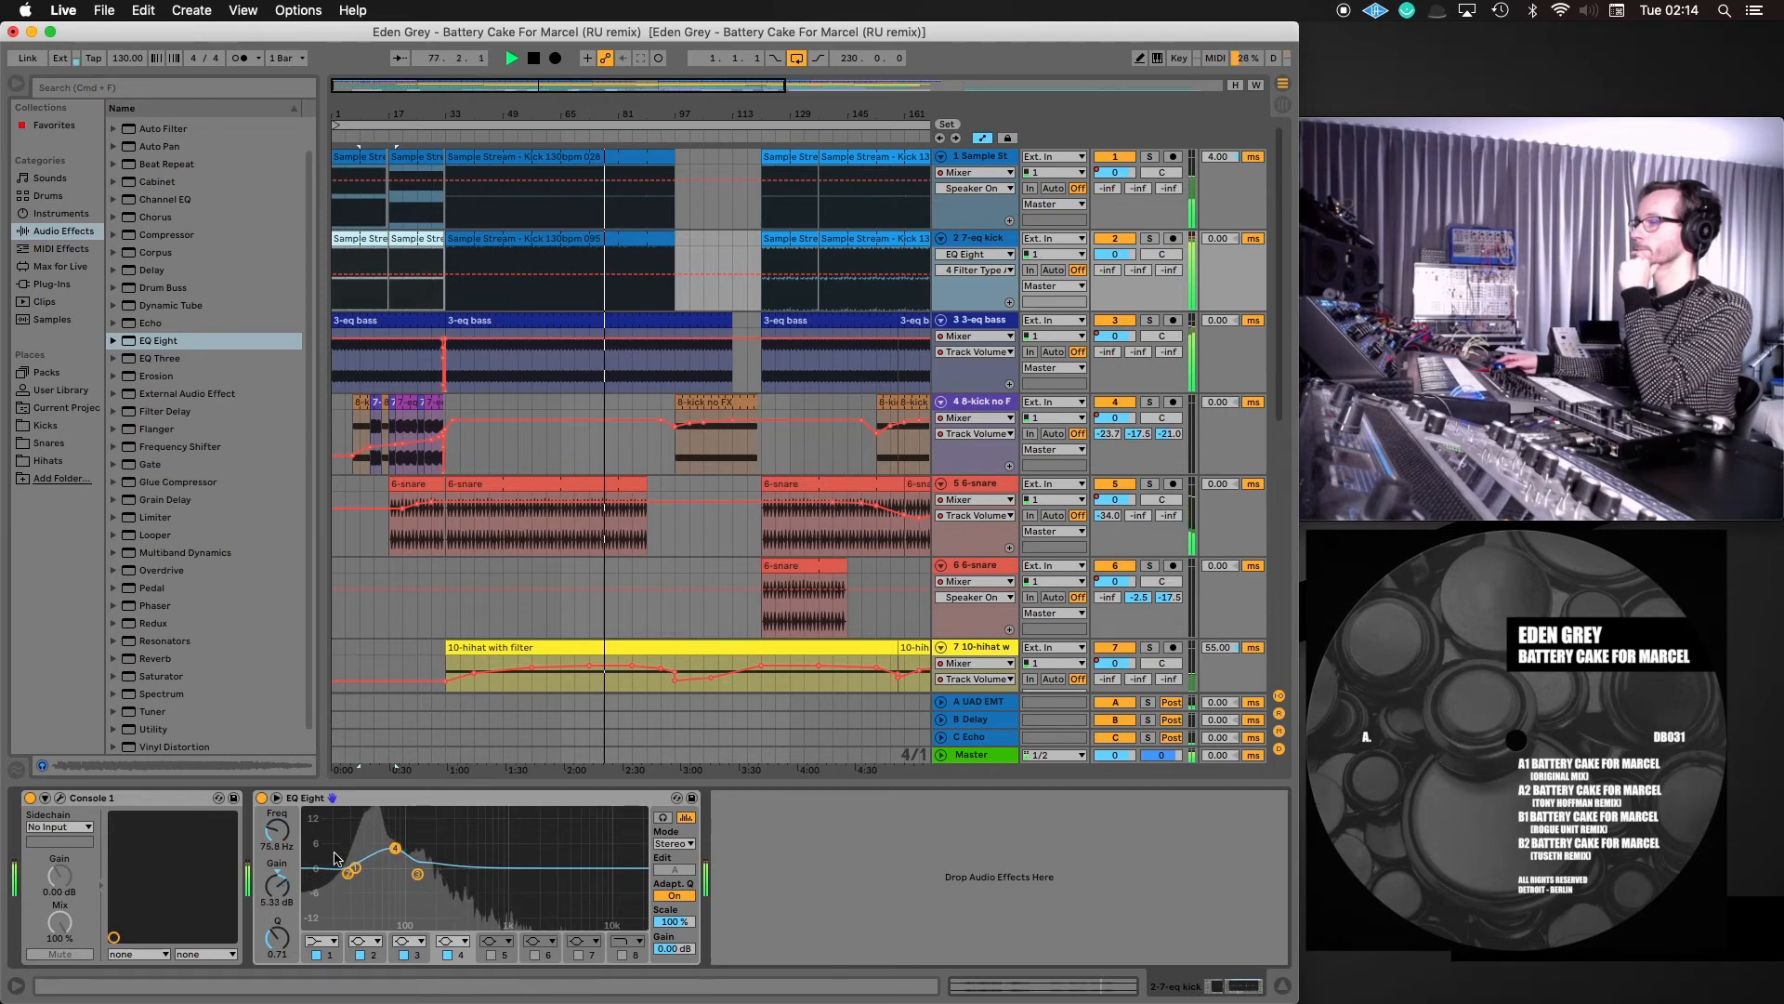
pyautogui.moveTo(277, 938); pyautogui.dragTo(277, 861)
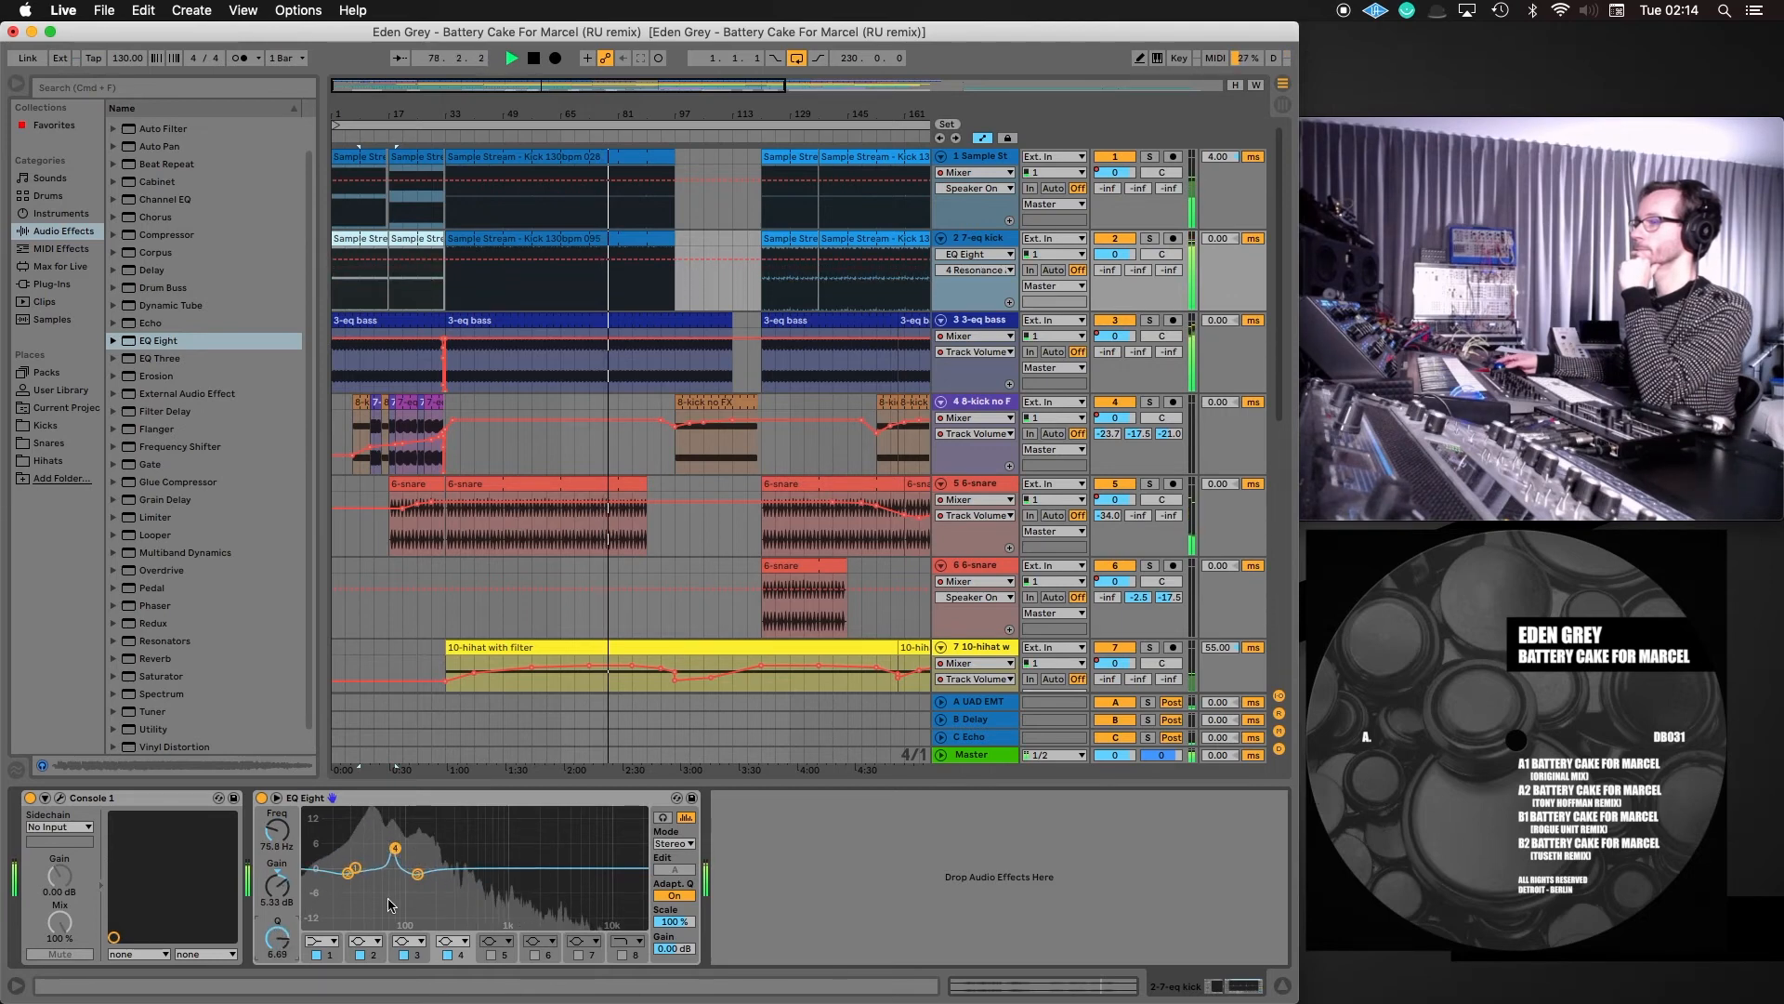
pyautogui.moveTo(395, 852)
pyautogui.mouseDown()
pyautogui.moveTo(382, 842)
pyautogui.moveTo(410, 829)
pyautogui.moveTo(406, 863)
pyautogui.mouseUp()
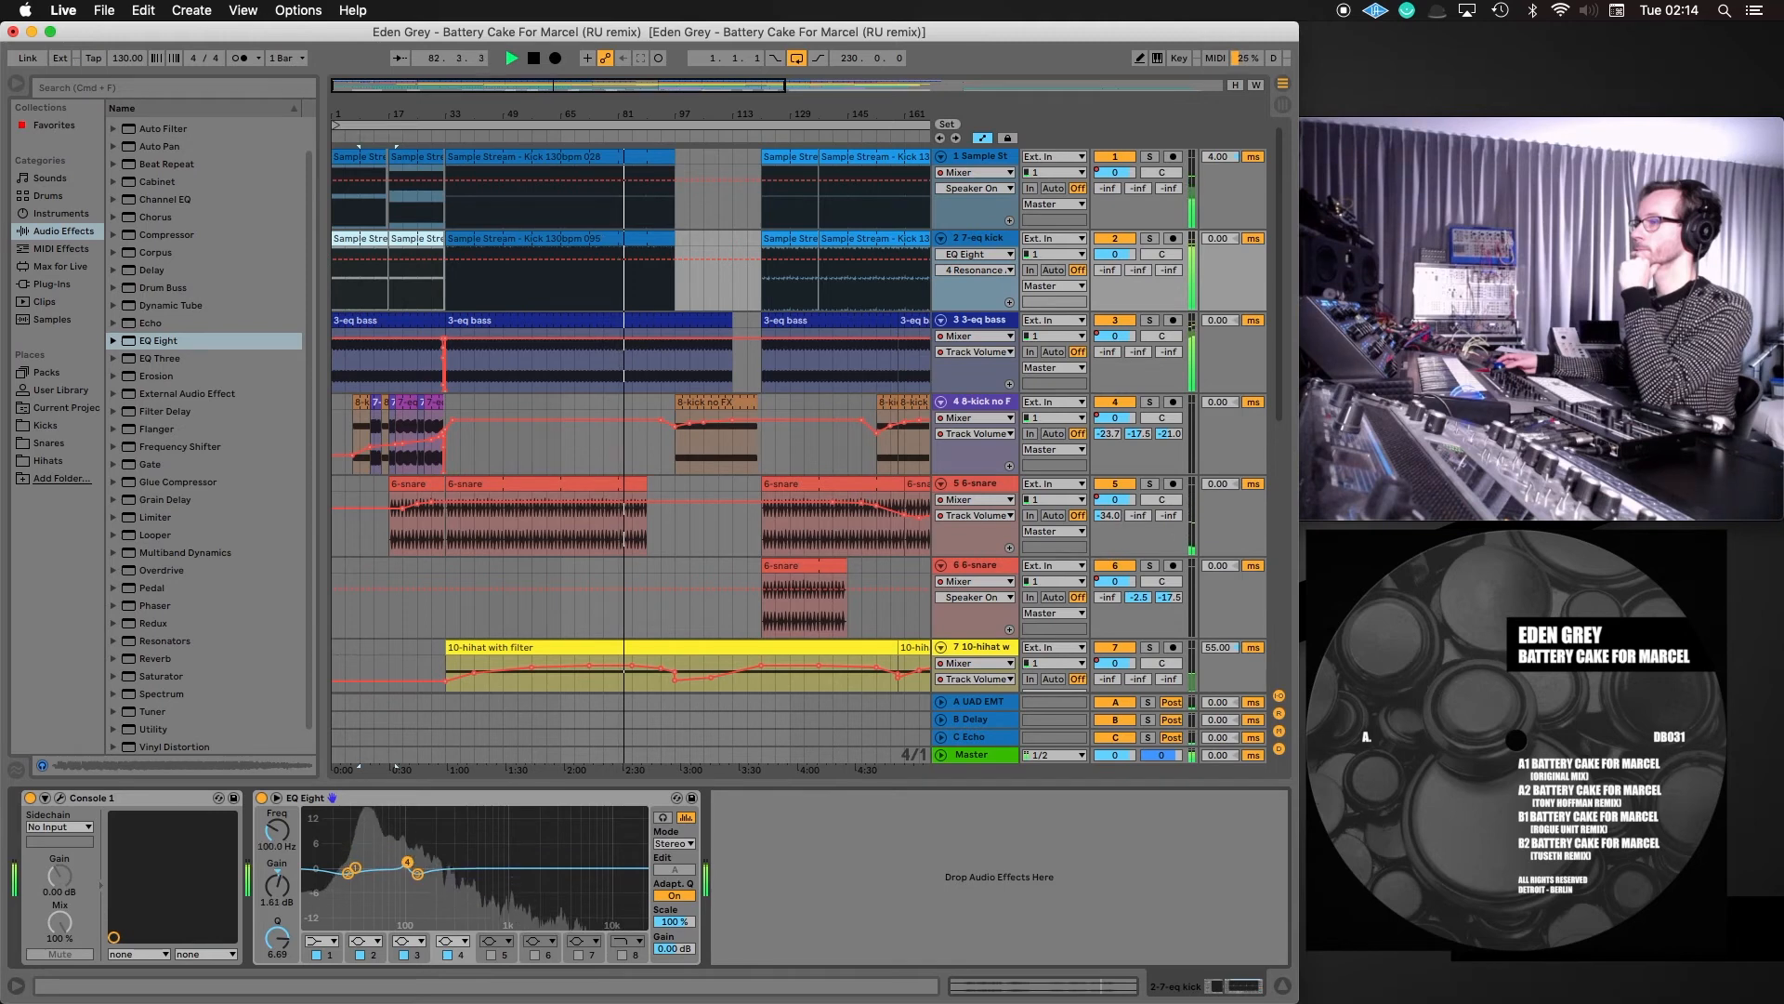
pyautogui.click(262, 798)
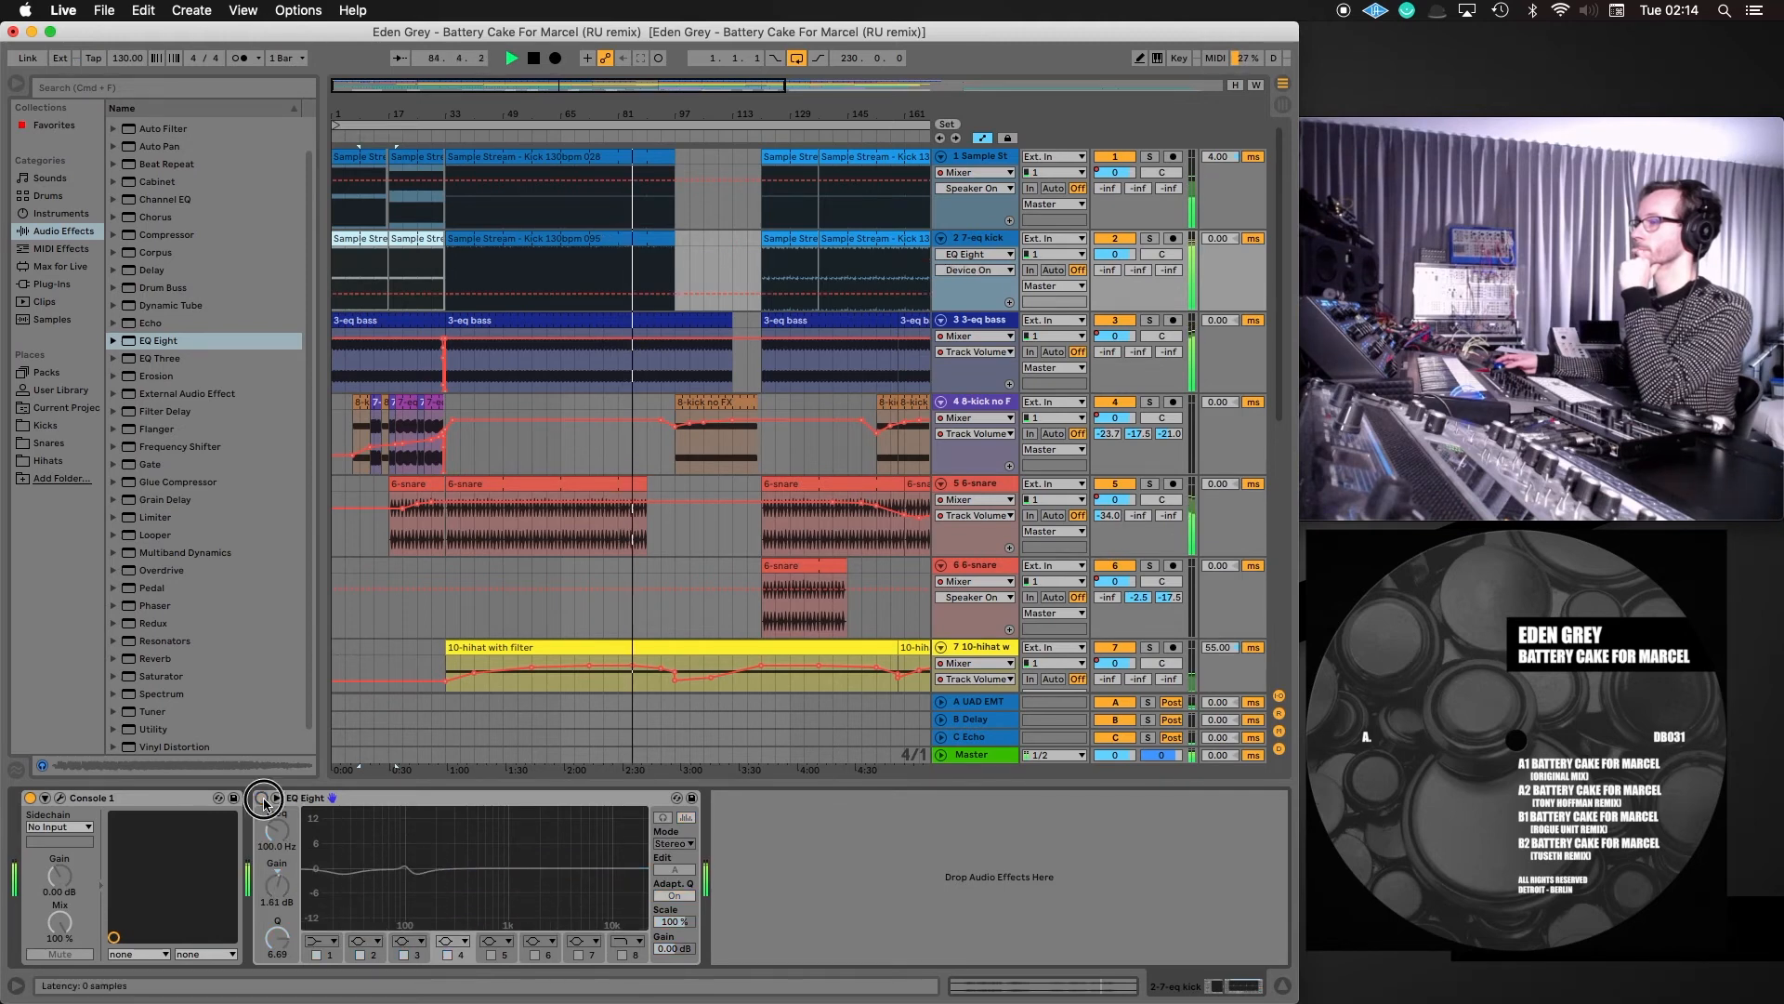
pyautogui.click(262, 798)
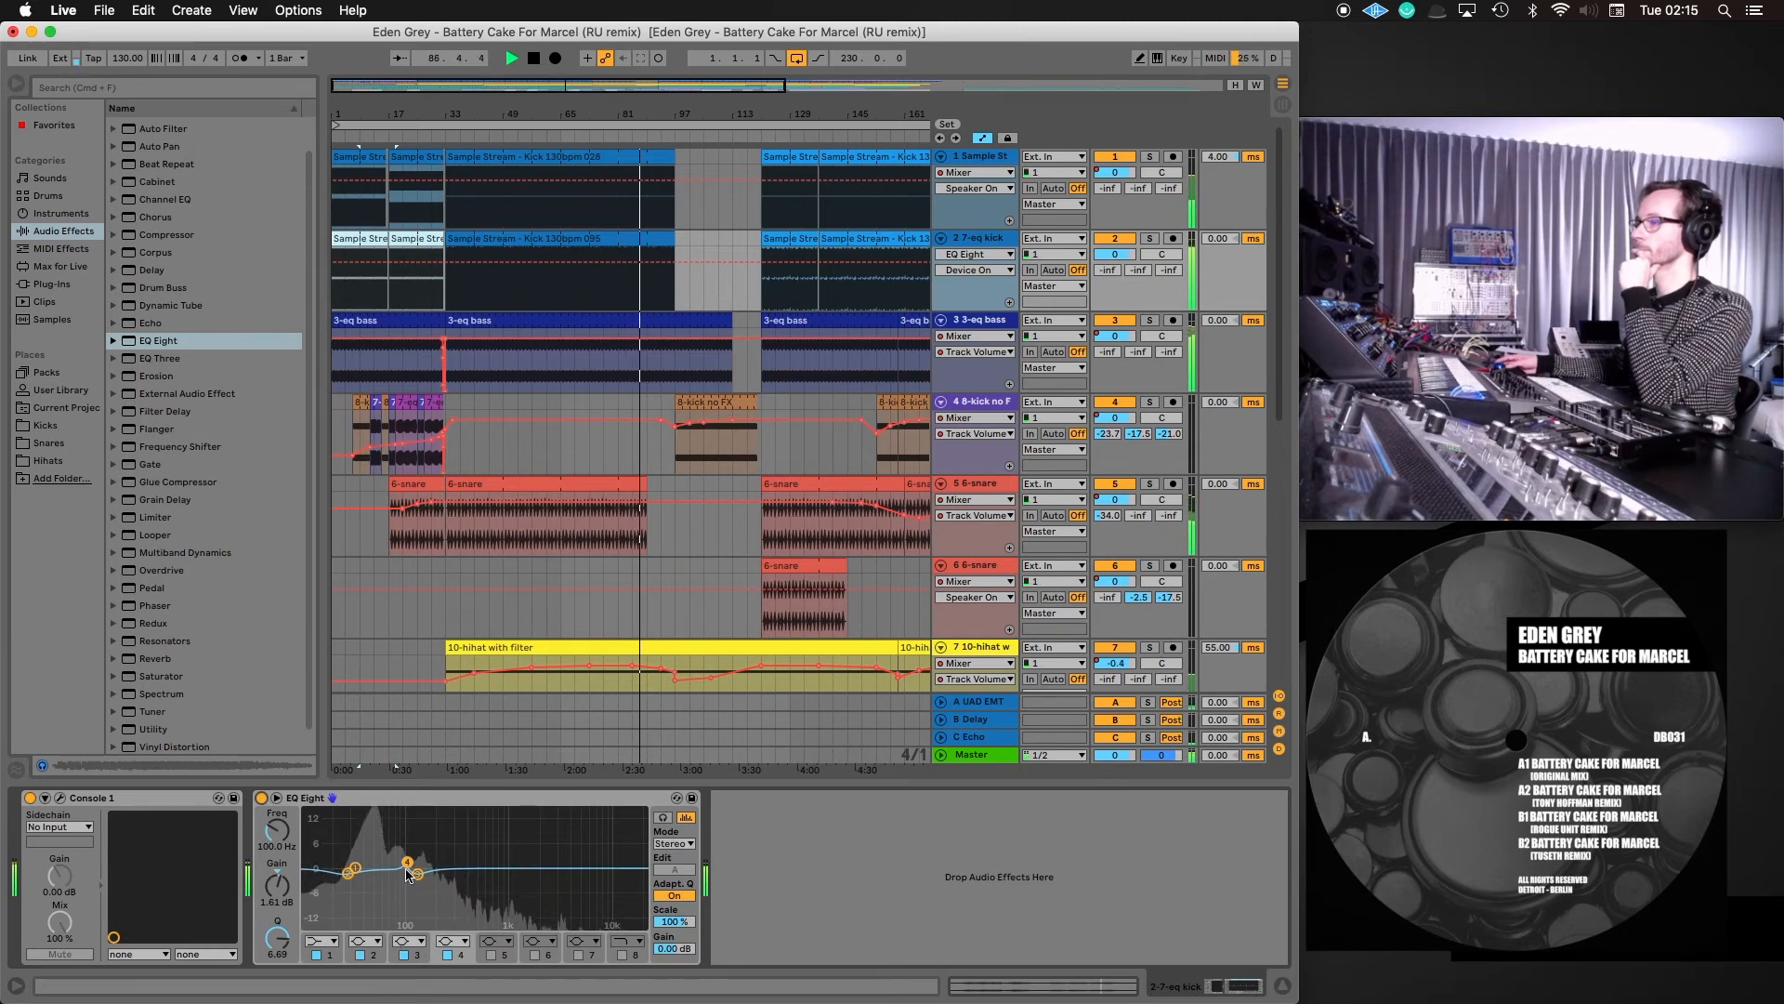
# Retune band 4 of the kick's EQ Eight to 150 Hz with 1.36 dB gain and a Q of 2.11
pyautogui.moveTo(399, 855); pyautogui.dragTo(392, 845)
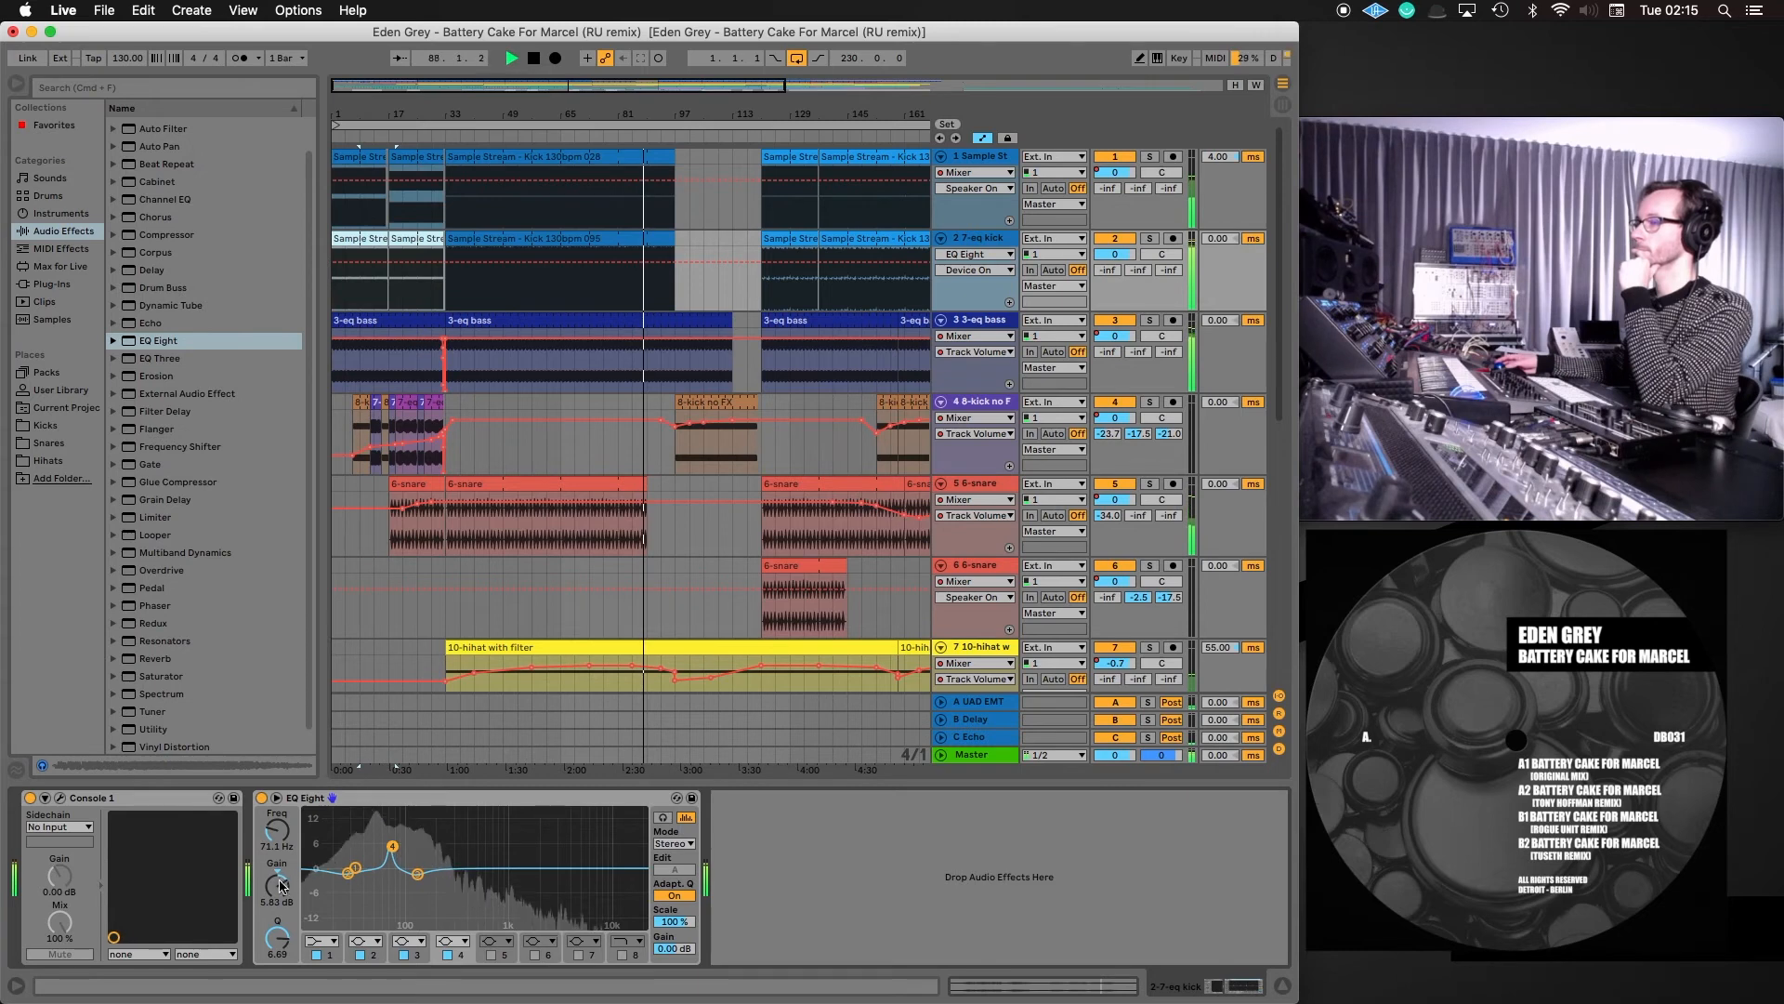
pyautogui.moveTo(278, 933); pyautogui.dragTo(278, 967)
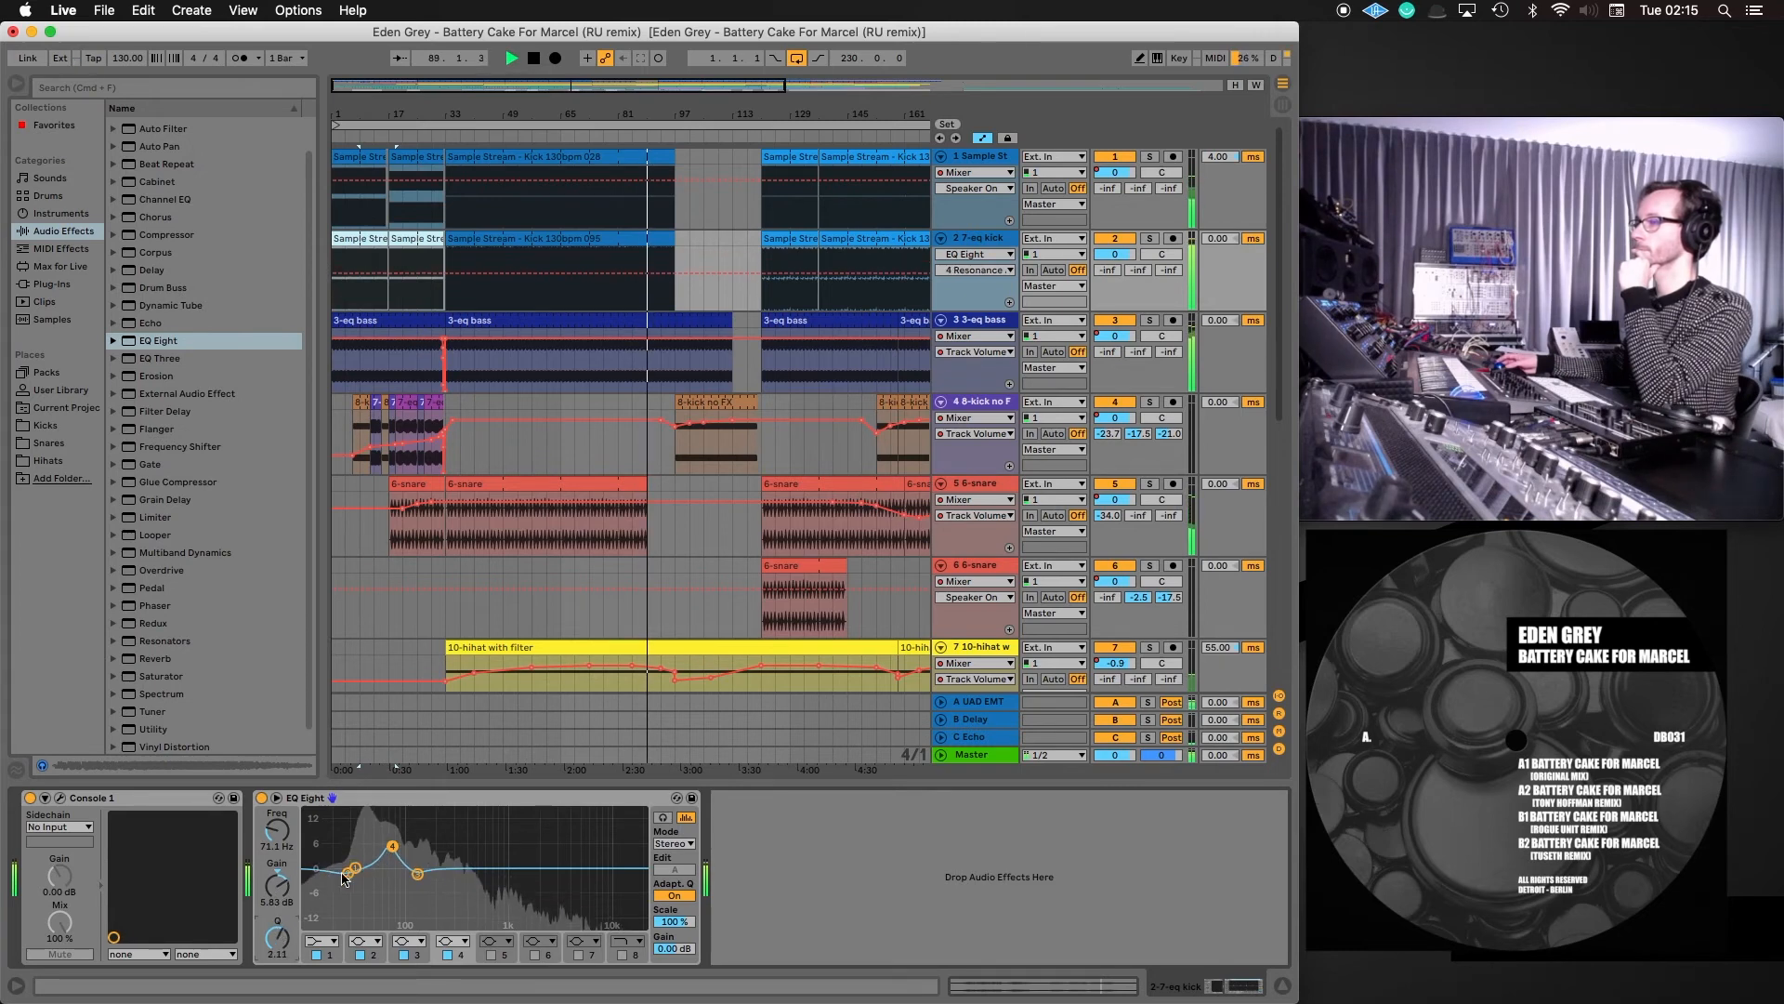
pyautogui.moveTo(388, 852); pyautogui.dragTo(372, 857)
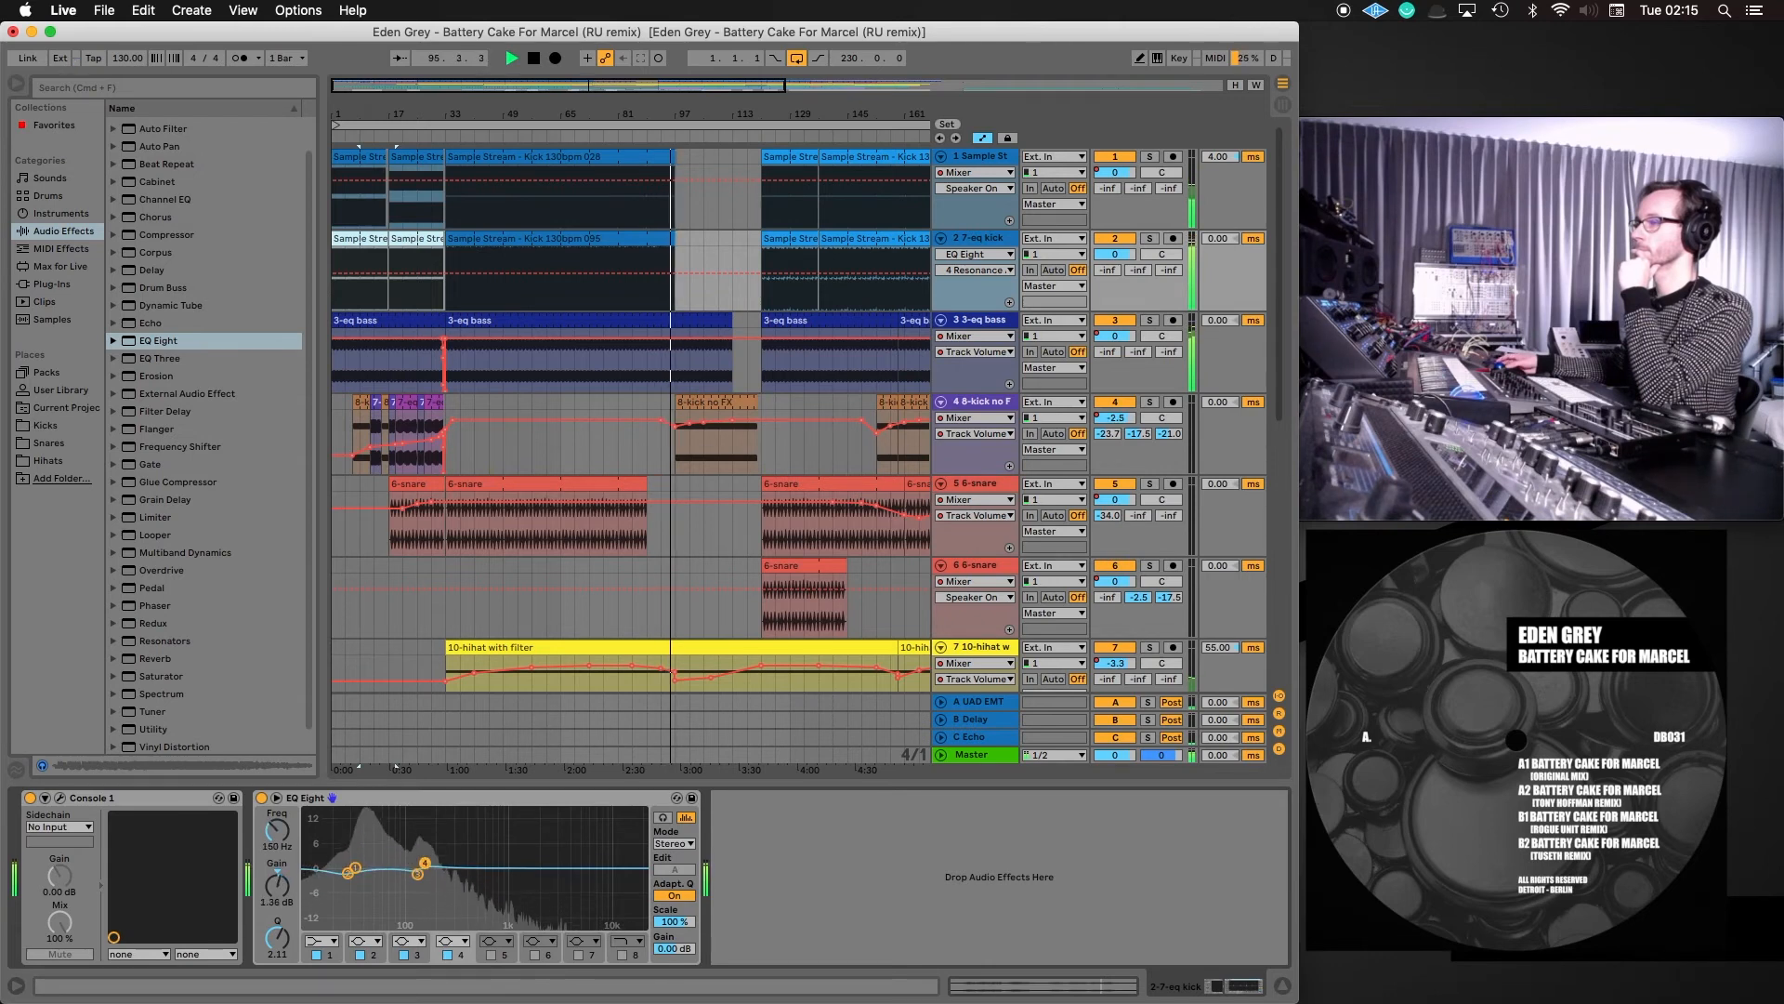
# While replaying from around bar 45, retune band 3 to about 86.1 Hz at -1.36 dB and compare with EQ Eight bypassed
pyautogui.moveTo(417, 873); pyautogui.dragTo(408, 838)
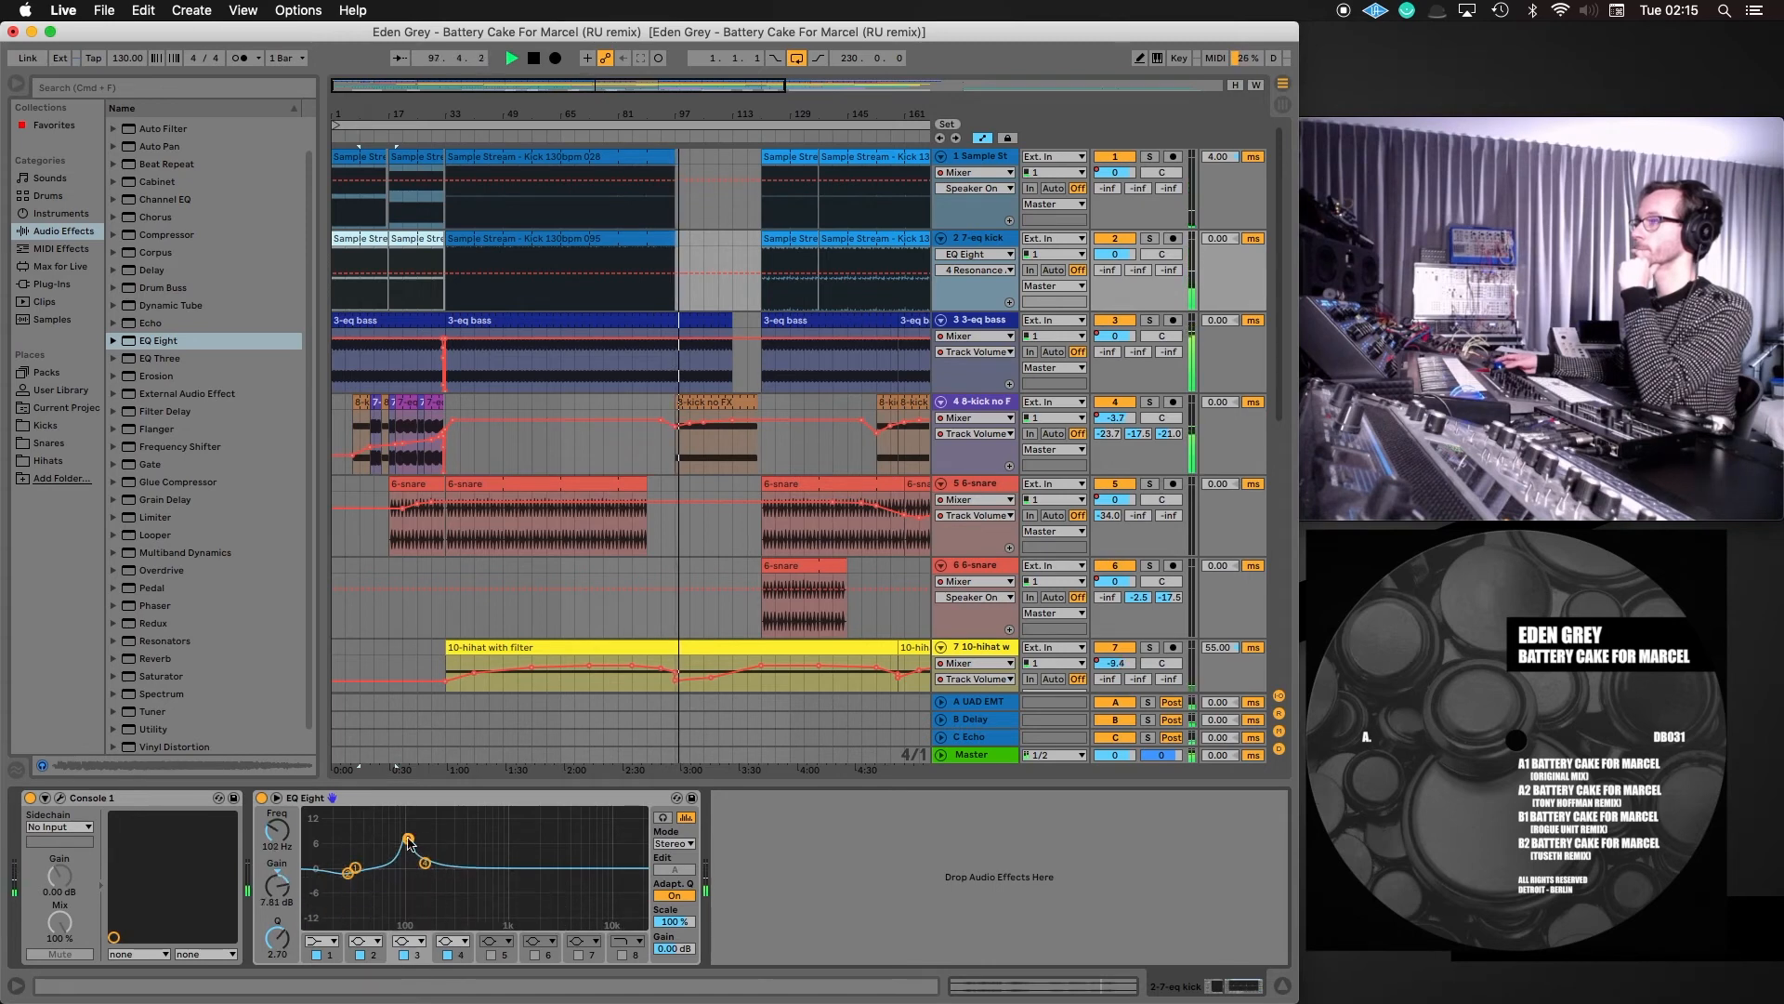
pyautogui.click(499, 139)
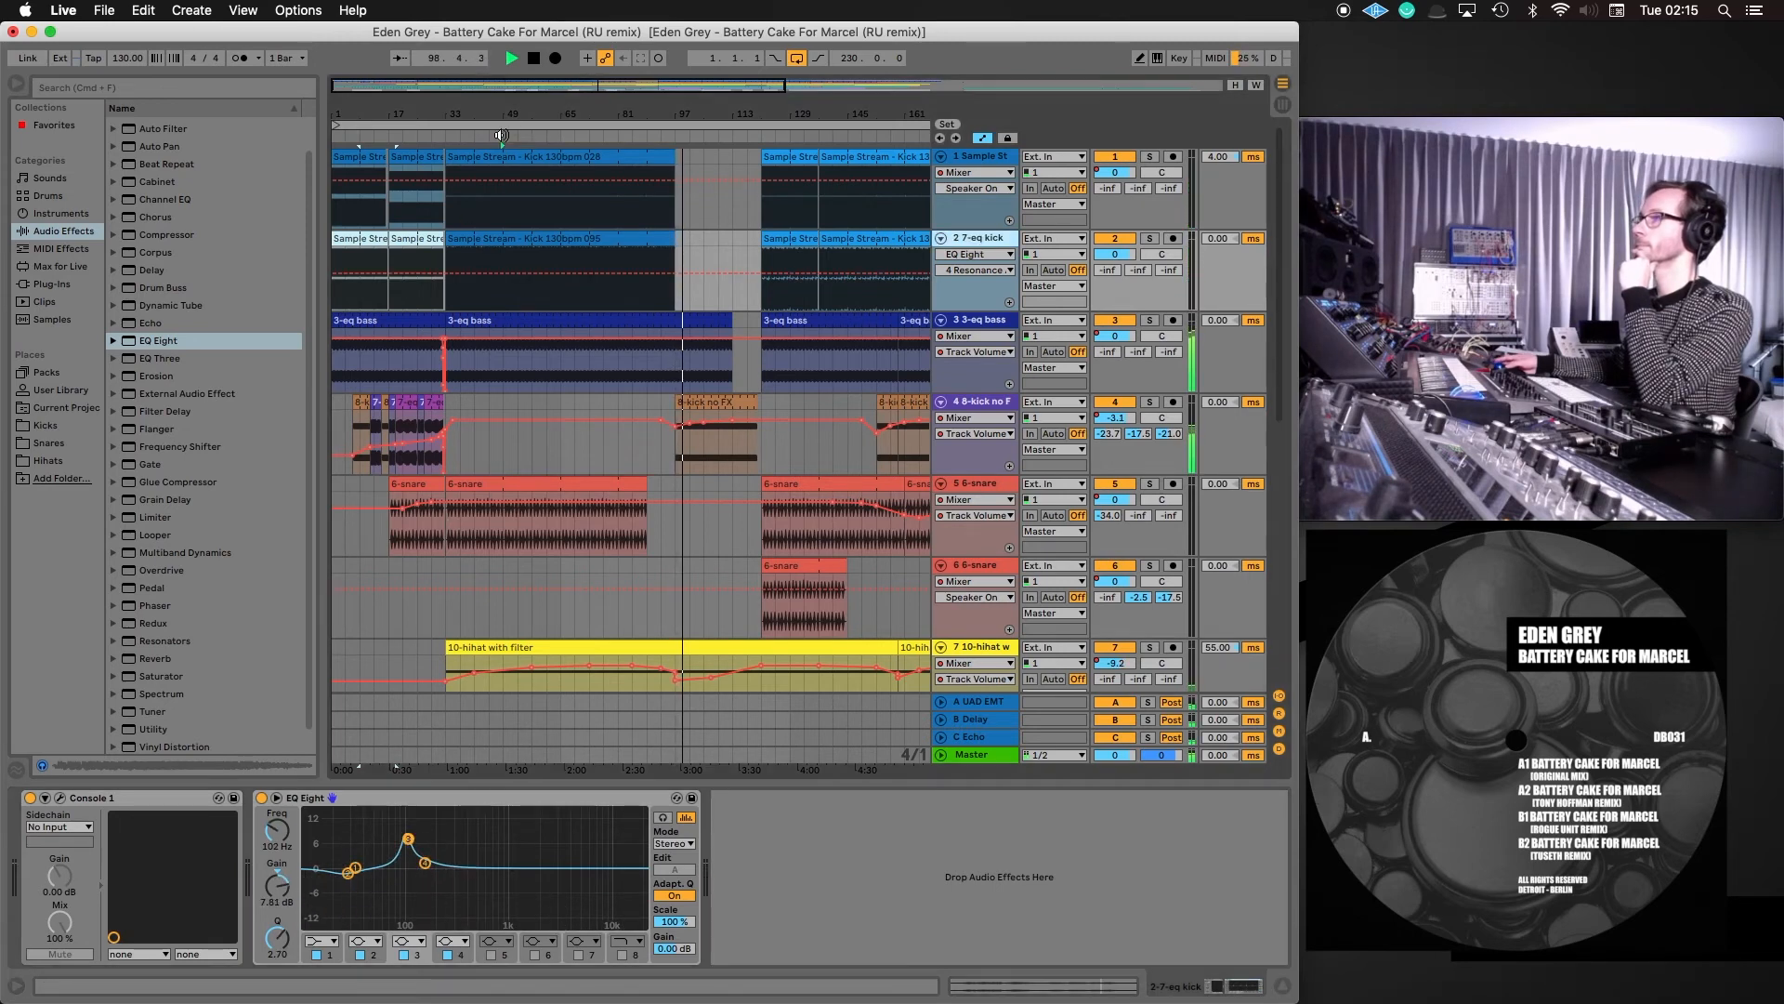
pyautogui.moveTo(409, 844)
pyautogui.mouseDown()
pyautogui.moveTo(407, 829)
pyautogui.moveTo(401, 873)
pyautogui.mouseUp()
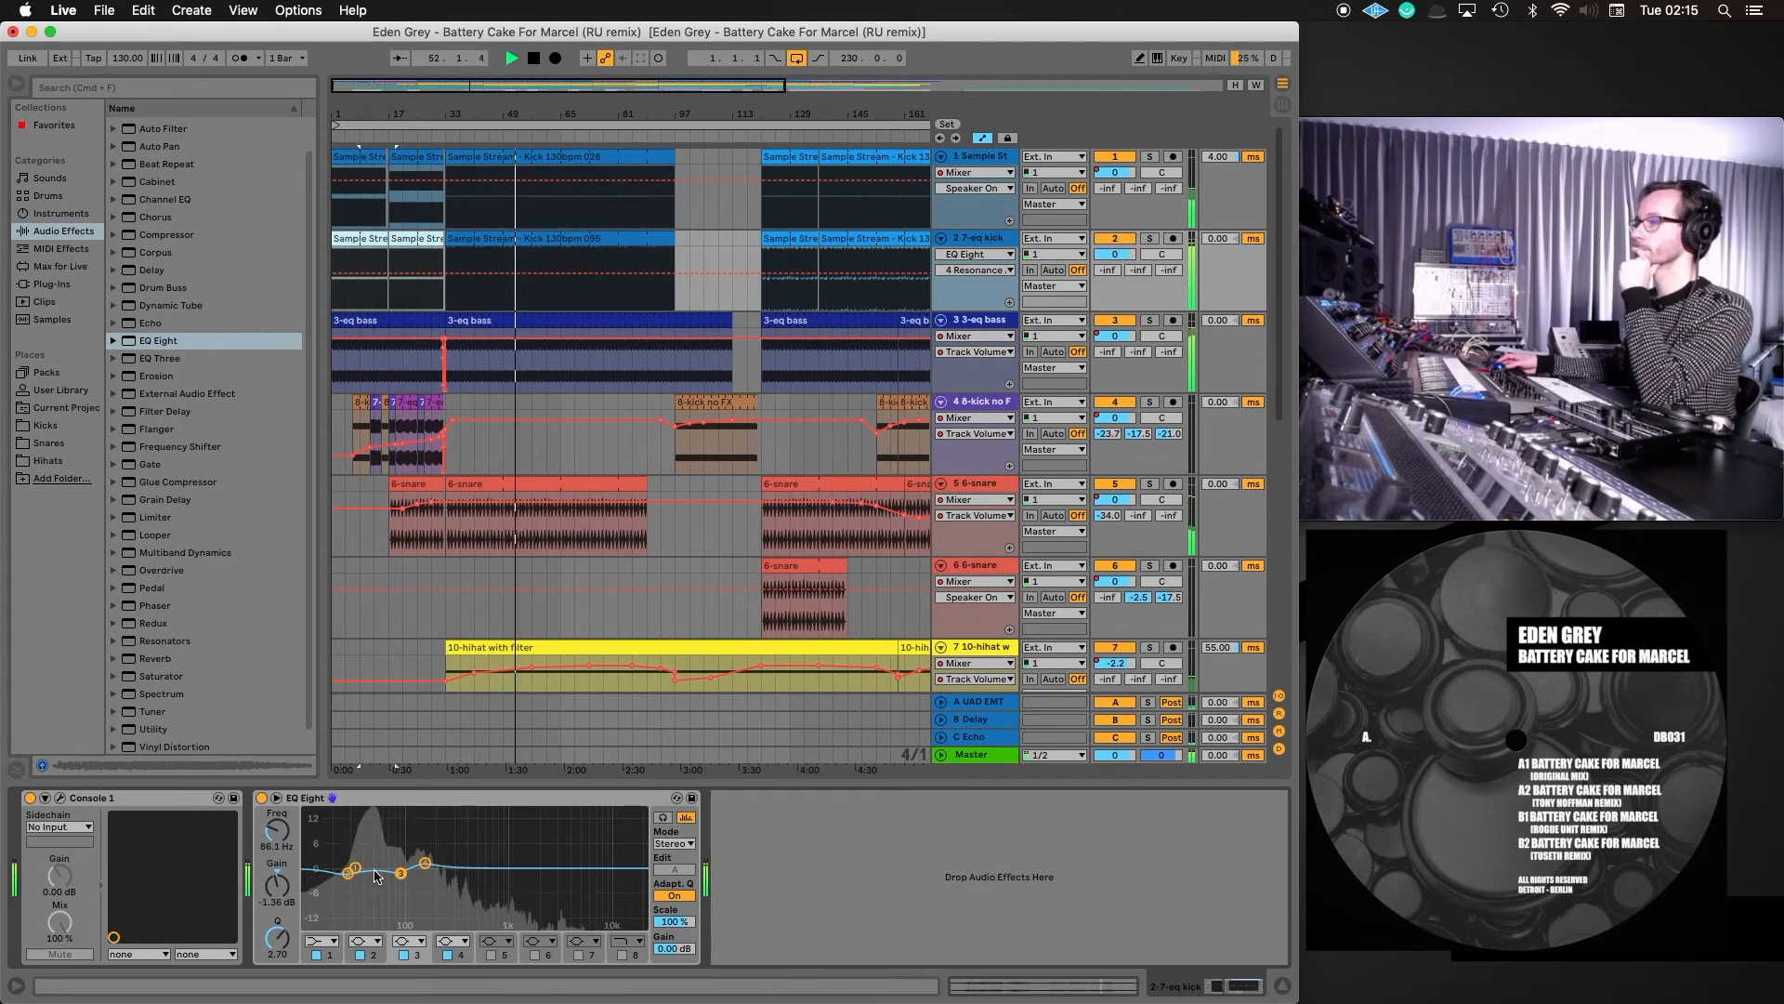
pyautogui.click(263, 797)
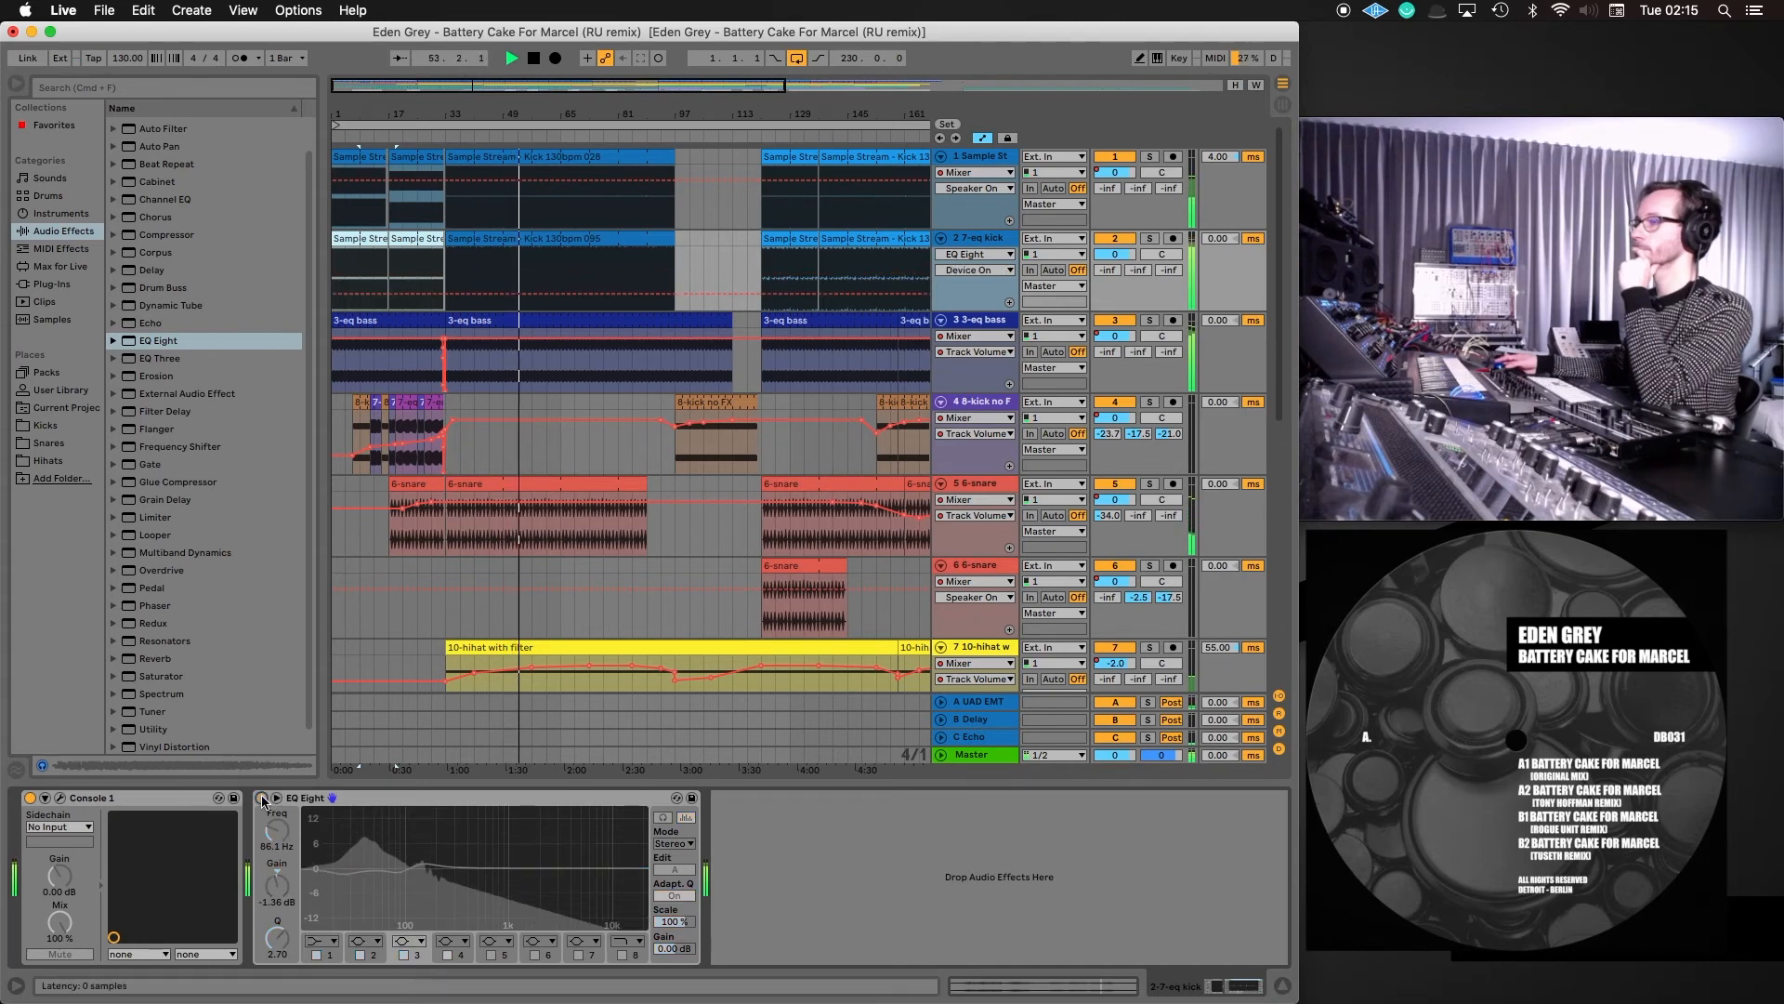
pyautogui.click(263, 798)
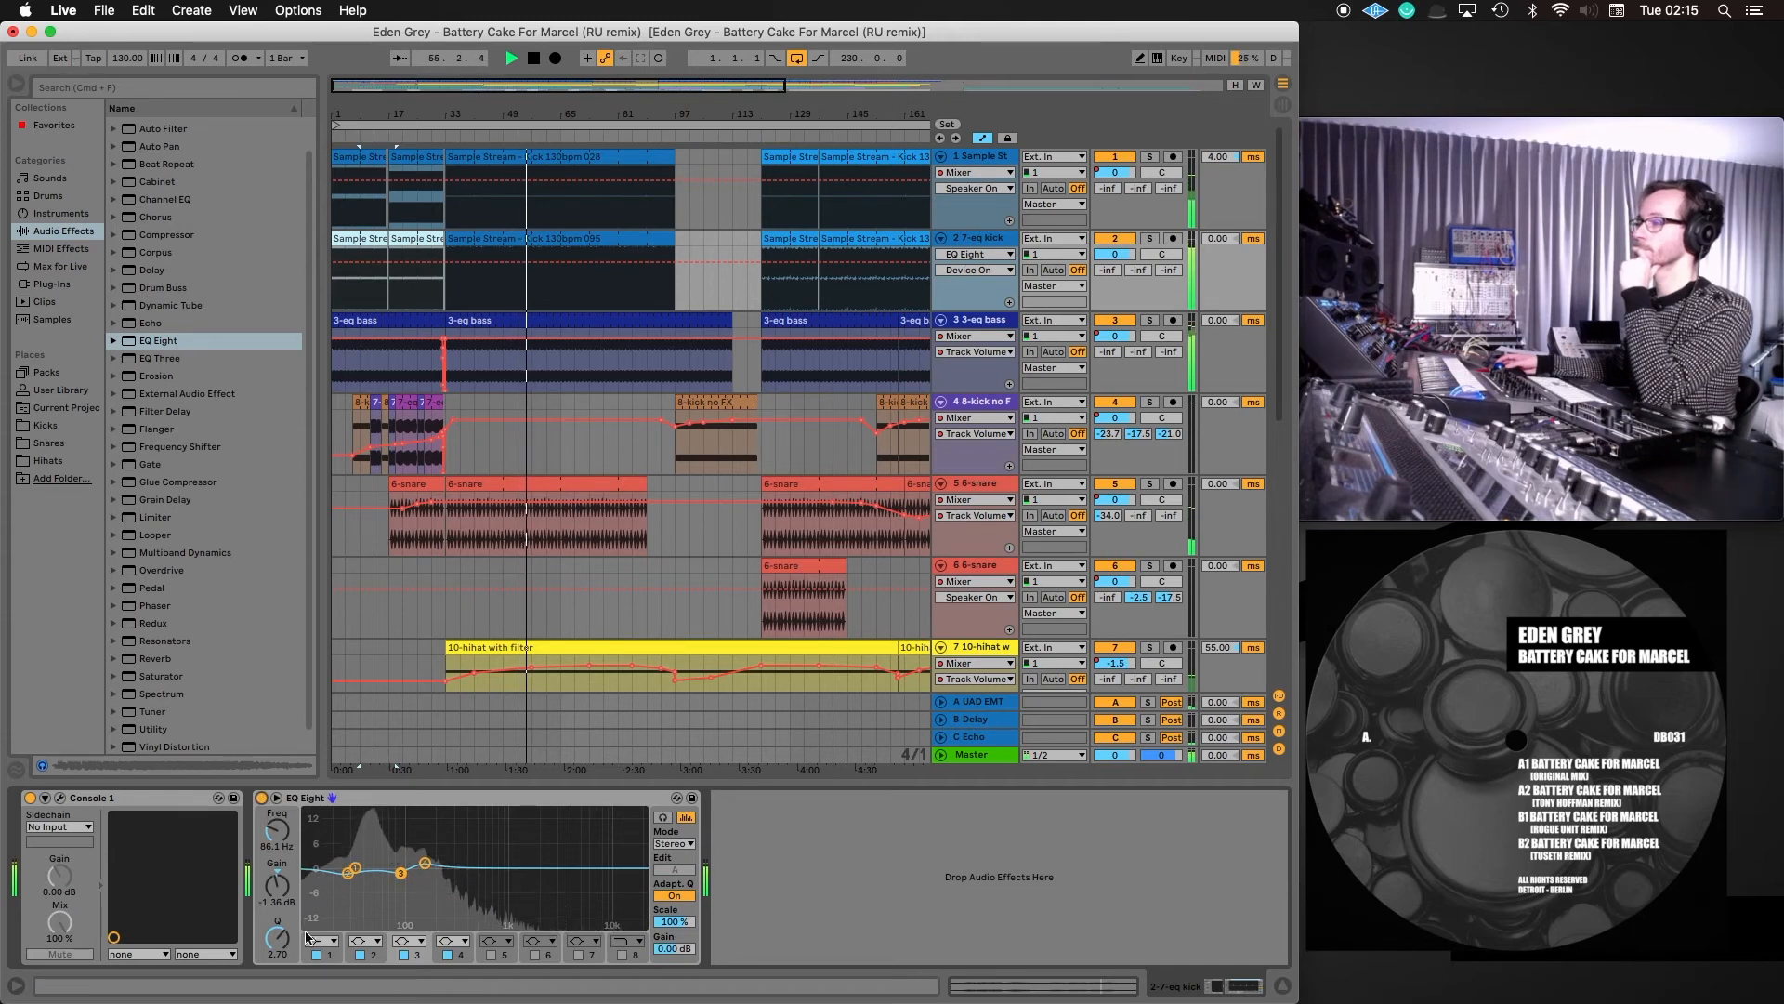
# Retune band 1 of the kick's EQ Eight to 45.4 Hz with 0.12 dB gain, and compare with EQ Eight bypassed
pyautogui.click(351, 875)
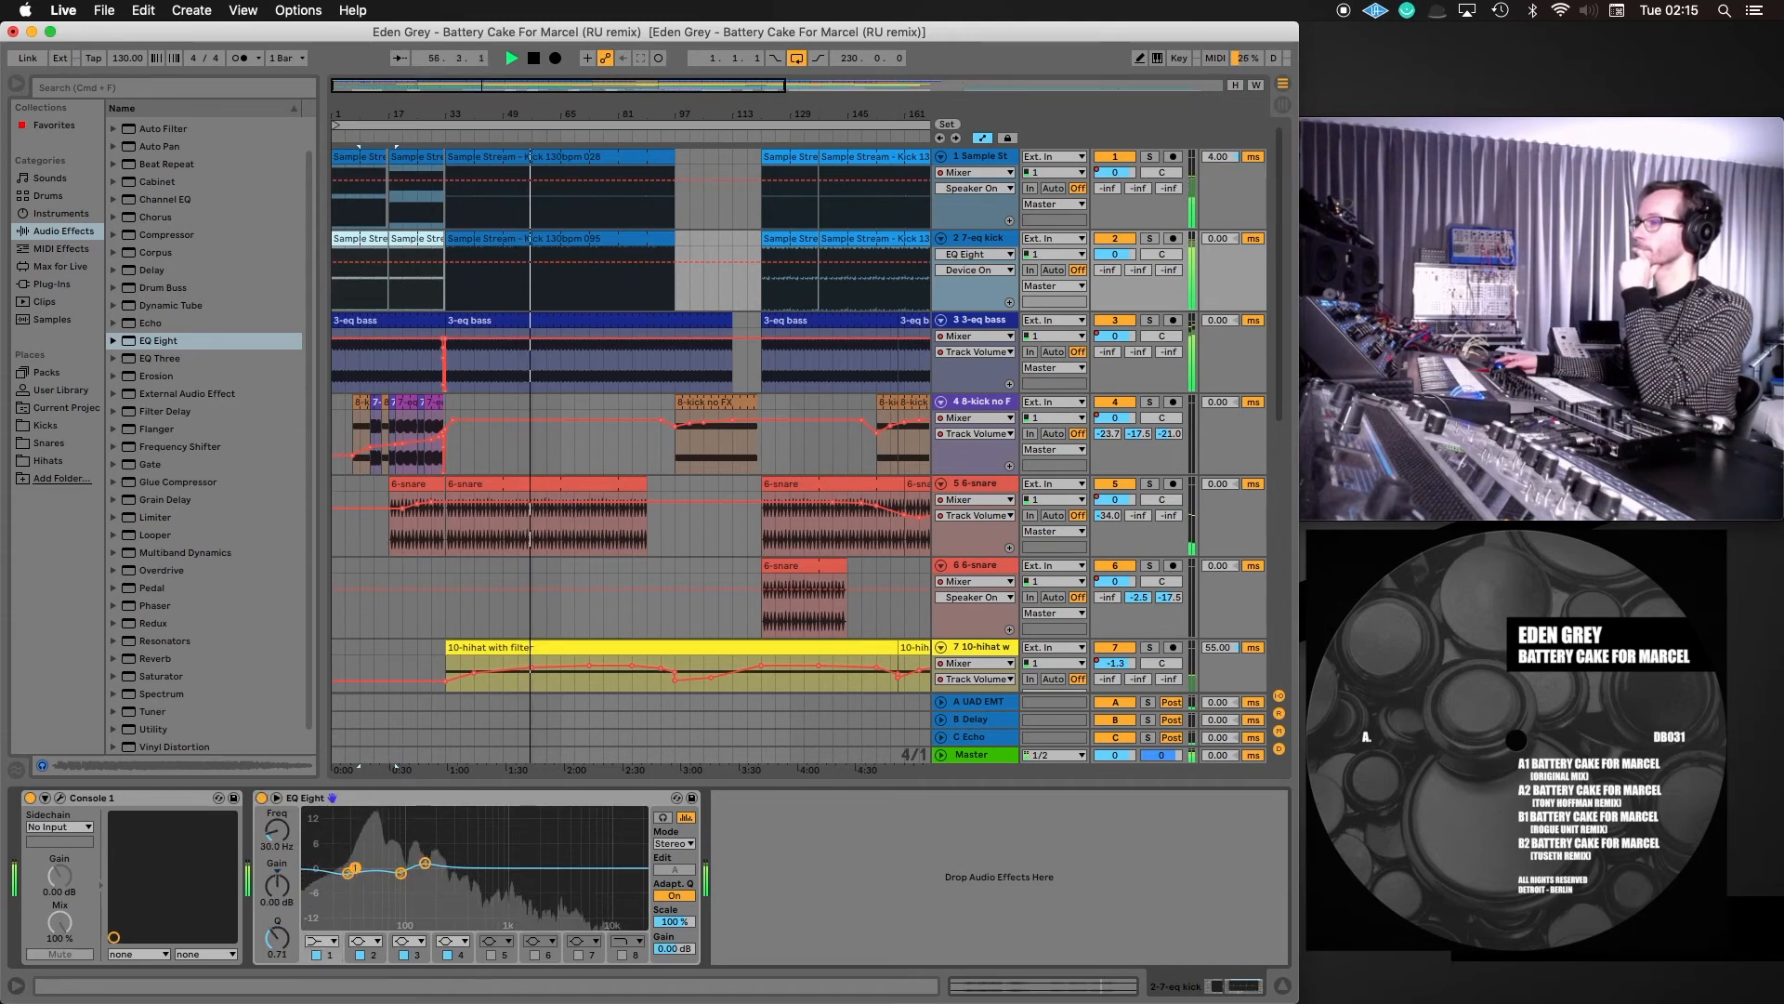
pyautogui.moveTo(356, 873)
pyautogui.mouseDown()
pyautogui.moveTo(338, 853)
pyautogui.moveTo(354, 843)
pyautogui.moveTo(320, 868)
pyautogui.mouseUp()
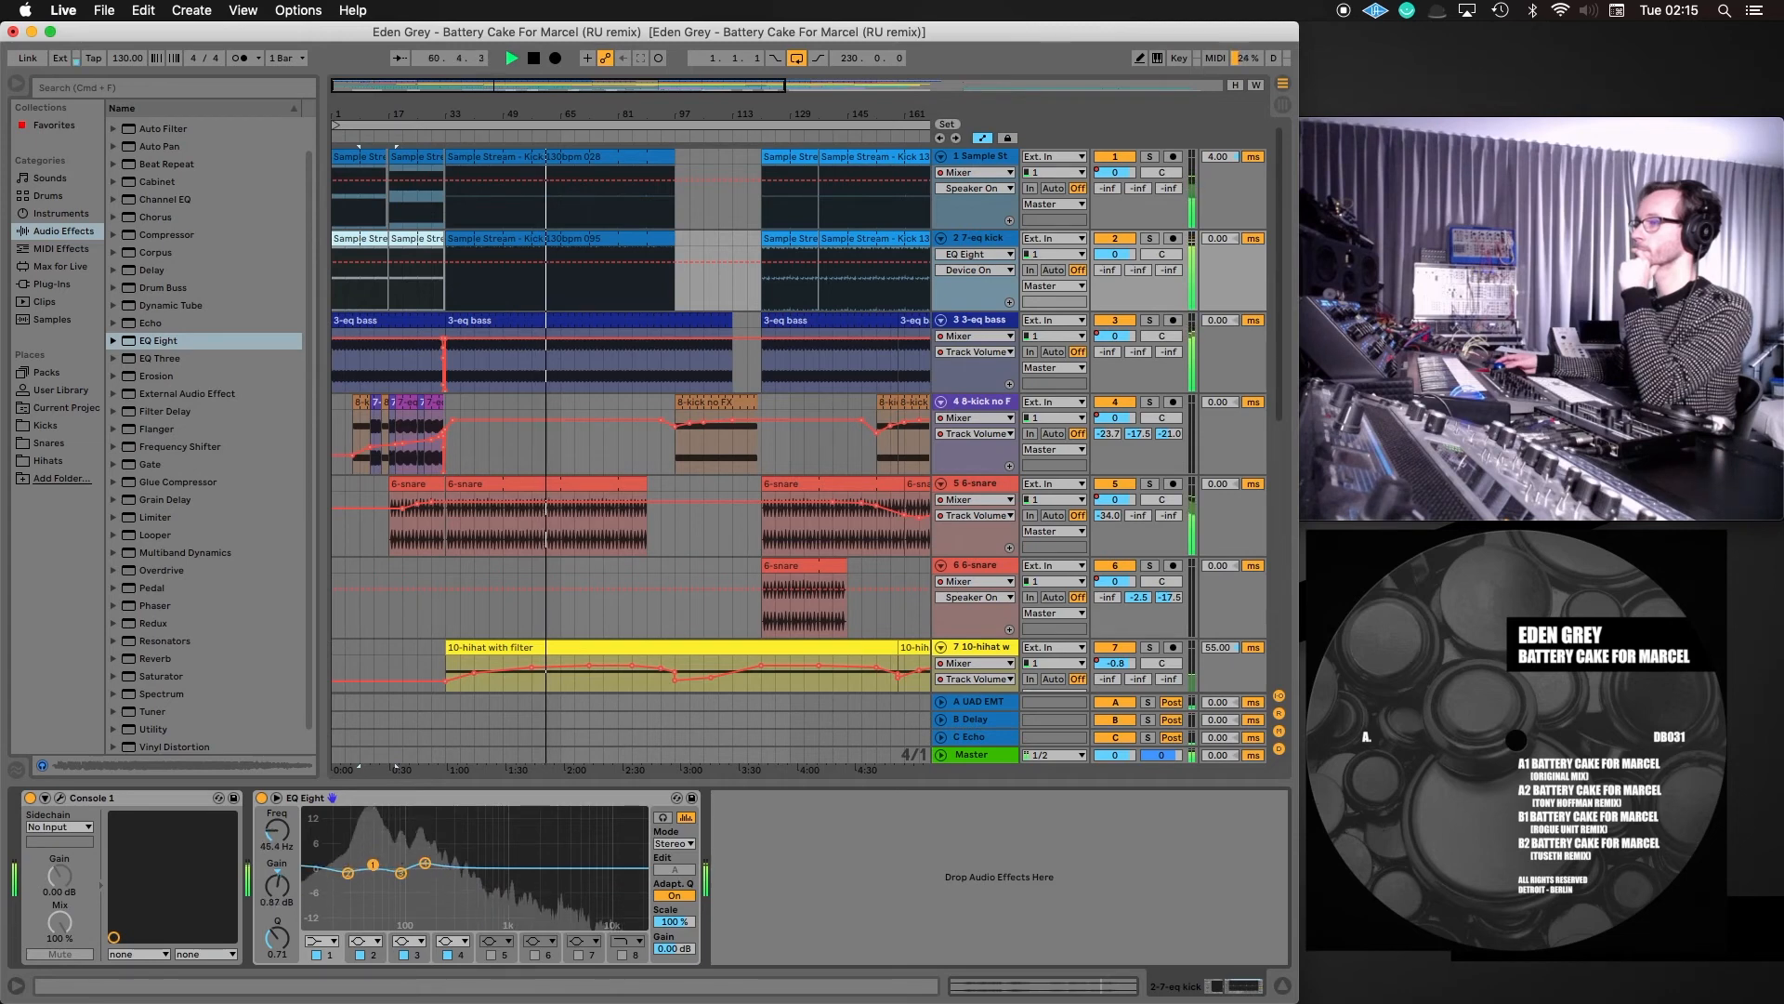
pyautogui.moveTo(277, 884); pyautogui.dragTo(277, 893)
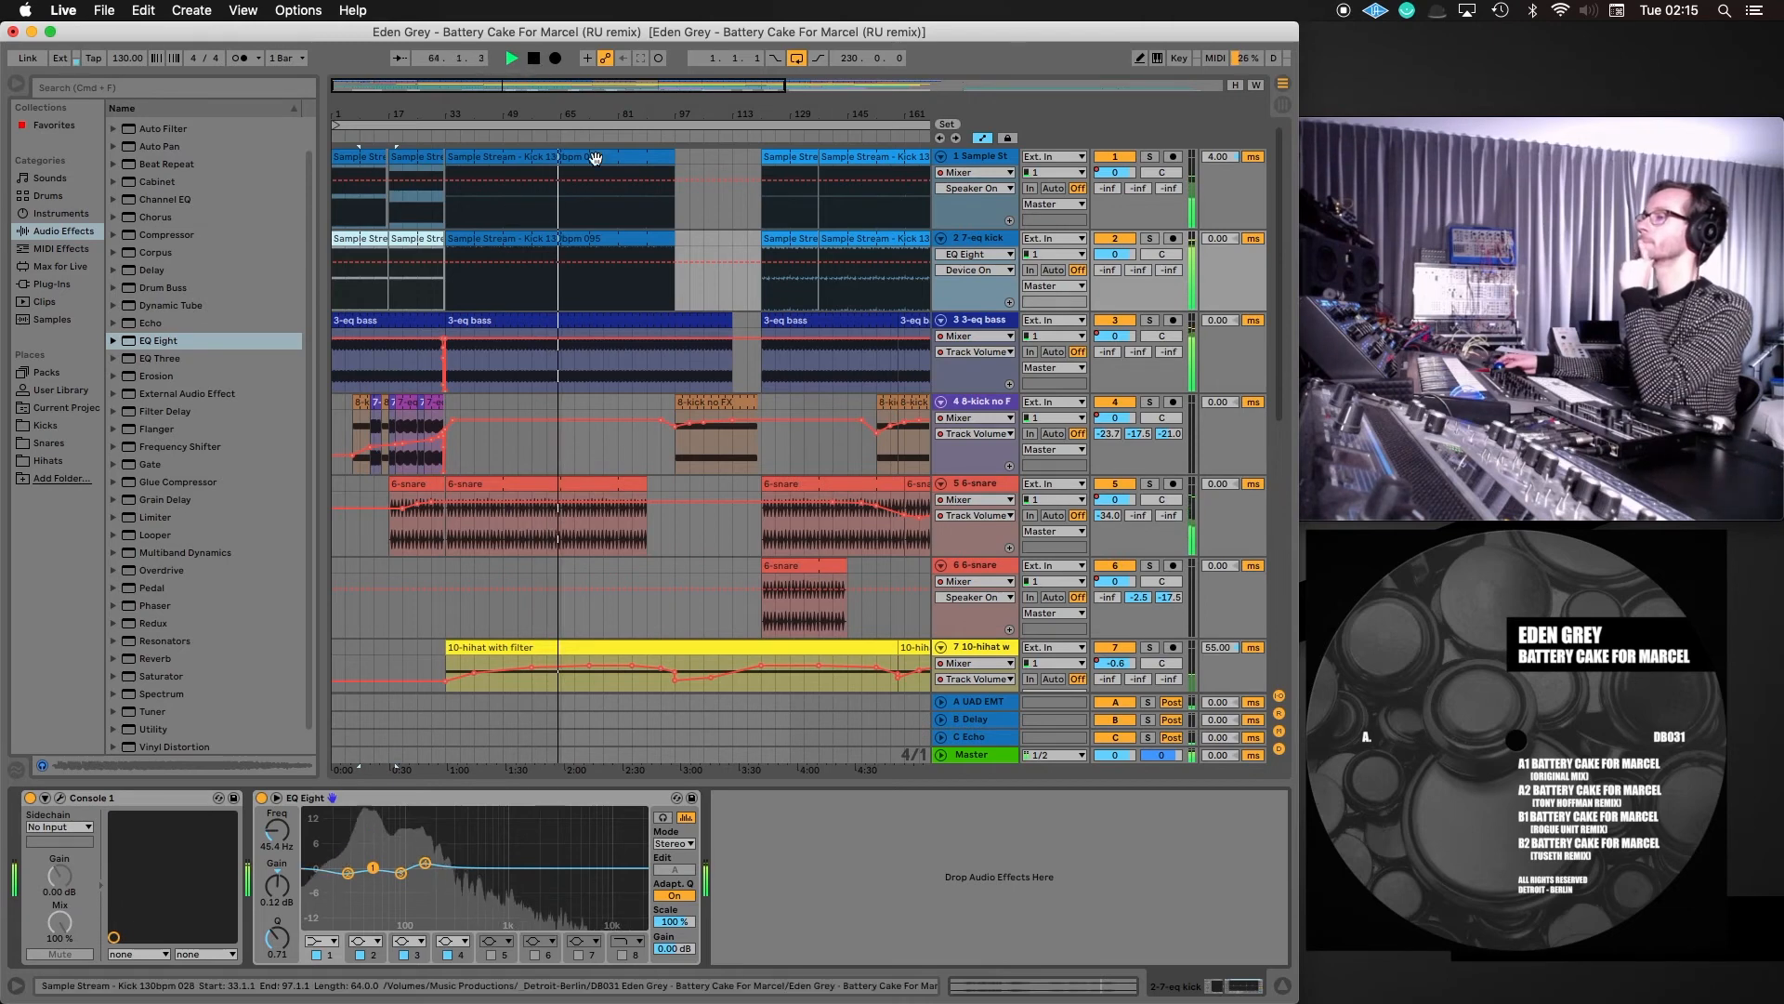
pyautogui.click(262, 798)
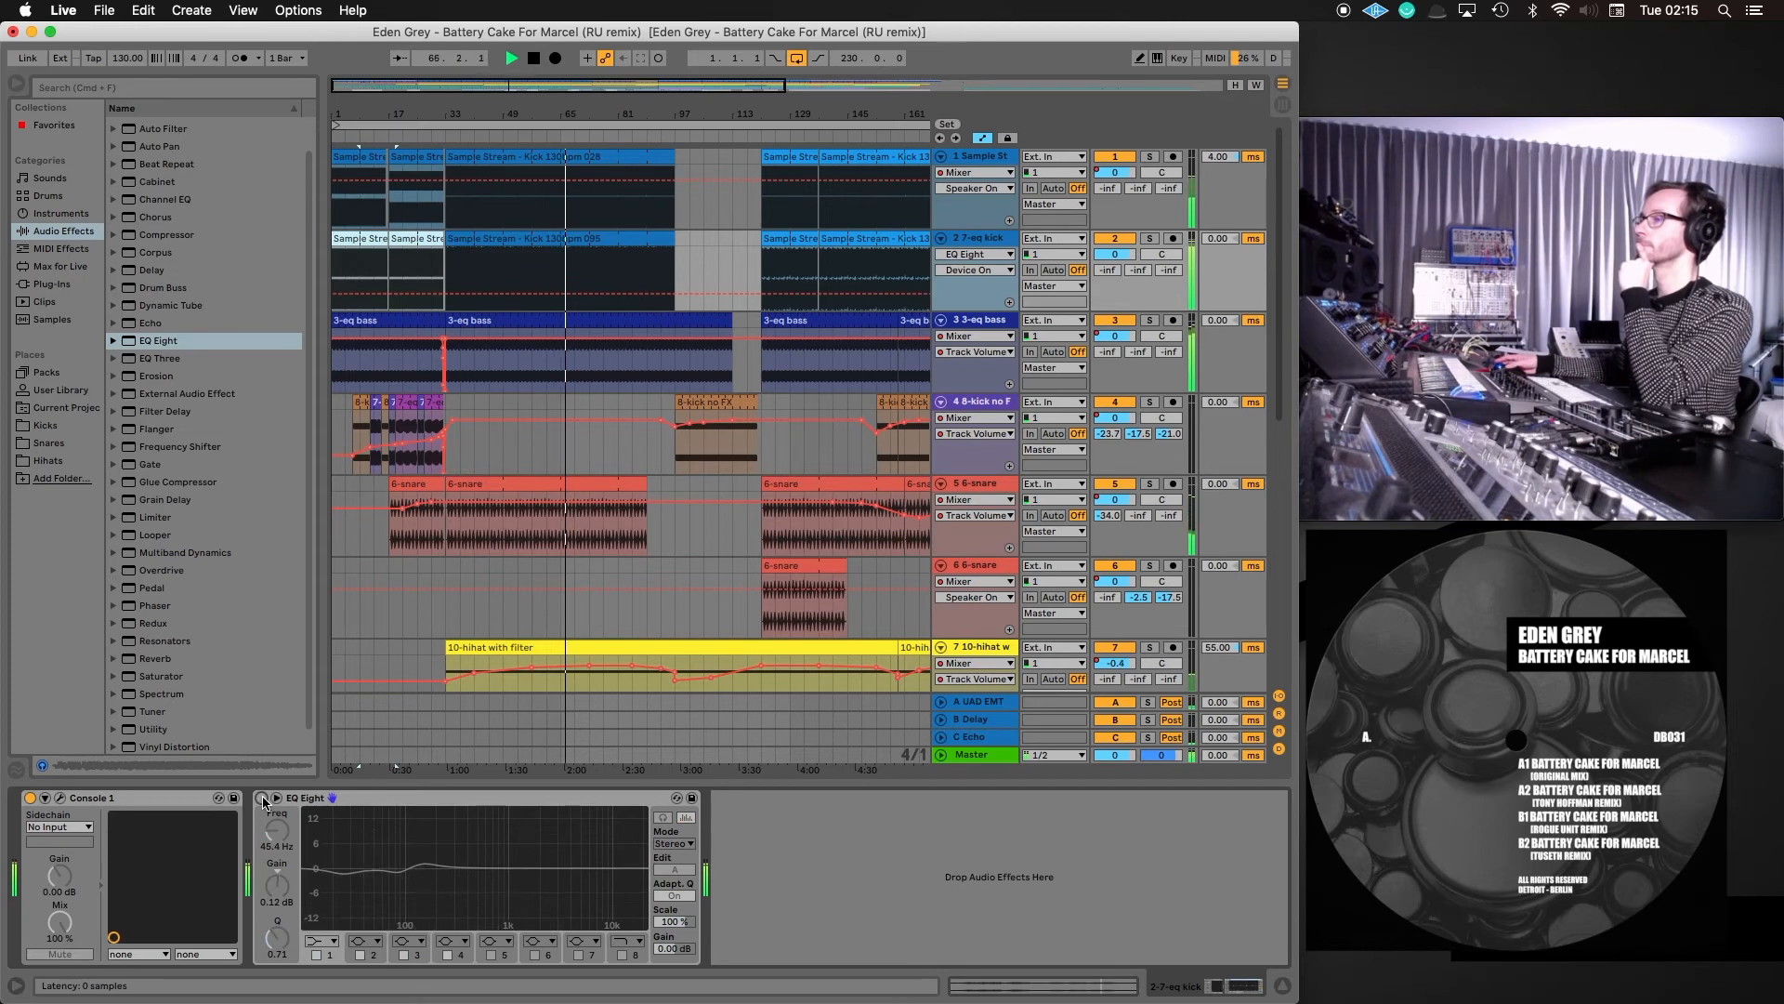
pyautogui.click(262, 798)
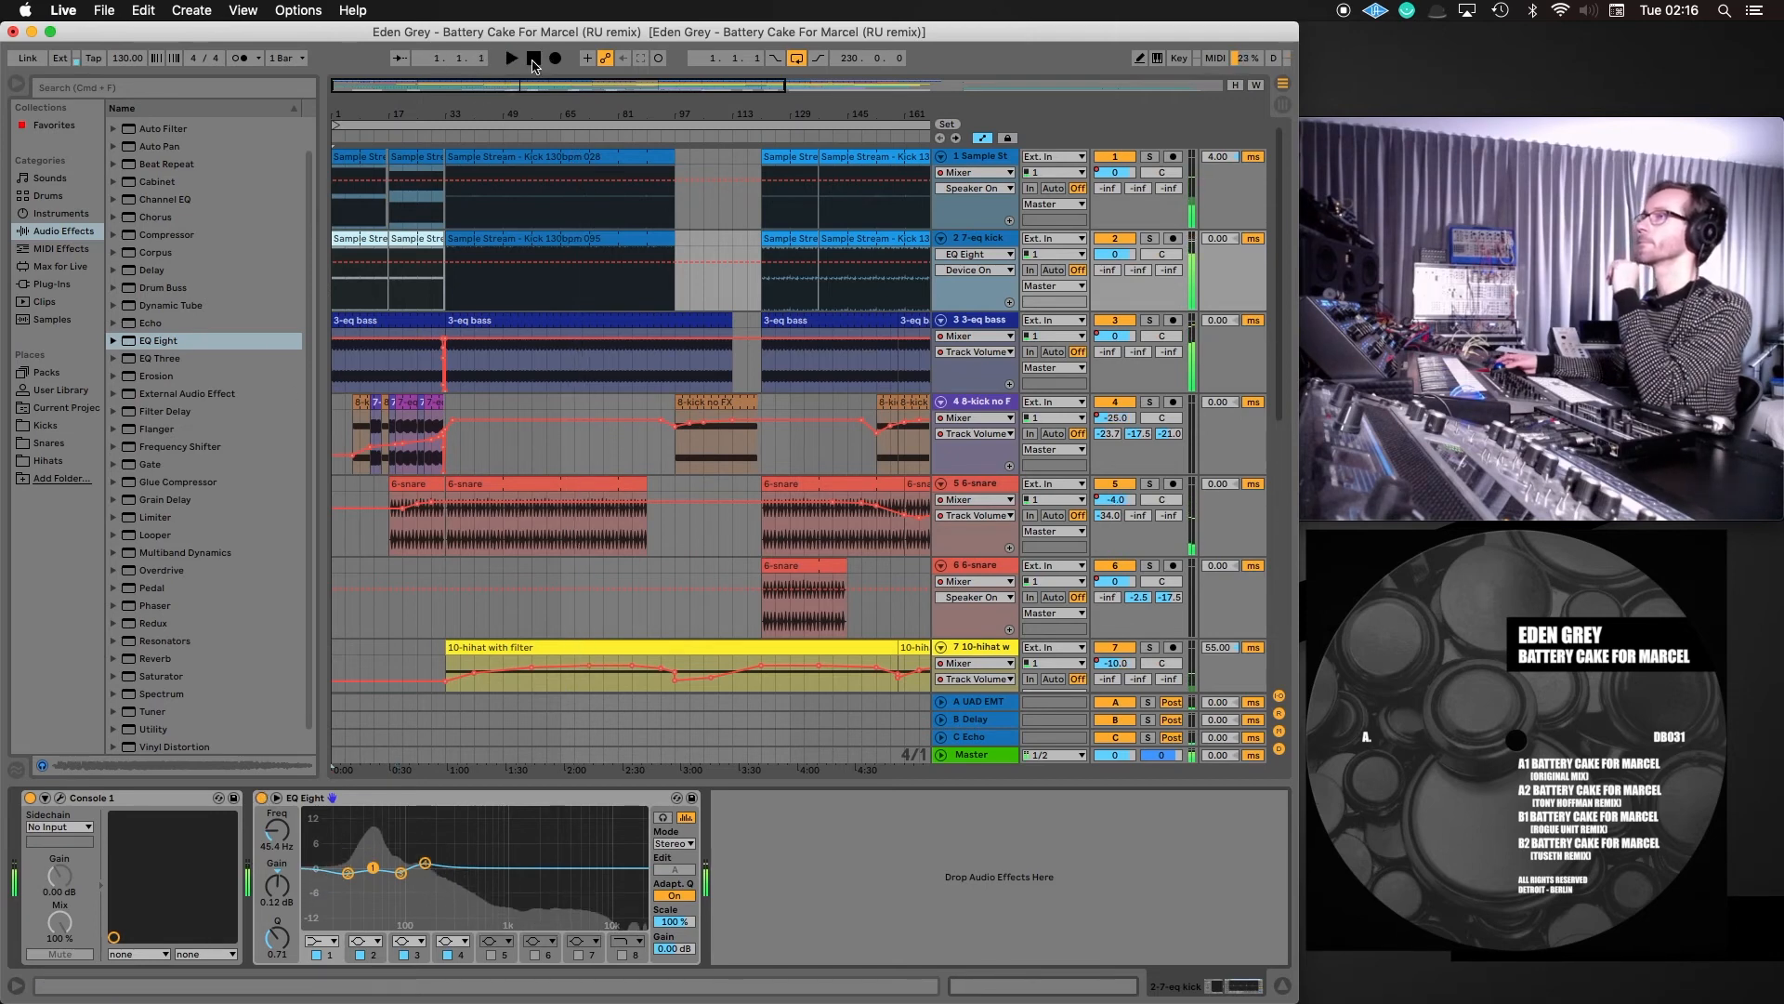
pyautogui.press('space')
# Enable bands 5 and 6 of the kick's EQ Eight and place band 5 at about 687 Hz with 0 dB gain
pyautogui.click(13, 87)
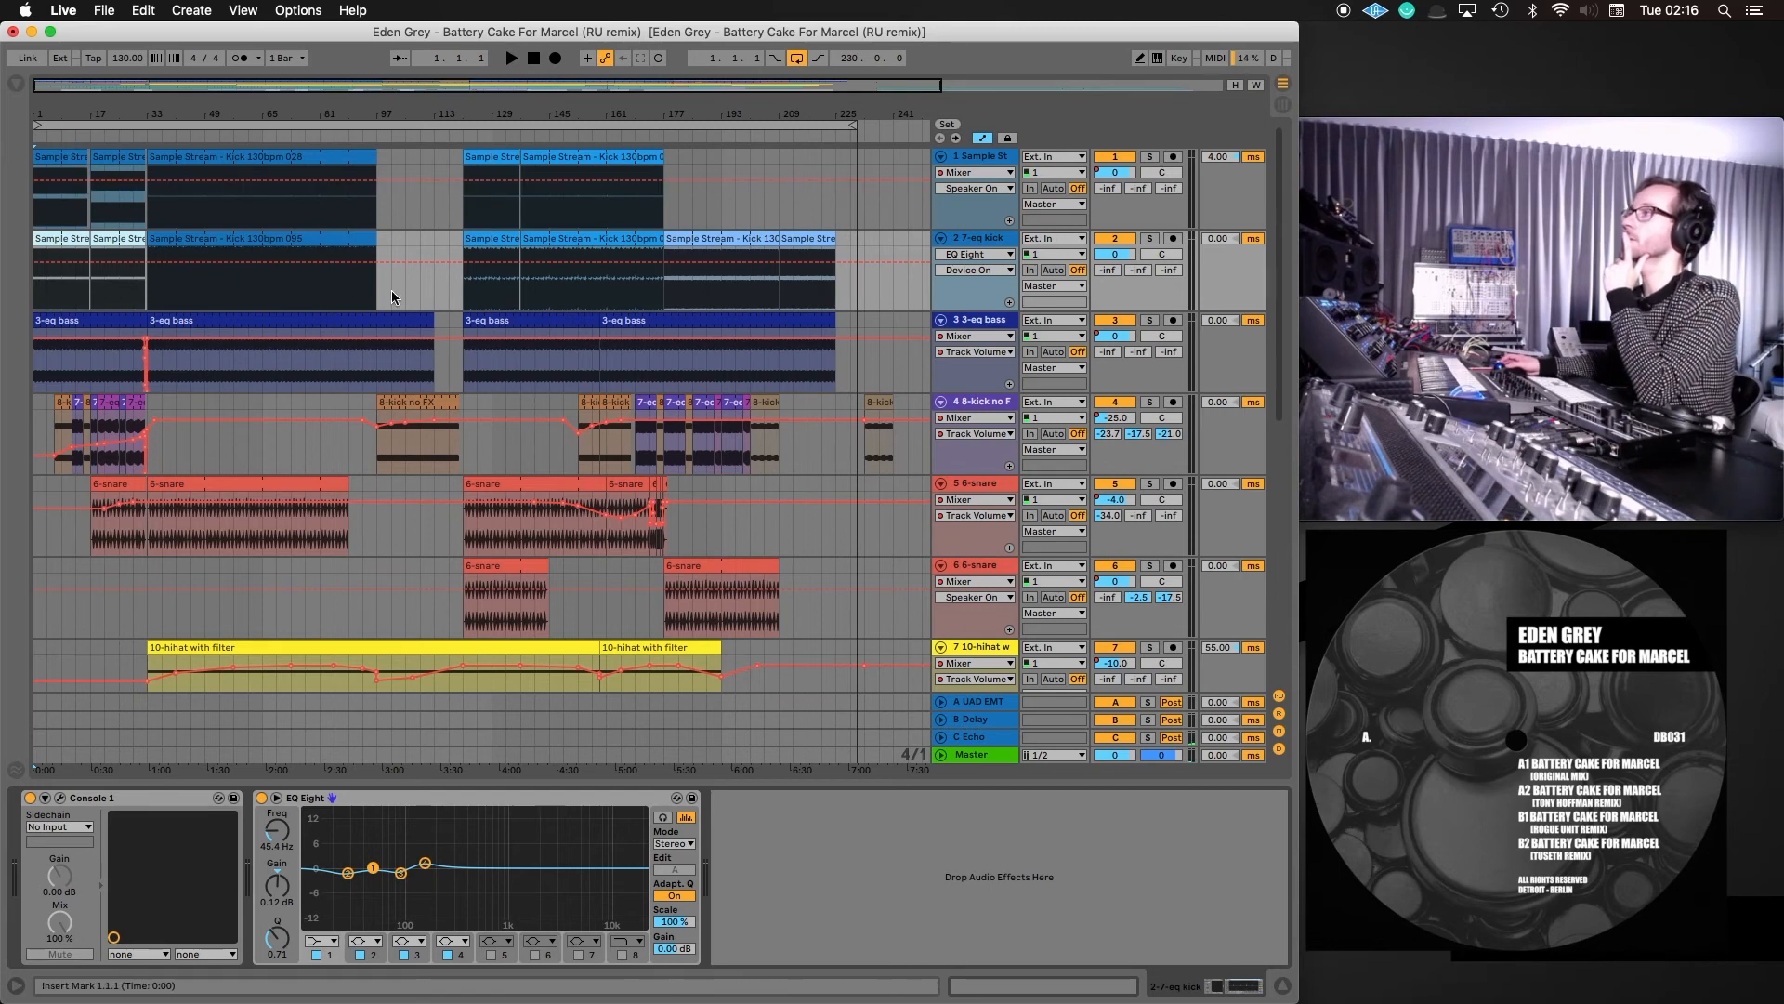
pyautogui.click(970, 241)
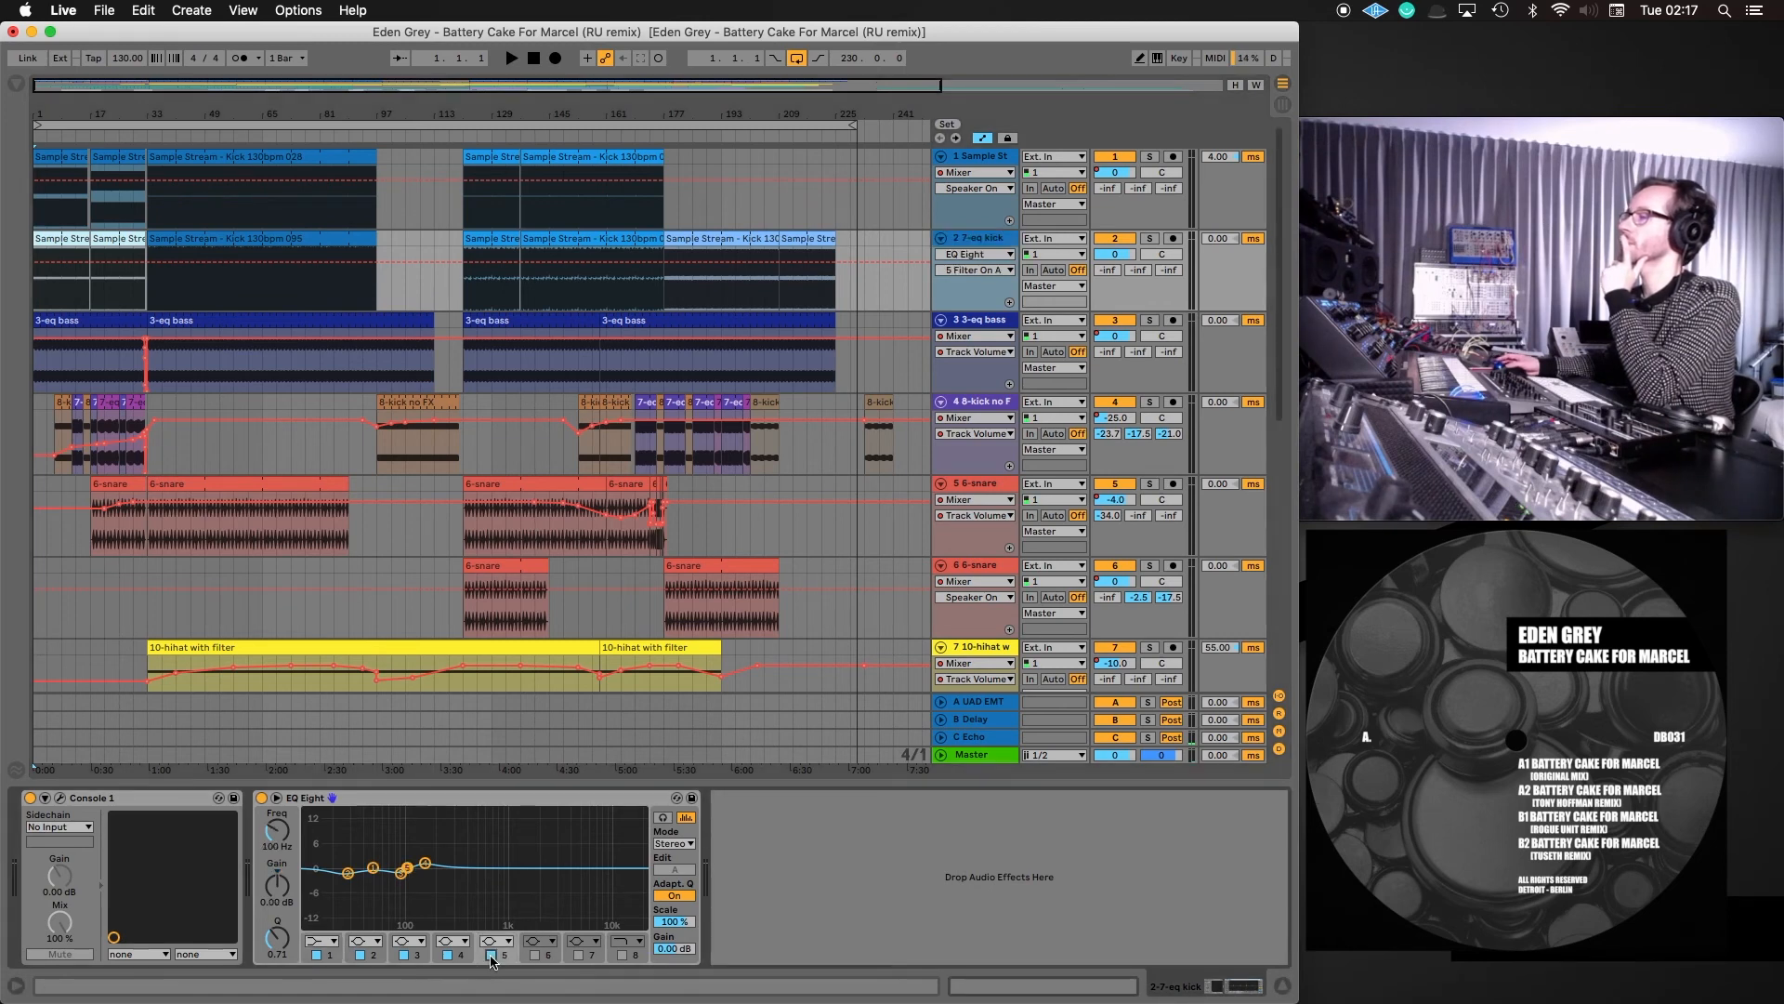
pyautogui.click(490, 954)
pyautogui.moveTo(406, 867); pyautogui.dragTo(491, 842)
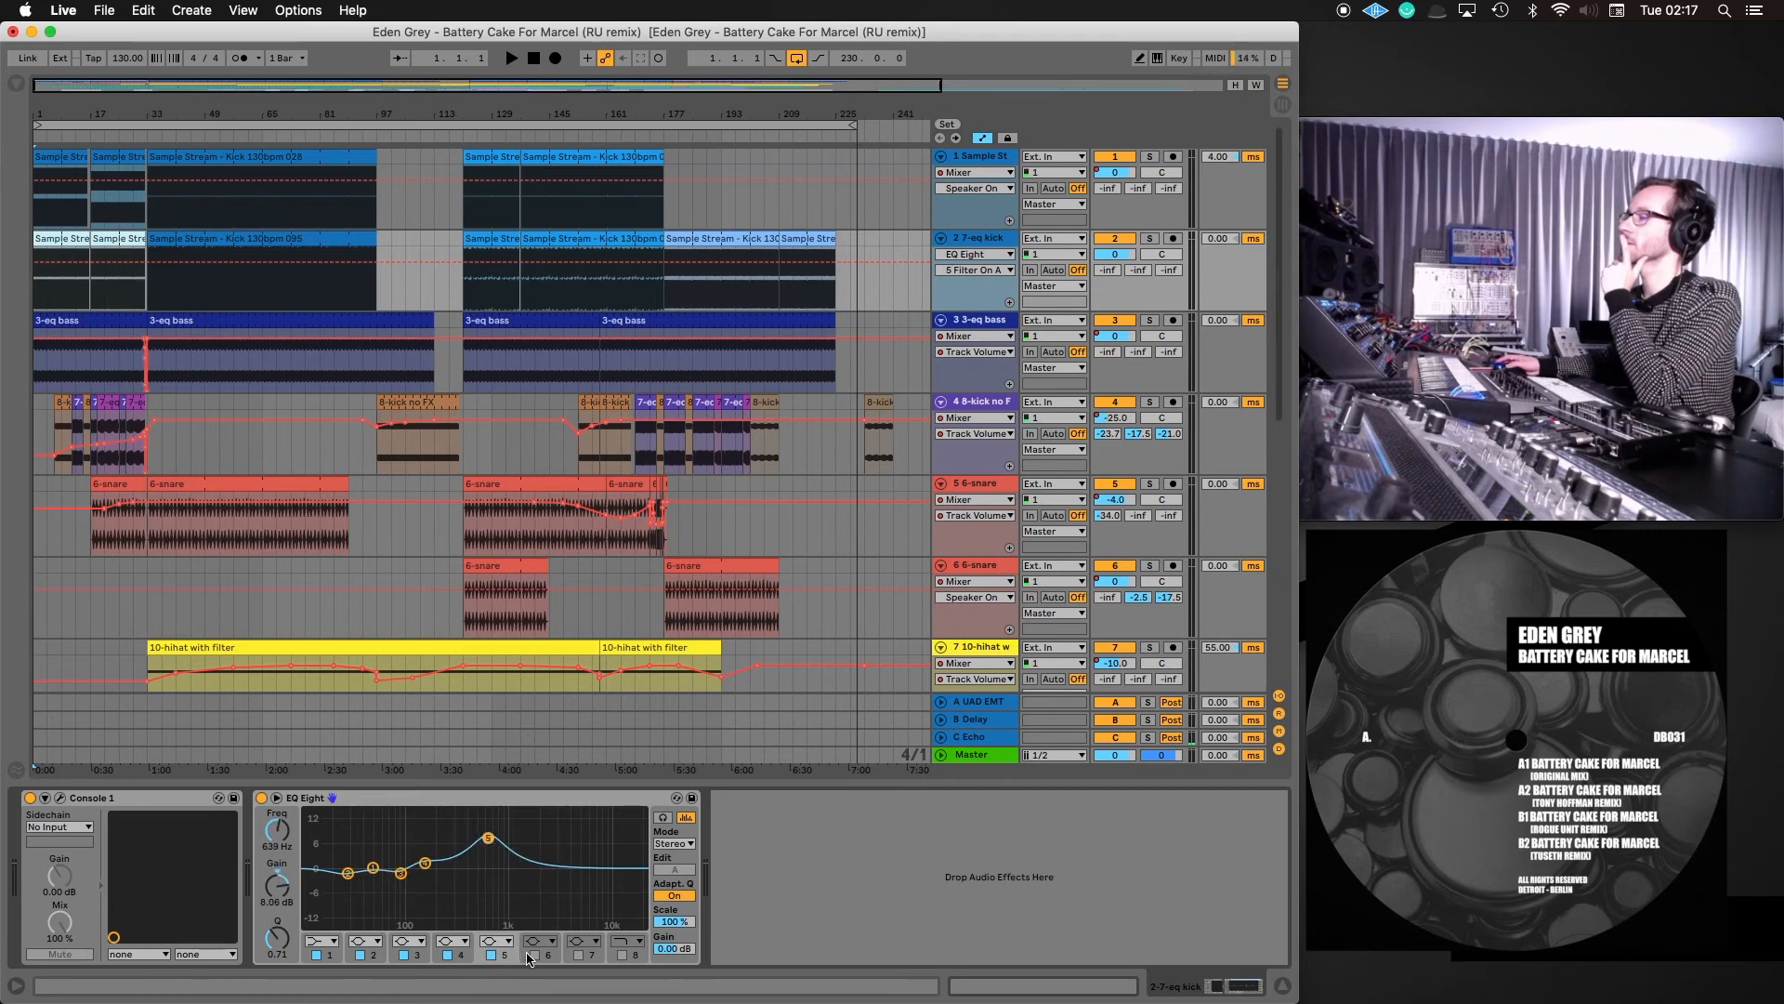
pyautogui.click(535, 954)
pyautogui.moveTo(490, 843); pyautogui.dragTo(485, 872)
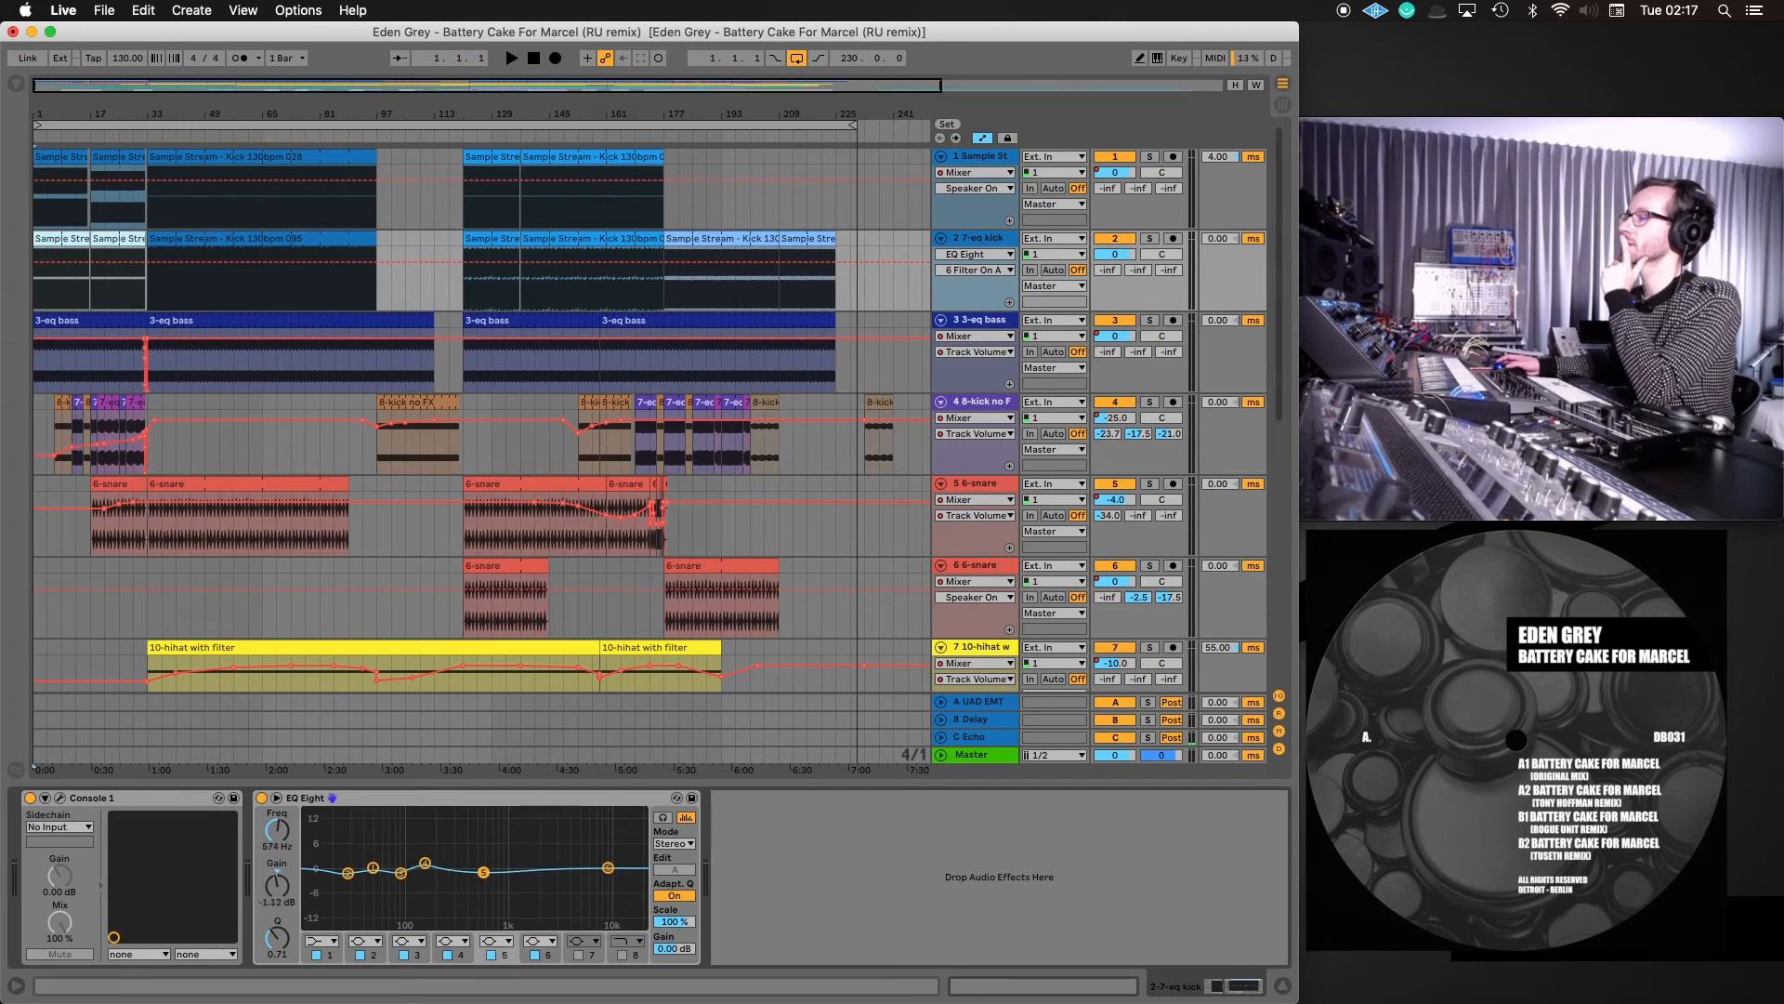
pyautogui.click(282, 885)
pyautogui.press('Delete')
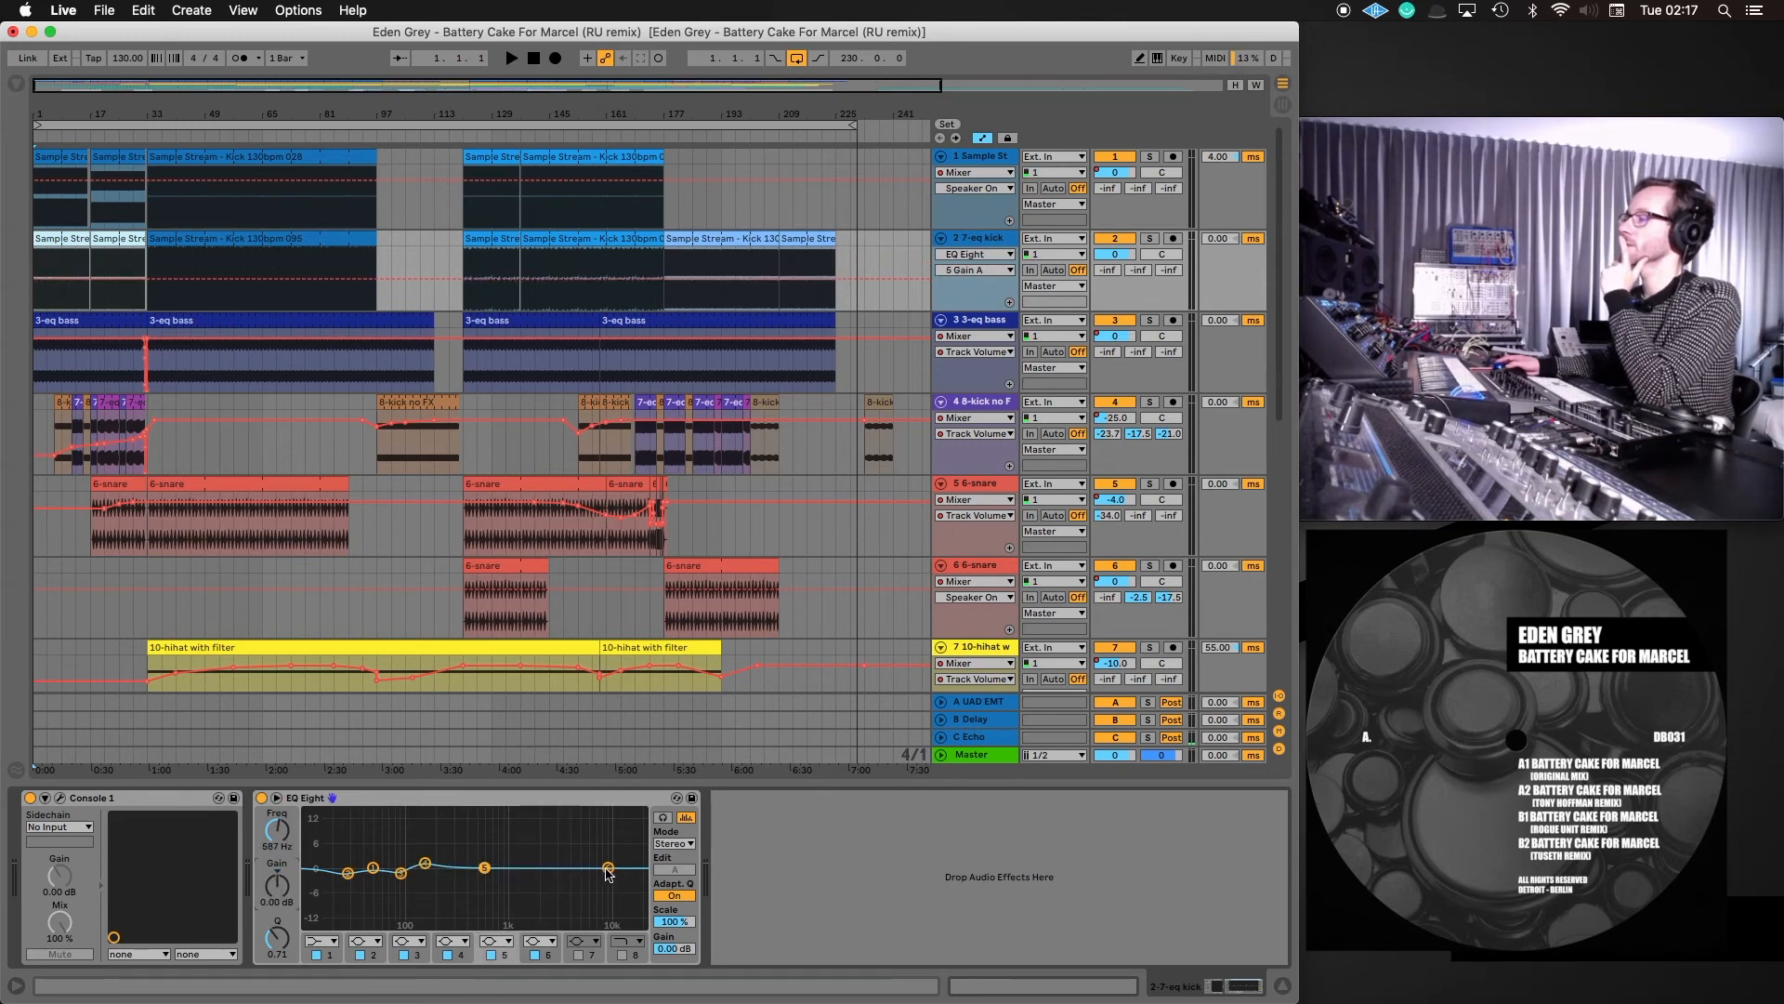
# Move band 6 to about 1.53 kHz and reset its gain to 0 dB
pyautogui.moveTo(608, 867); pyautogui.dragTo(526, 867)
pyautogui.click(283, 885)
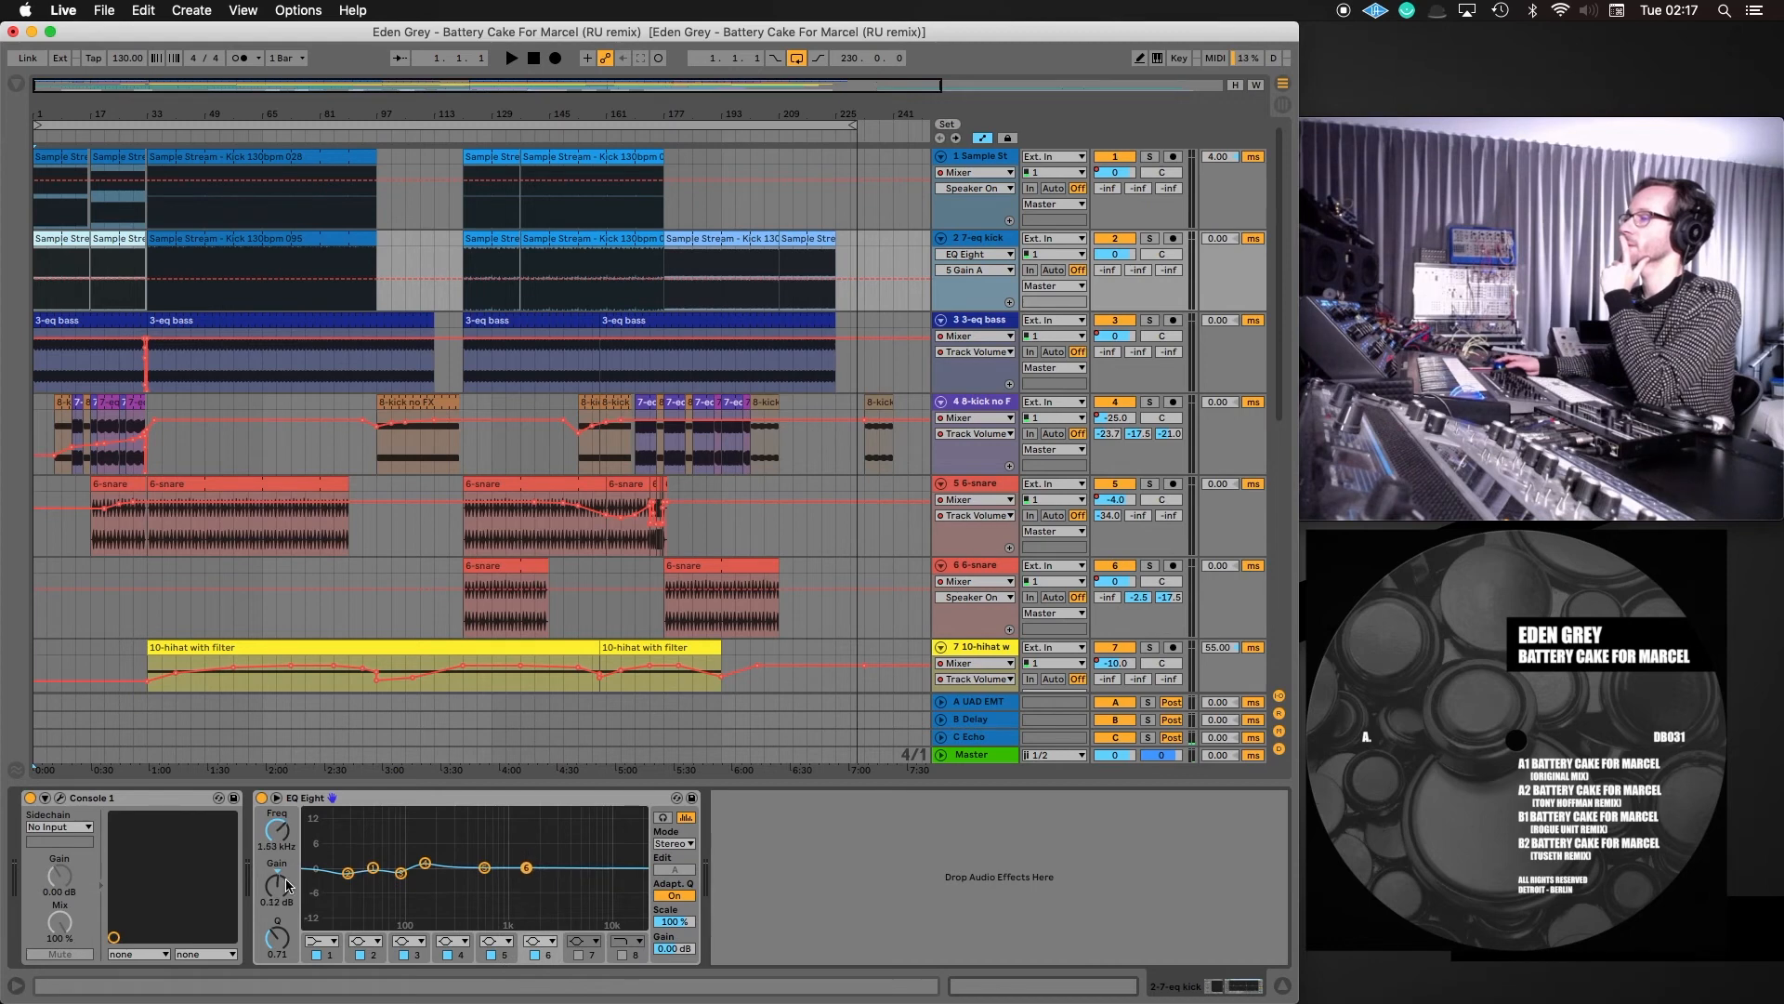
pyautogui.press('Delete')
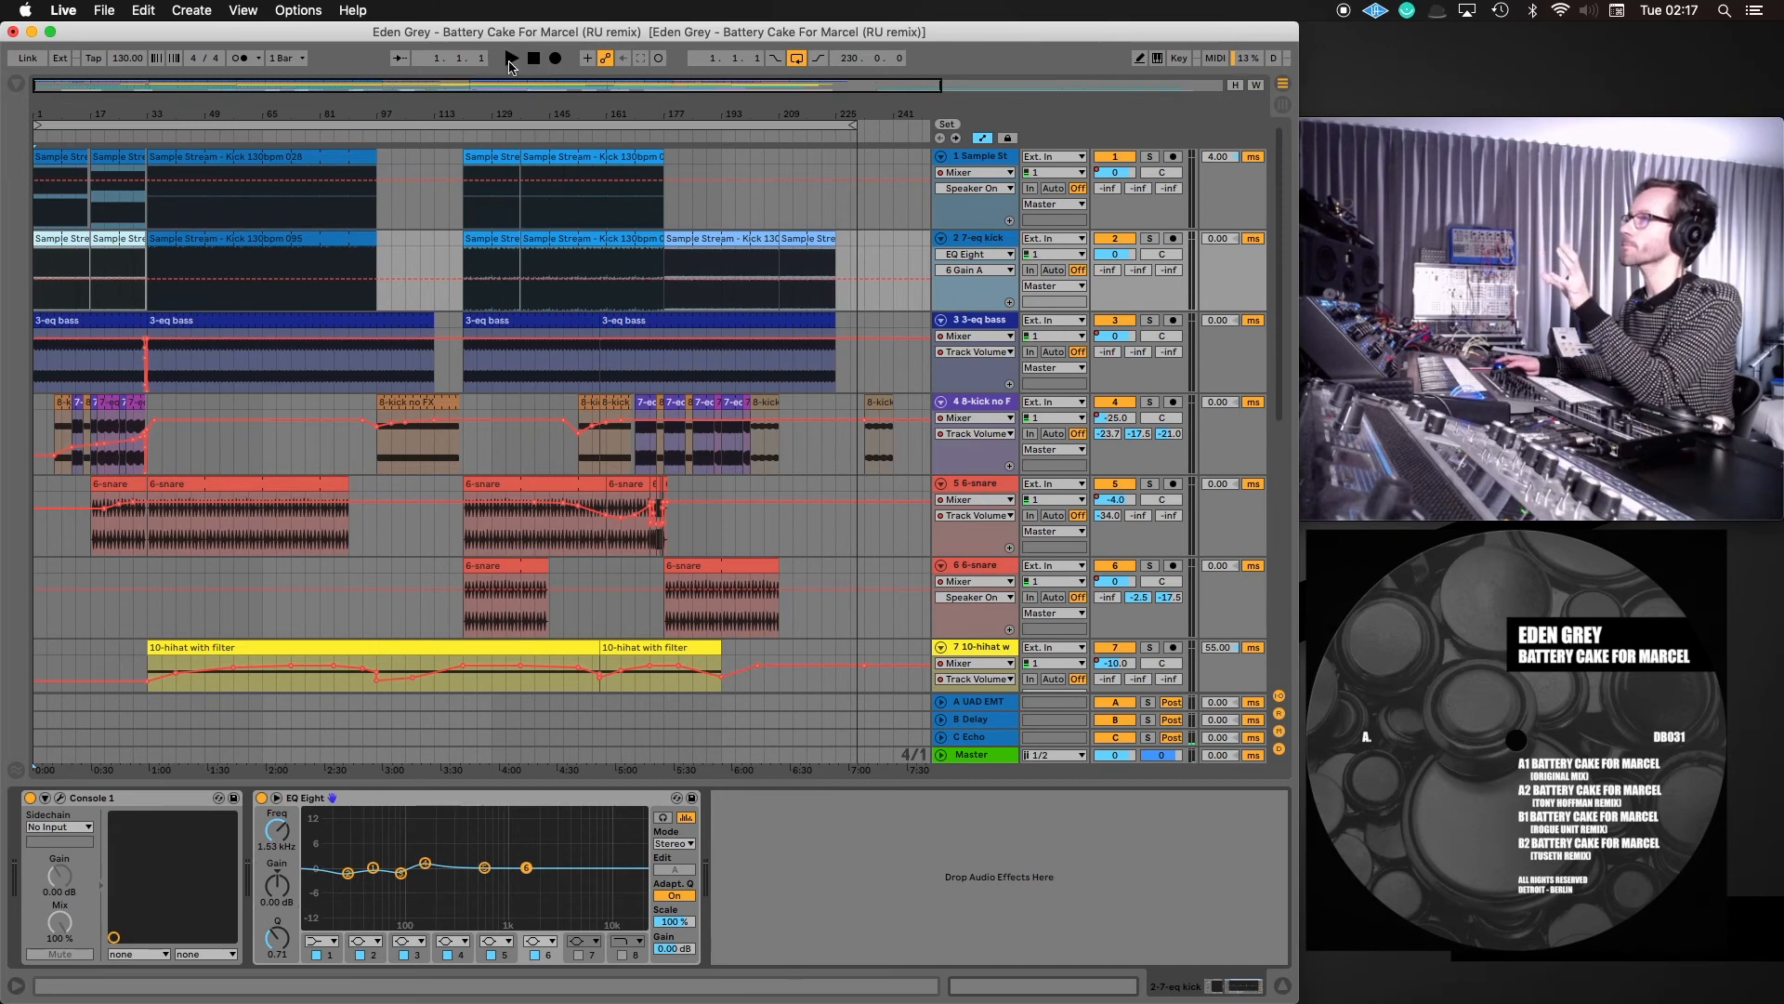
# Play the track from the start and cut band 5 to about -5.33 dB at 170 Hz
pyautogui.click(510, 59)
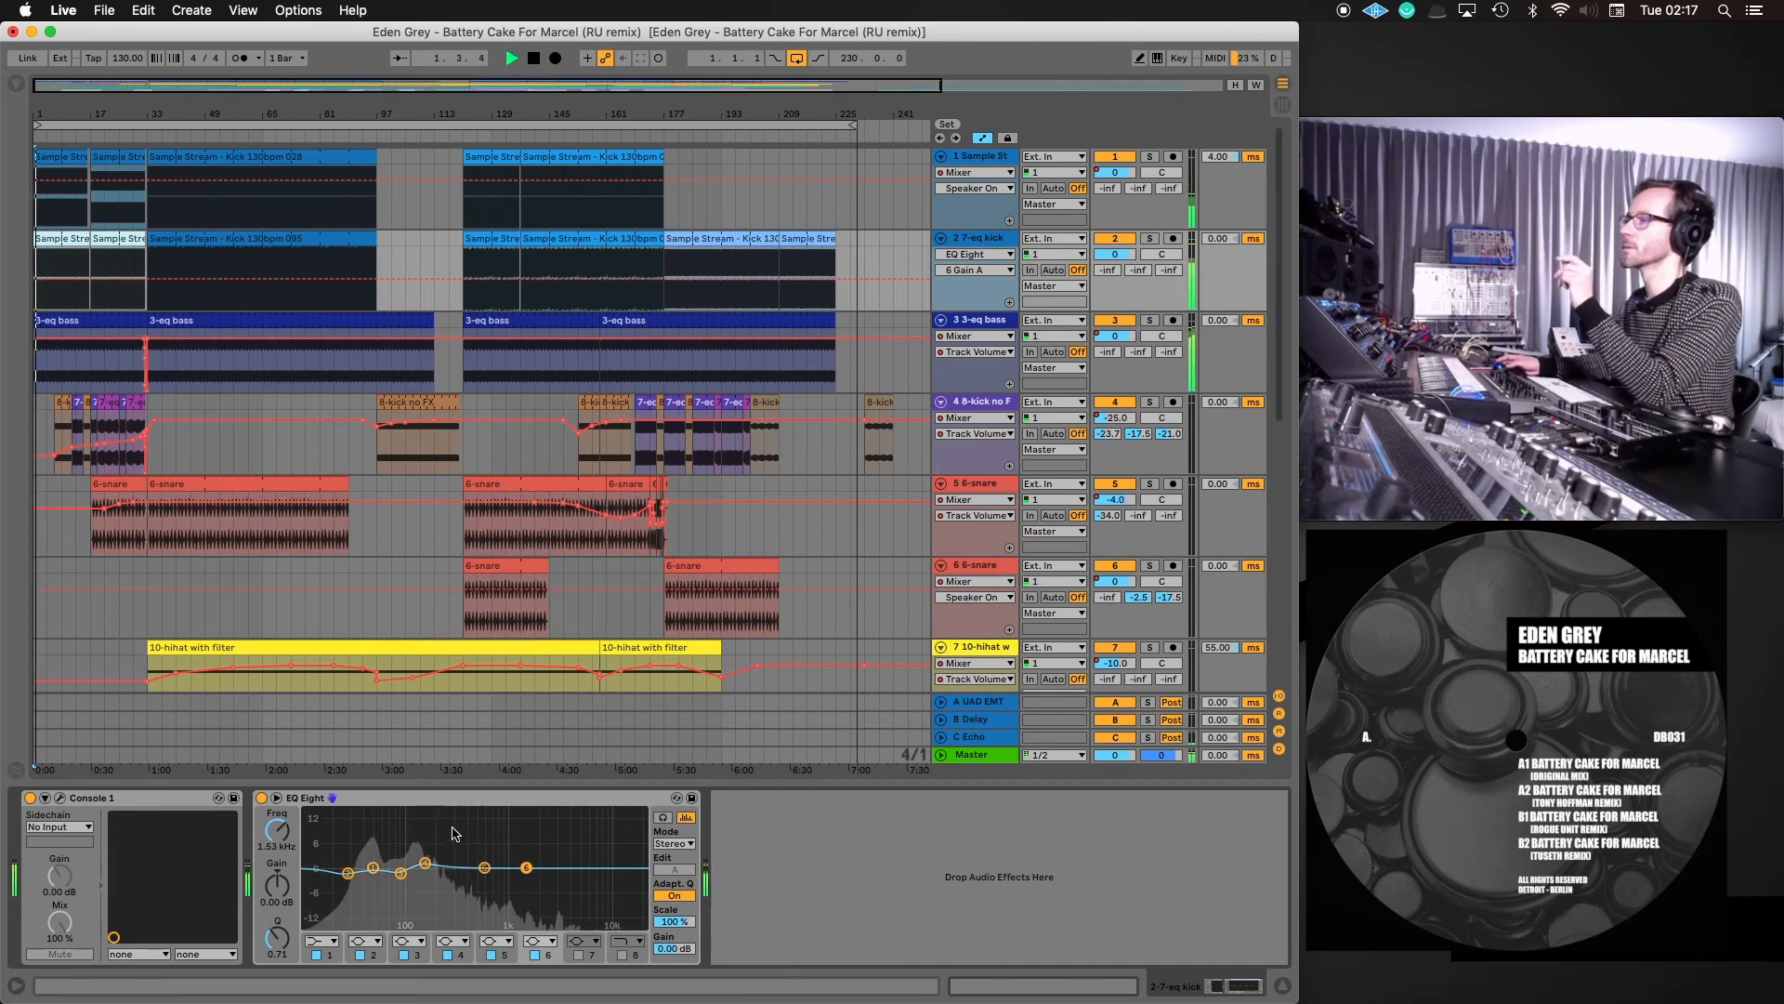
pyautogui.moveTo(451, 829); pyautogui.dragTo(445, 883)
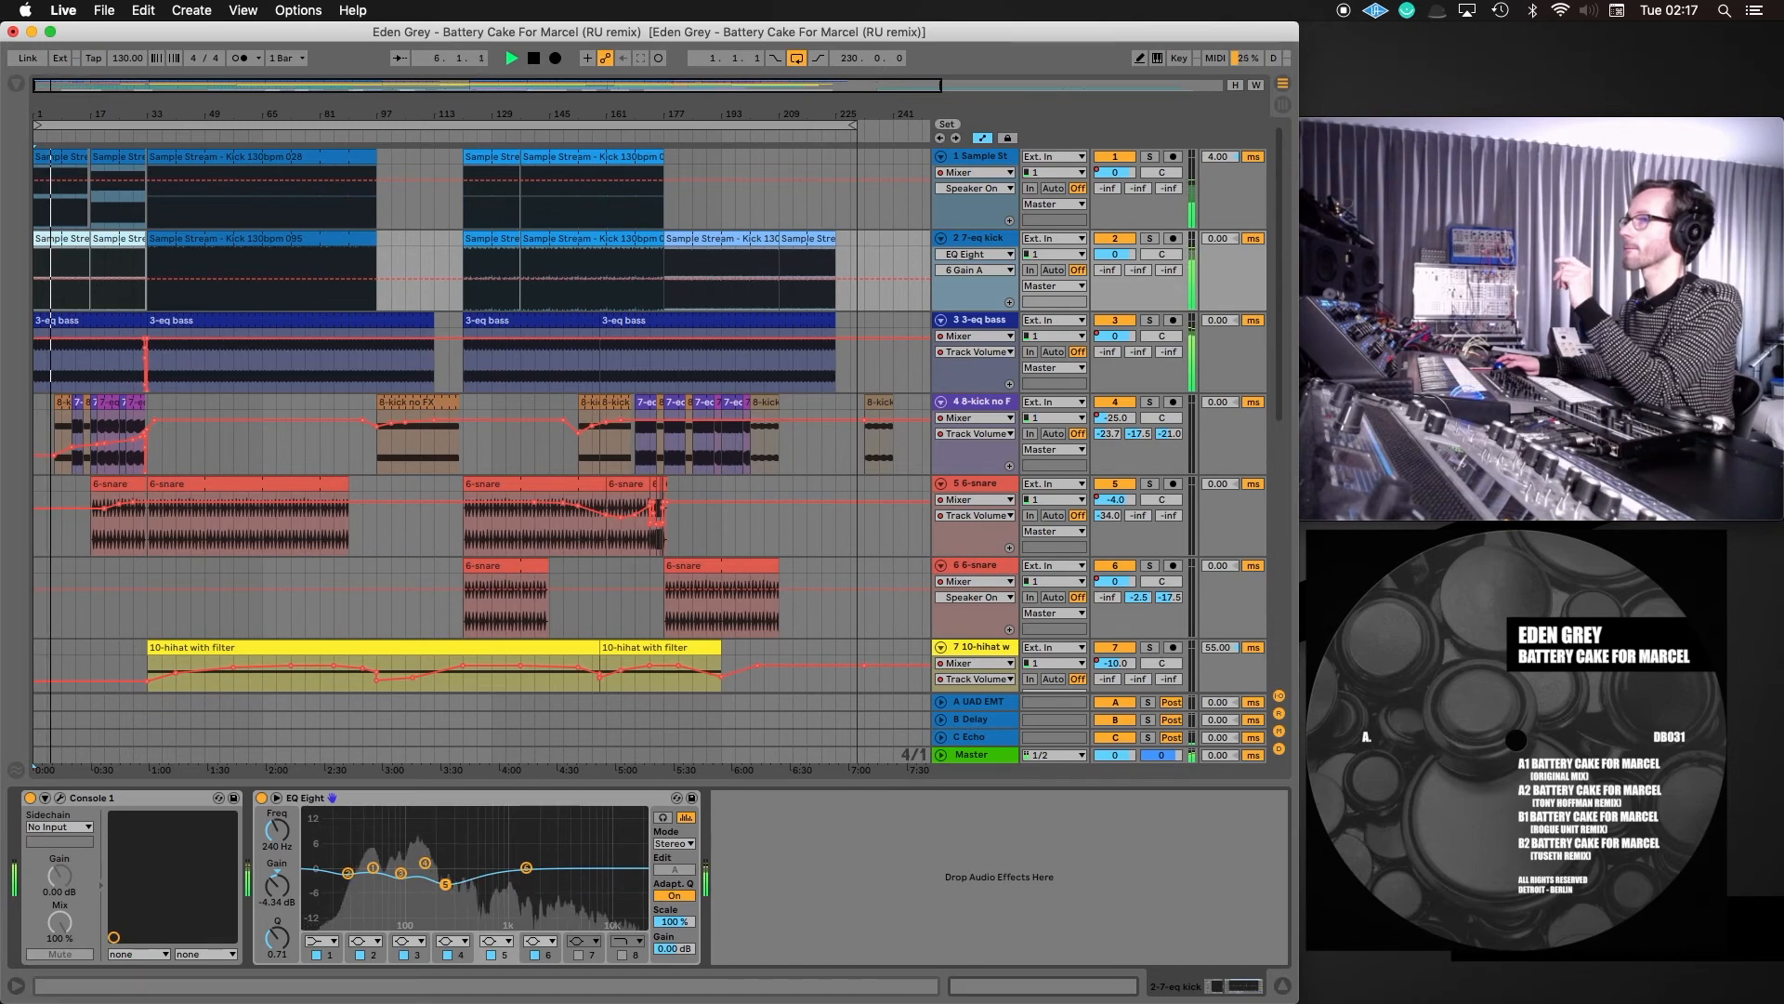
pyautogui.moveTo(445, 883)
pyautogui.mouseDown()
pyautogui.moveTo(447, 827)
pyautogui.moveTo(417, 825)
pyautogui.moveTo(429, 889)
pyautogui.mouseUp()
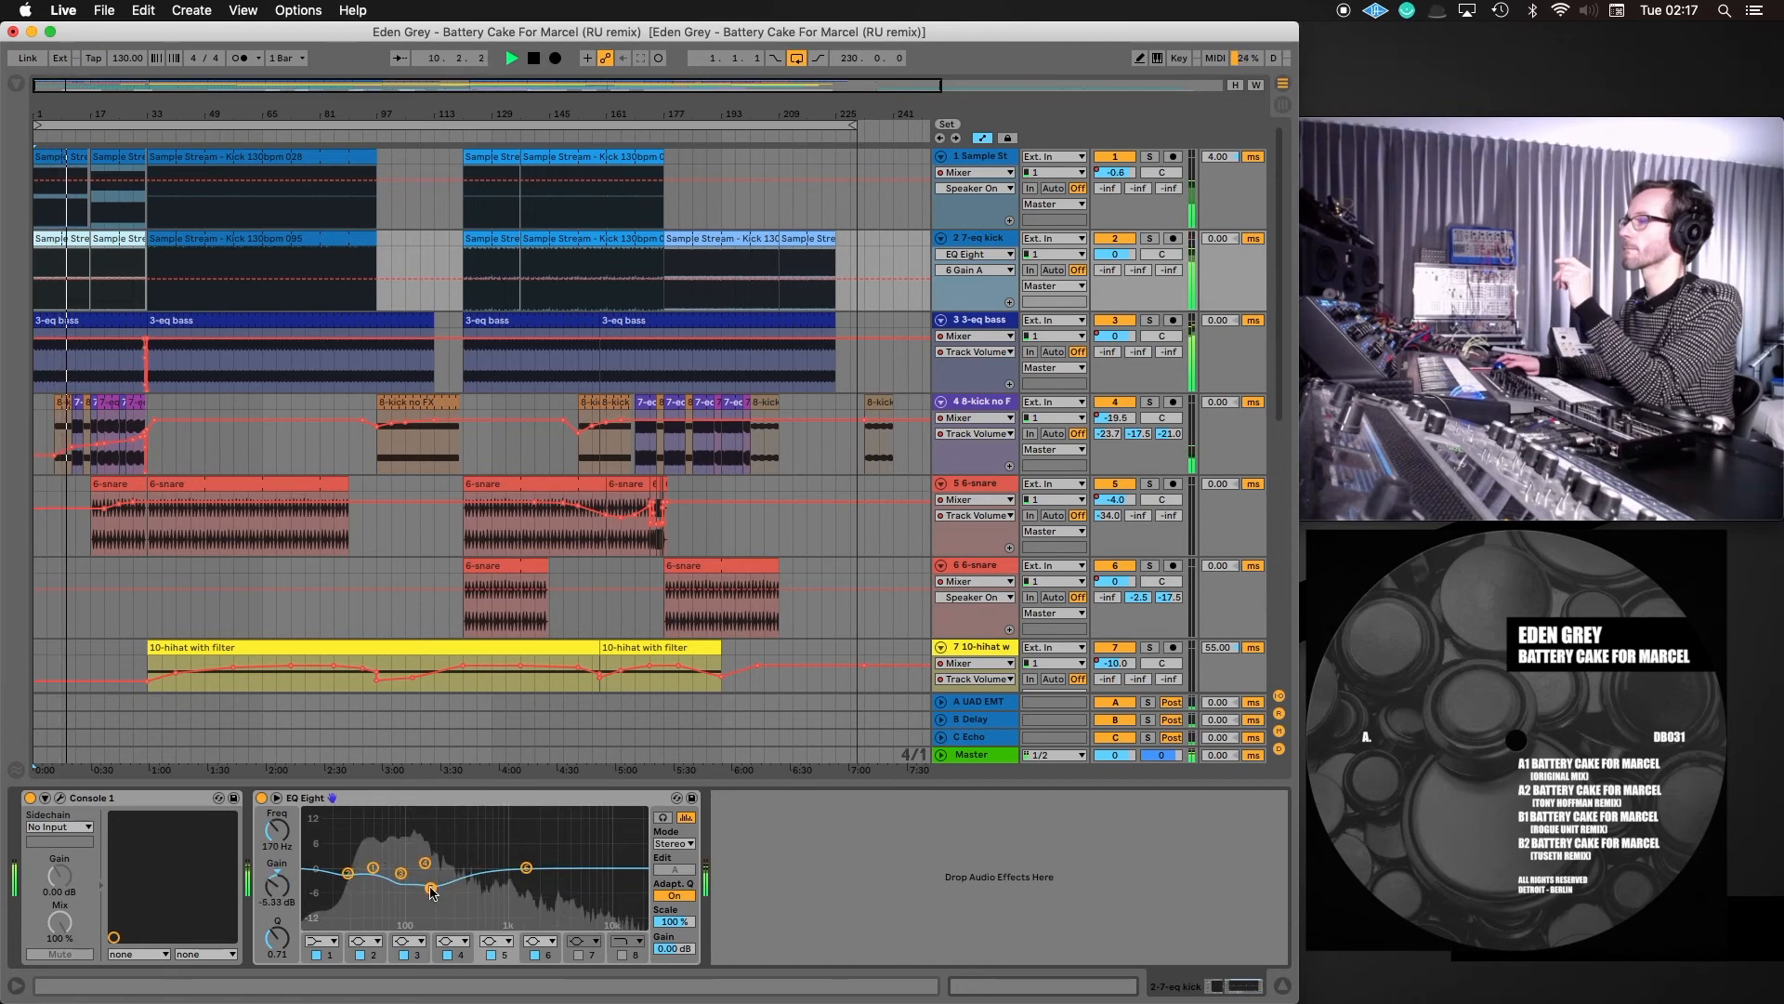
# Sweep band 6 and set it to about 408 Hz with 1.86 dB gain and a Q of 2.03, auditioning the closing section
pyautogui.moveTo(526, 867)
pyautogui.mouseDown()
pyautogui.moveTo(482, 823)
pyautogui.moveTo(545, 833)
pyautogui.moveTo(544, 857)
pyautogui.mouseUp()
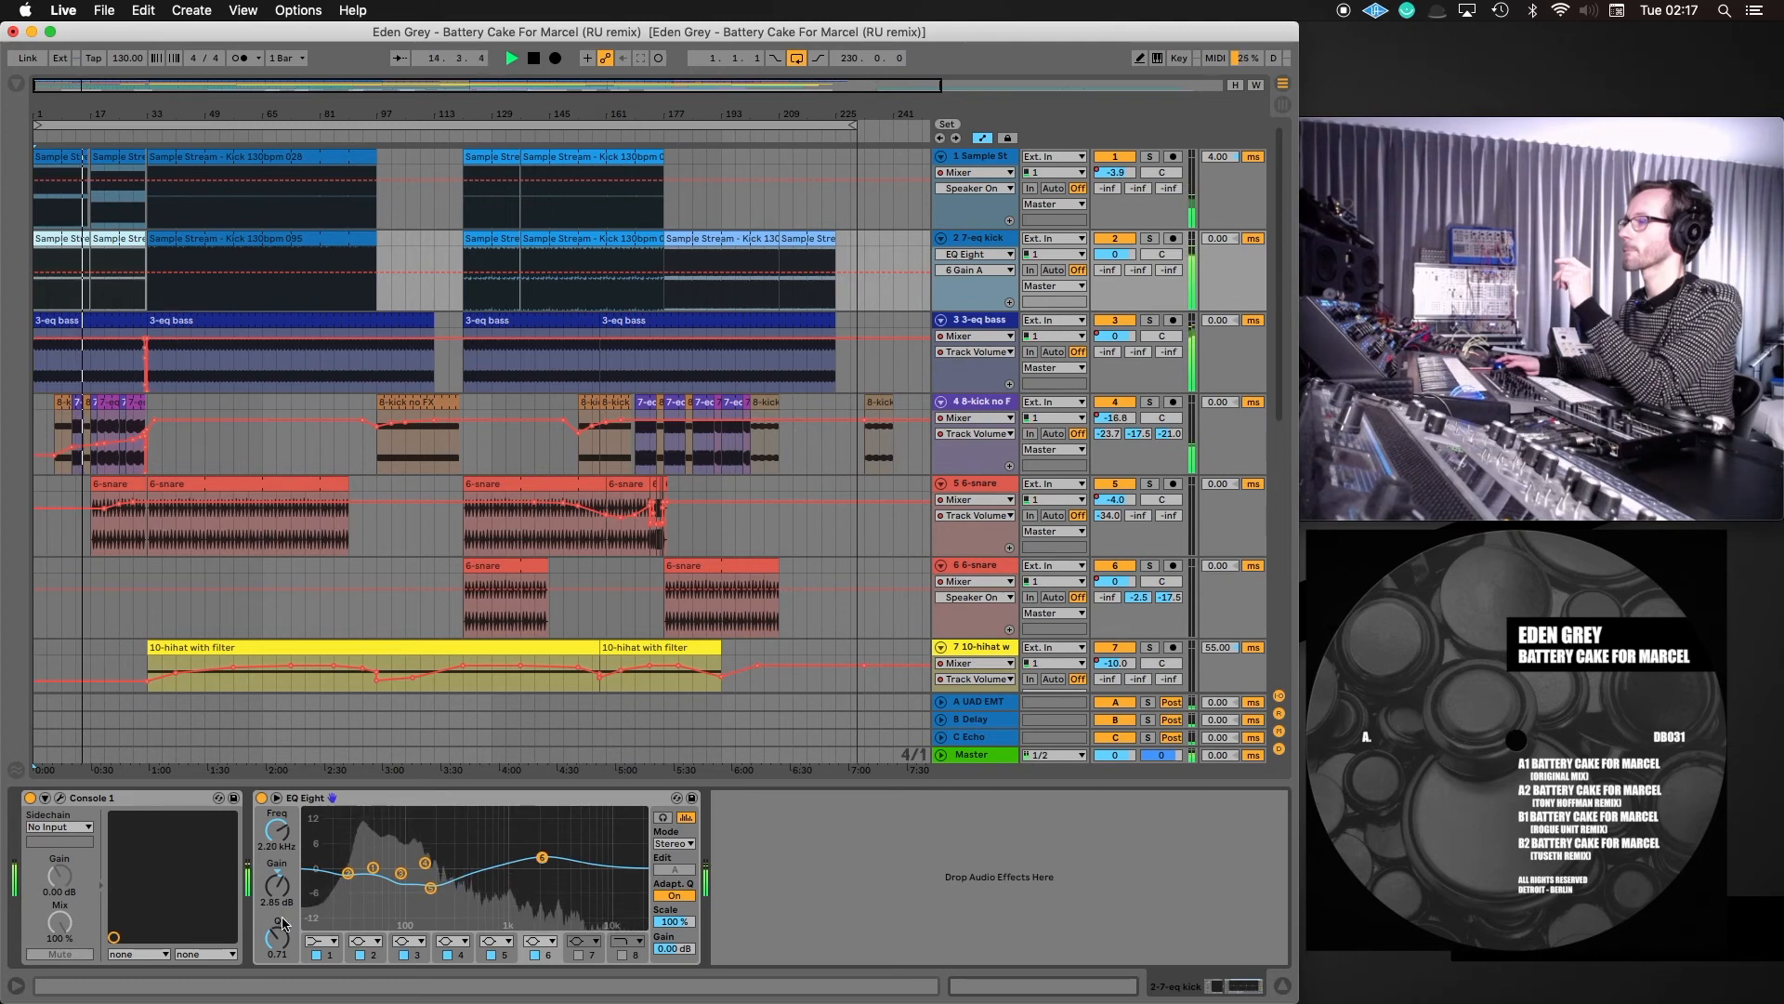
pyautogui.moveTo(284, 922); pyautogui.dragTo(284, 955)
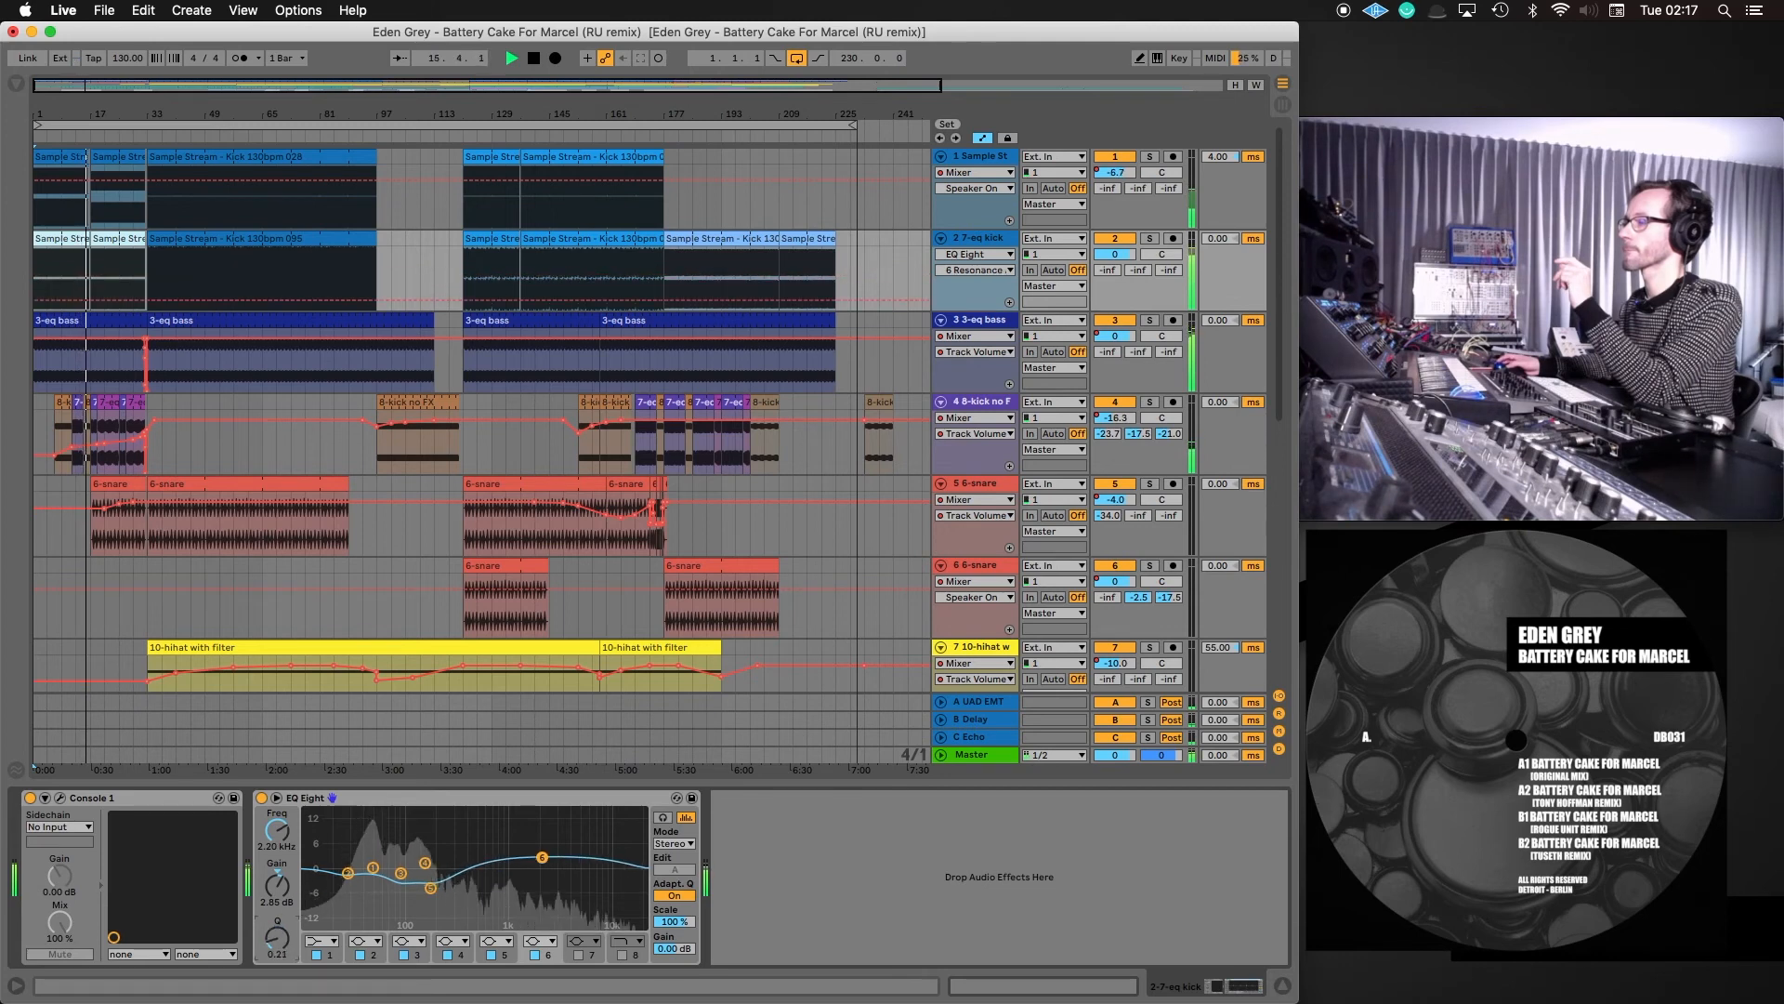
pyautogui.moveTo(542, 857); pyautogui.dragTo(463, 829)
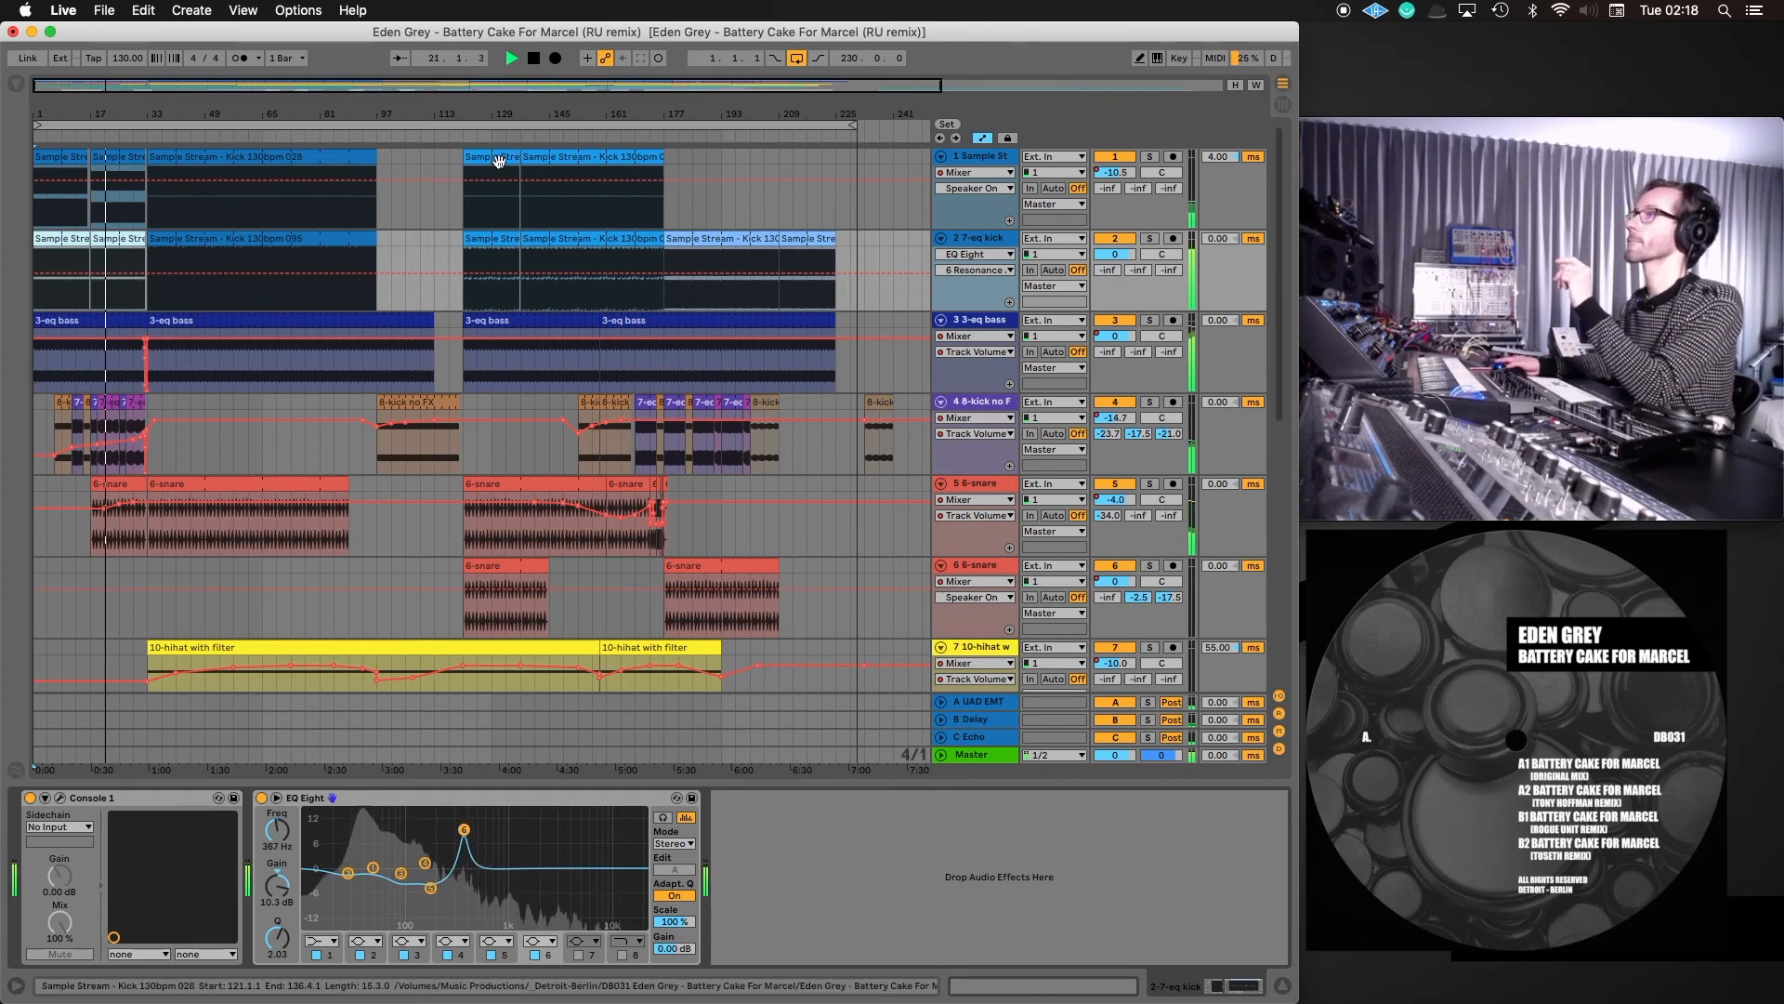
pyautogui.click(534, 62)
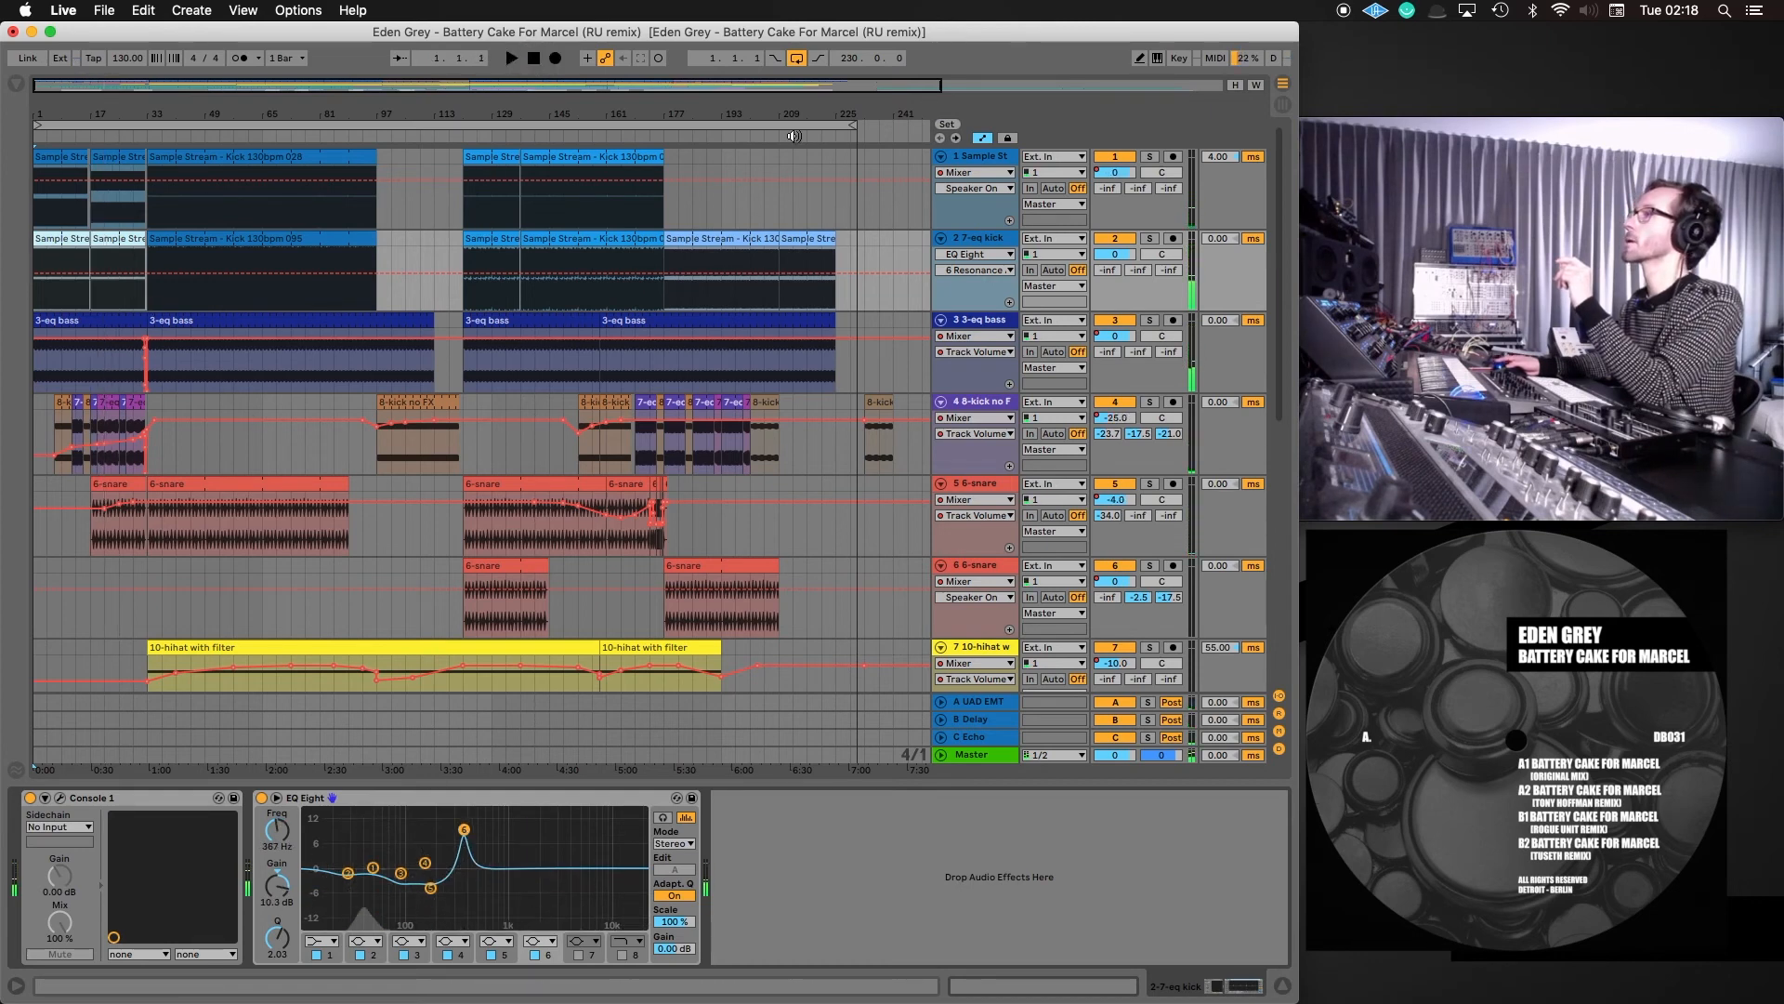
pyautogui.click(792, 138)
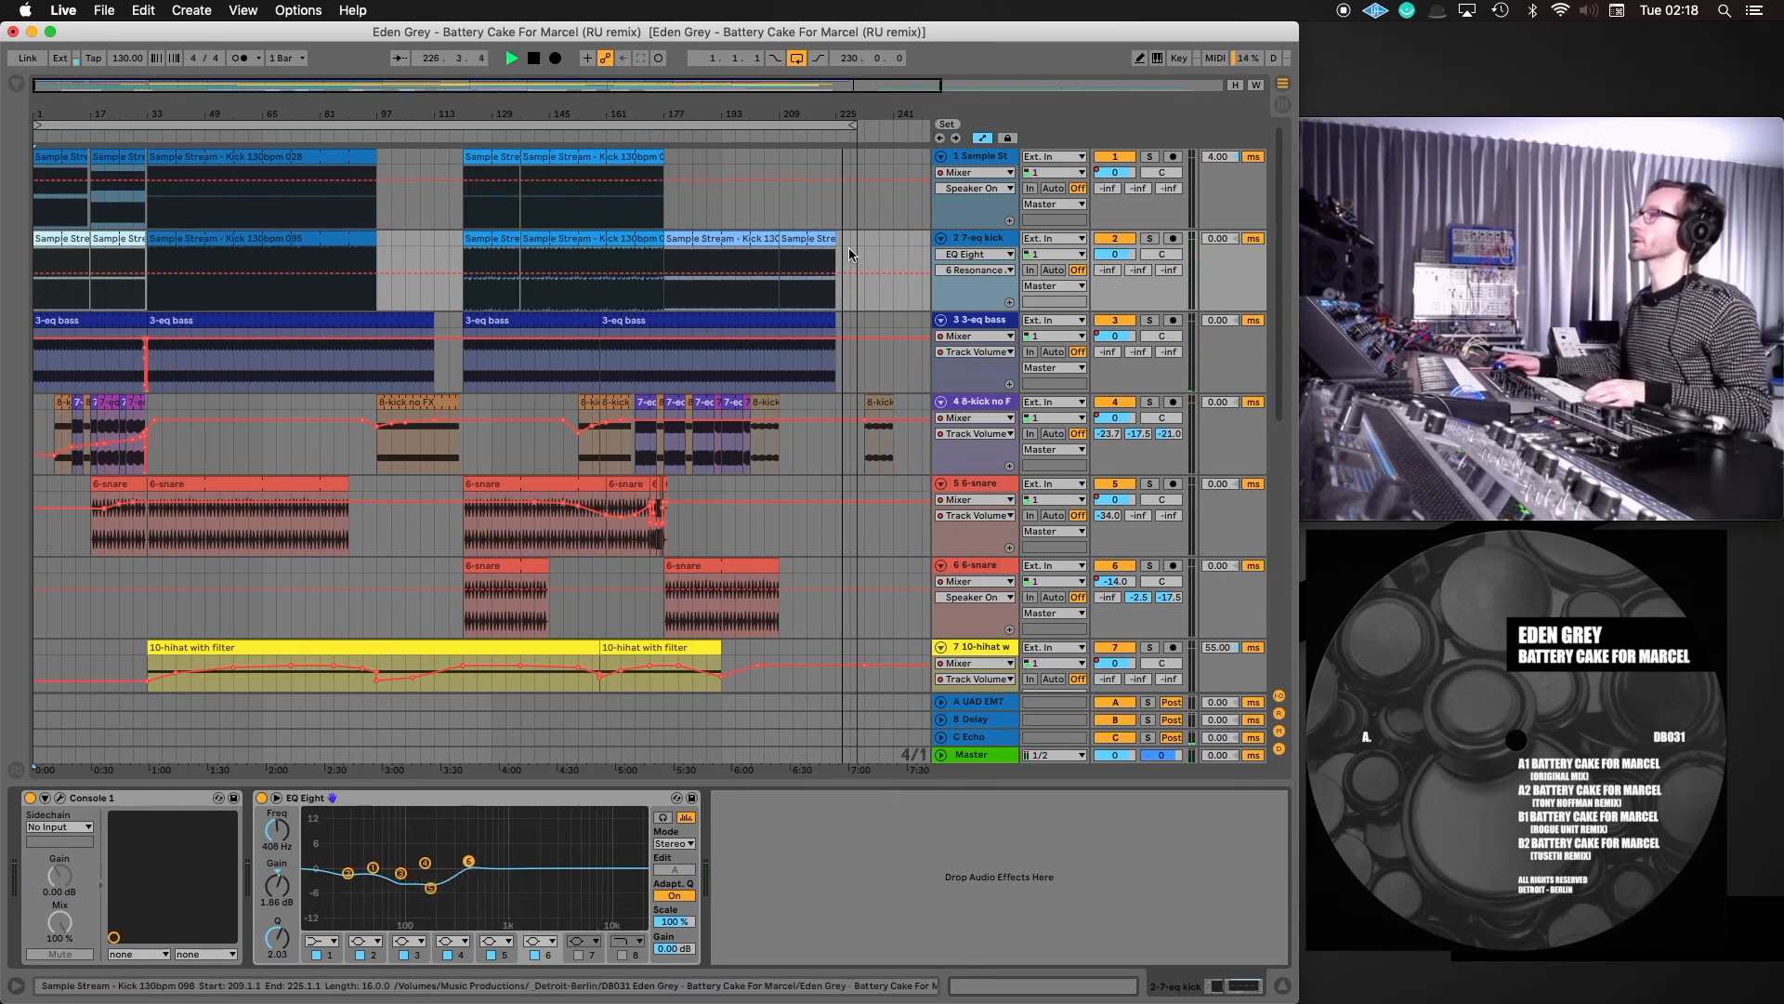
# Show the kick's 6 Gain A automation and lower its middle section between the intro and outro to about 0.07 dB
pyautogui.click(970, 270)
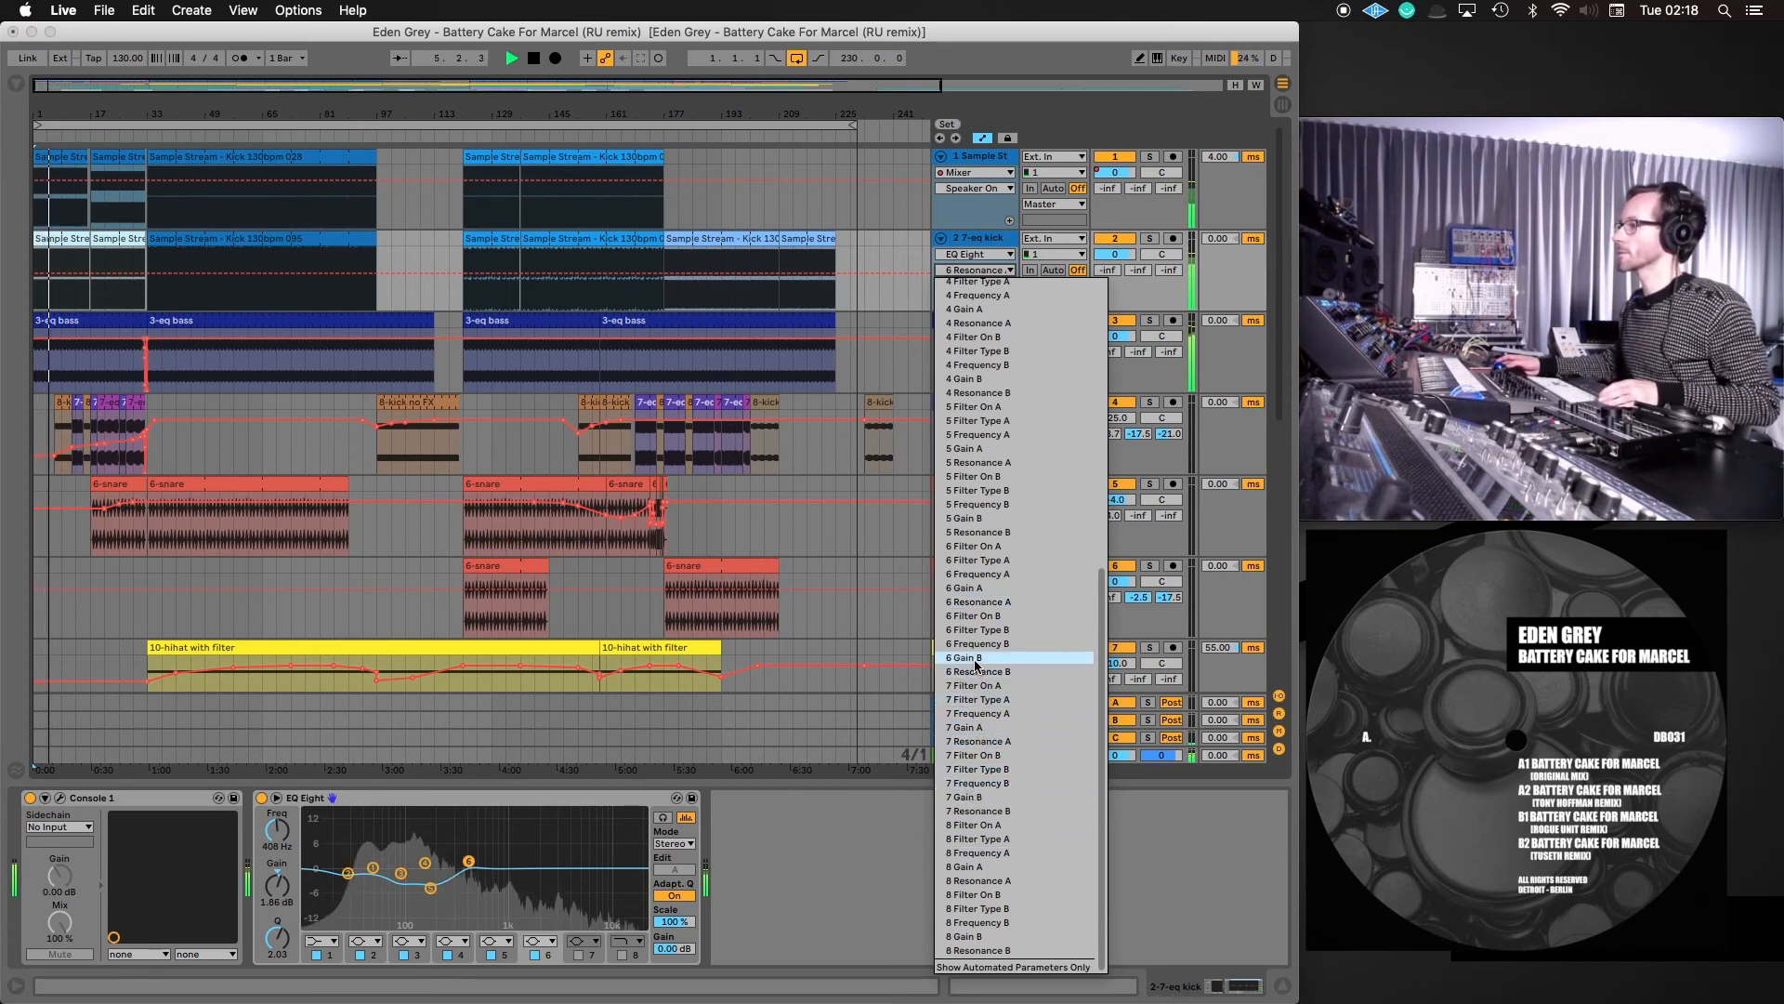
pyautogui.click(966, 587)
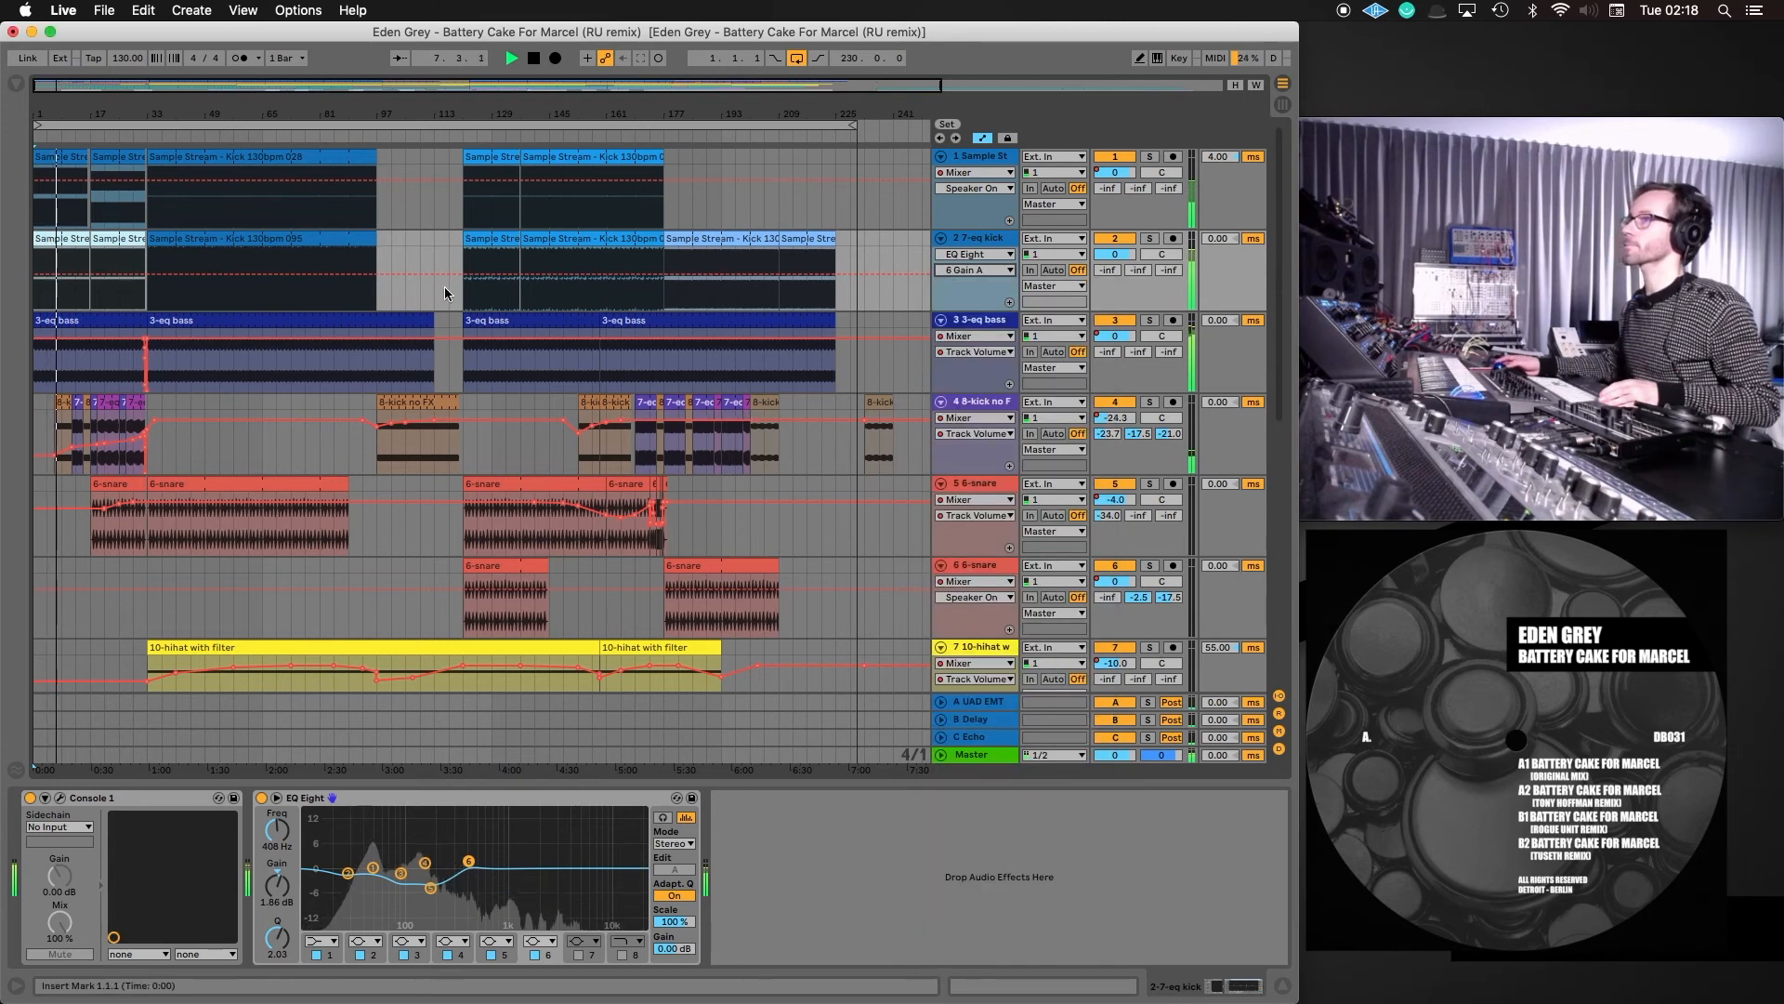
pyautogui.click(836, 275)
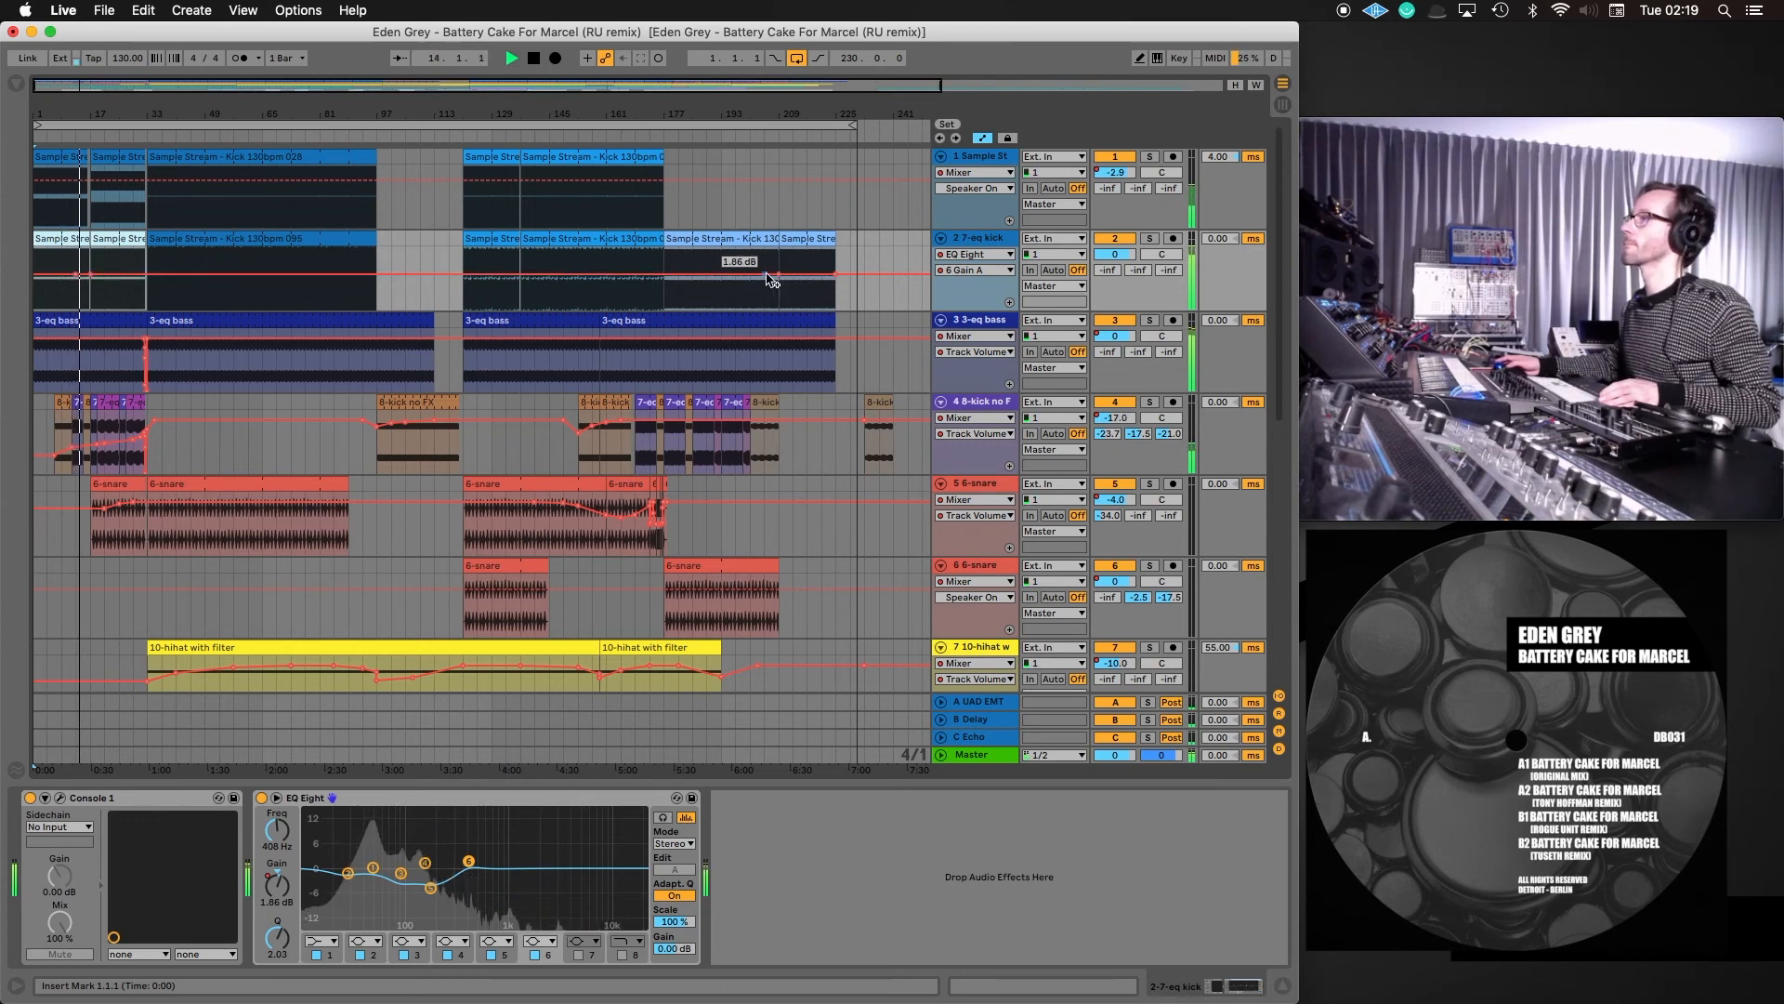
pyautogui.moveTo(686, 279); pyautogui.dragTo(685, 283)
# Enlarge the kick track and fine-tune the middle section of the 6 Gain A automation to -0.03 dB
pyautogui.moveTo(705, 116); pyautogui.dragTo(698, 114)
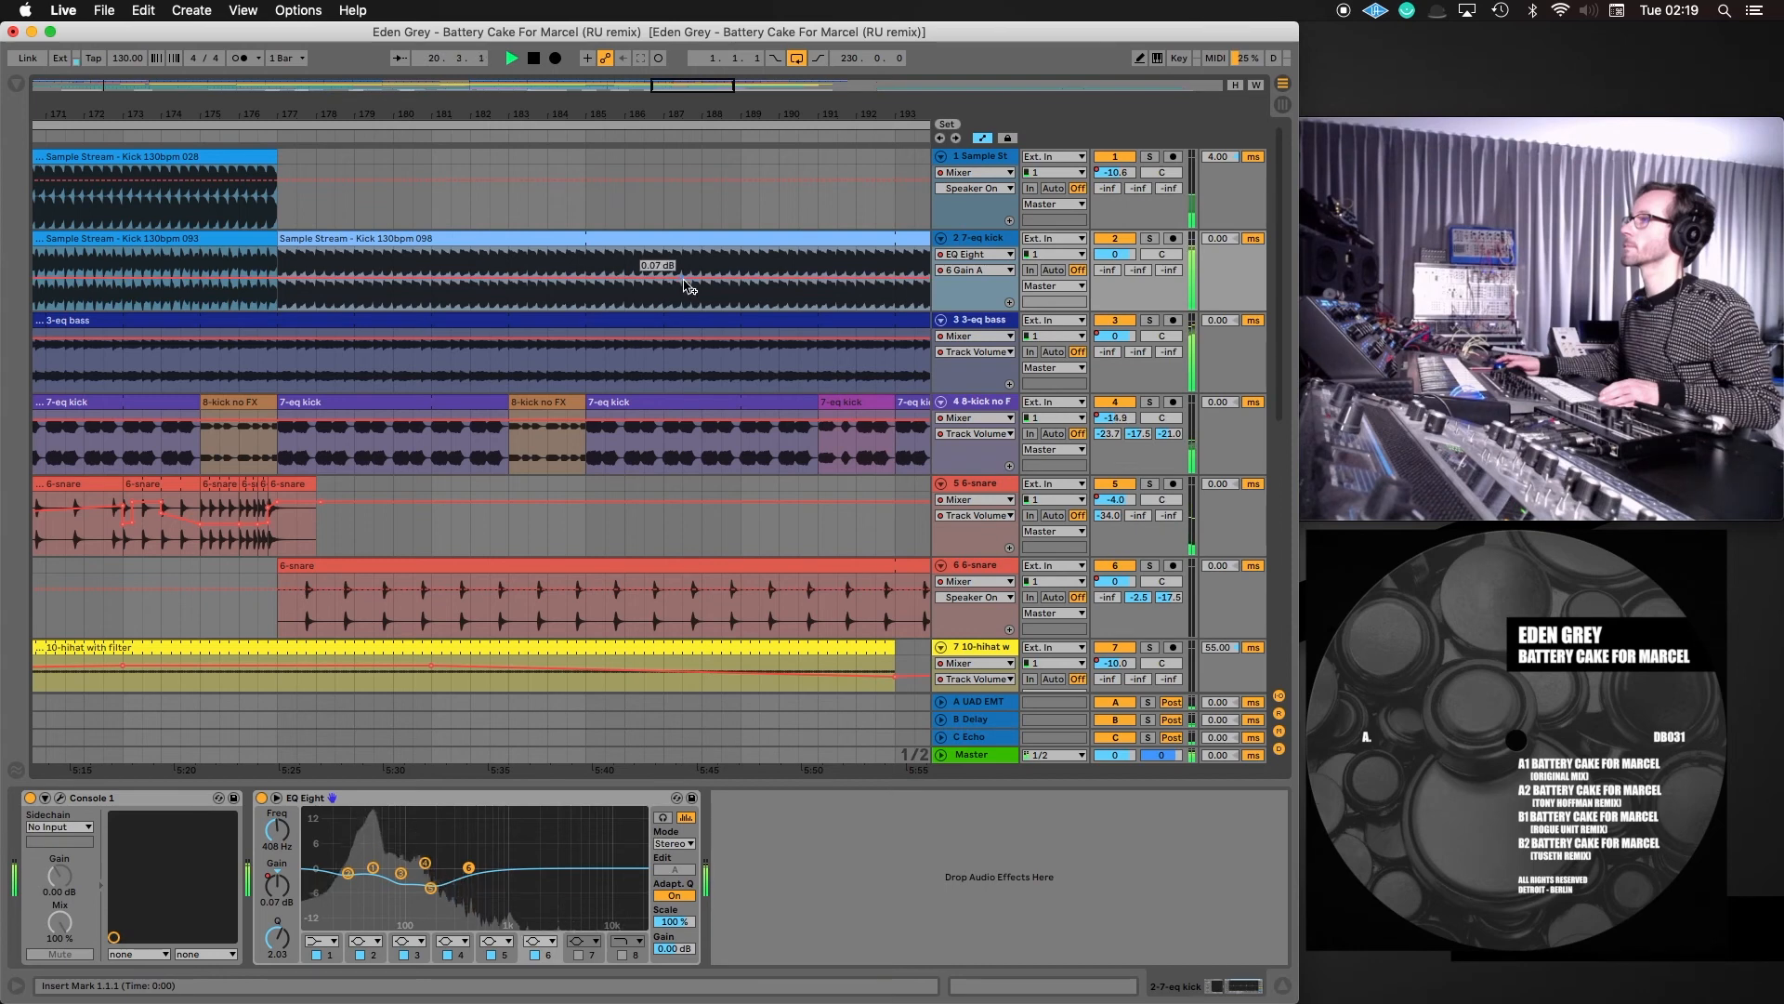
pyautogui.moveTo(683, 280); pyautogui.dragTo(683, 278)
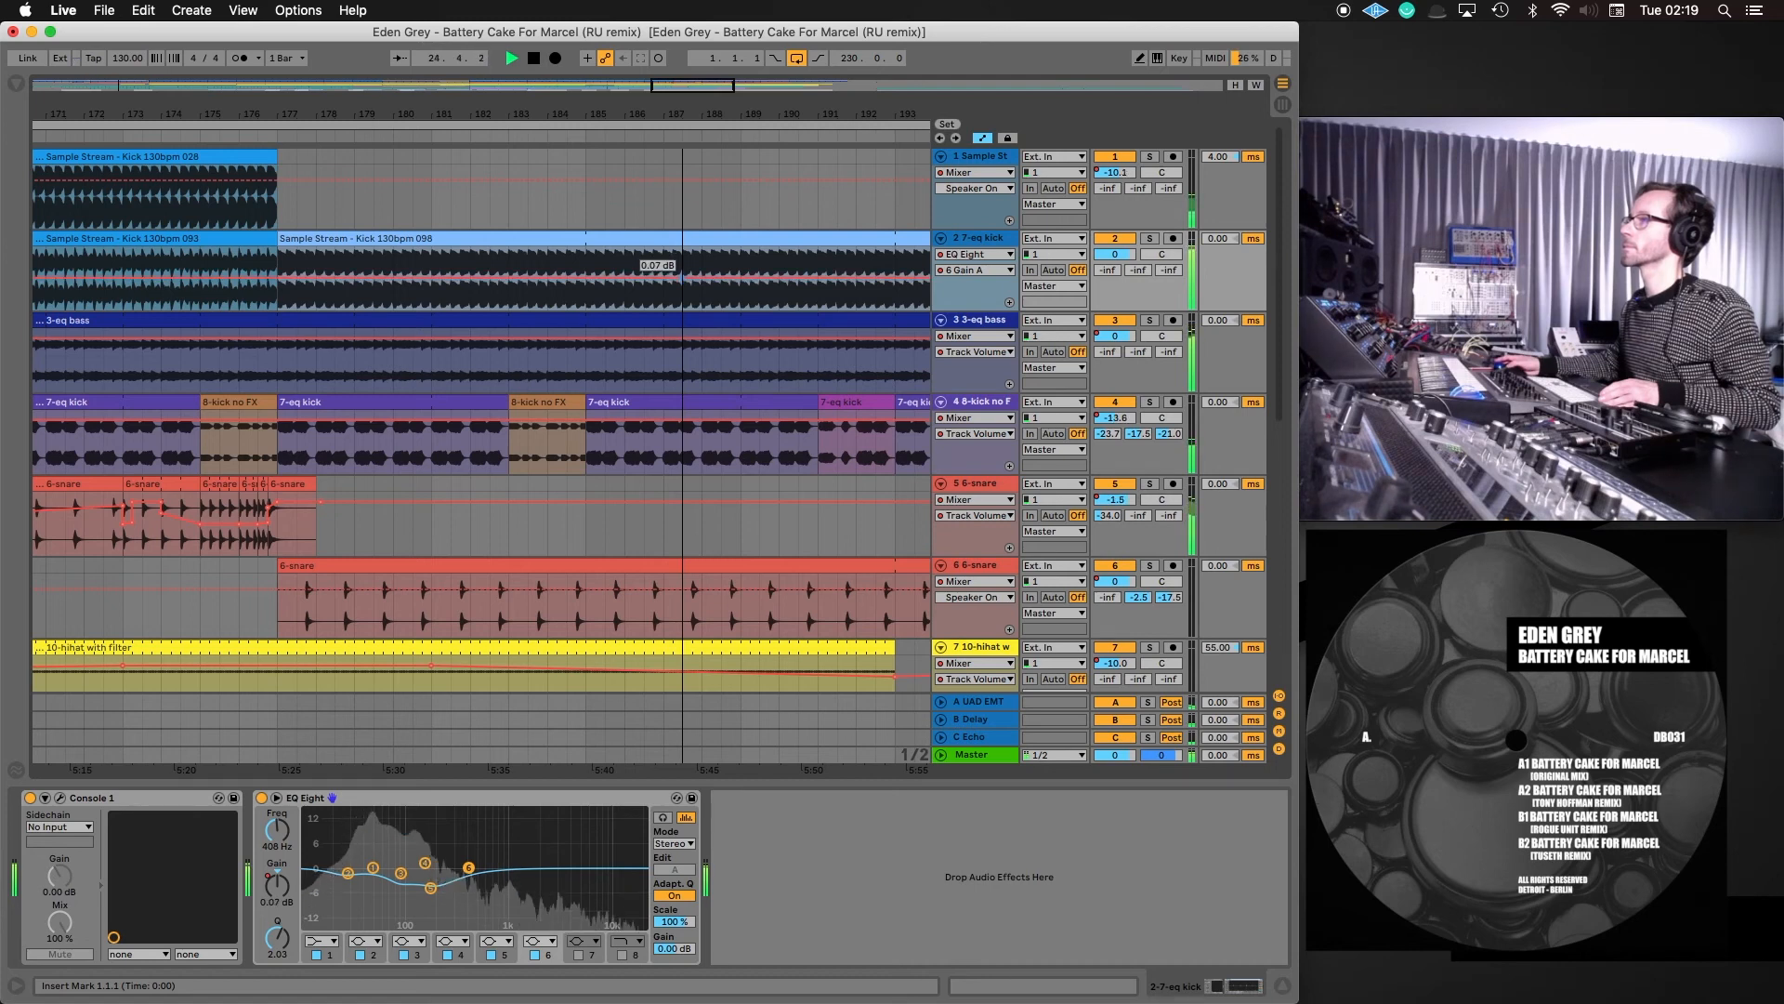
pyautogui.click(683, 279)
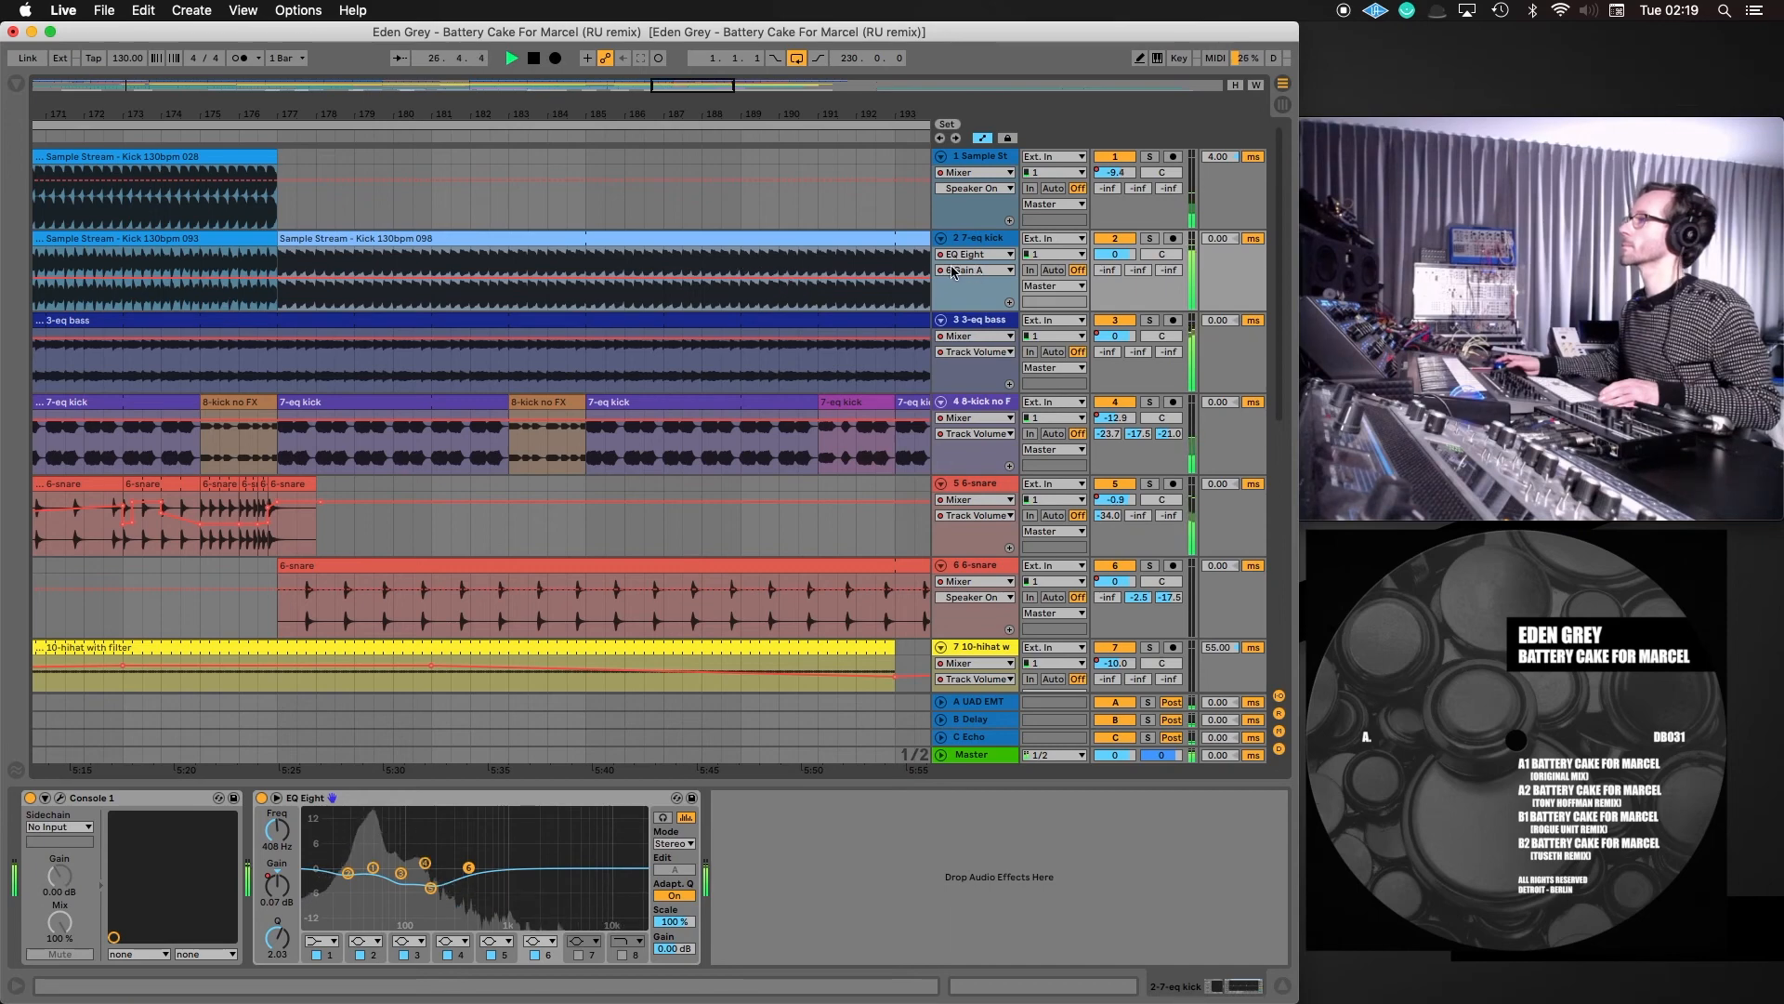
pyautogui.moveTo(963, 309); pyautogui.dragTo(966, 533)
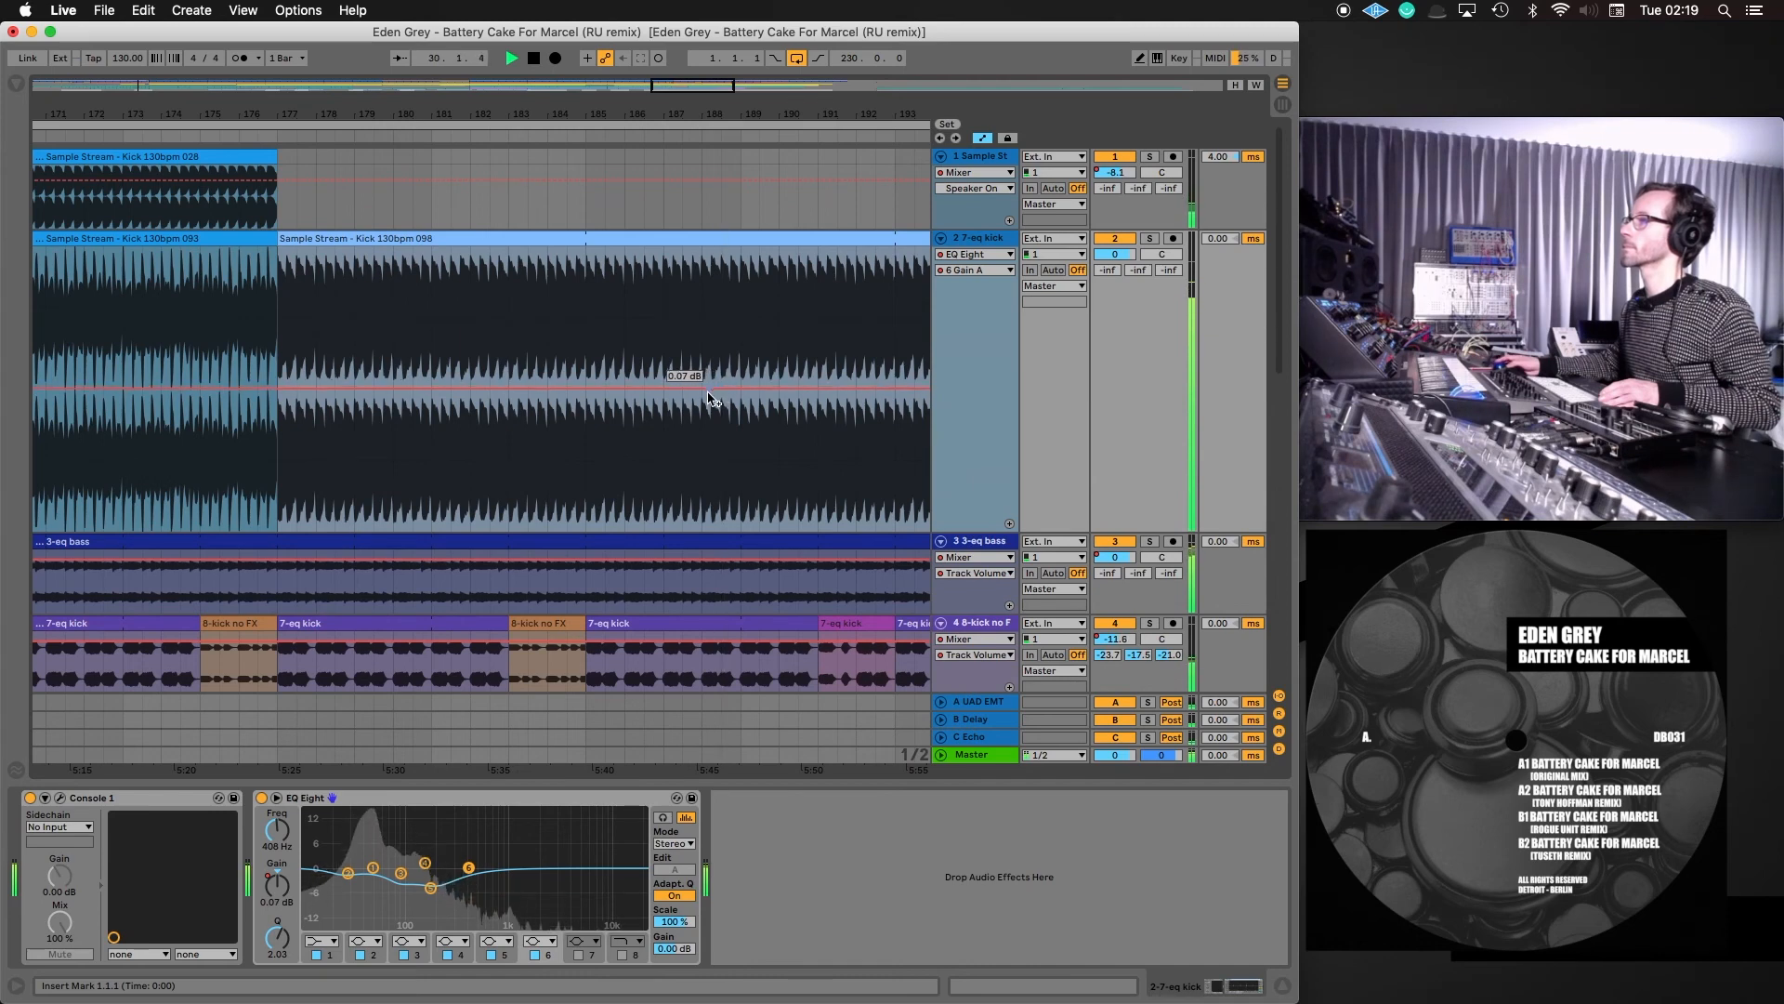
pyautogui.moveTo(708, 398); pyautogui.dragTo(709, 389)
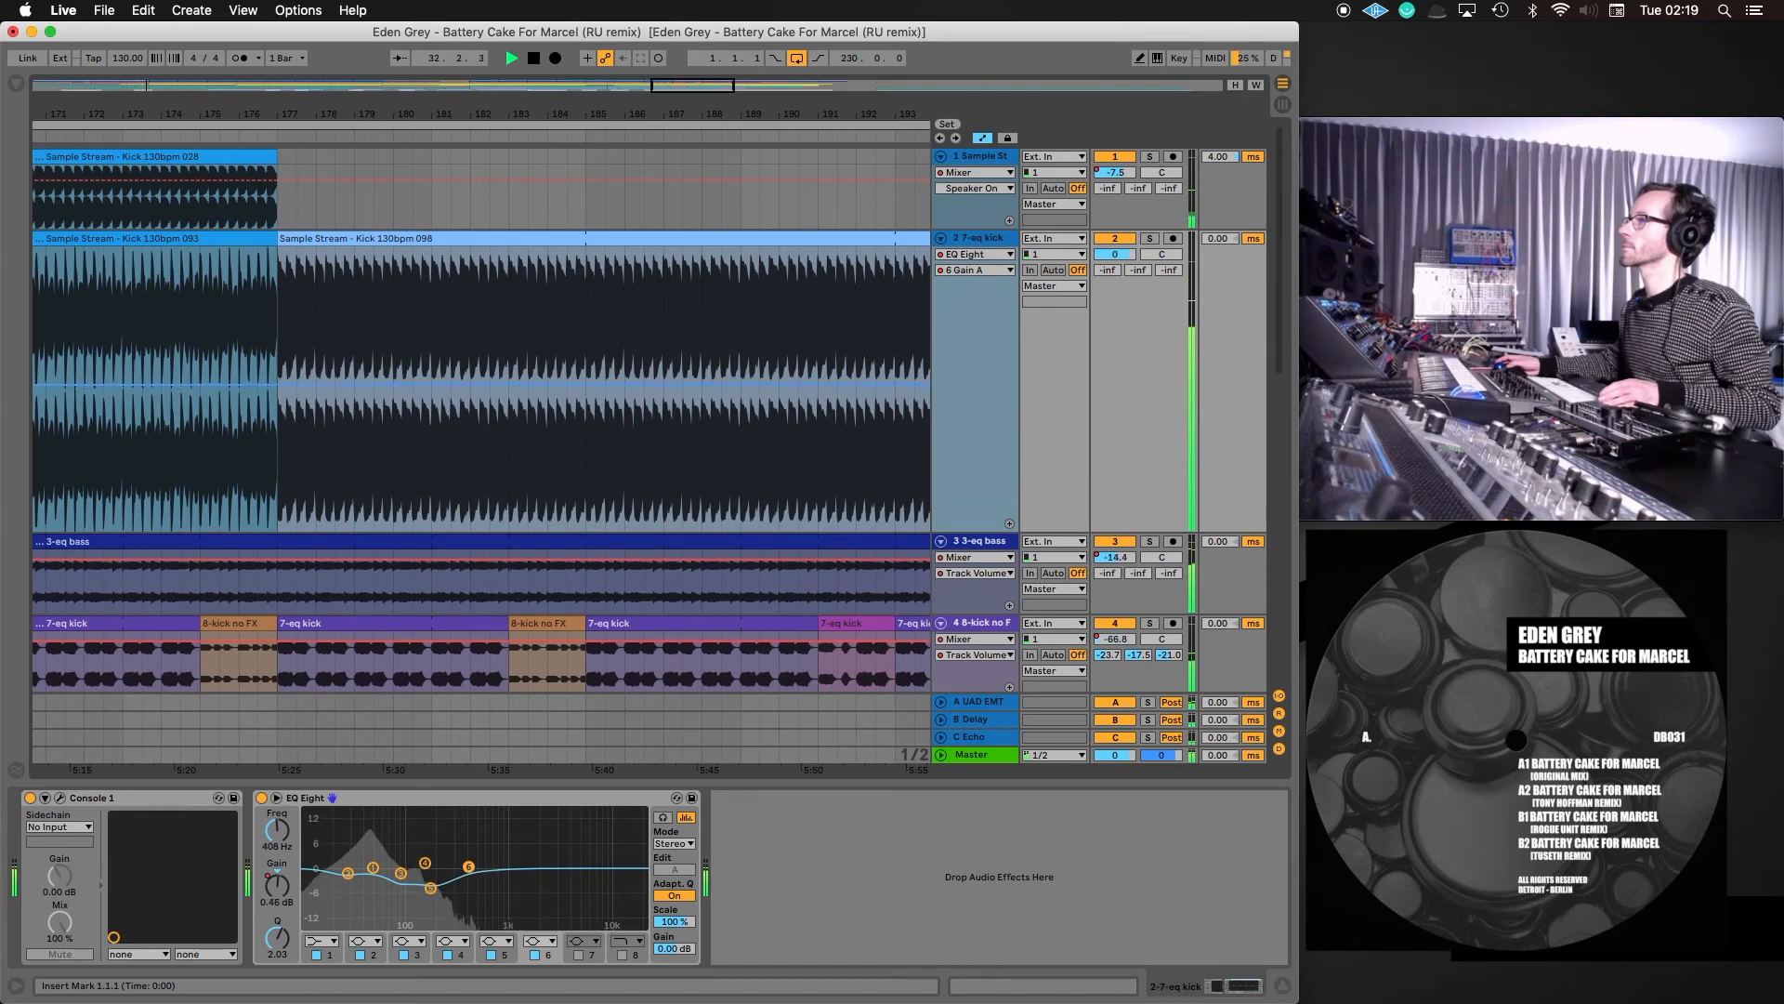
pyautogui.moveTo(540, 87); pyautogui.dragTo(540, 45)
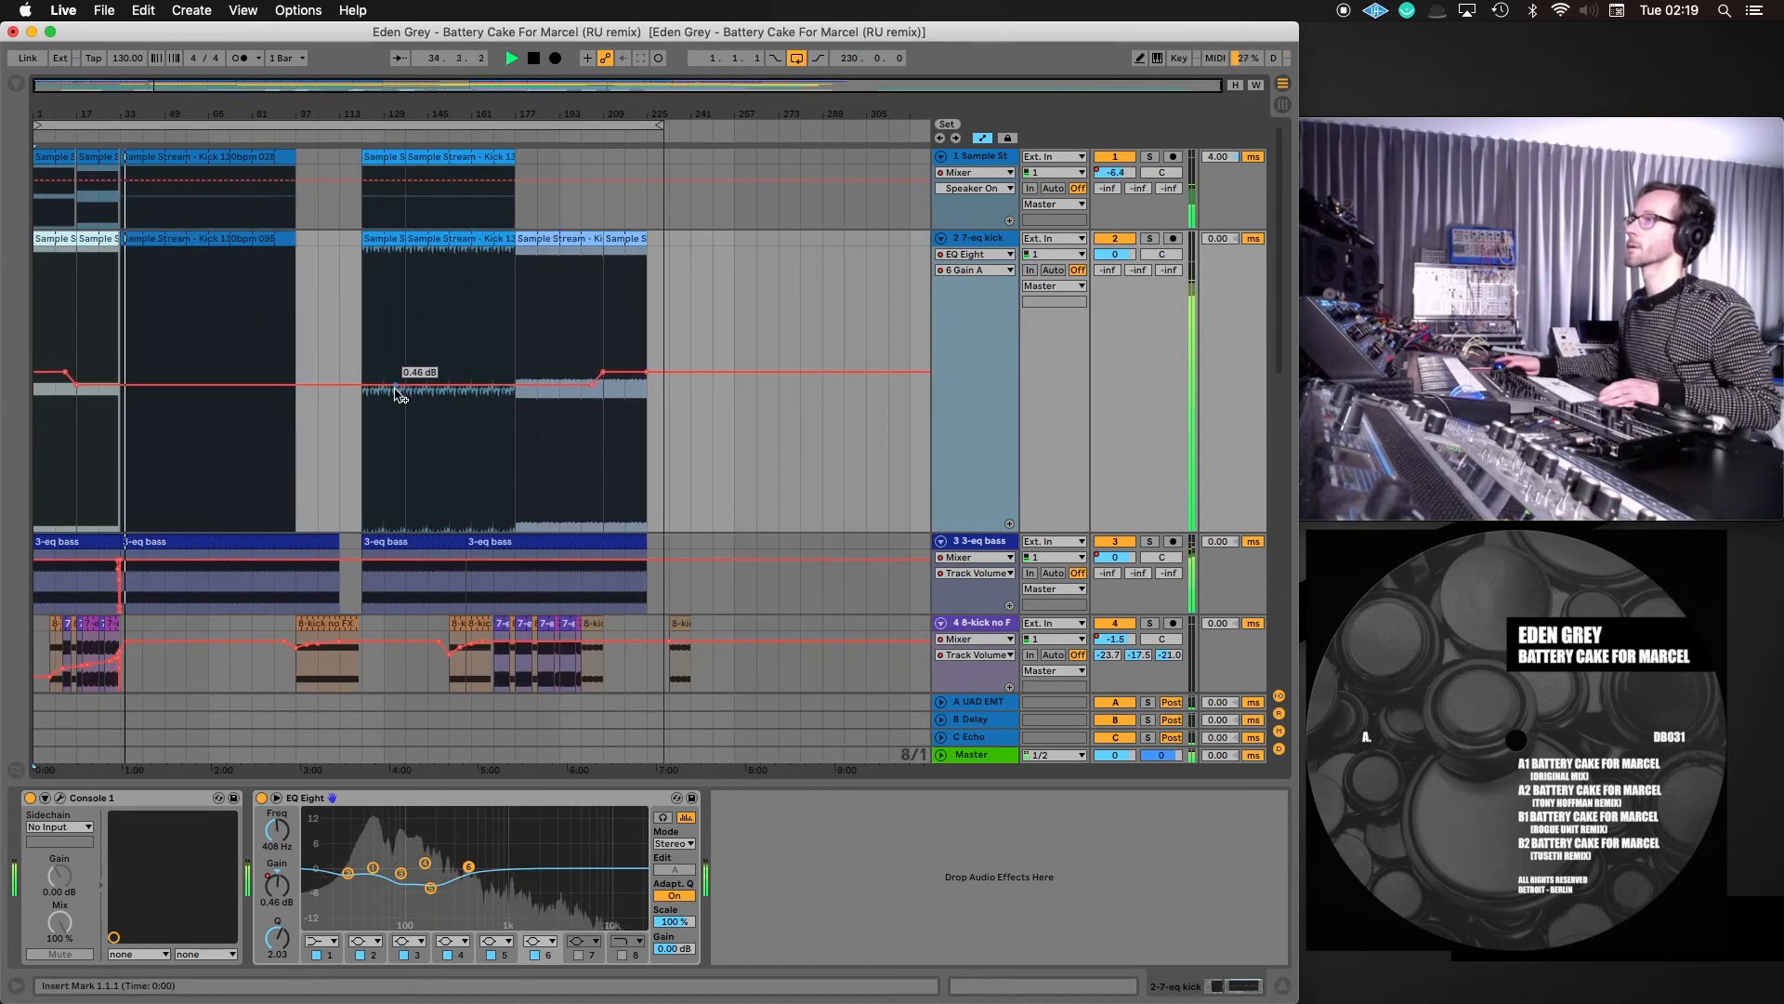
pyautogui.moveTo(400, 394); pyautogui.dragTo(399, 399)
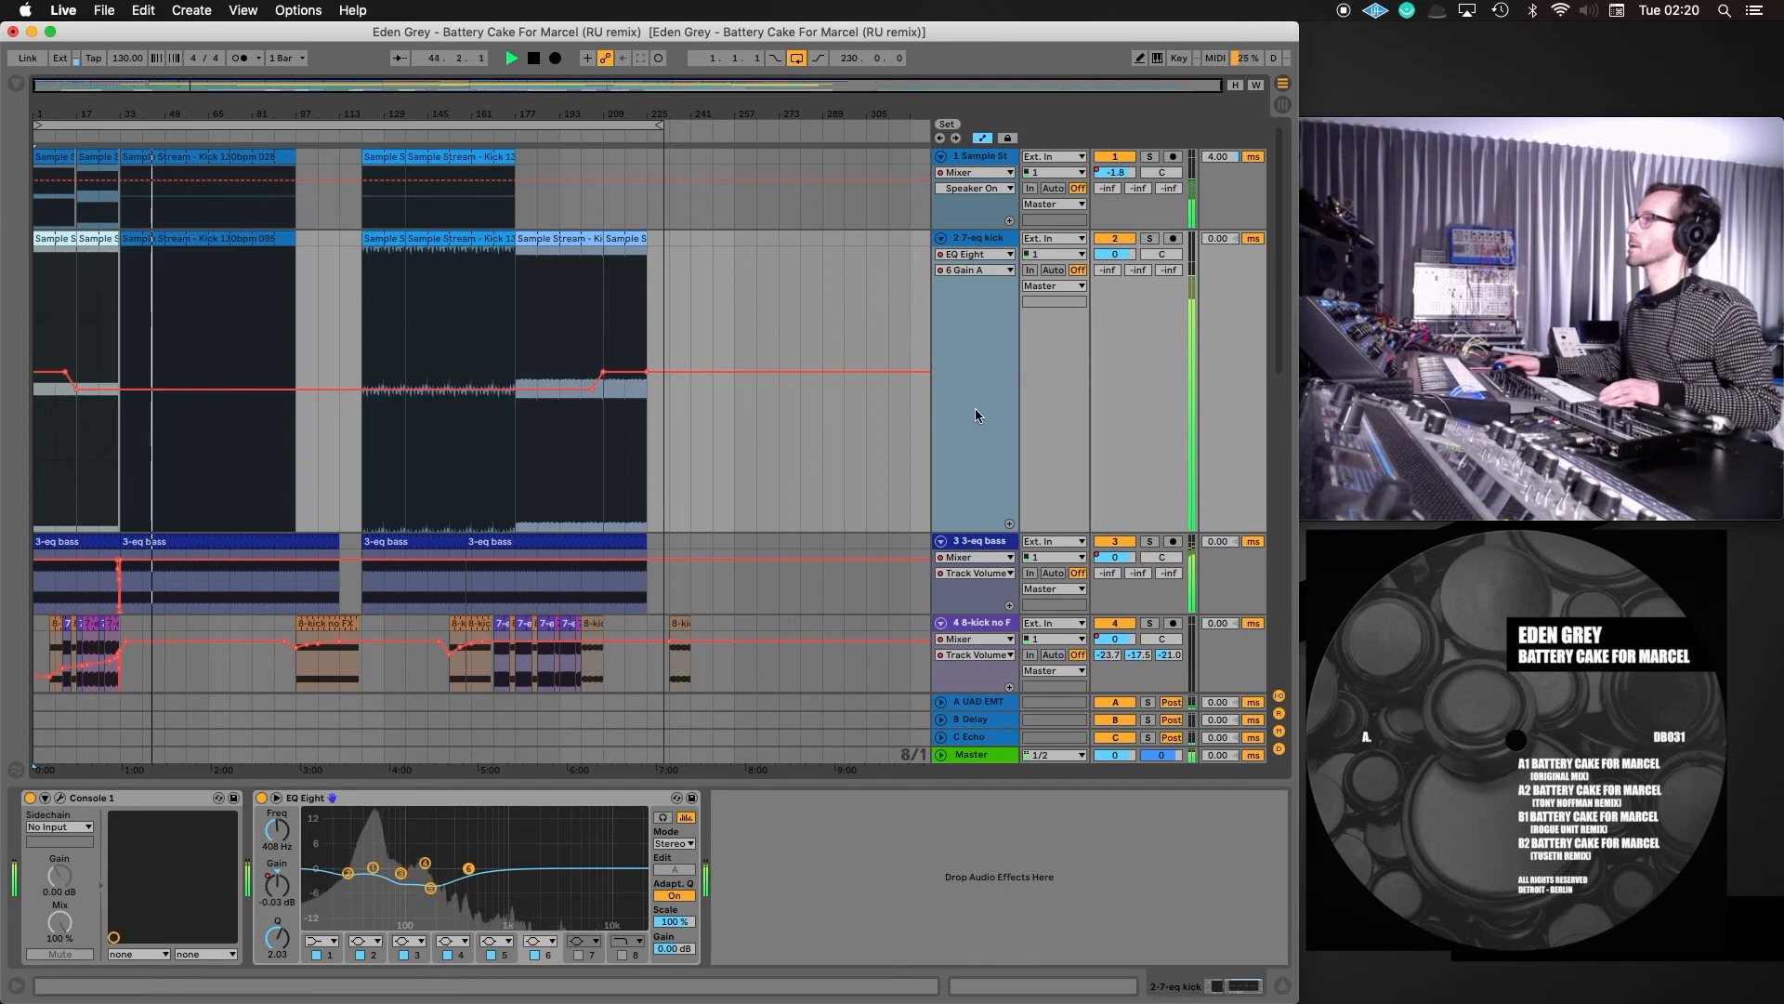
# Automate 5 Gain A with breakpoints near bars 9, 17, 201 and 209, raising the middle section to about 0 dB
pyautogui.click(968, 268)
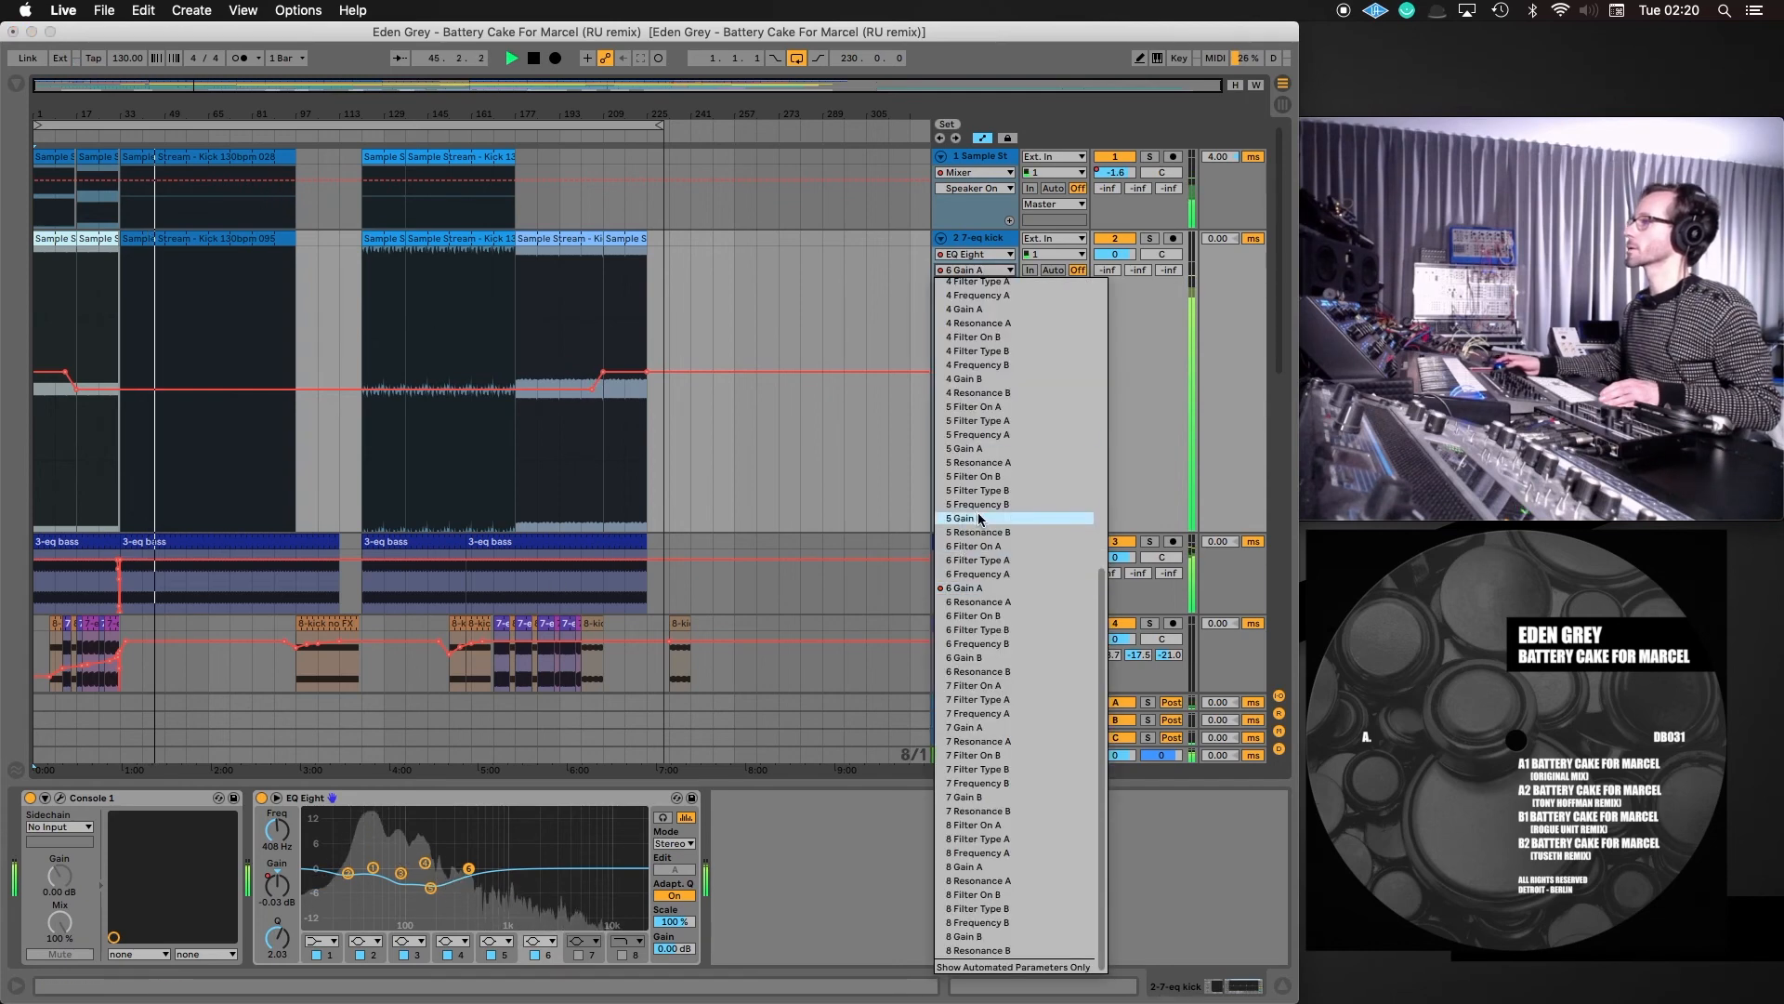
pyautogui.click(966, 447)
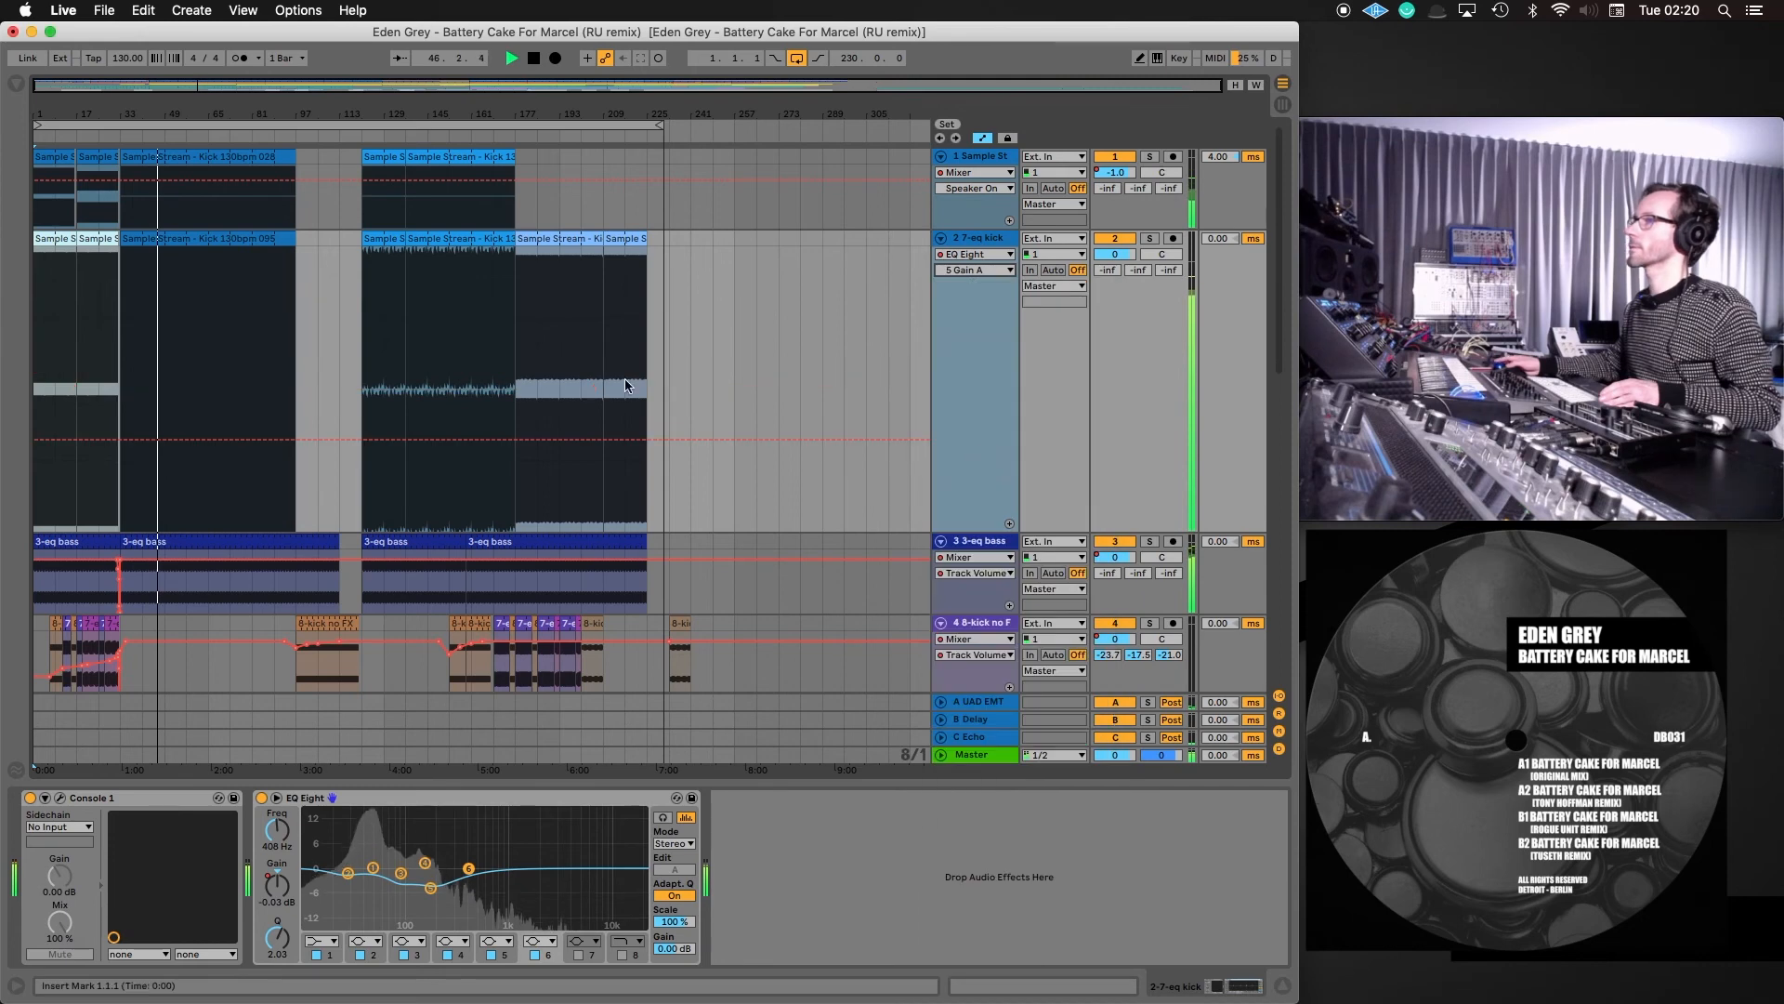
pyautogui.click(602, 441)
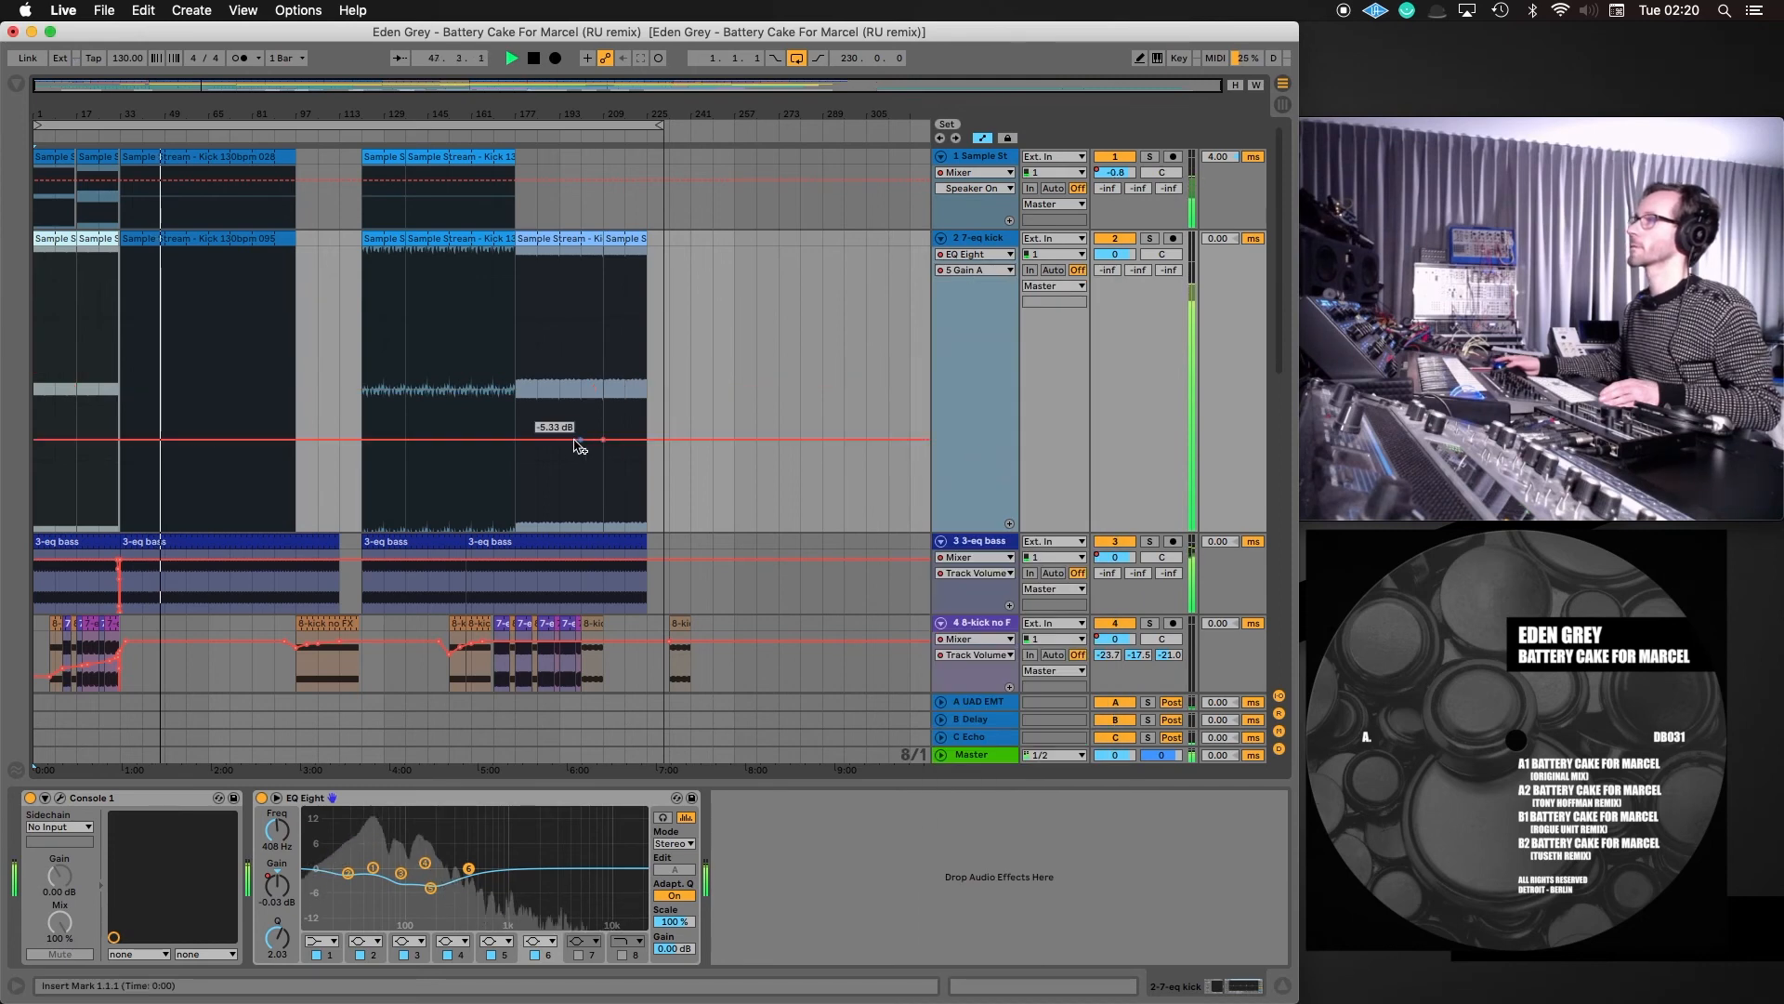
pyautogui.click(55, 443)
pyautogui.click(76, 443)
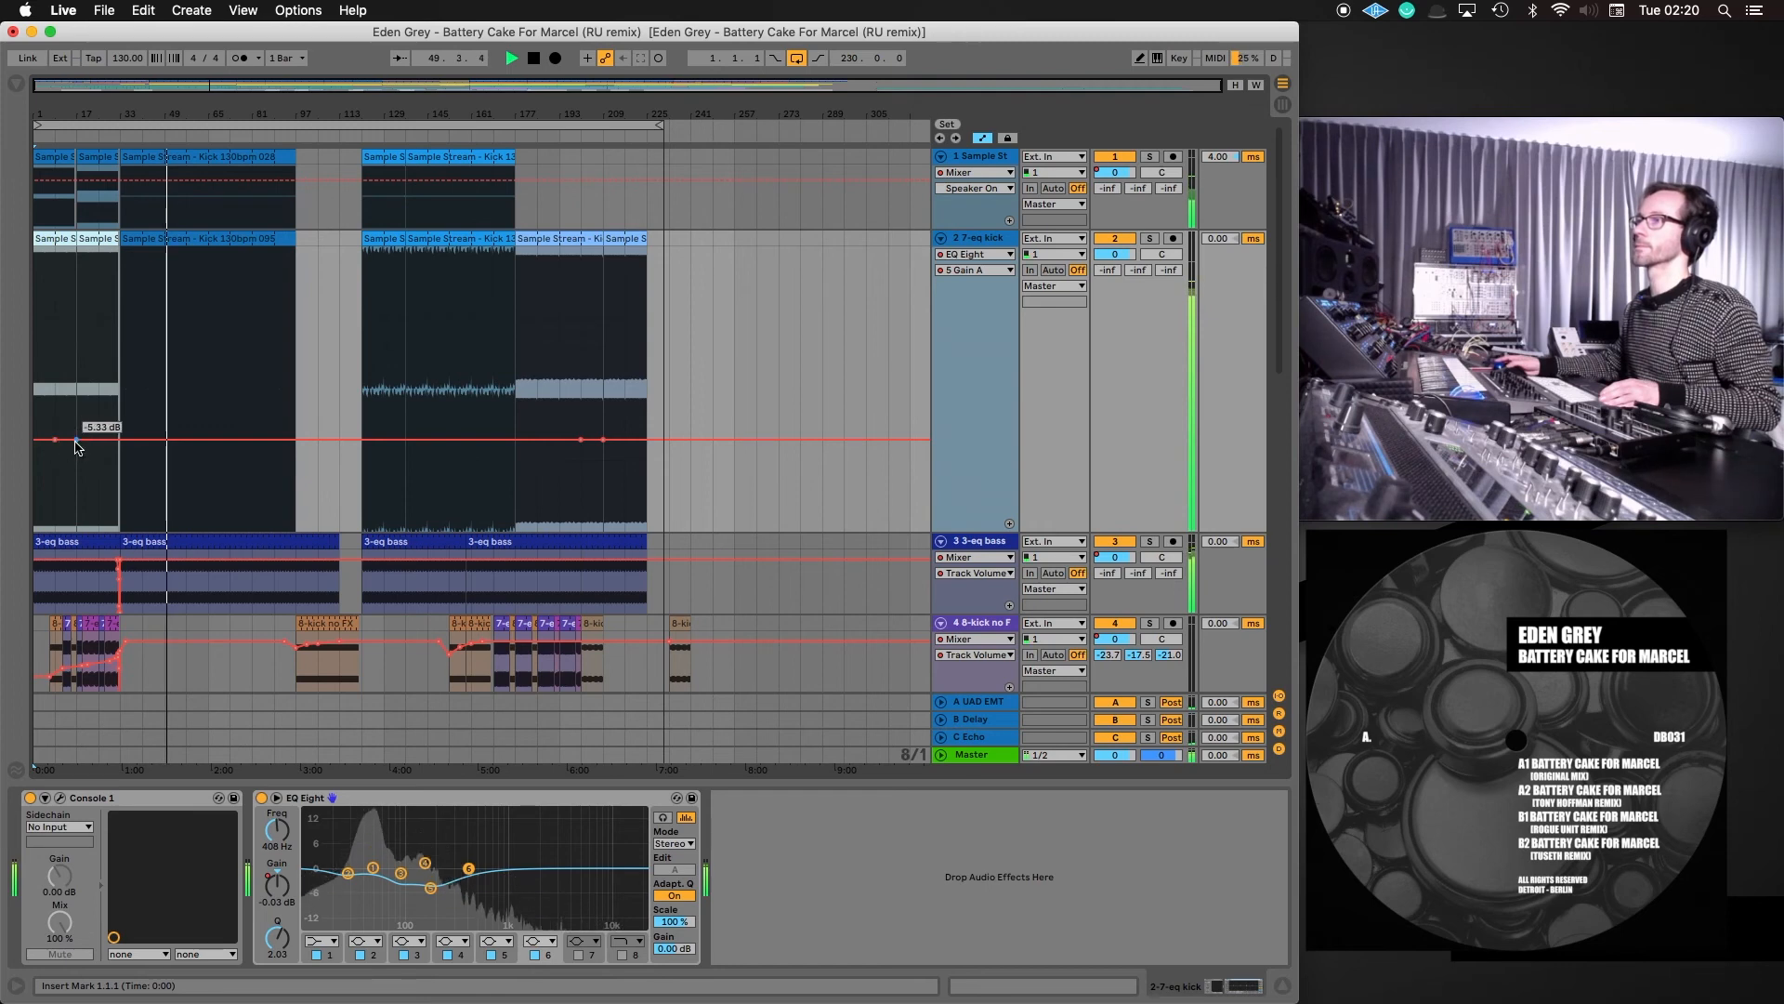
pyautogui.click(217, 452)
pyautogui.moveTo(216, 452); pyautogui.dragTo(216, 389)
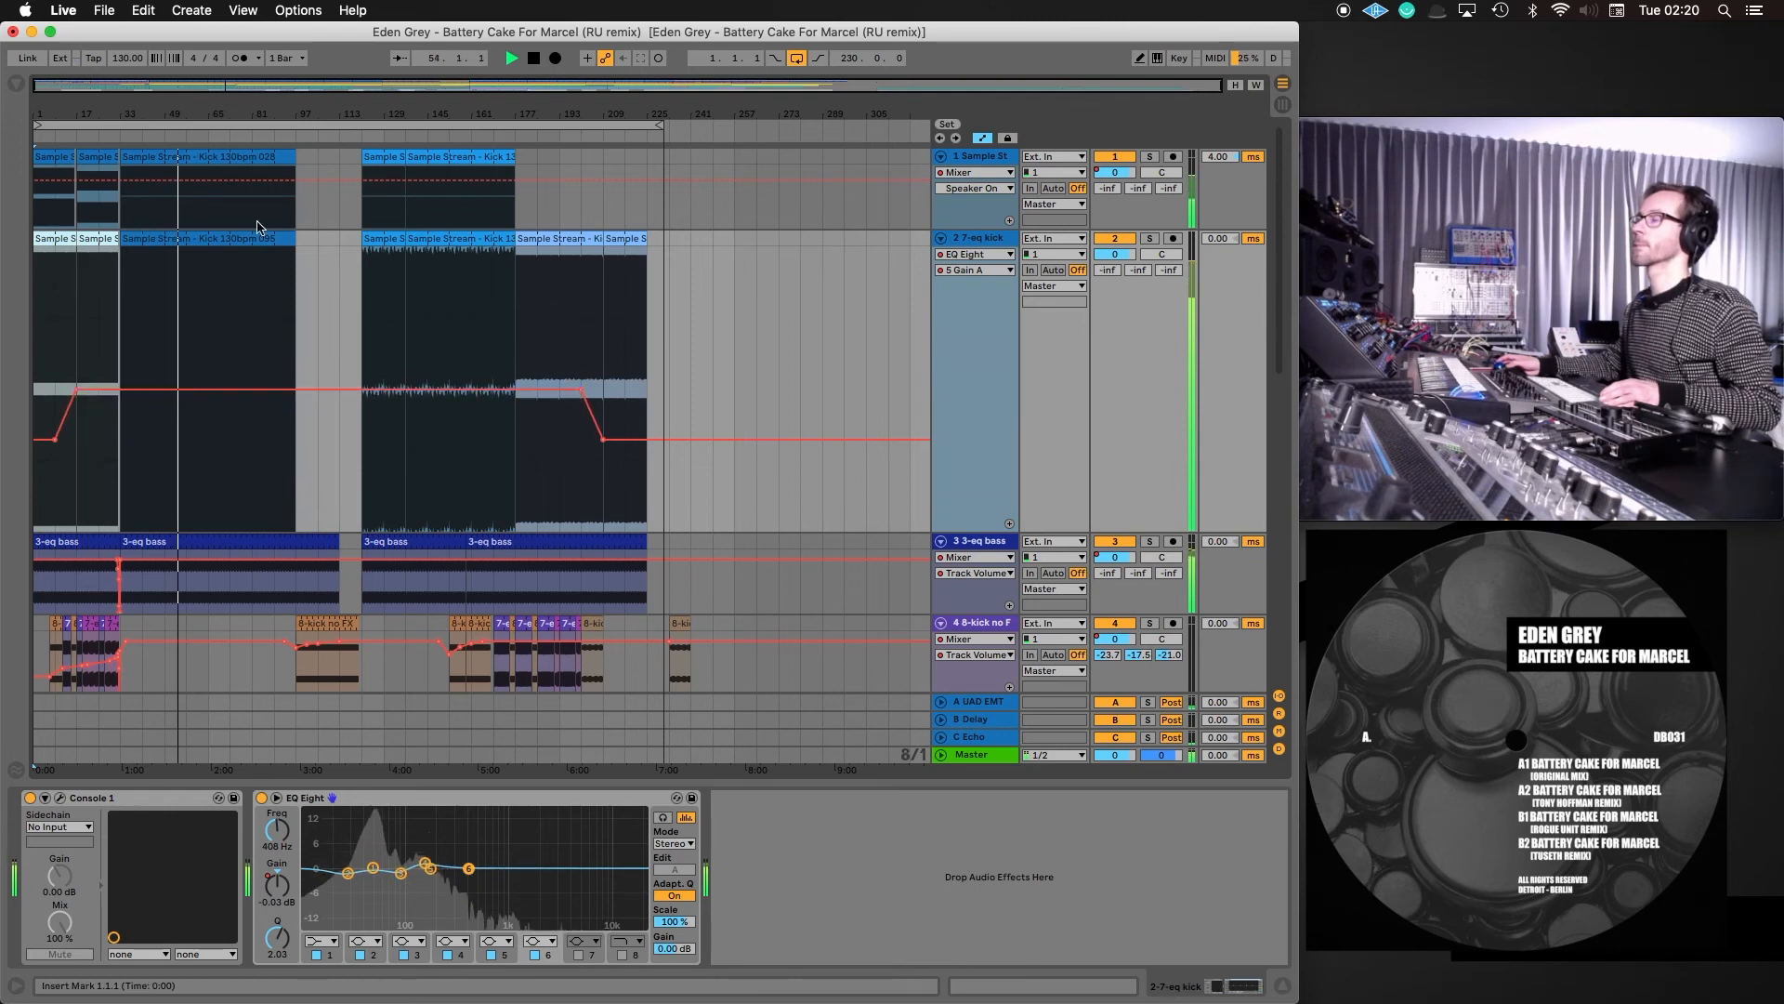
# Show the Track Volume automation on the first kick sample track over the intro
pyautogui.moveTo(51, 112); pyautogui.dragTo(231, 191)
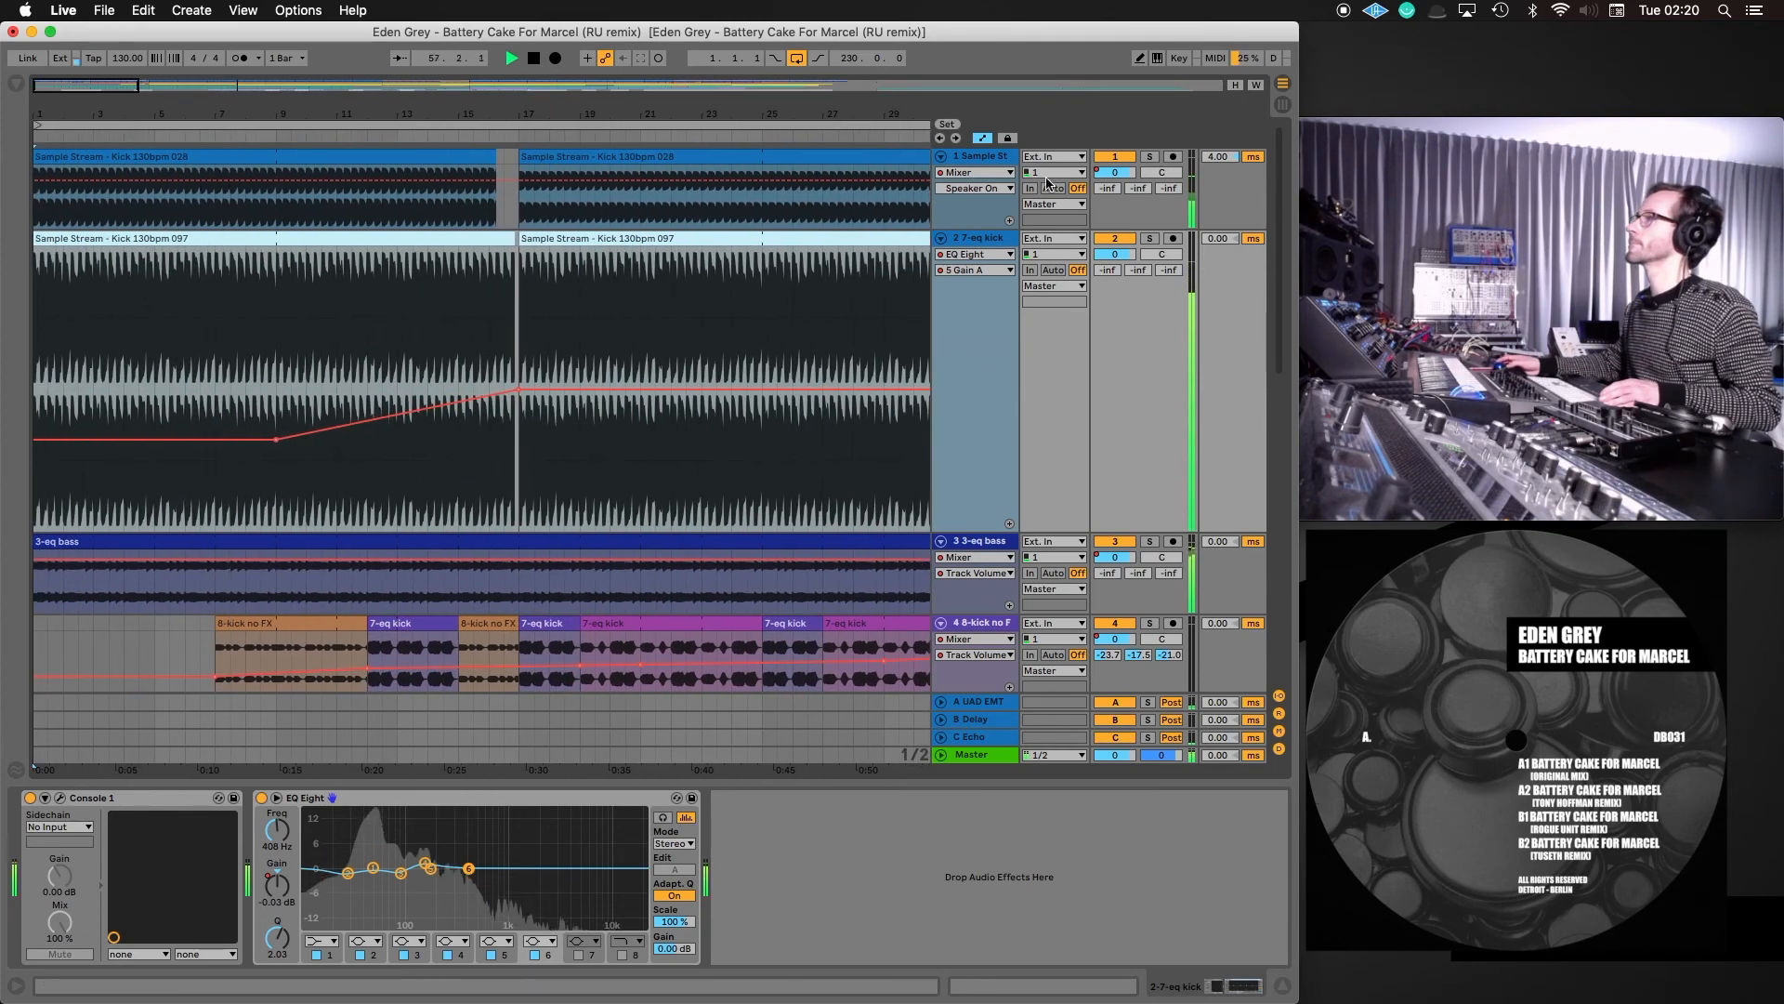
pyautogui.click(971, 188)
pyautogui.click(984, 238)
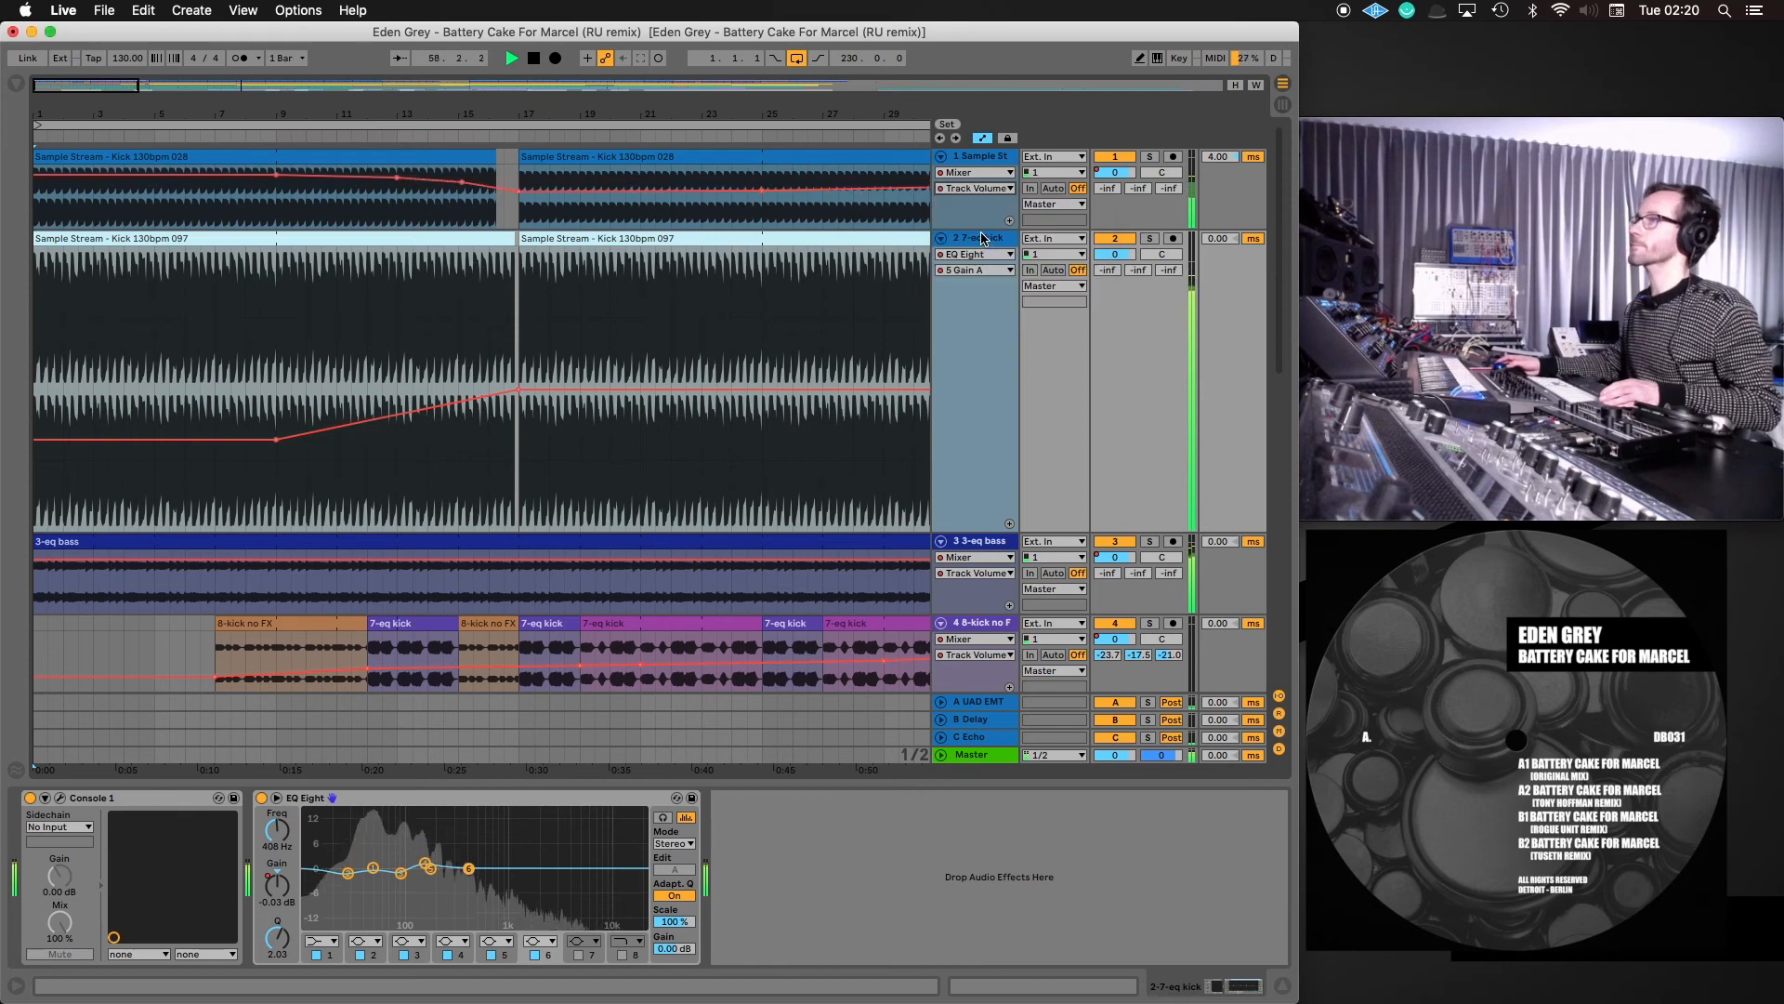
# Check the kick's Console 1 Low Cut automation in the intro and bend its EQ Eight 5 Gain A ramp with a breakpoint near bar 13
pyautogui.click(977, 256)
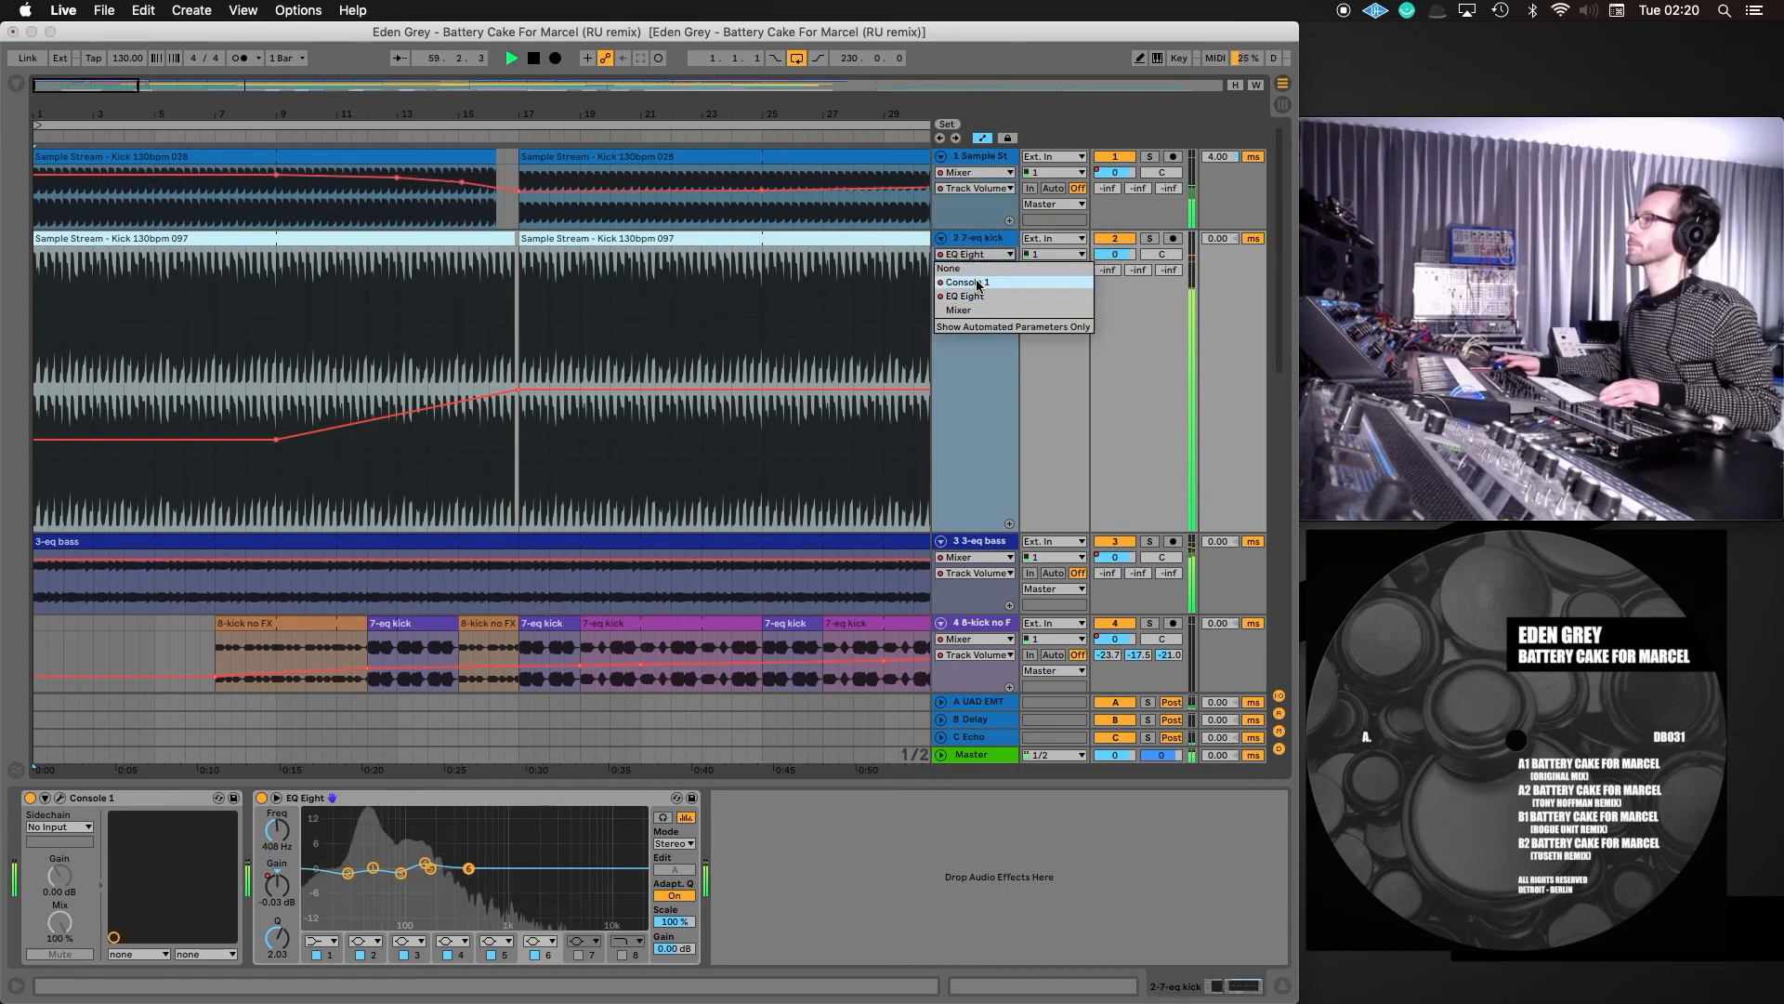
pyautogui.click(975, 284)
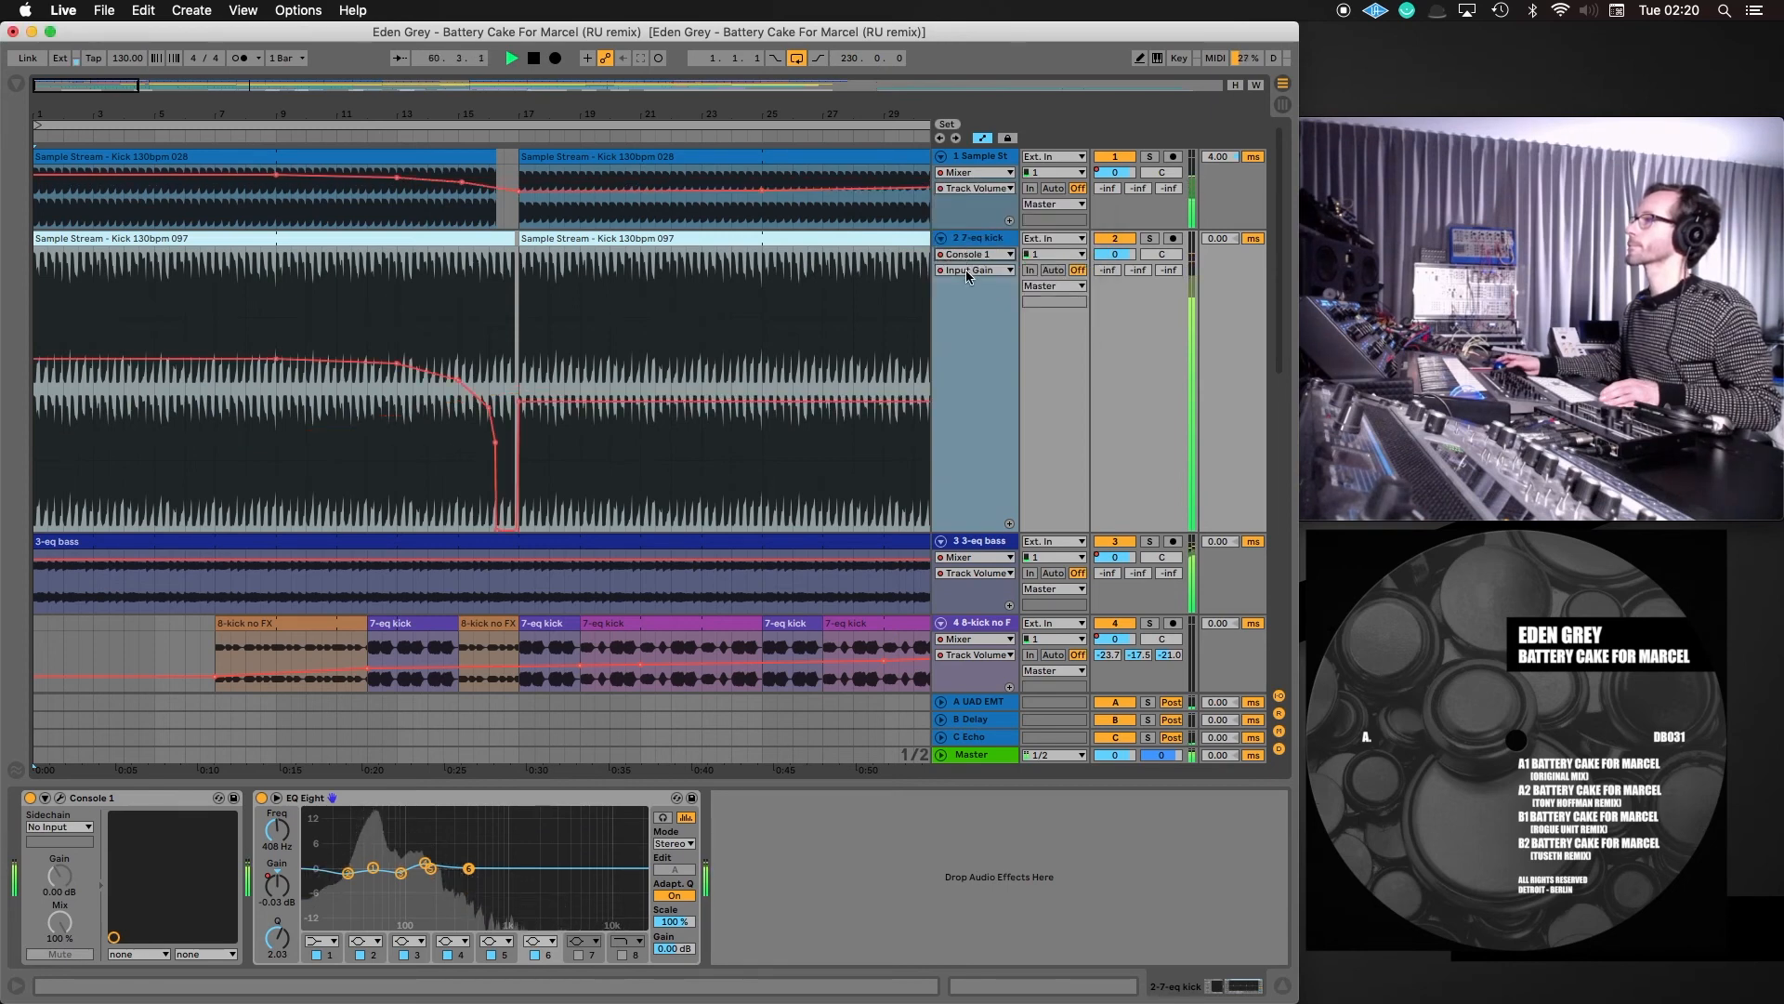
pyautogui.click(967, 270)
pyautogui.click(966, 366)
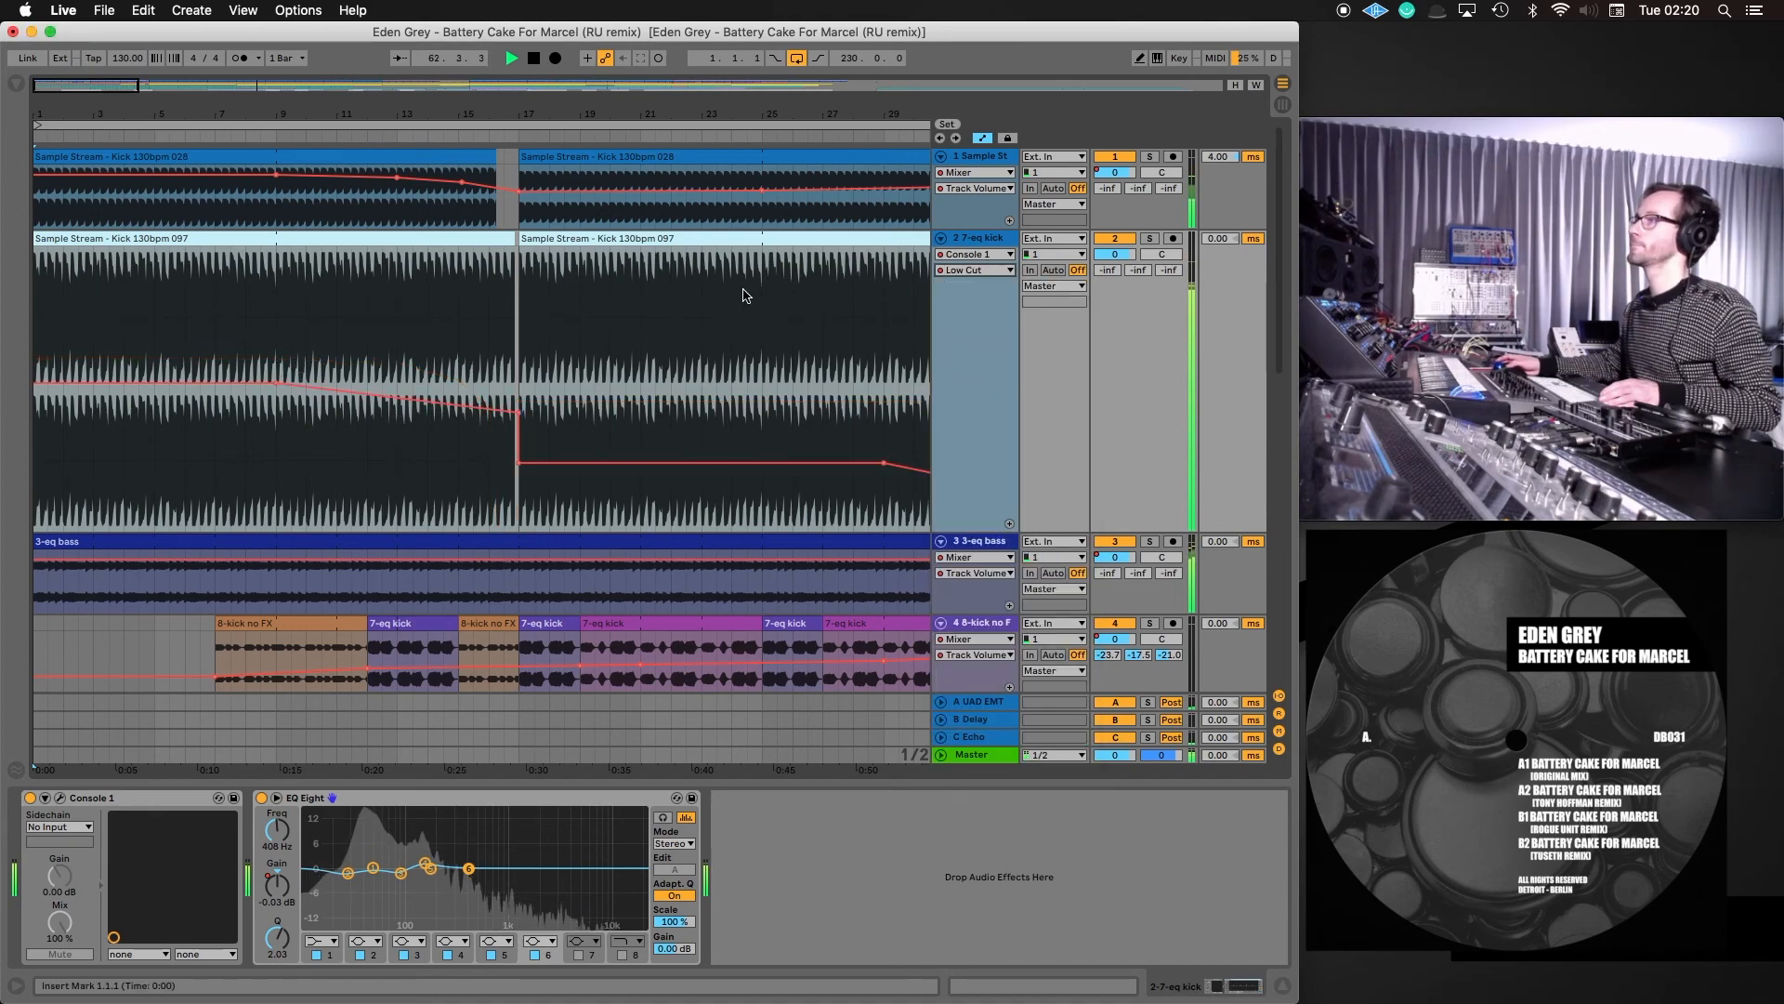
pyautogui.click(990, 255)
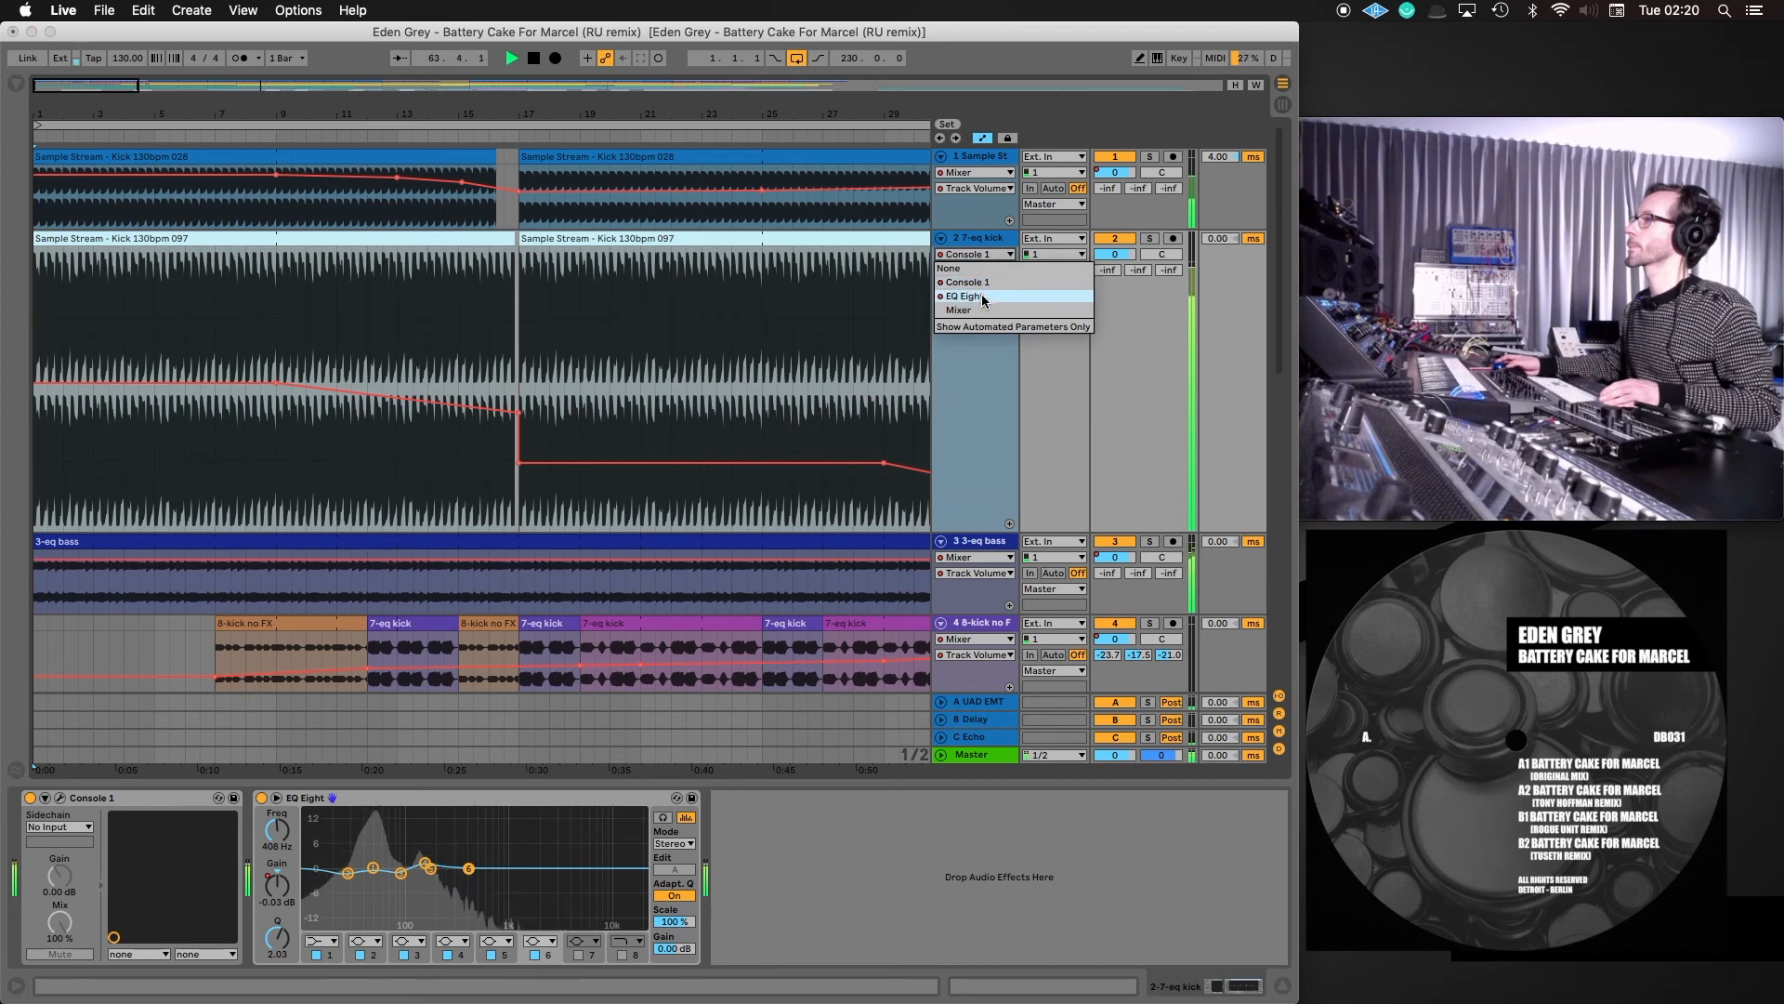
pyautogui.click(982, 296)
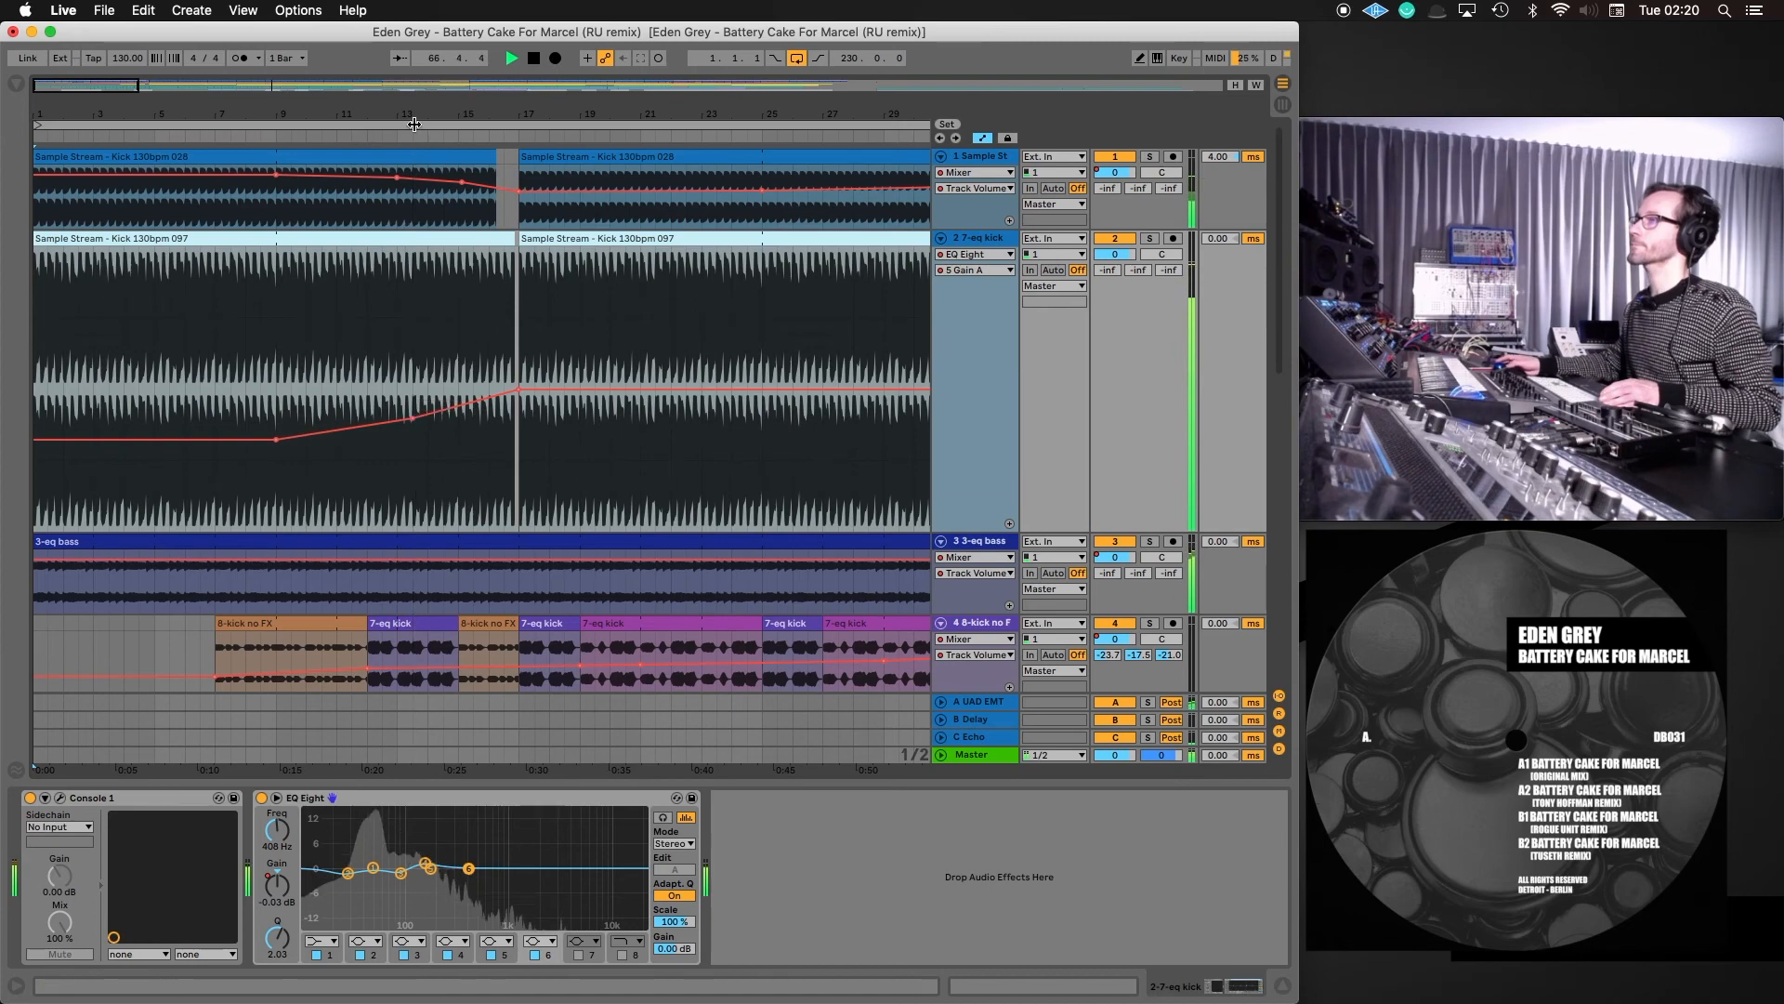
pyautogui.moveTo(415, 117); pyautogui.dragTo(324, 134)
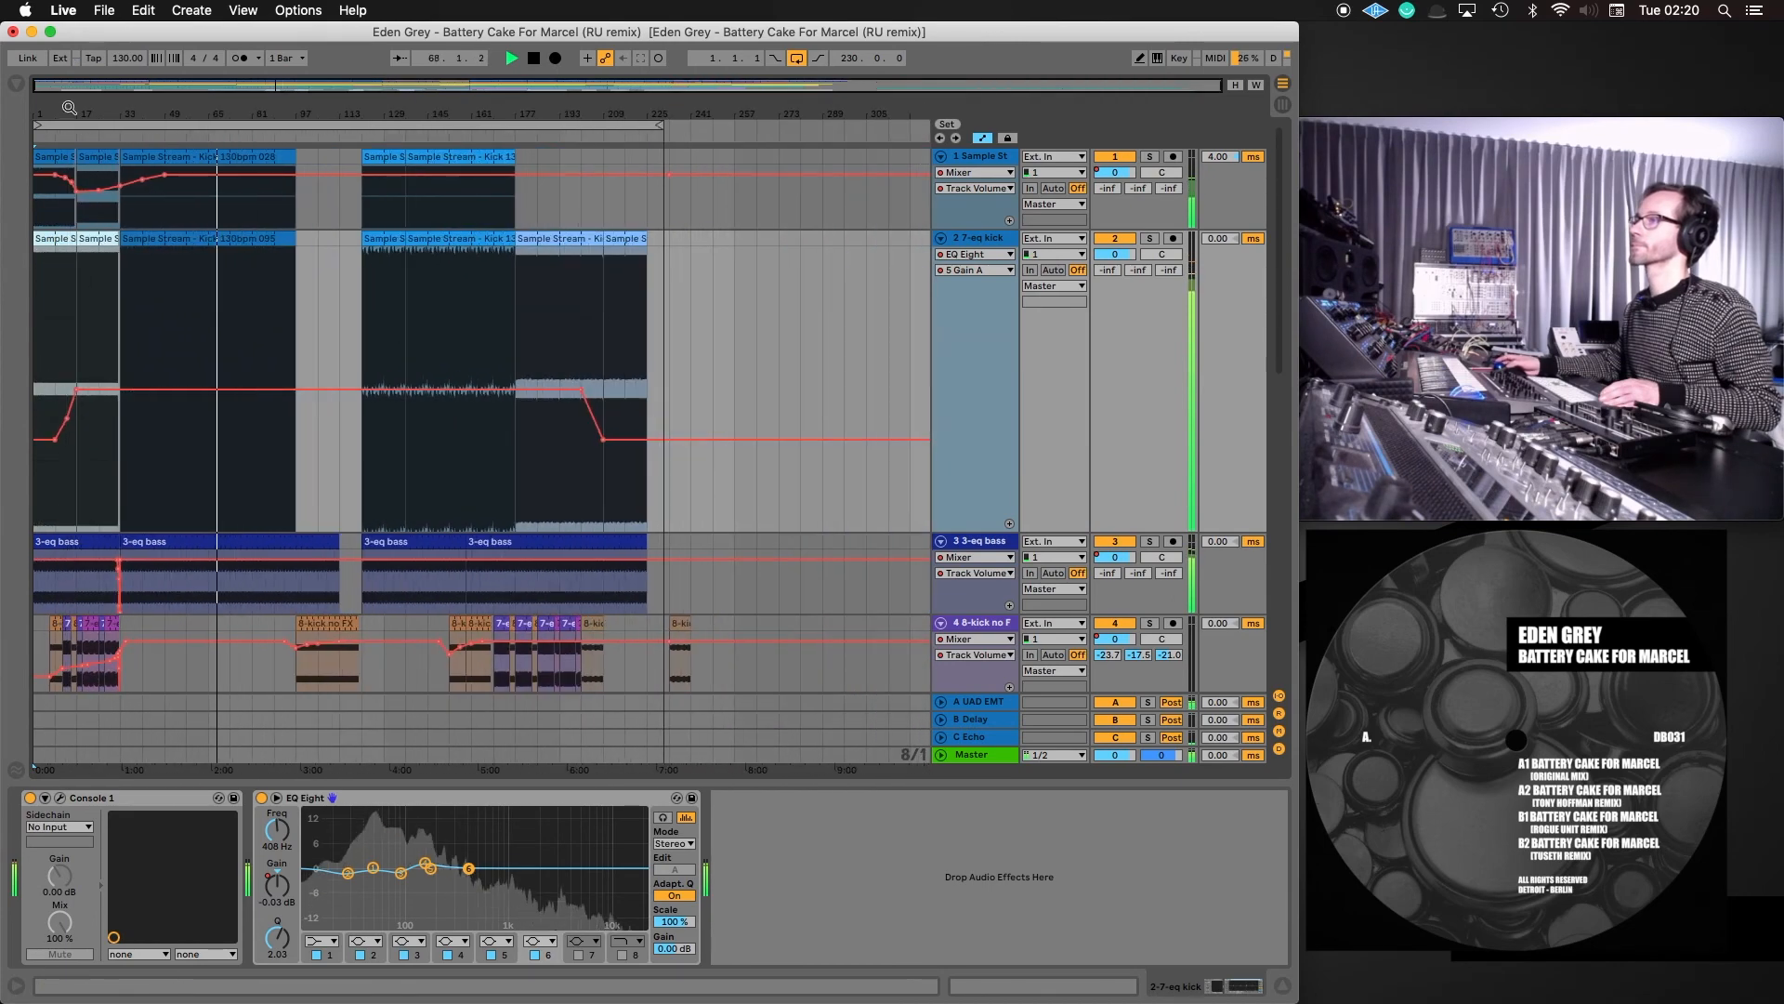
# Check the kick's outro Low Cut automation and reshape its 5 Gain A fall into a gradual curve with breakpoints near bars 208, 213 and 218
pyautogui.moveTo(604, 111); pyautogui.dragTo(604, 214)
pyautogui.click(962, 255)
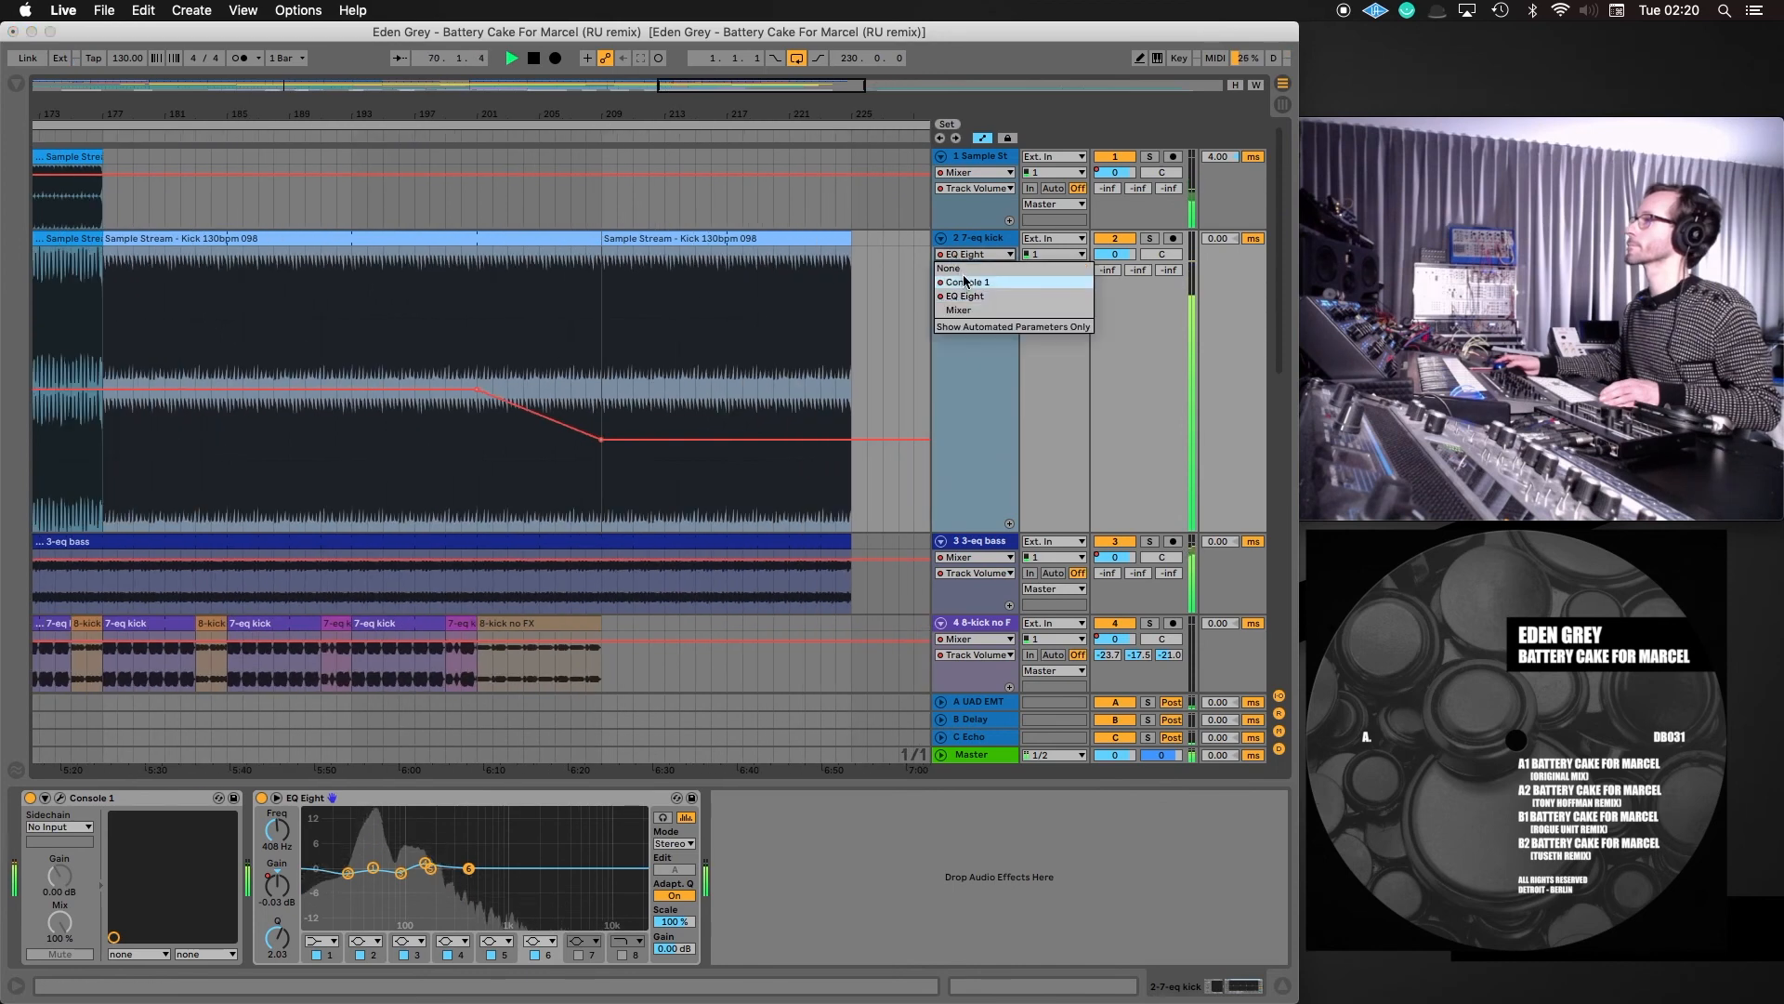
pyautogui.click(963, 280)
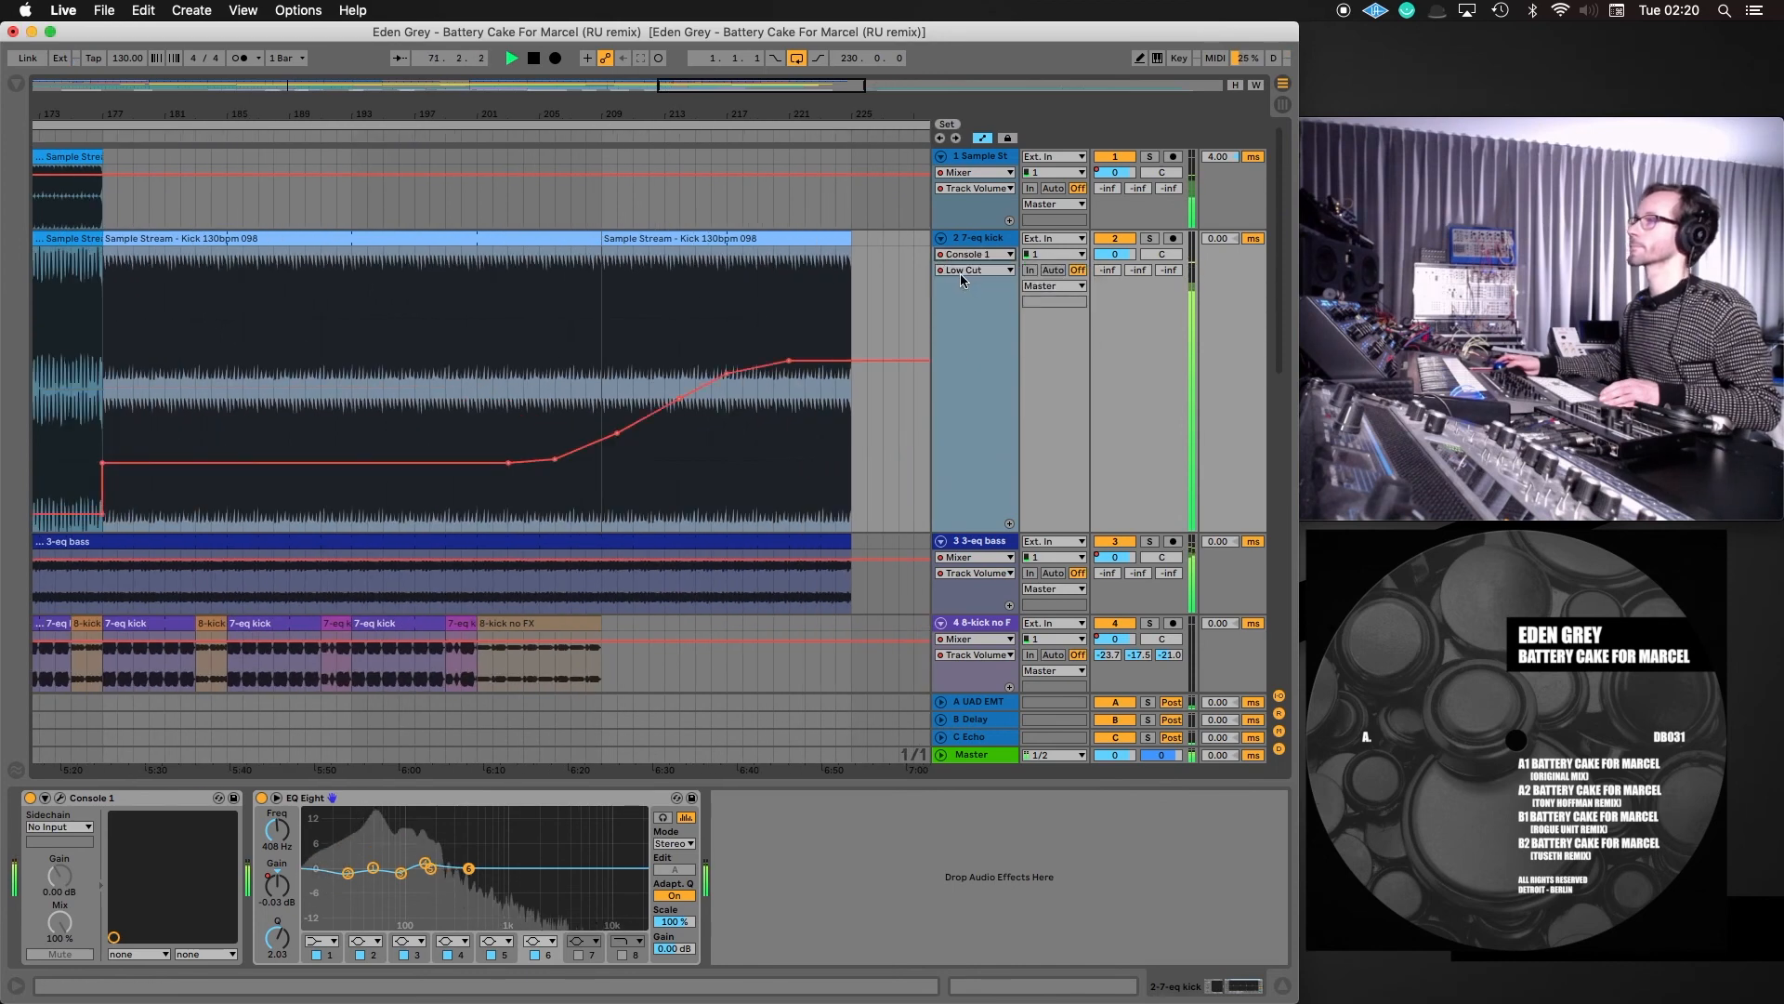
pyautogui.click(969, 259)
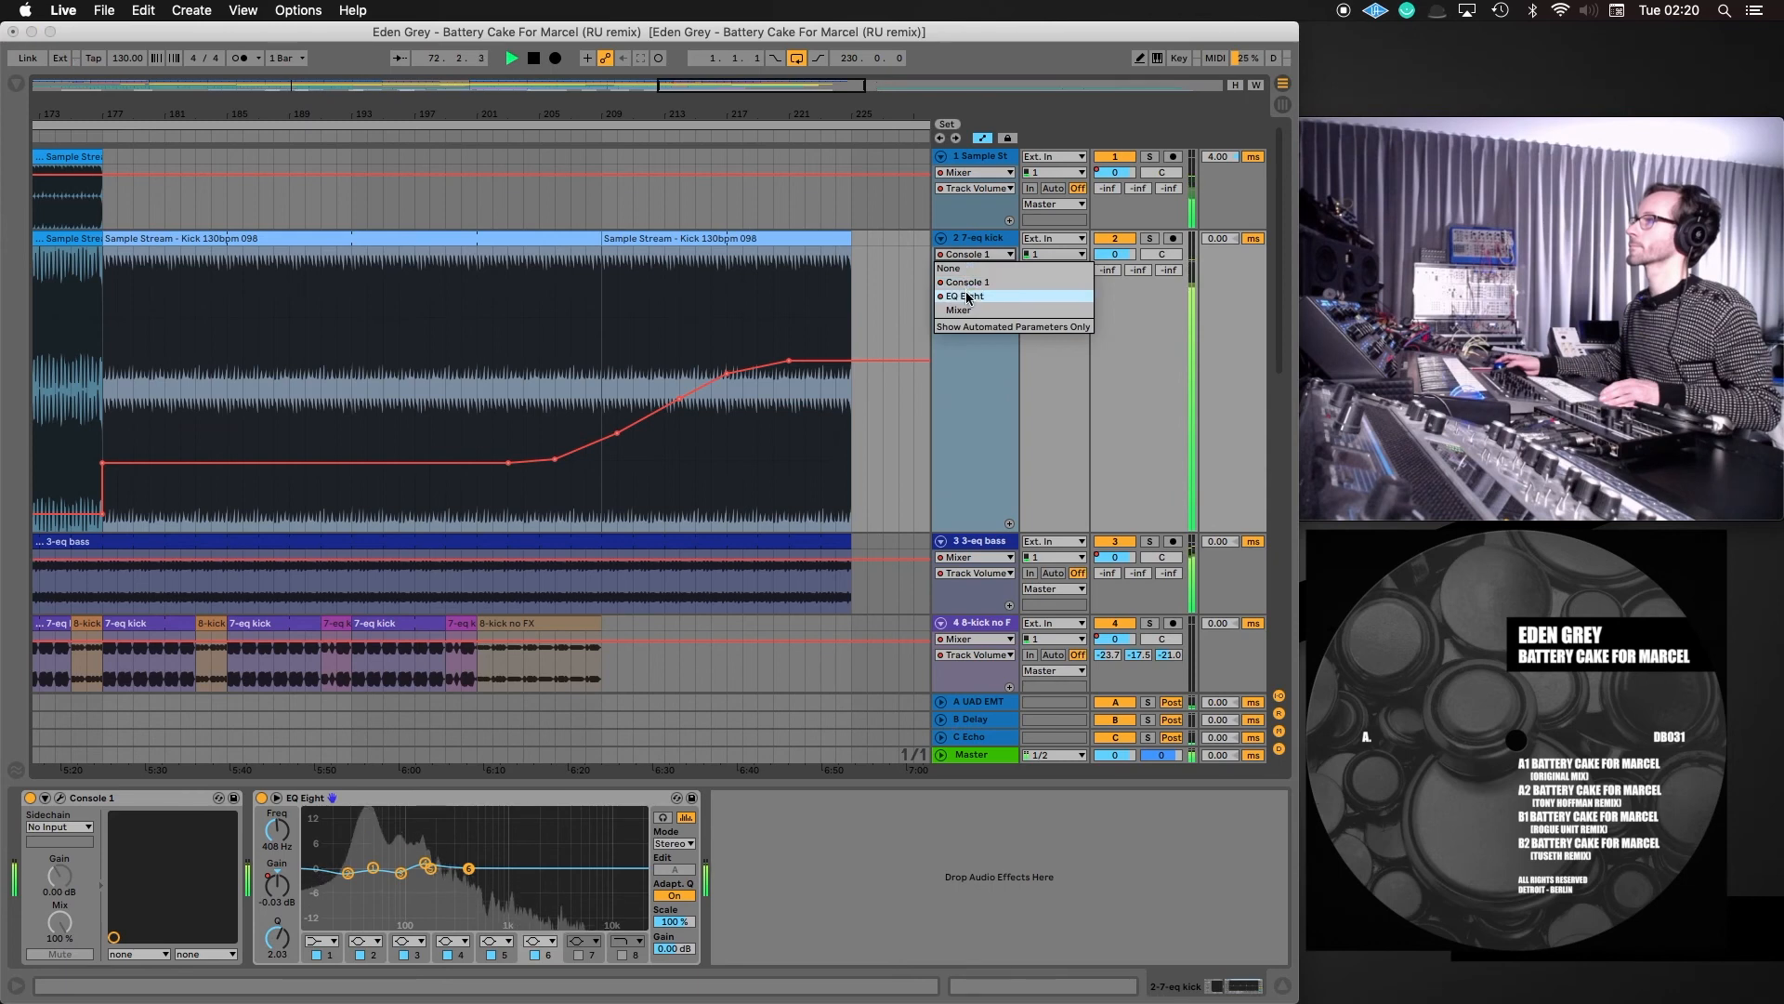
pyautogui.click(966, 297)
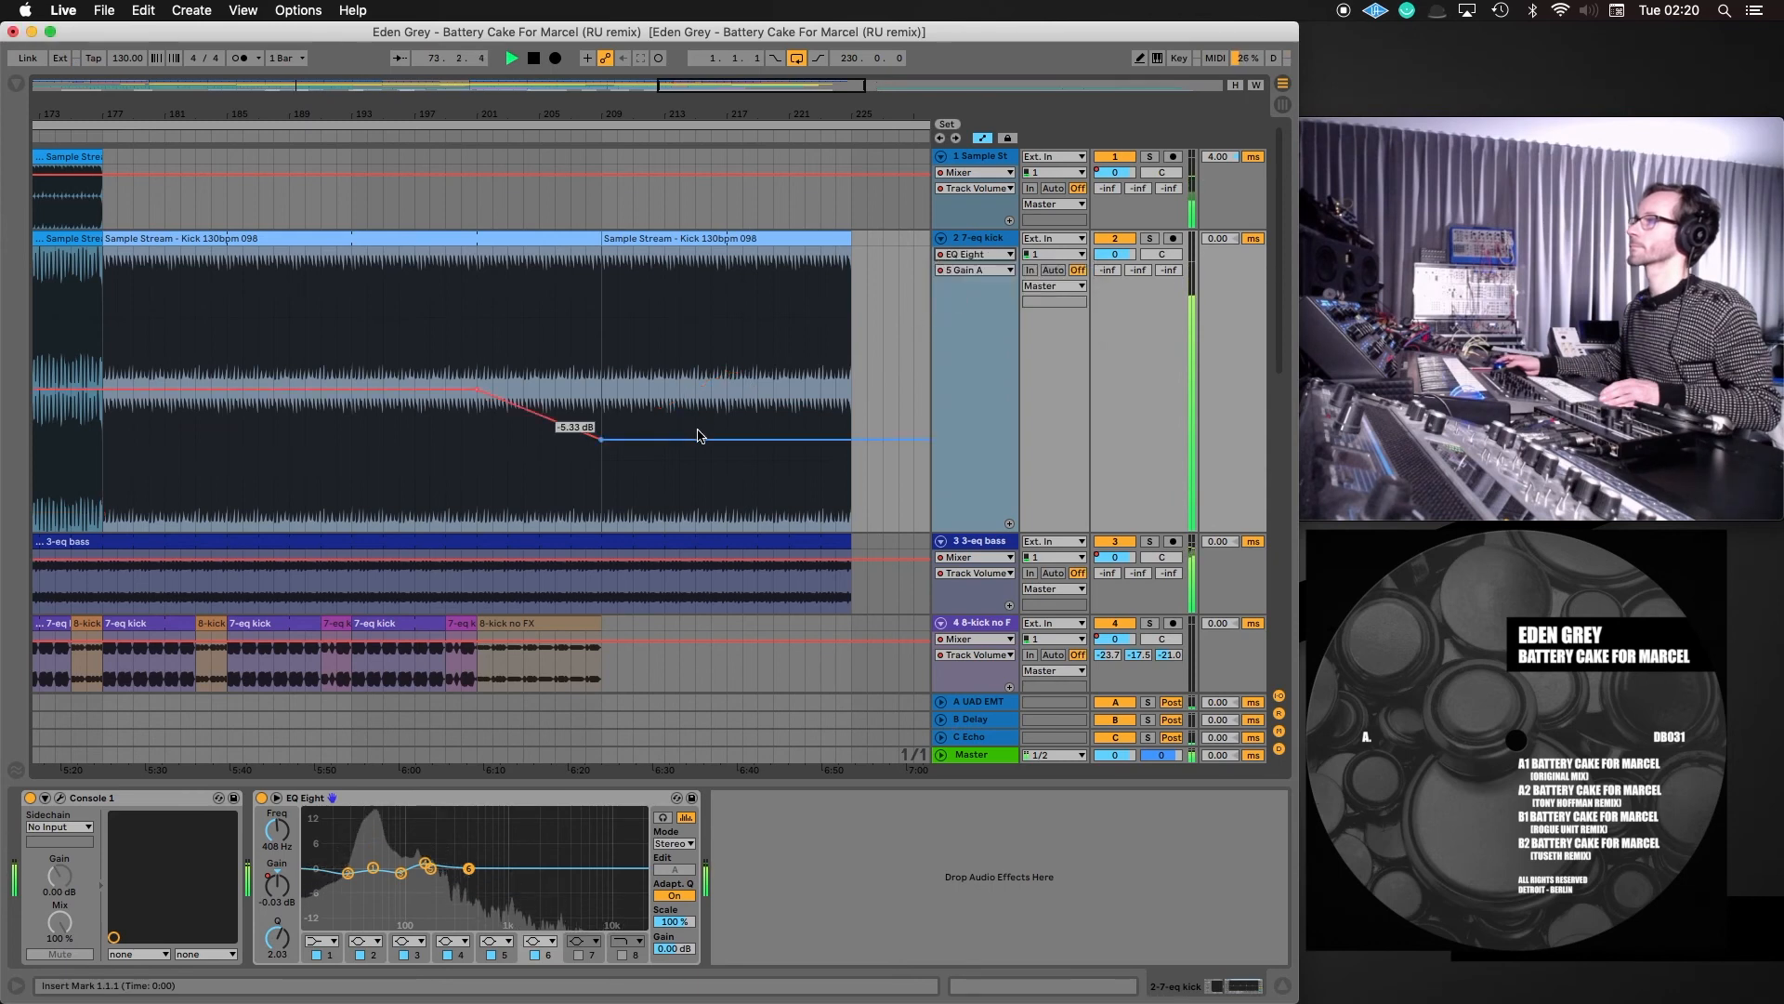
pyautogui.click(748, 440)
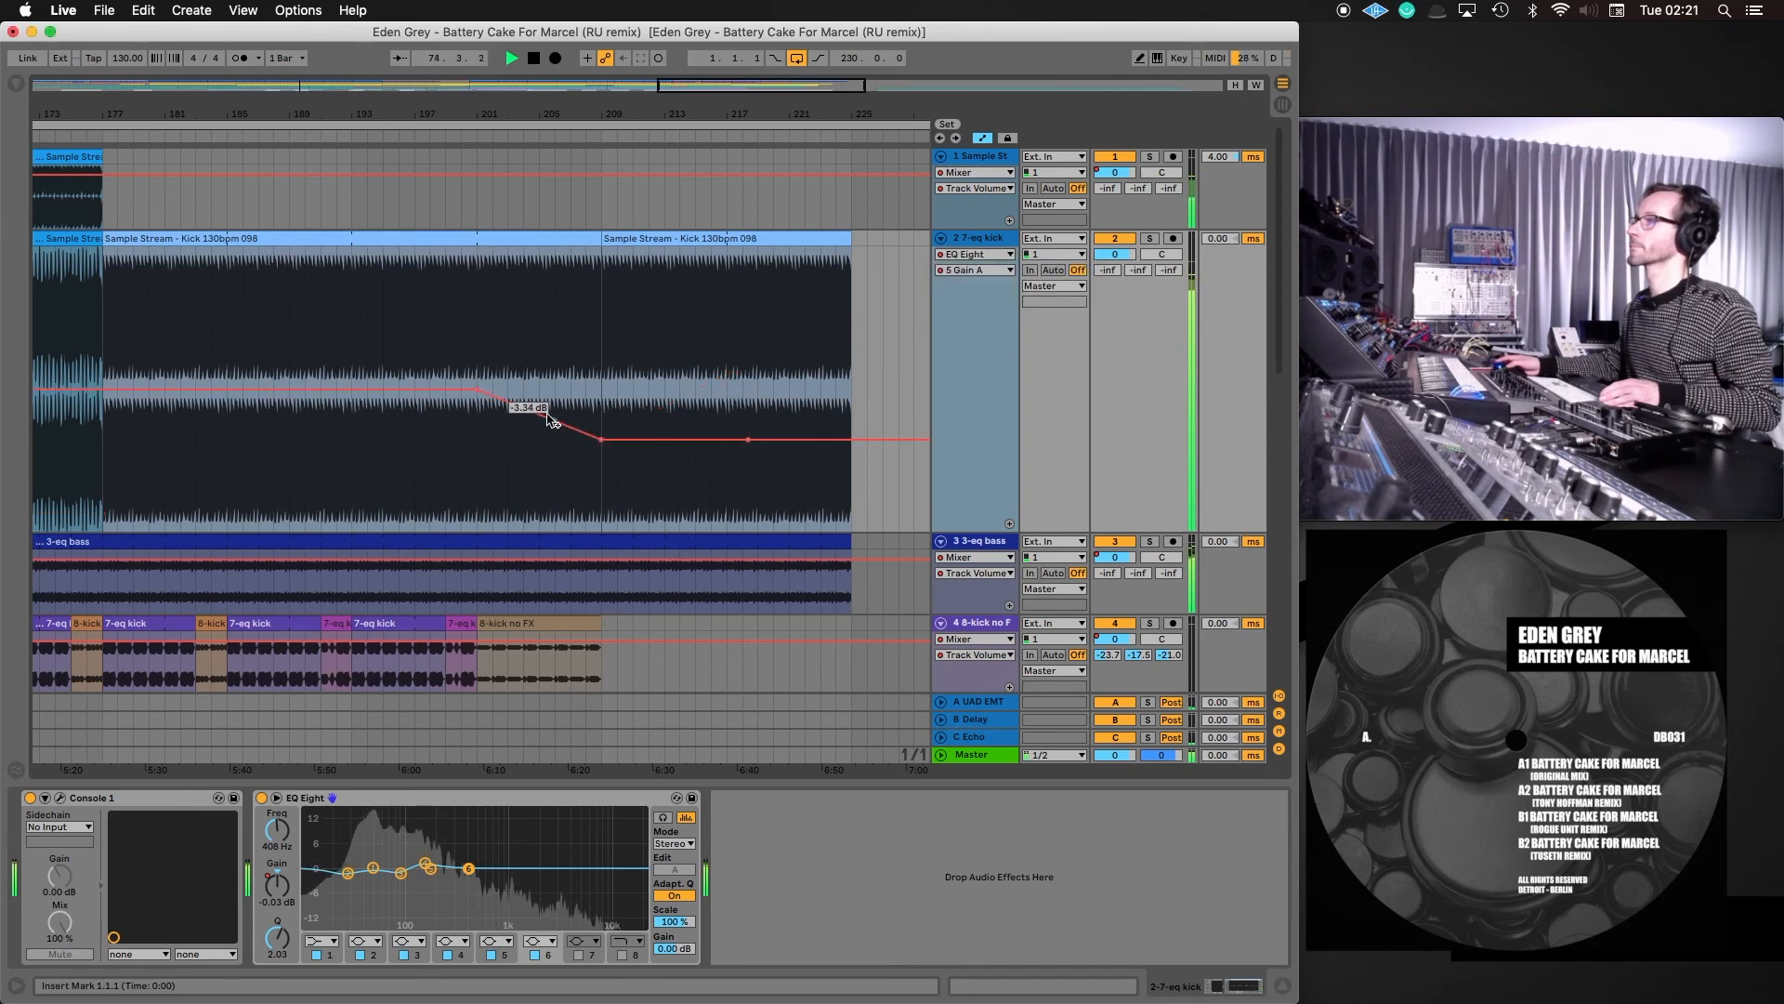
pyautogui.moveTo(536, 413); pyautogui.dragTo(586, 407)
pyautogui.click(600, 439)
# Shift the kick's outro 6 Gain A ramp to rise between bars 209 and 217, and stop playback at the song start
pyautogui.click(969, 269)
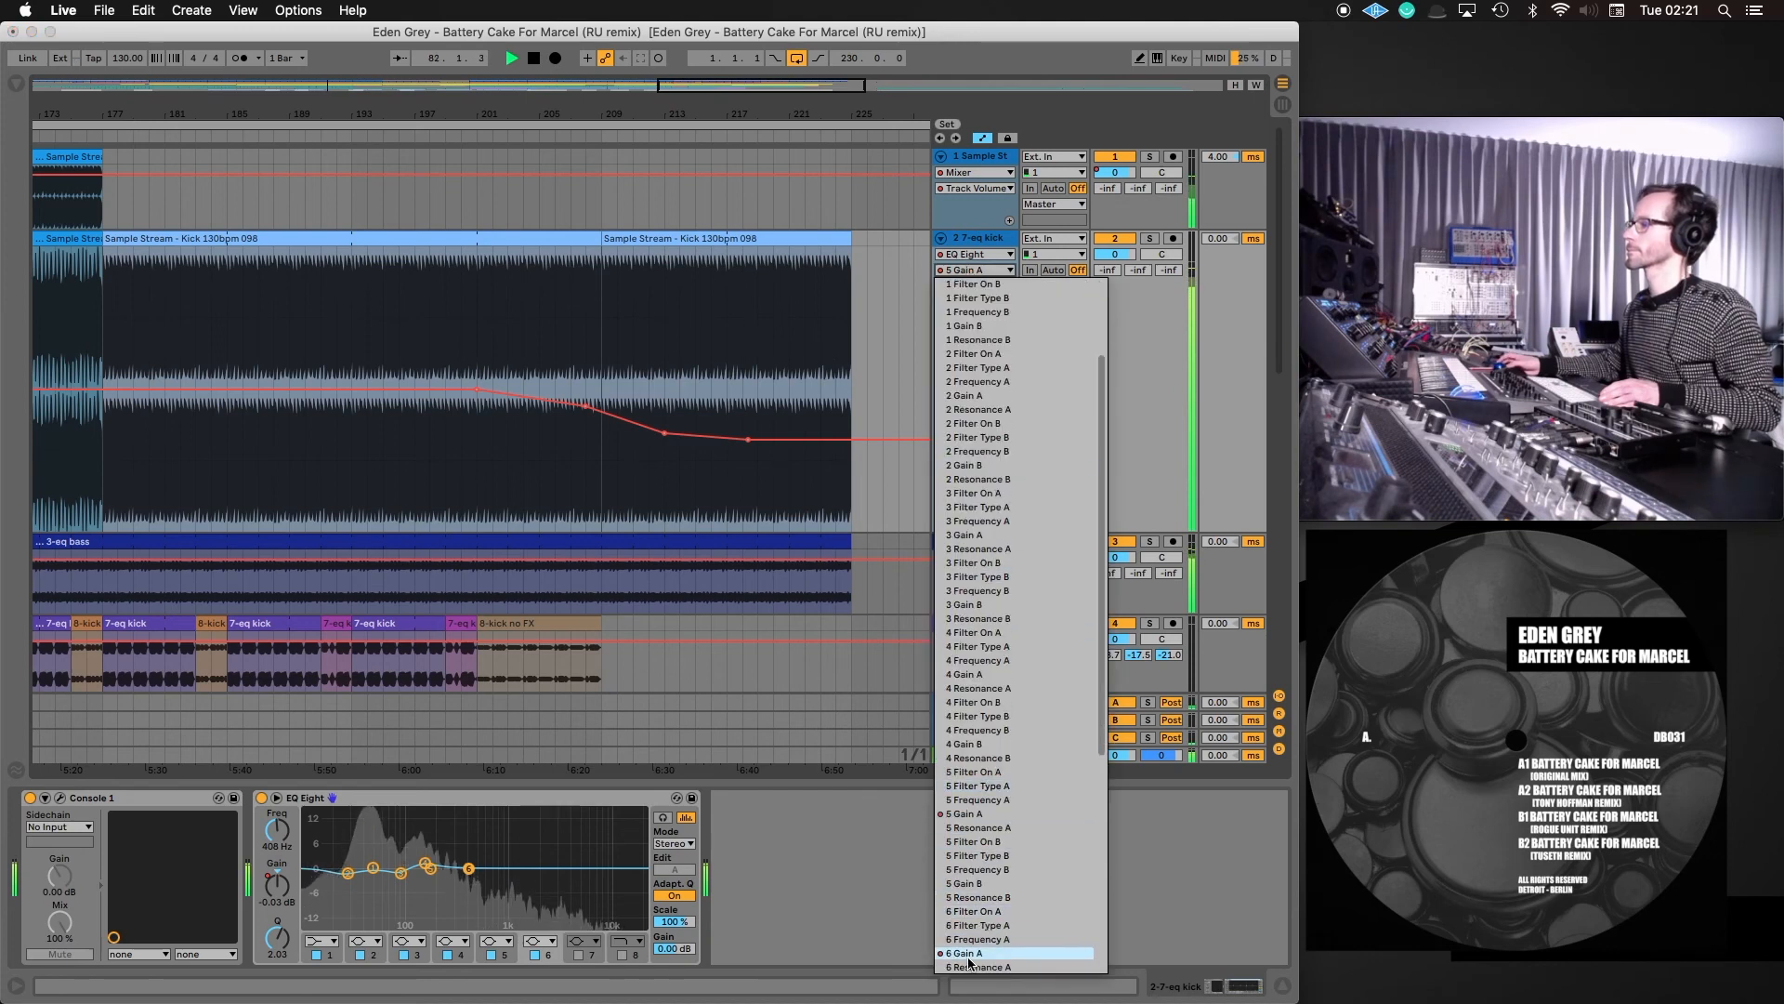
pyautogui.click(966, 952)
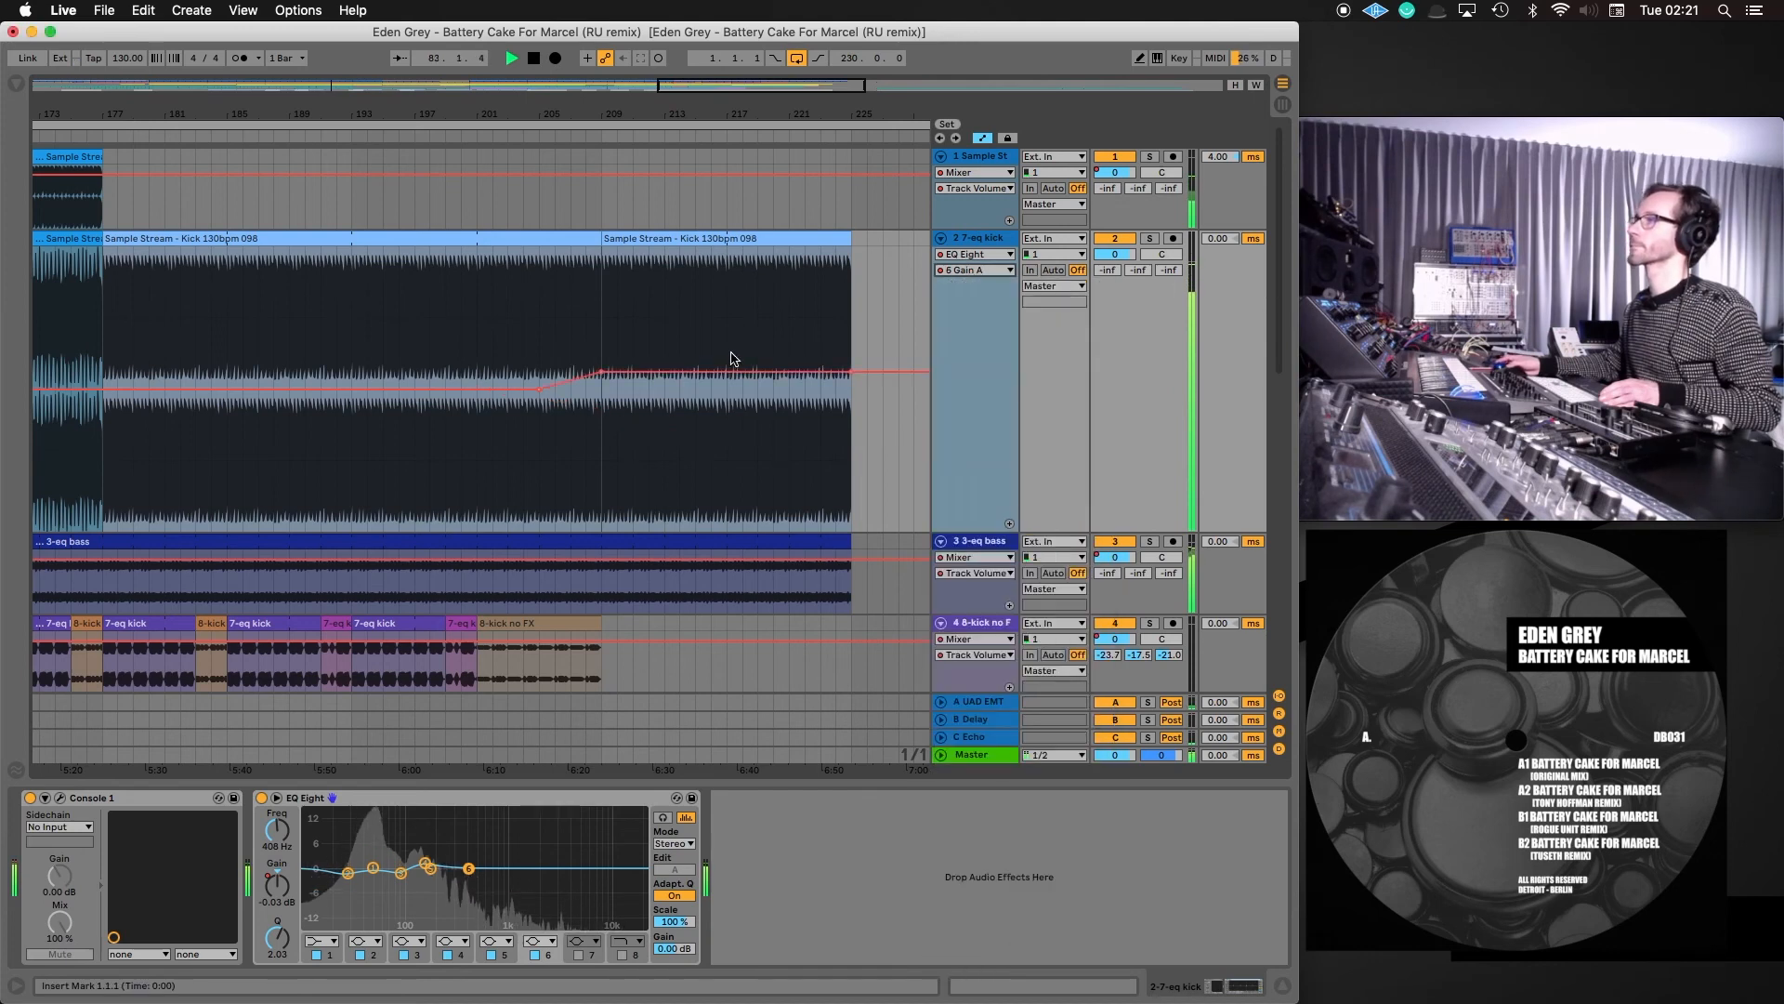
pyautogui.moveTo(598, 374)
pyautogui.mouseDown()
pyautogui.moveTo(679, 374)
pyautogui.moveTo(539, 384)
pyautogui.moveTo(601, 388)
pyautogui.mouseUp()
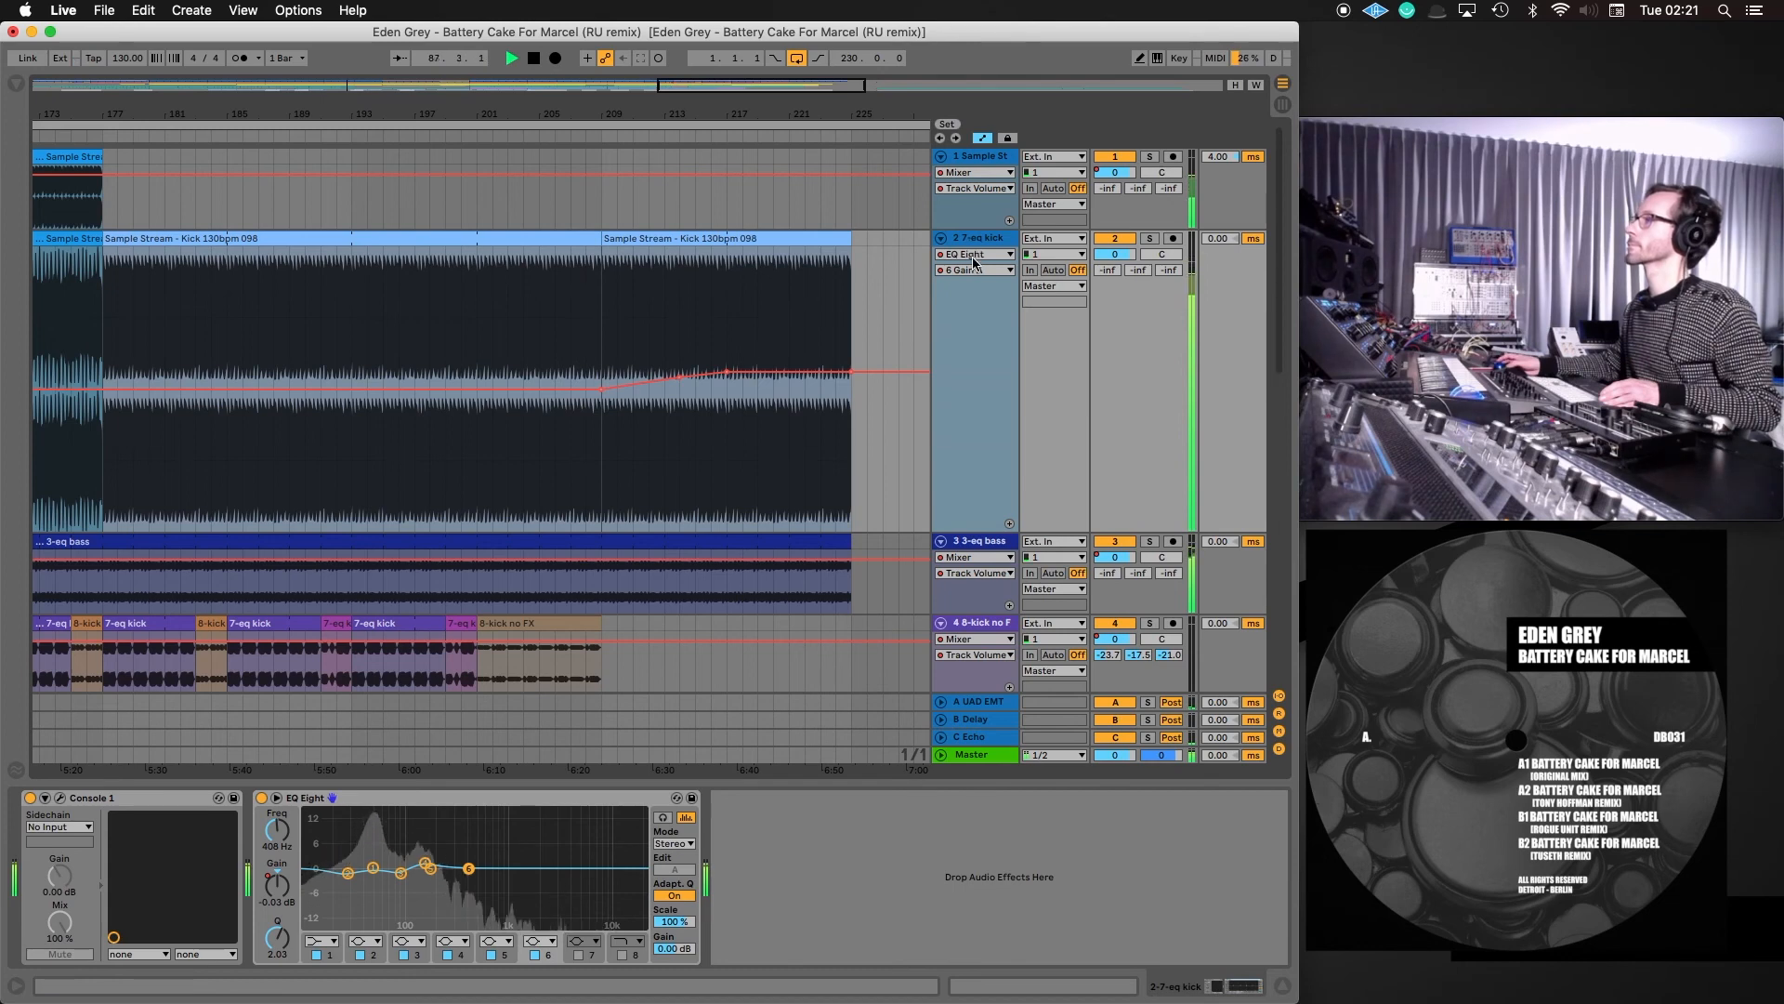
pyautogui.press('w')
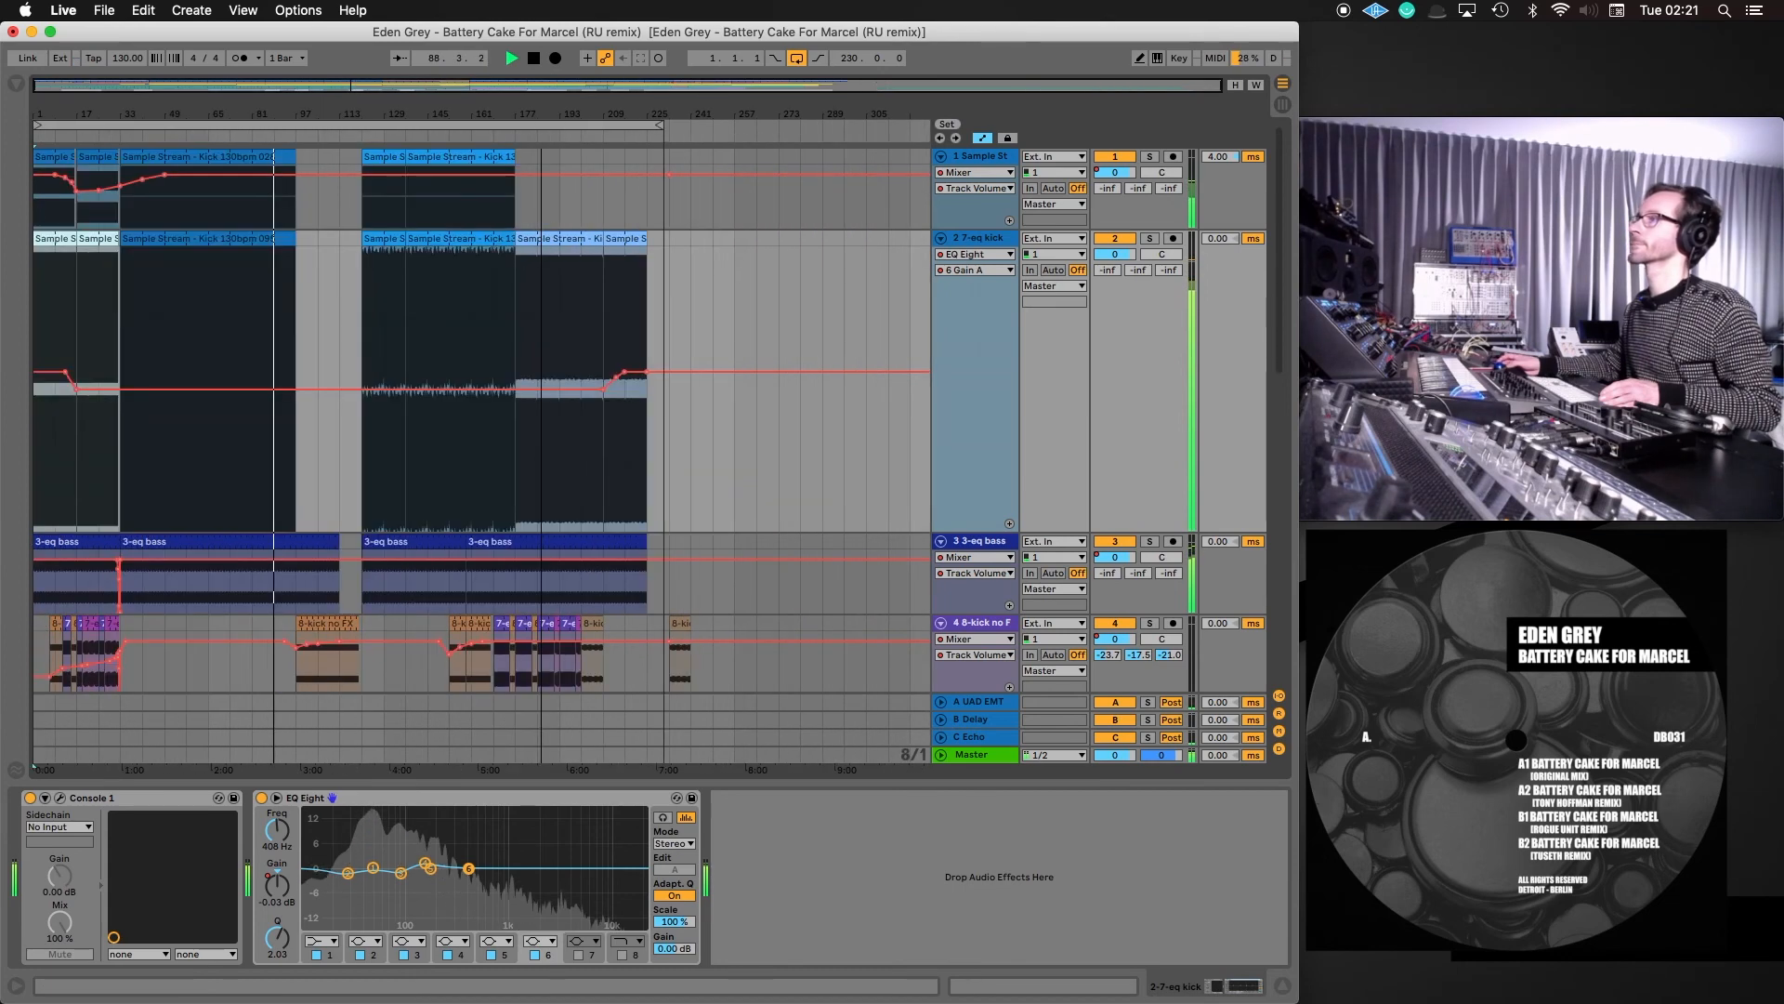
pyautogui.click(534, 59)
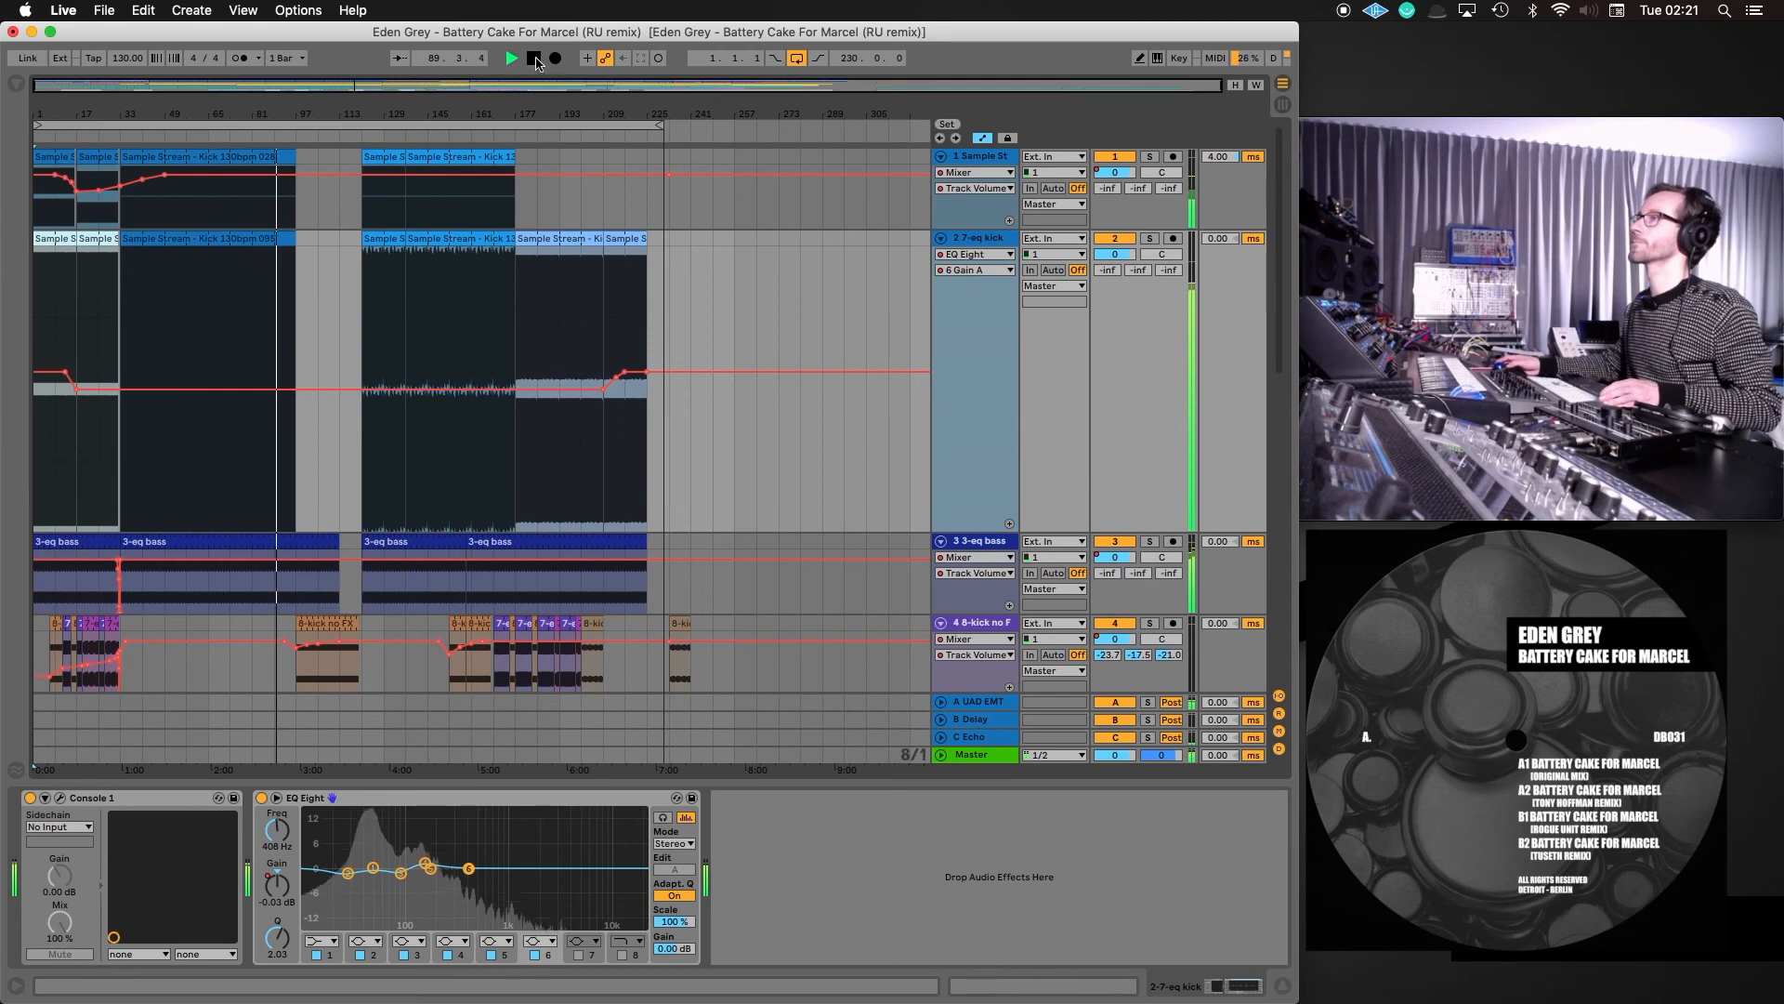
pyautogui.click(535, 59)
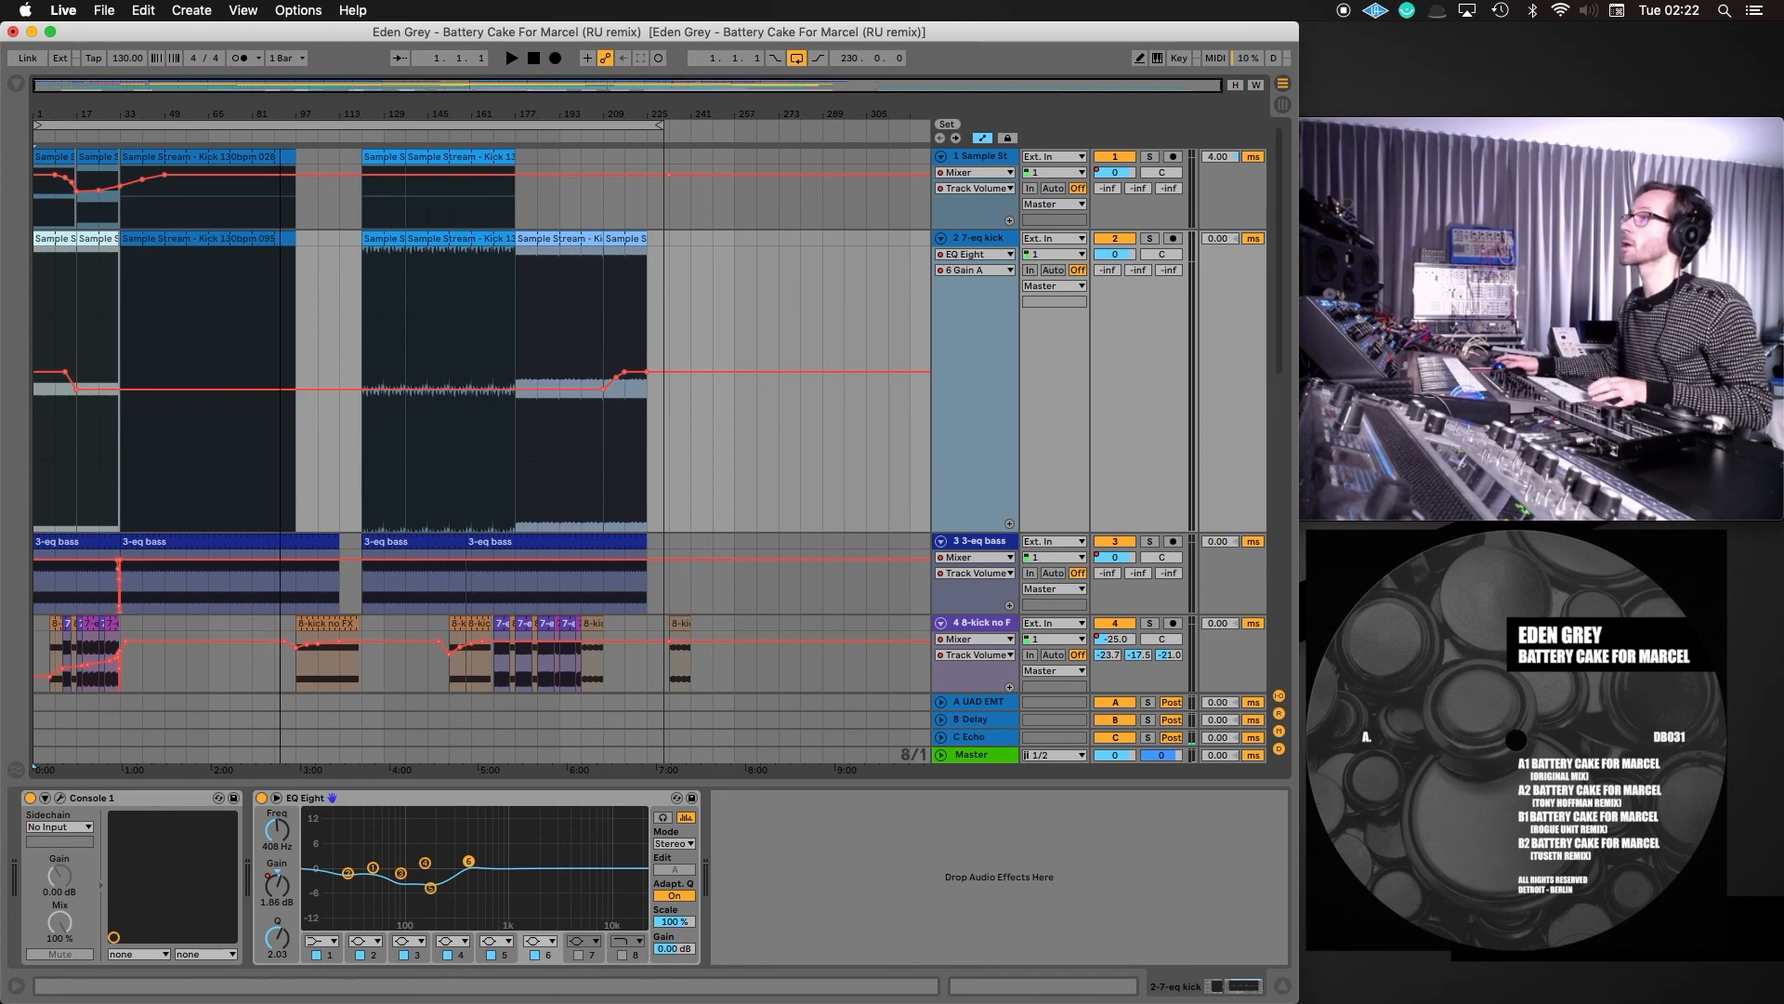
# Shorten the arrangement loop to 226 bars, ending at bar 227, and keep that whole range selected across all tracks
pyautogui.moveTo(362, 89); pyautogui.dragTo(294, 90)
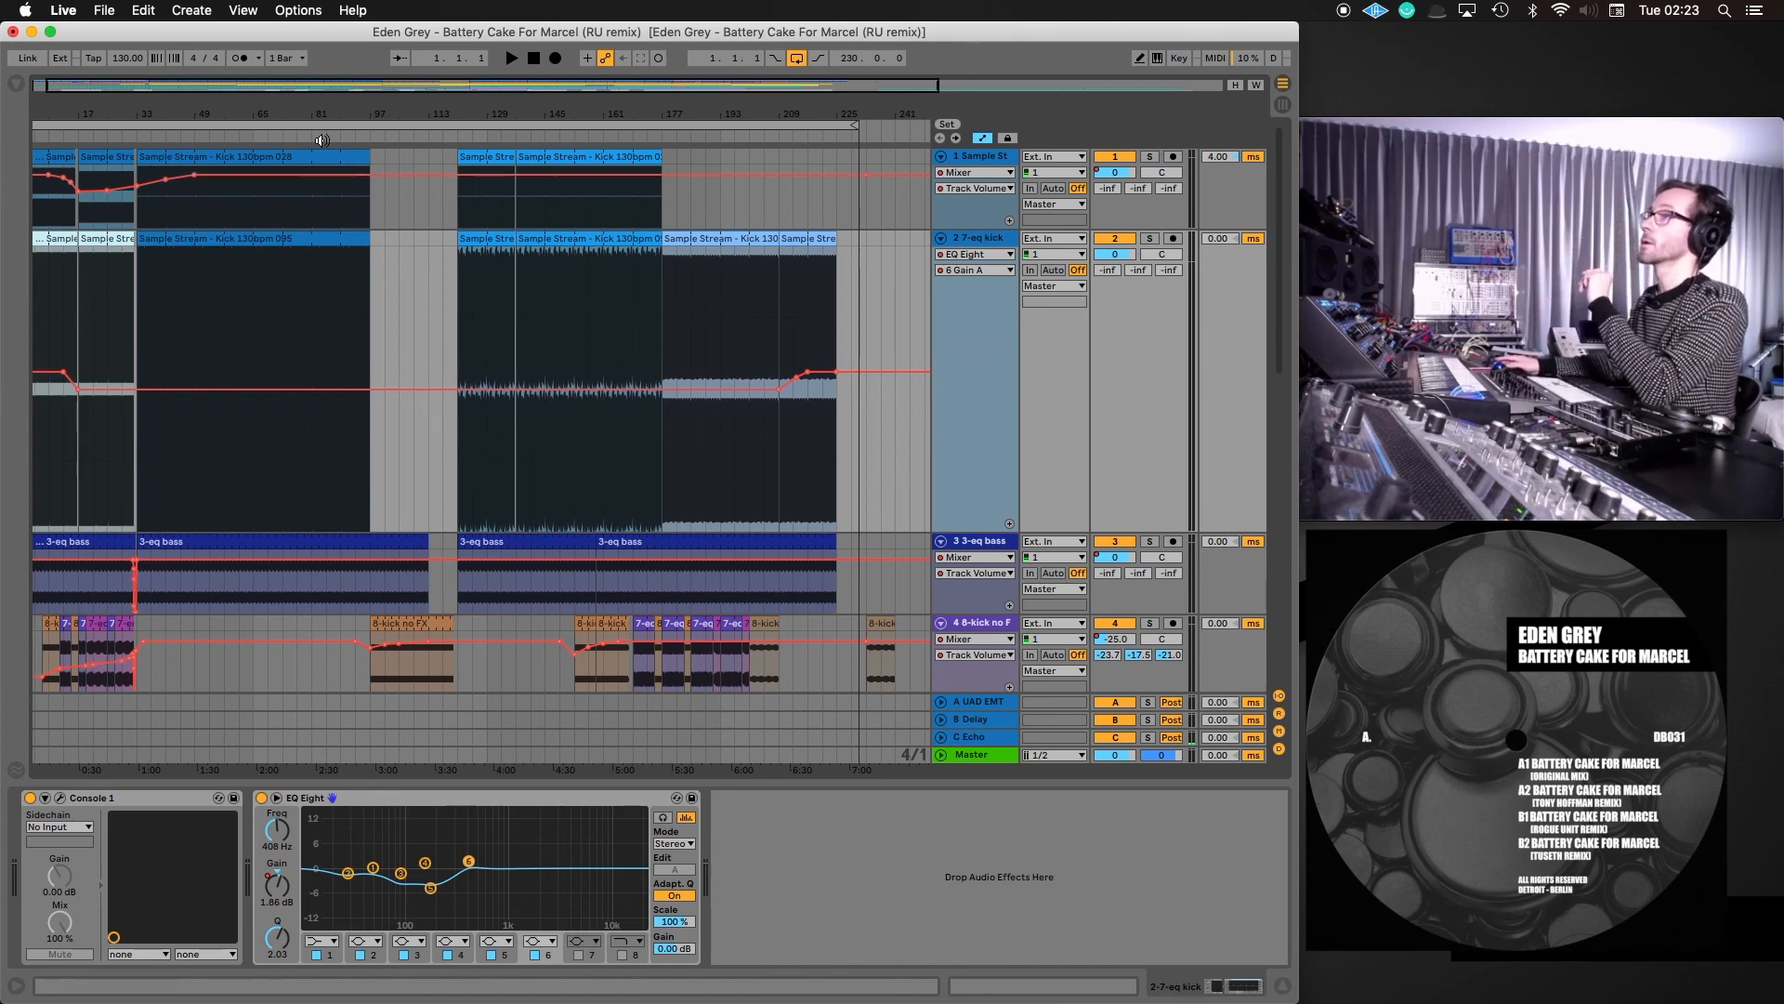
pyautogui.press('super+a')
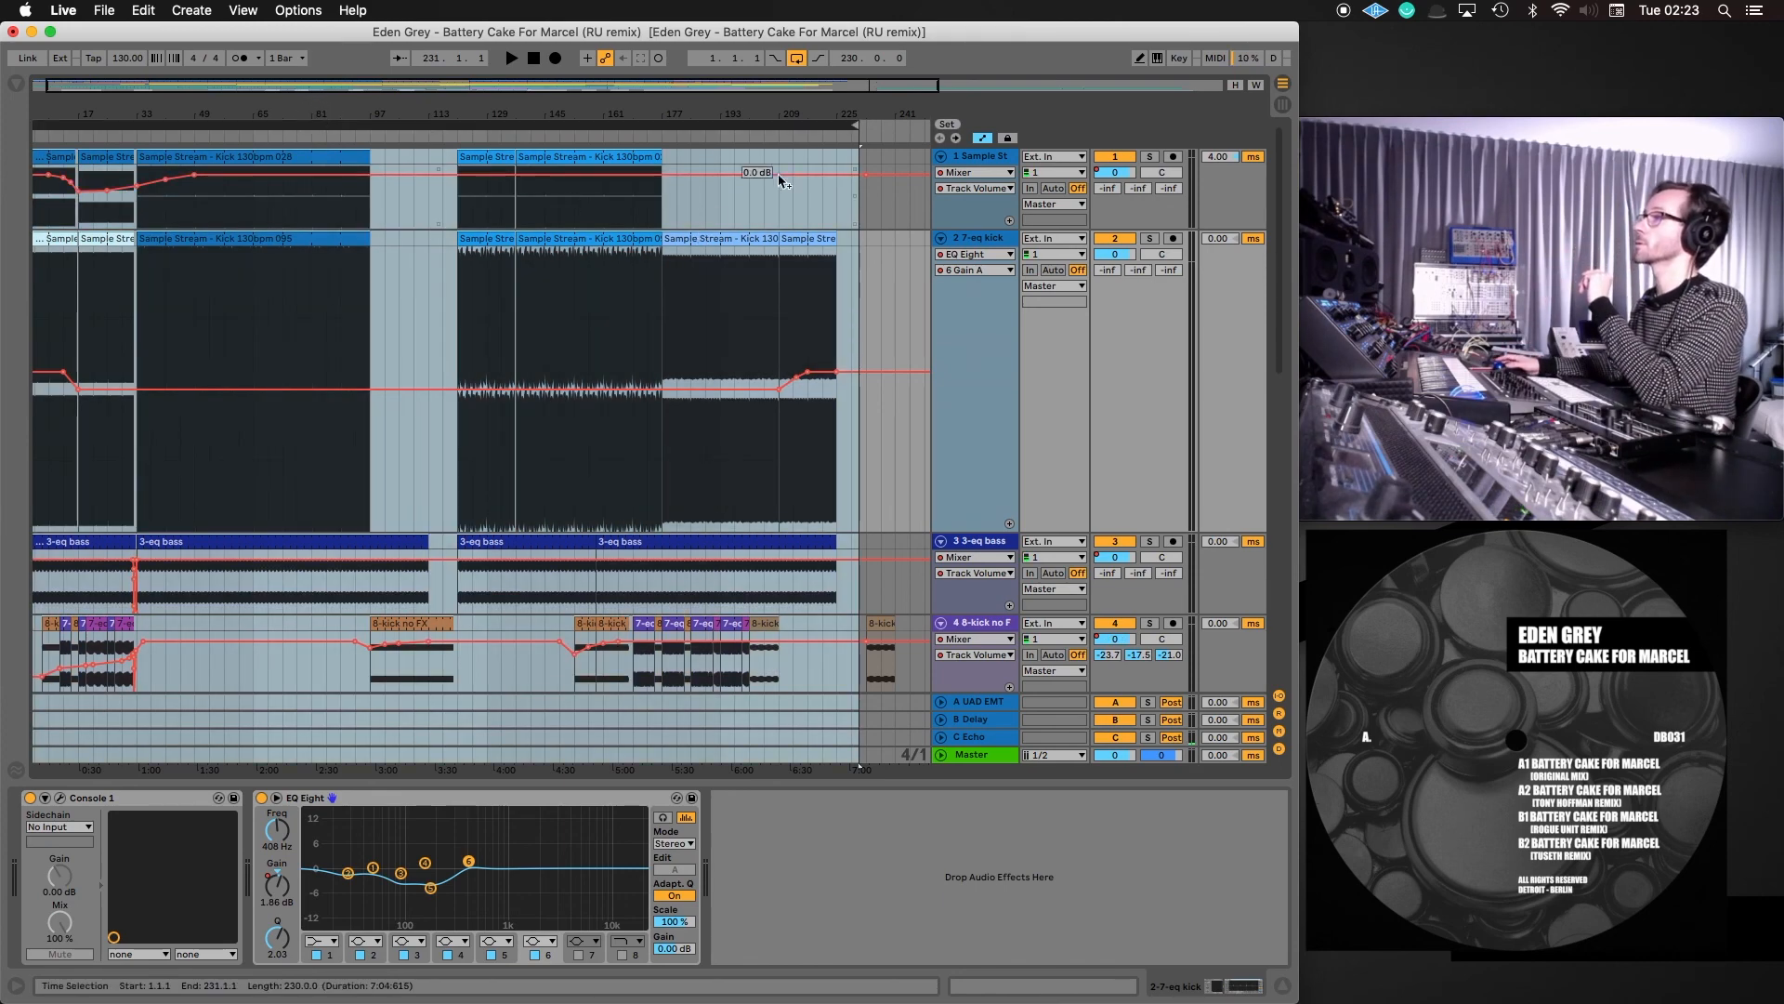
pyautogui.moveTo(848, 113); pyautogui.dragTo(774, 56)
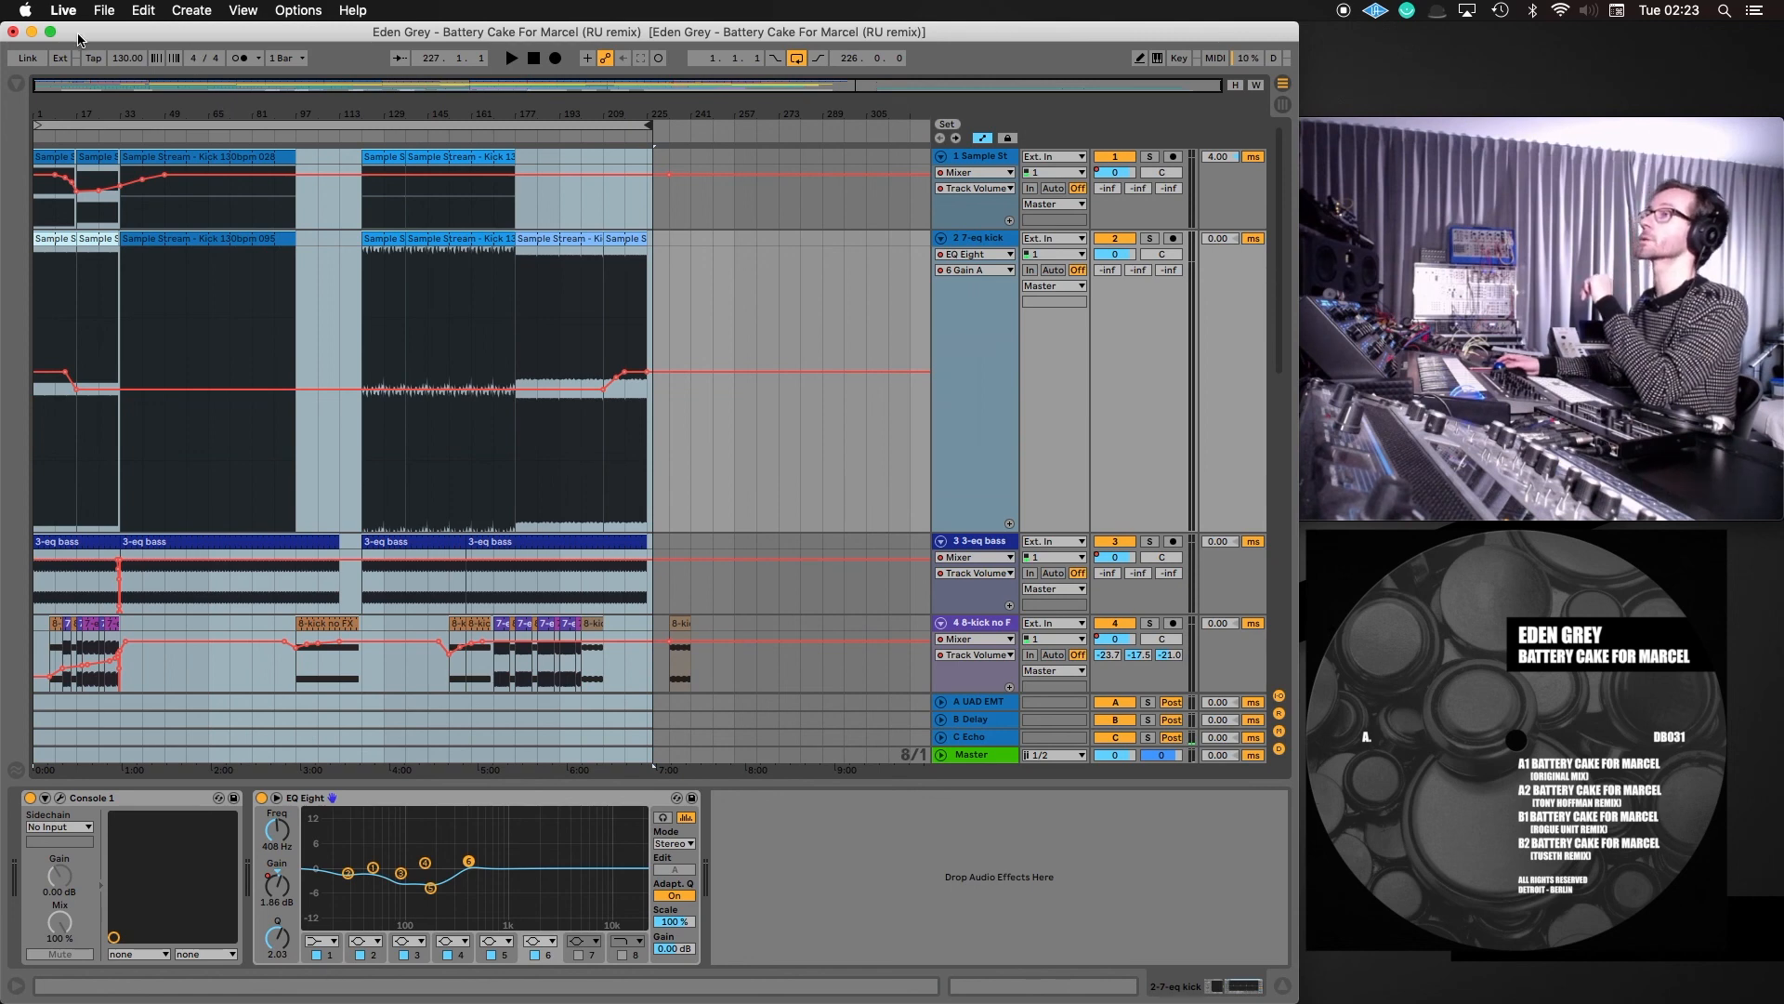
# Start an audio export of the Master for the selected 226 bars, keeping the present render settings
pyautogui.click(104, 10)
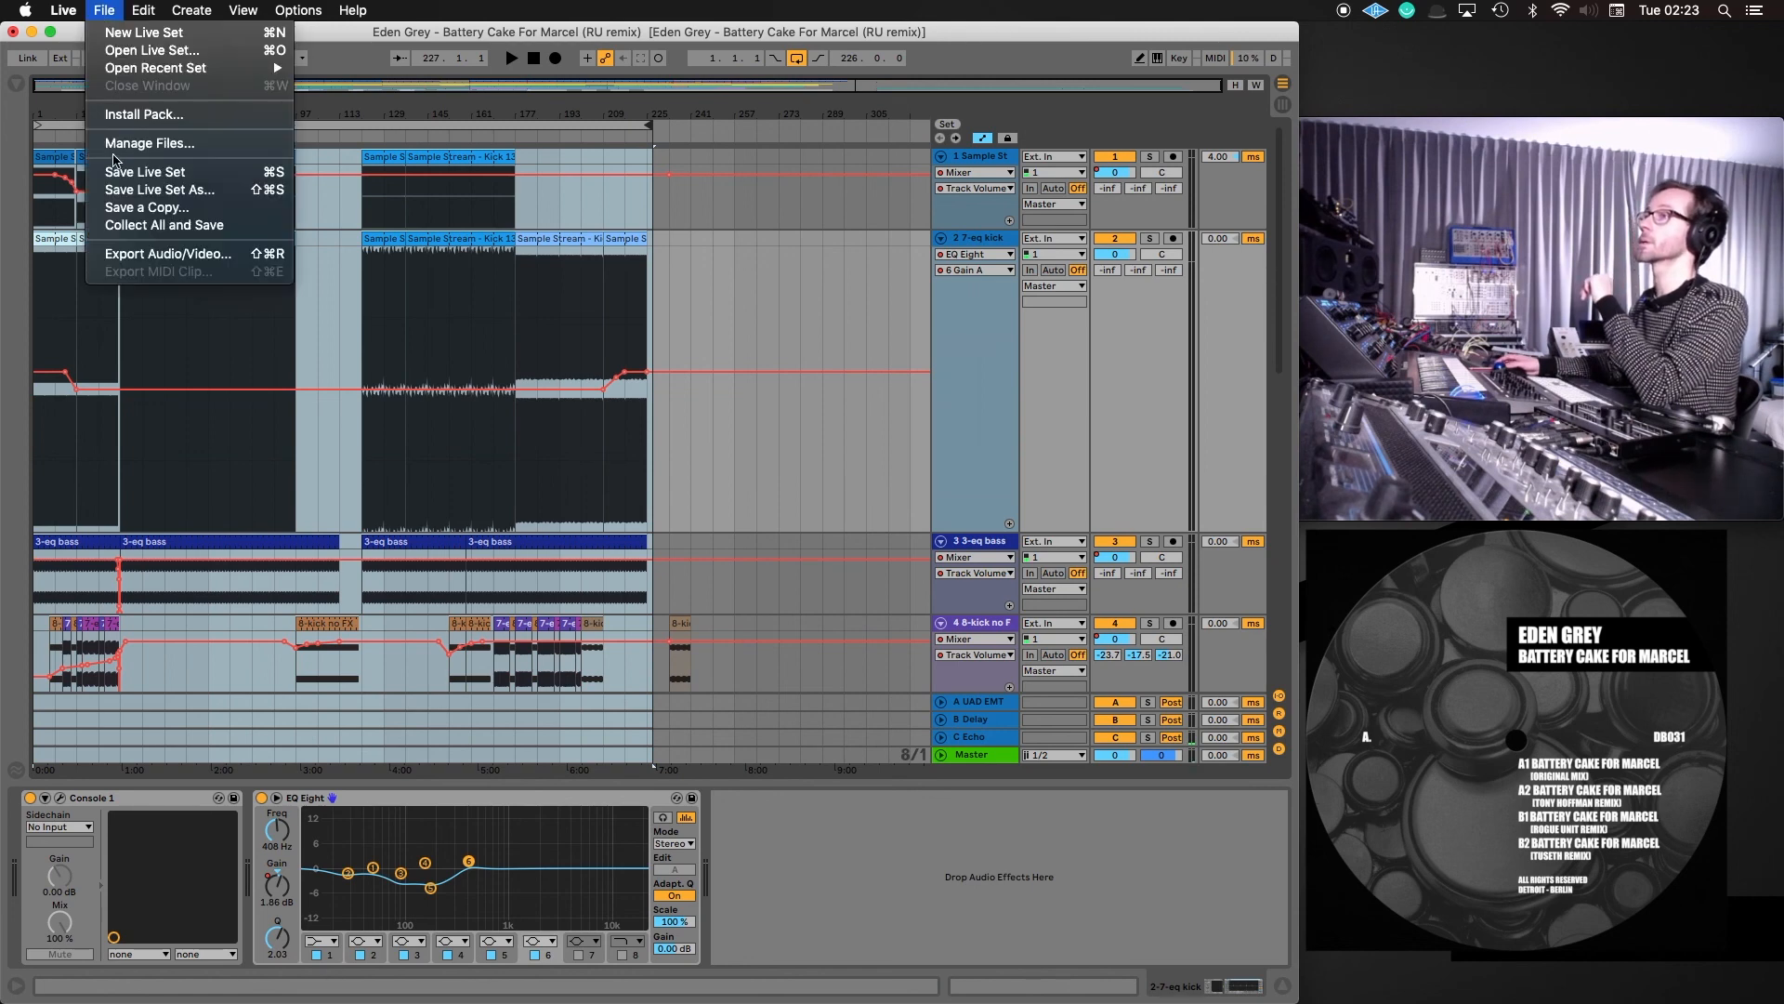
pyautogui.click(135, 253)
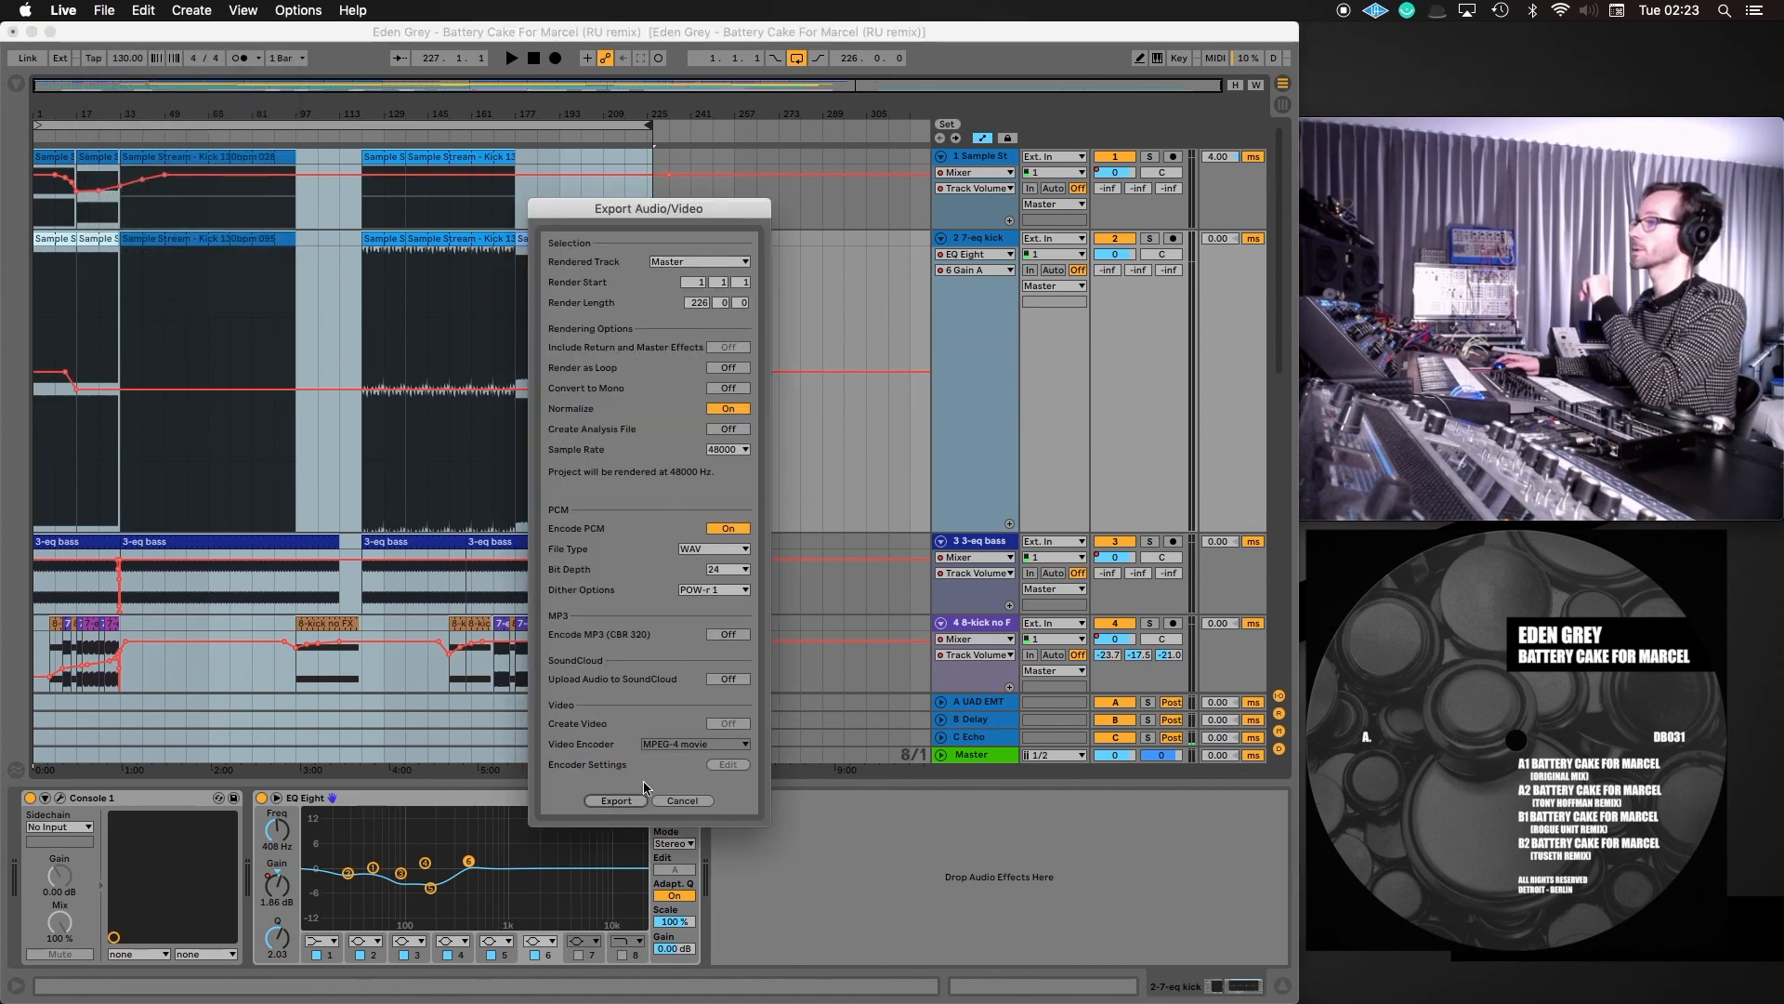
pyautogui.click(616, 800)
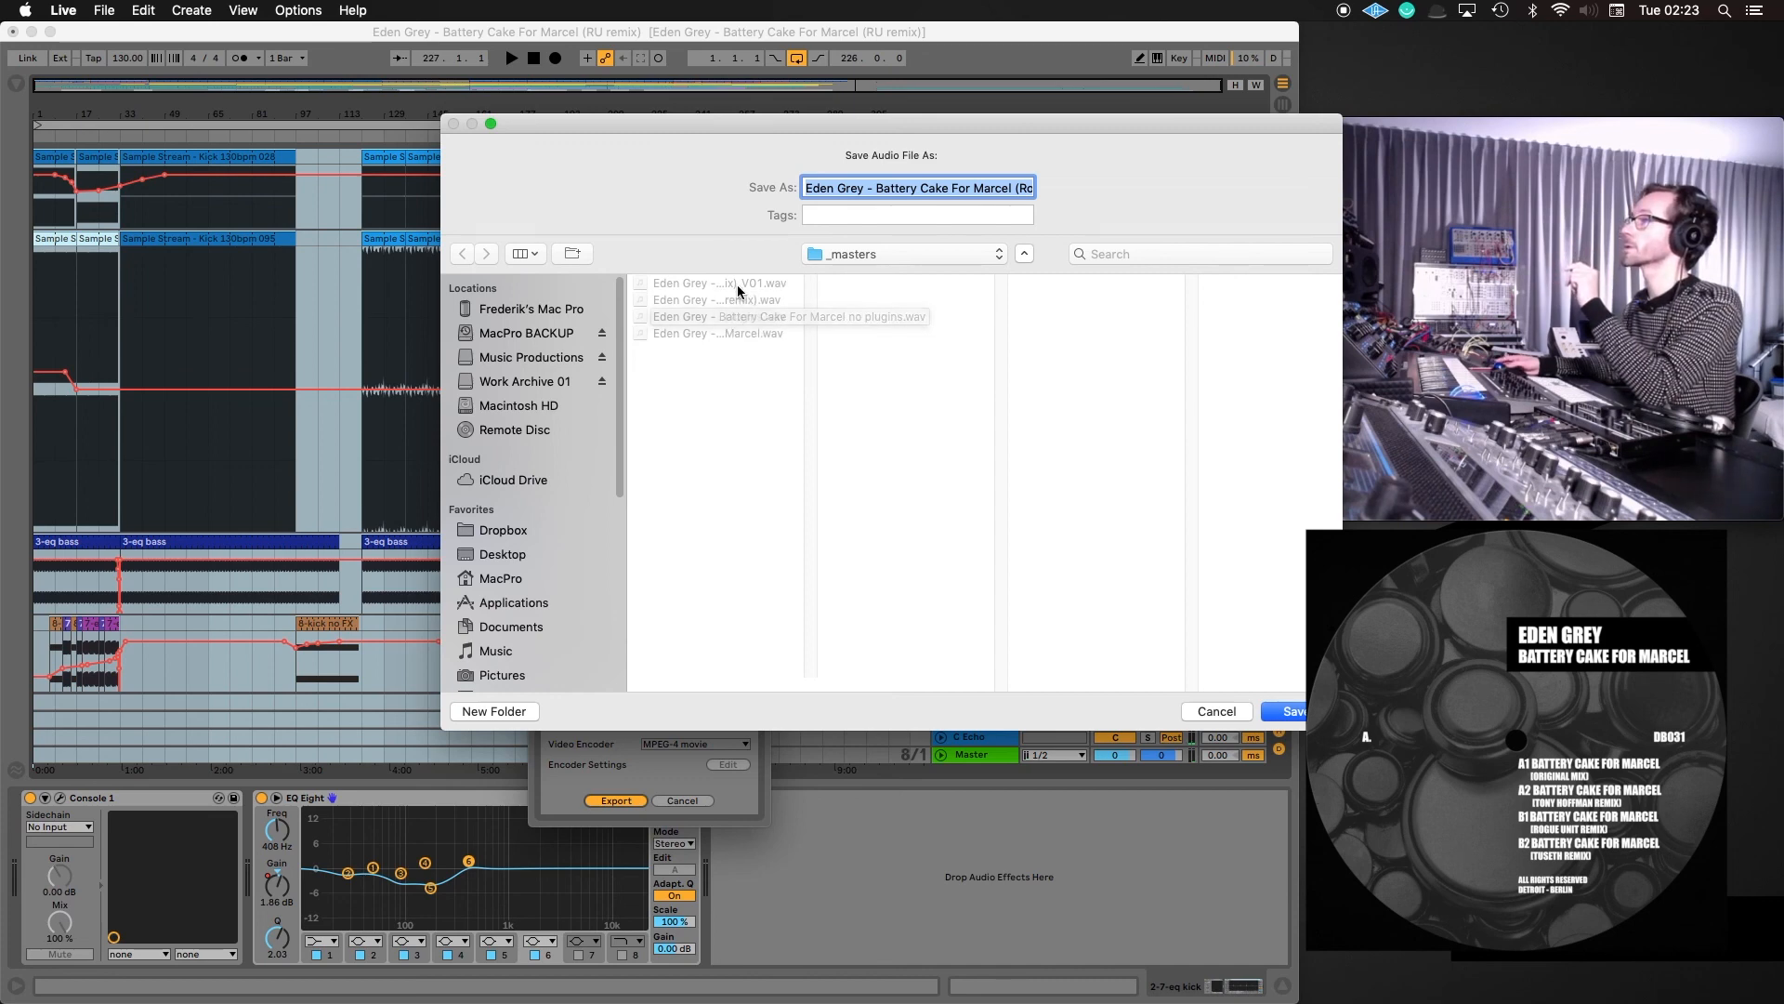
# Change the export file name's suffix to _V02 and save the render in the _masters folder
pyautogui.click(1015, 189)
pyautogui.moveTo(1018, 190); pyautogui.dragTo(1108, 183)
pyautogui.click(1023, 188)
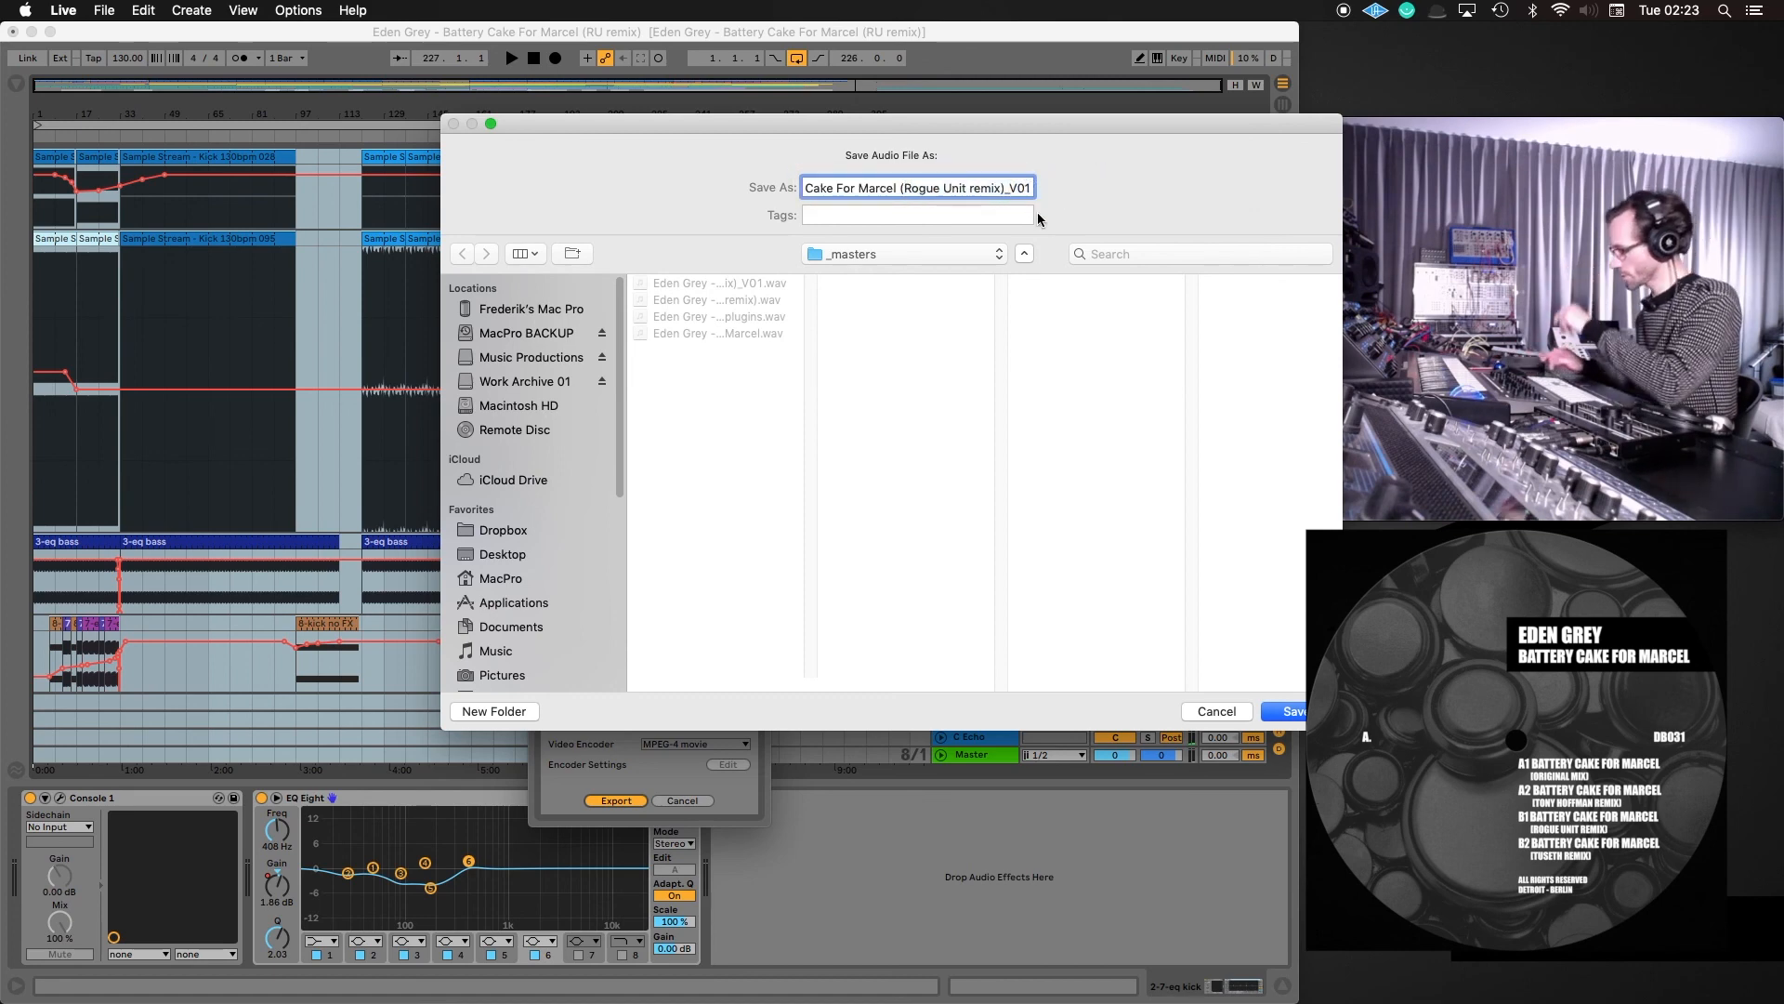
pyautogui.press('Delete')
pyautogui.write('2')
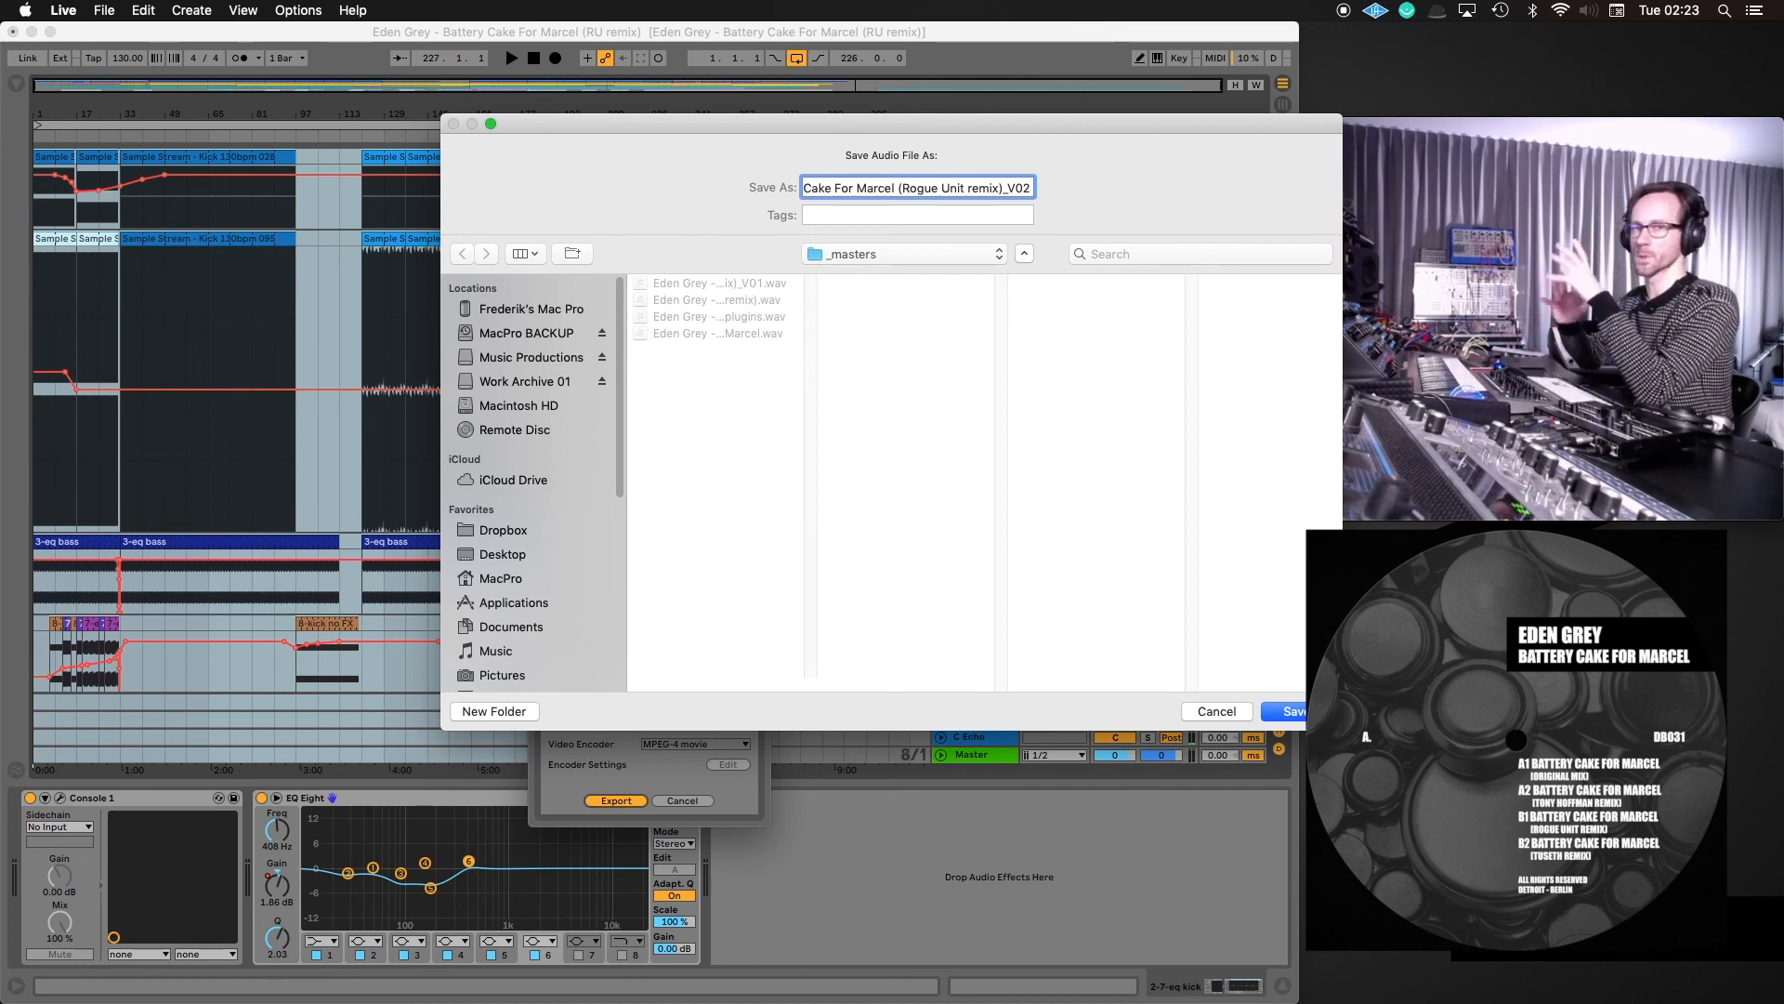
pyautogui.click(1291, 712)
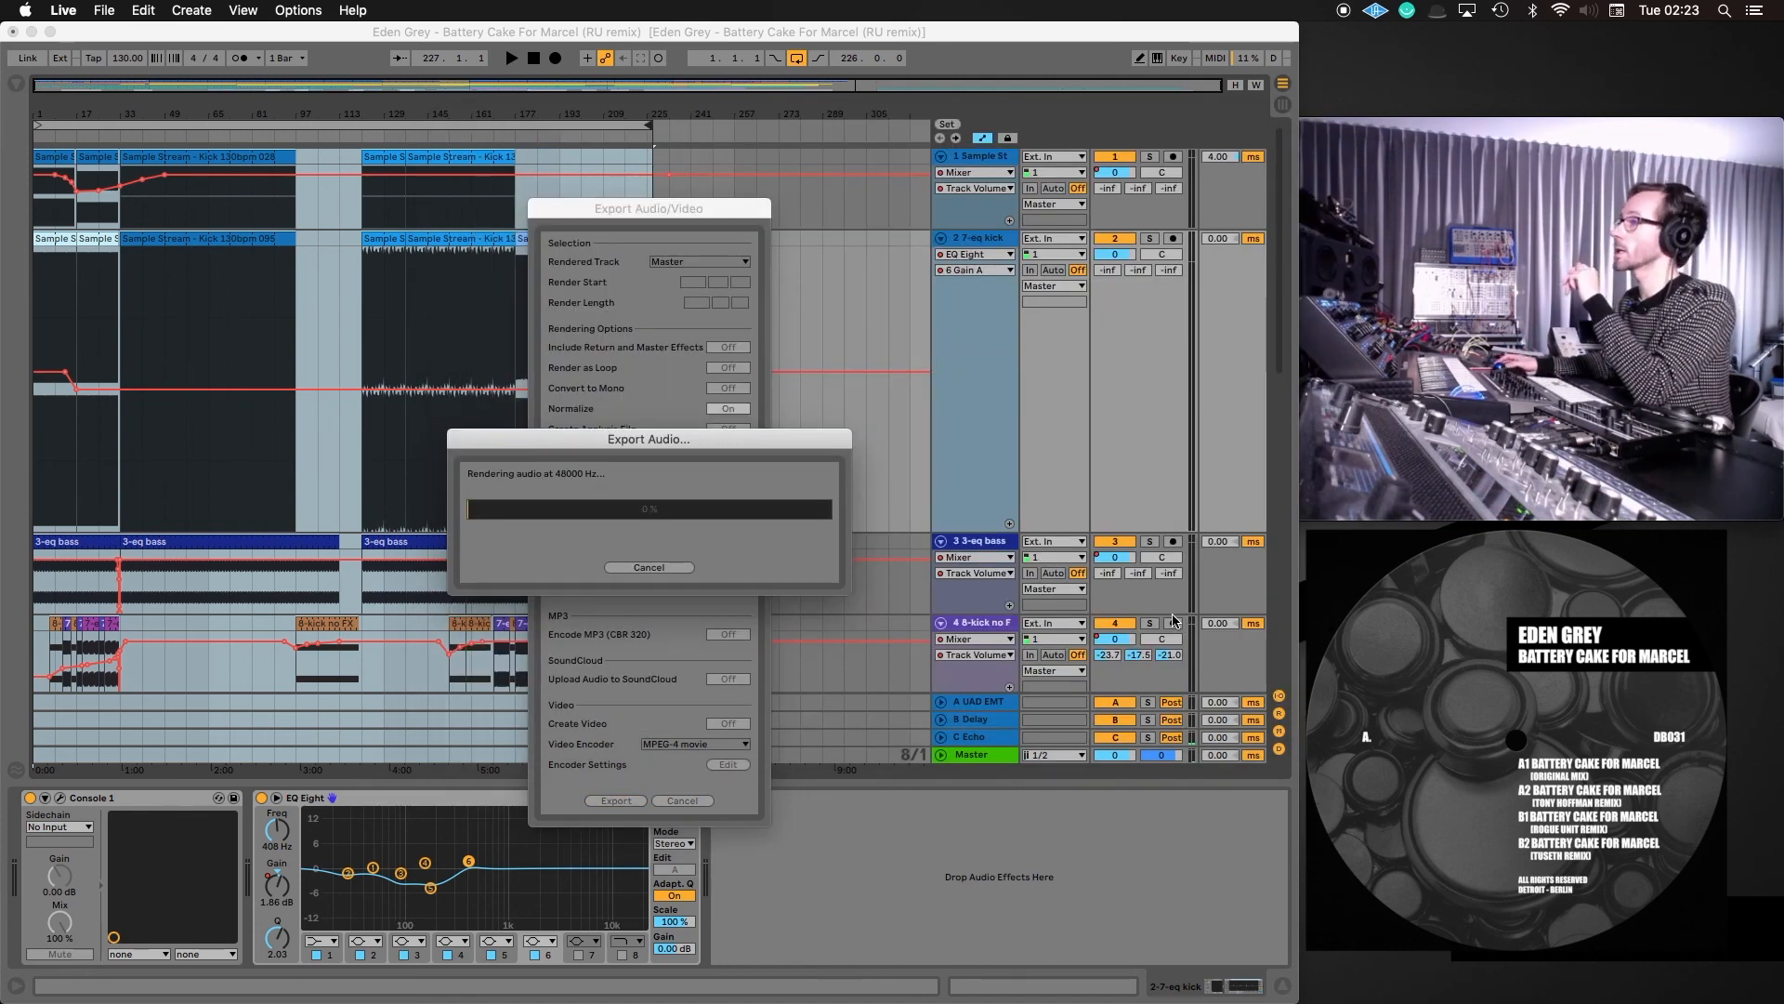